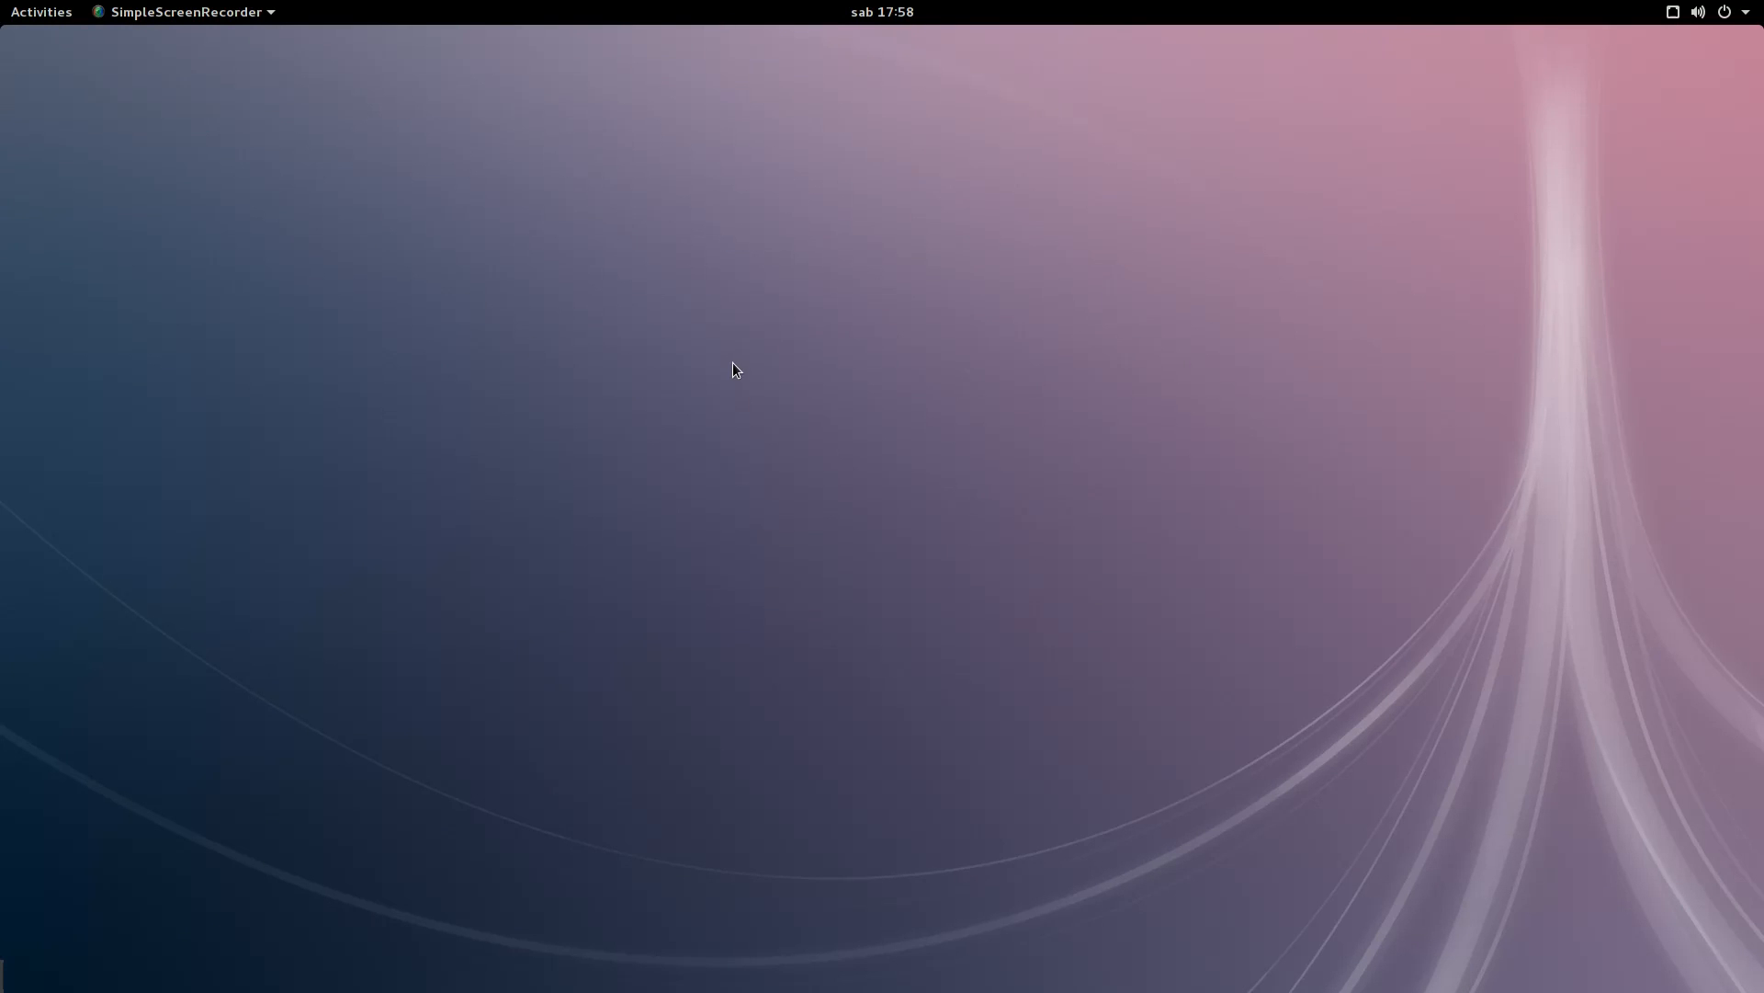
Step: Search the activities overview for "gnome" and open the Tweak Tool
mouse_move(0, 0)
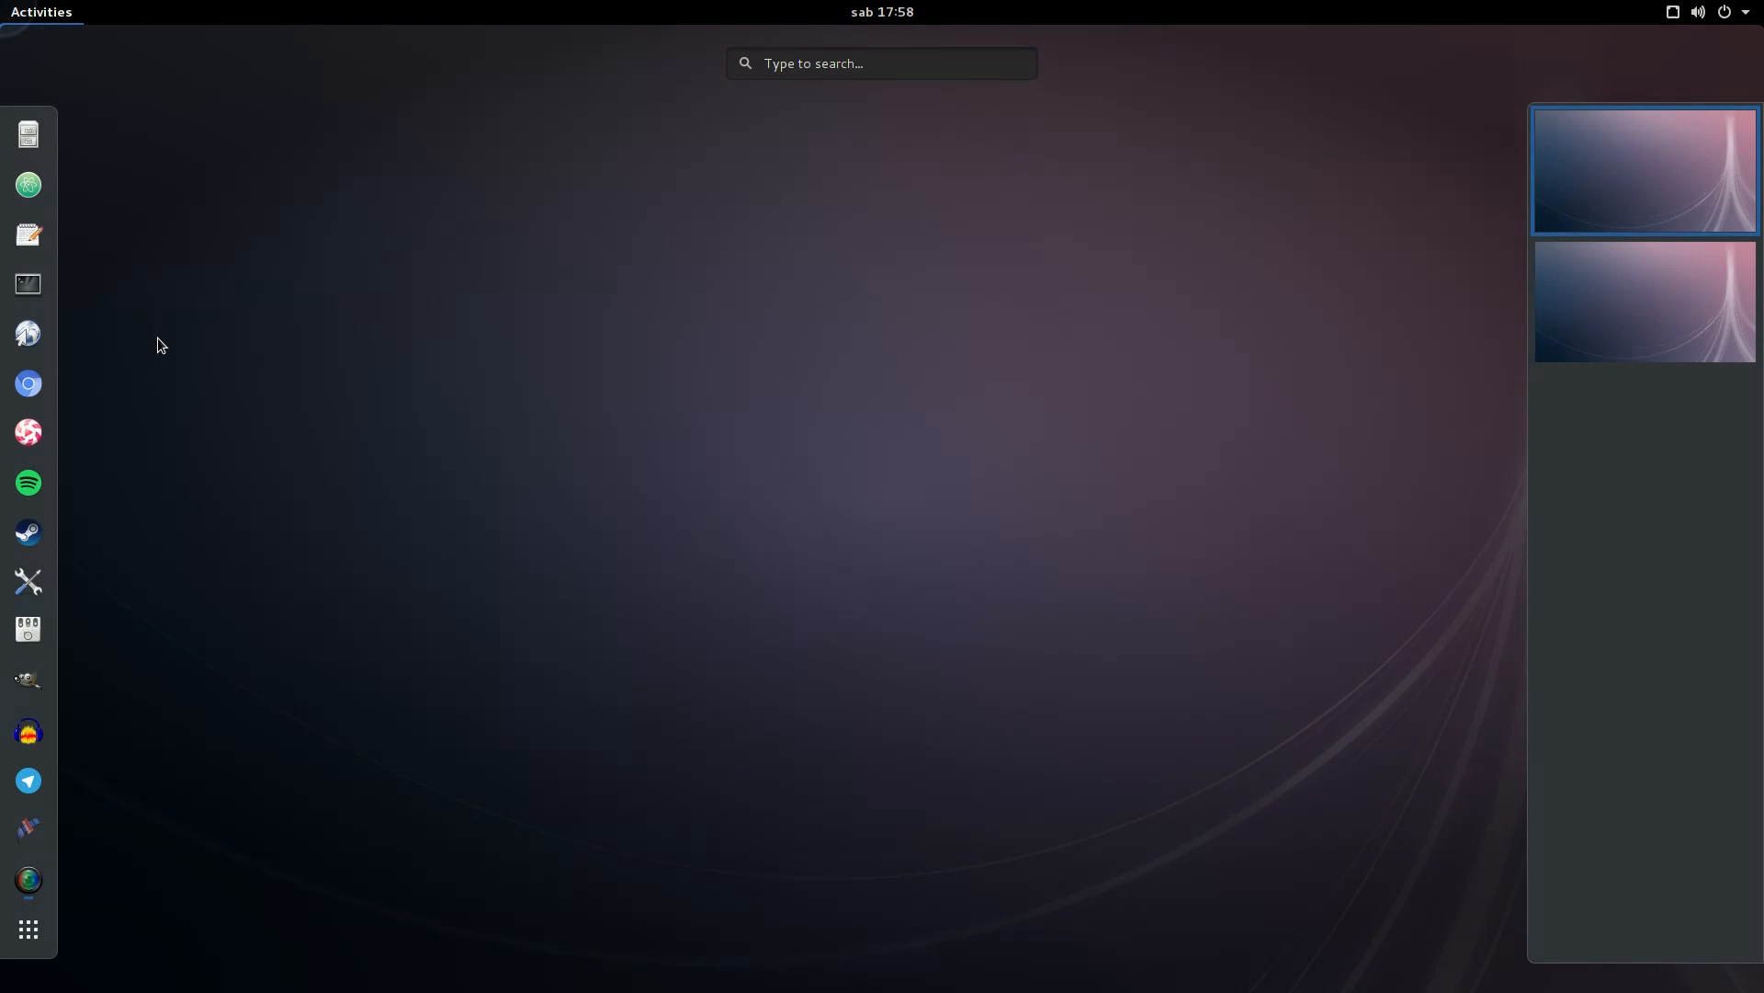
type("gnome")
key("Right")
key("Right")
key("Right")
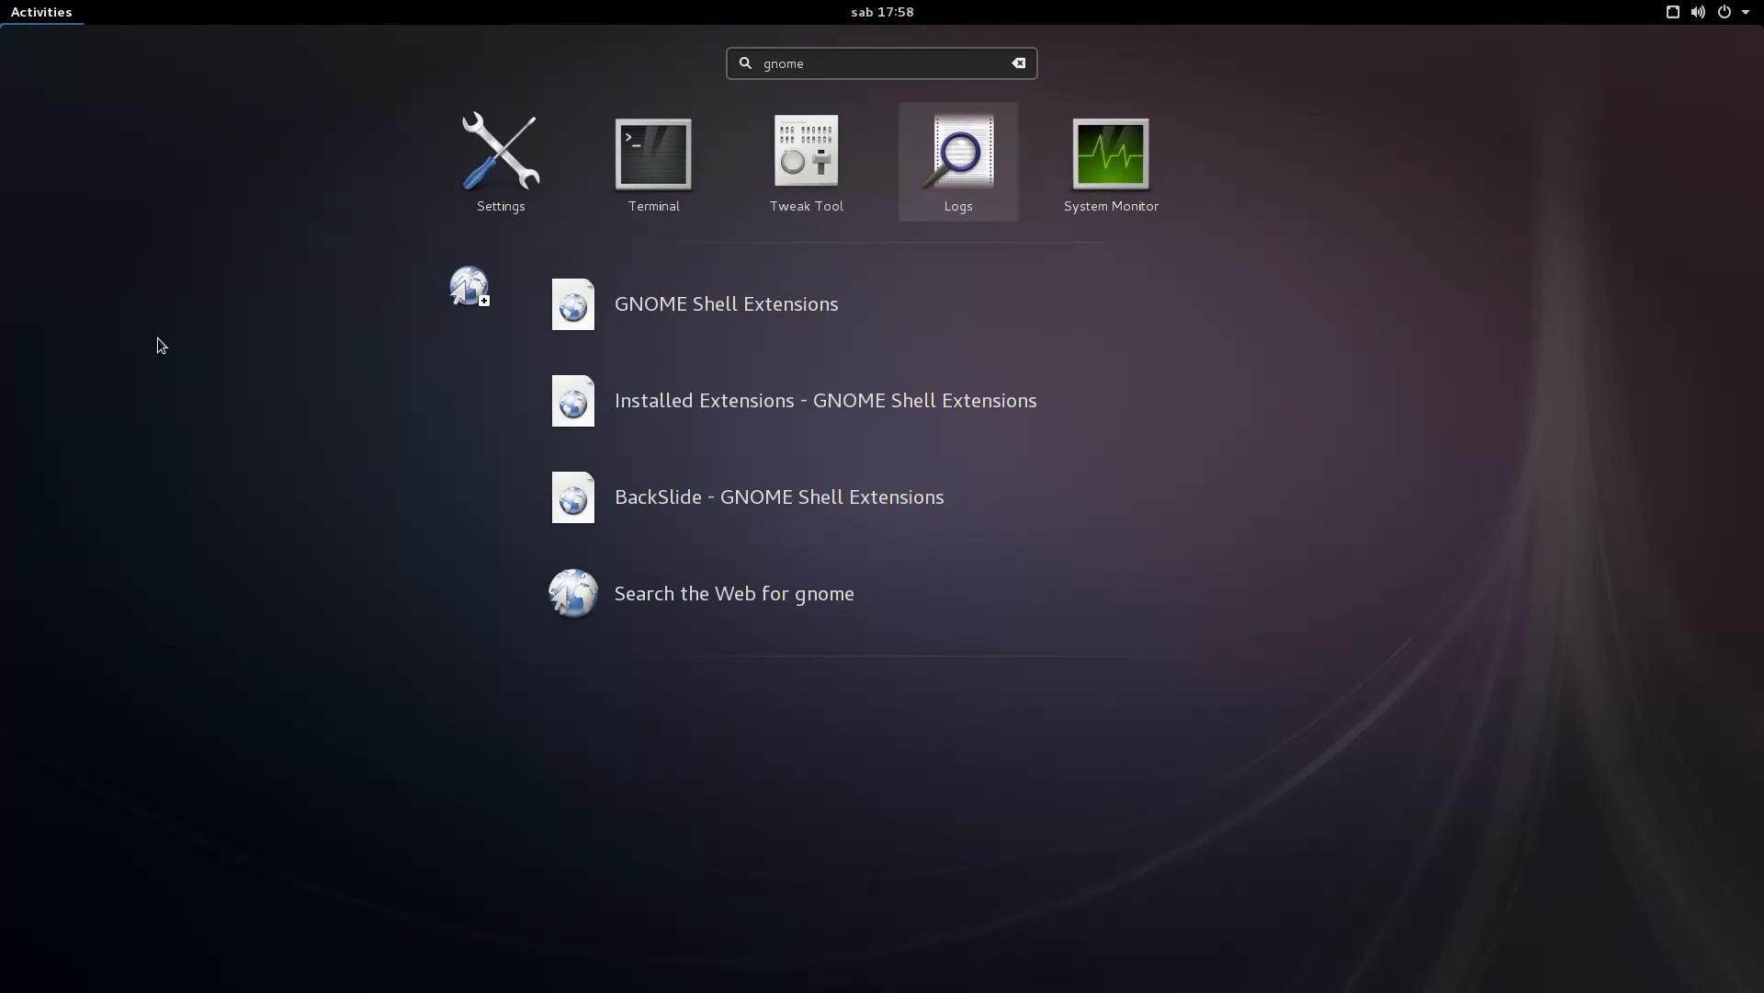
key("Left")
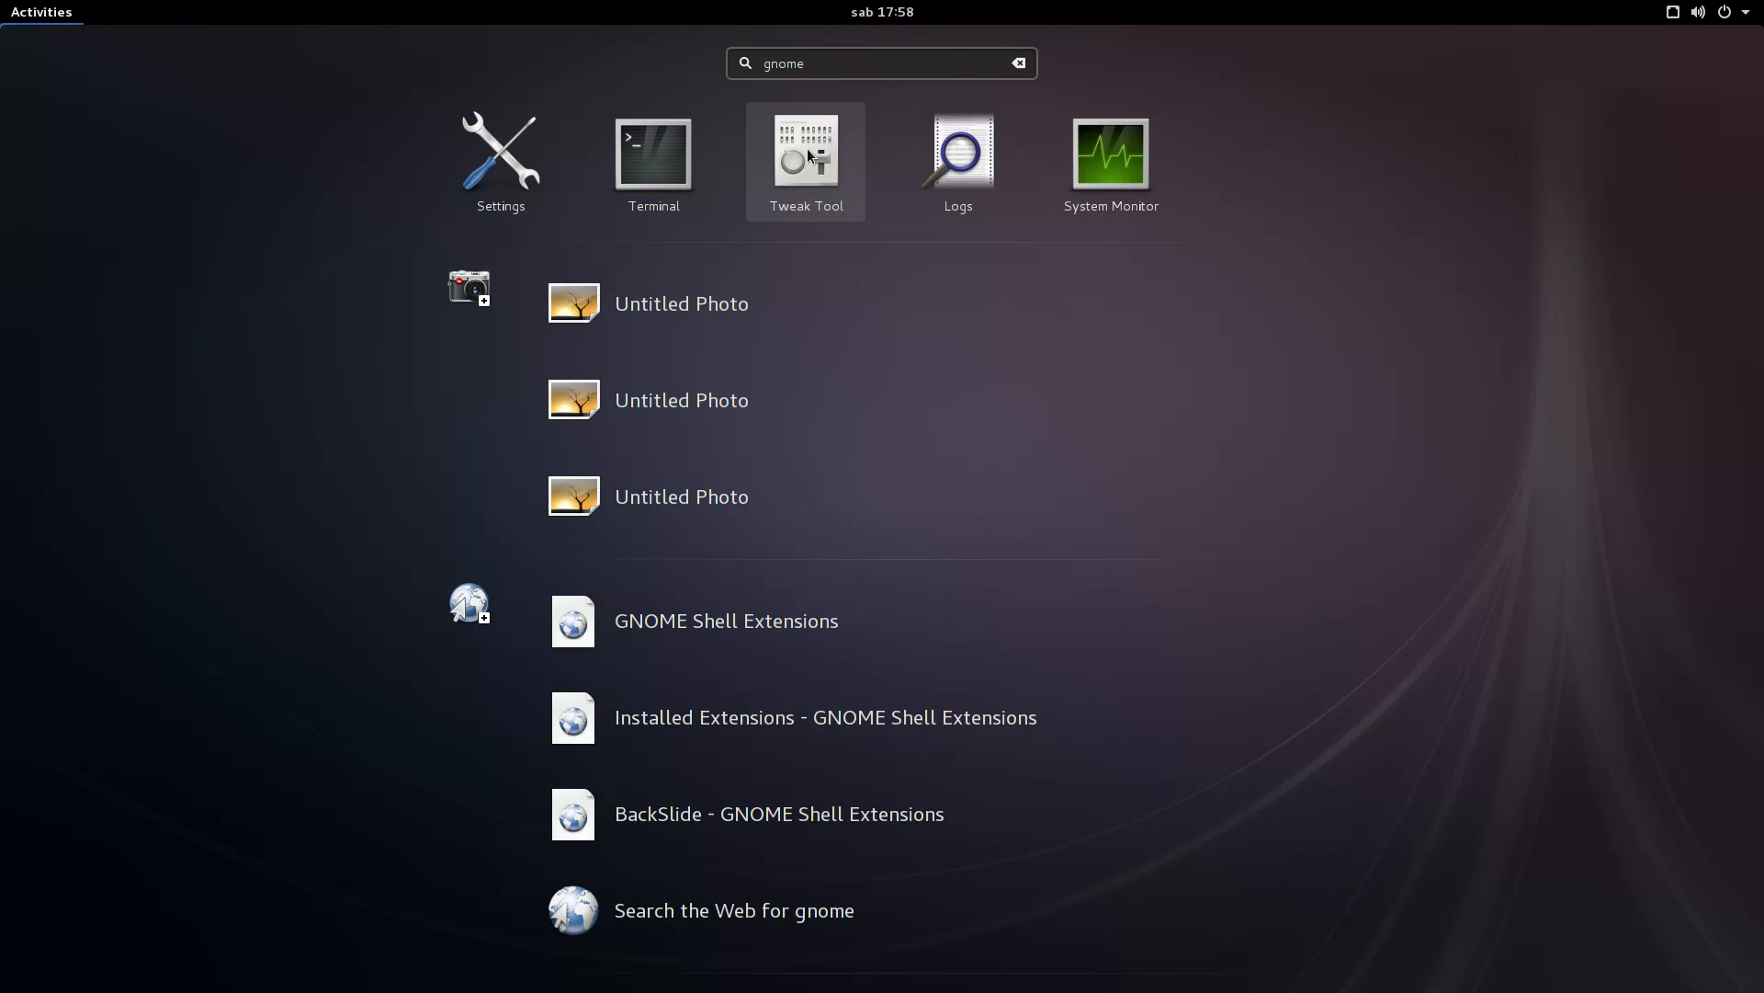
left_click(830, 173)
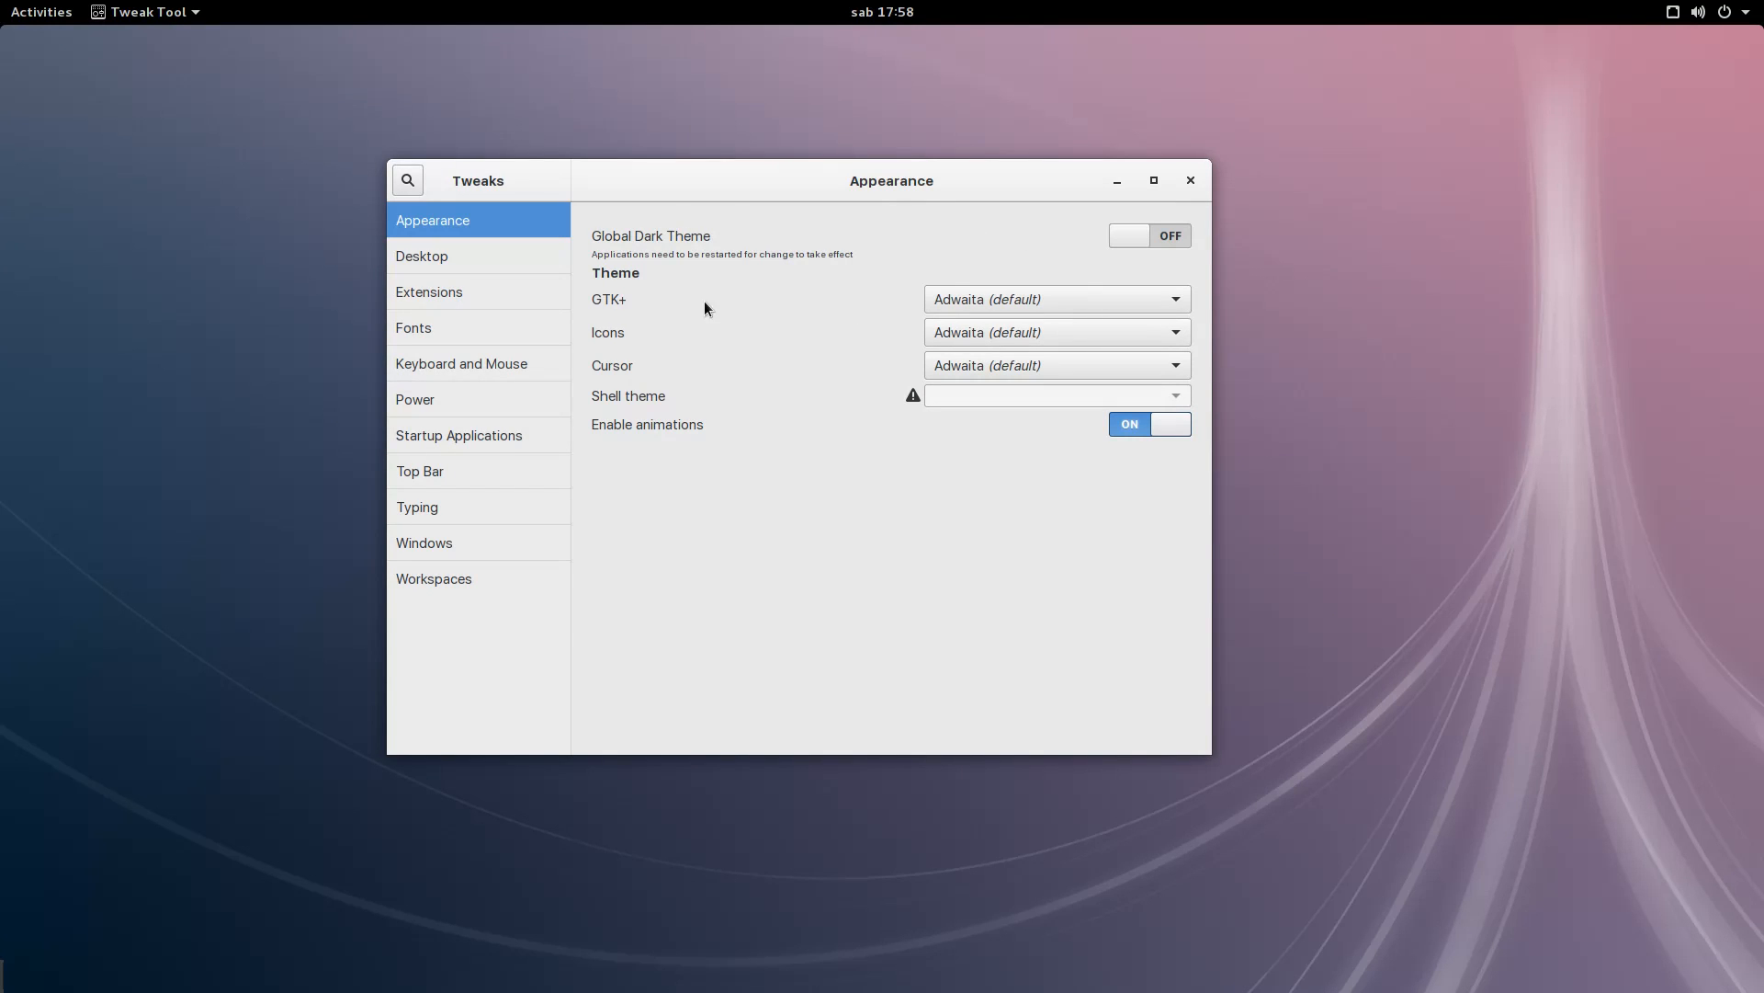
left_click_drag(796, 174, 716, 180)
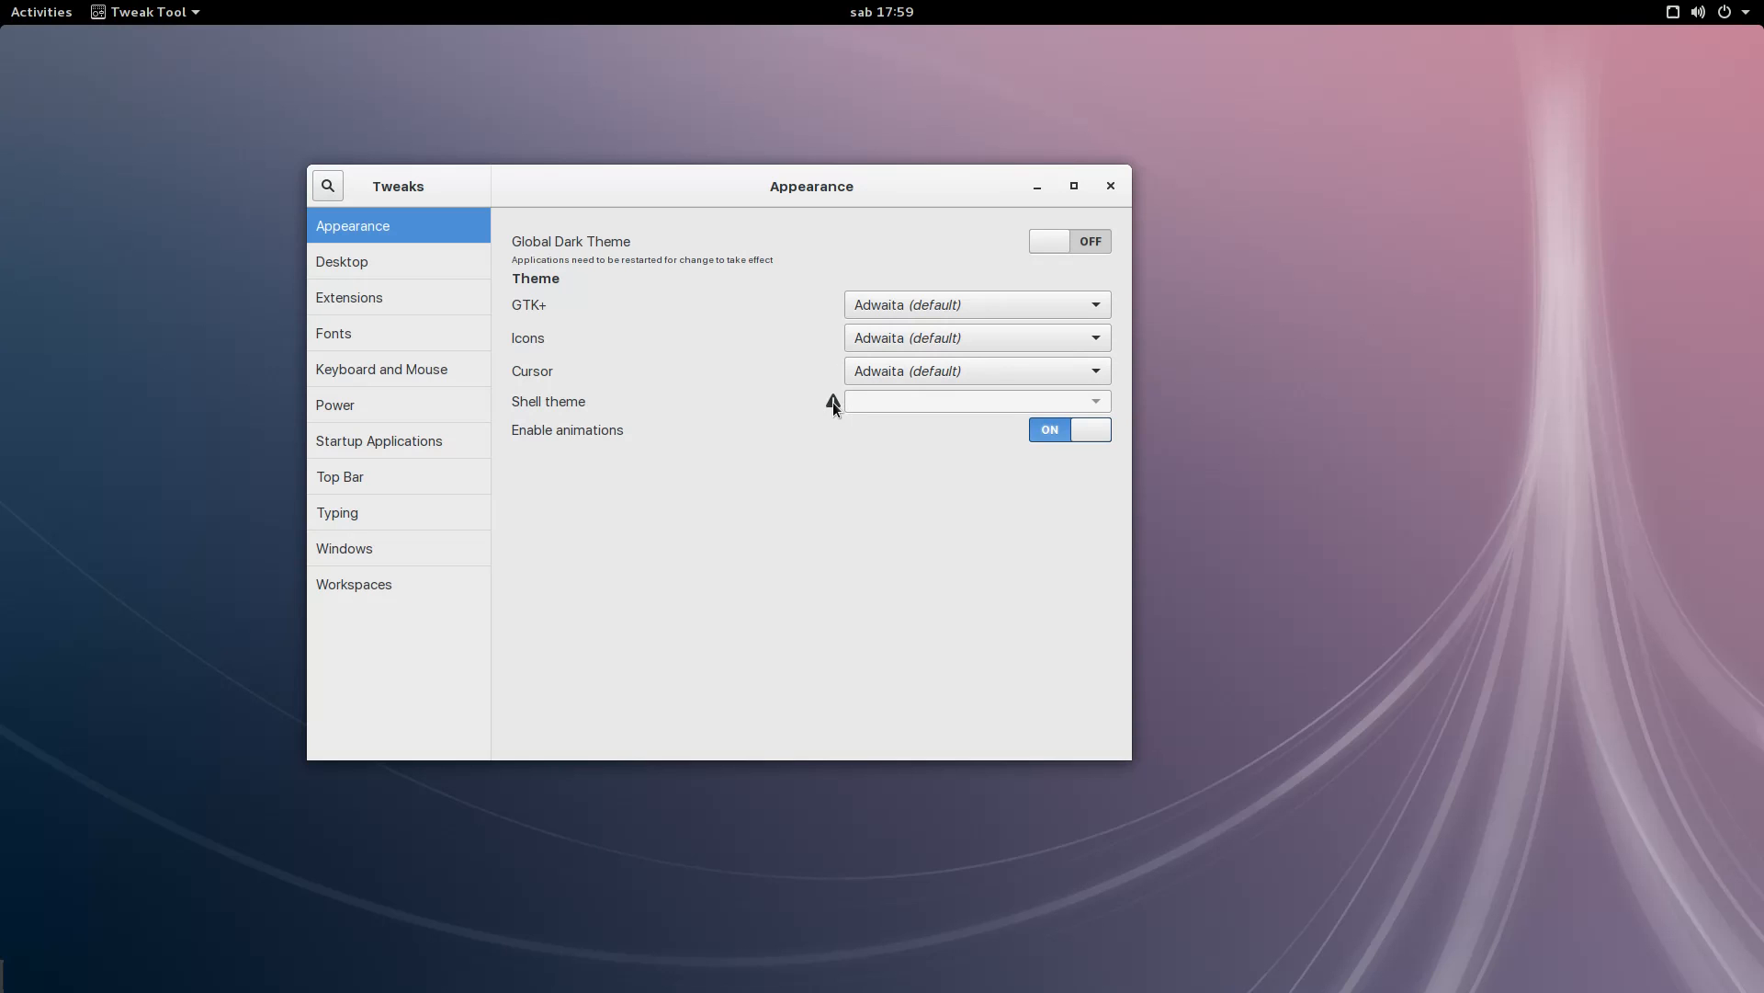
mouse_move(832, 401)
left_click_drag(585, 193, 698, 241)
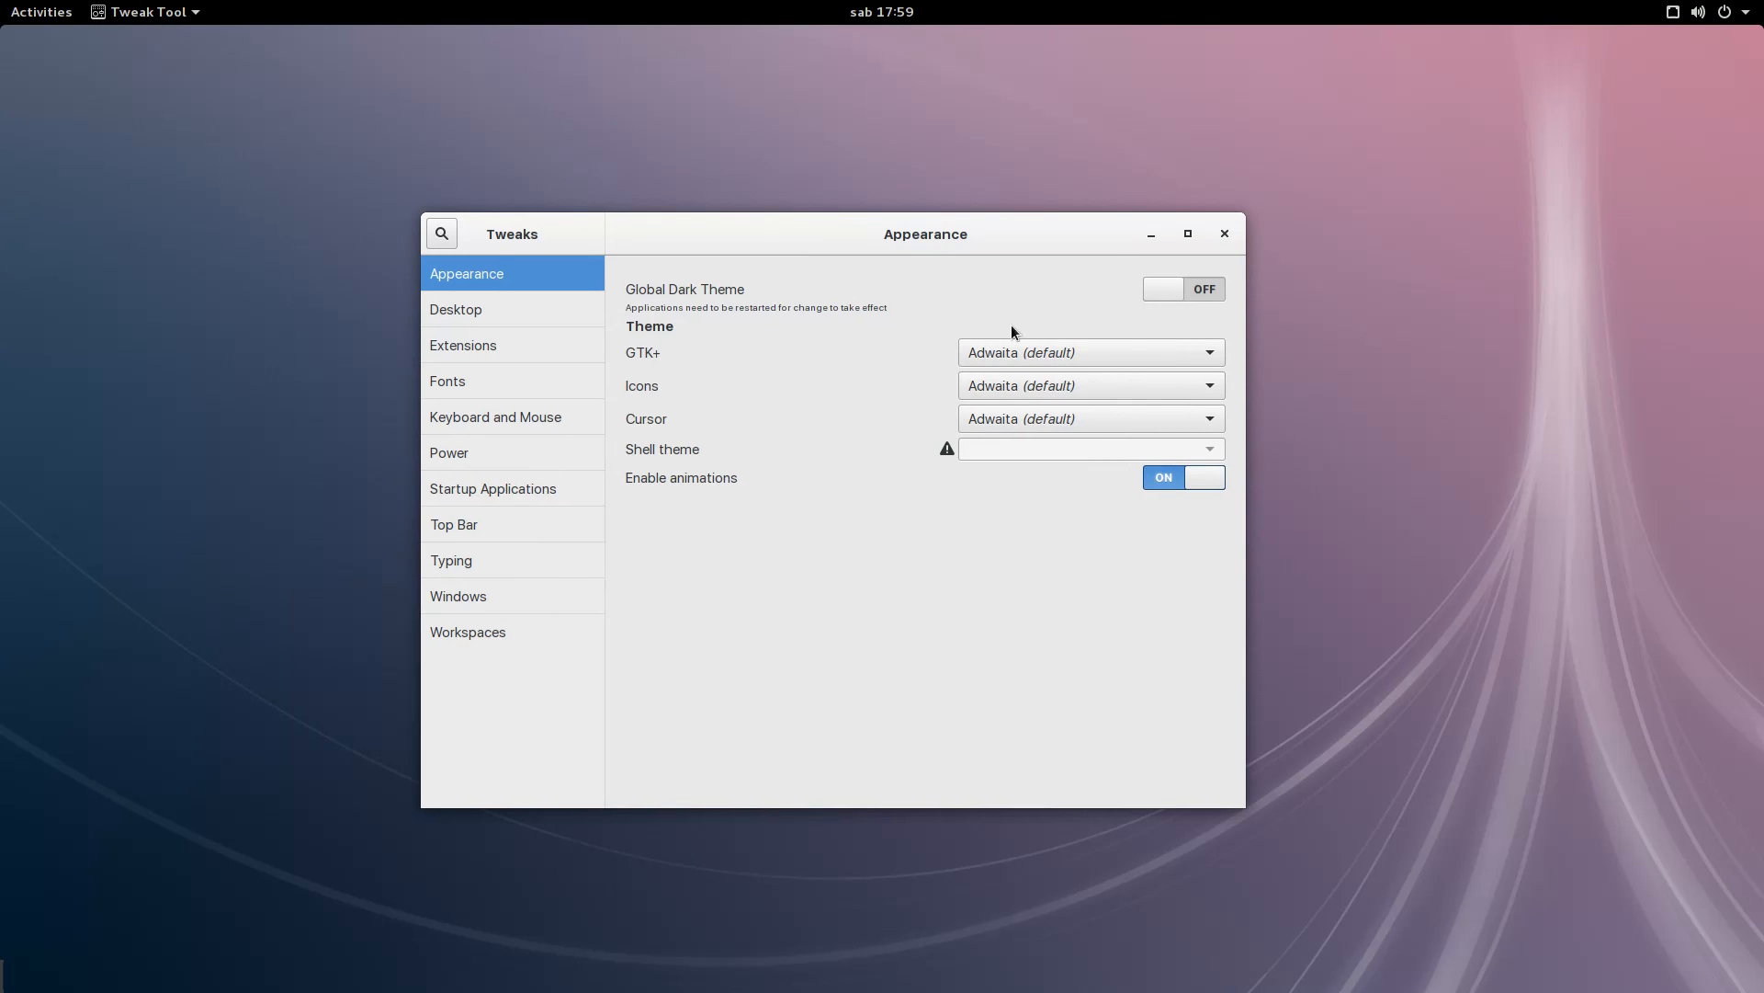
Step: Turn on Icons on Desktop in the Desktop tweaks
left_click(465, 313)
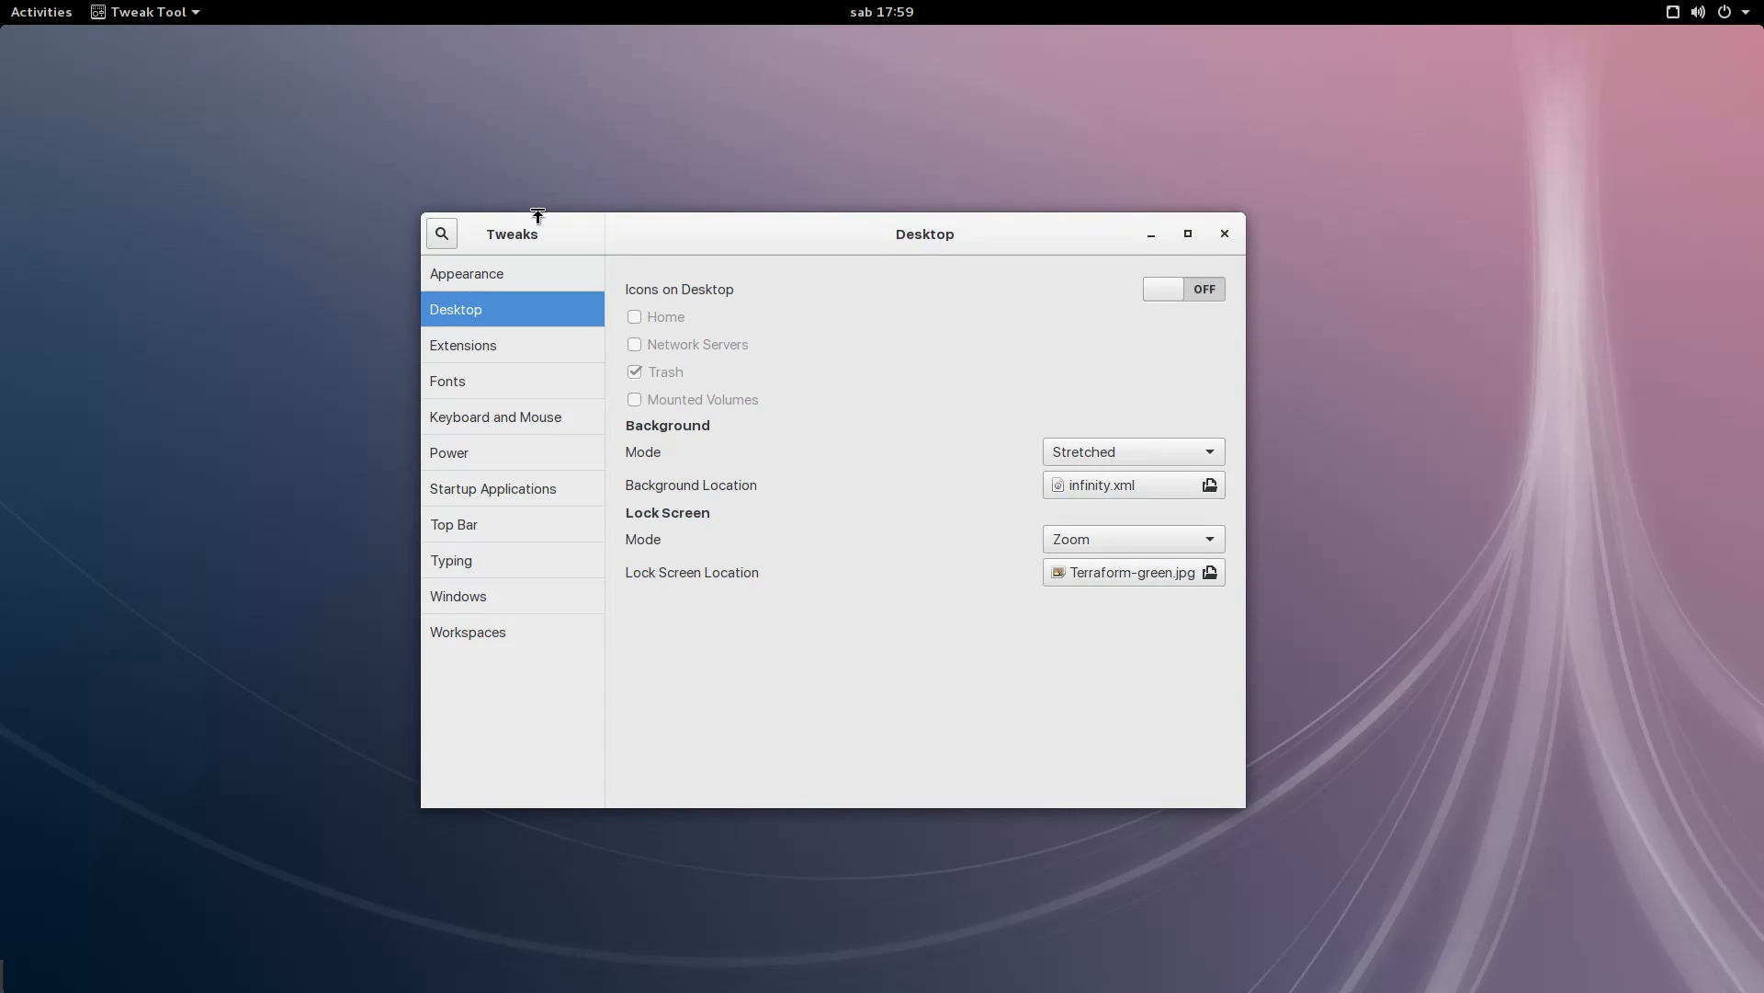
left_click_drag(535, 220, 412, 195)
left_click_drag(830, 208, 851, 241)
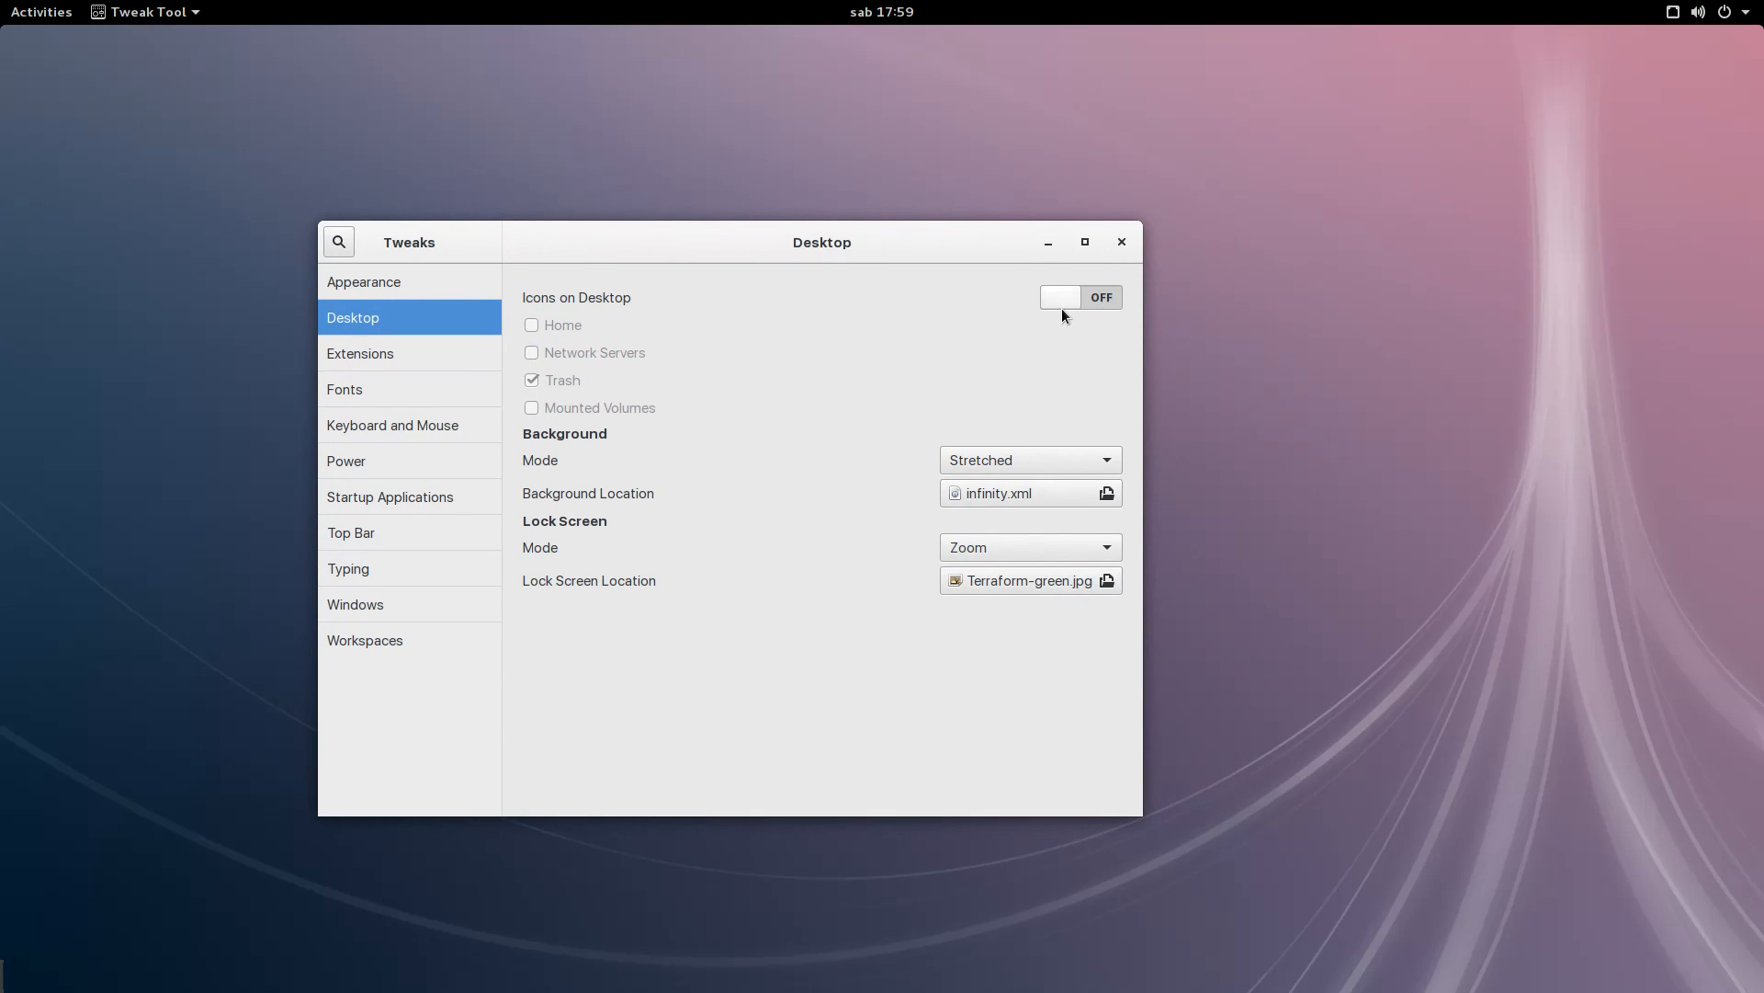
left_click(1108, 301)
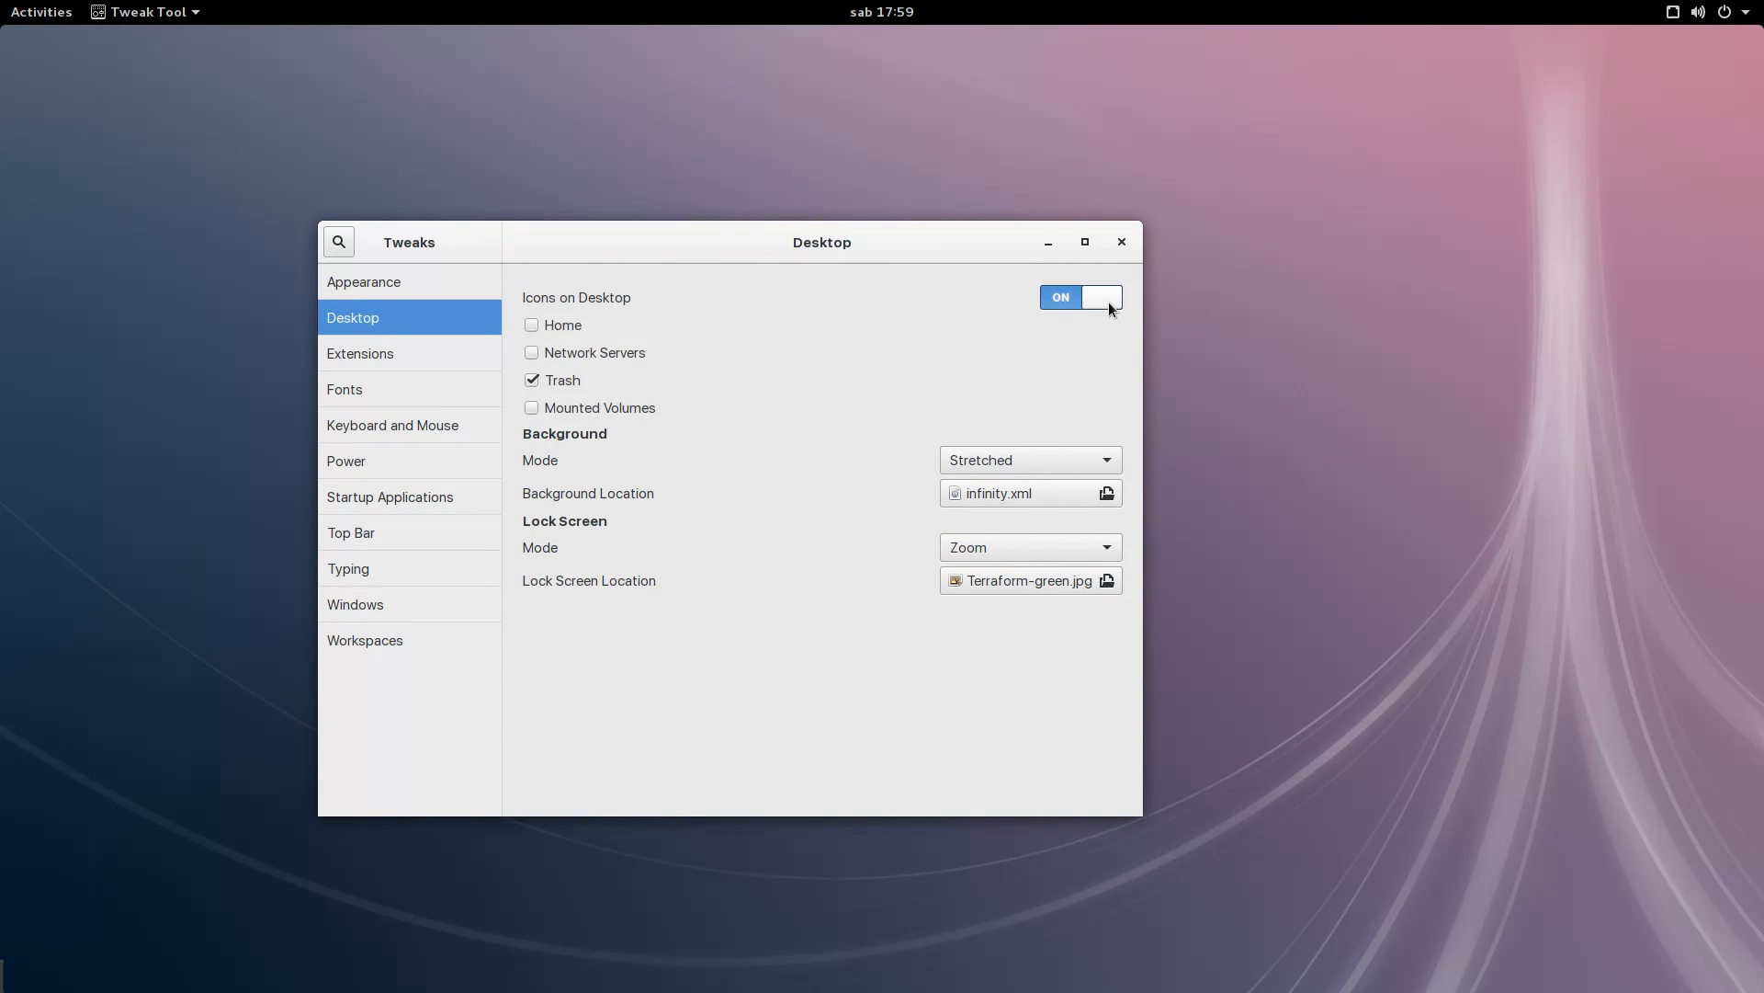
left_click_drag(818, 250, 910, 255)
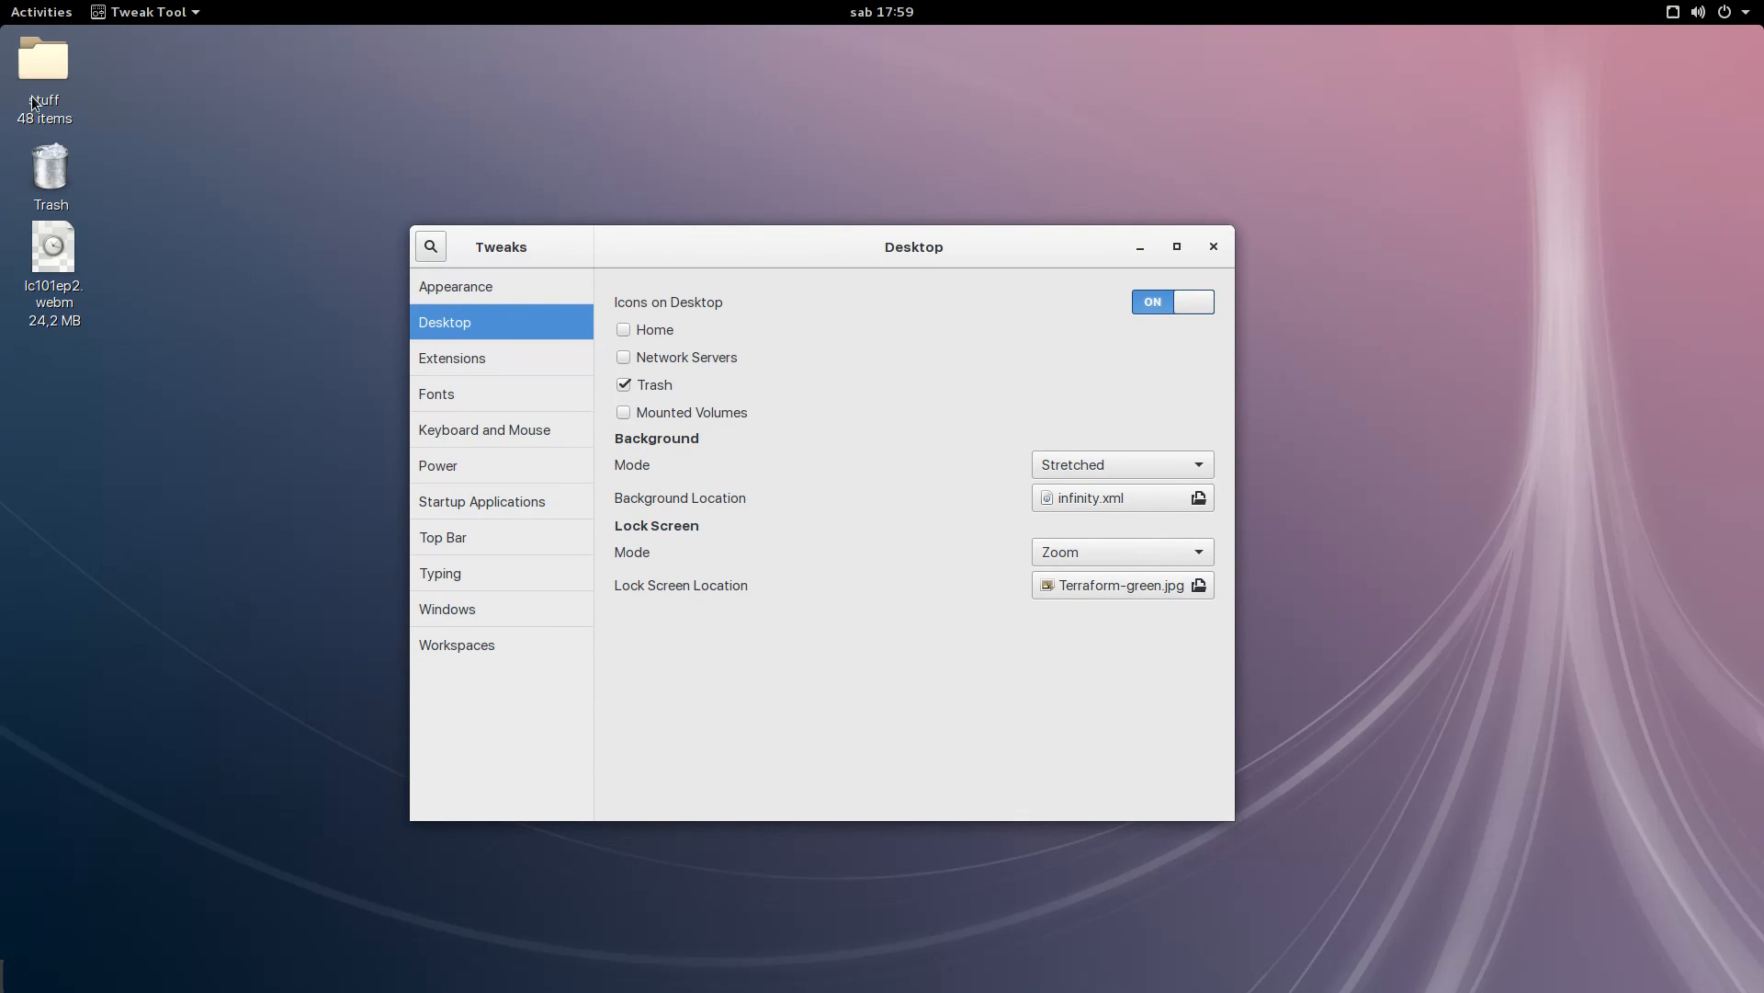
Step: Move the stuff folder, Trash and lc101ep2.webm desktop icons inward, away from the screen edge
left_click_drag(43, 60, 243, 96)
left_click_drag(26, 145, 233, 231)
left_click(711, 243)
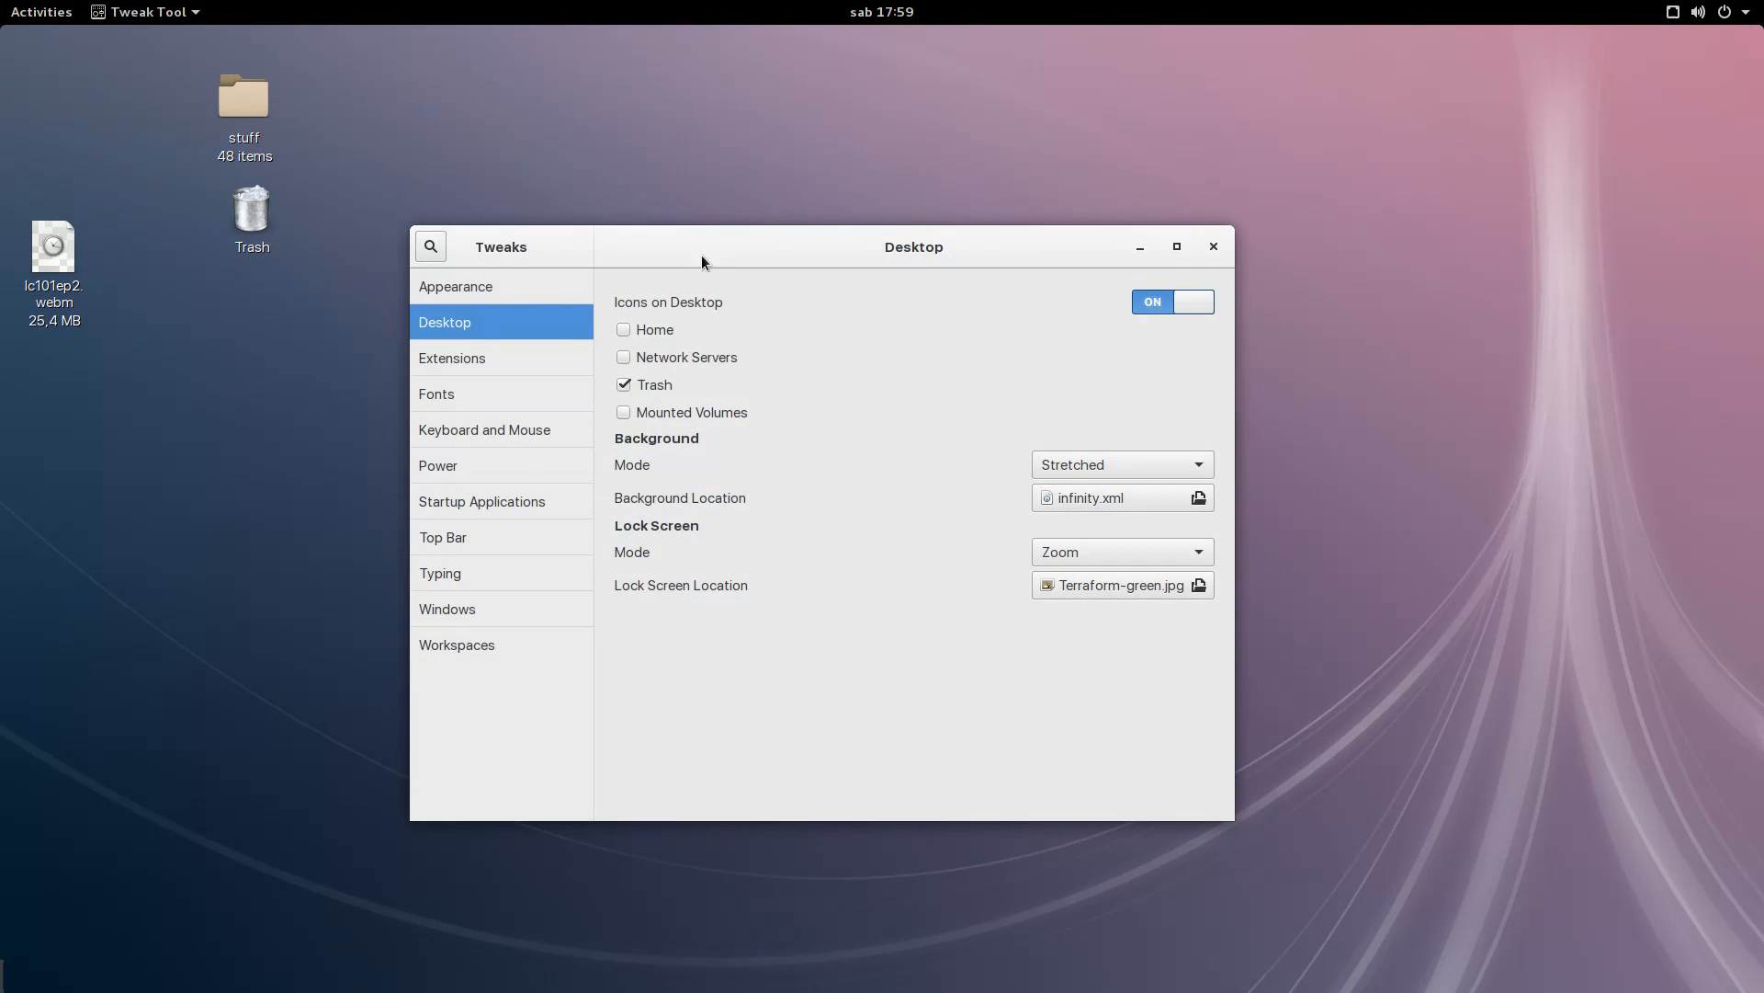
left_click_drag(24, 261, 224, 341)
left_click(796, 254)
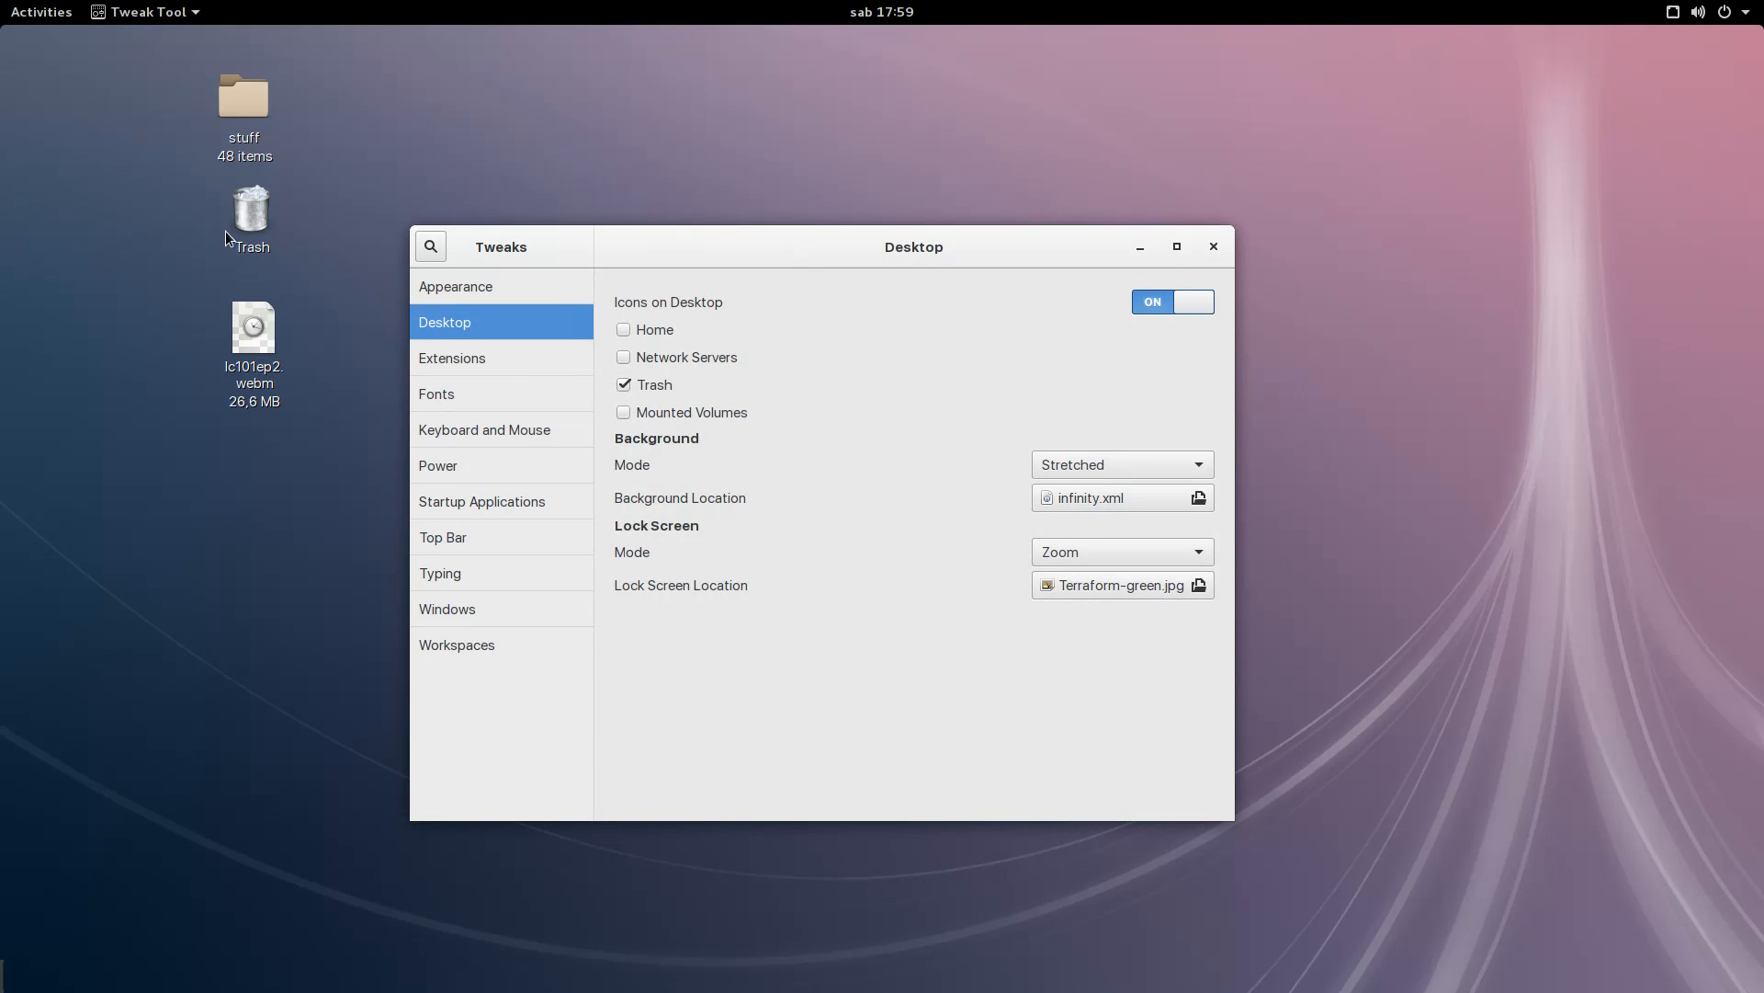
Step: Try out the Trash, Network Servers, Home and Mounted Volumes desktop icon options, restoring each to its original setting
left_click(634, 386)
left_click(658, 388)
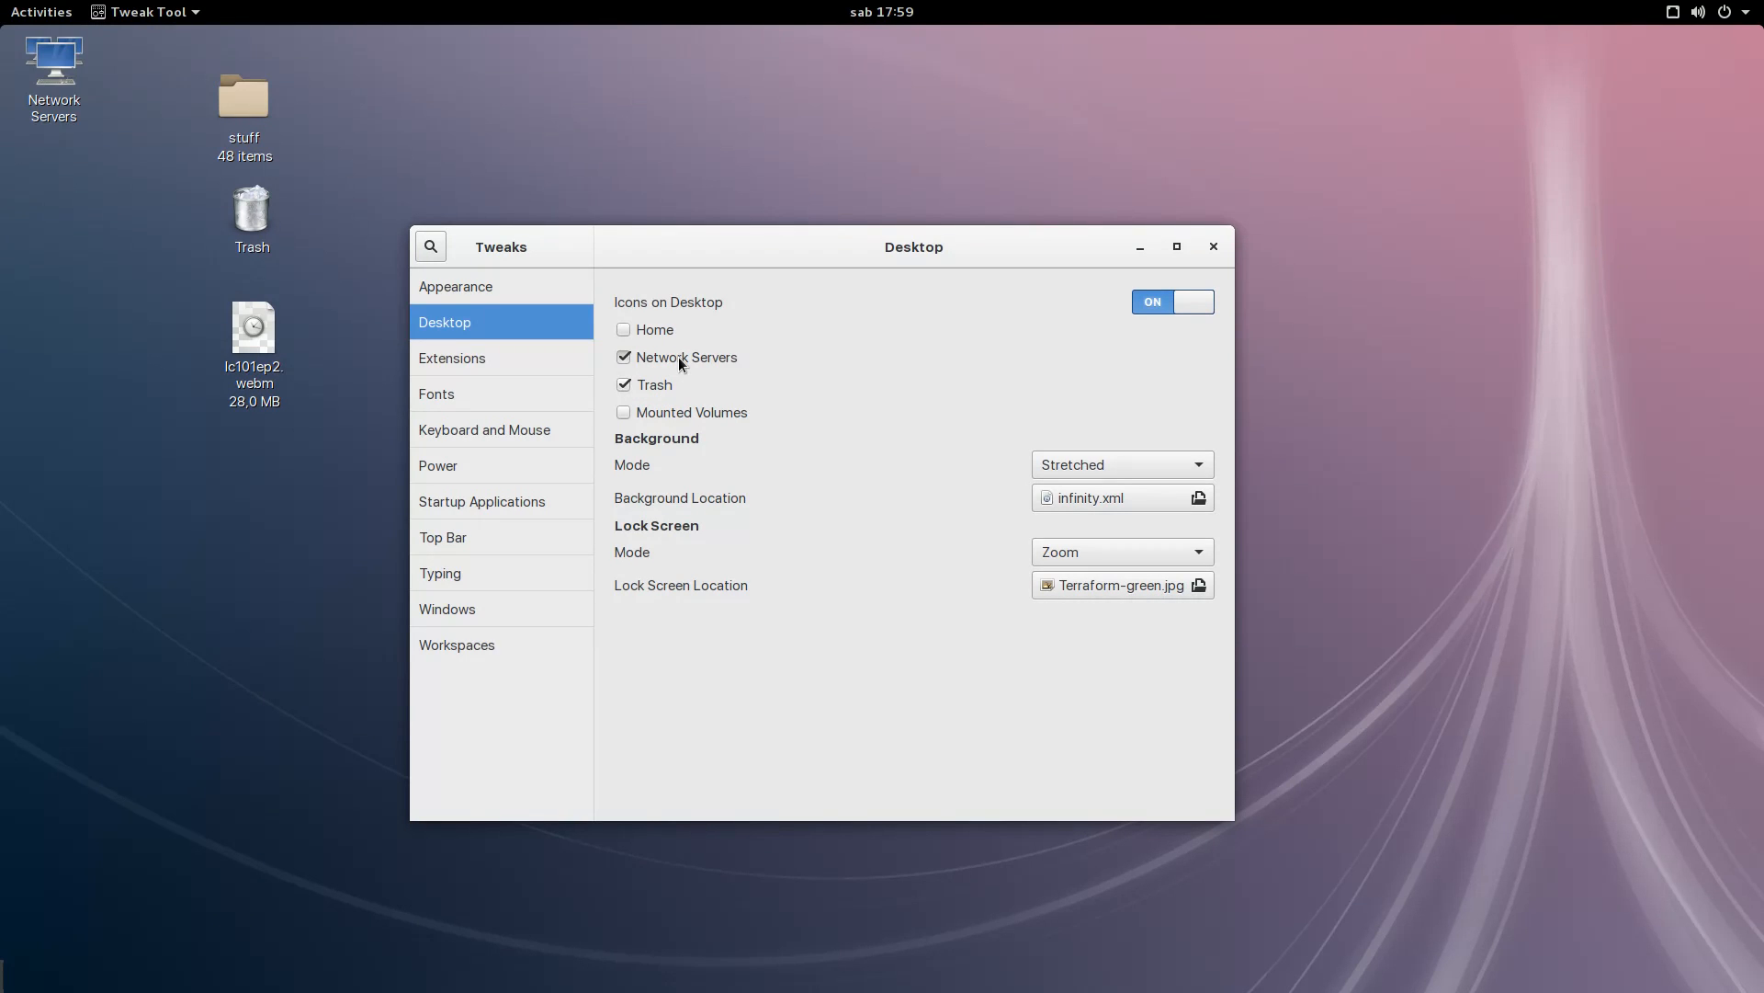
left_click(678, 358)
left_click(656, 329)
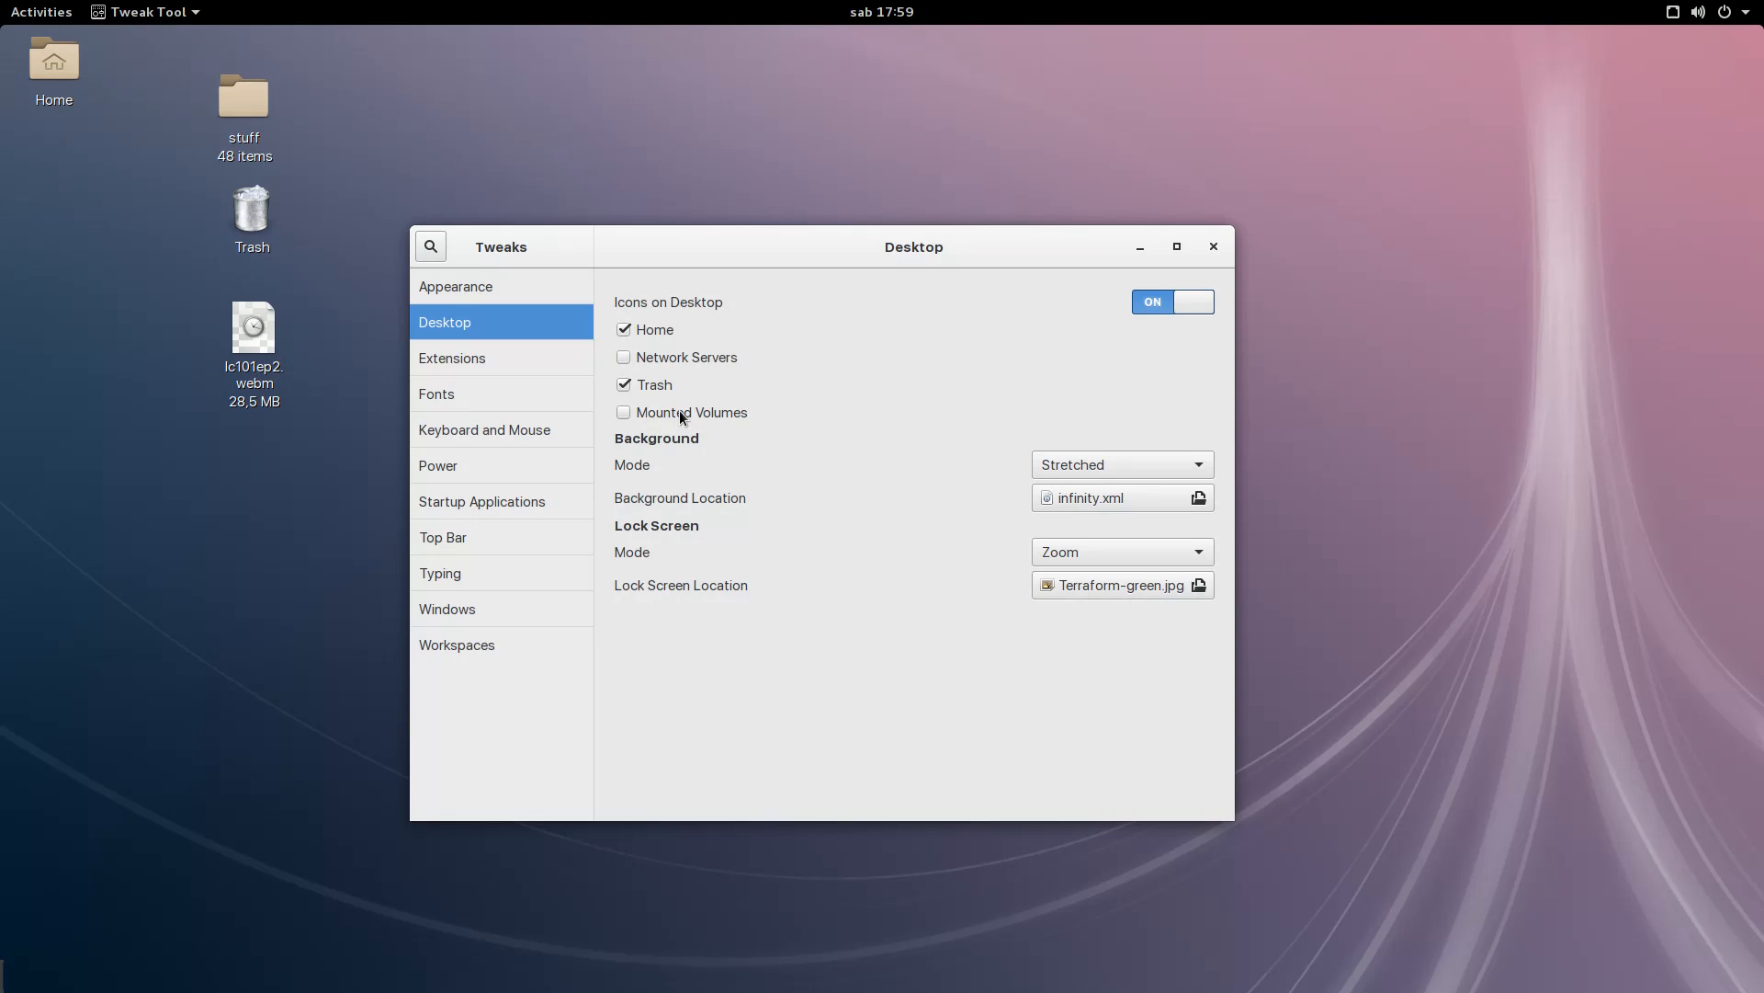
left_click(694, 412)
left_click(656, 330)
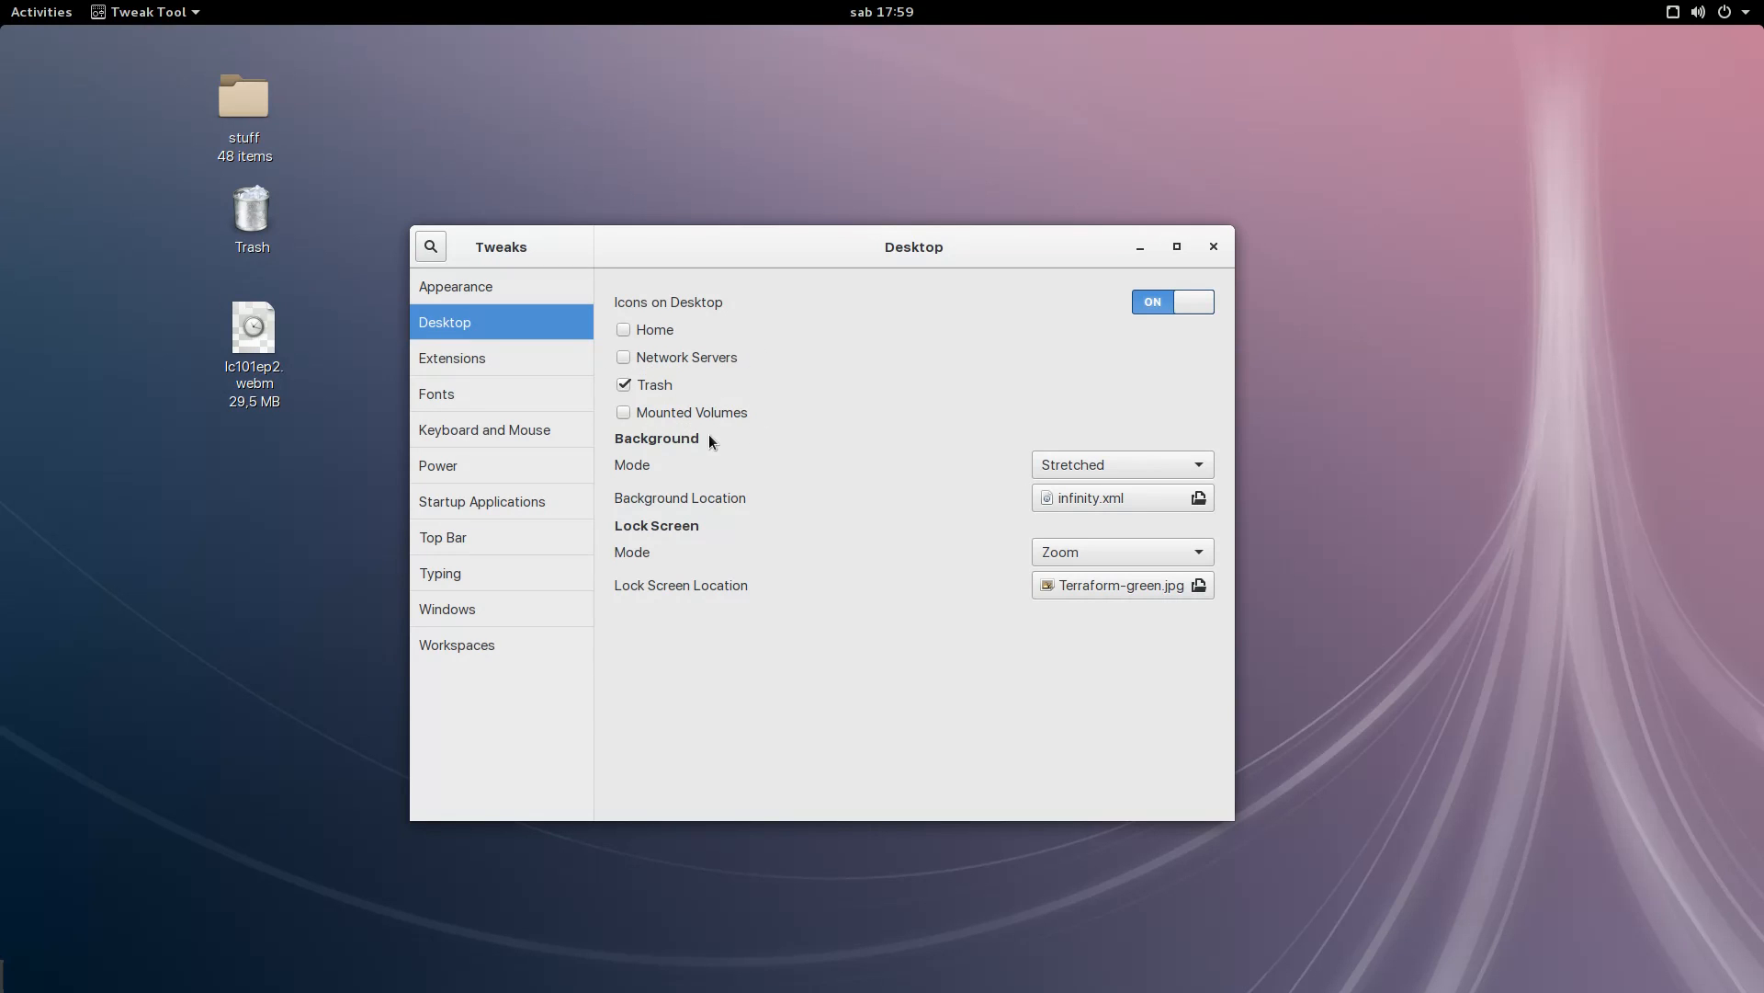
left_click_drag(680, 244, 630, 236)
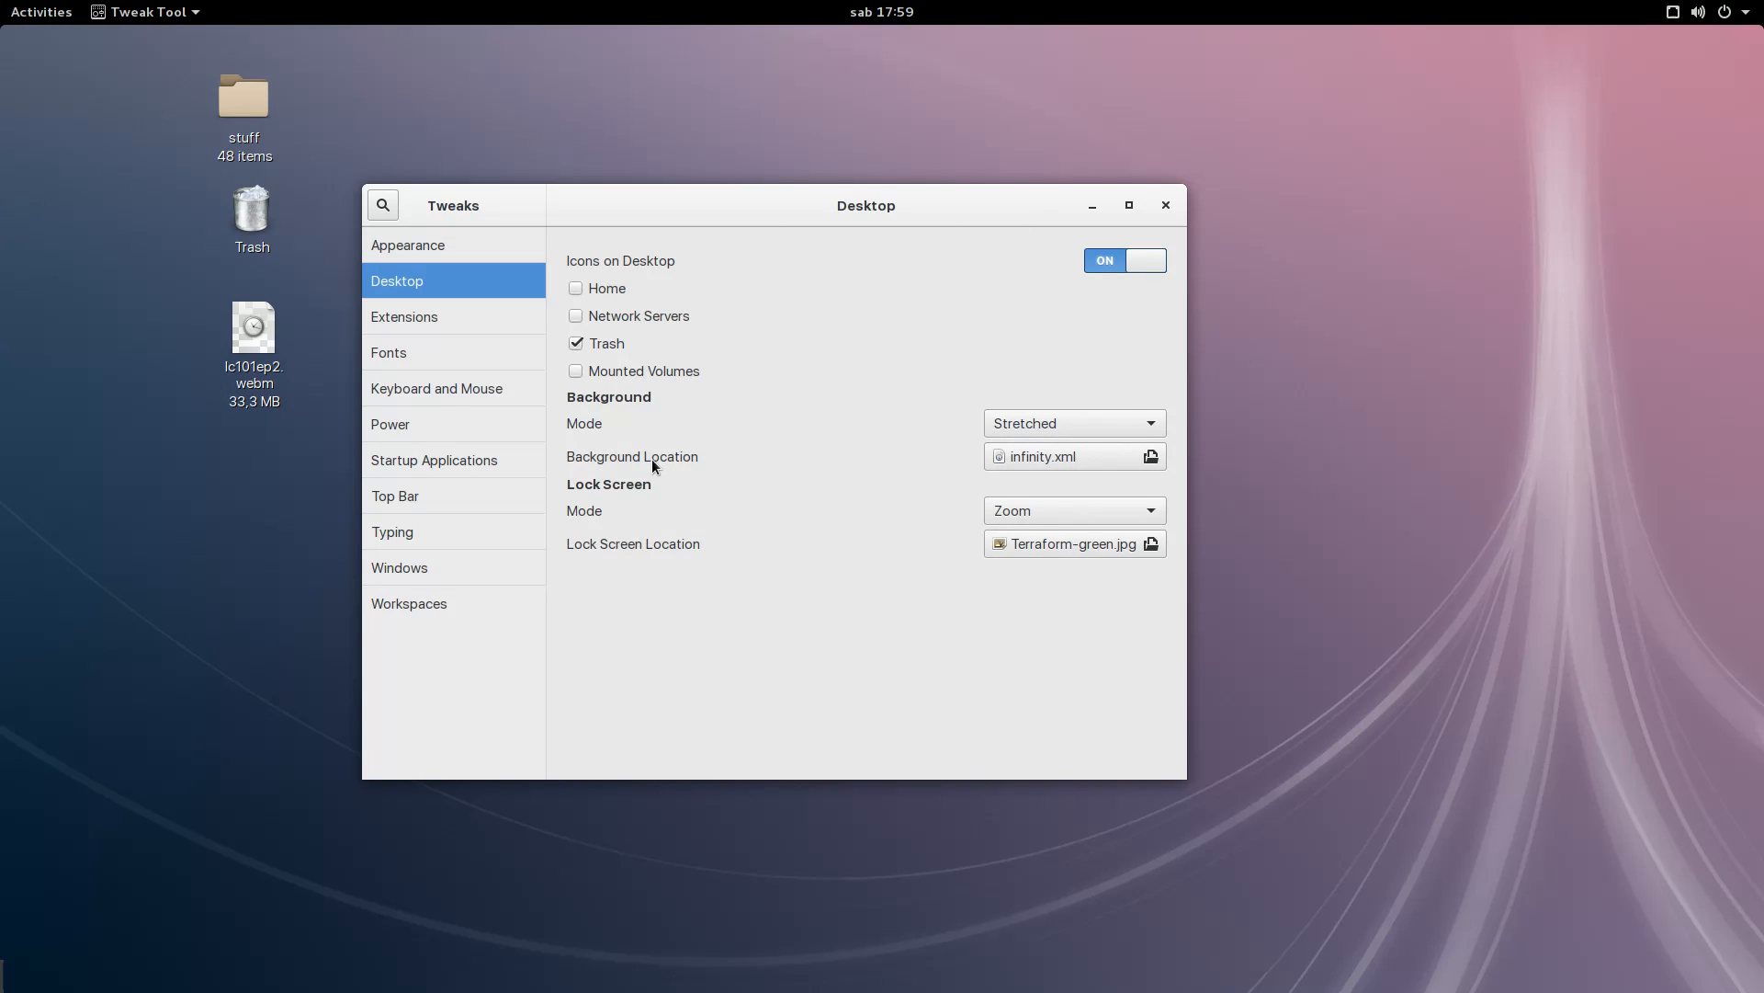
Step: Change the desktop background to Terraform-green.jpg in Zoom mode
left_click(1045, 428)
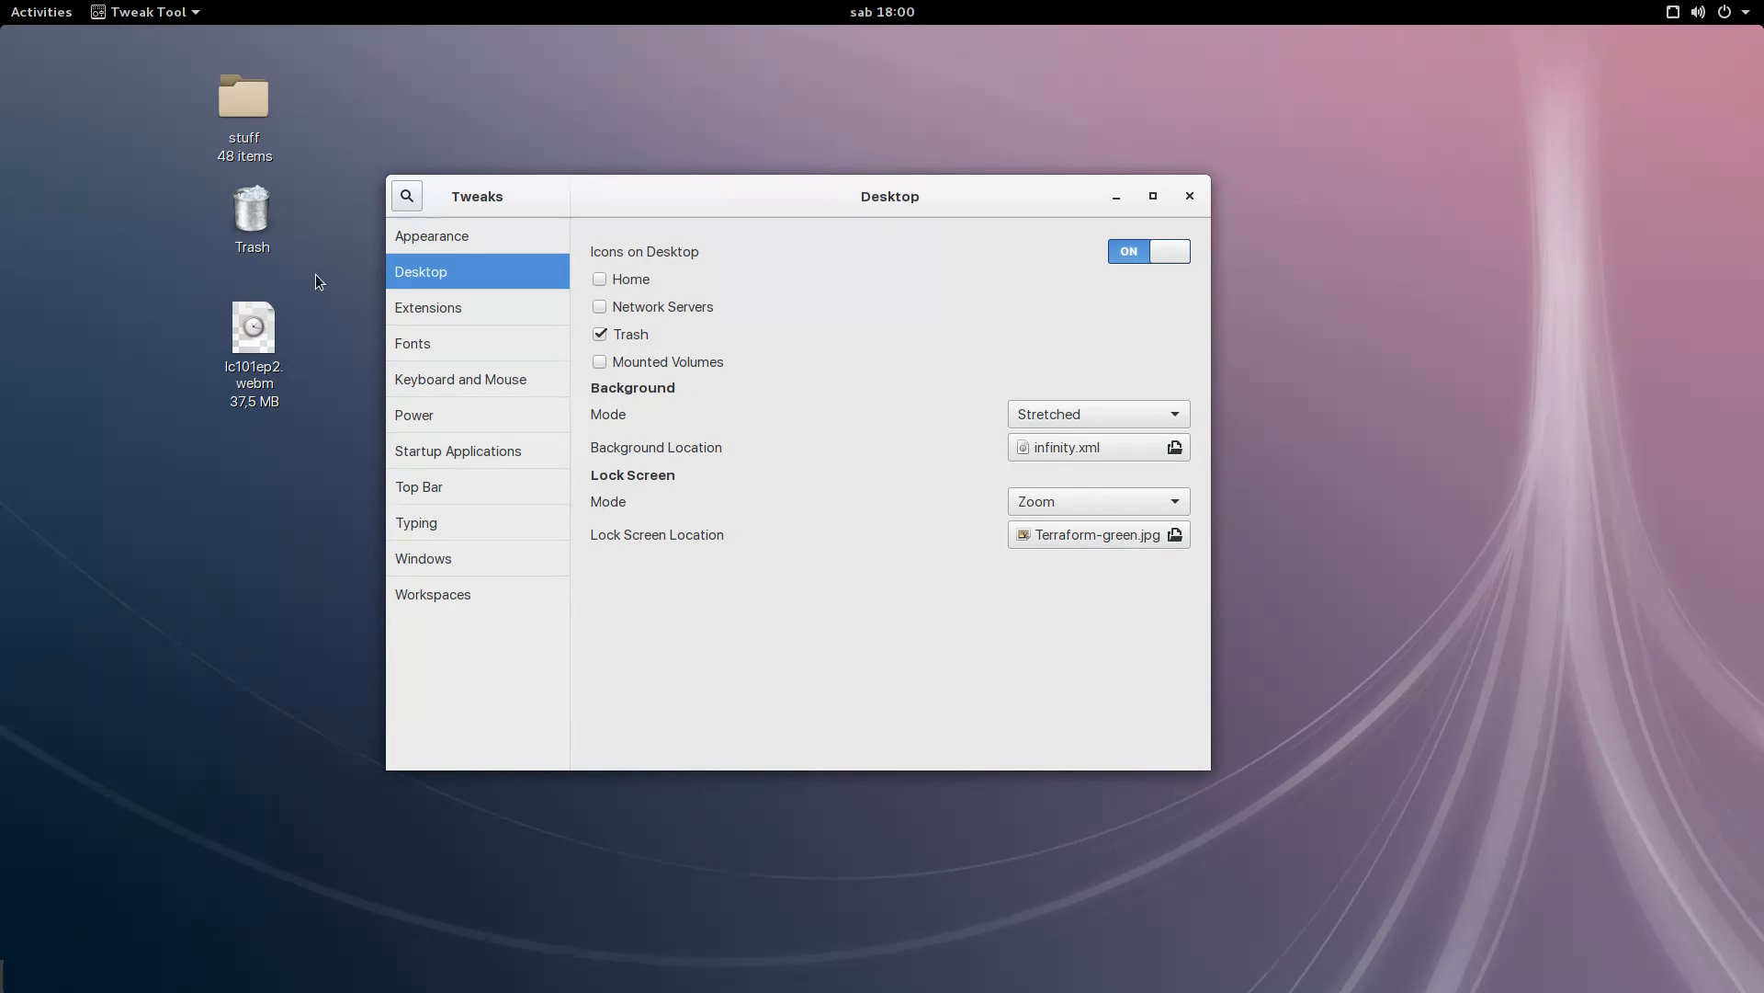
mouse_move(0, 0)
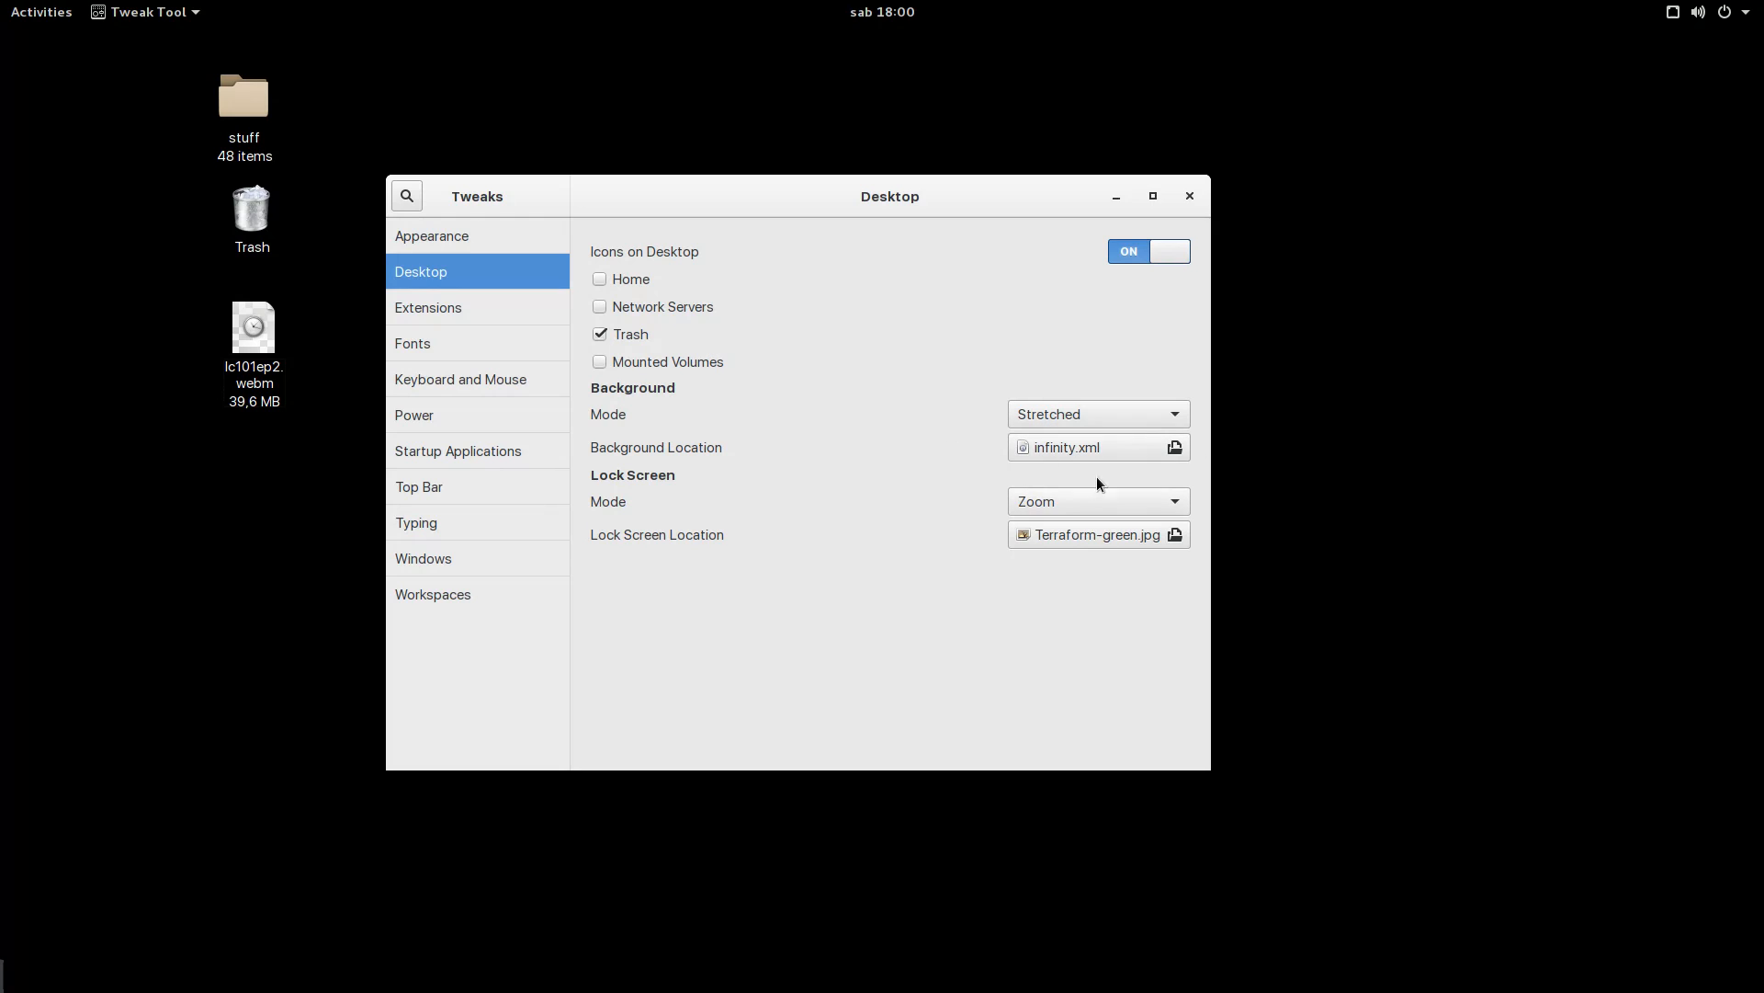
left_click_drag(770, 215, 646, 216)
right_click(1240, 185)
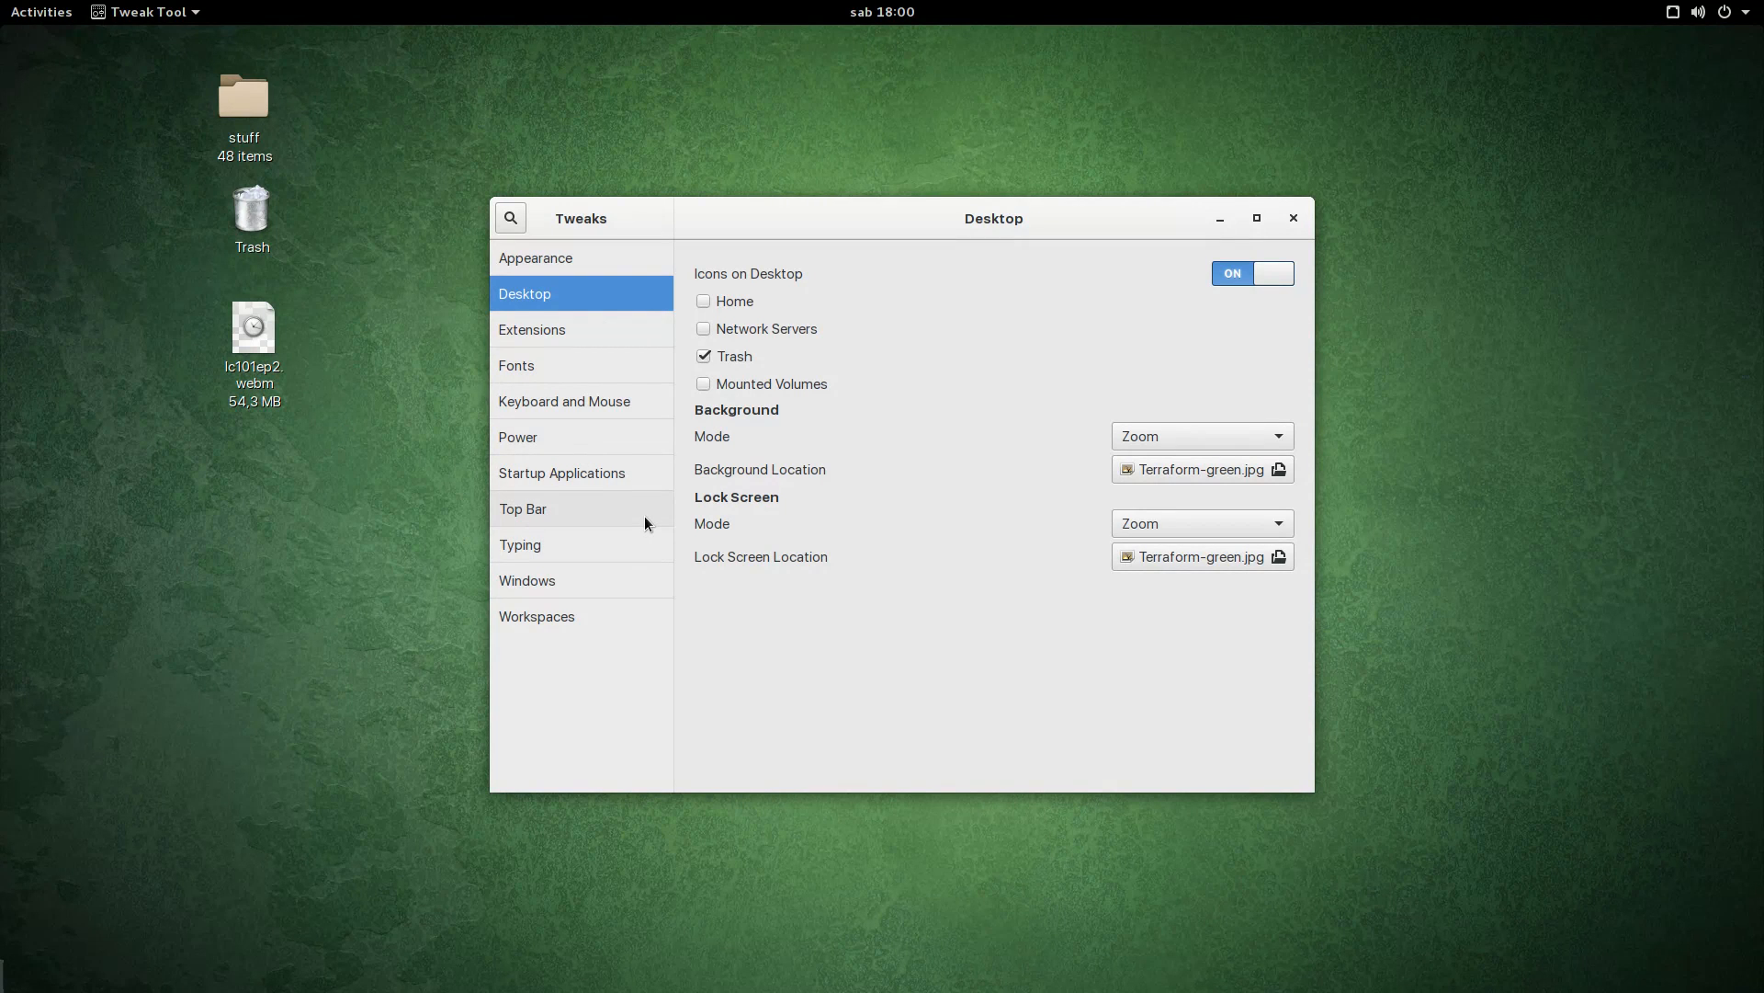
left_click(1222, 220)
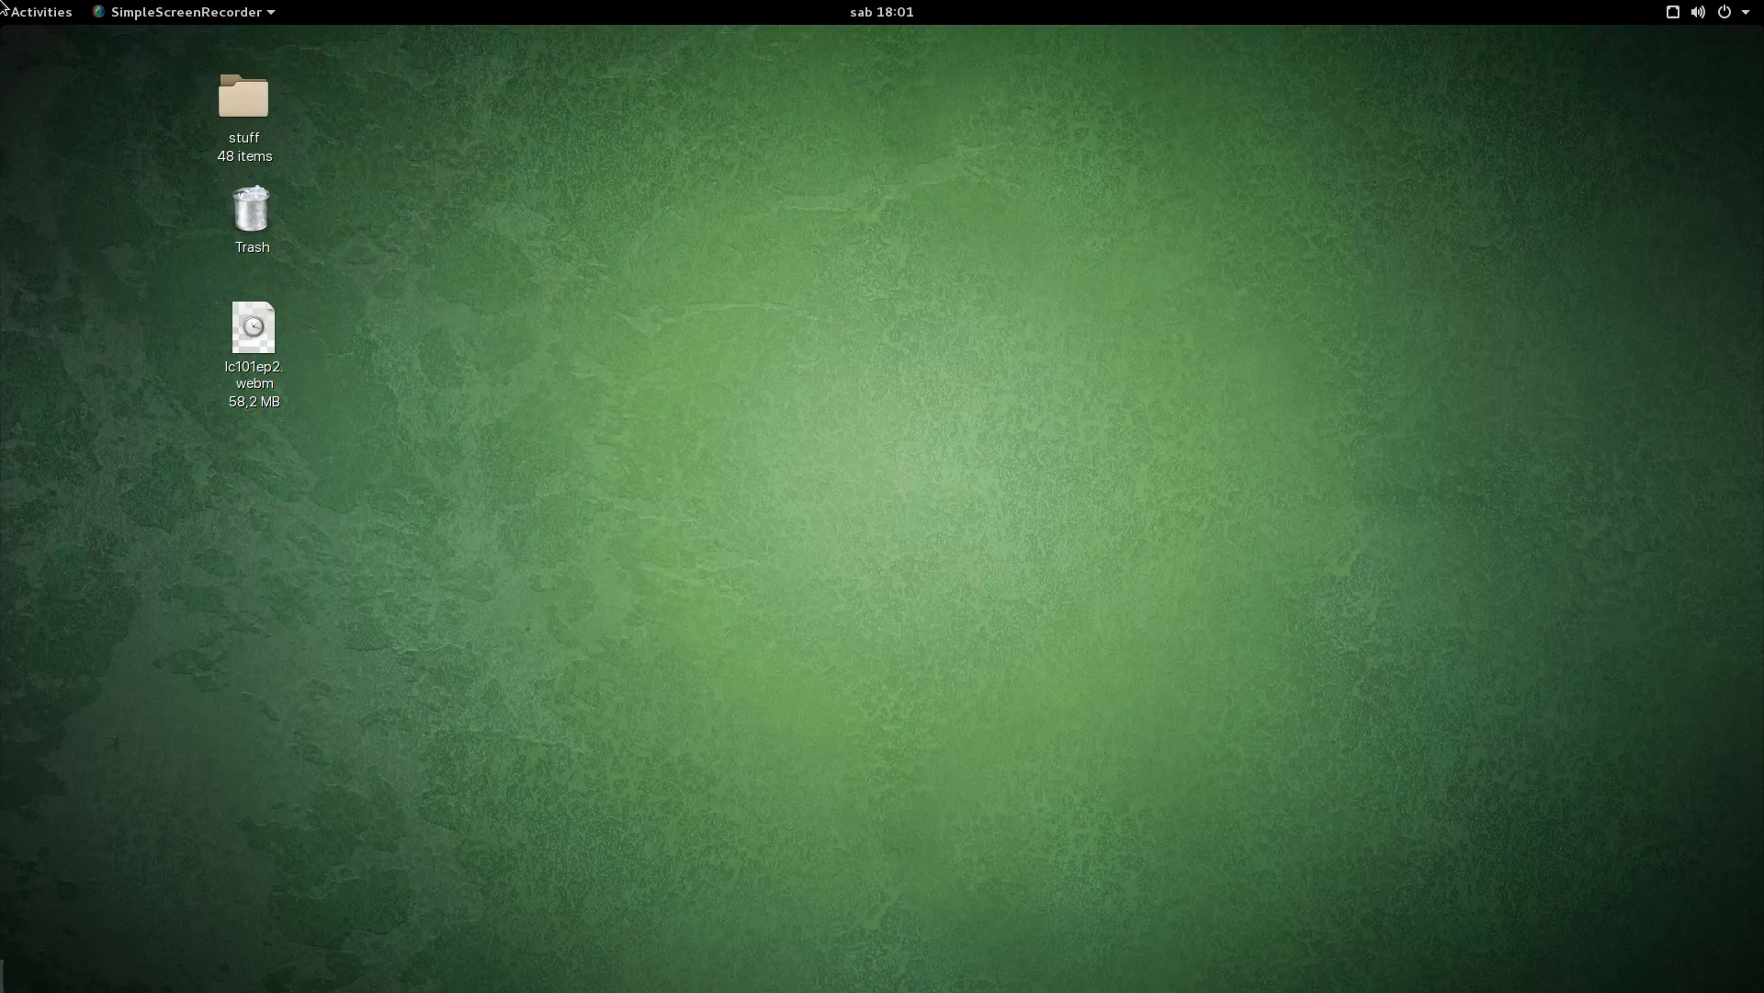
mouse_move(0, 0)
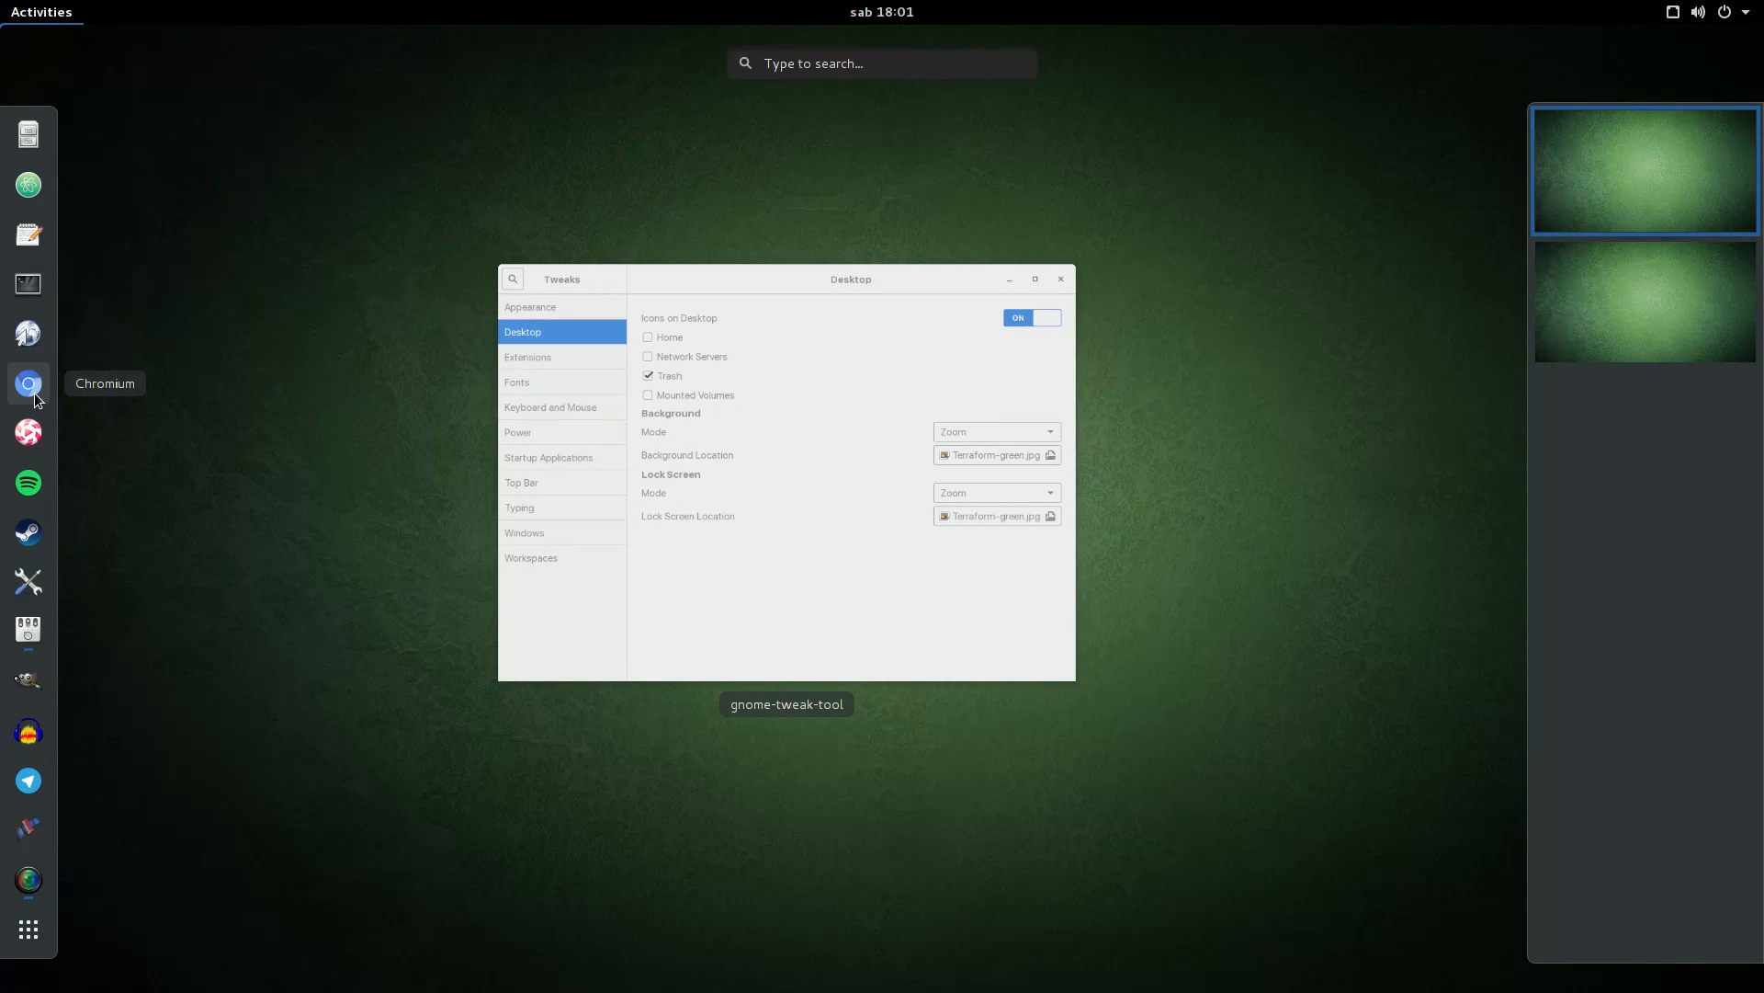
left_click(19, 338)
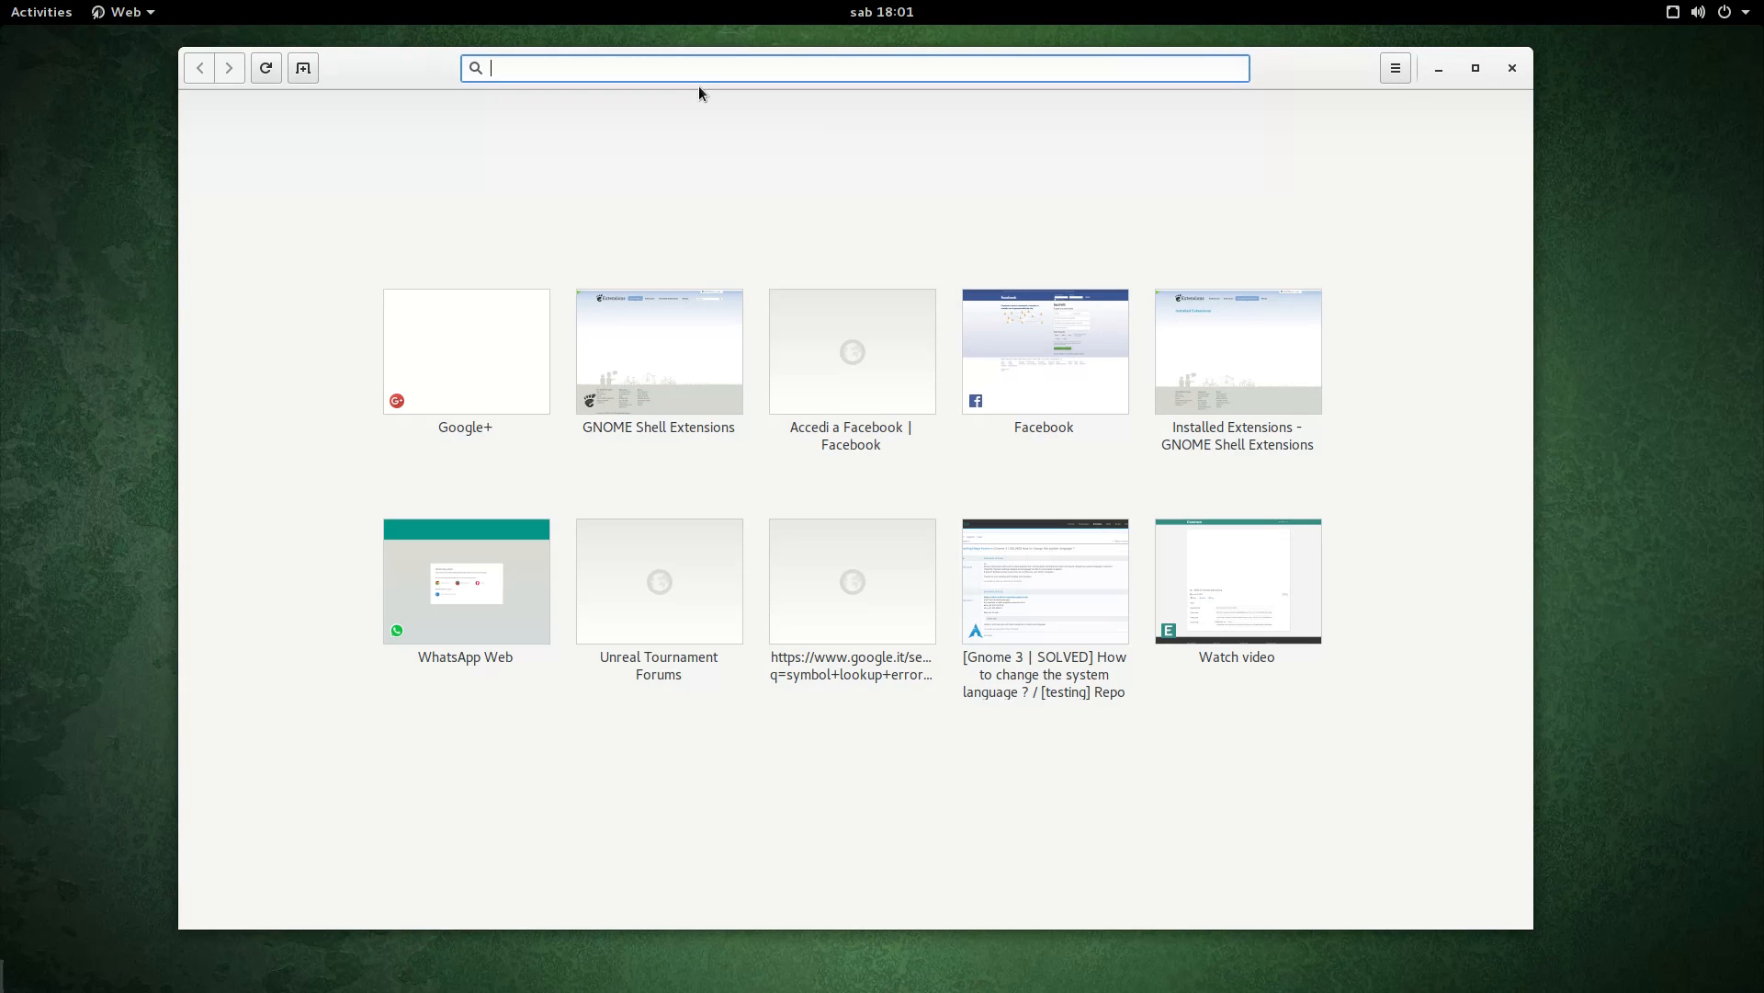
type("exte")
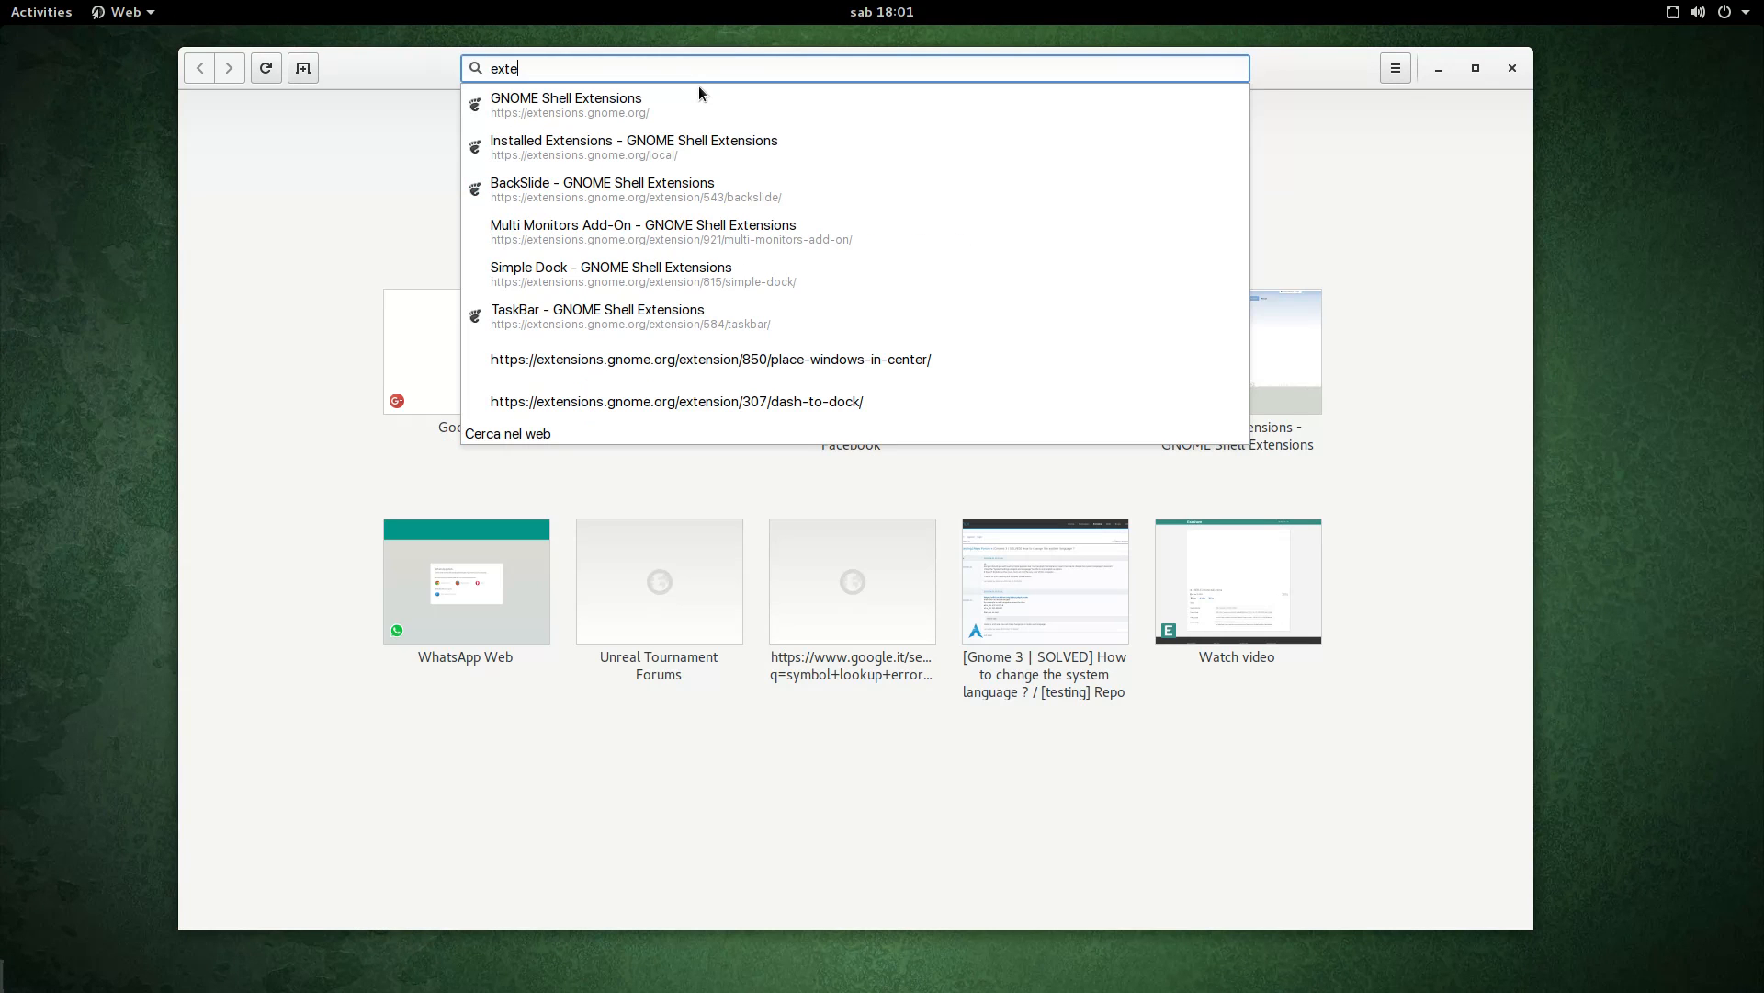
key("Down")
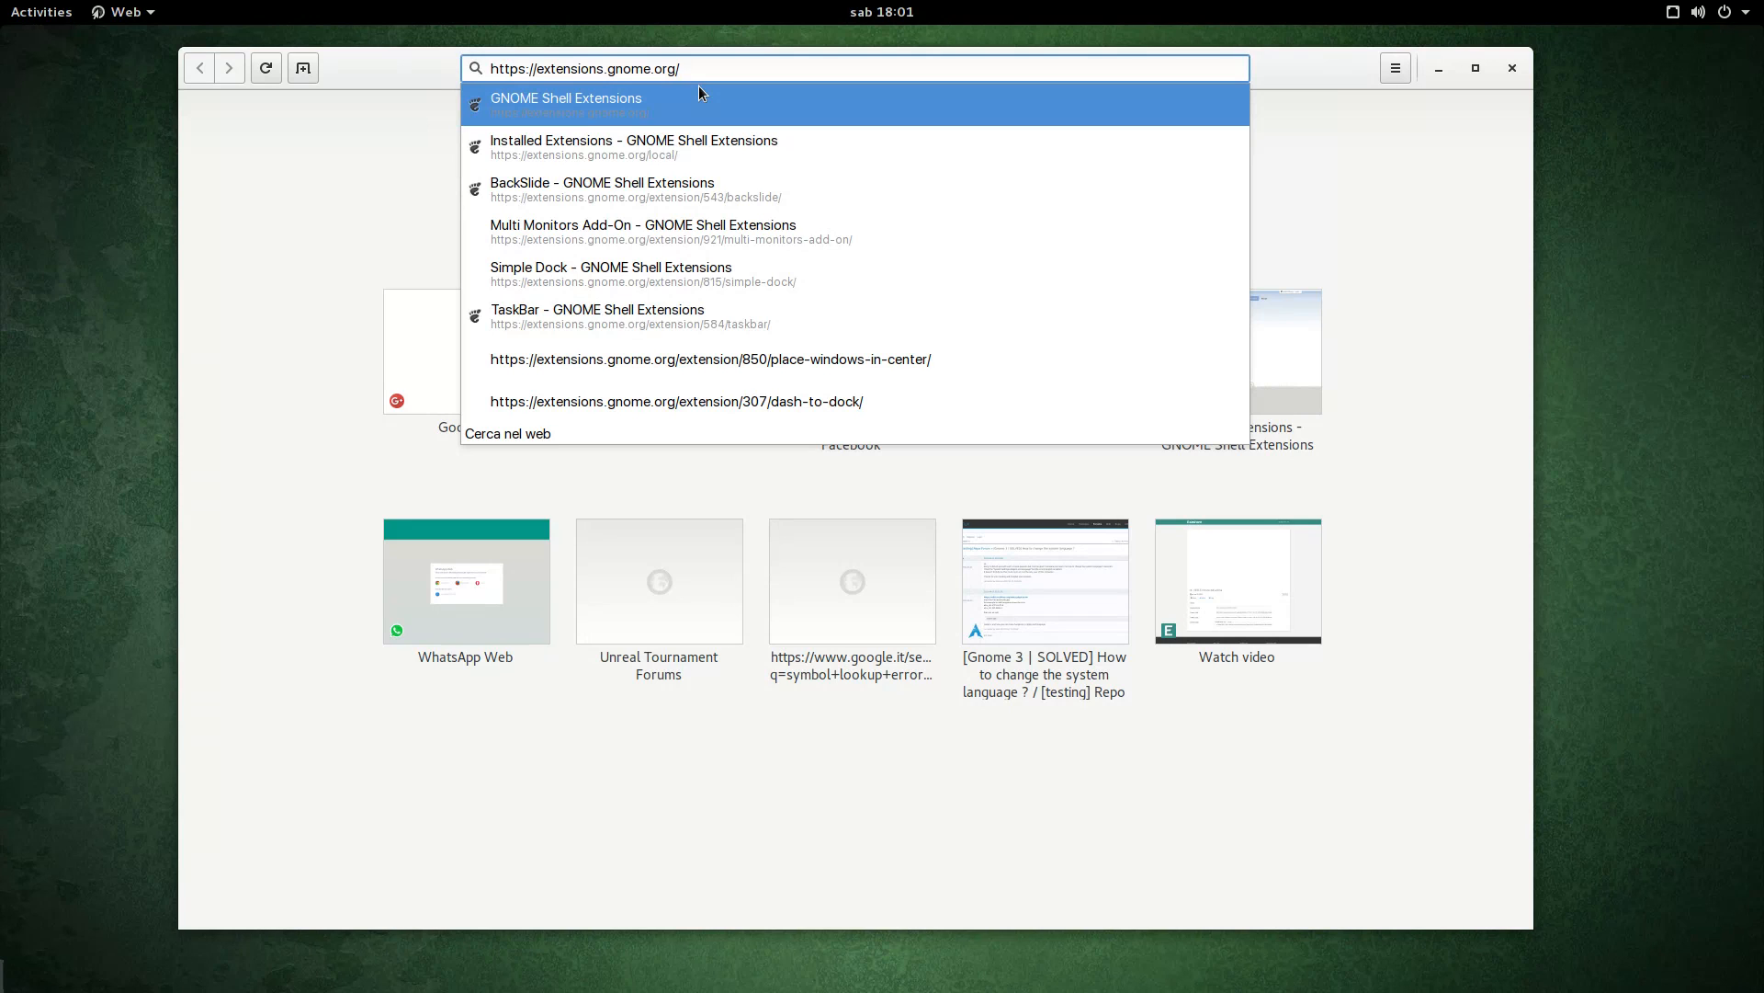
key("Return")
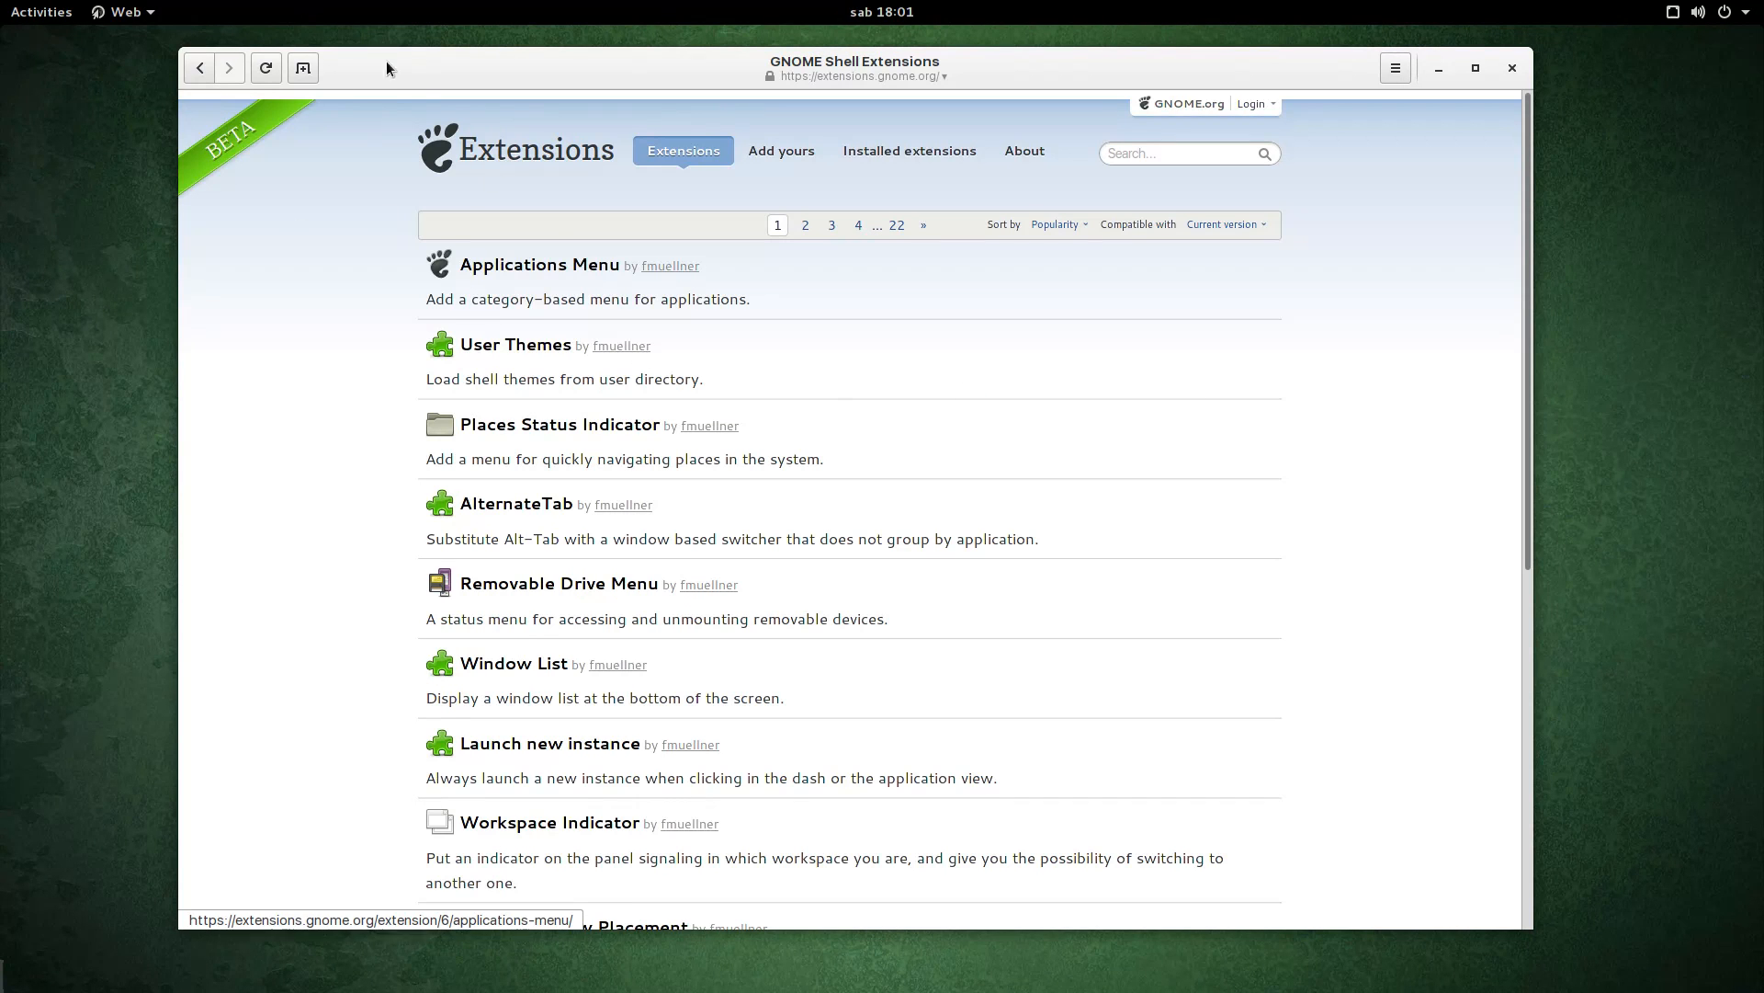
Step: Browse to page 4 of the extensions list and open the Coverflow Alt-Tab extension's page
mouse_move(387, 82)
left_mouse_down()
mouse_move(398, 70)
mouse_move(367, 130)
mouse_move(364, 102)
left_mouse_up()
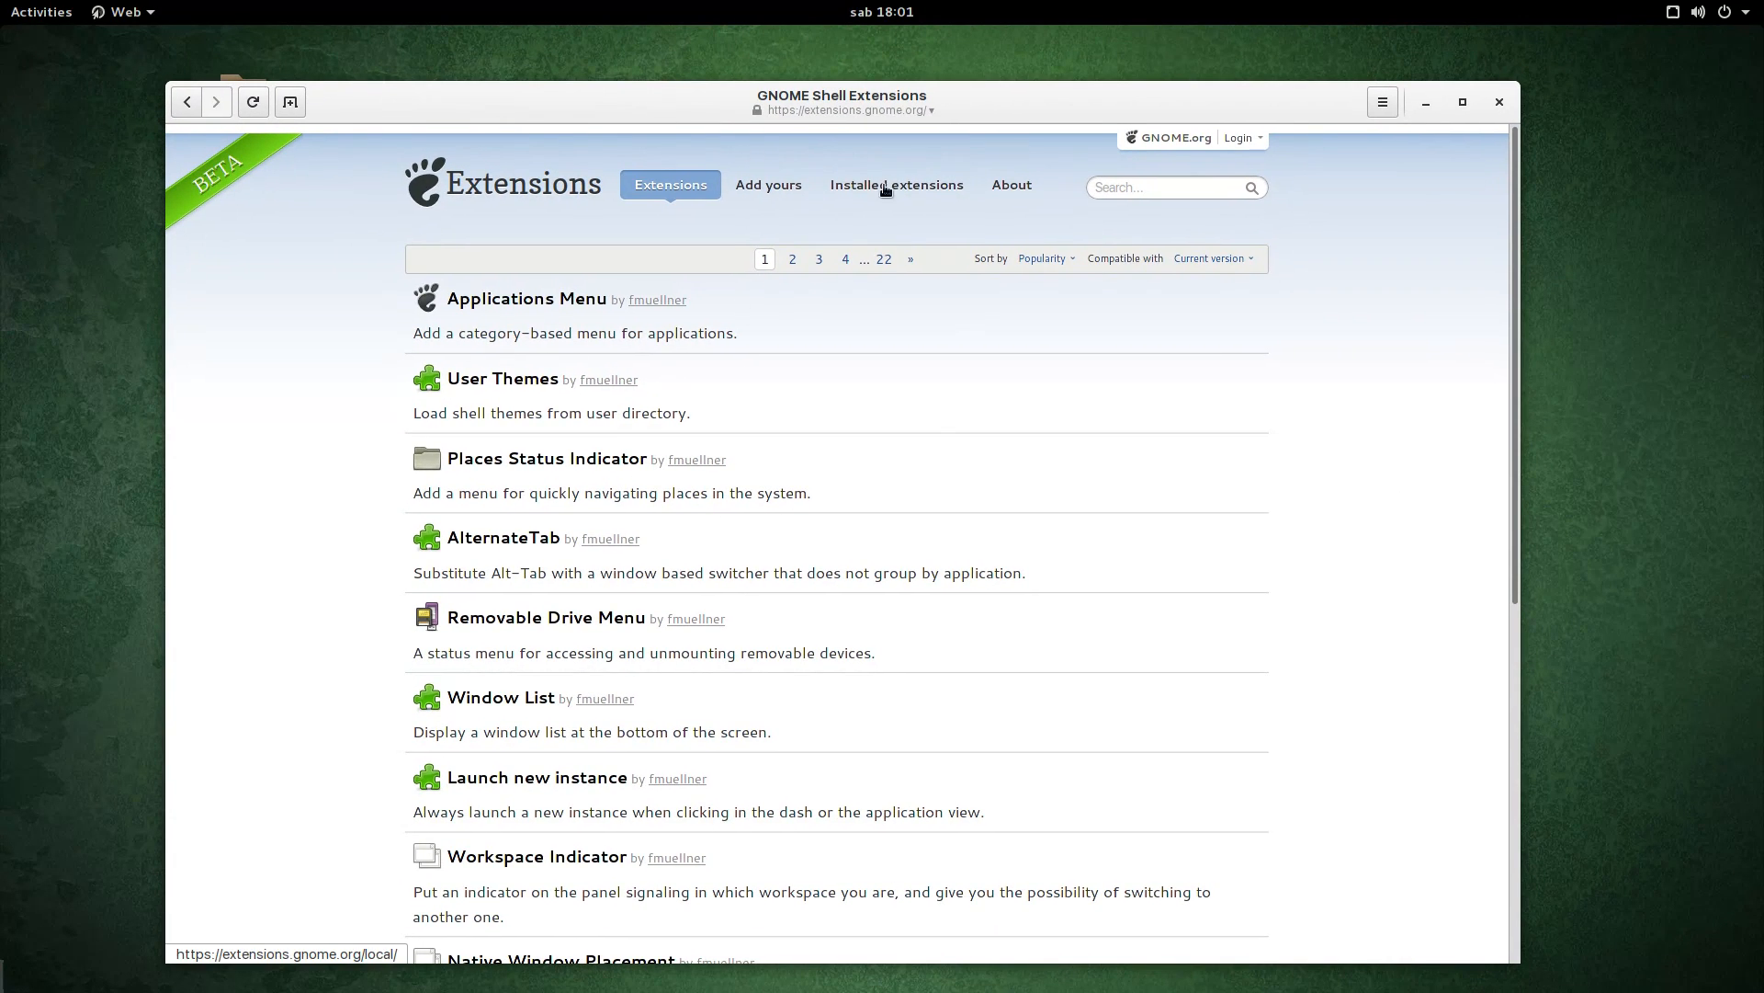
left_click_drag(1202, 104, 1221, 98)
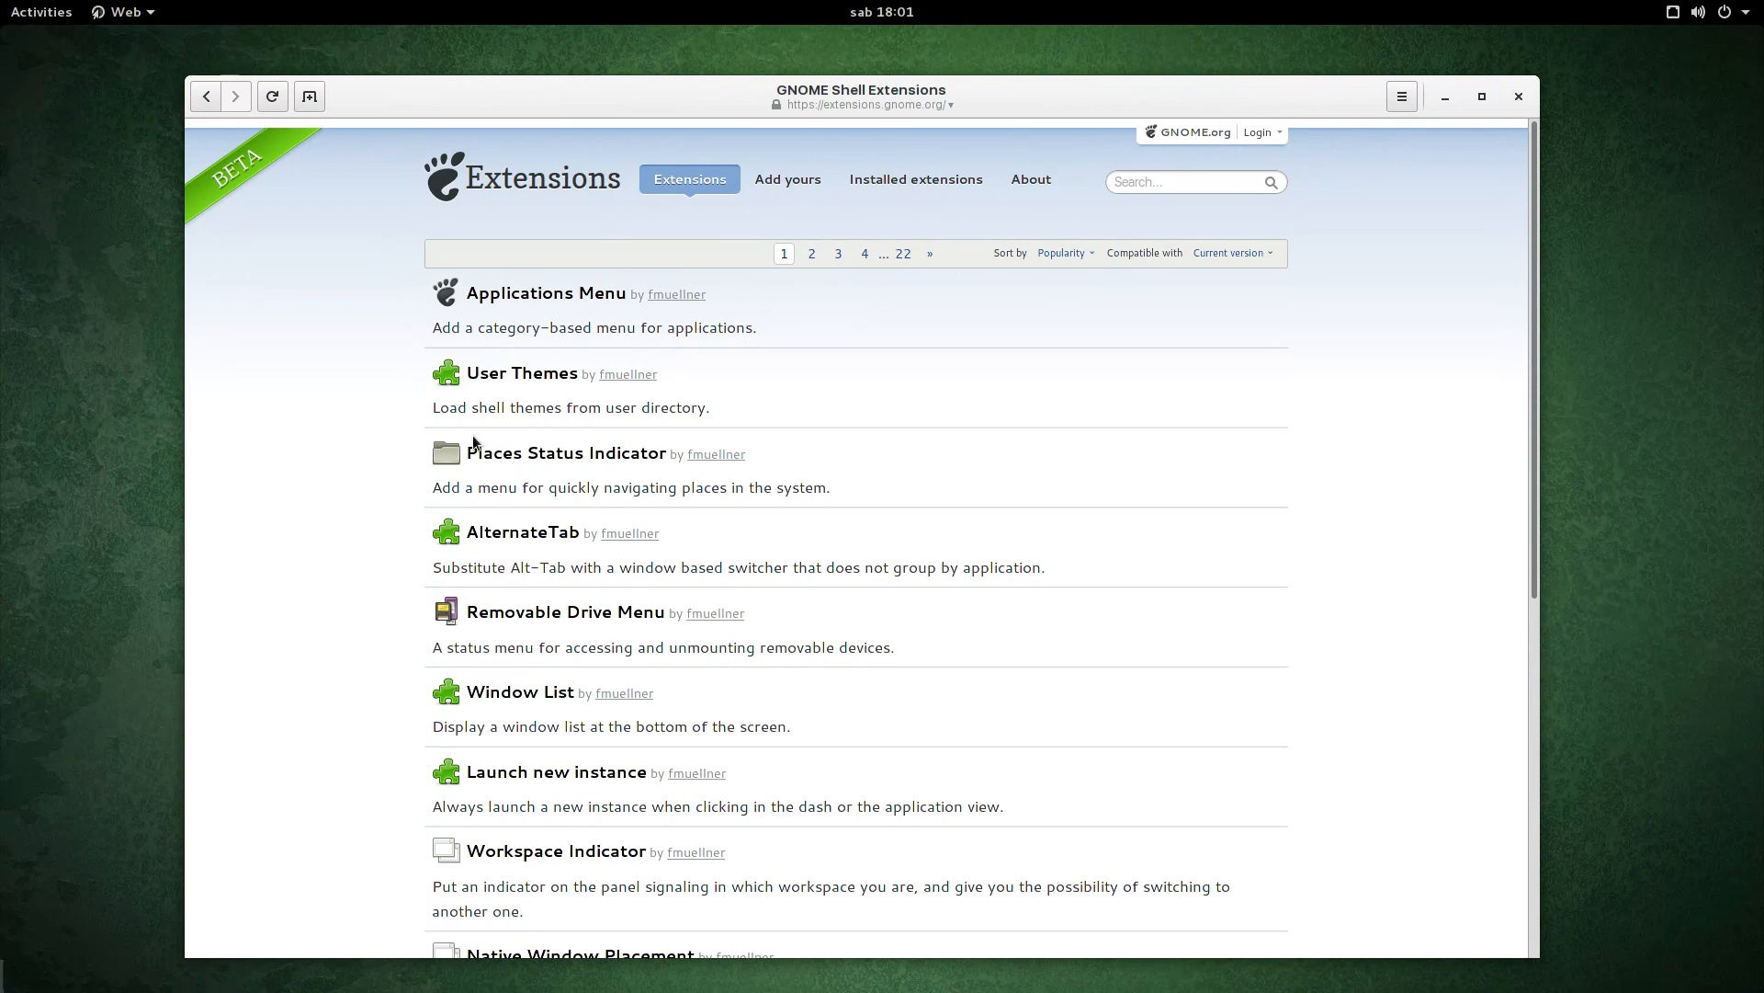
left_click_drag(509, 102, 445, 98)
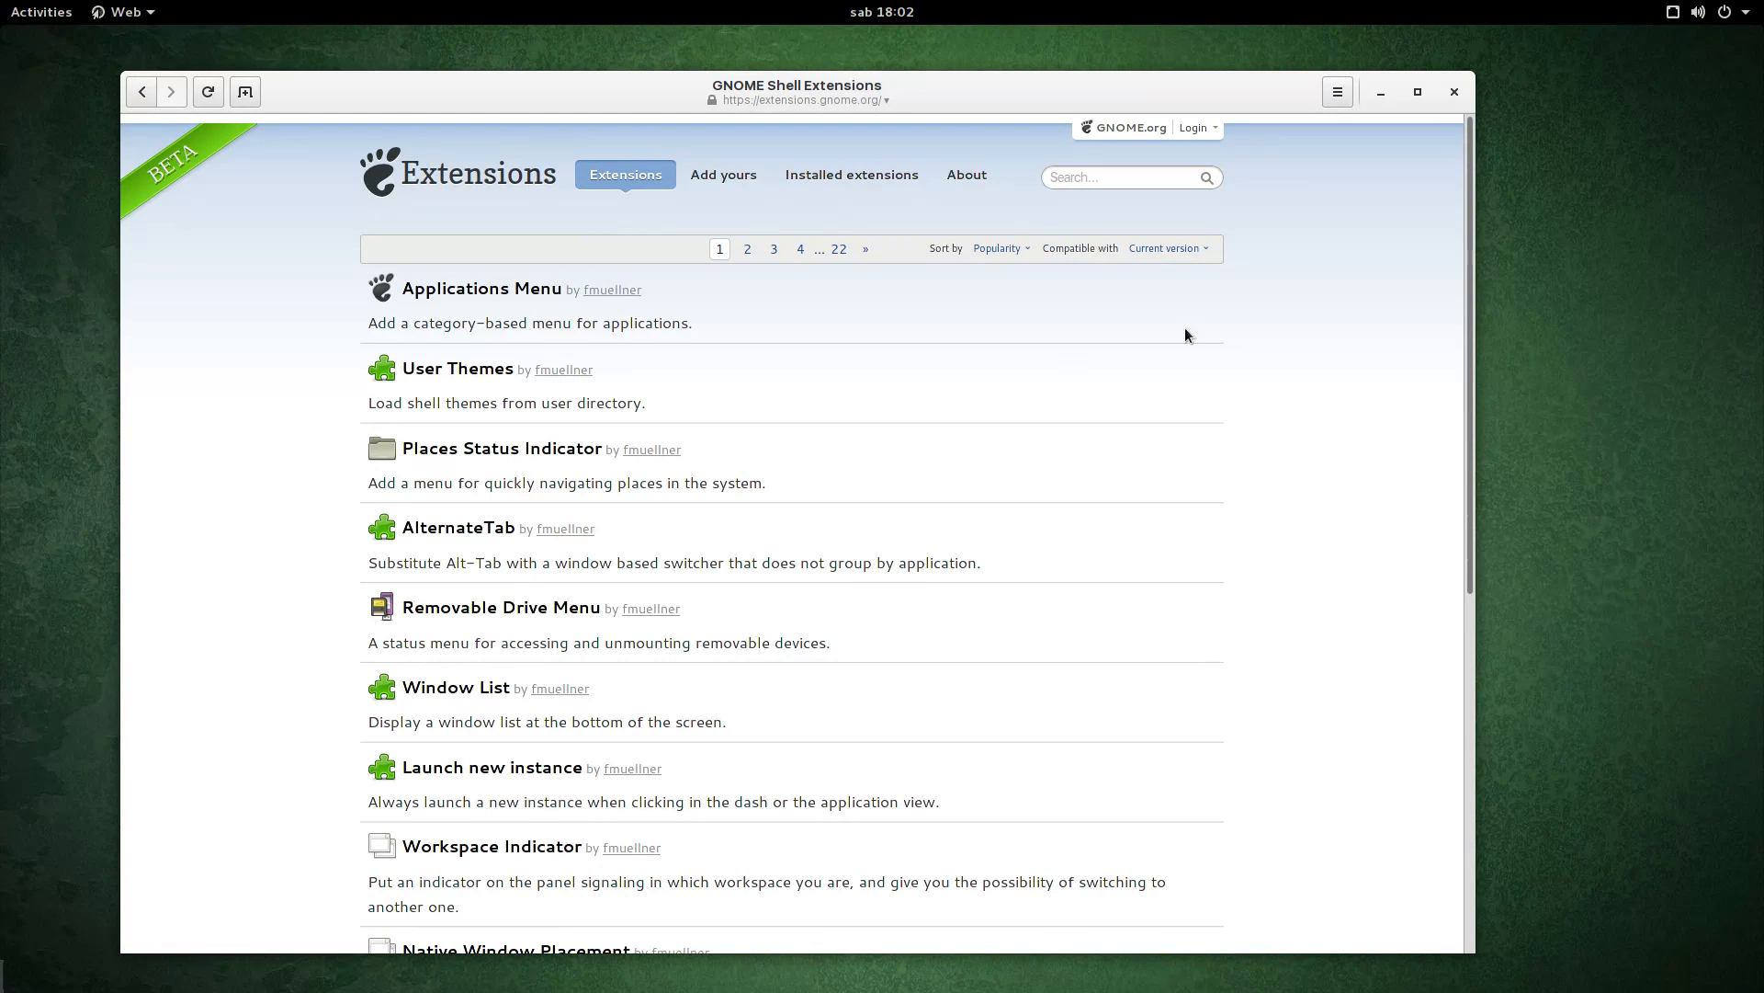
scroll(863, 449, "down", 1)
scroll(531, 748, "down", 1)
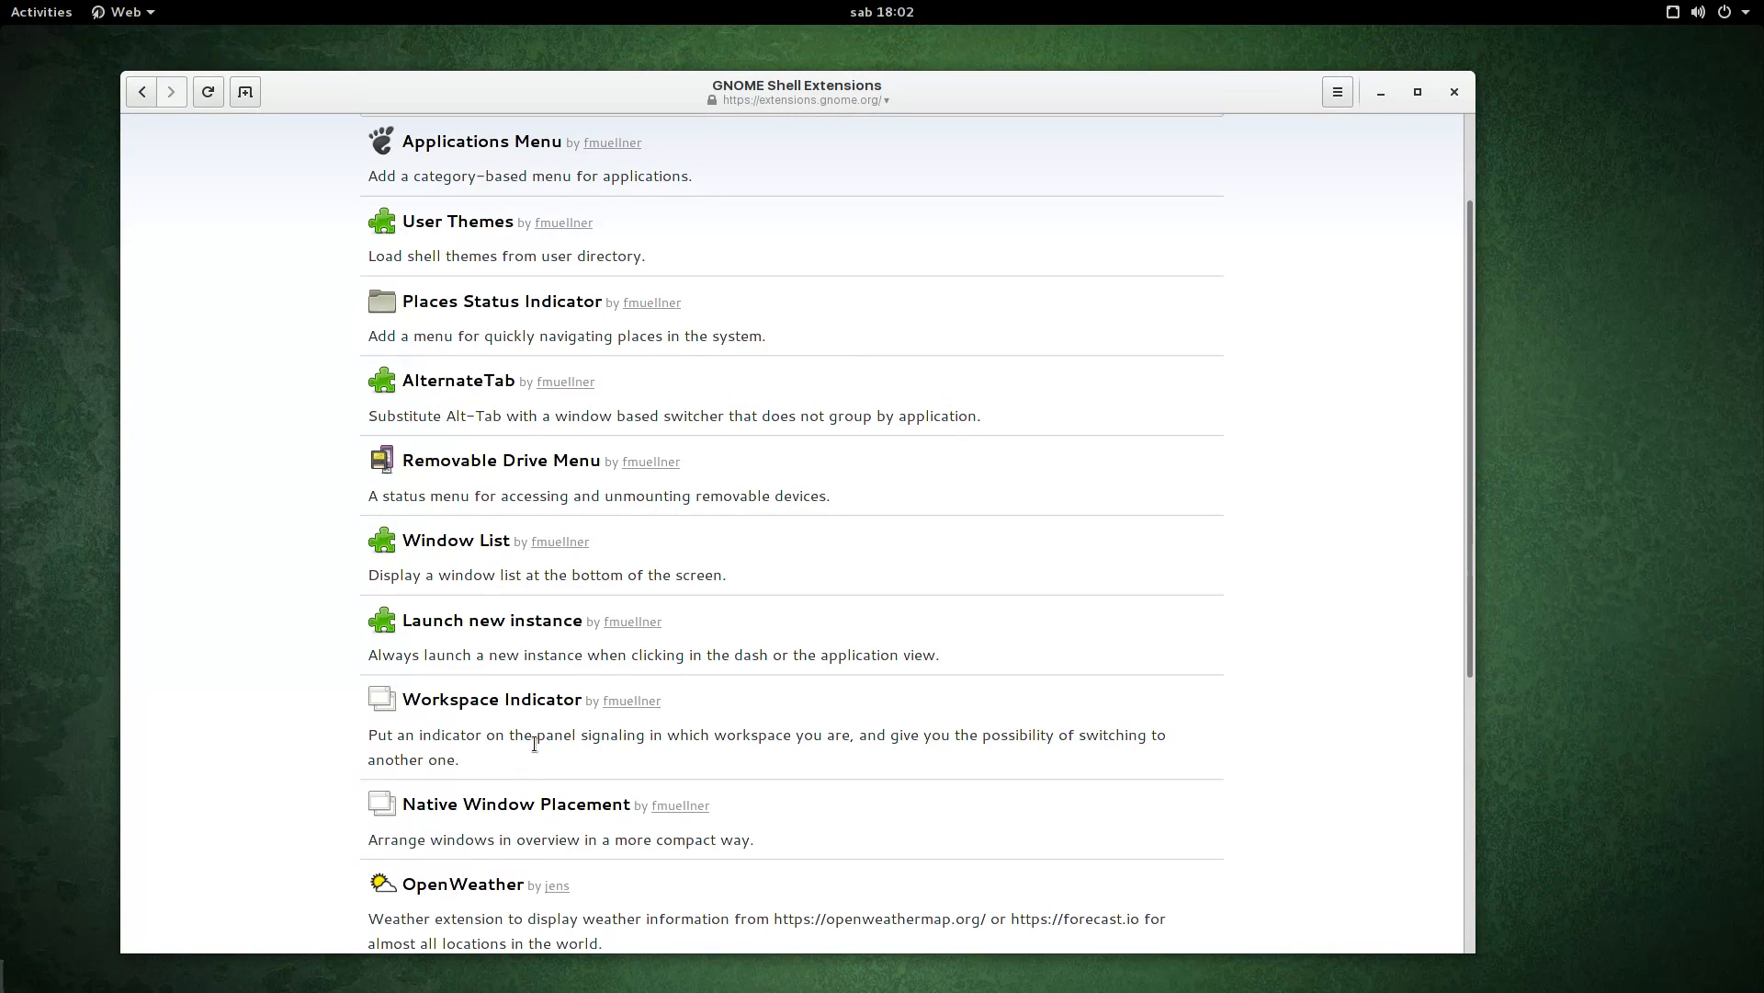
scroll(551, 748, "down", 1)
left_click(800, 872)
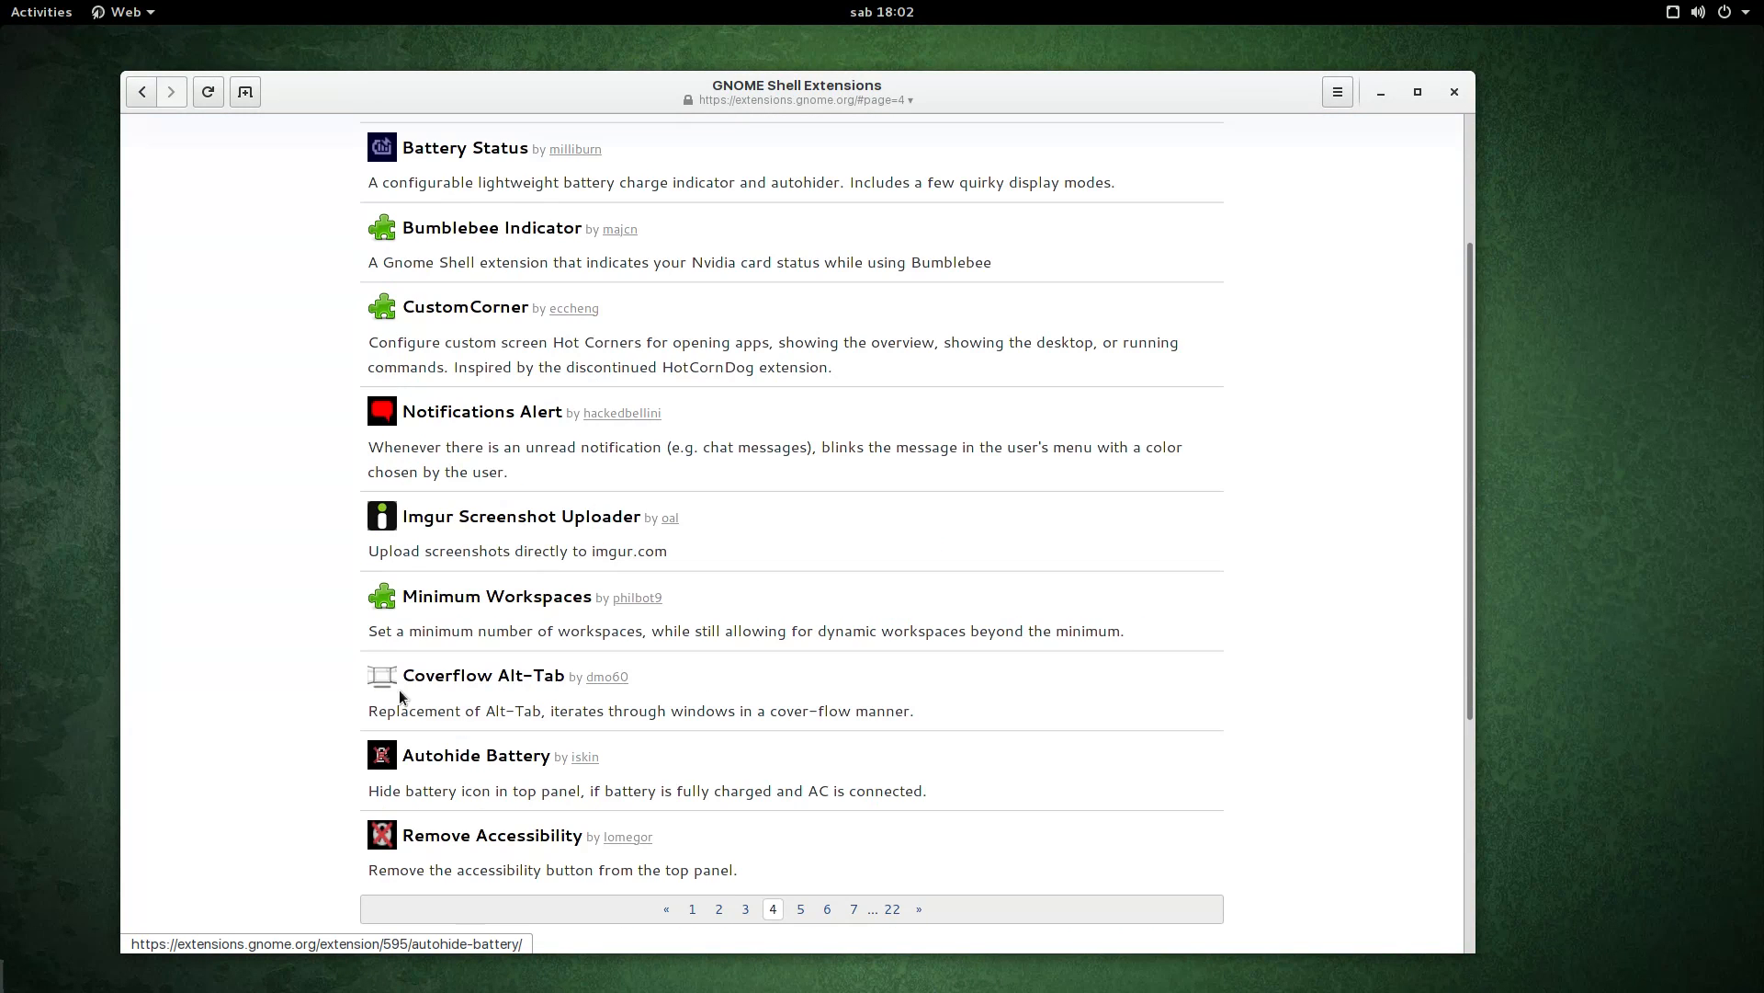
left_click(478, 676)
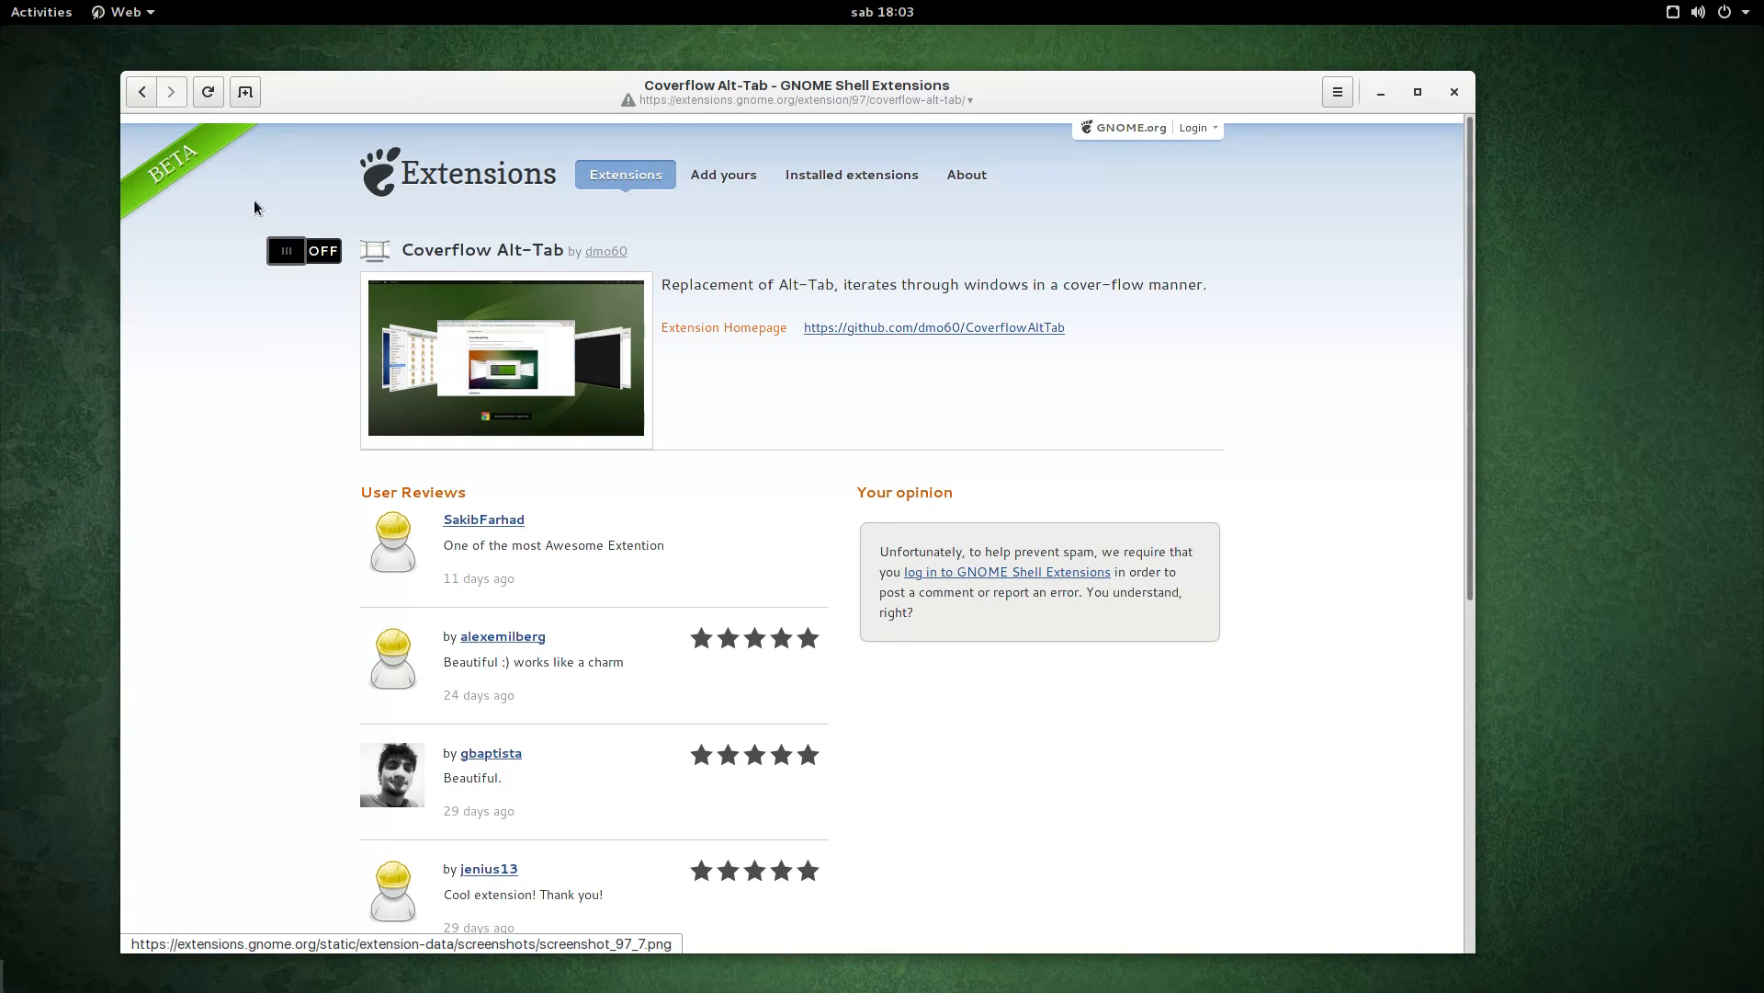
Step: Reload the Coverflow Alt-Tab page, switch the extension on and confirm its download and installation
left_click(291, 257)
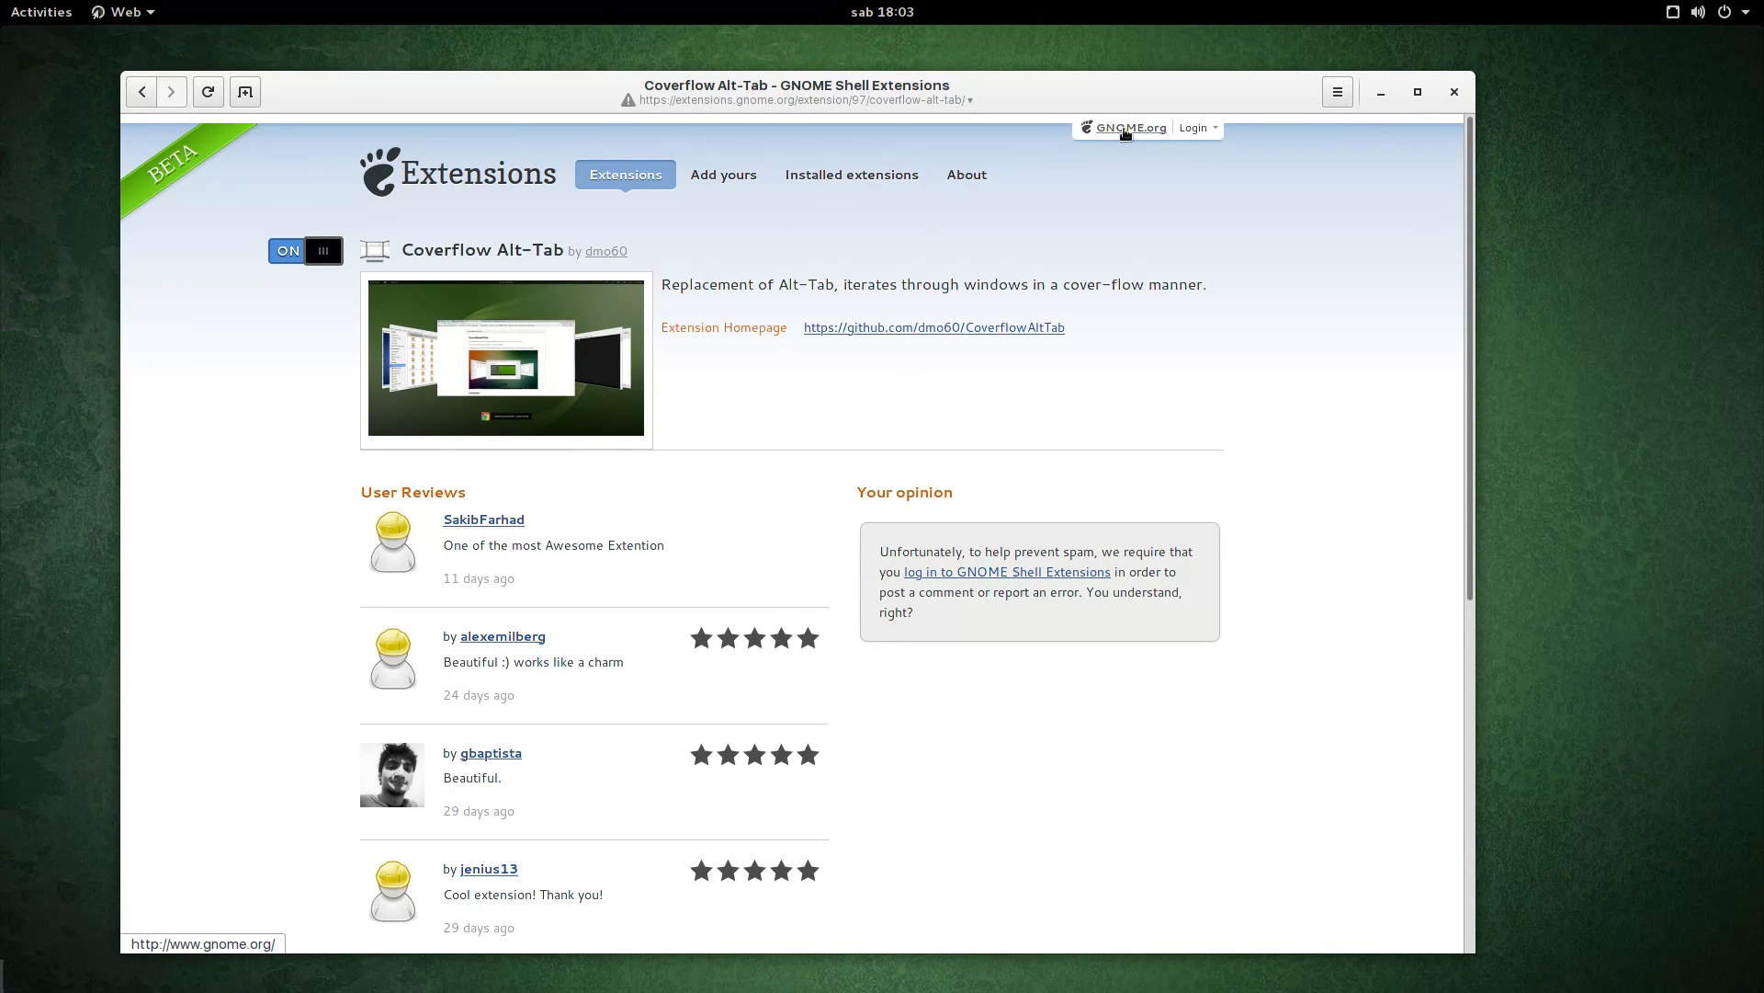
left_click_drag(1080, 98, 1090, 134)
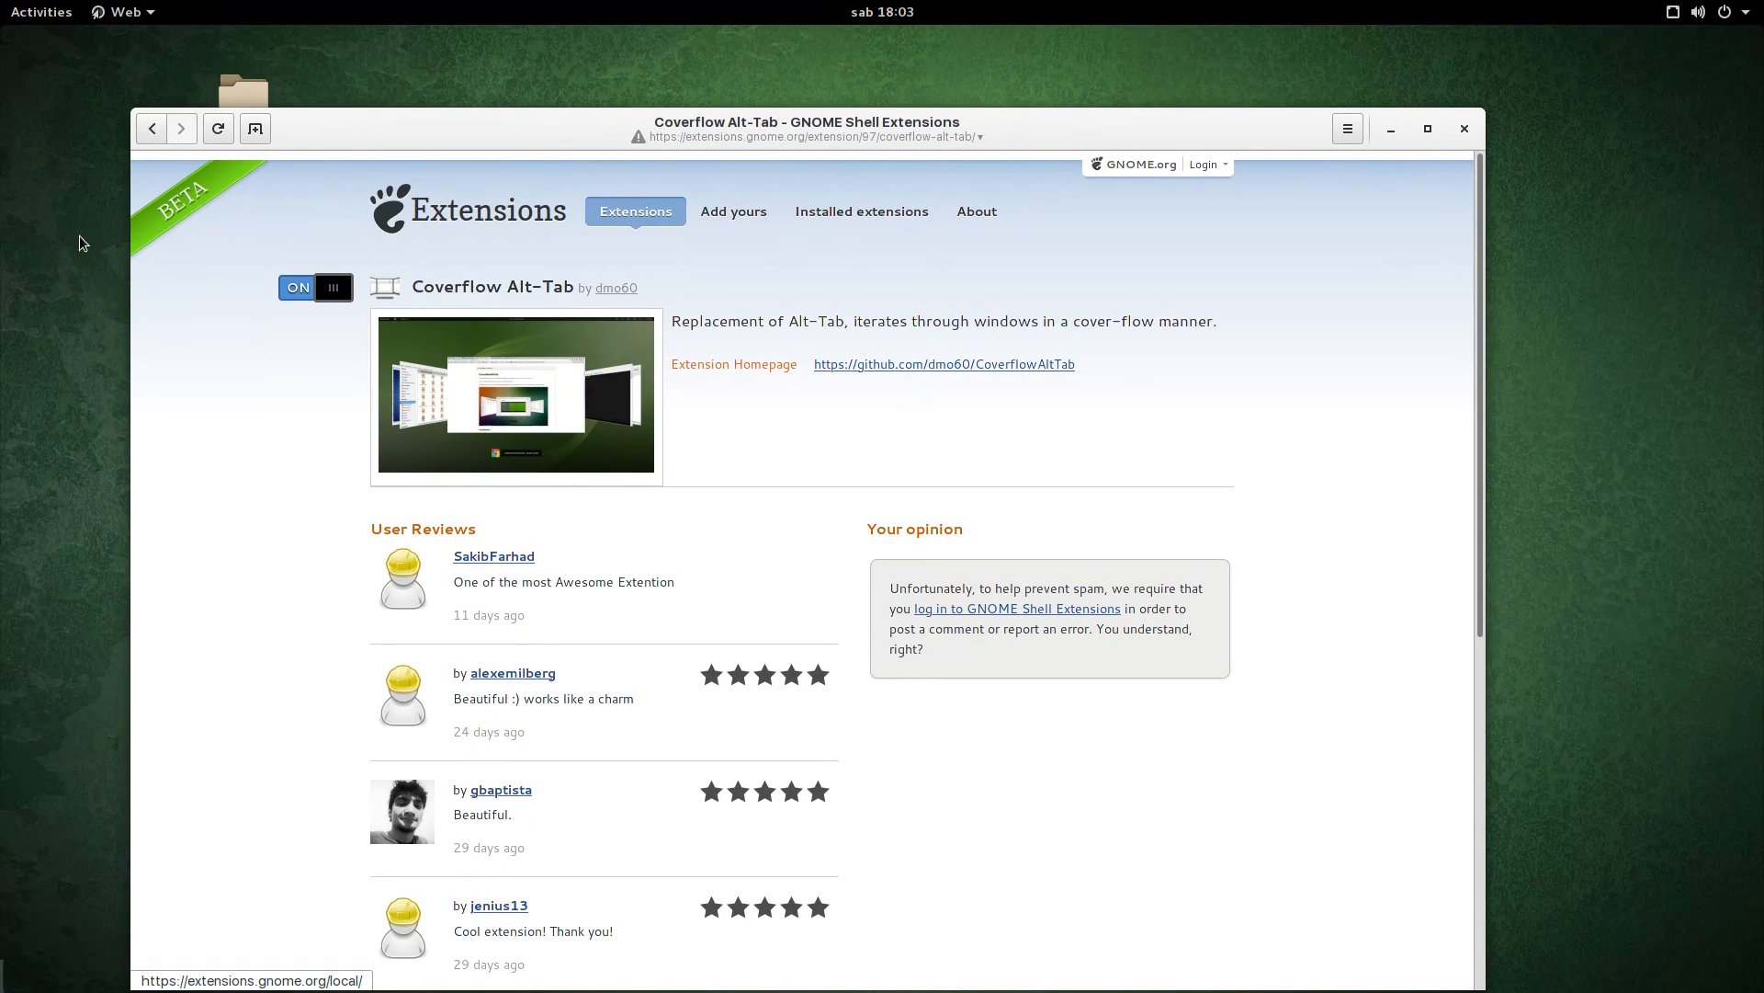
left_click(210, 139)
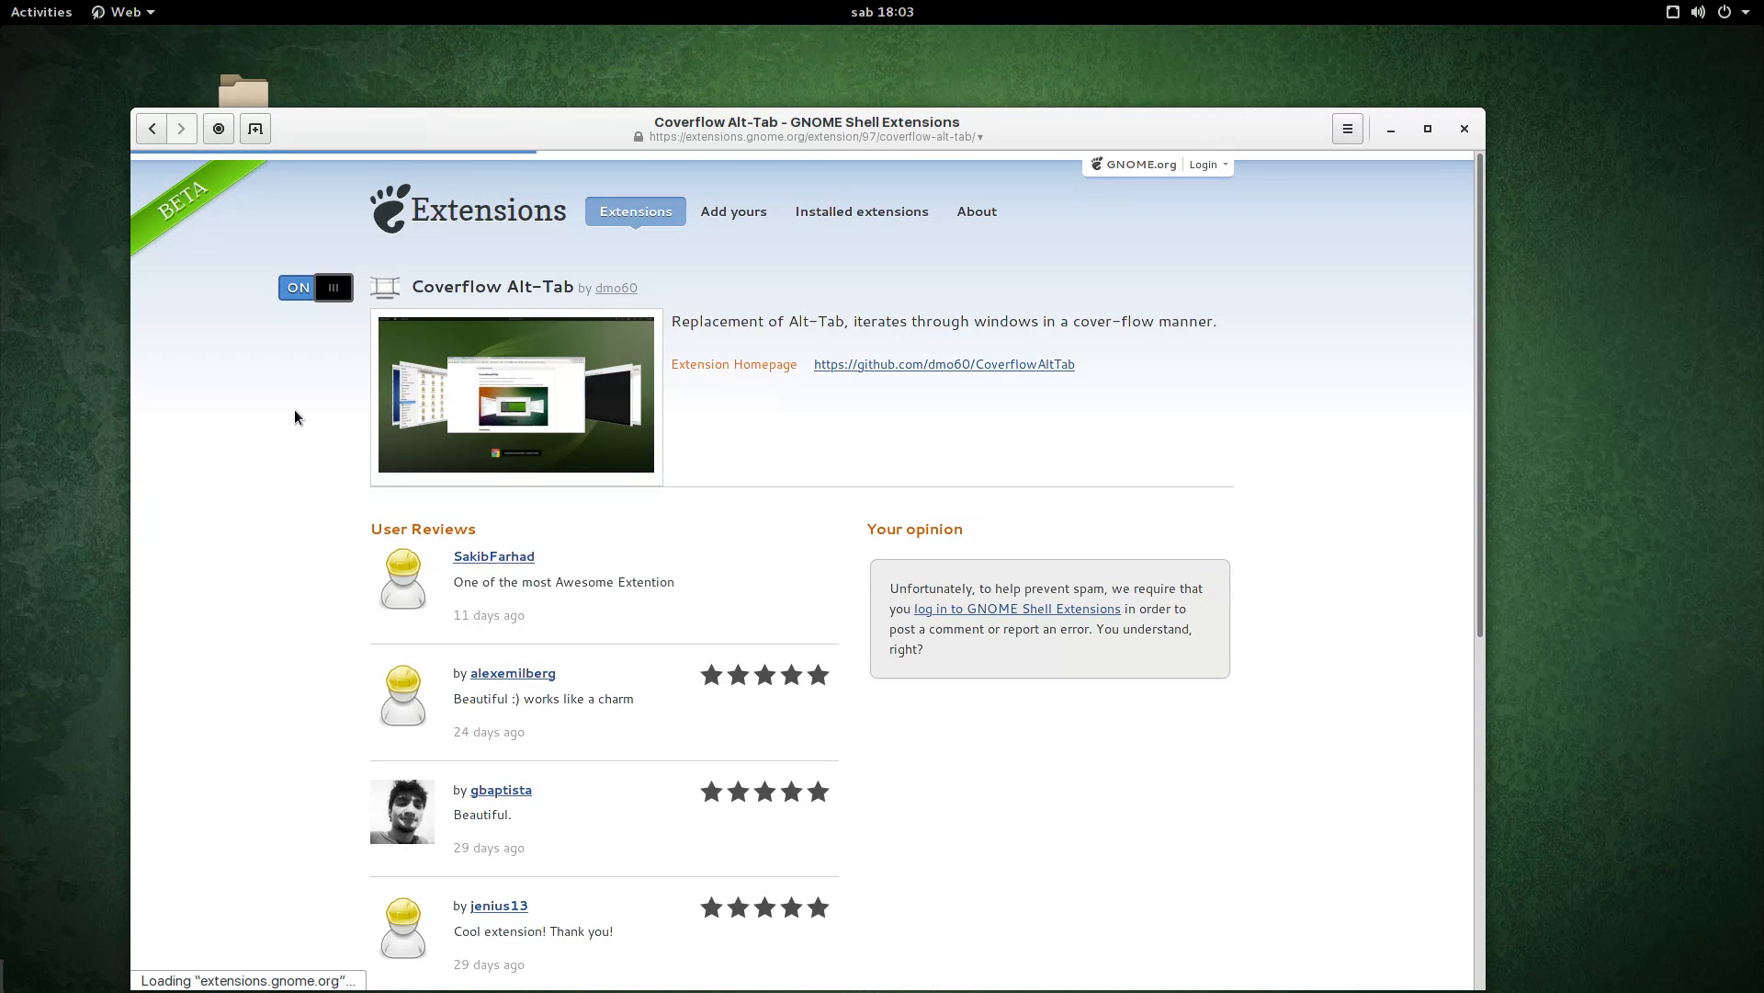
left_click(307, 289)
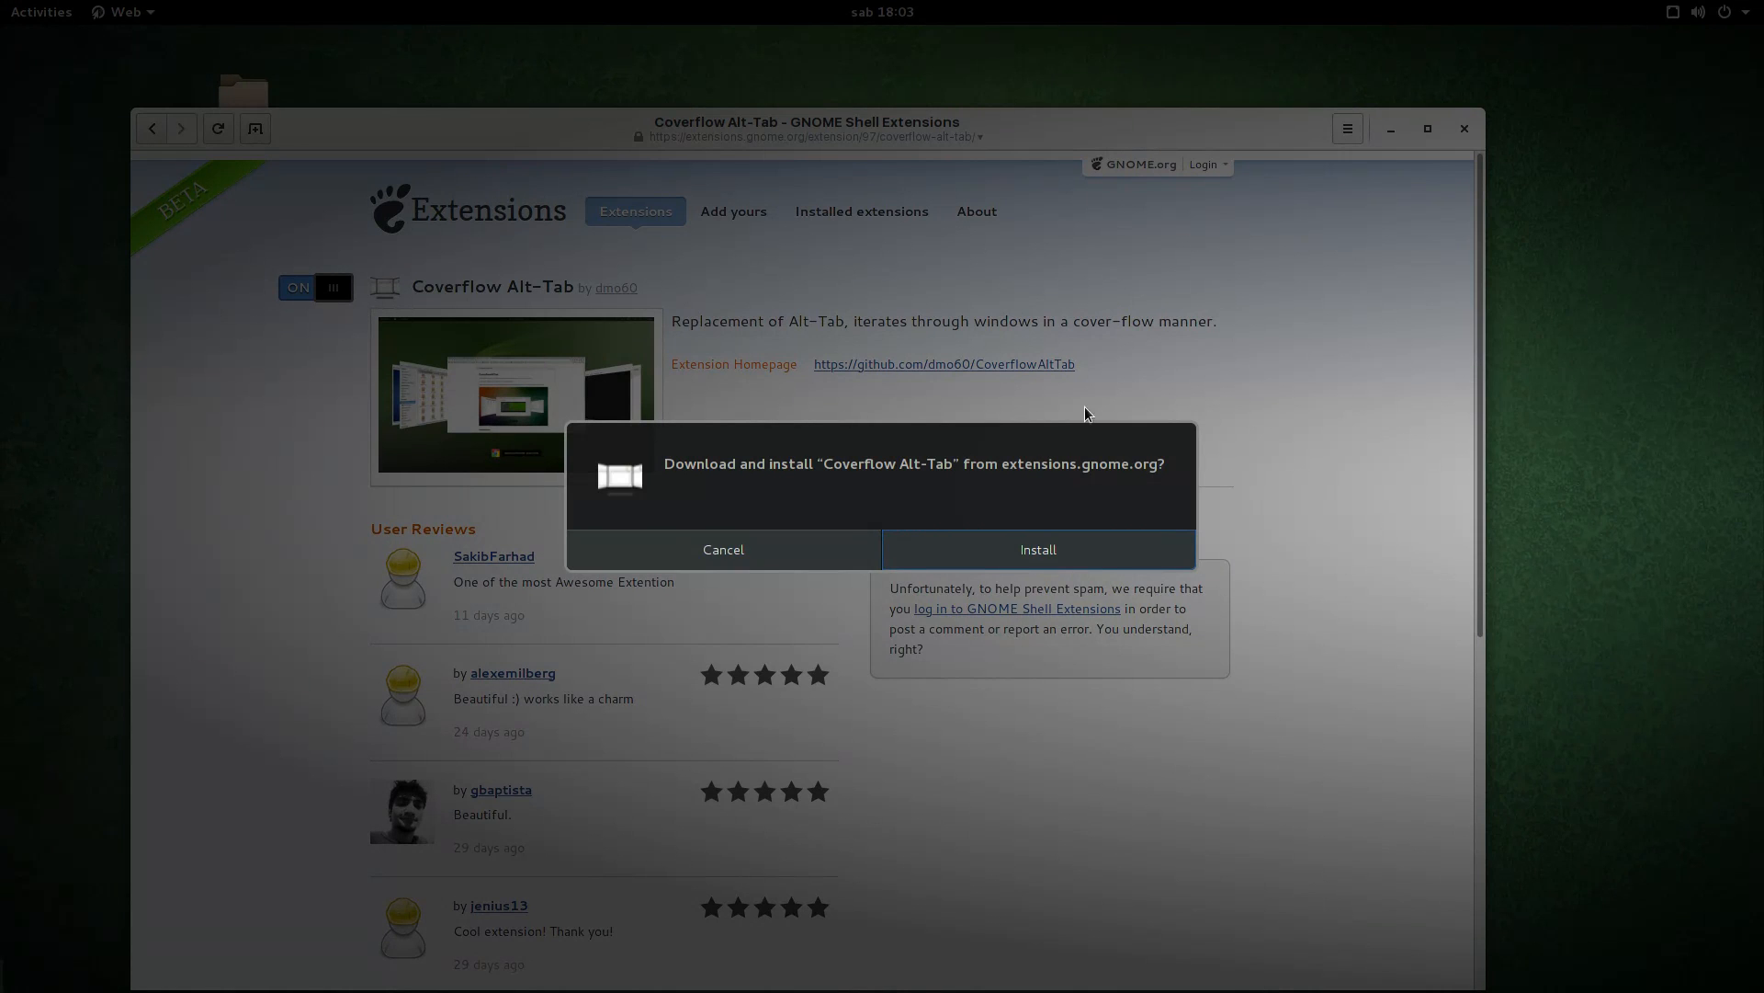
left_click(1009, 555)
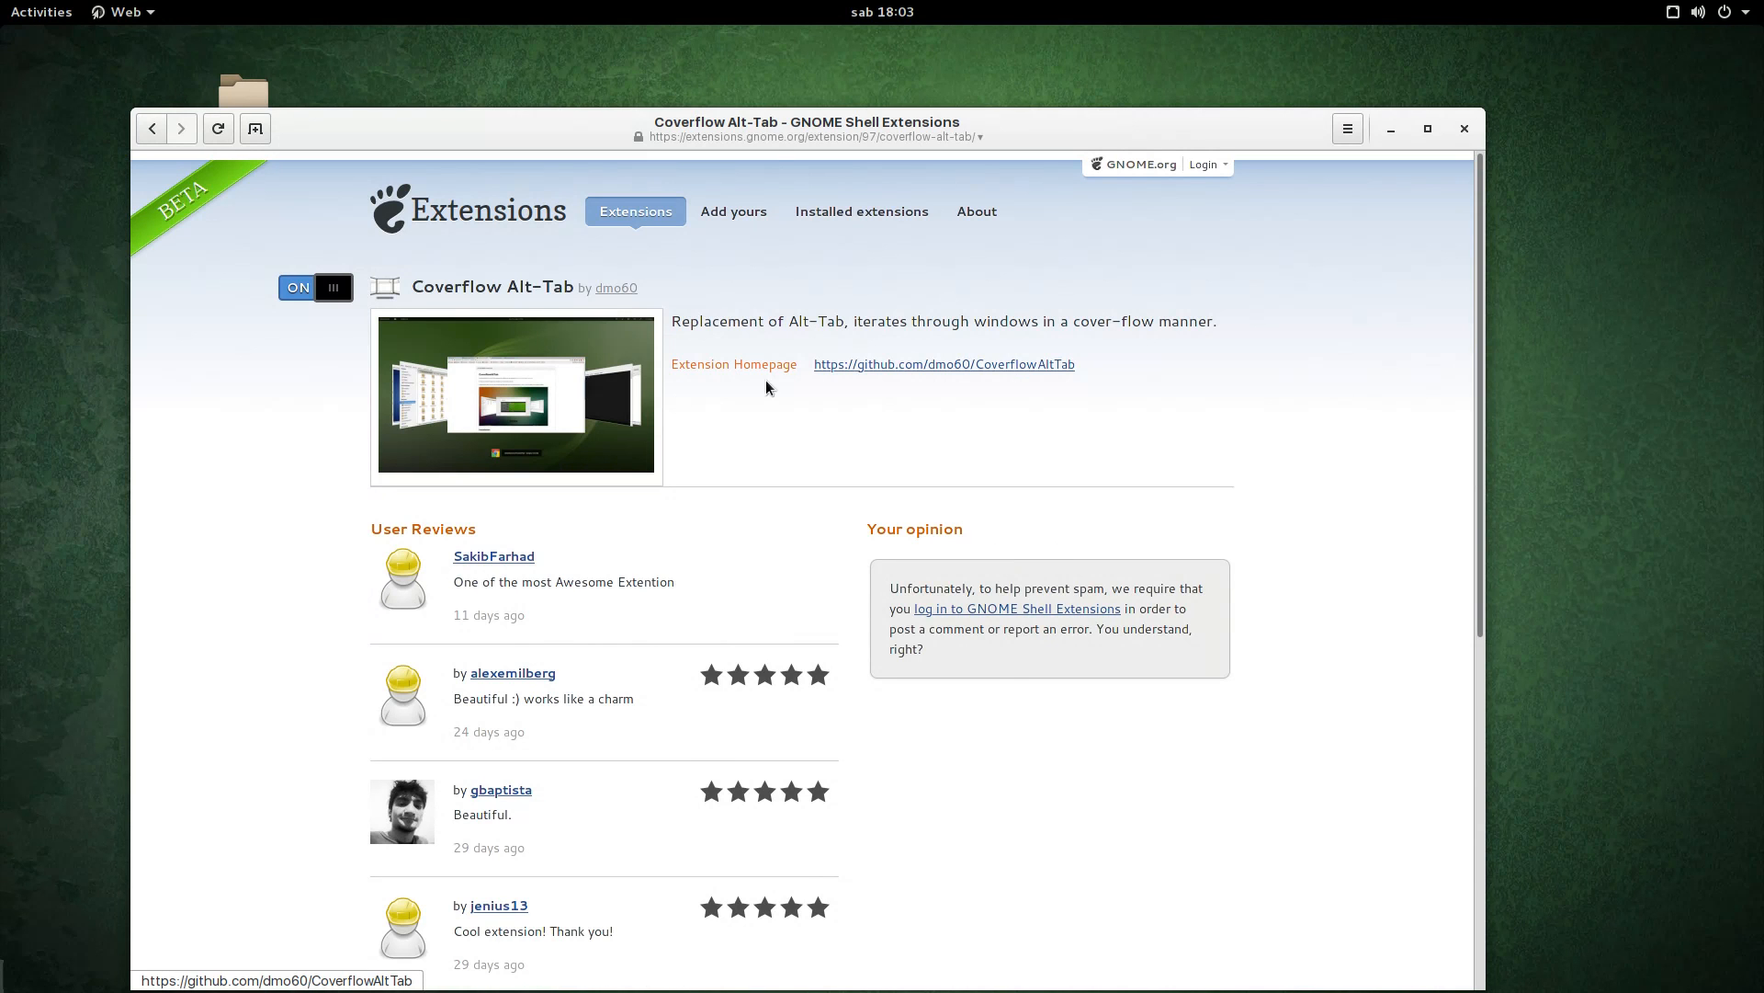
Step: Try out the Coverflow Alt-Tab window switcher by cycling forward and backward through the open windows
key("alt+Tab")
key("alt+Tab")
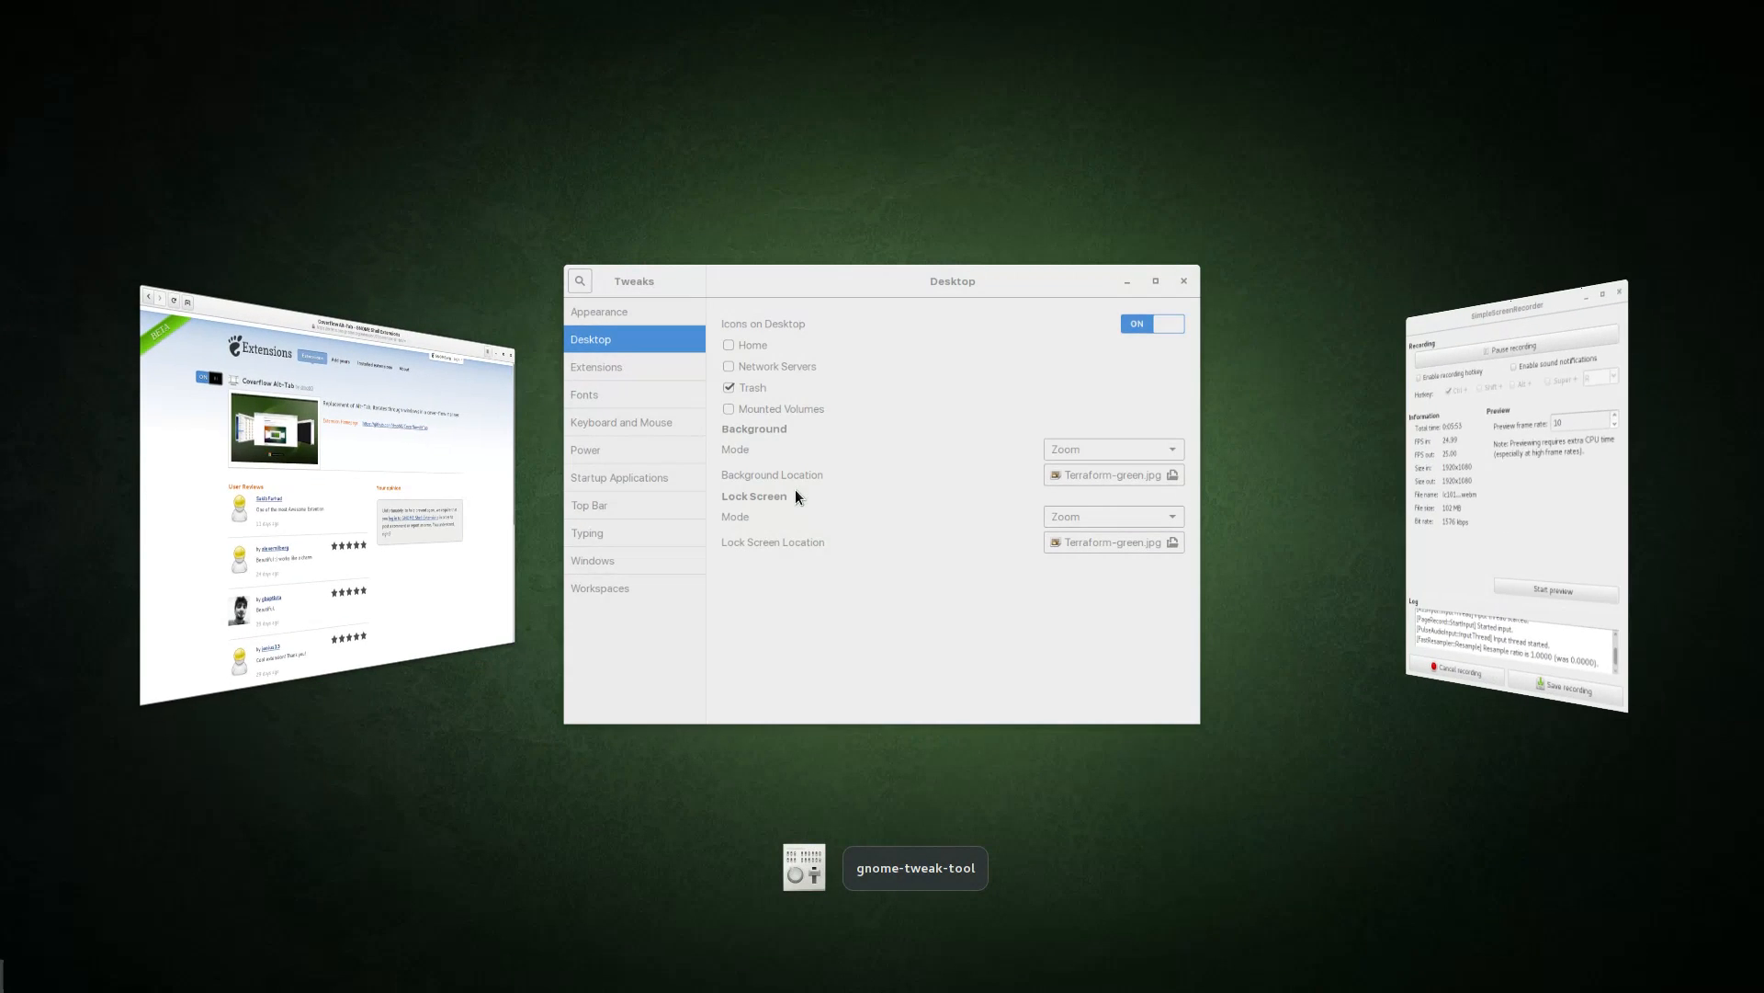
key("alt+Tab")
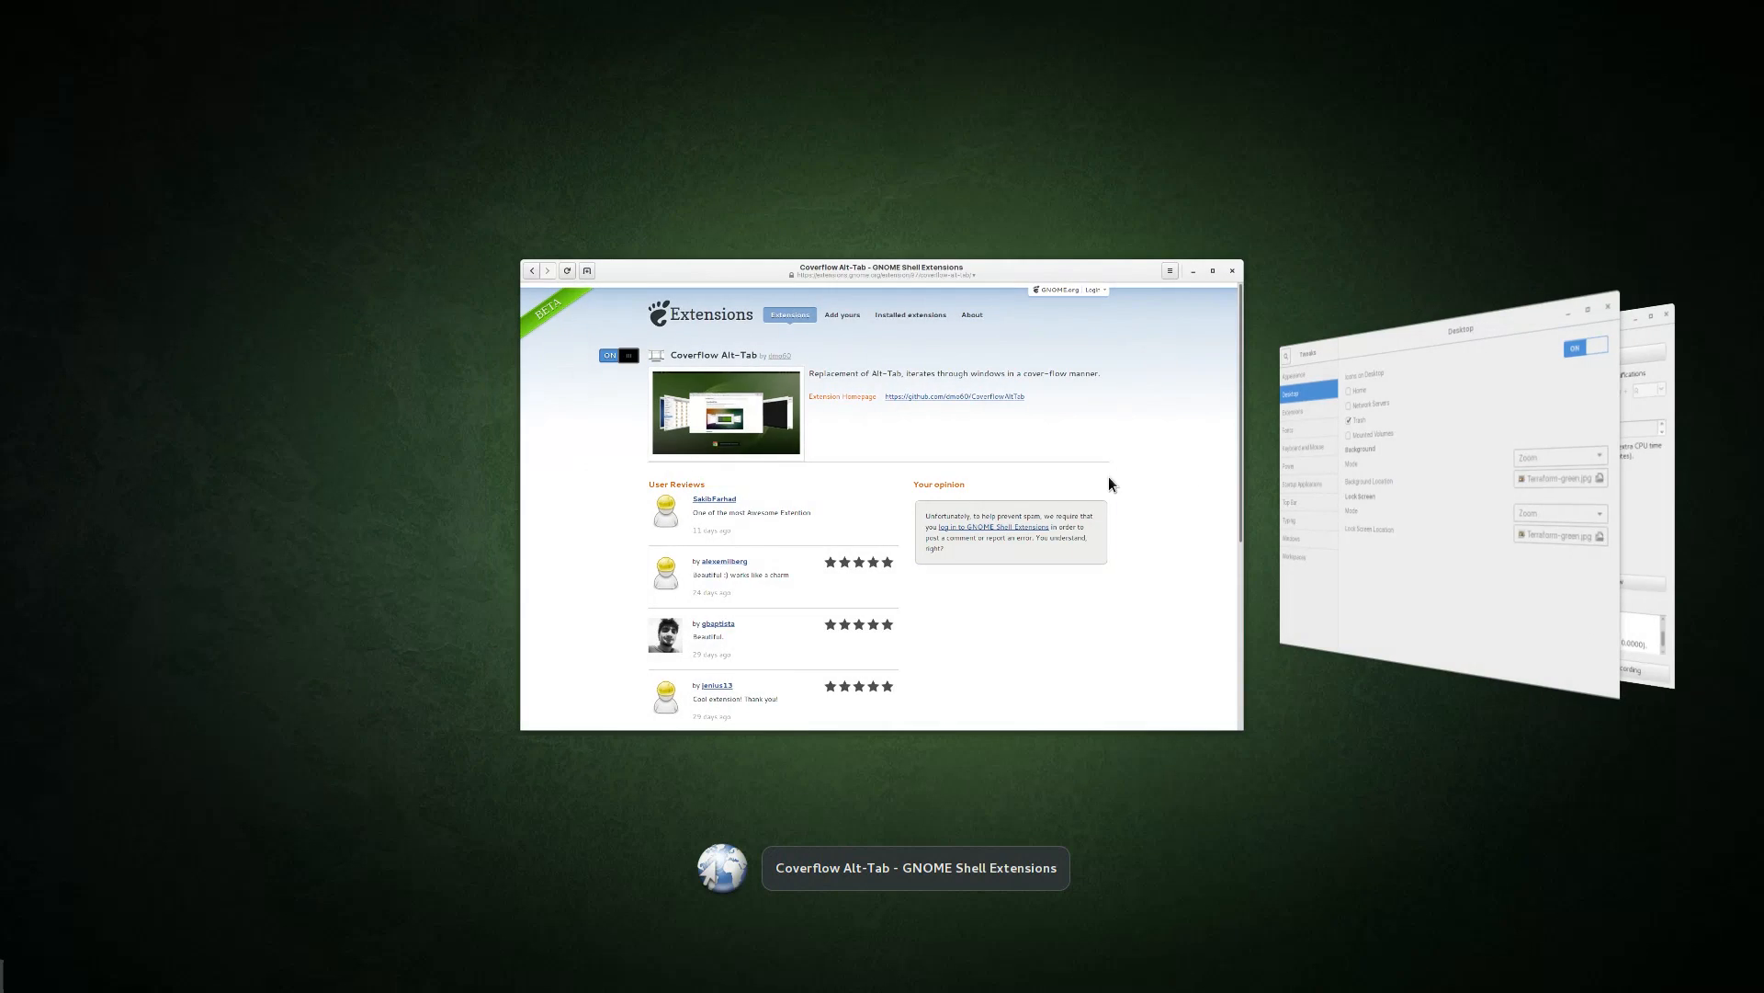
key("alt+Tab")
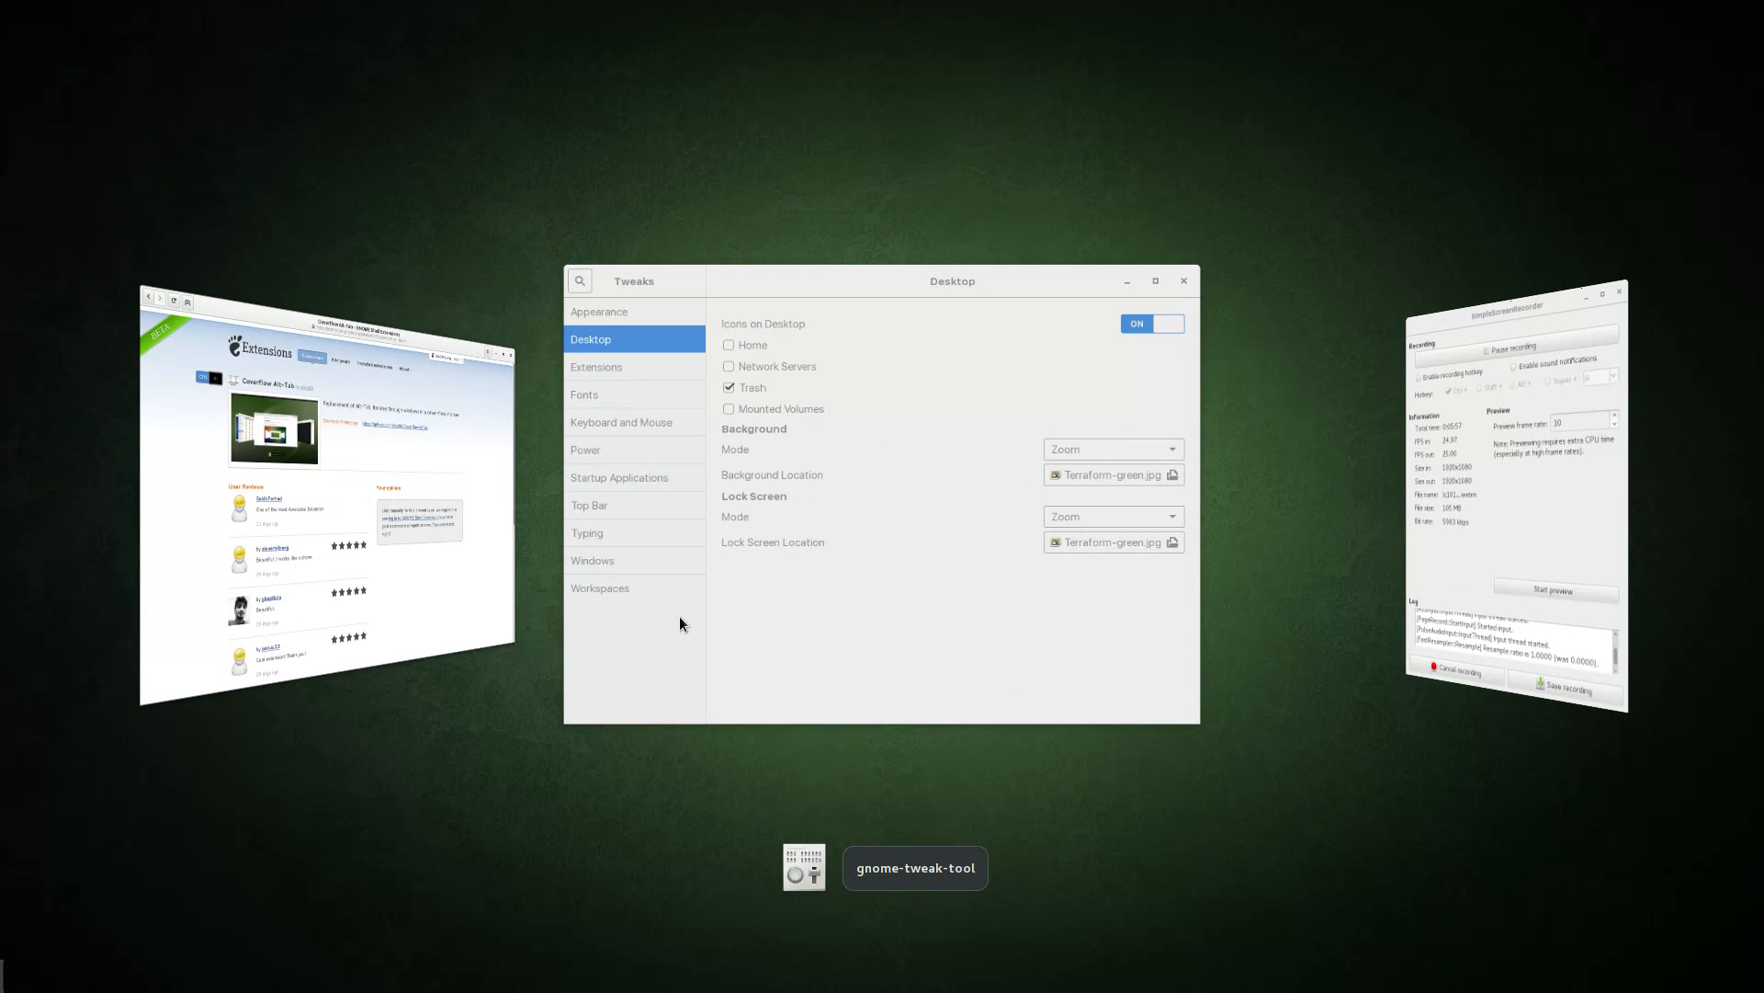
key("alt+shift+Tab")
key("alt+Tab")
key("alt+shift+Tab")
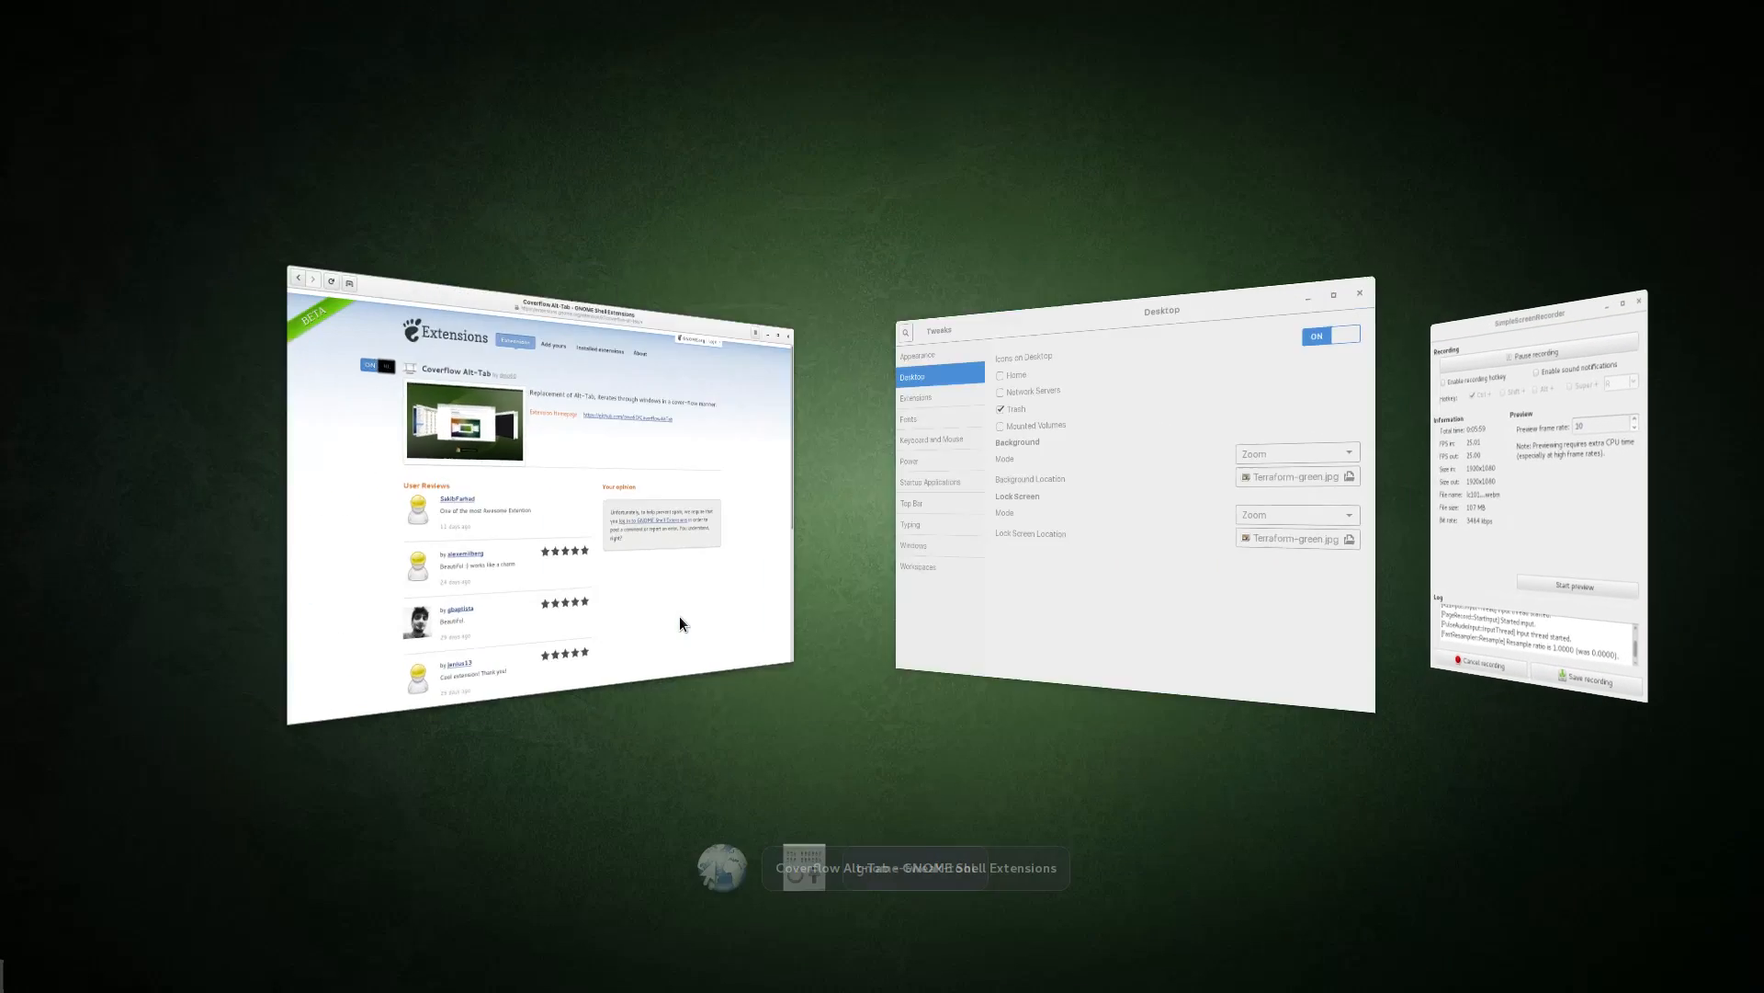
key("alt+Tab")
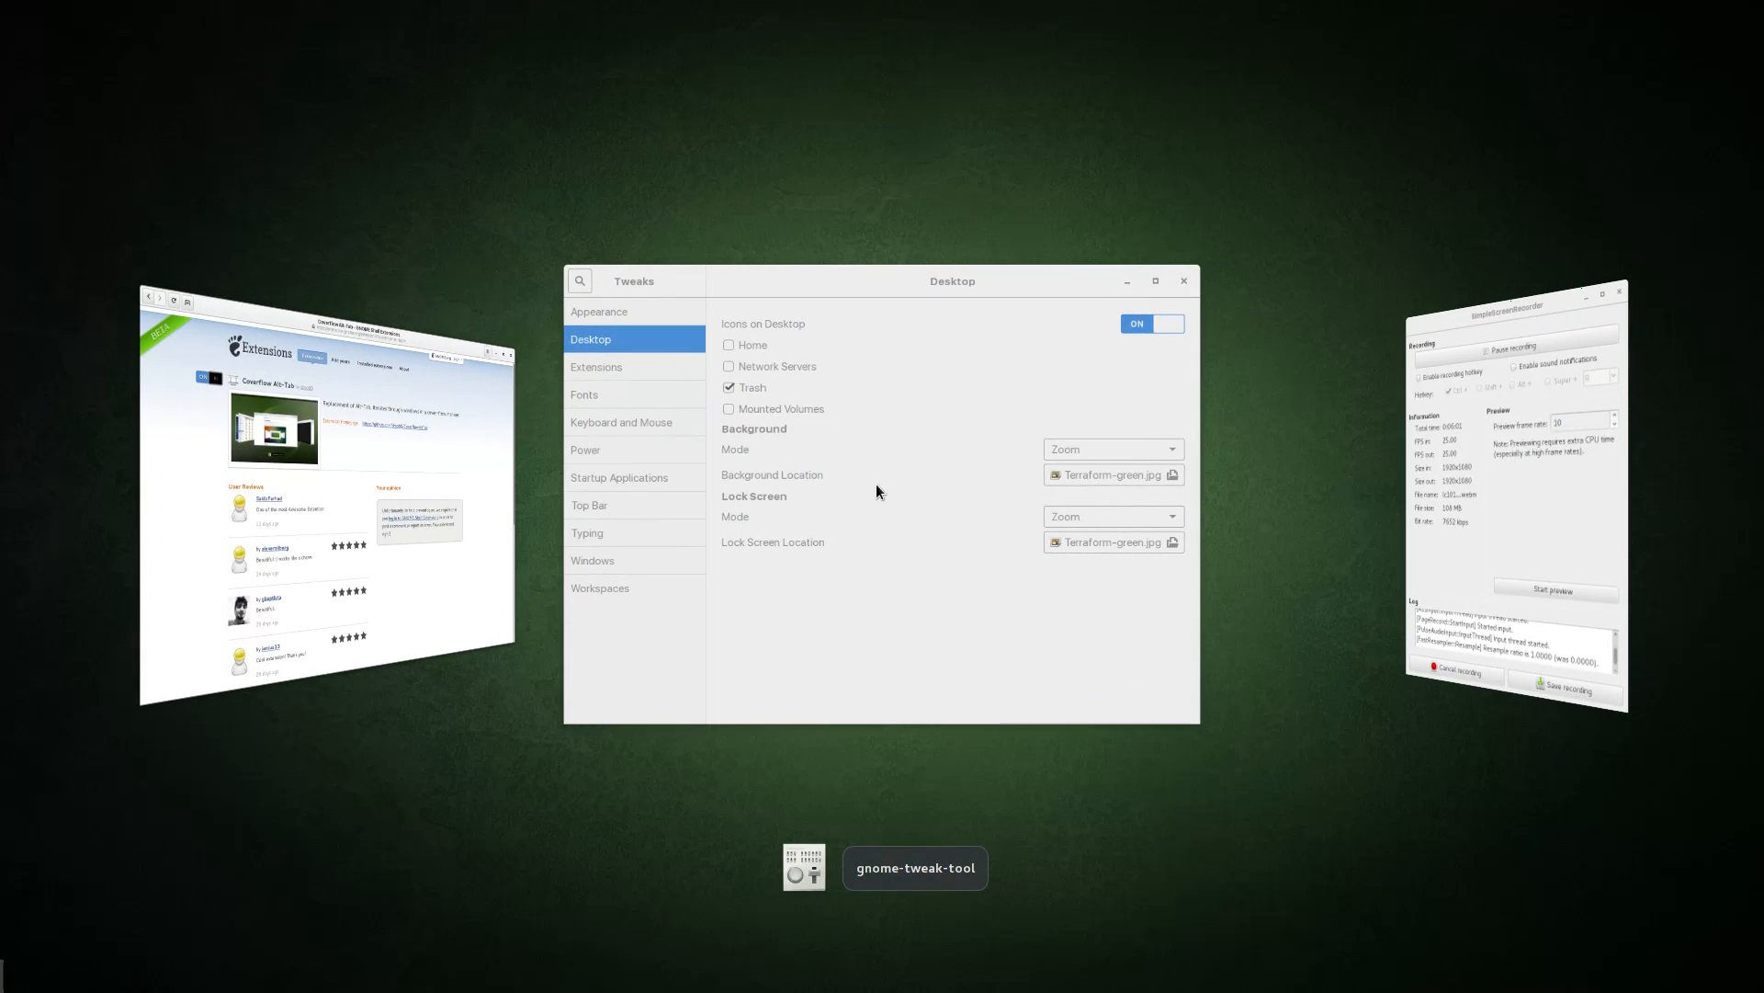
key("alt+Tab")
key("alt+Tab")
key("alt+Tab")
key("alt+Tab")
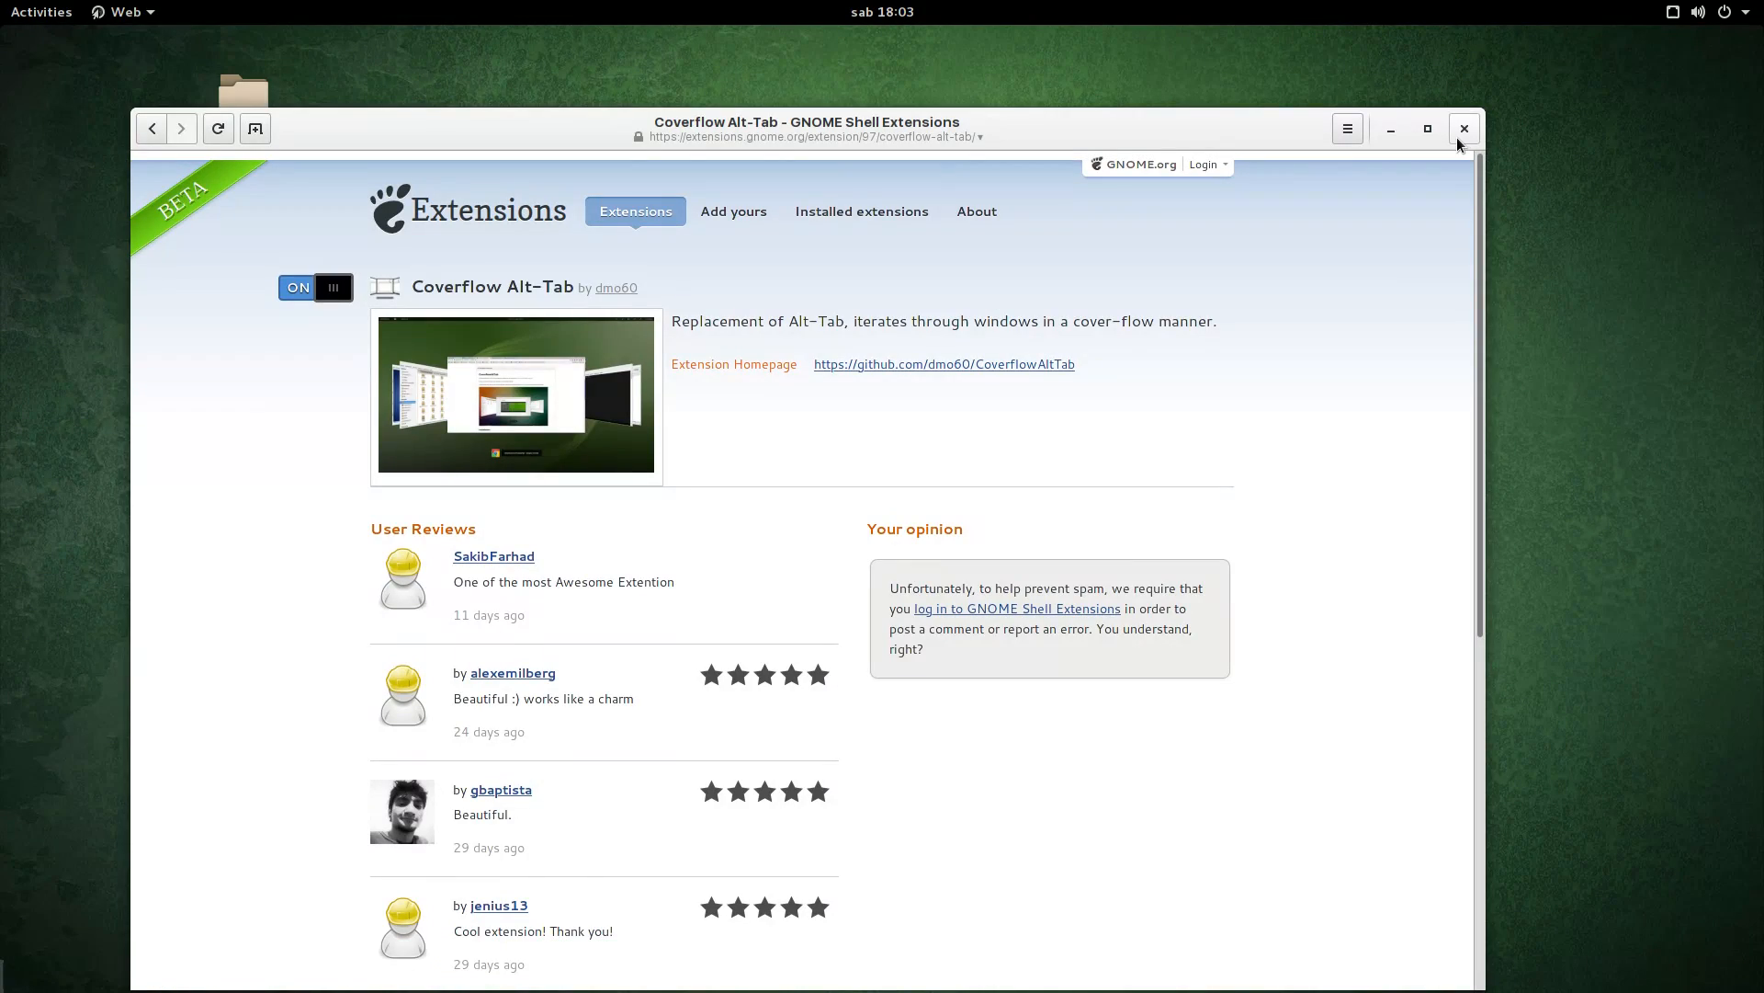
Step: Close the browser and Tweaks windows, and relaunch Tweak Tool at its Extensions section
left_click(1464, 129)
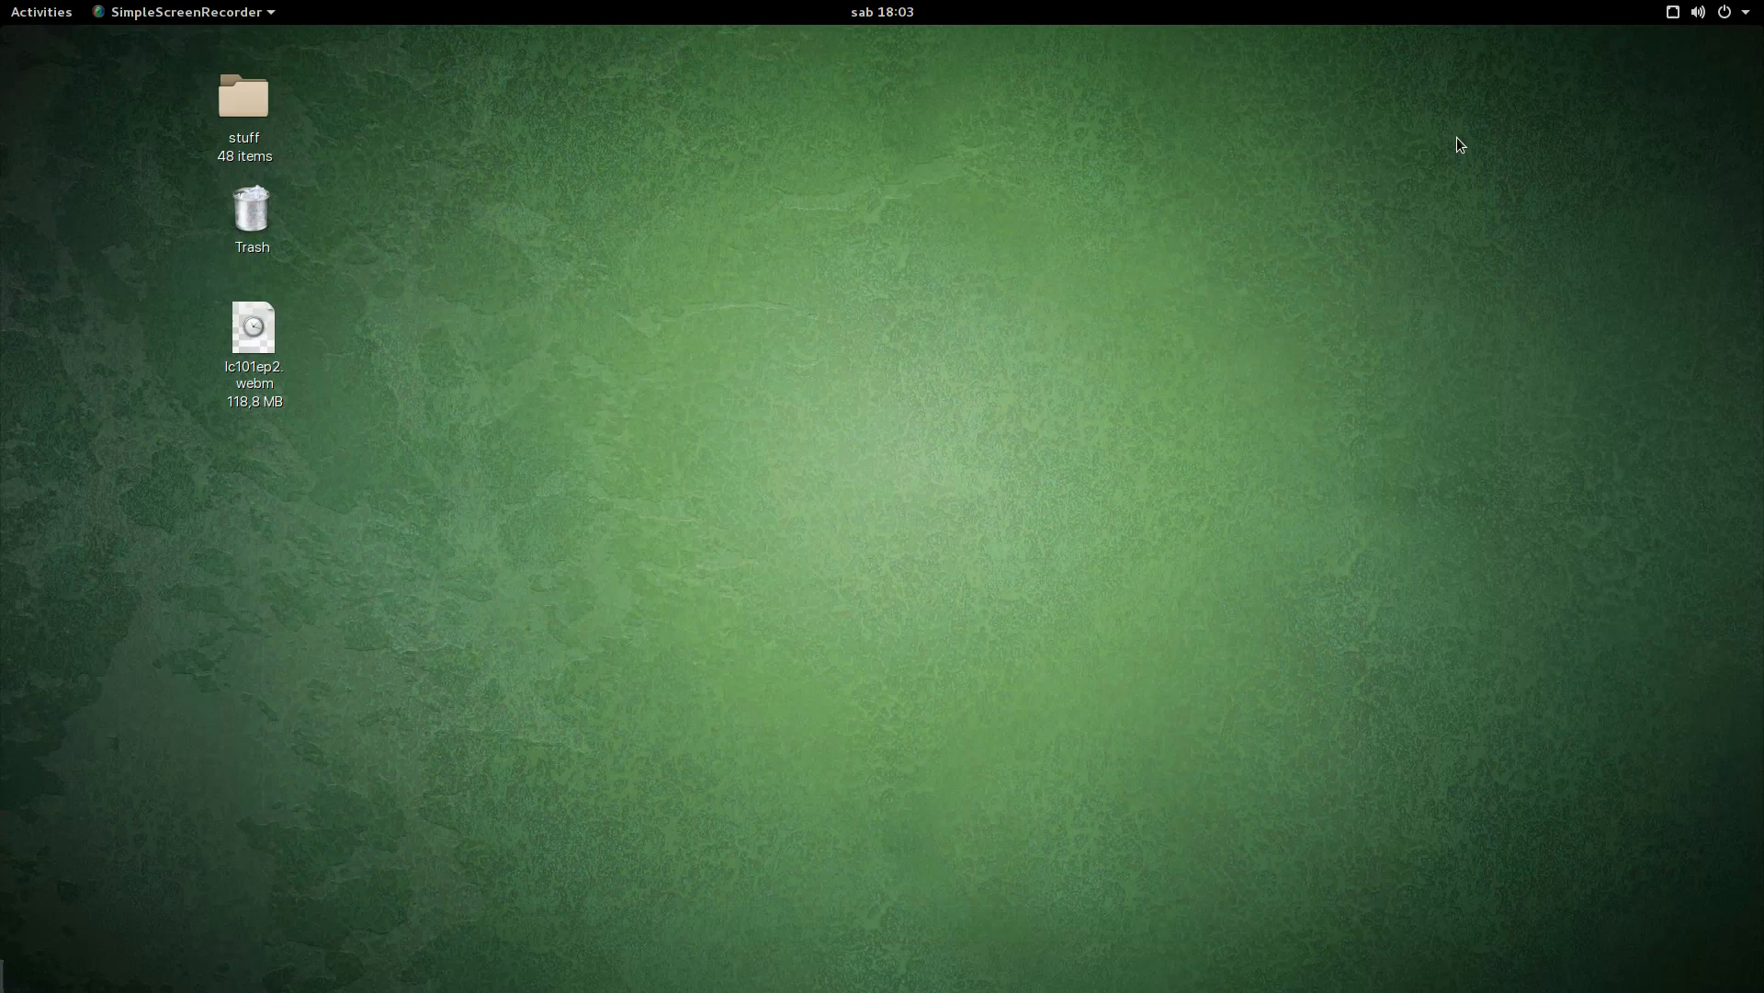
mouse_move(2, 2)
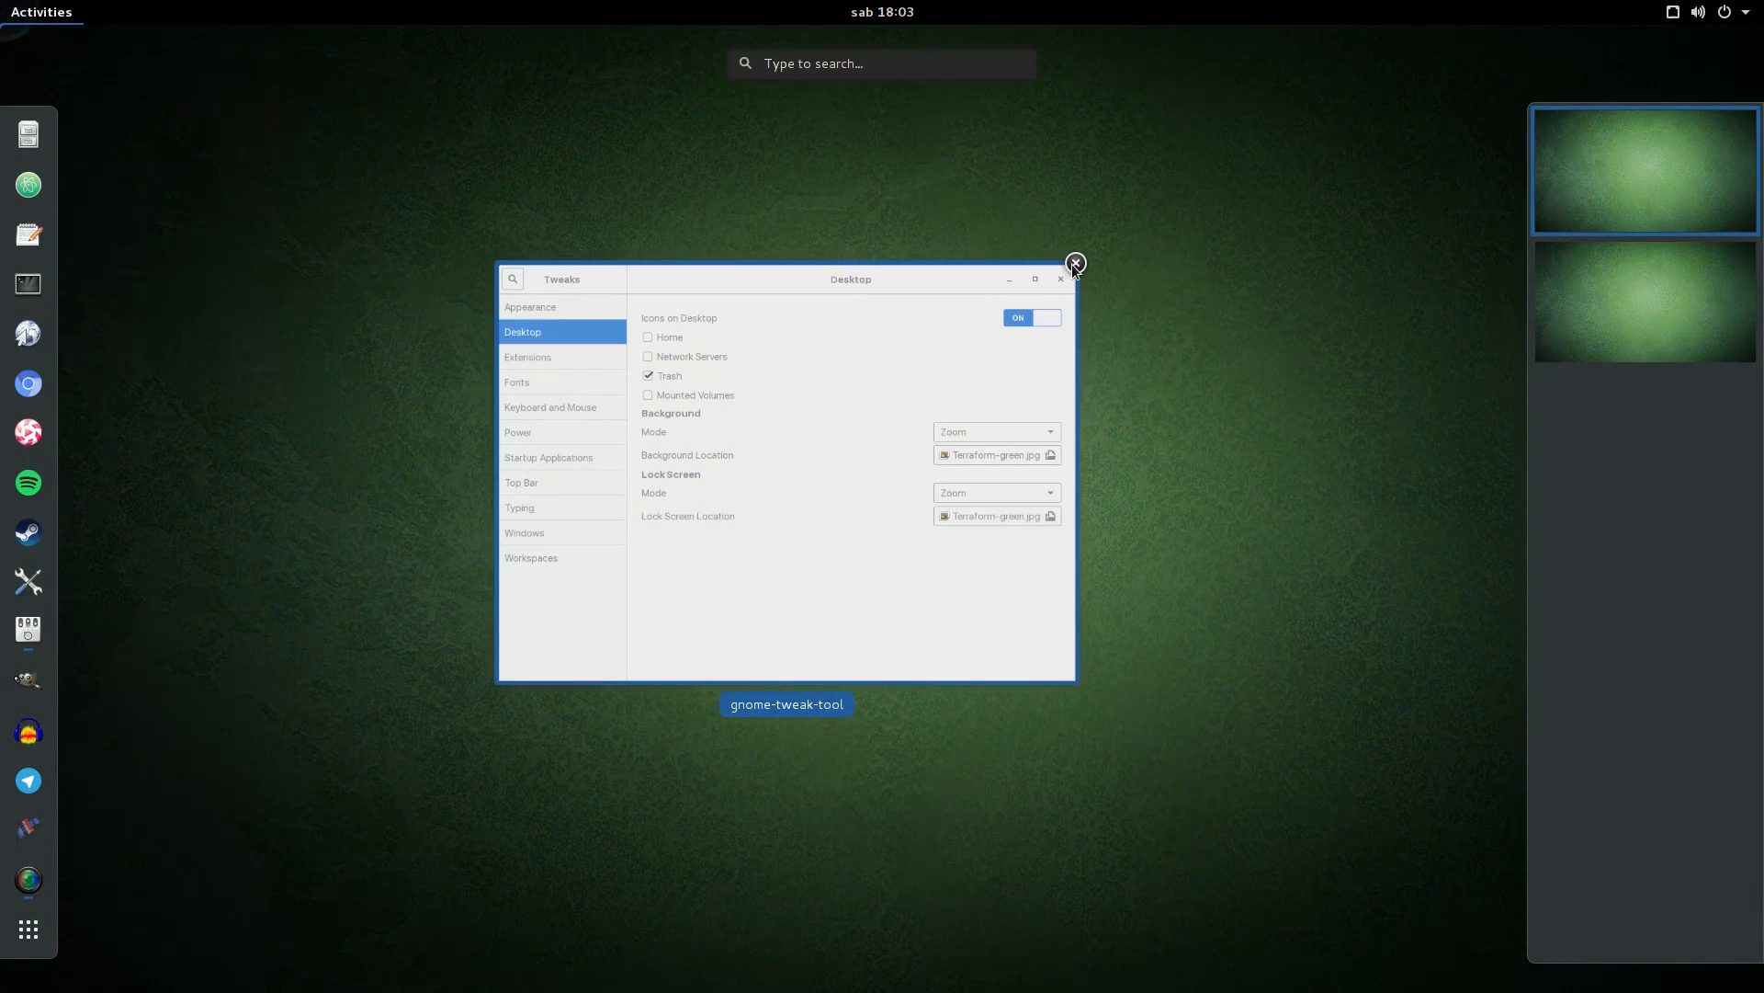
left_click(1075, 264)
left_click(26, 629)
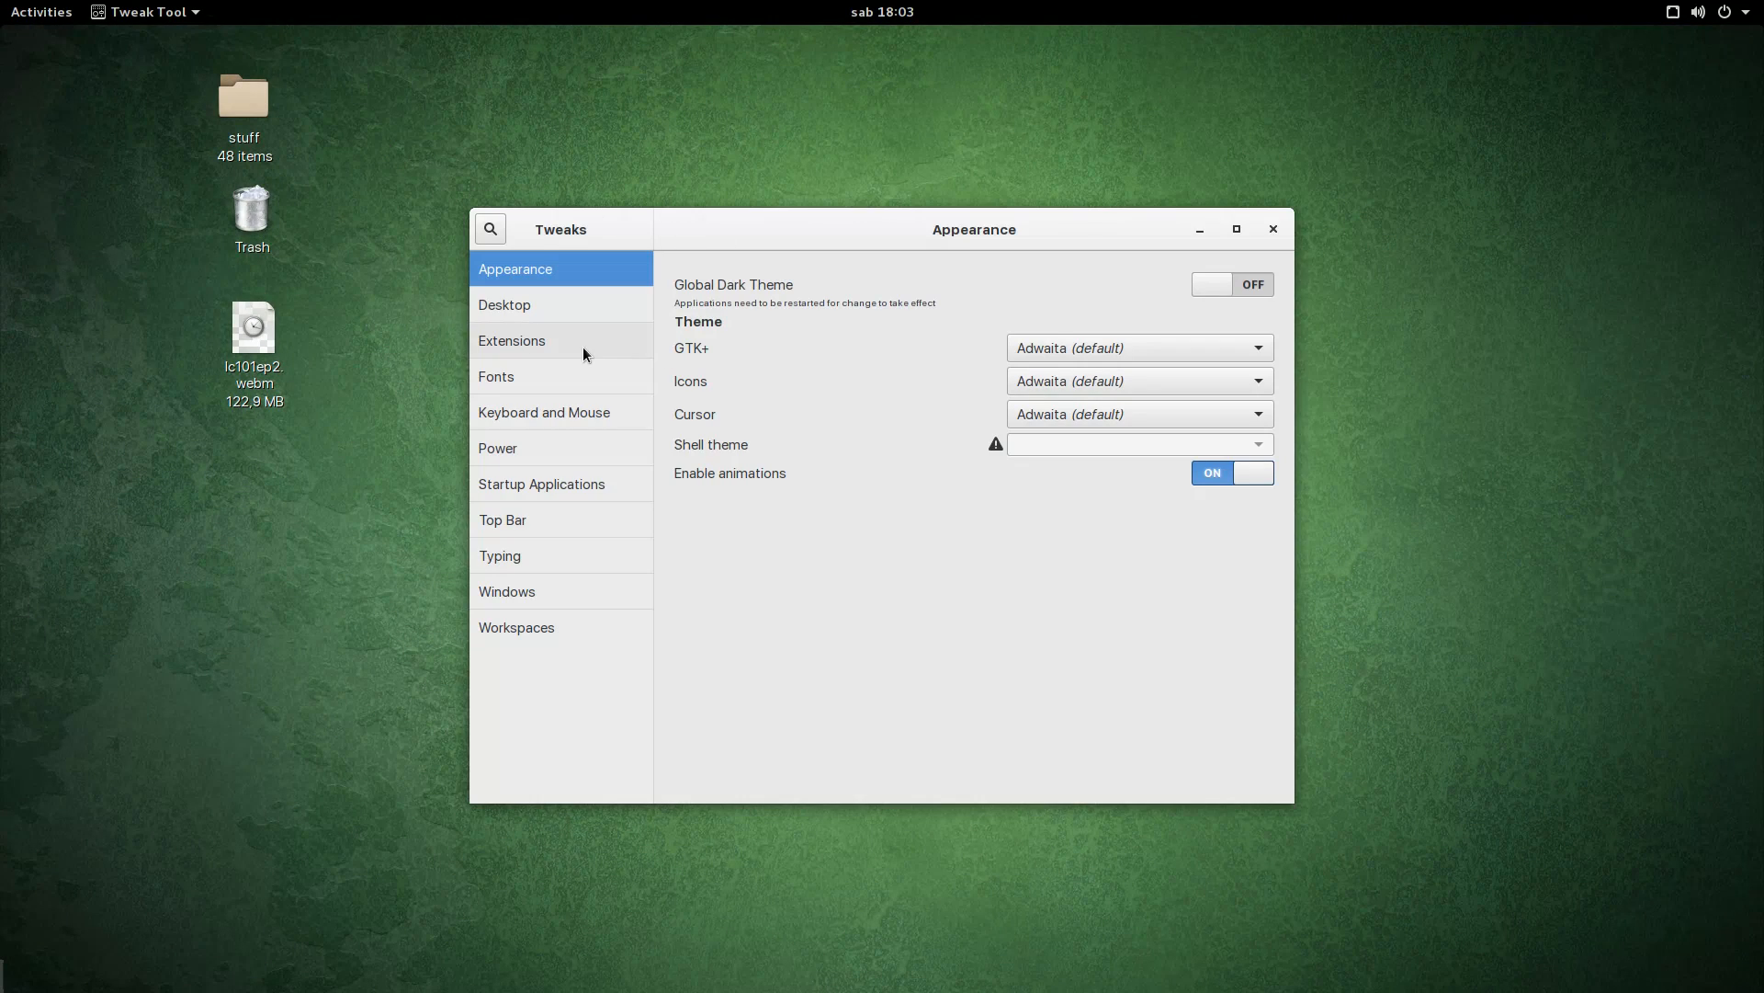
left_click(592, 354)
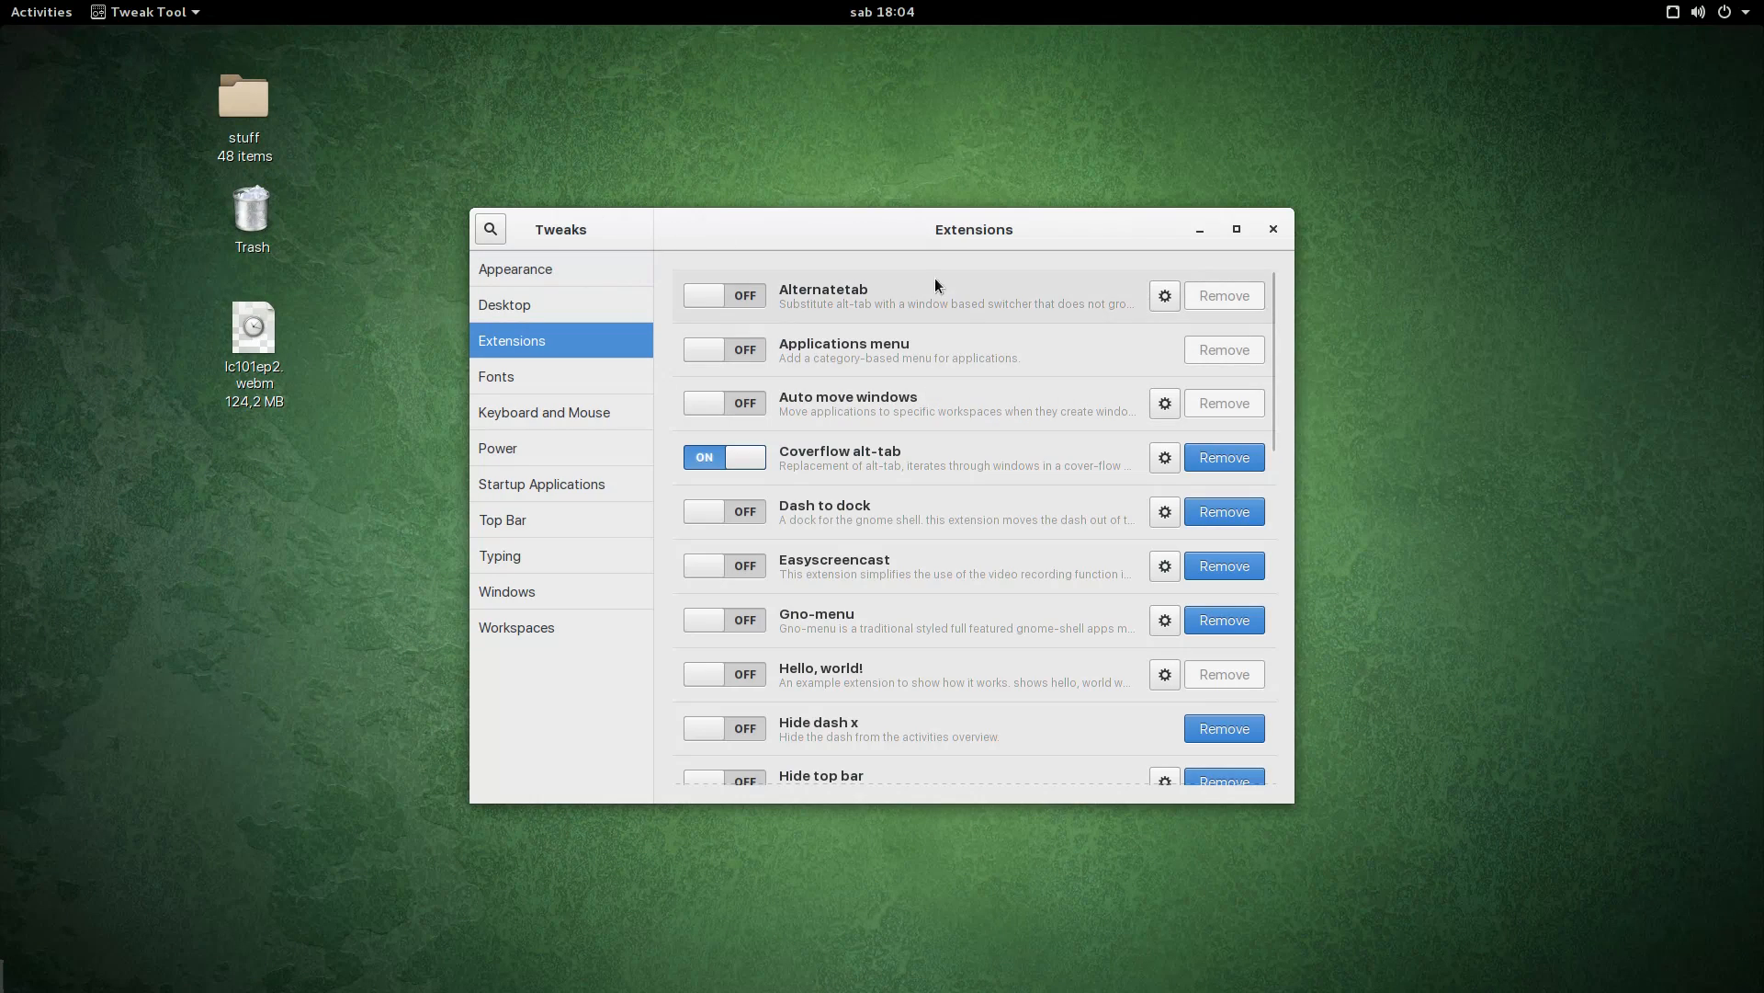
Step: Move and enlarge the Tweaks window vertically to examine more of the shell extensions list
left_click_drag(1110, 210, 1067, 41)
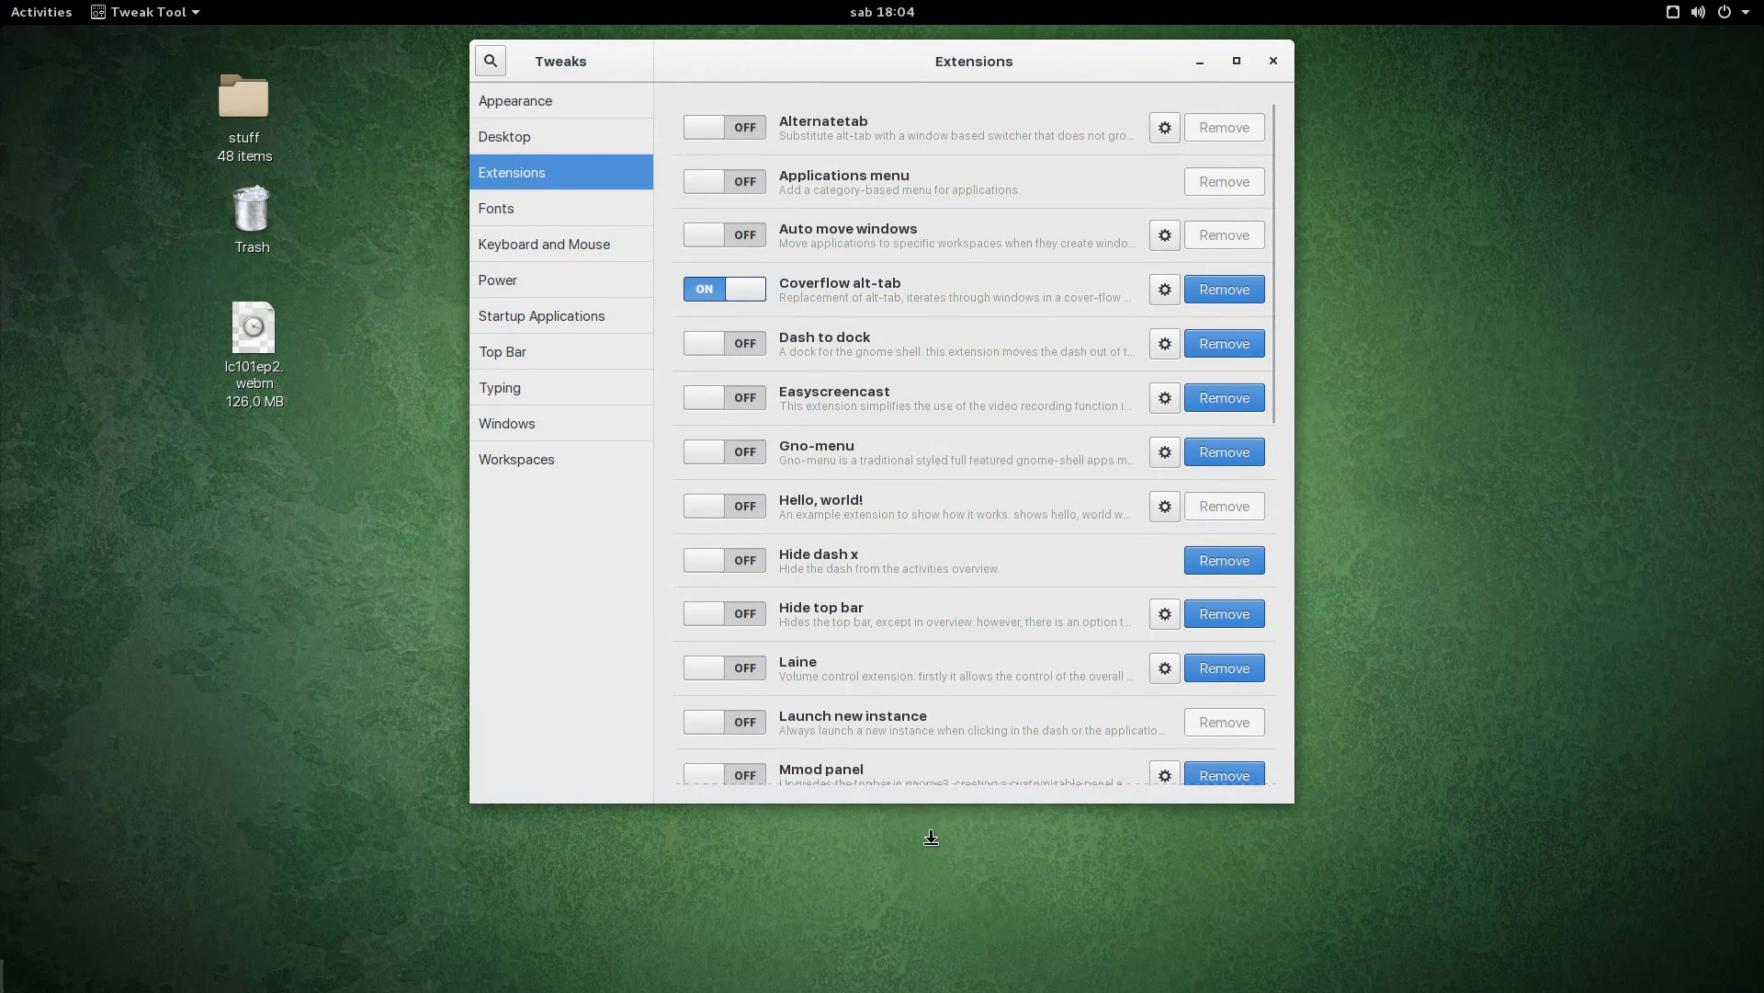
left_click_drag(931, 837, 922, 960)
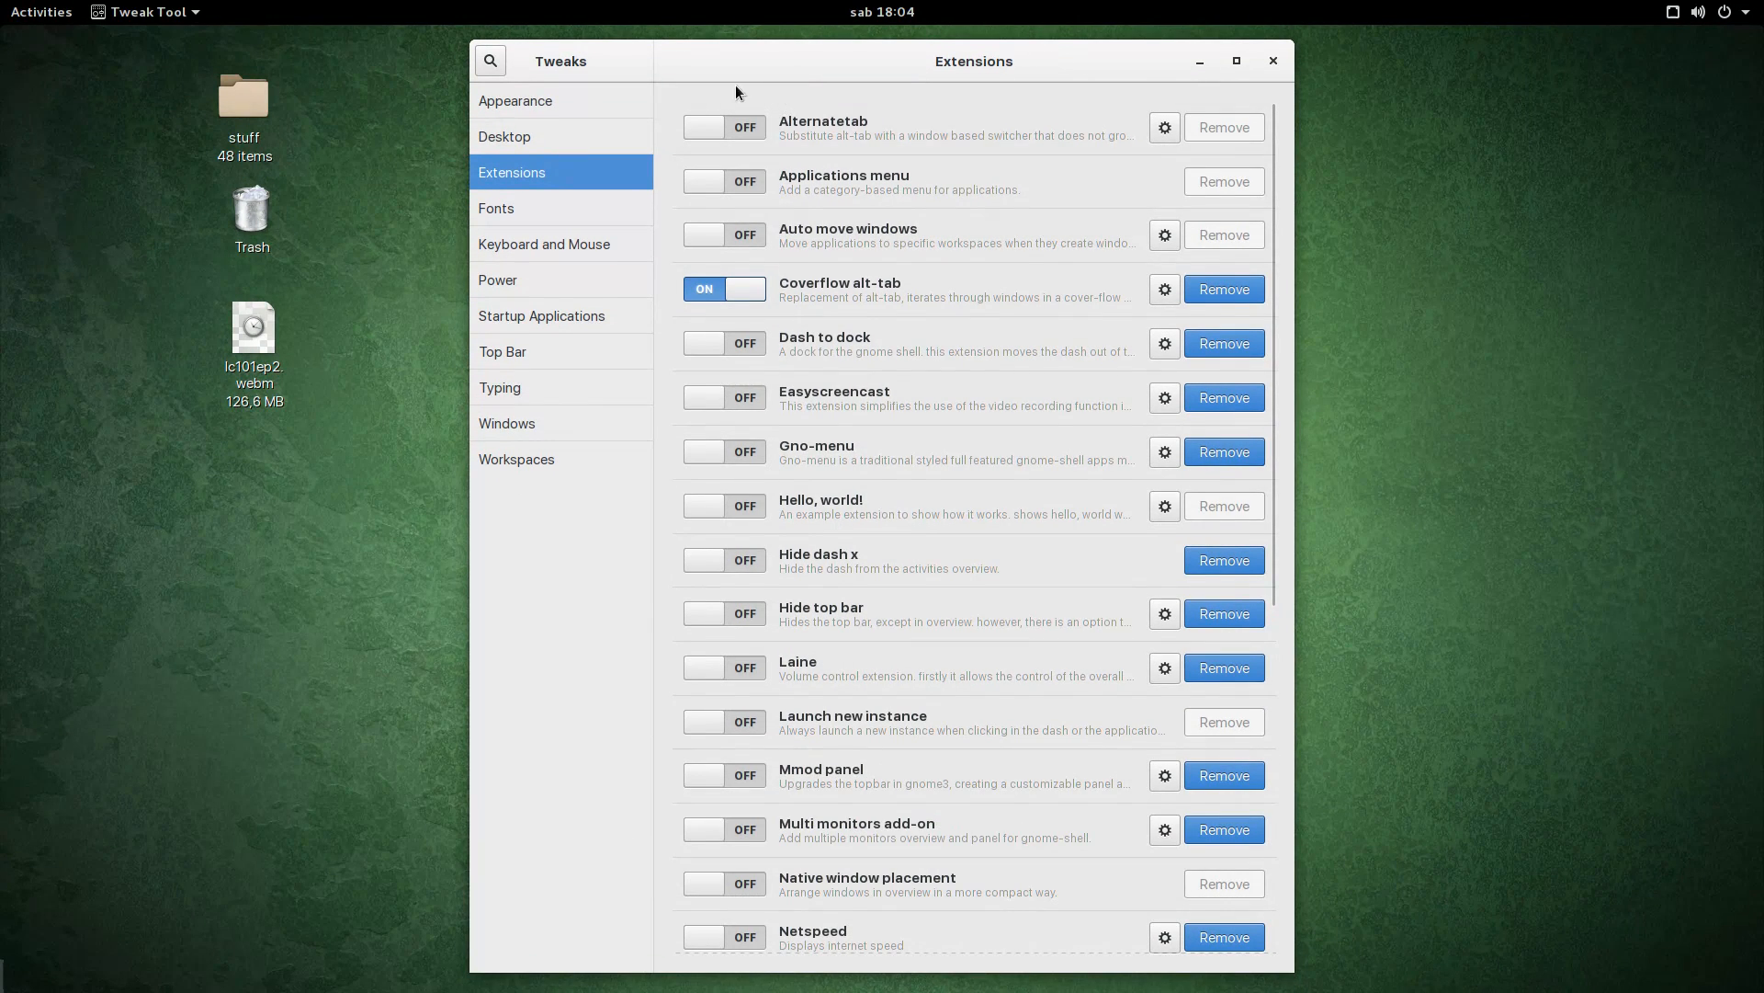
left_click_drag(706, 62, 624, 55)
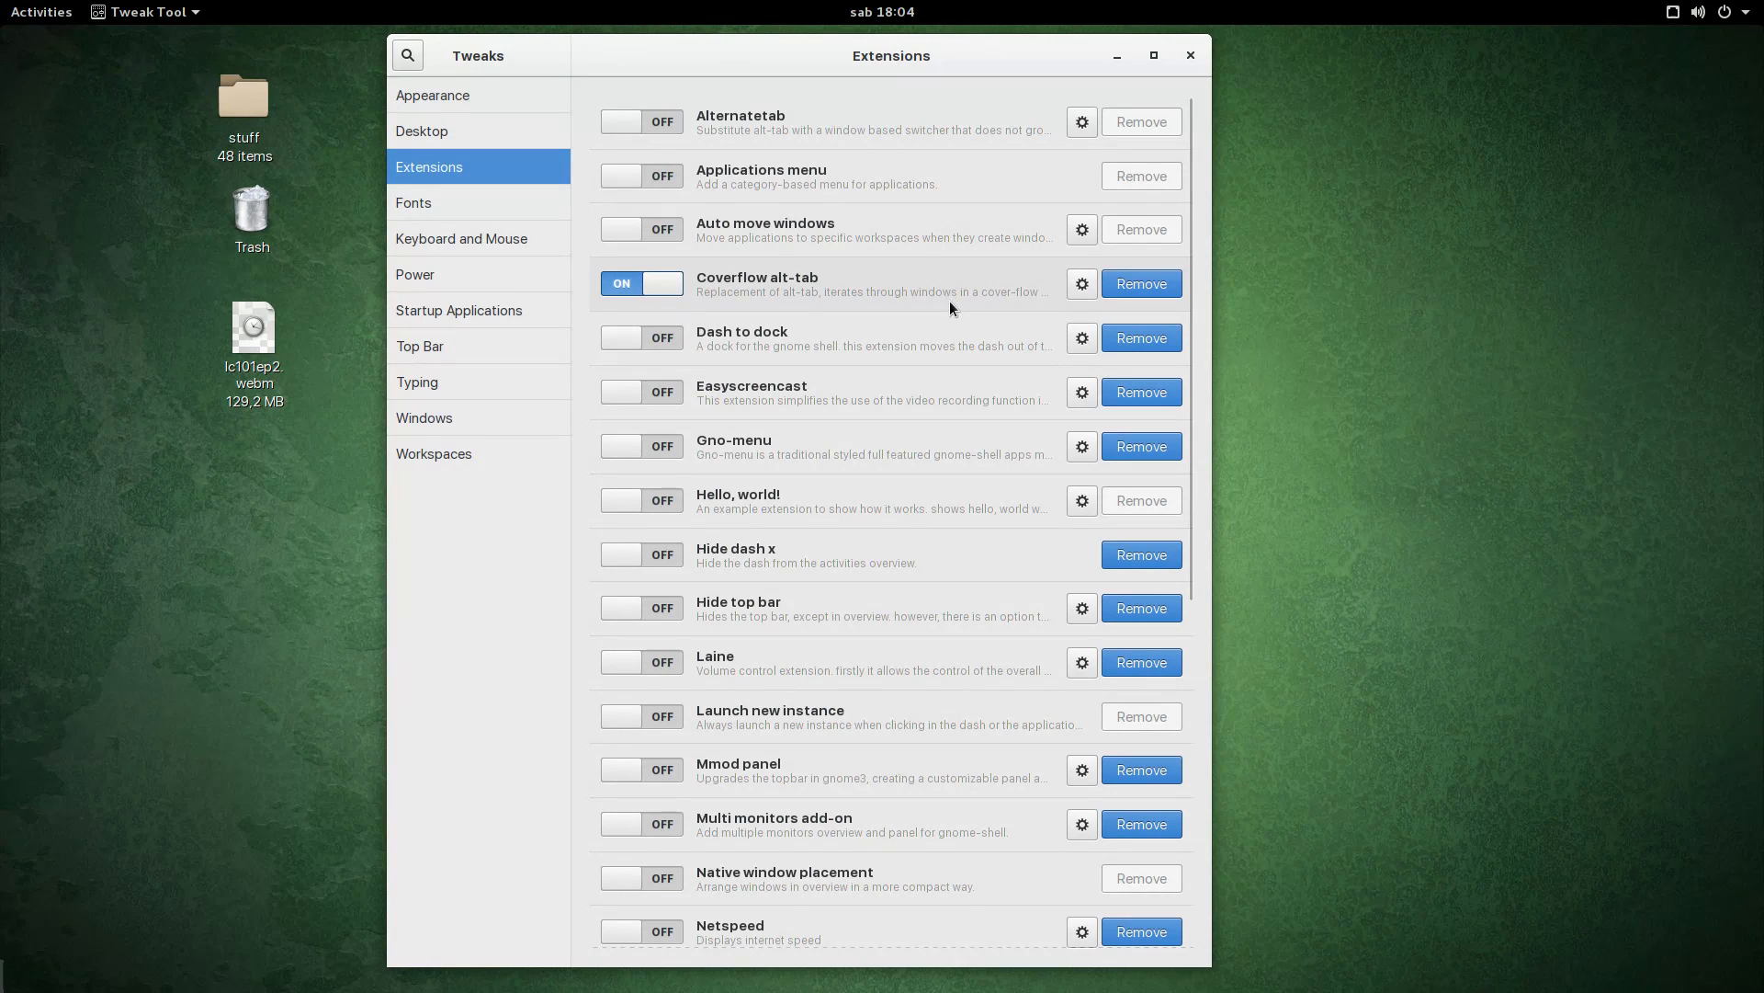
left_click_drag(655, 54, 605, 60)
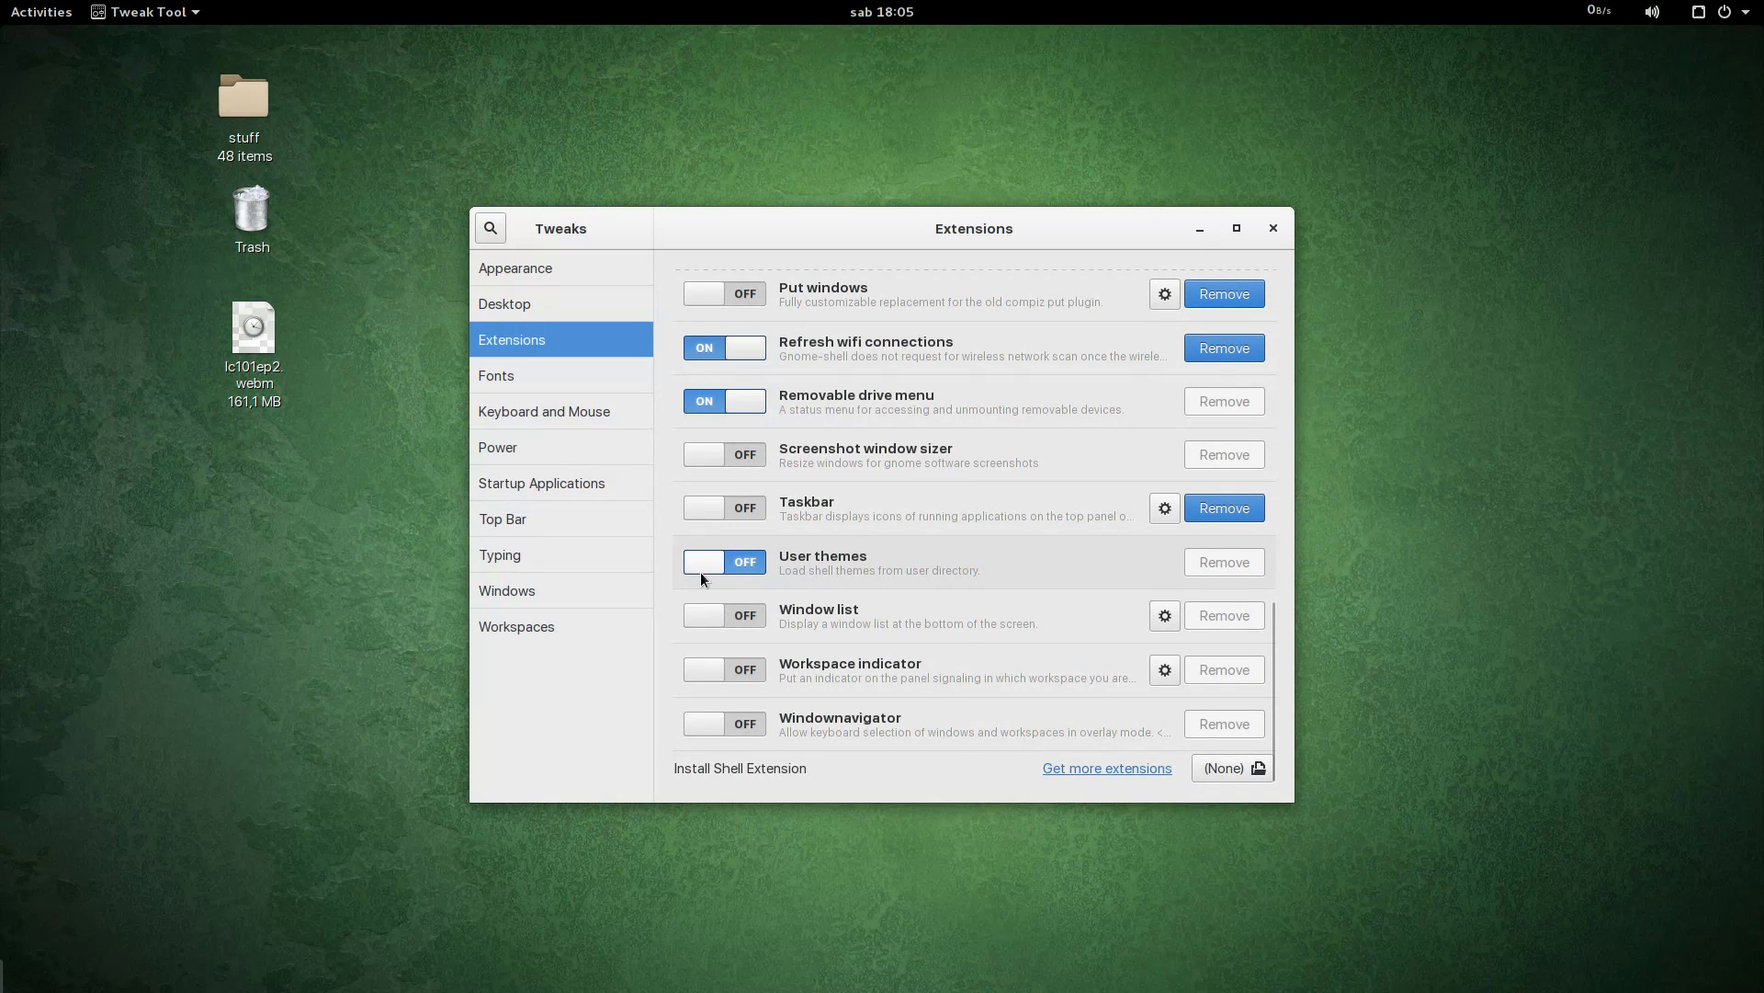
Step: Enable the User themes extension and open the Appearance settings to check the Shell theme option
left_click(726, 564)
left_click(707, 565)
left_click(707, 565)
left_click(505, 270)
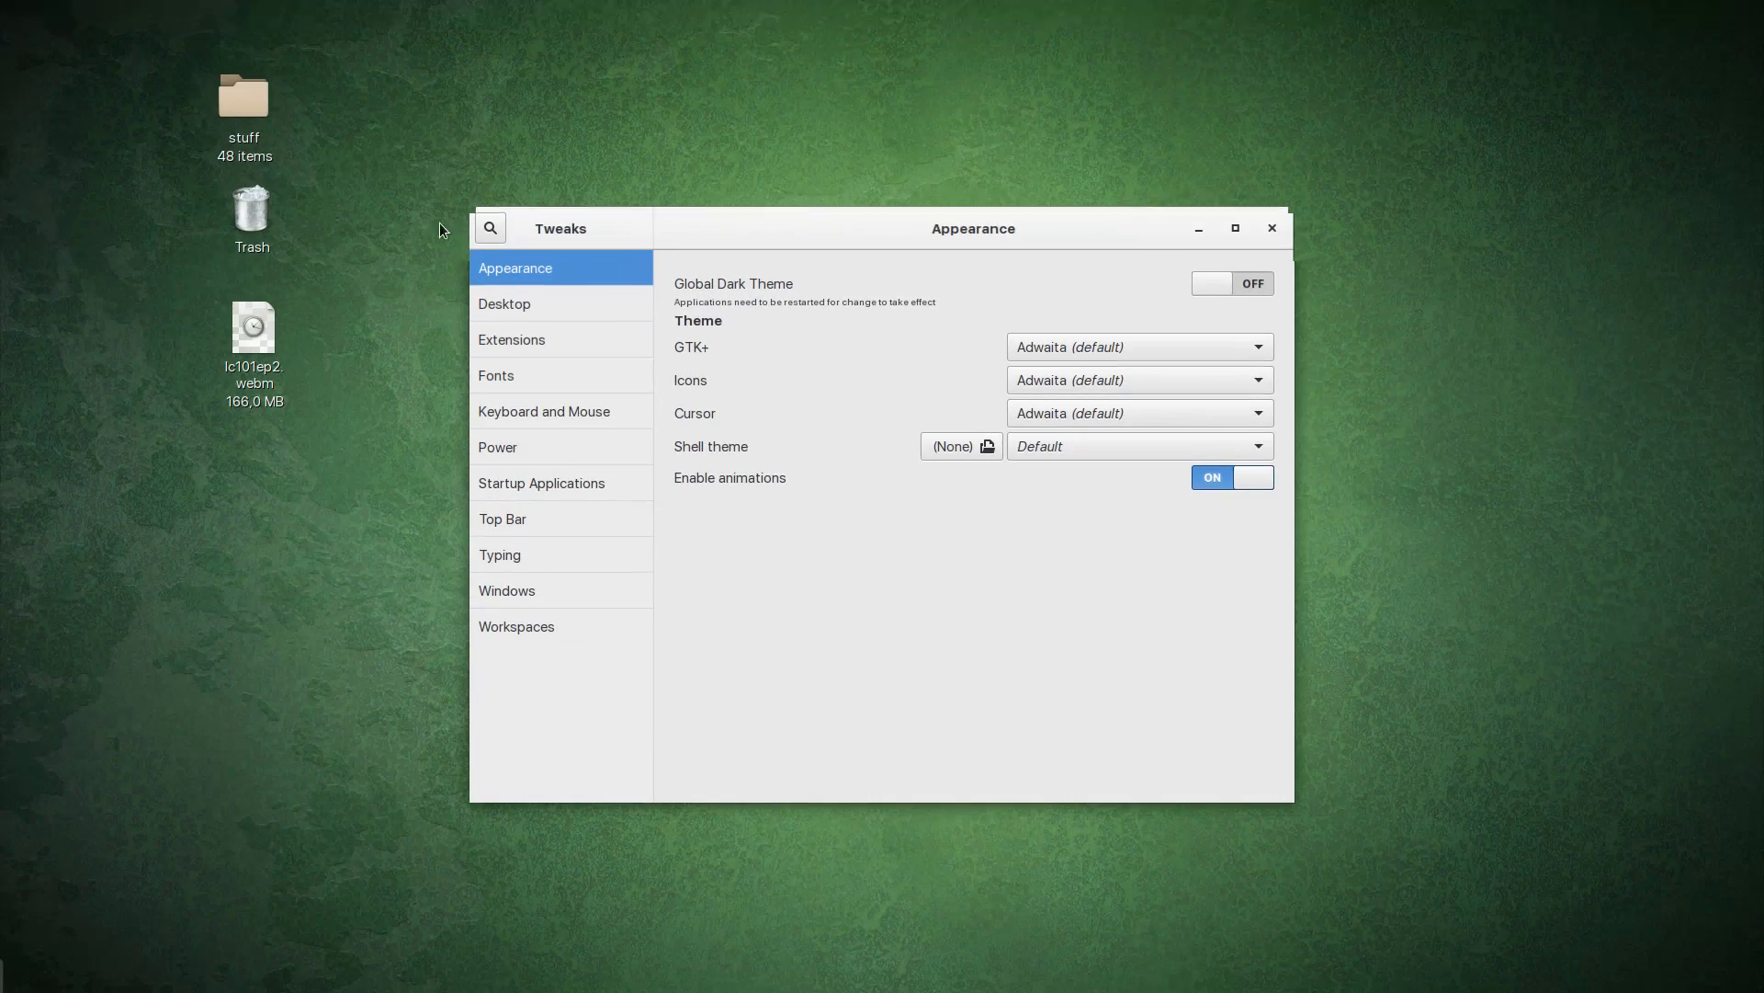
Step: Reposition the Tweaks window on the desktop and close it
left_click_drag(1050, 218, 864, 199)
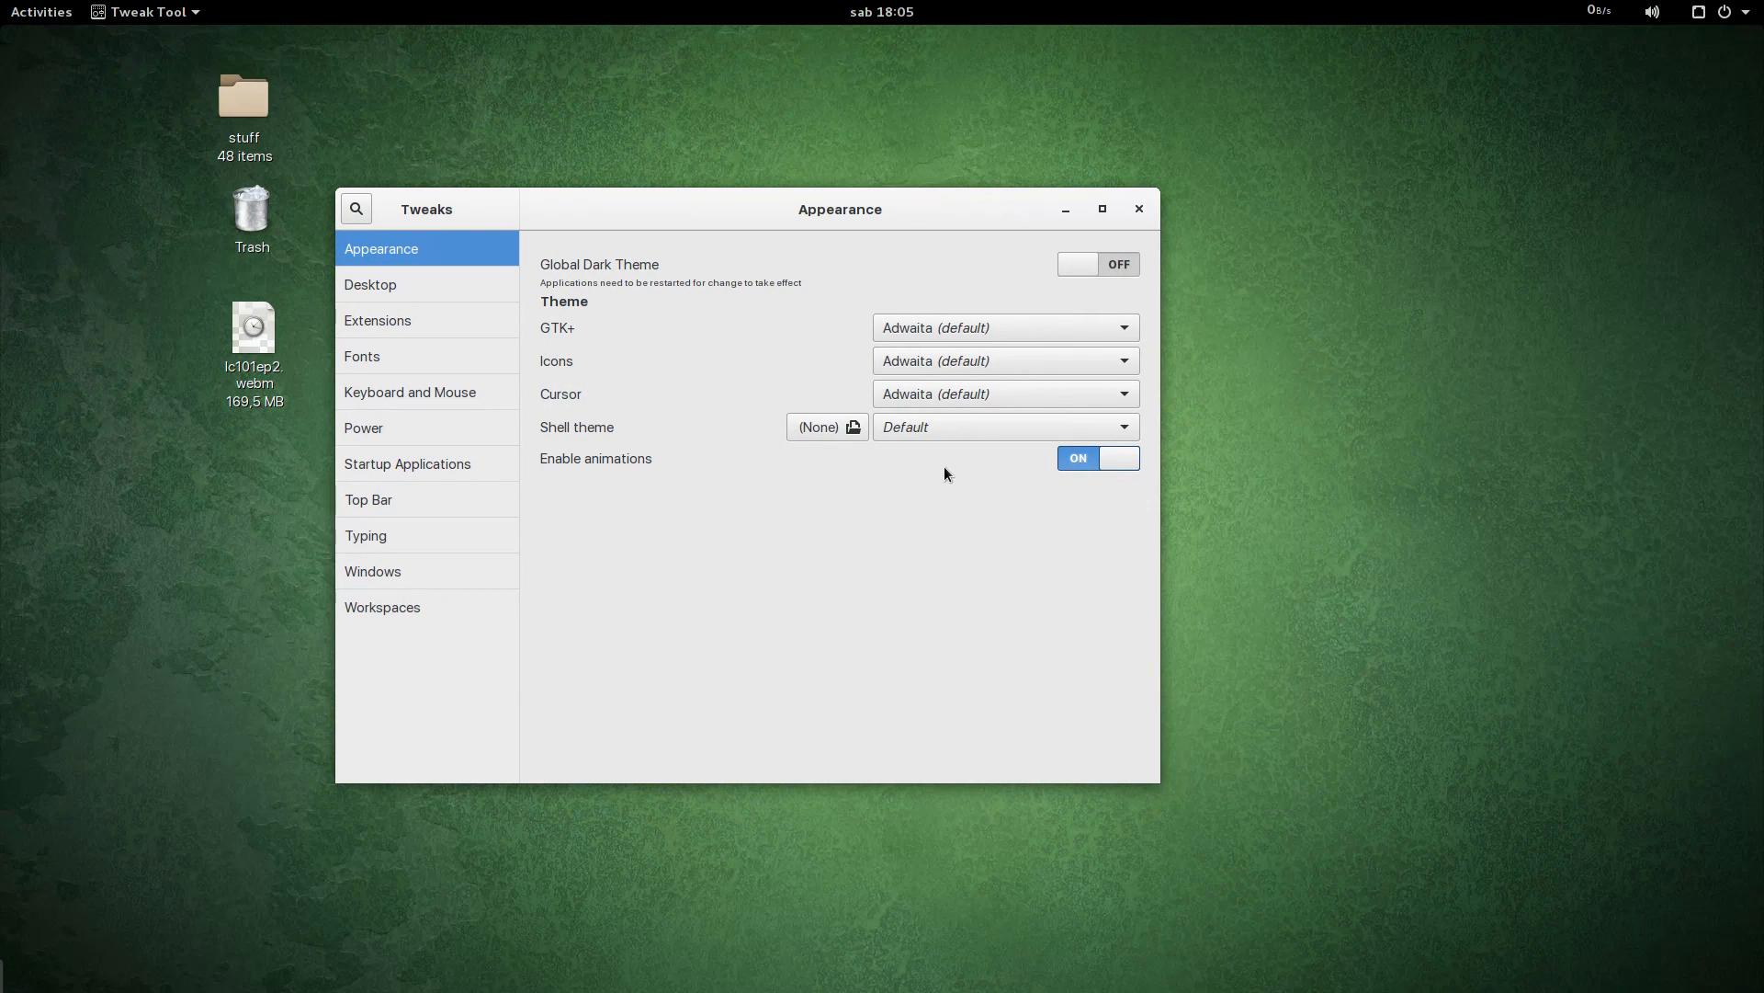
mouse_move(1011, 223)
left_mouse_down()
mouse_move(1060, 204)
mouse_move(1002, 250)
left_mouse_up()
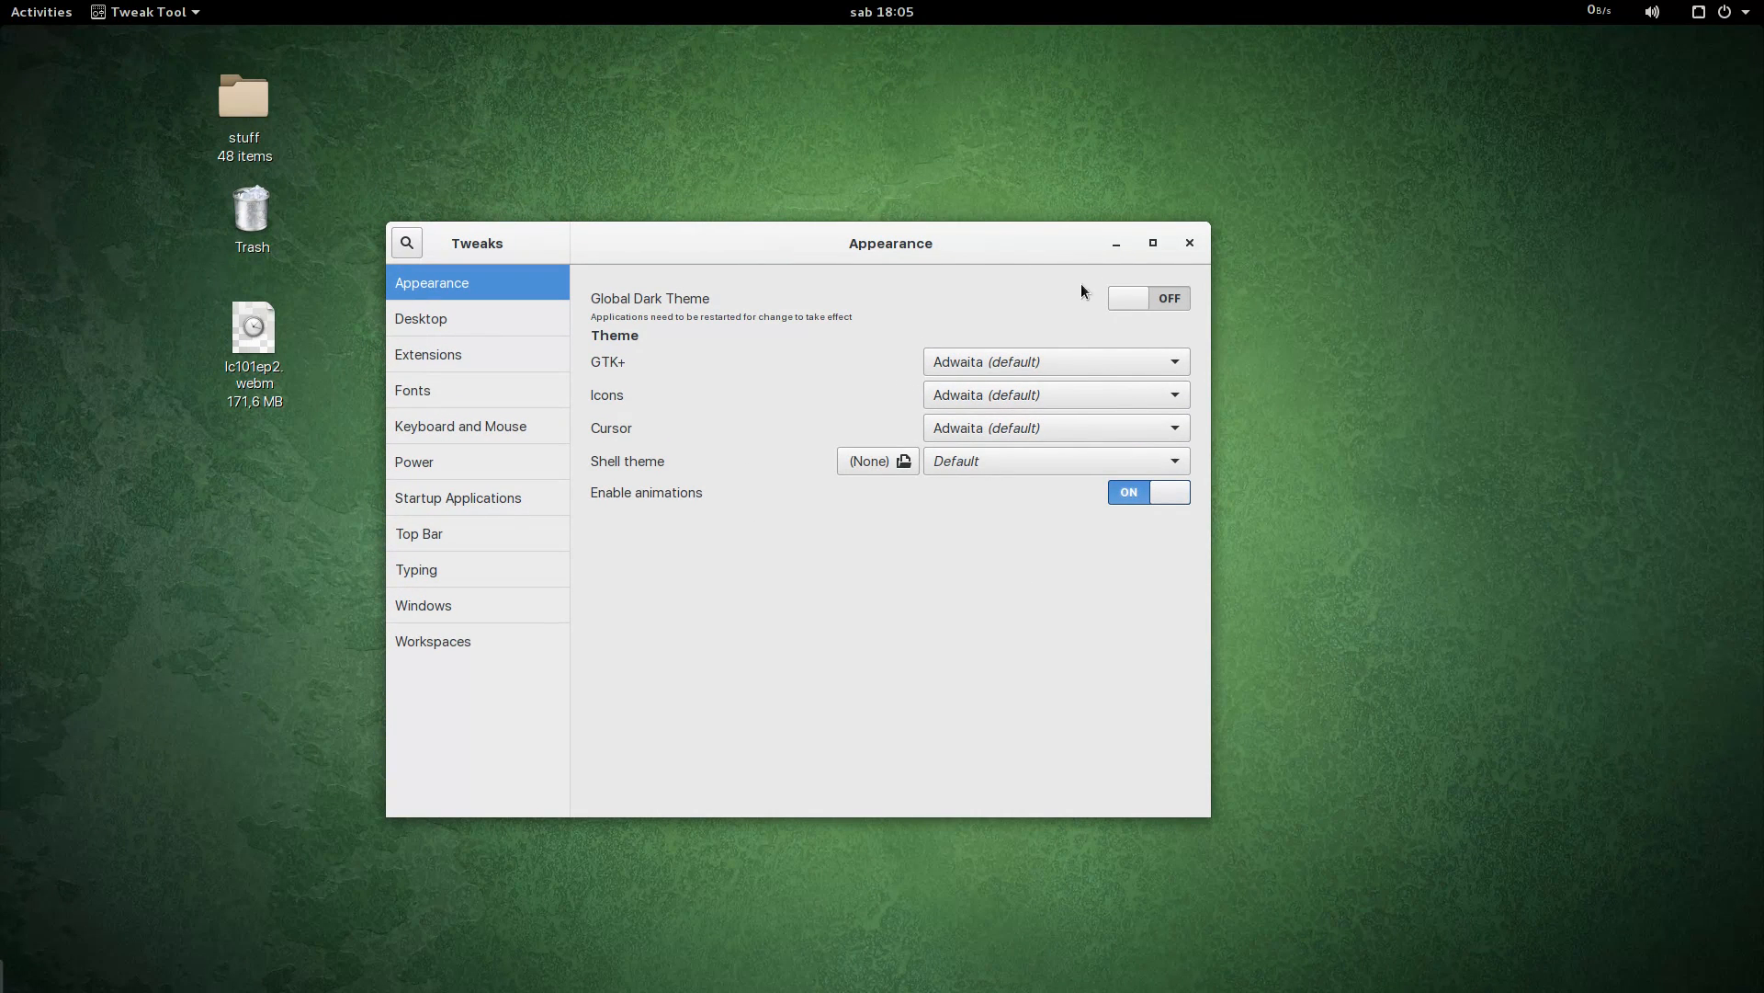
left_click(1193, 240)
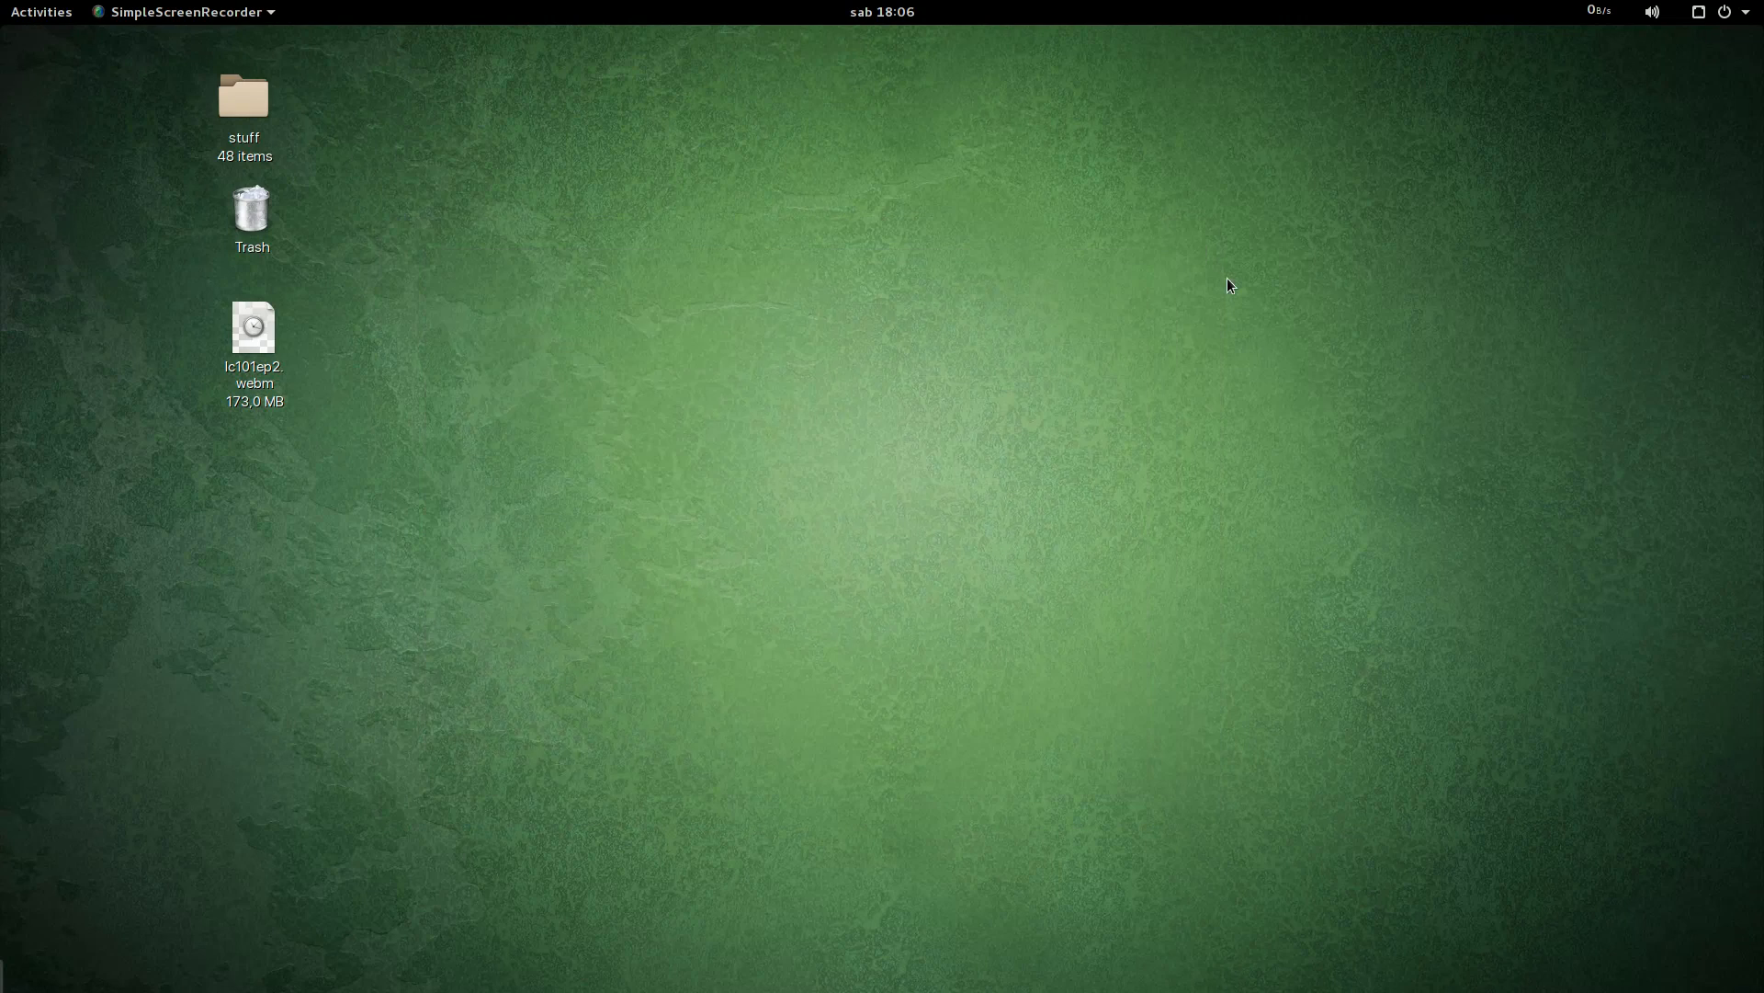
Step: Launch the Web browser, shift its window clear of the desktop icons and move the icons to the desktop's left edge
mouse_move(2, 2)
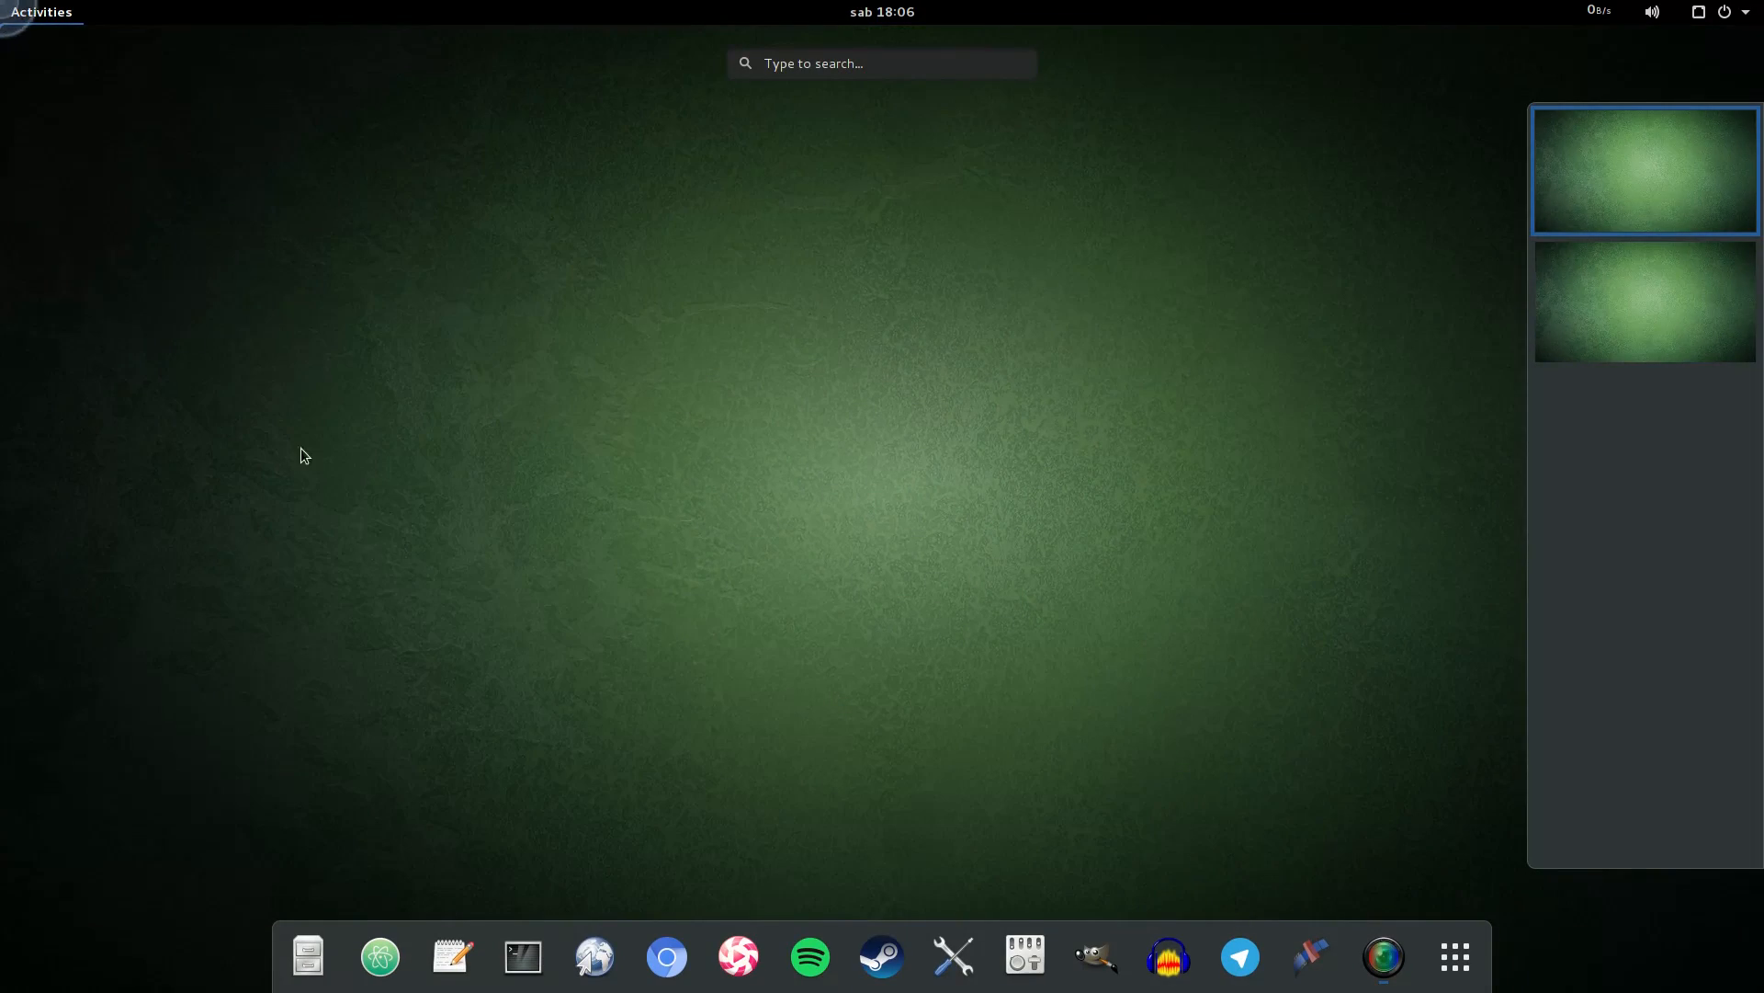
left_click(594, 956)
left_click_drag(515, 124, 522, 121)
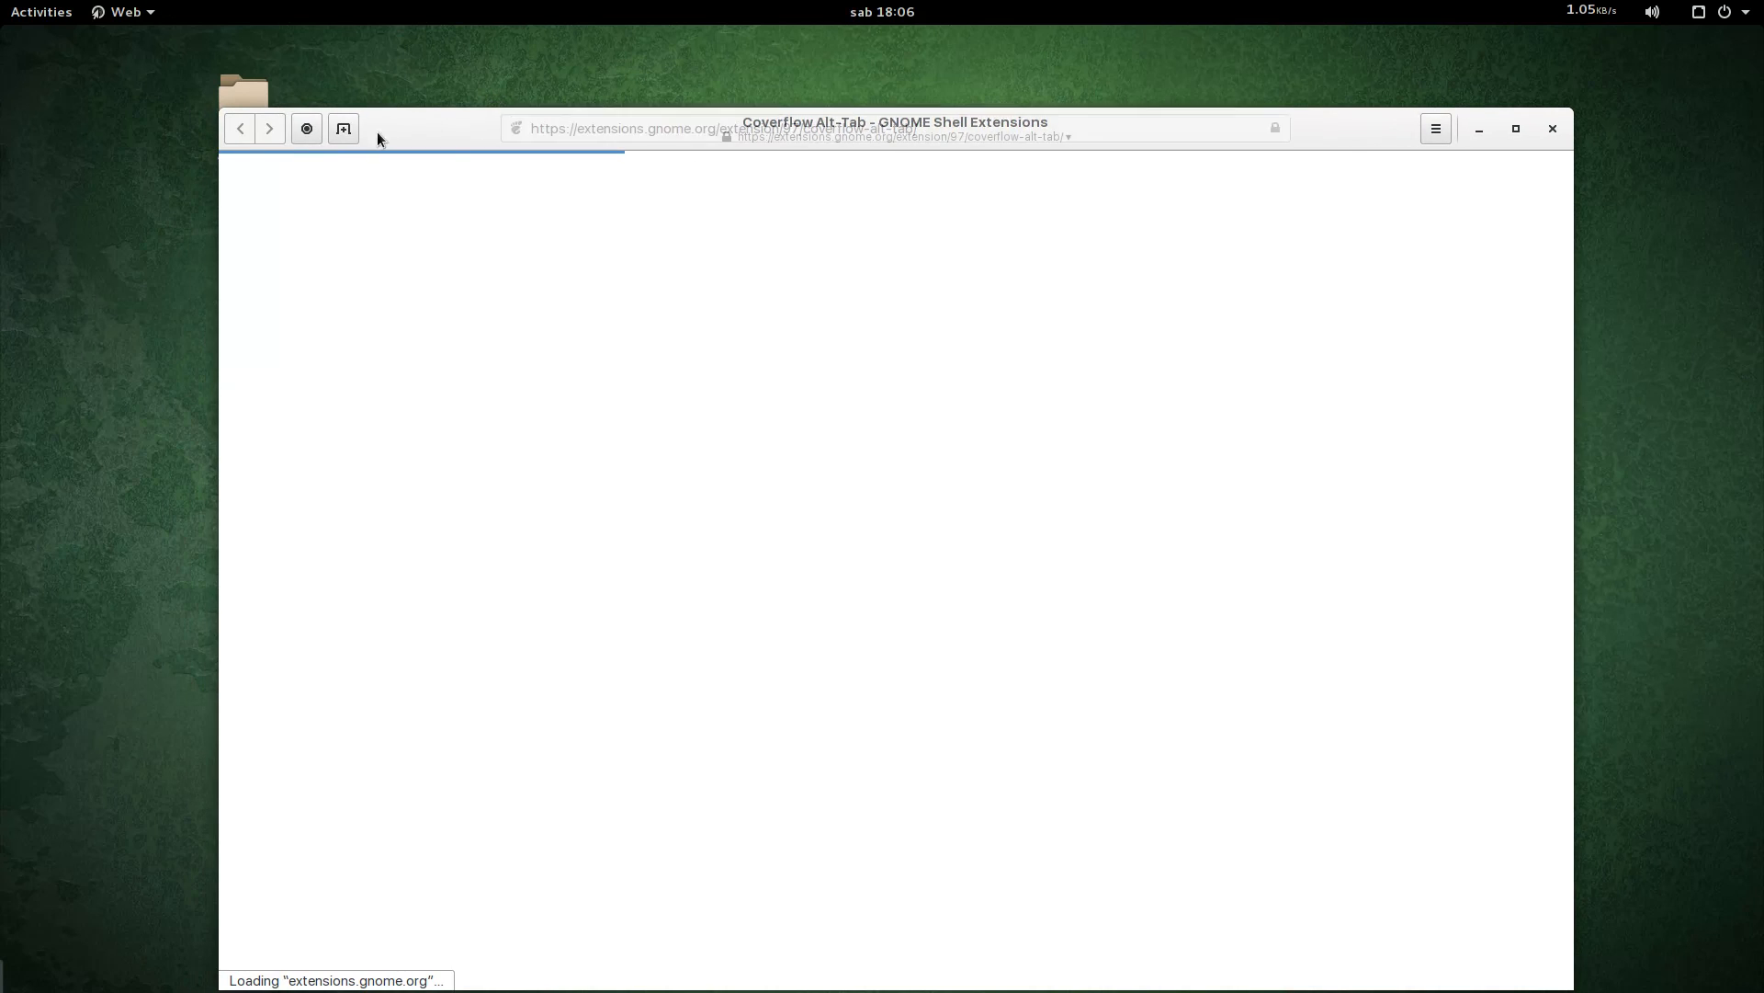
left_click_drag(414, 124, 481, 90)
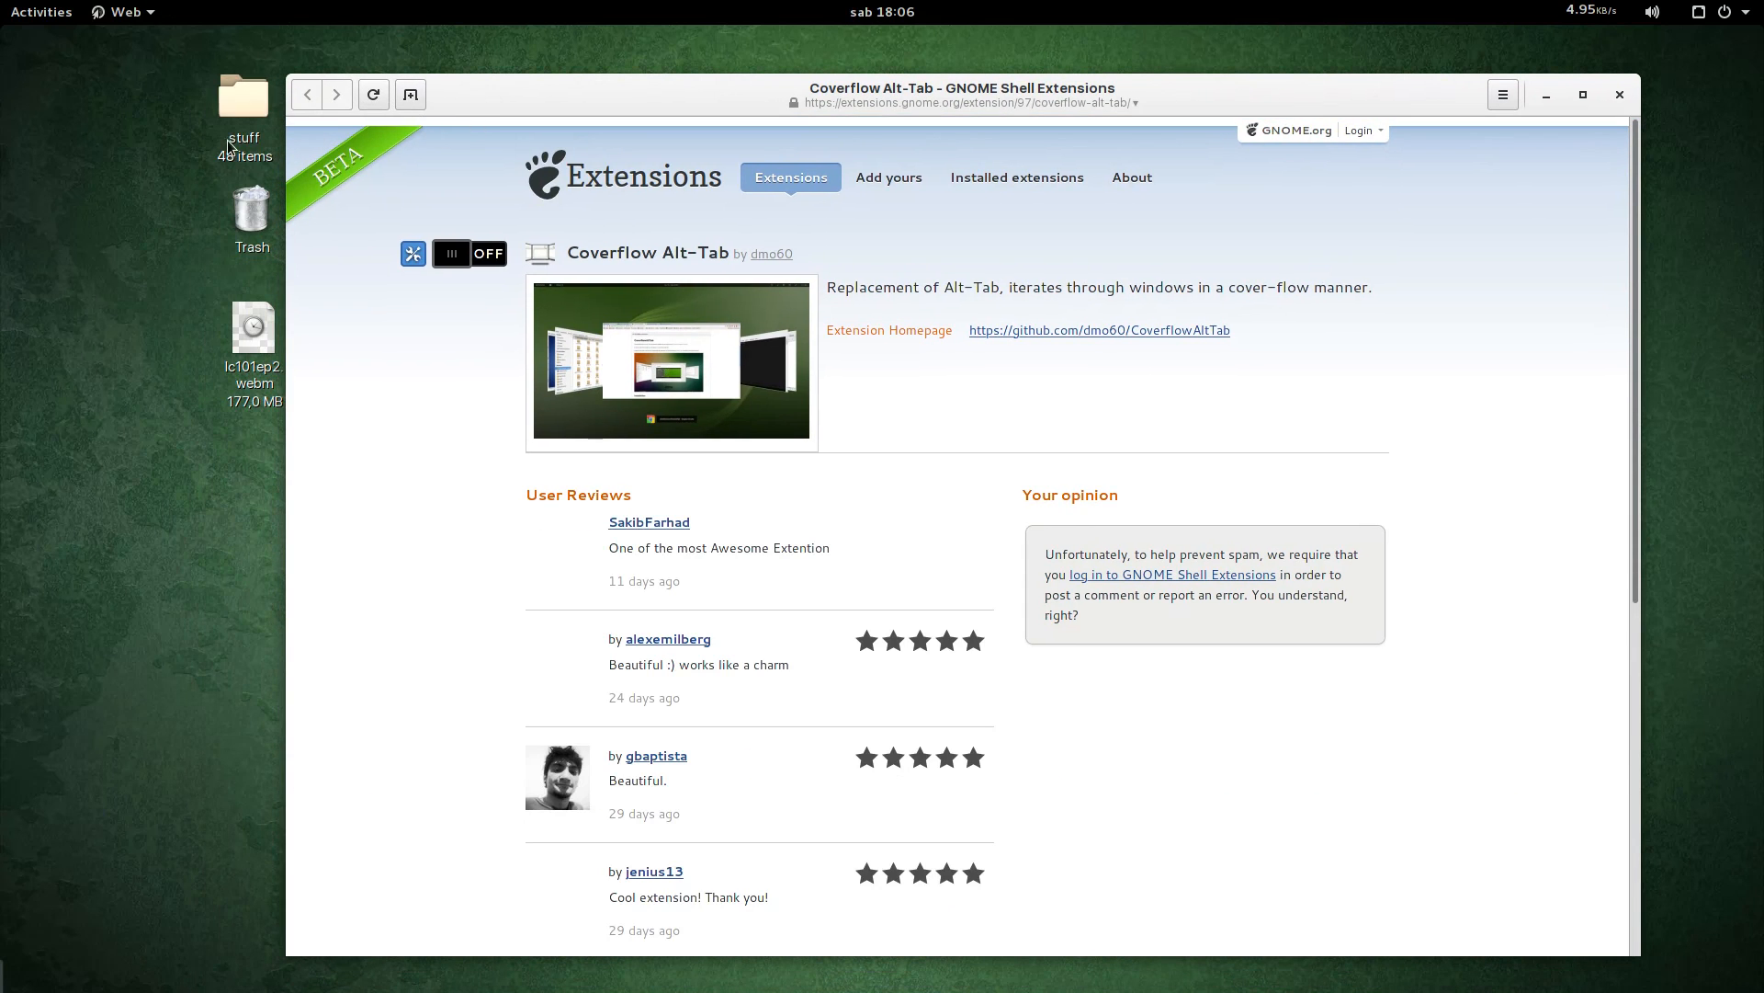
left_click_drag(179, 78, 308, 383)
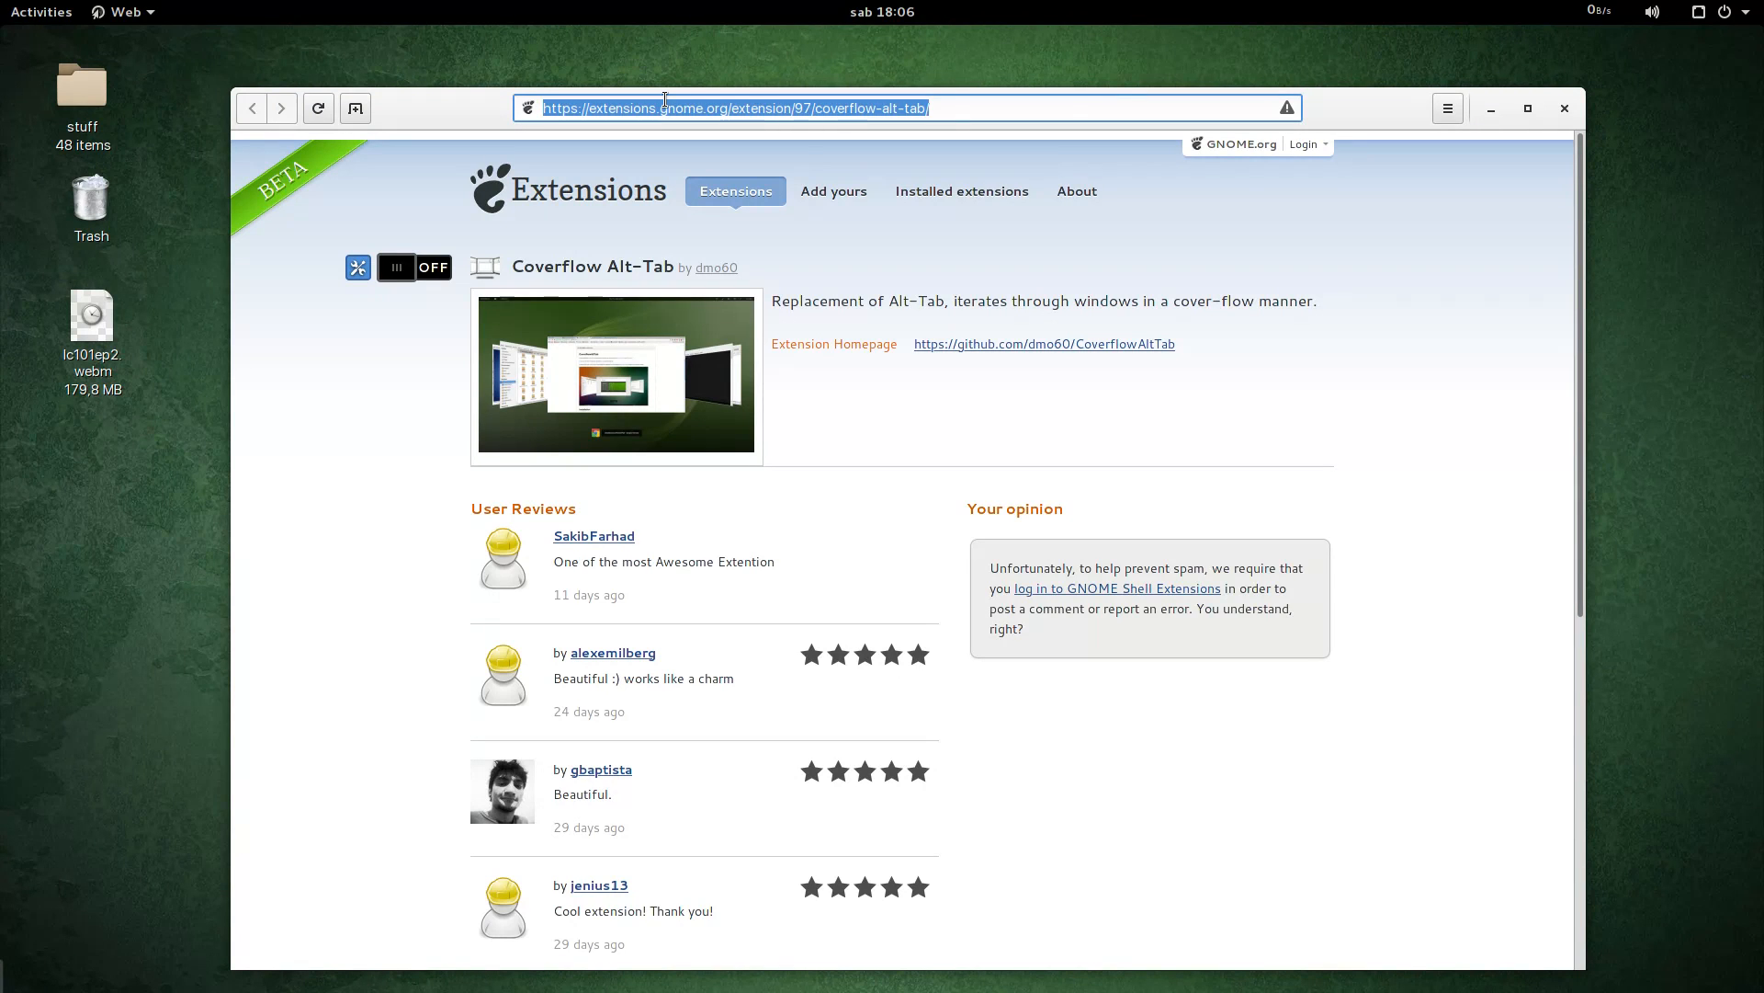
Step: Open the website gnome-look.org in the browser
type("gnome")
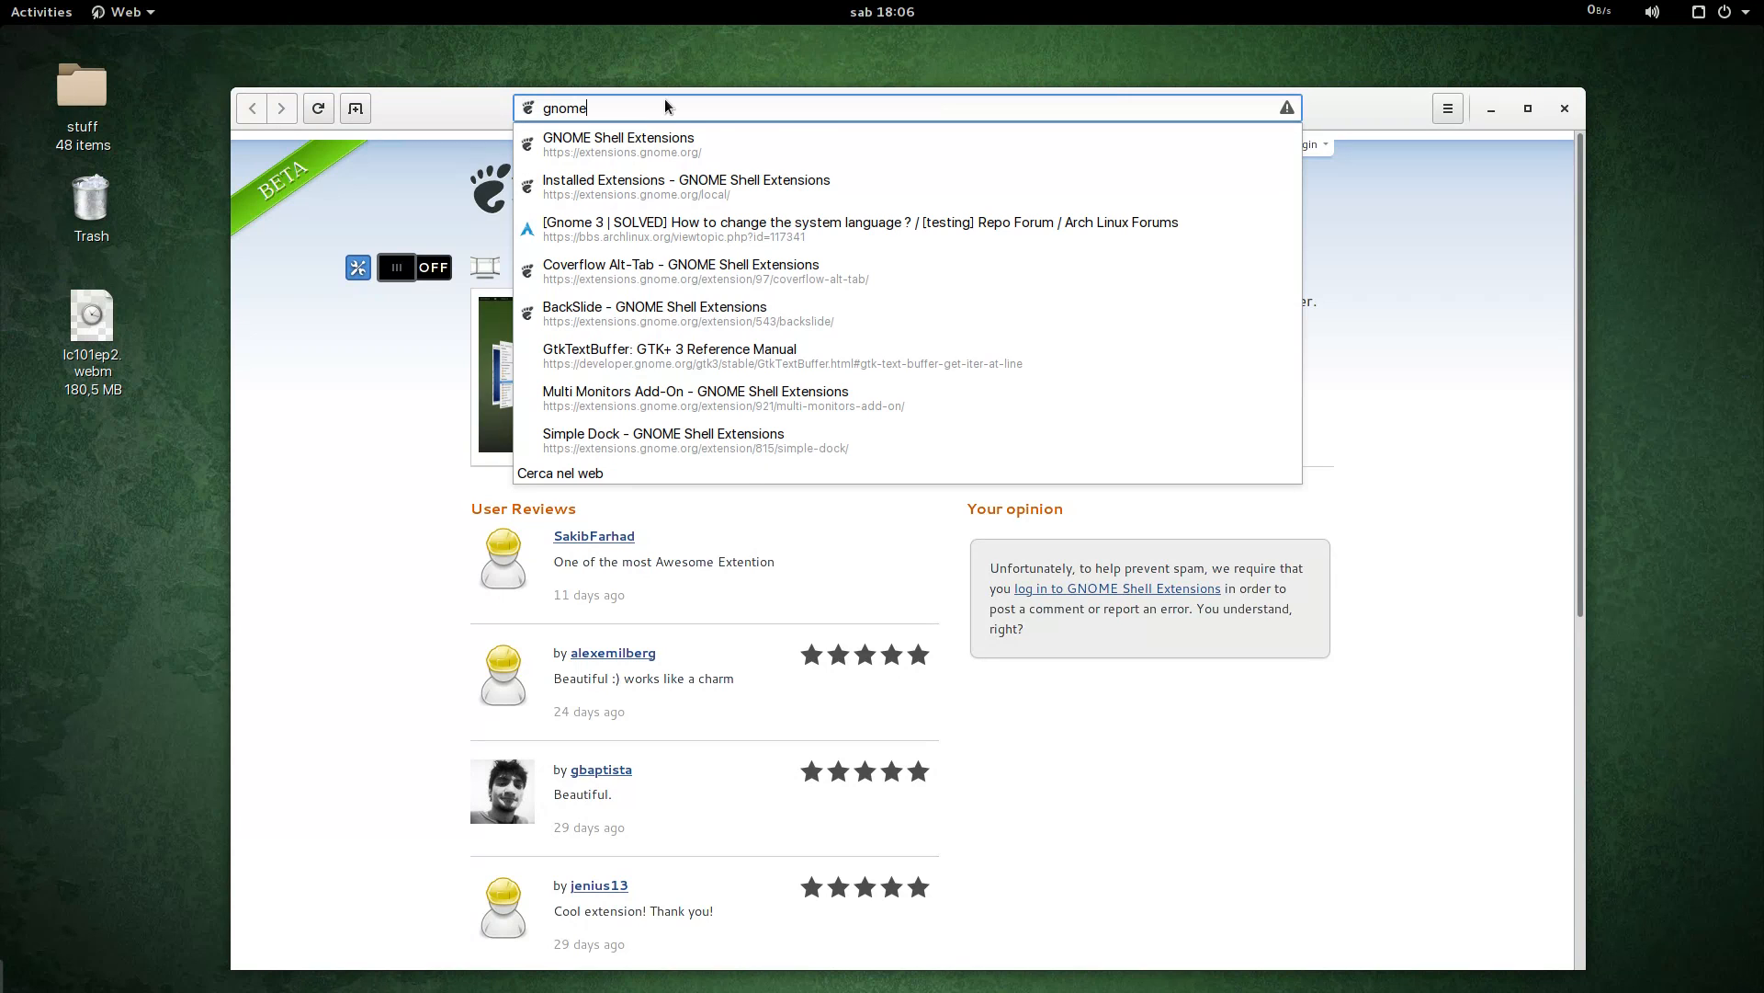
type("-")
type("loo")
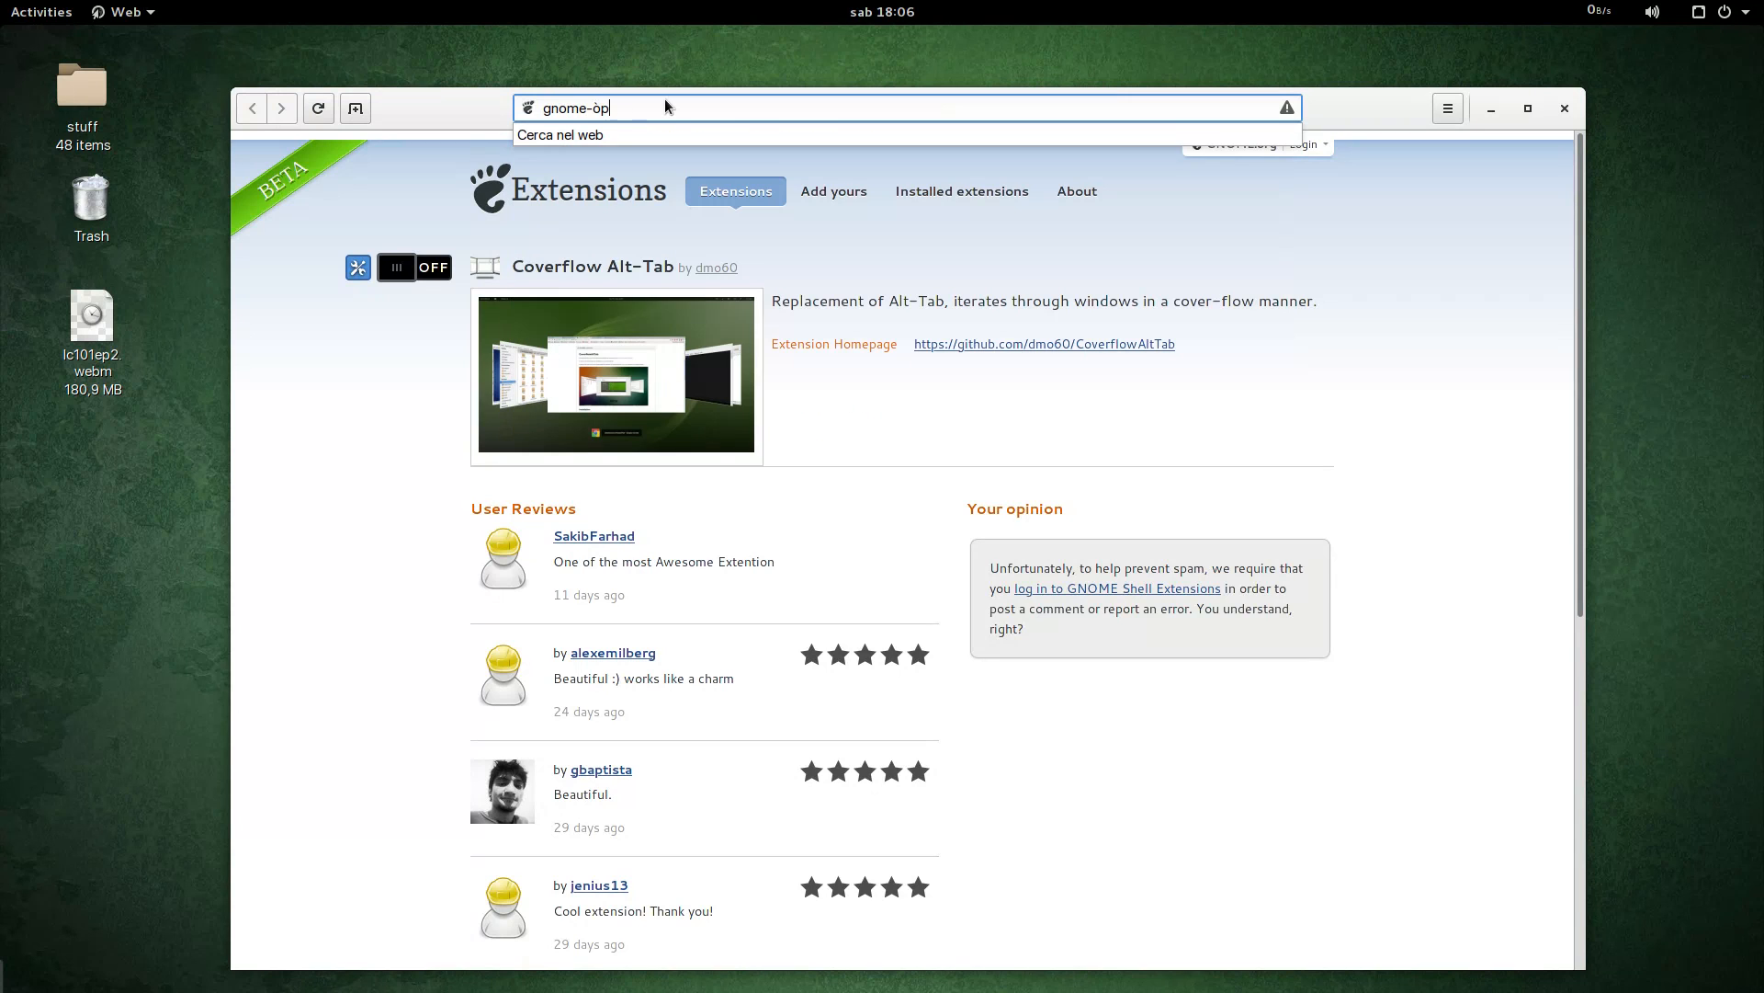
type("k.org")
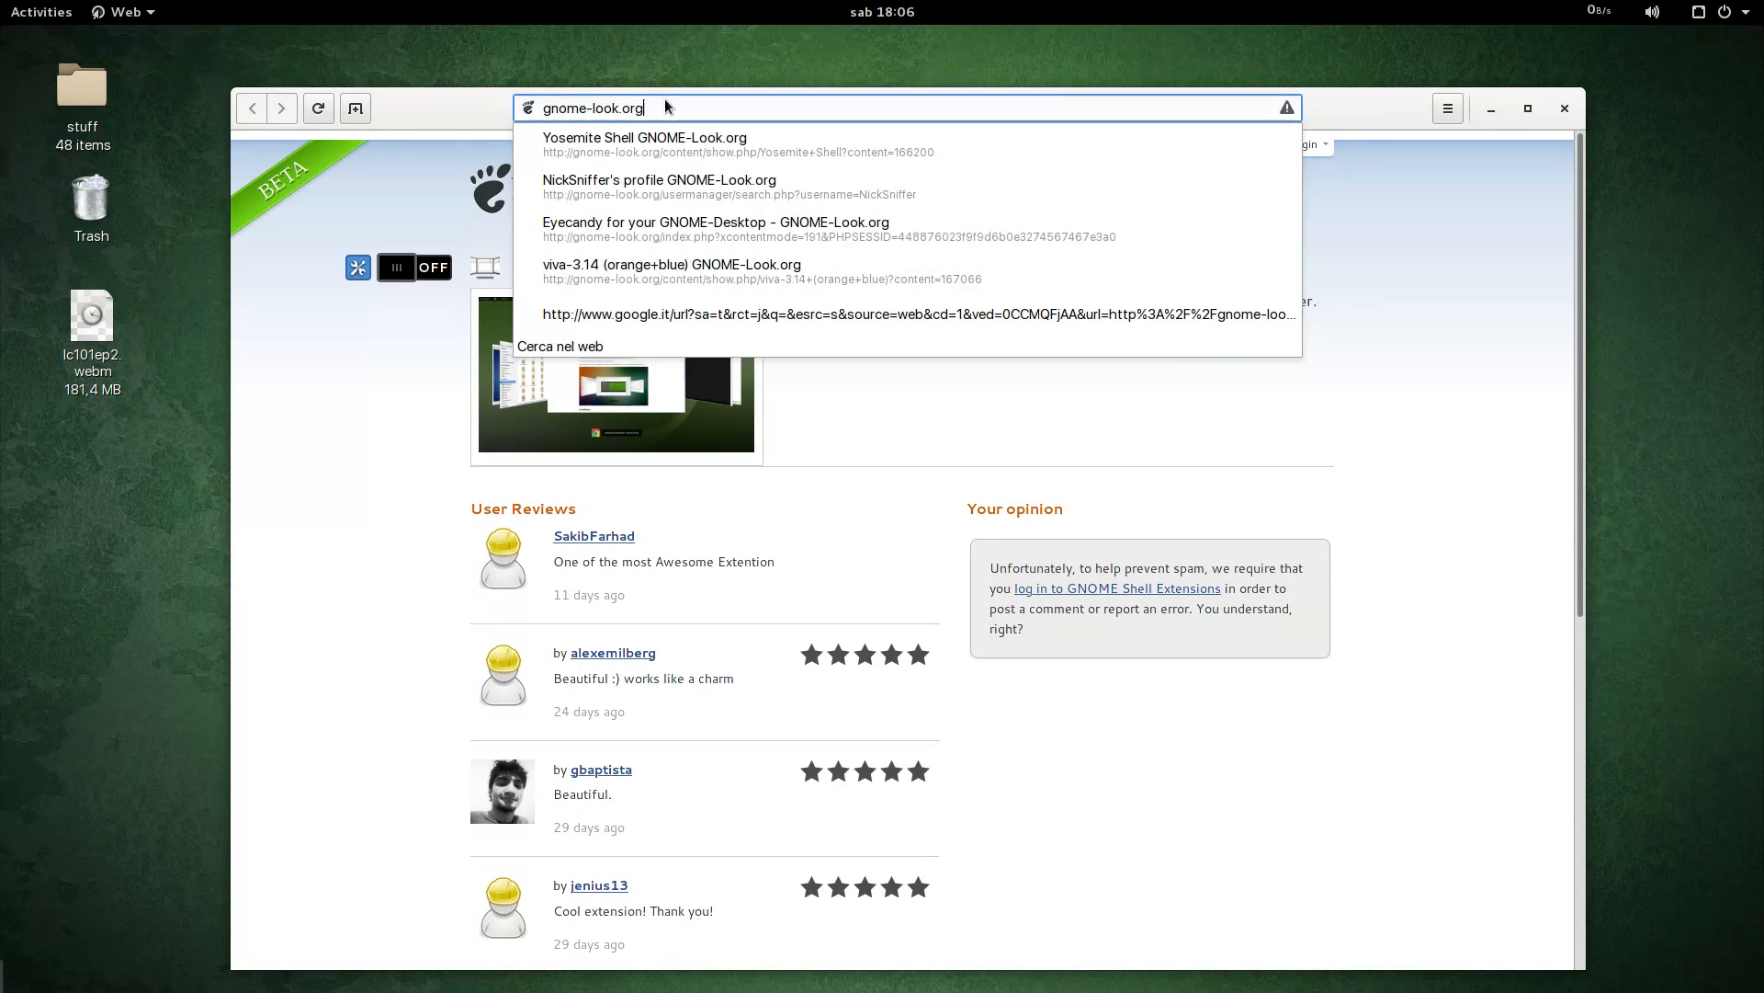
key("Return")
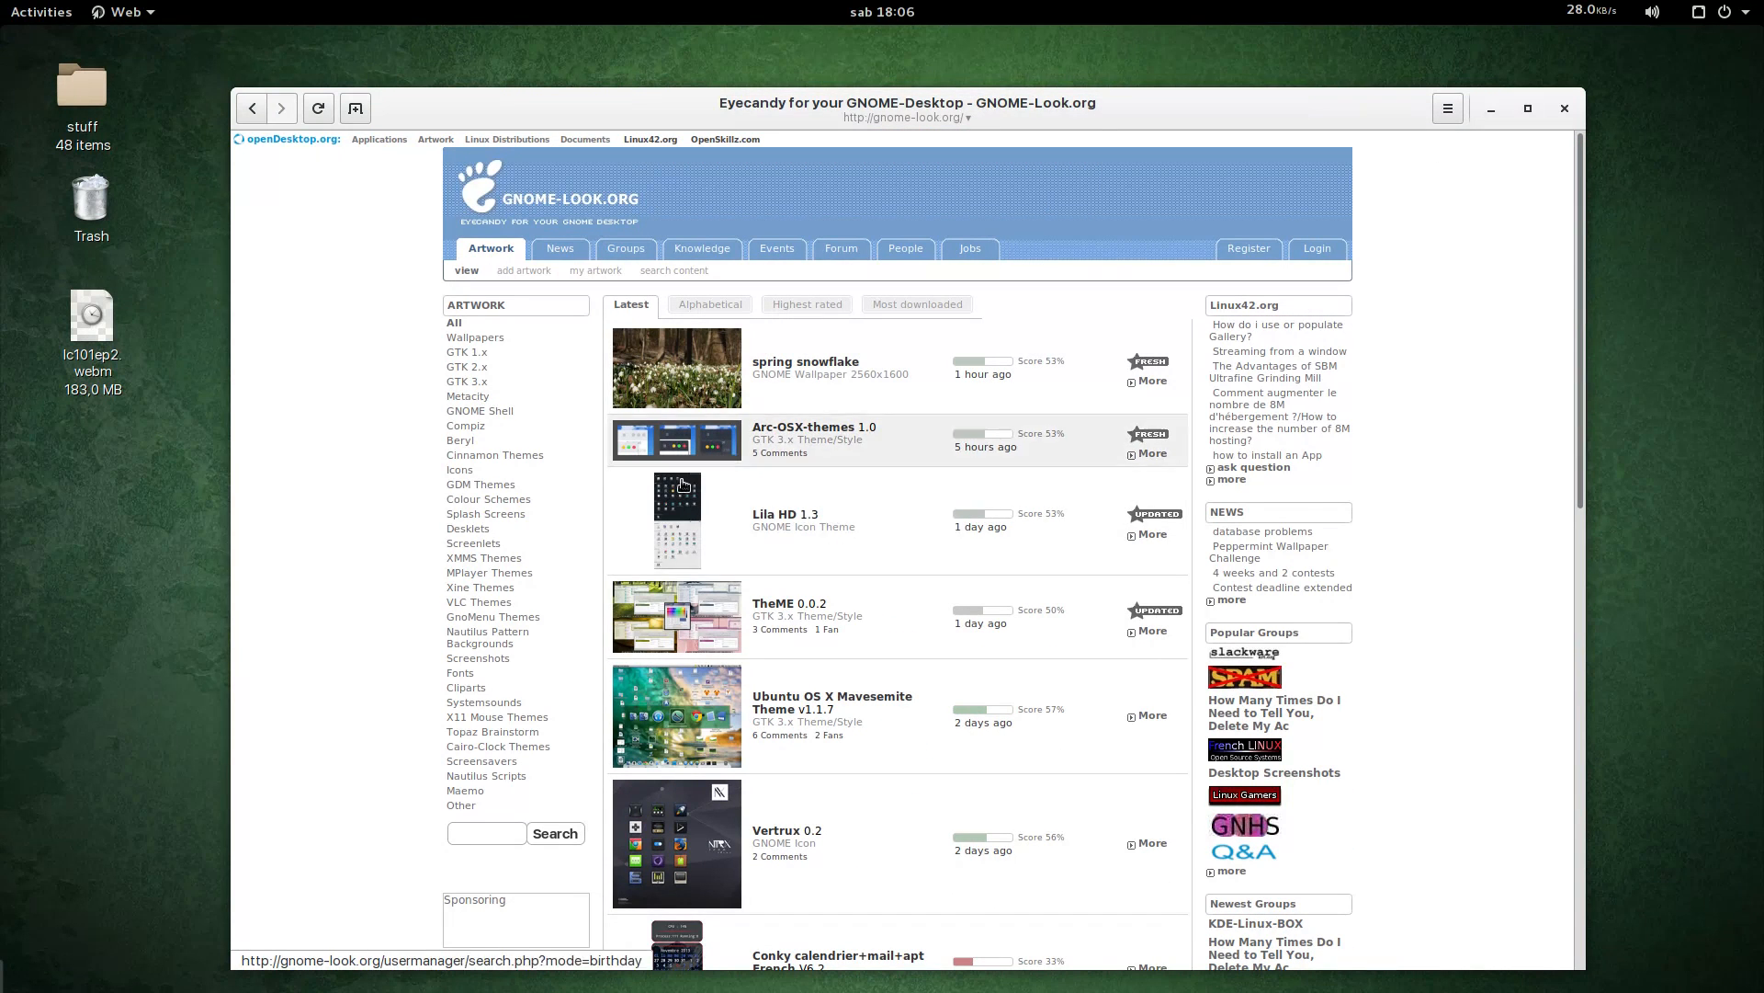
Step: Look over the GNOME-Look.org artwork categories and latest entries, and shift the browser window slightly upward
mouse_move(553, 266)
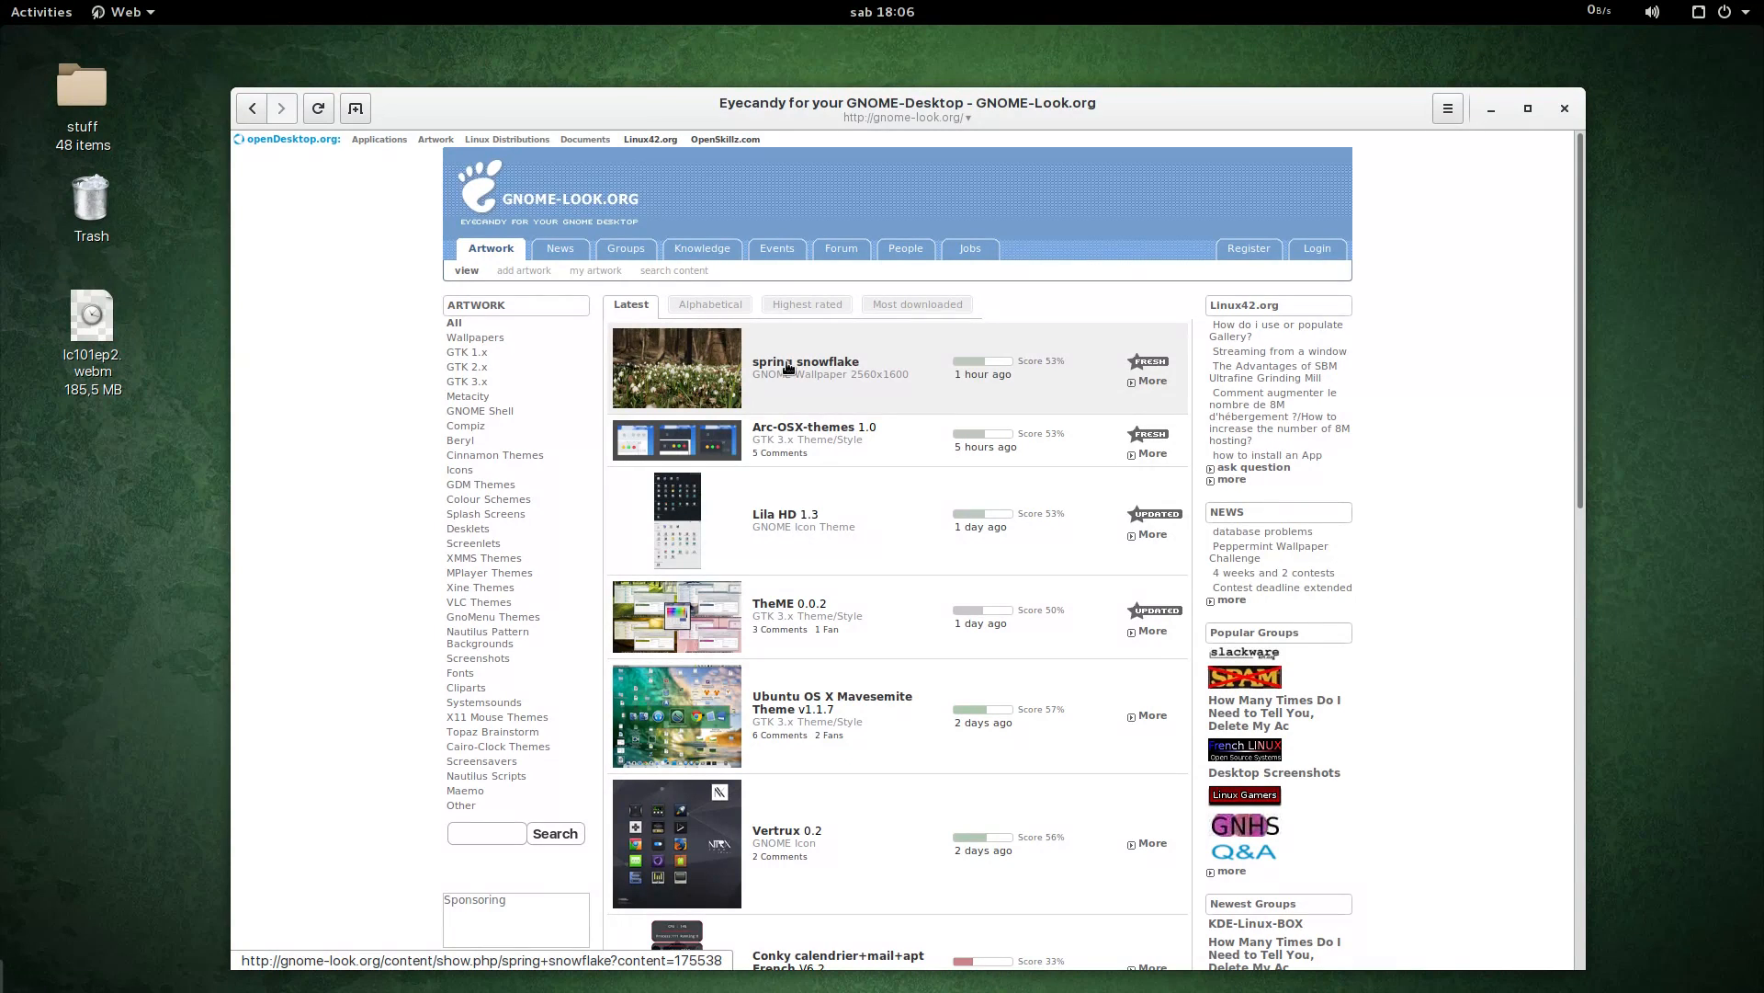
scroll(1578, 196, "down", 2)
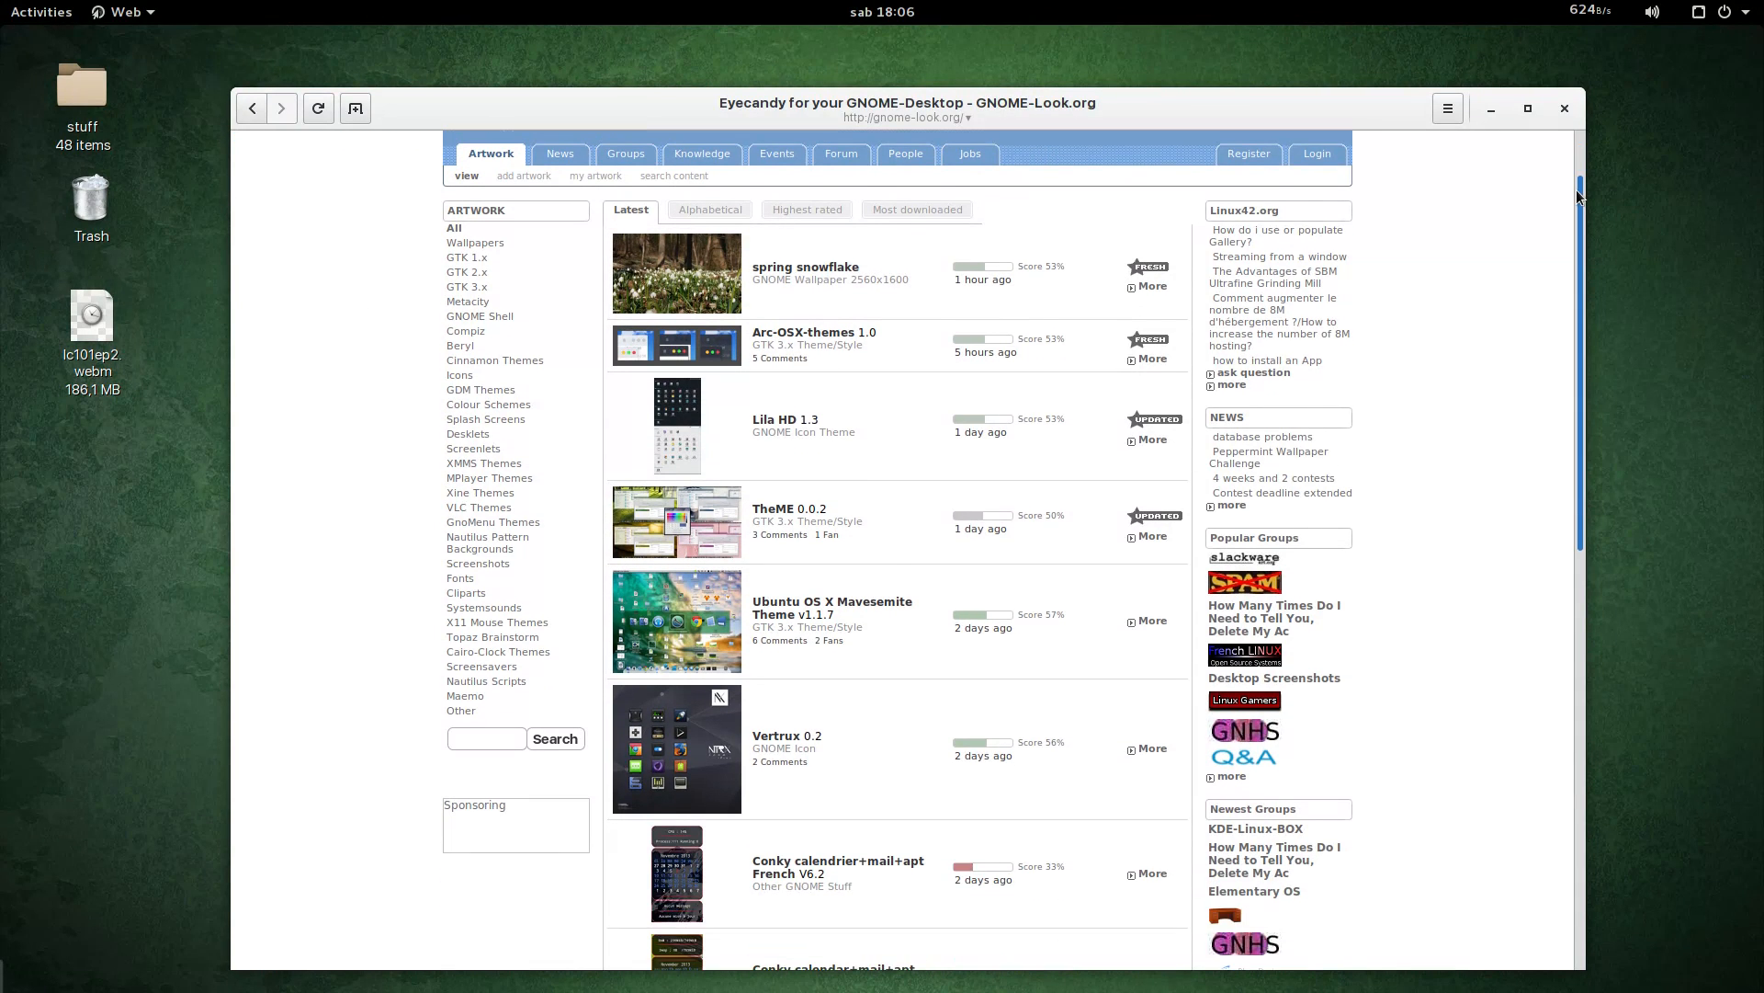
left_click_drag(1578, 193, 1597, 38)
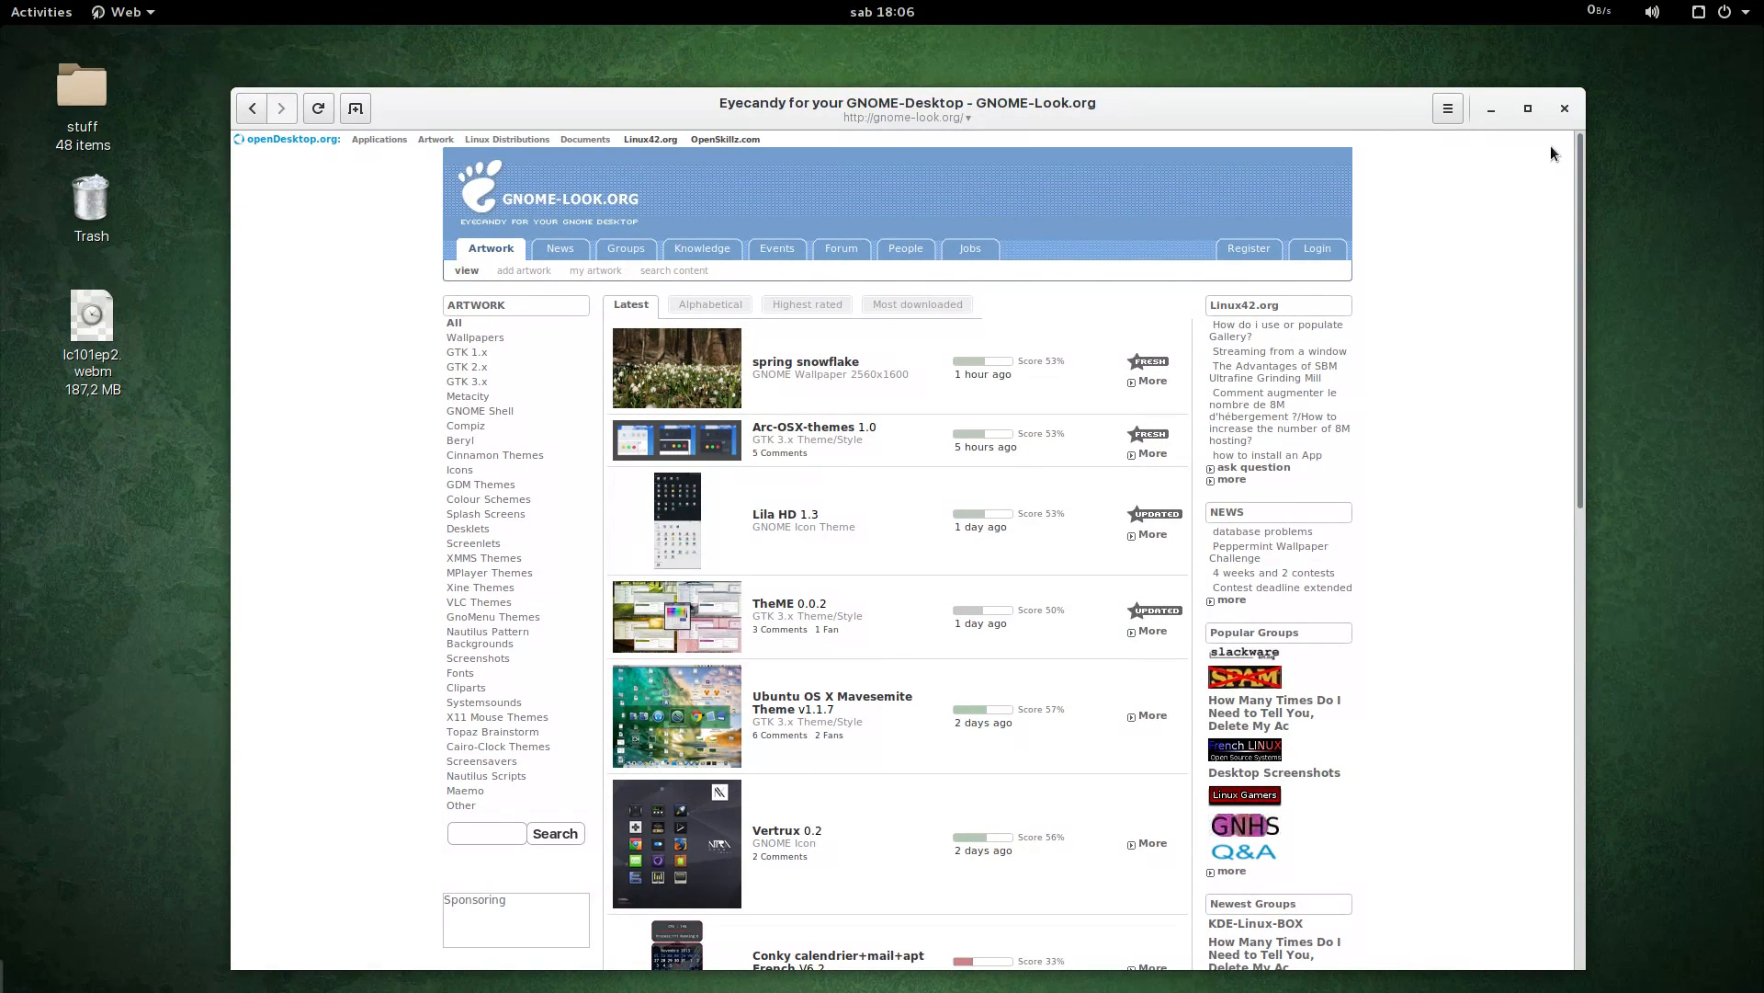
mouse_move(1578, 161)
left_mouse_down()
mouse_move(1547, 598)
mouse_move(1509, 213)
mouse_move(1562, 236)
mouse_move(1582, 163)
left_mouse_up()
left_click_drag(512, 109, 500, 80)
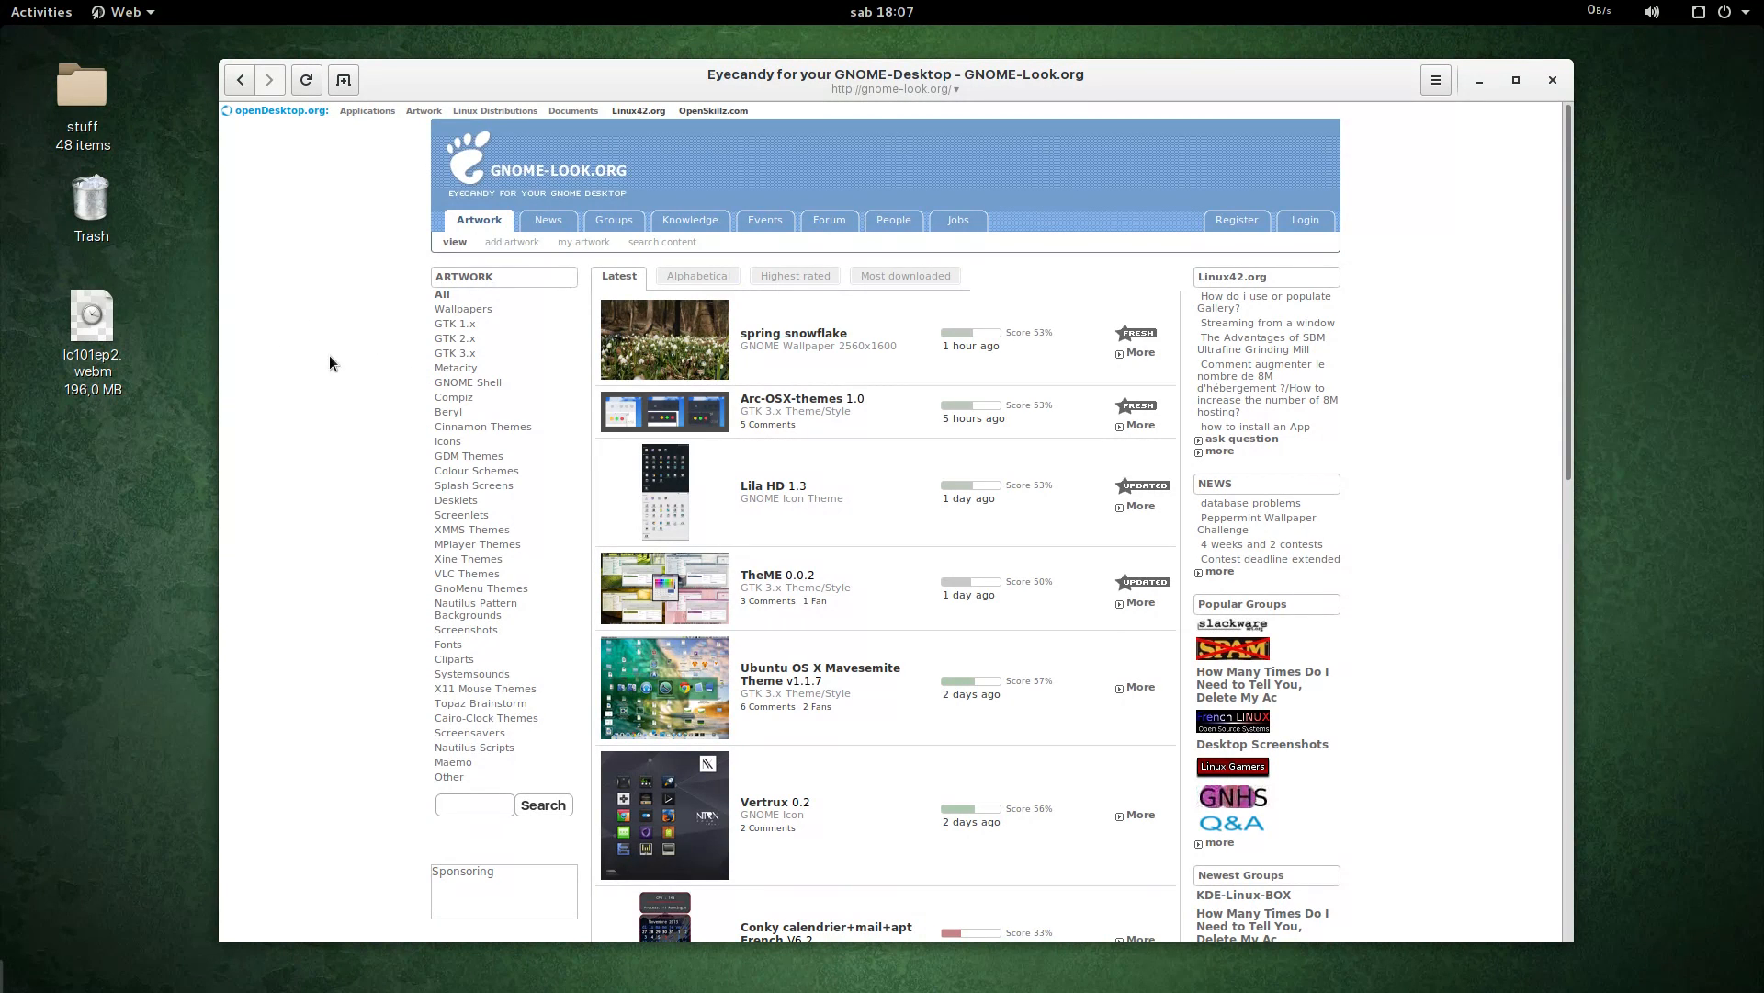
Step: Open the Arc-OSX-themes page from the GTK 3.x category in a separate tab and view its enlarged preview image
left_click(477, 362)
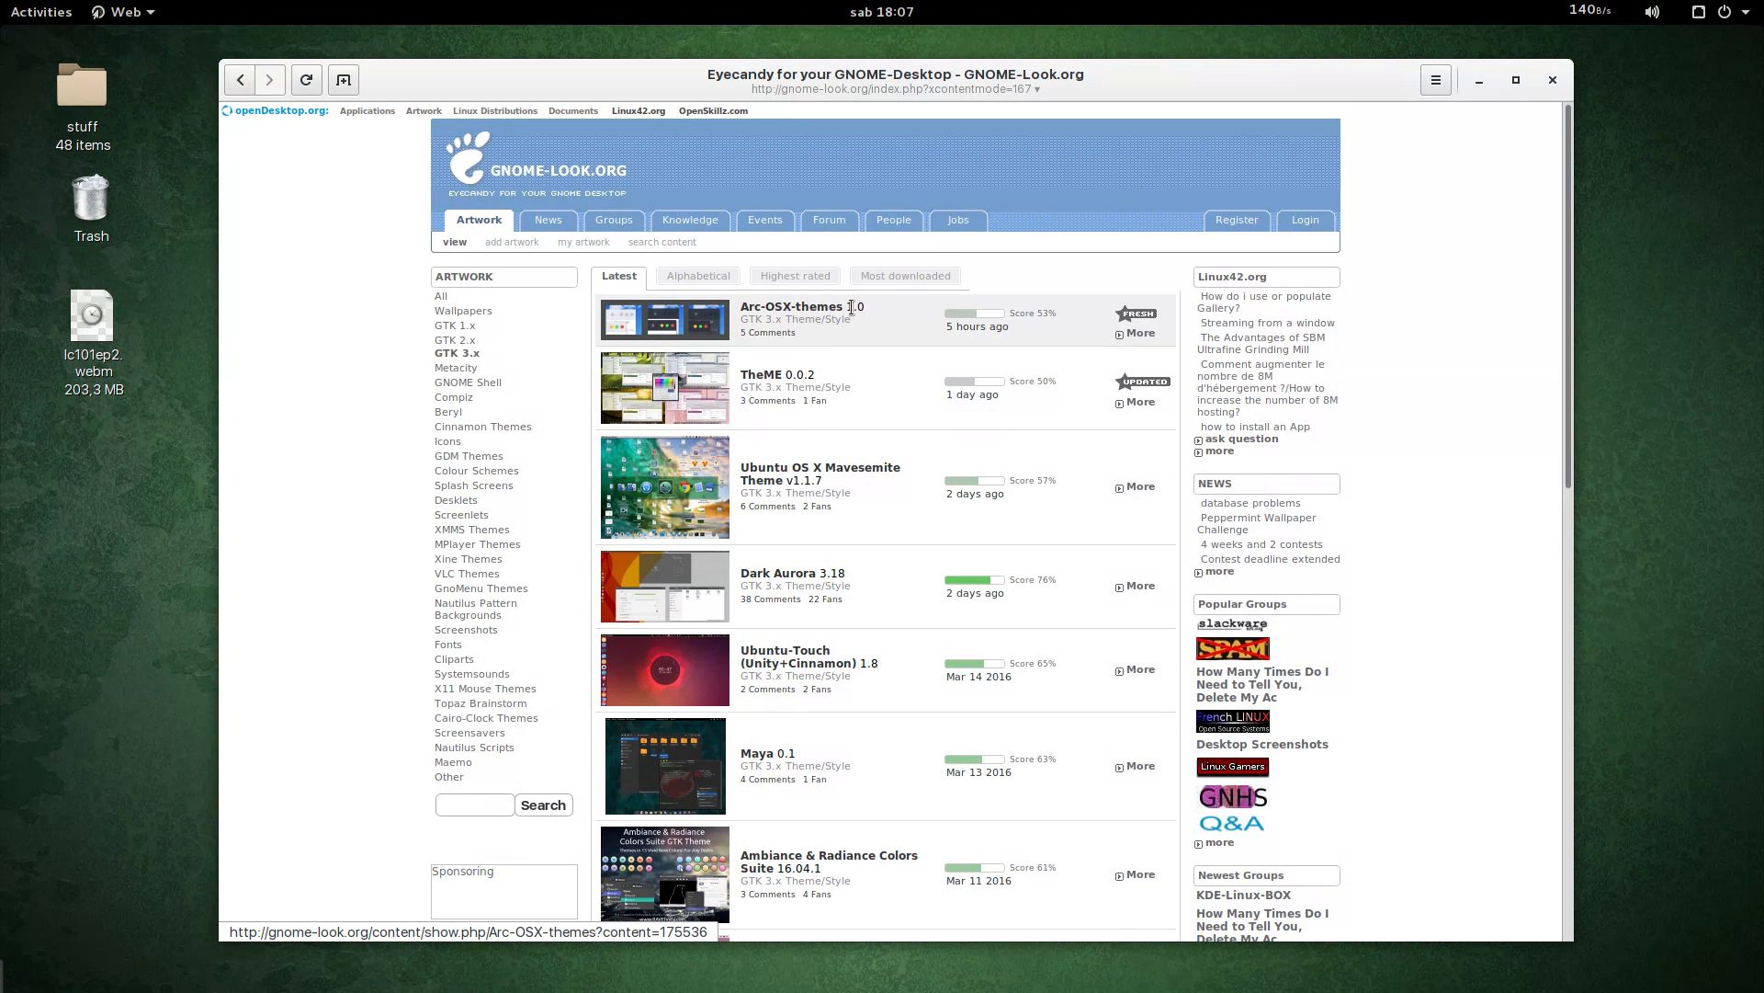
middle_click(680, 324)
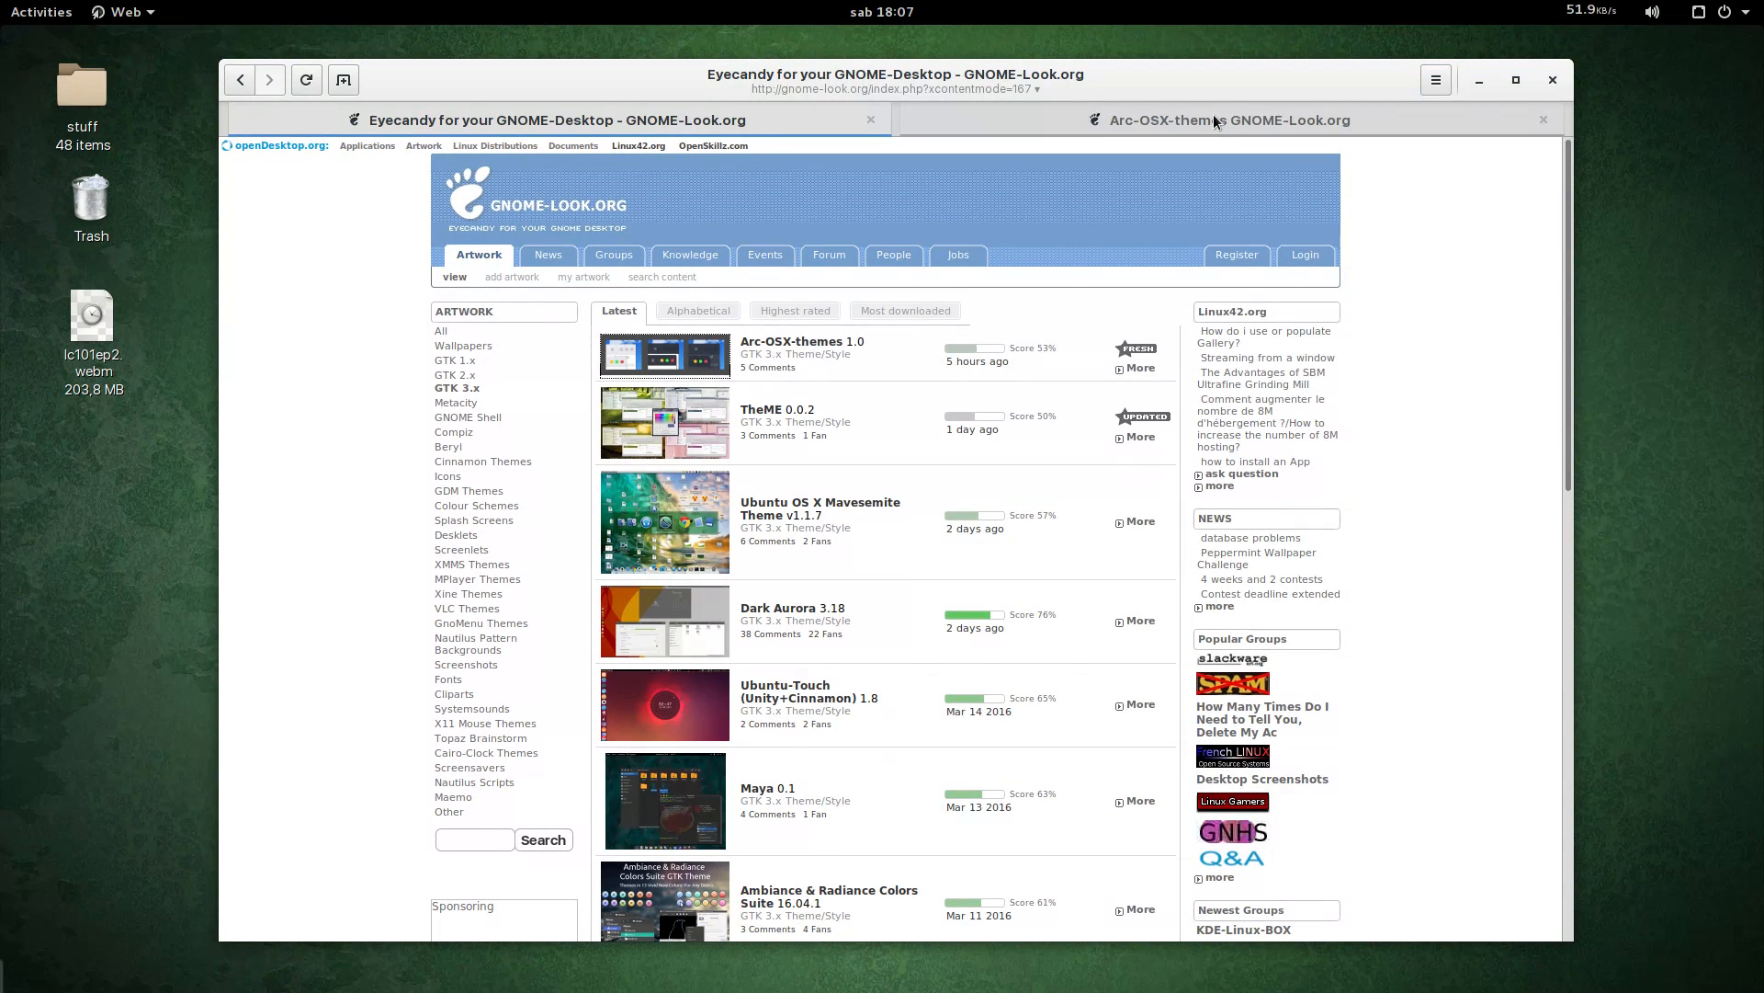
left_click(648, 409)
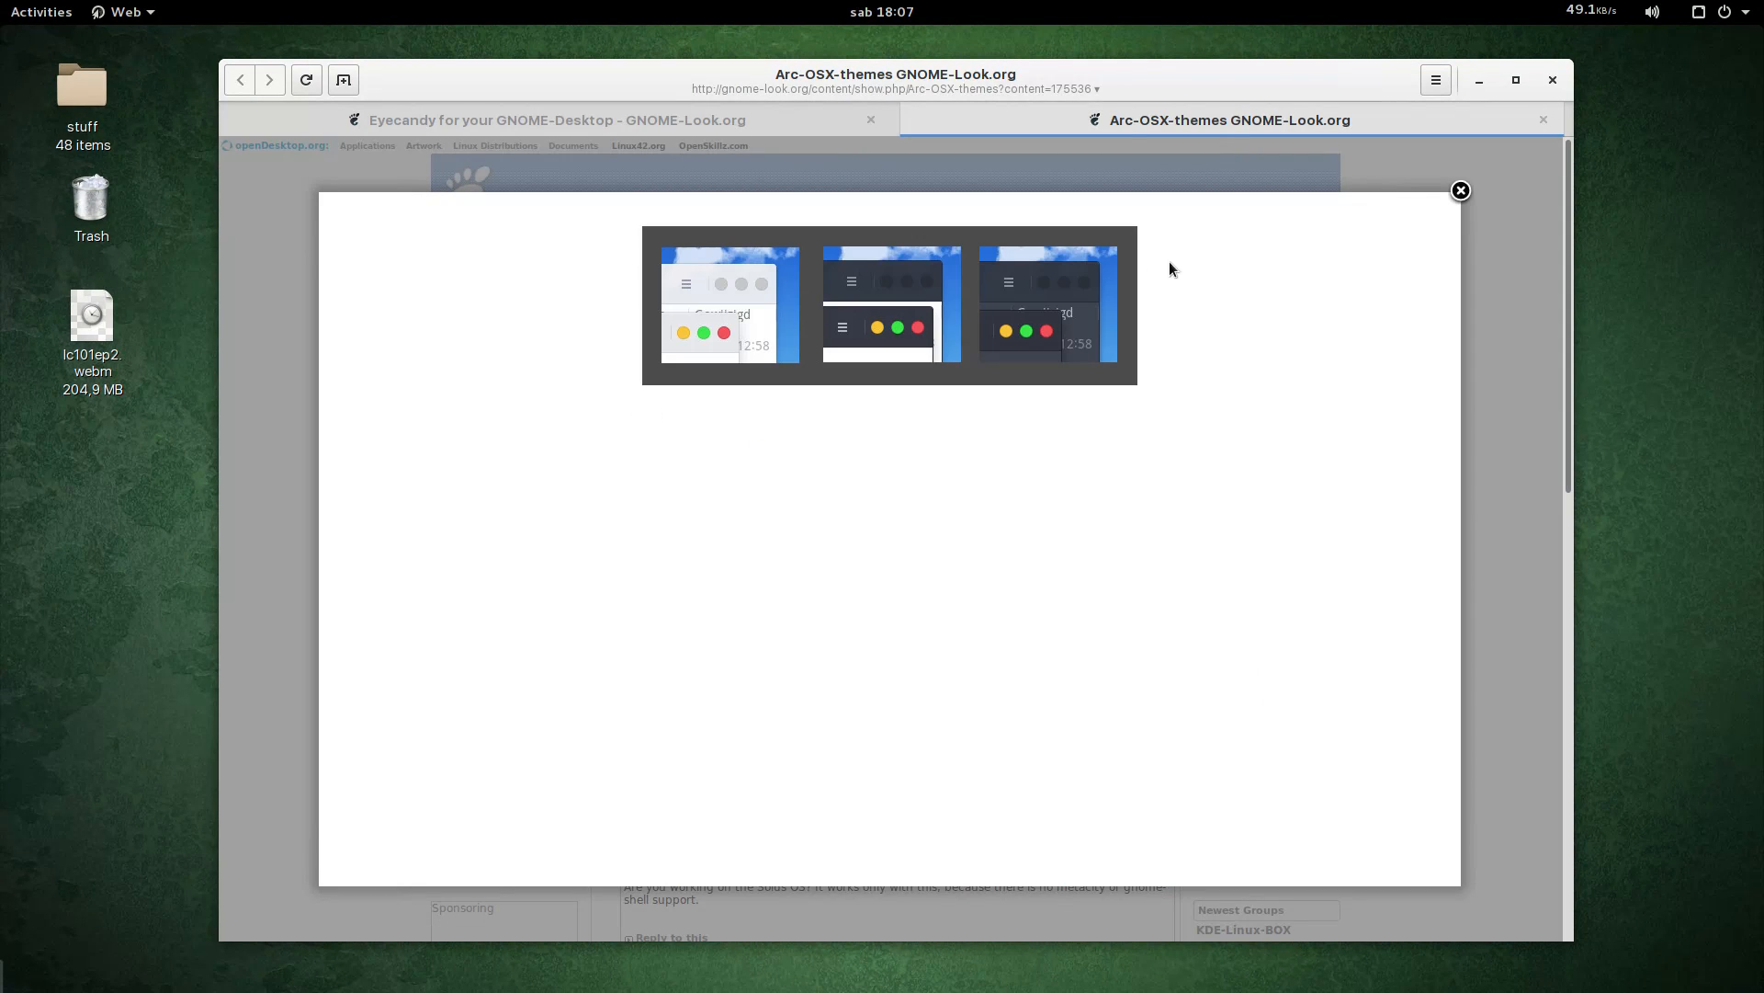
left_click(1460, 192)
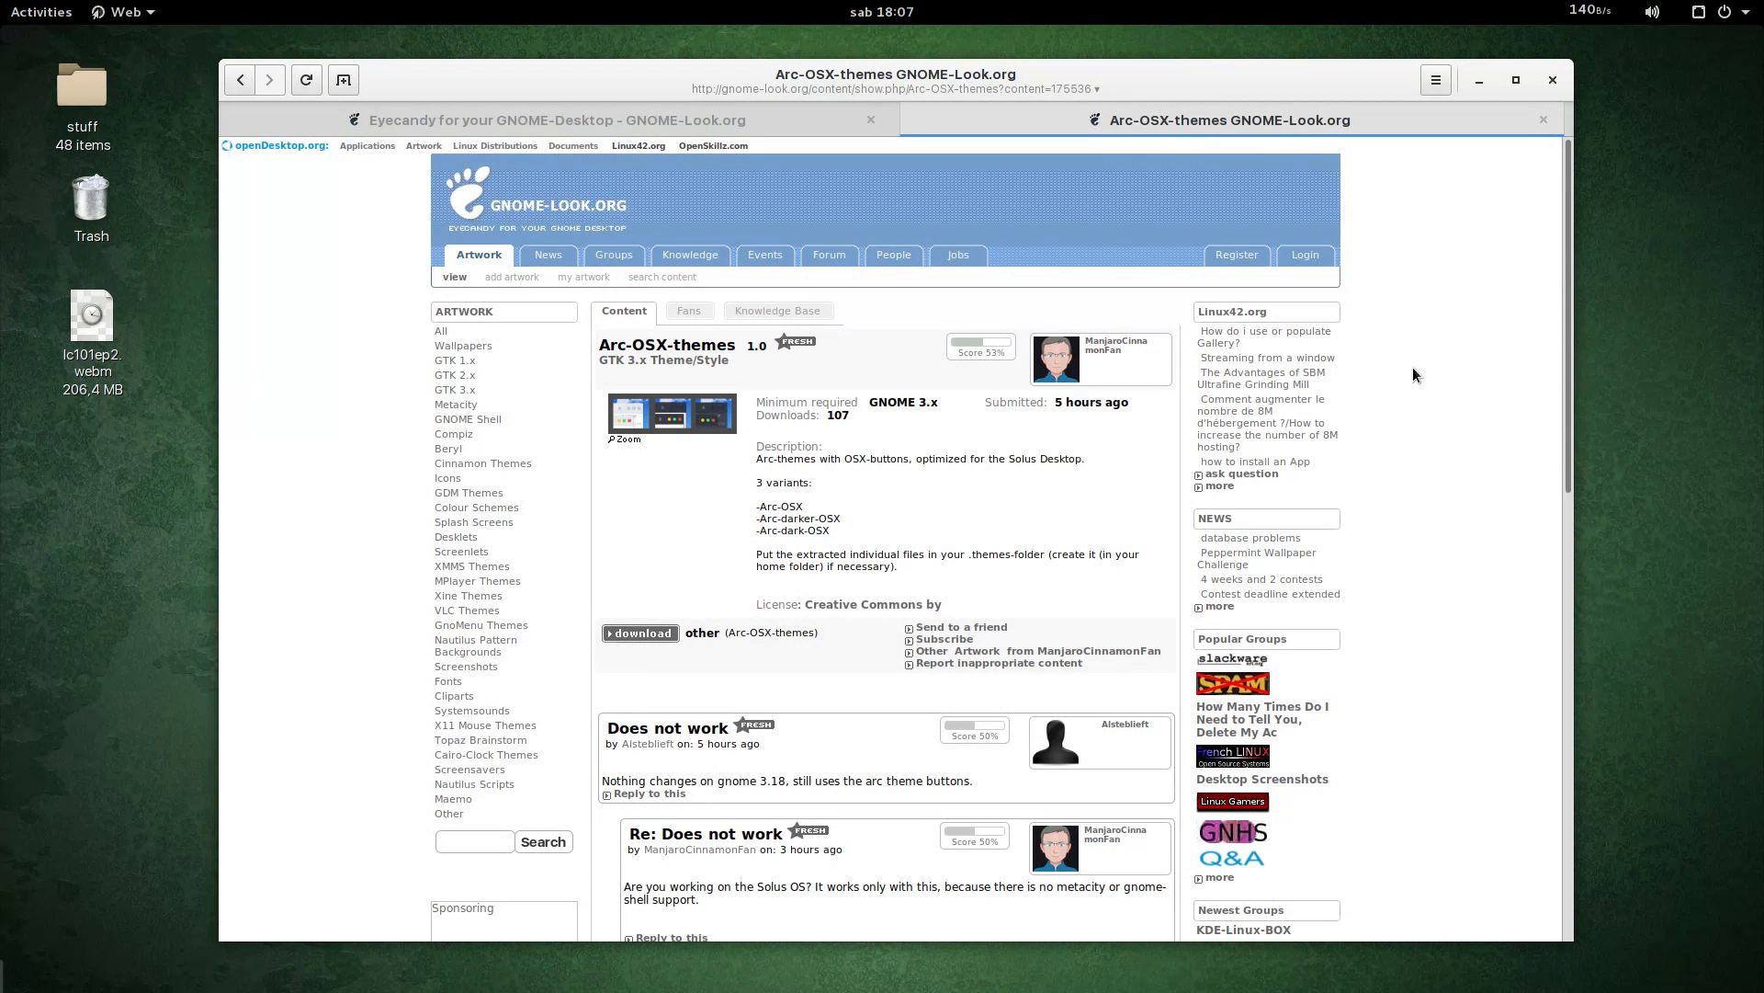
Step: Download the Arc-OSX-themes archive and show the finished download in its containing folder
left_click(631, 634)
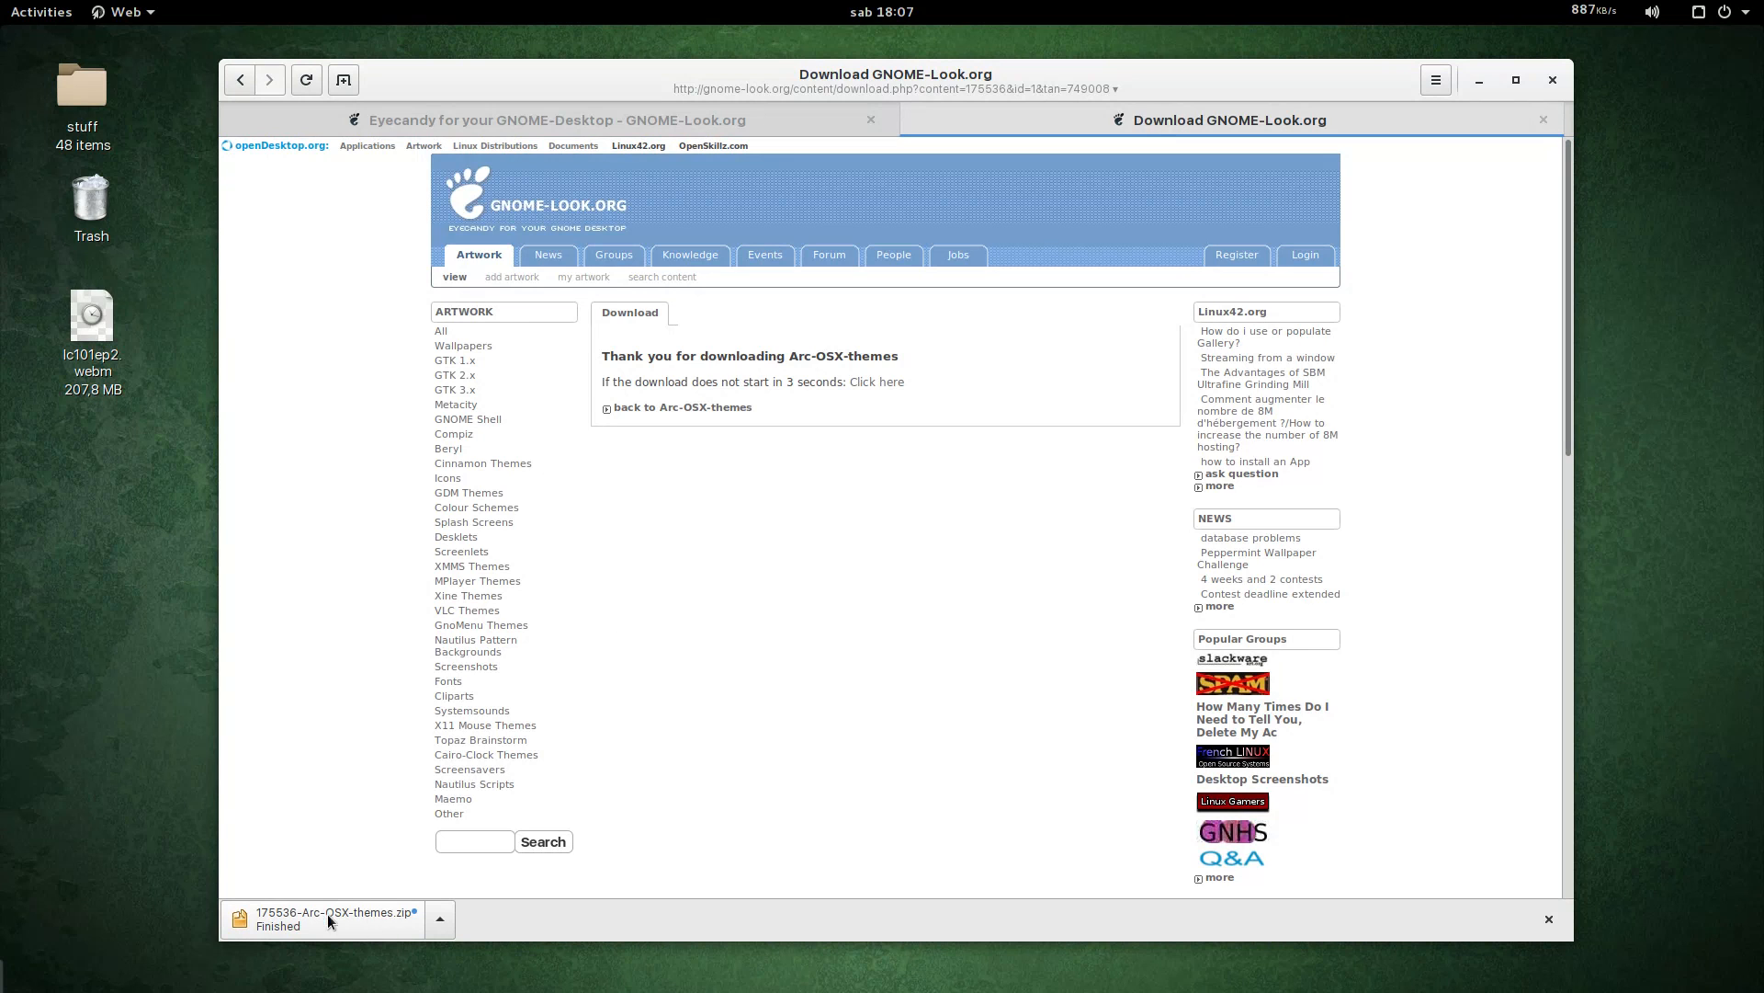
left_click(441, 917)
left_click(404, 887)
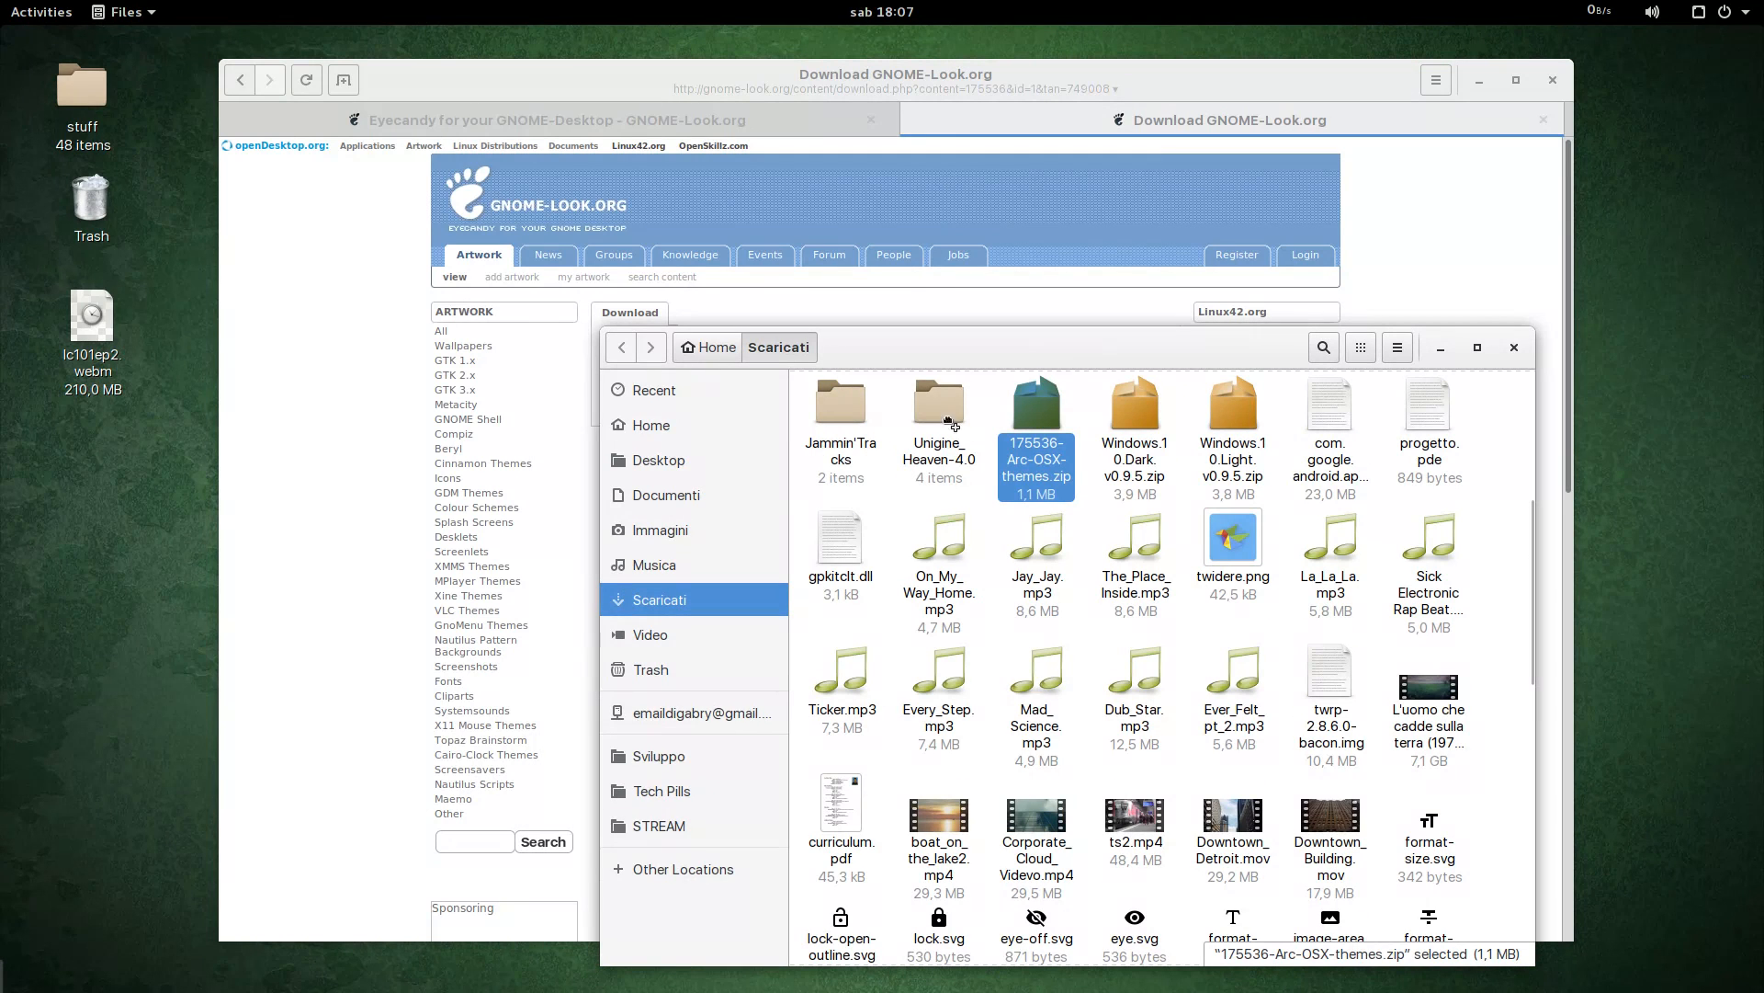
Step: Move 175536-Arc-OSX-themes.zip from the Scaricati folder to the desktop, and clear away the file manager and browser windows
left_click_drag(951, 425, 63, 402)
left_click_drag(159, 518, 160, 519)
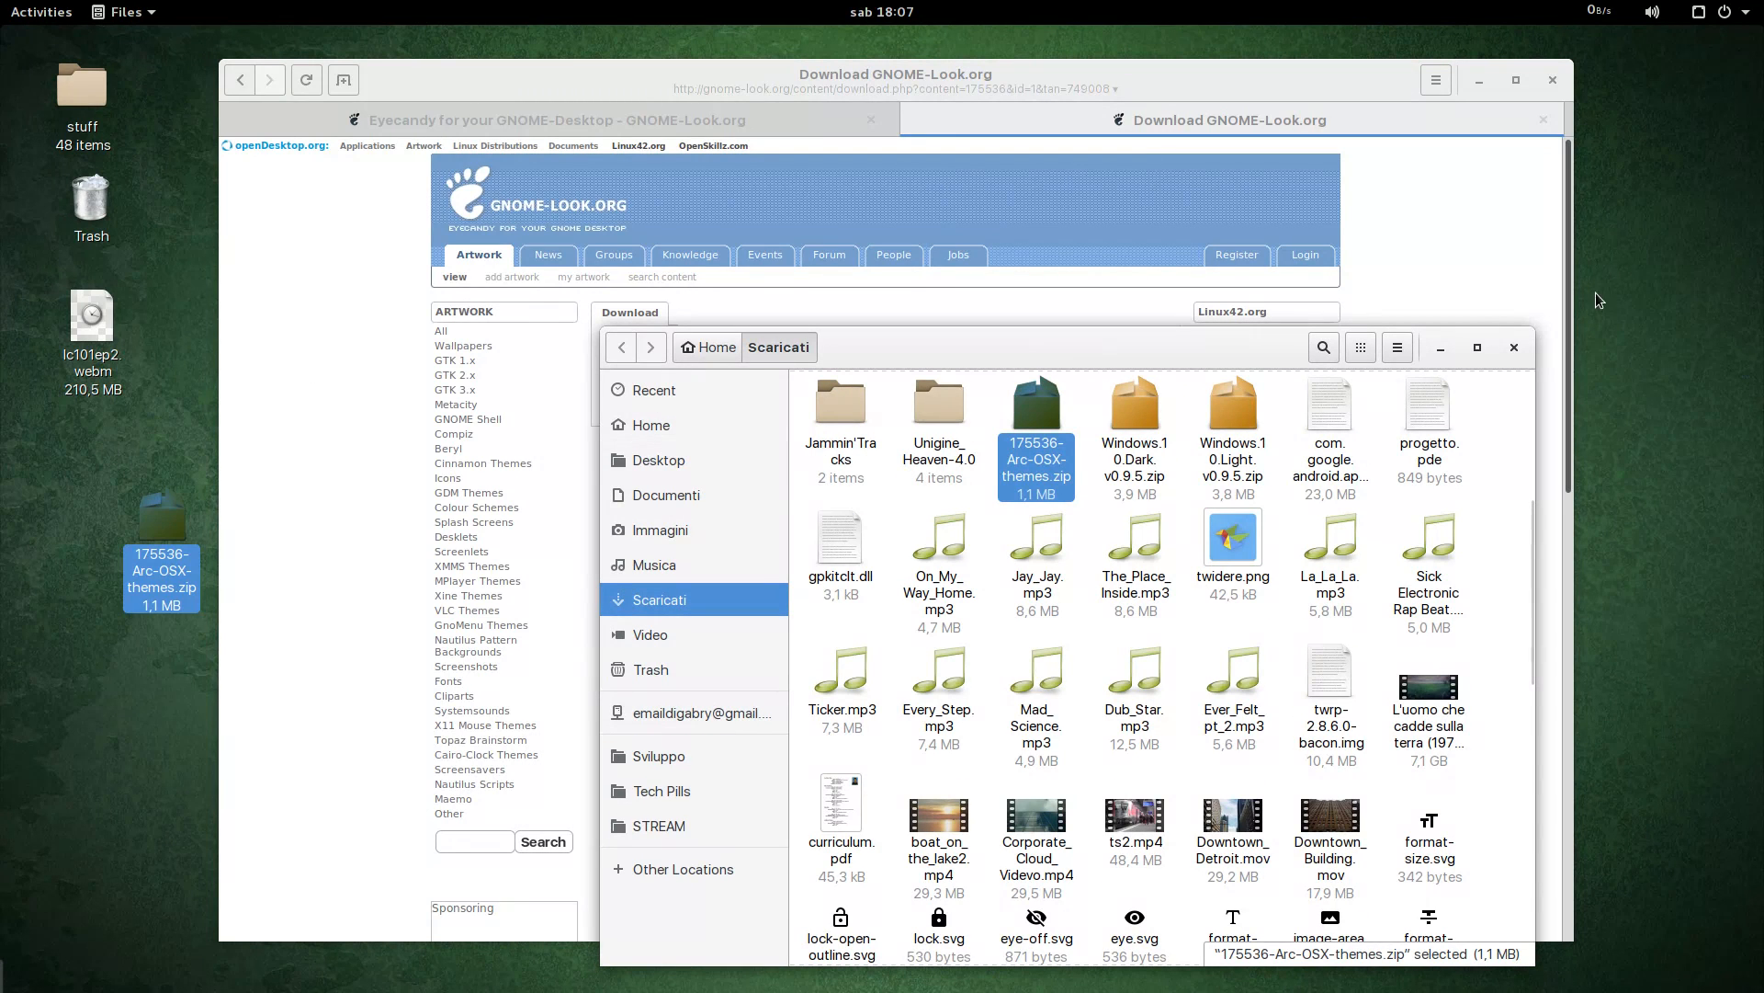
left_click(1513, 346)
left_click(1478, 79)
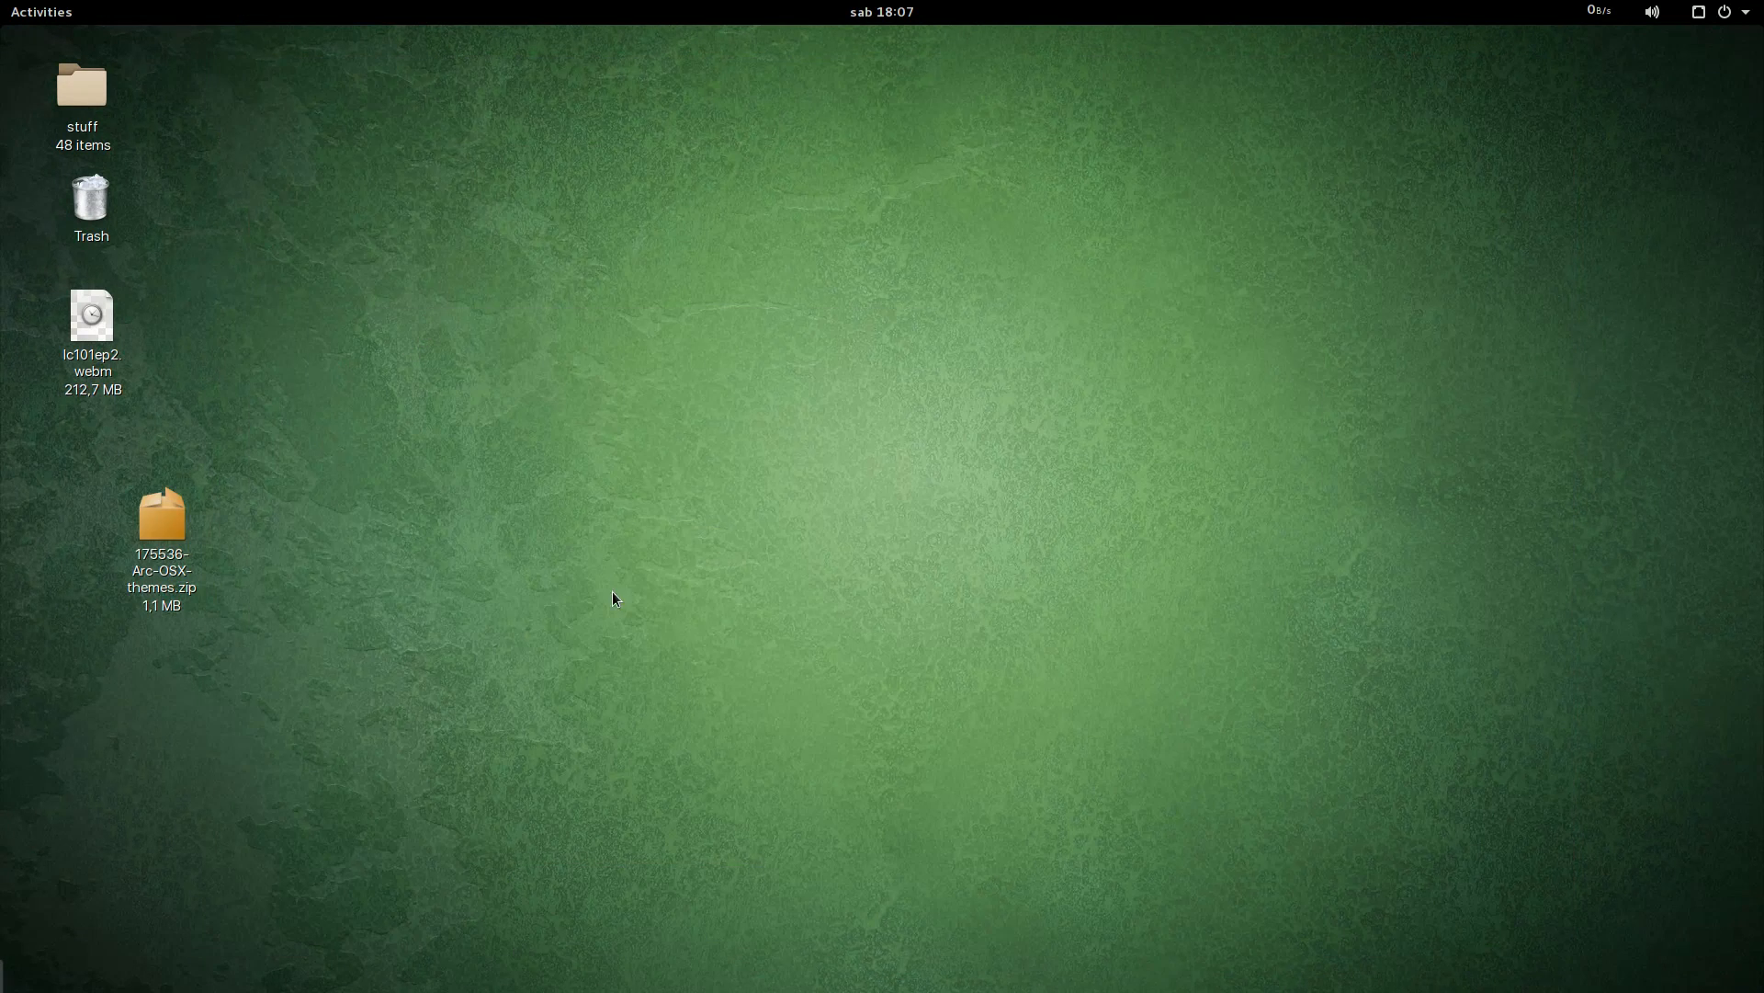
Step: Extract 175536-Arc-OSX-themes.zip on the desktop and place the extracted Arc-OSX-themes folder near the archive
left_click_drag(161, 519, 816, 230)
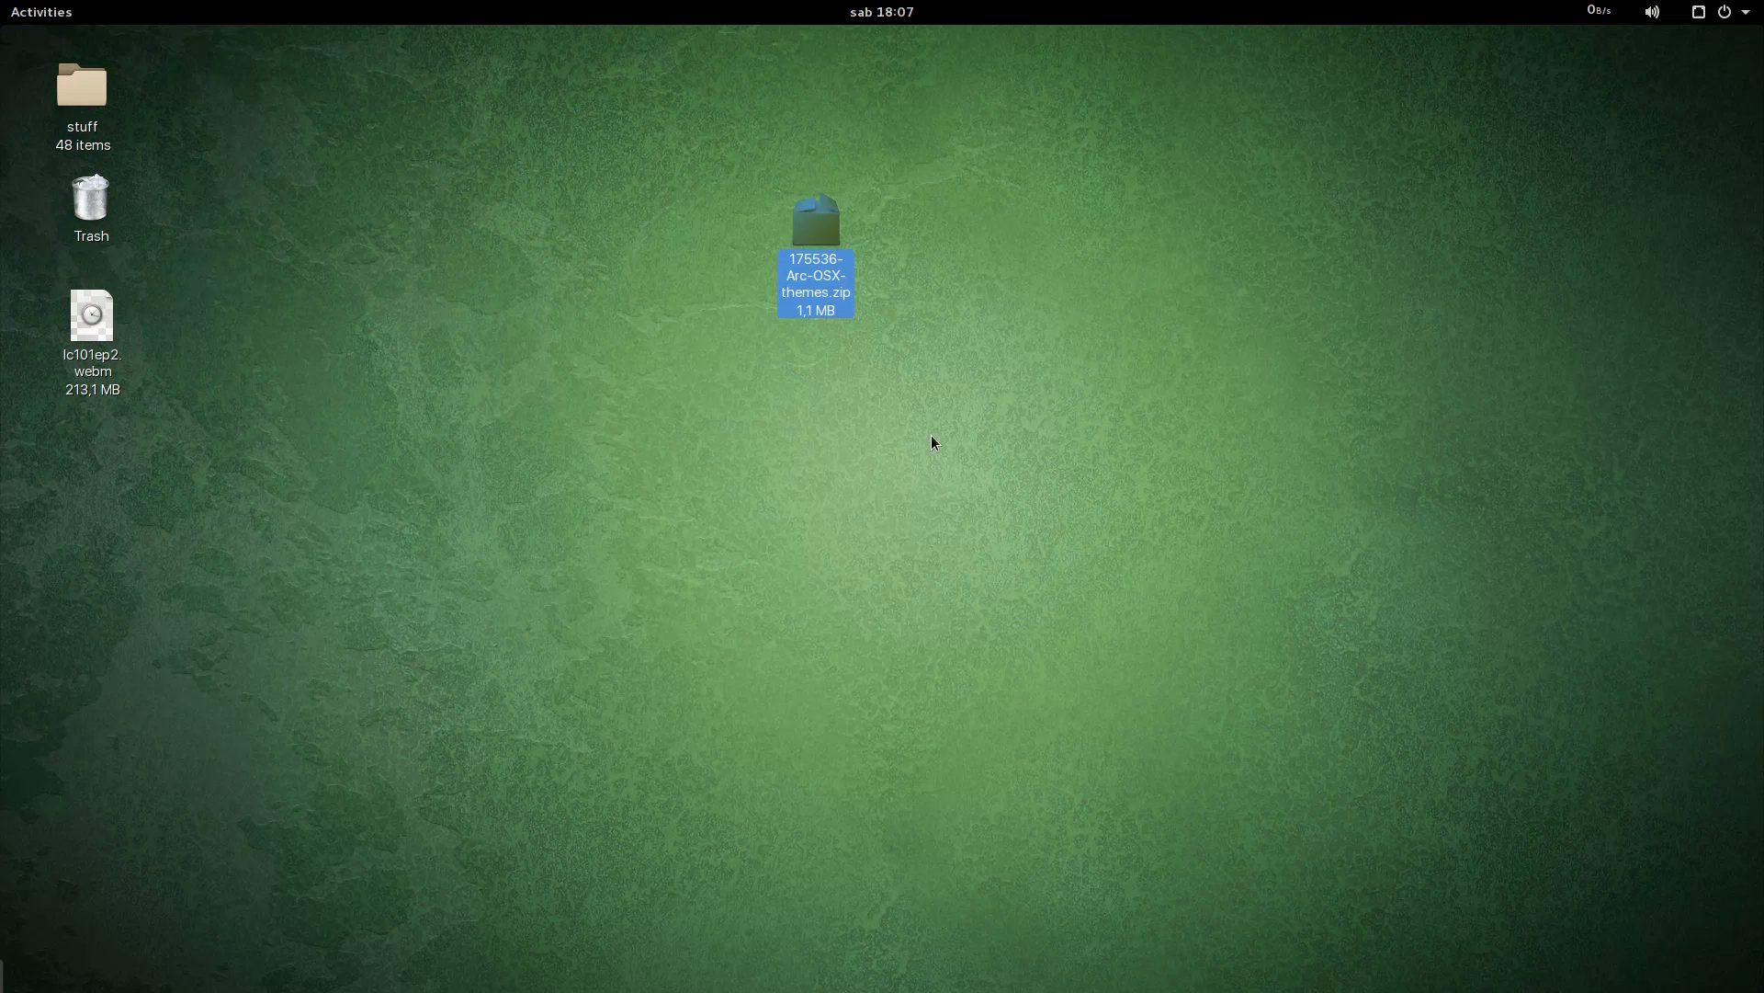
right_click(817, 224)
left_click(917, 511)
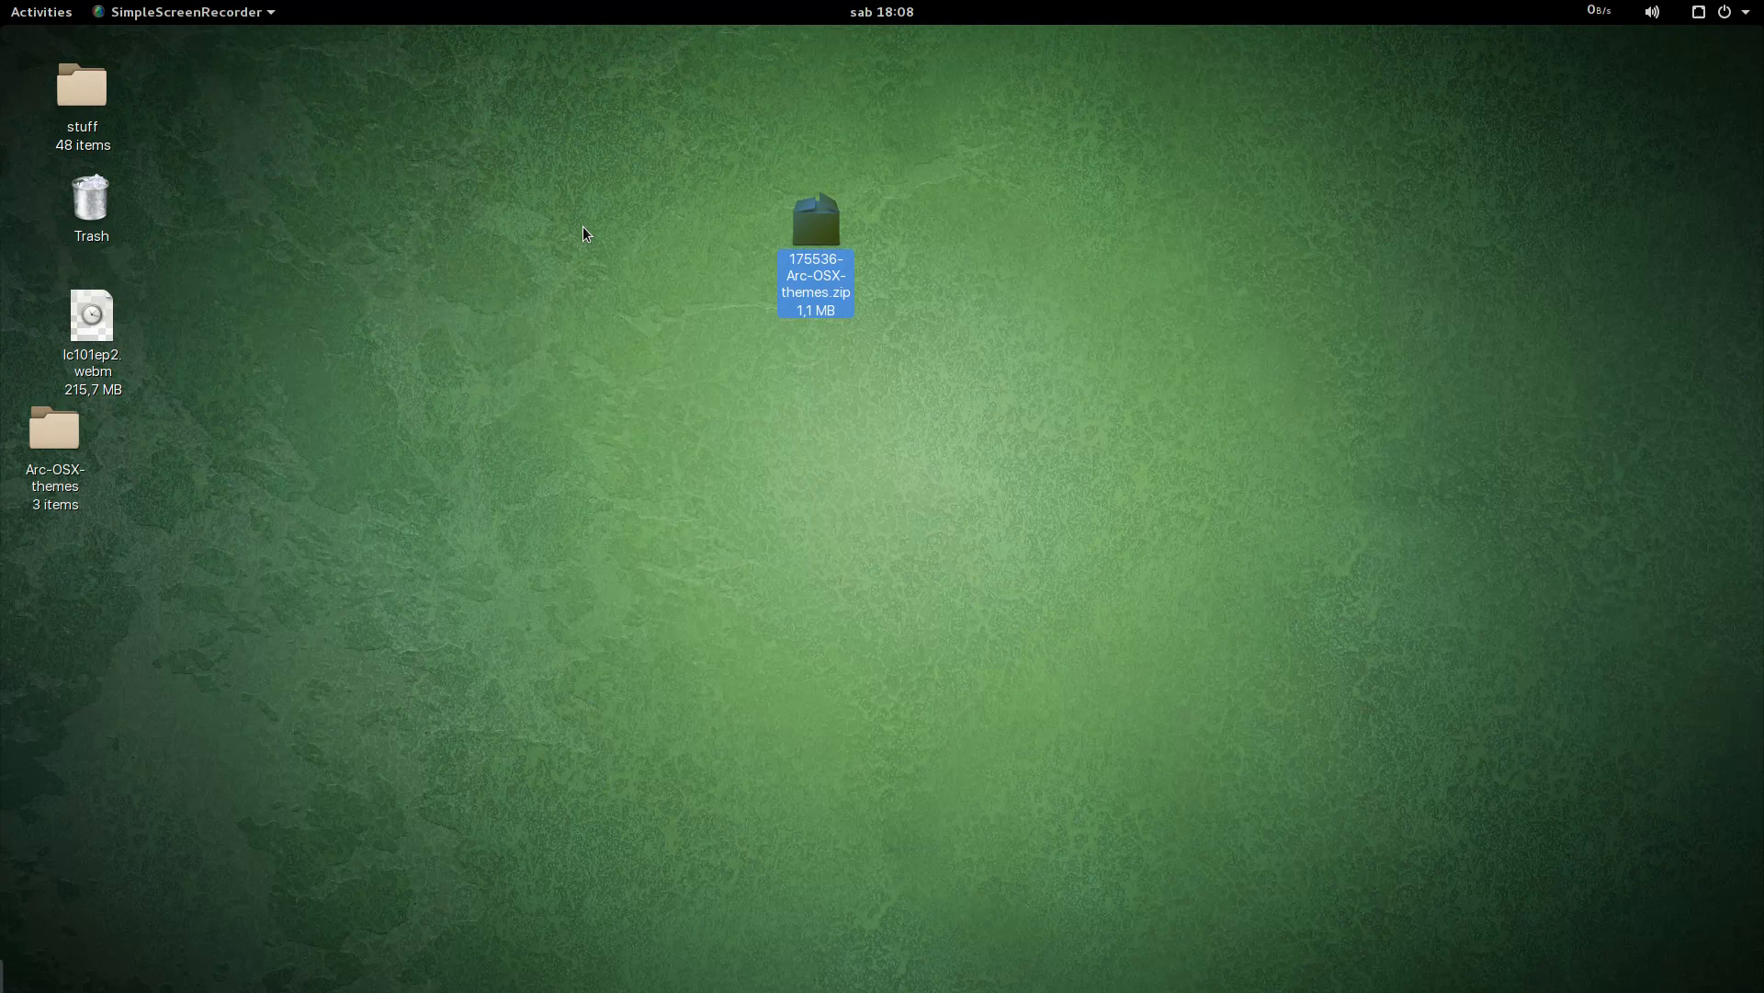
left_click_drag(50, 430, 947, 377)
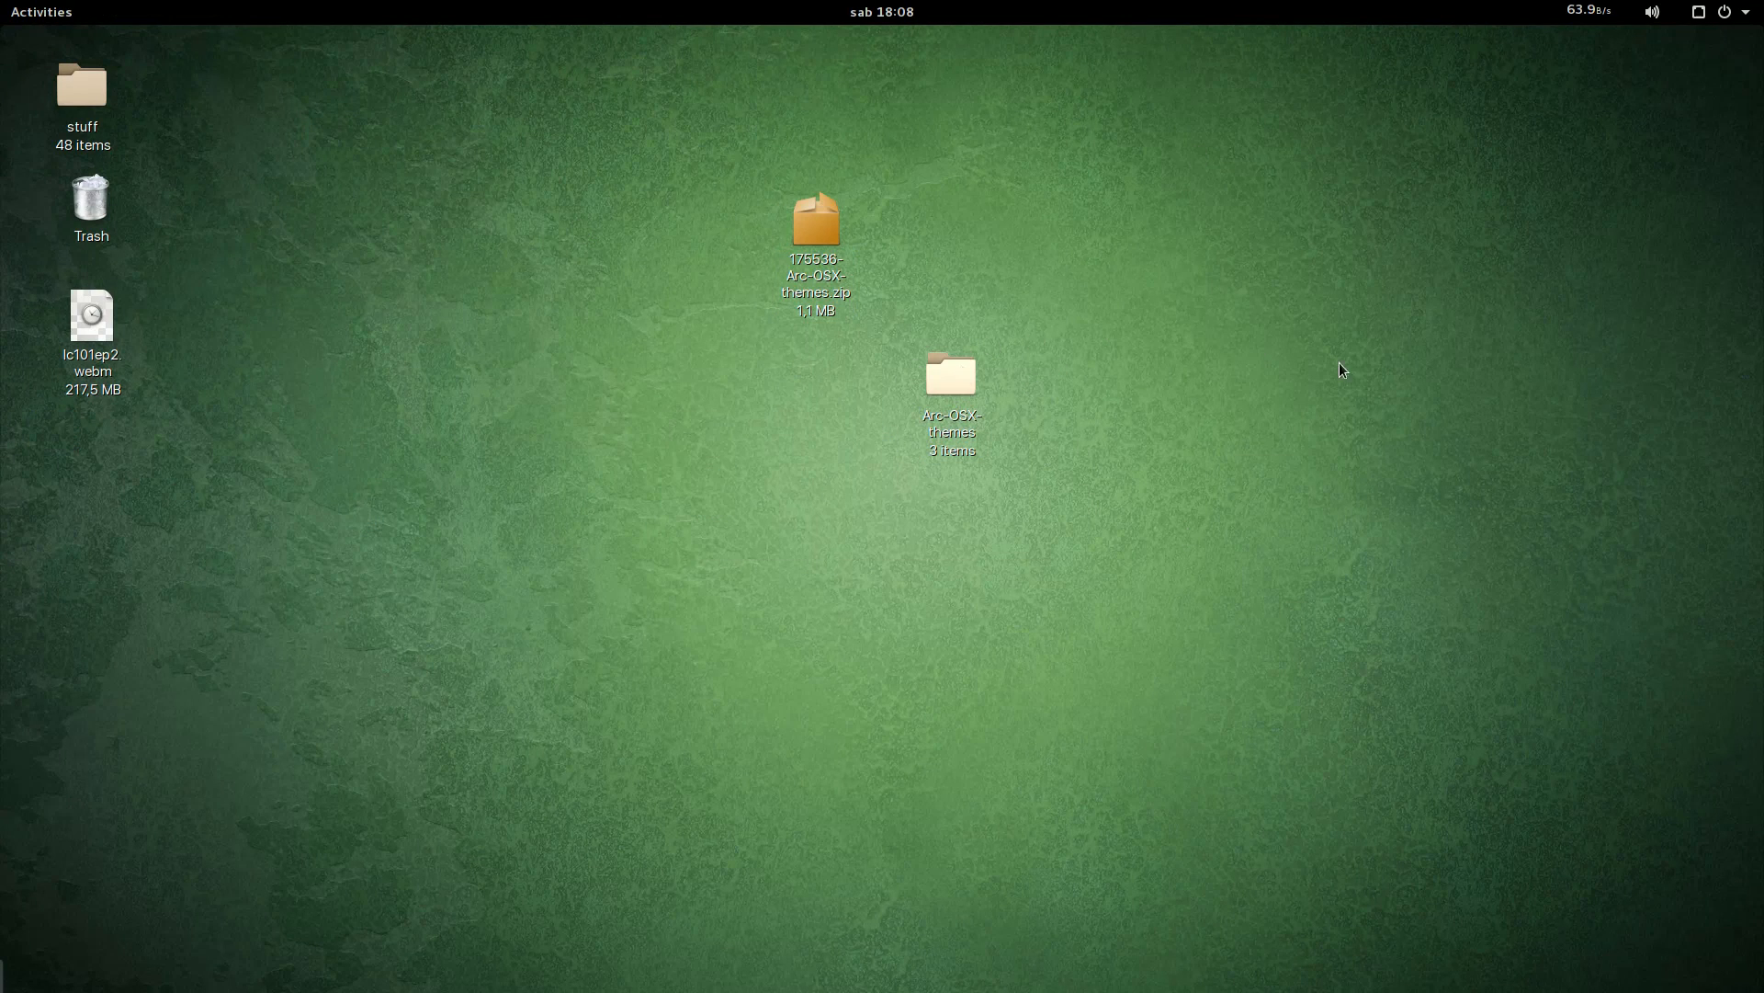
Step: Open the Arc-OSX-themes folder and arrange its window below the archive and folder icons on the desktop
double_click(950, 390)
left_click_drag(827, 152, 1128, 673)
left_click_drag(980, 375, 1007, 208)
left_click(912, 388)
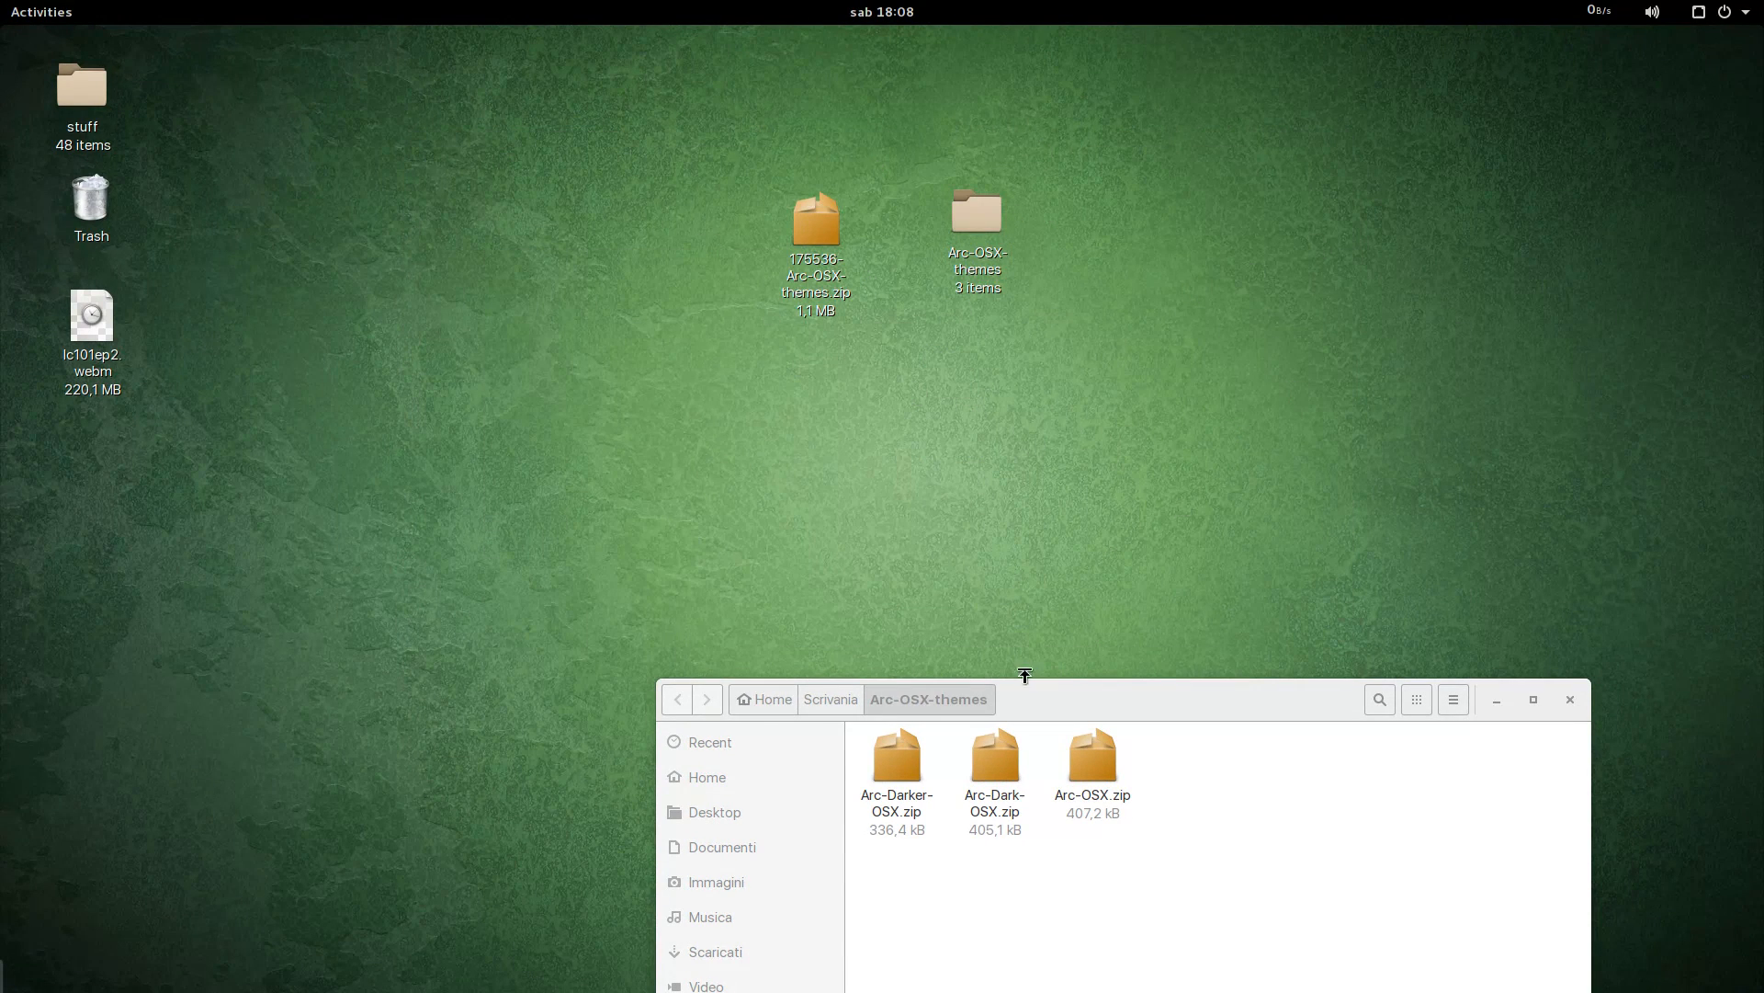
left_click_drag(1025, 676, 672, 356)
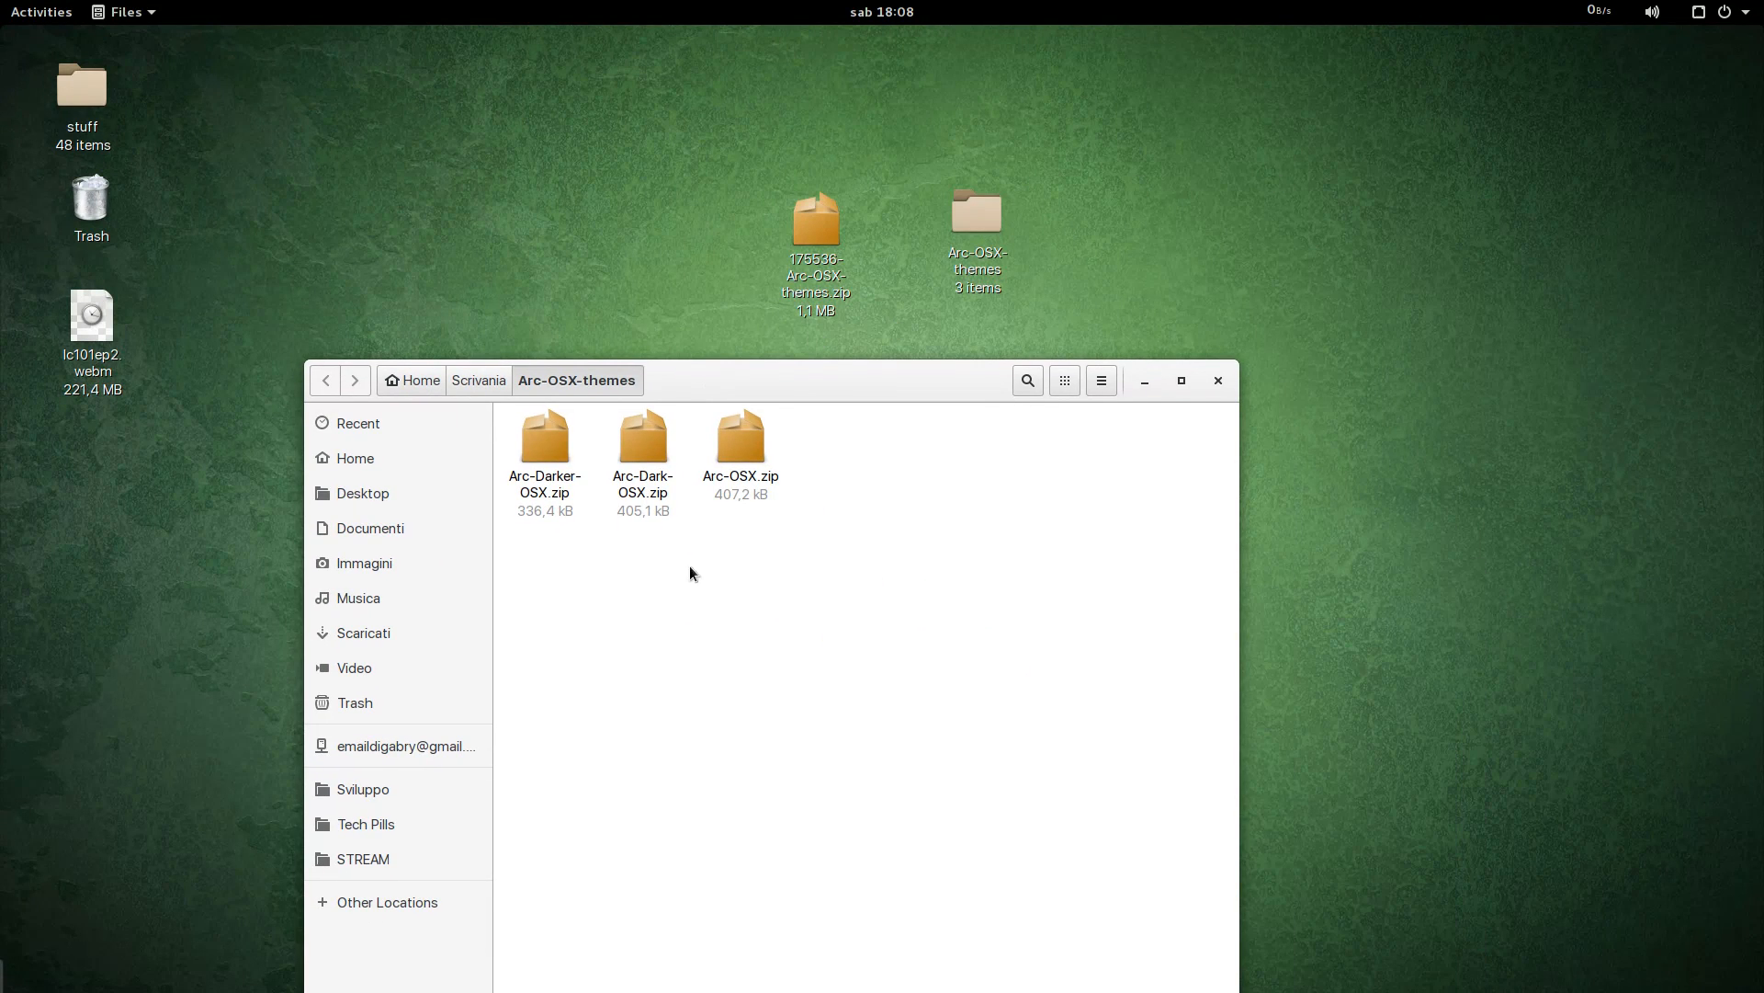
Step: Extract Arc-Darker-OSX.zip, Arc-Dark-OSX.zip and Arc-OSX.zip together inside the Arc-OSX-themes folder
left_click_drag(530, 578, 838, 445)
left_click(926, 570)
left_click_drag(965, 441, 478, 603)
right_click(730, 447)
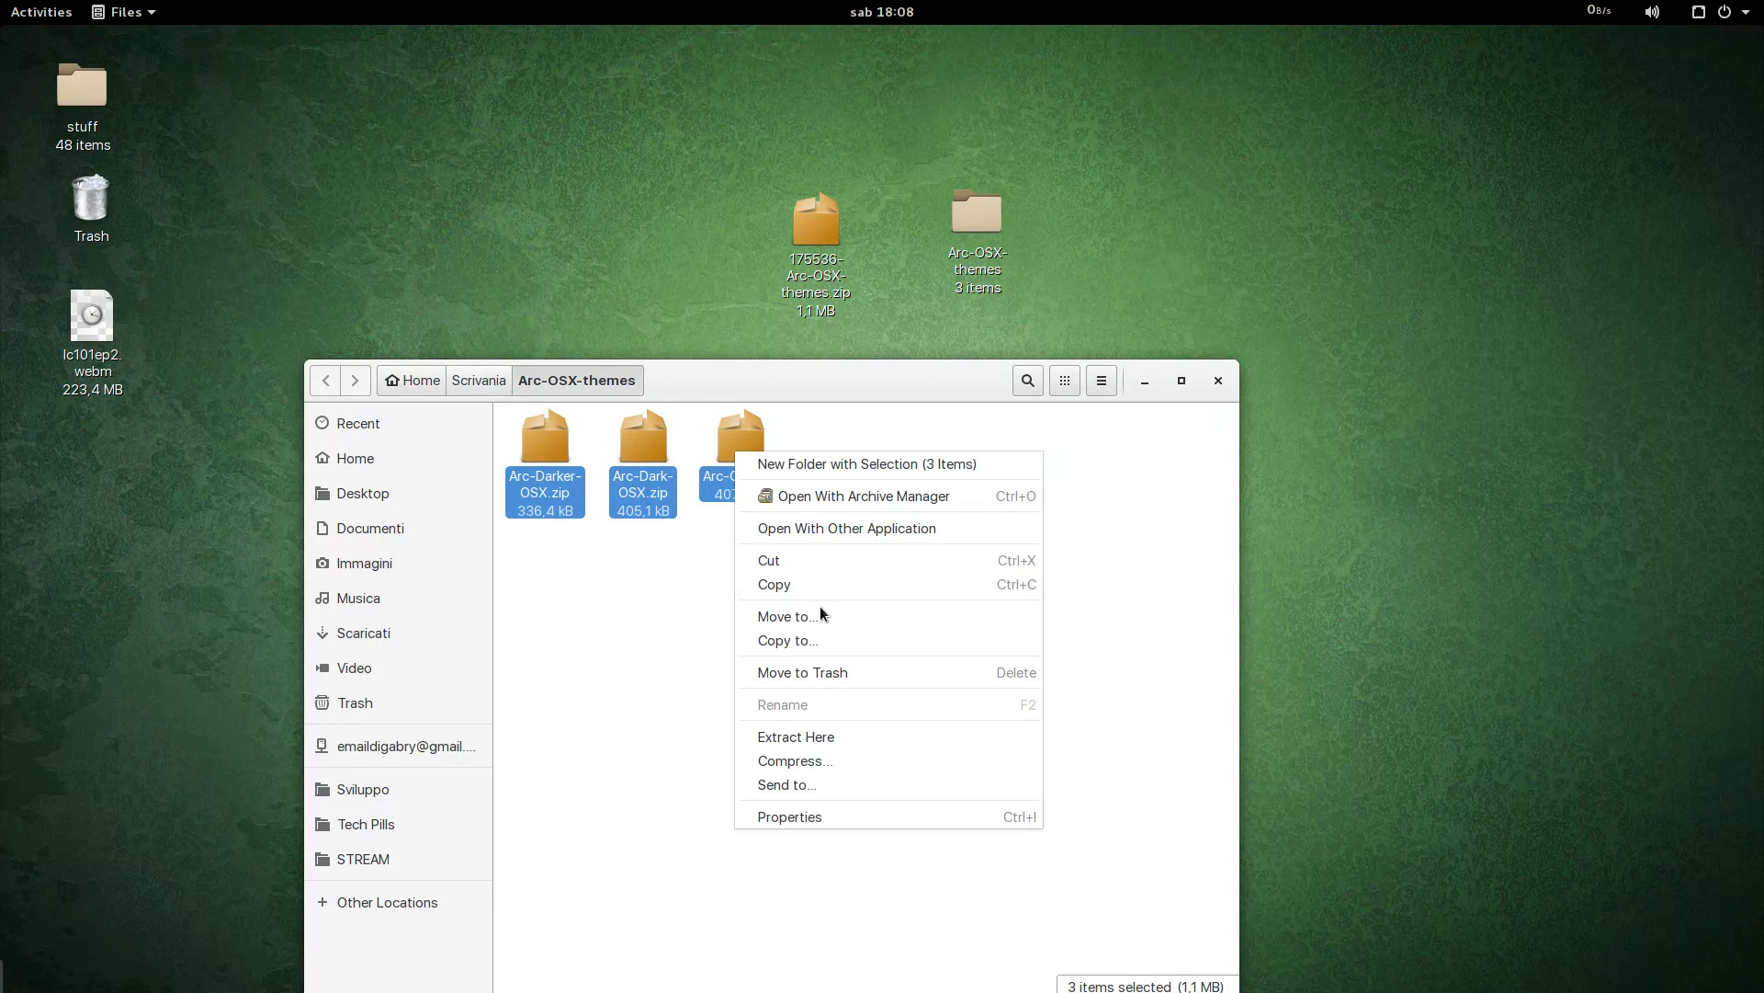
left_click(855, 736)
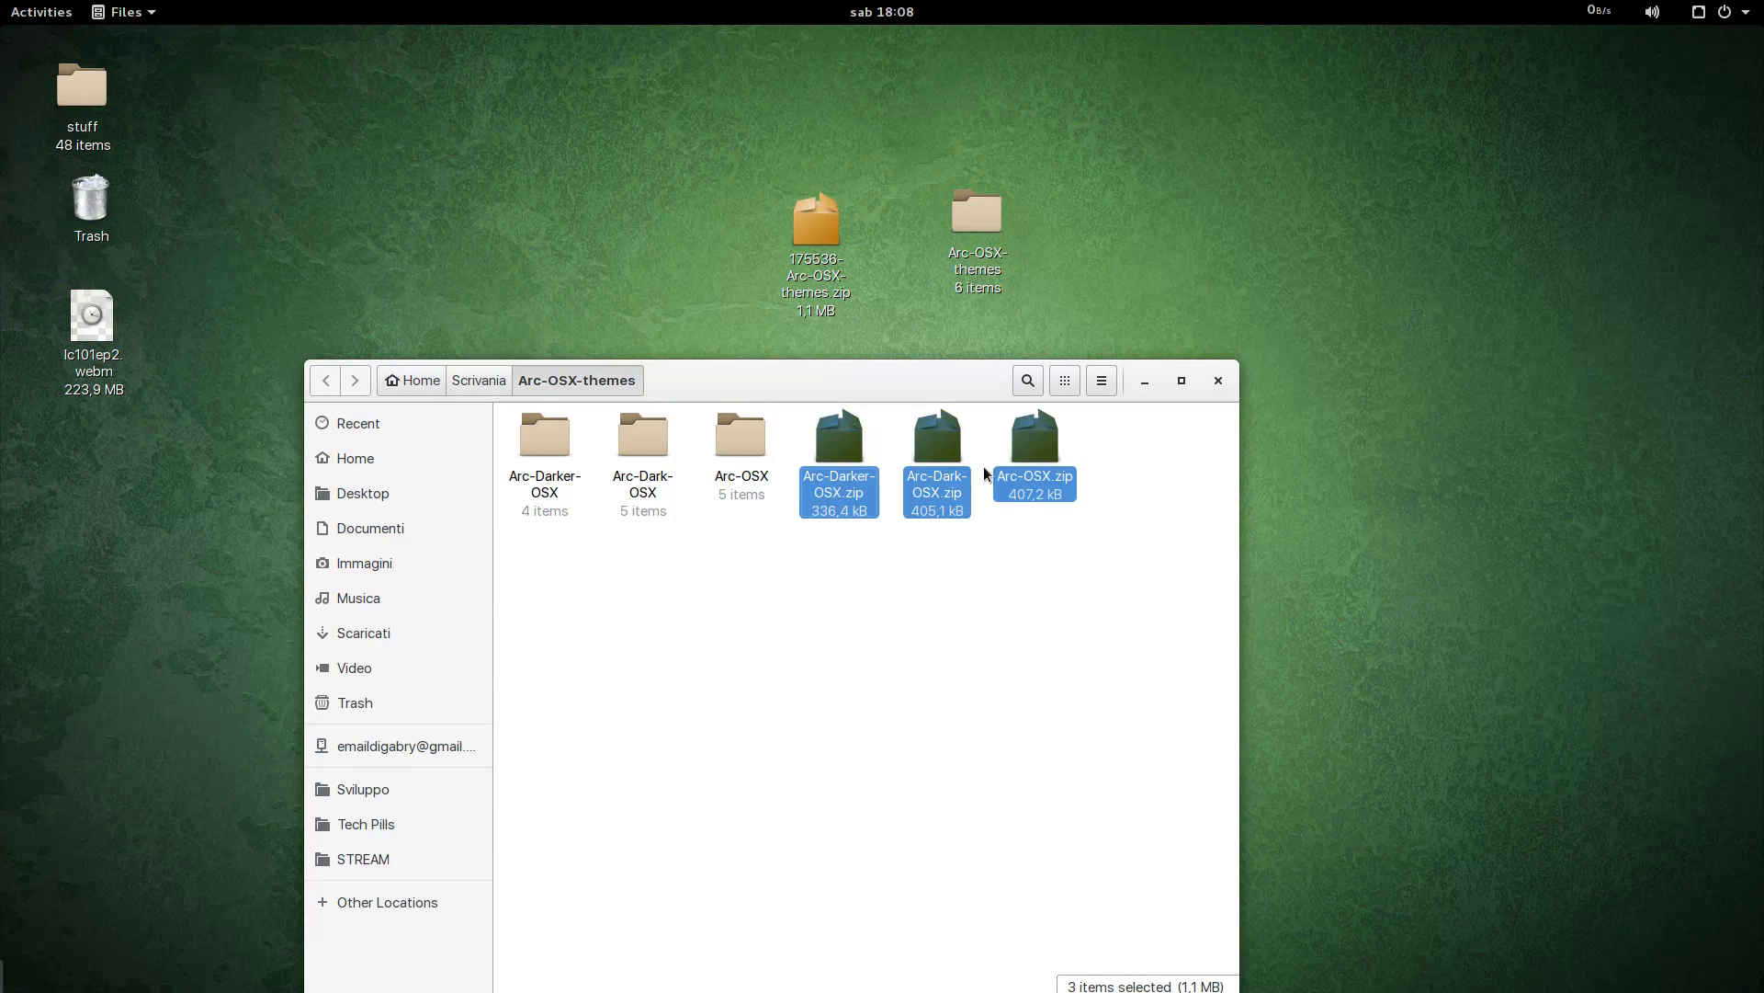
Step: Check the contents of the extracted Arc-OSX, Arc-Dark-OSX and Arc-Darker-OSX folders in turn
double_click(743, 432)
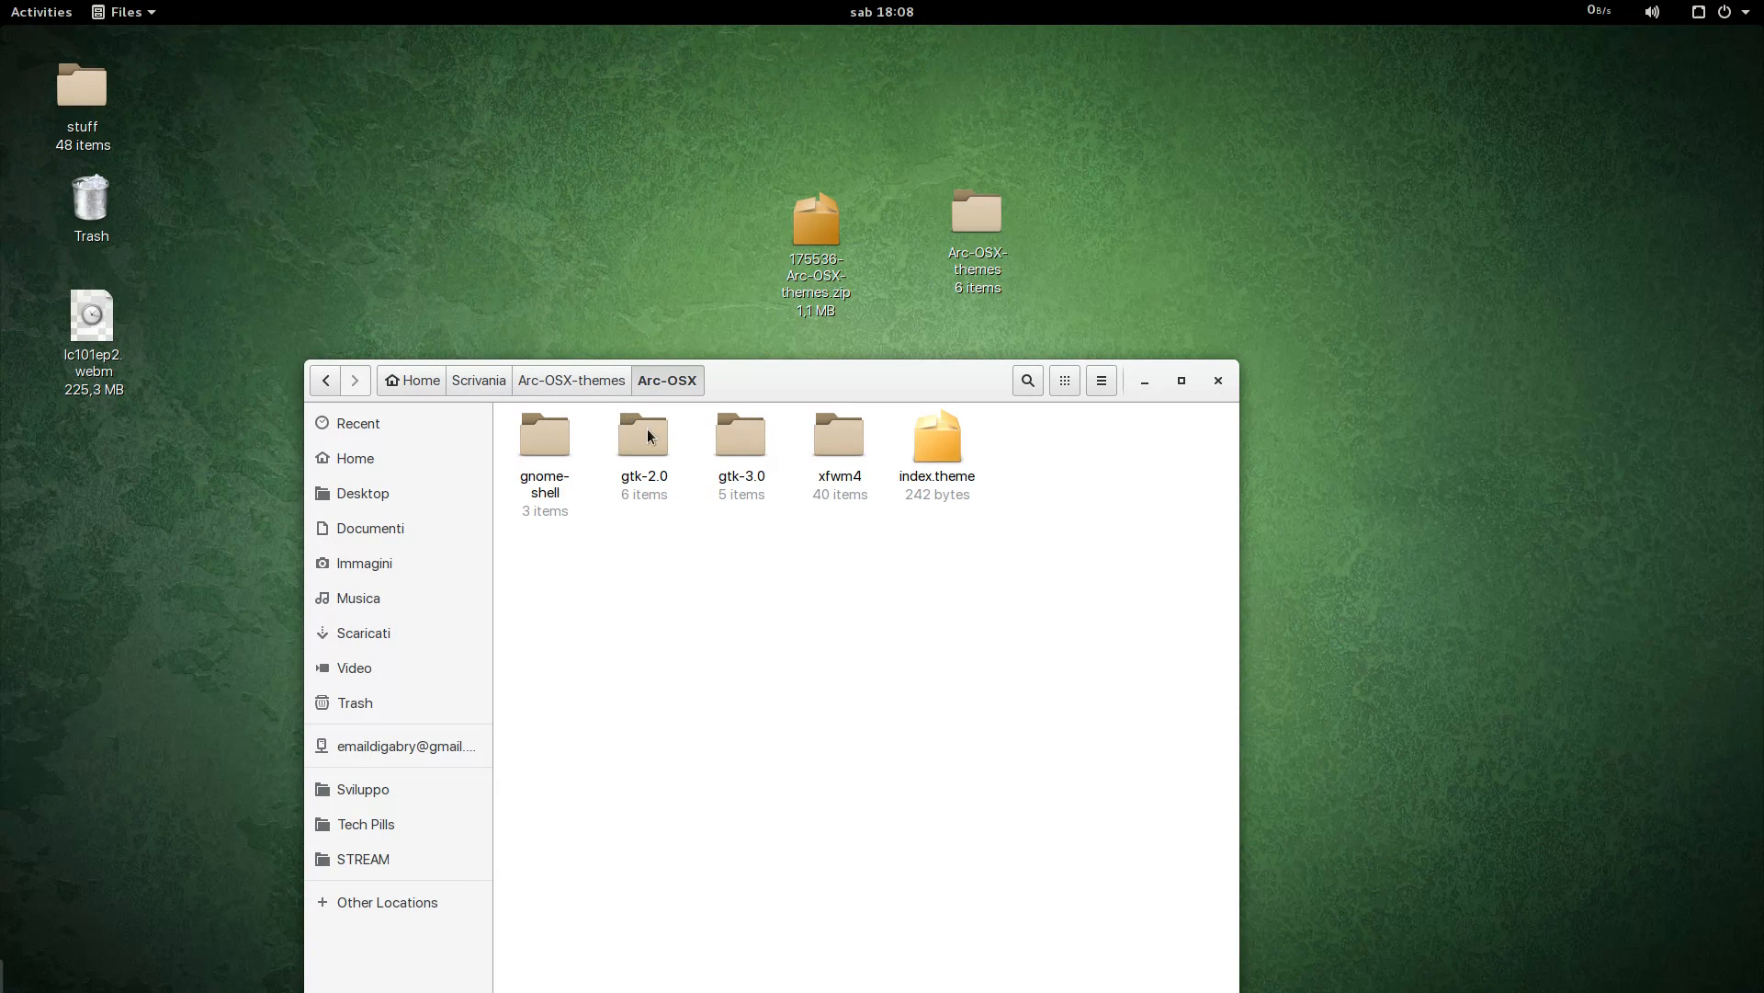
left_click(574, 378)
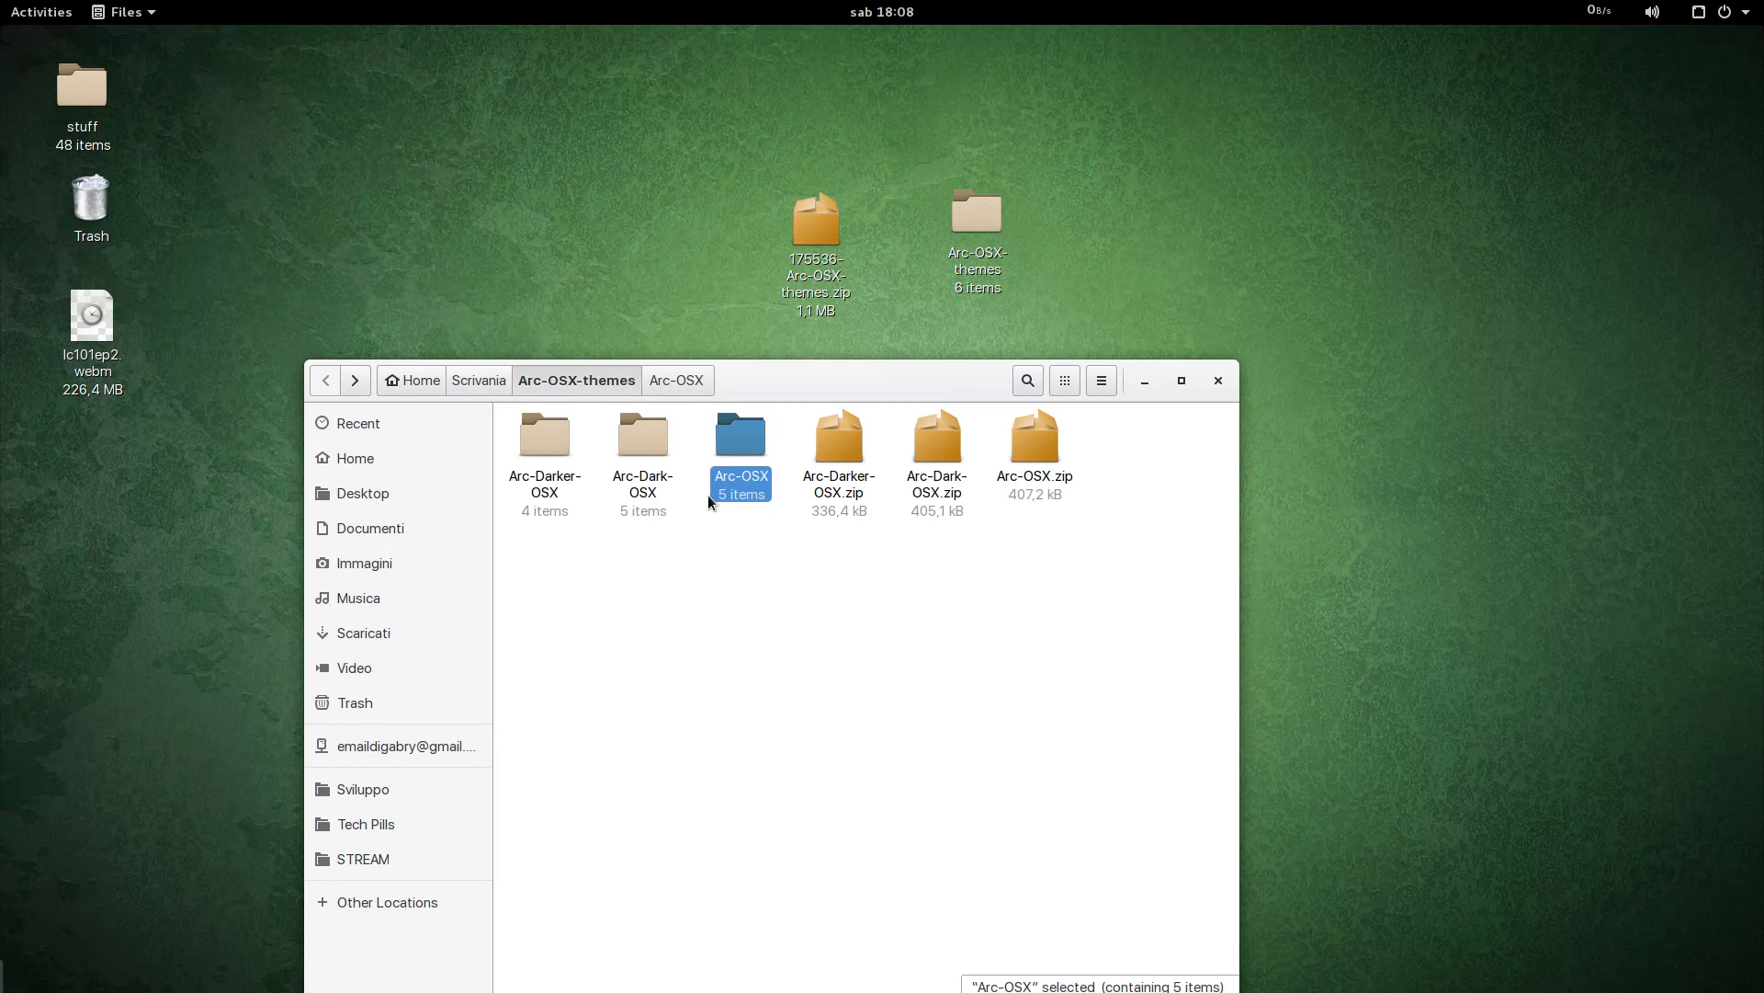
double_click(648, 443)
left_click(575, 378)
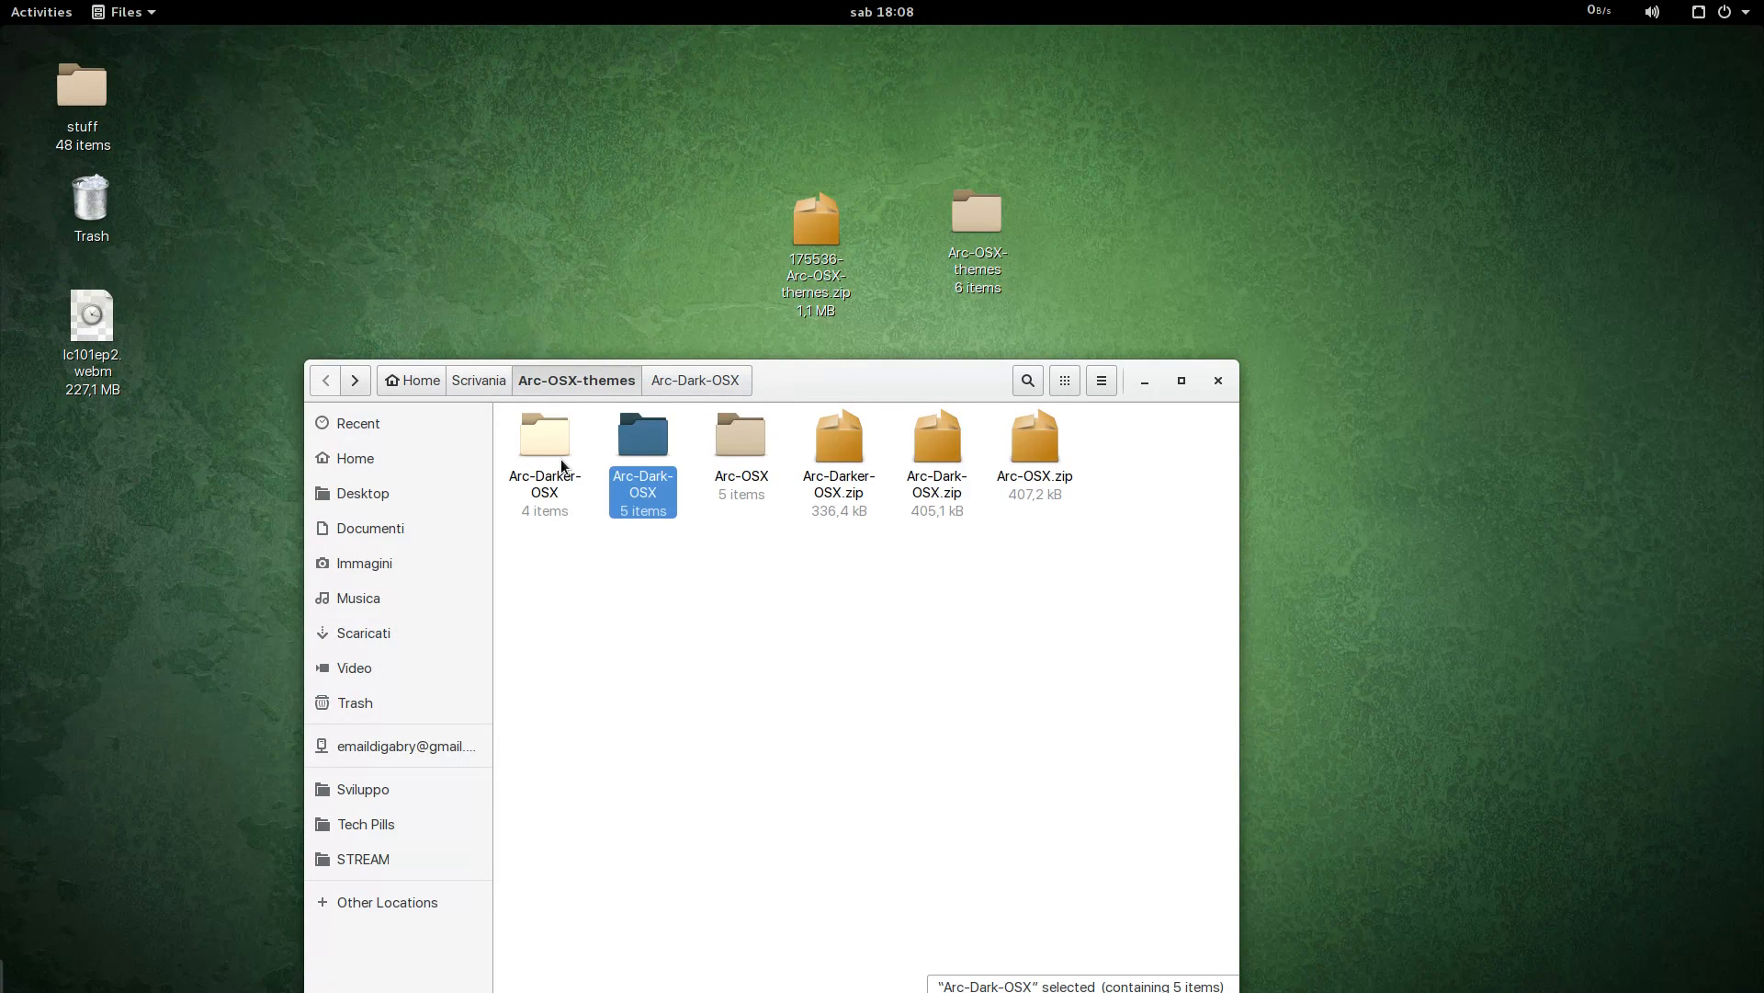
double_click(643, 446)
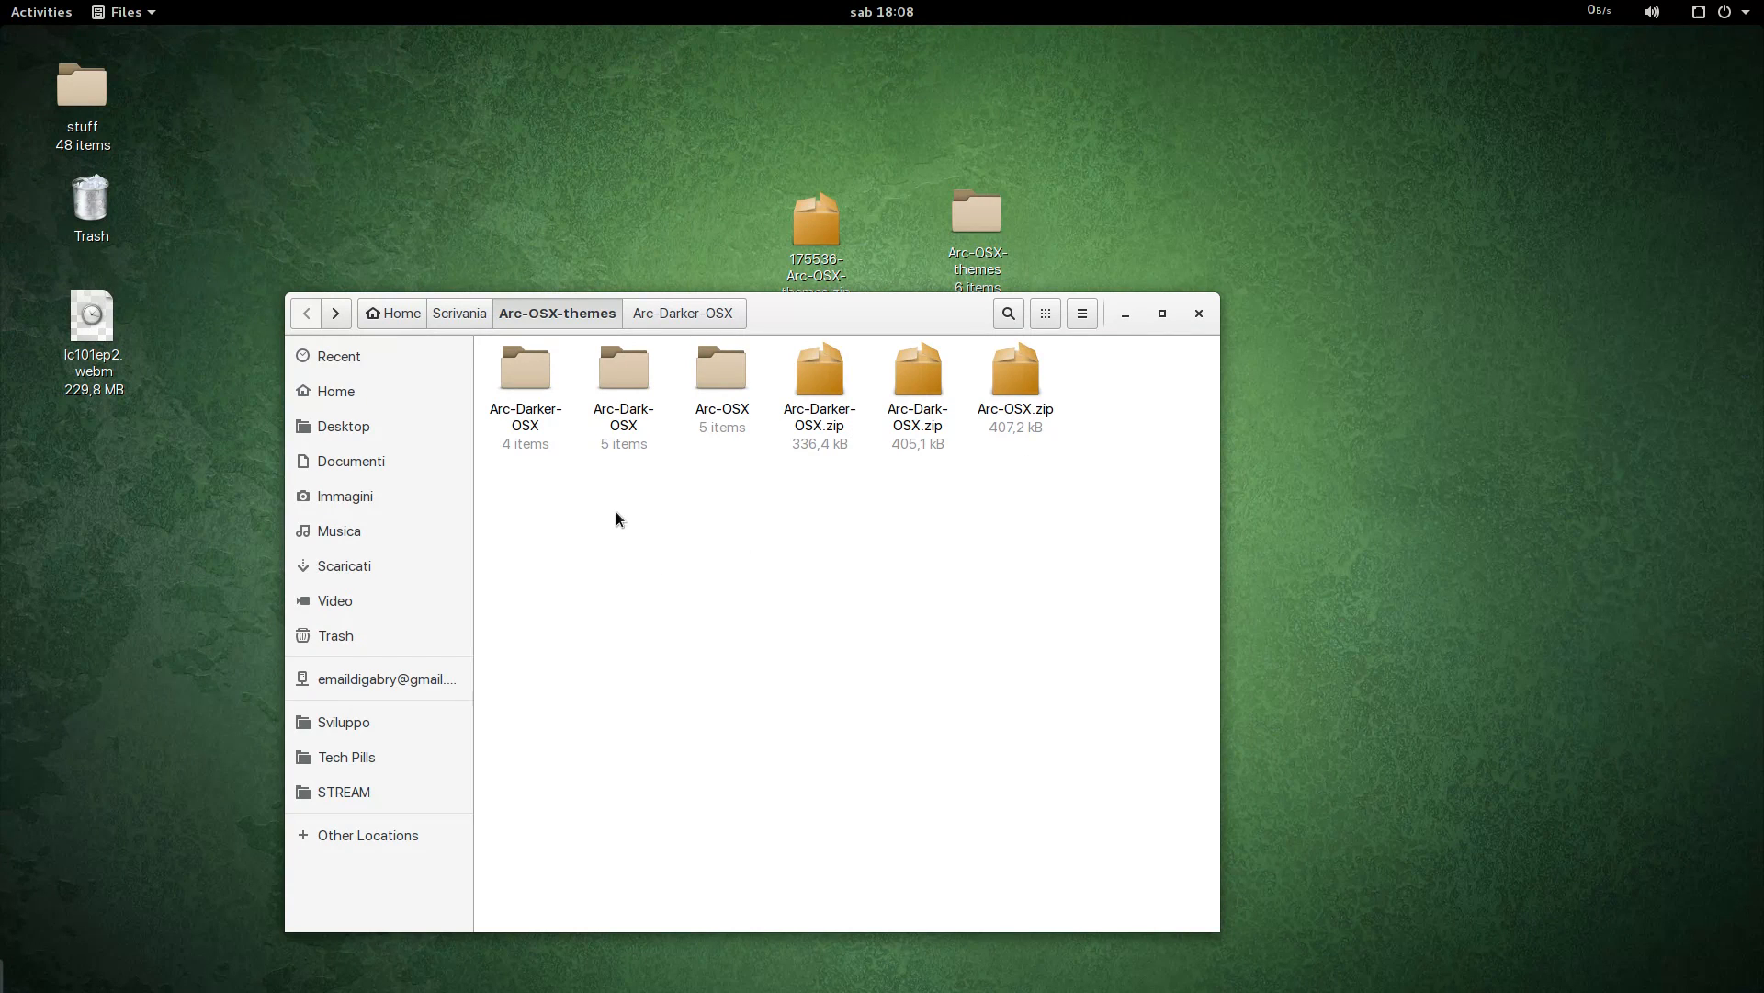
Step: Examine the structure of the Arc-OSX theme folder, including gnome-shell, gtk-2.0, gtk-3.0 and index.theme
double_click(730, 371)
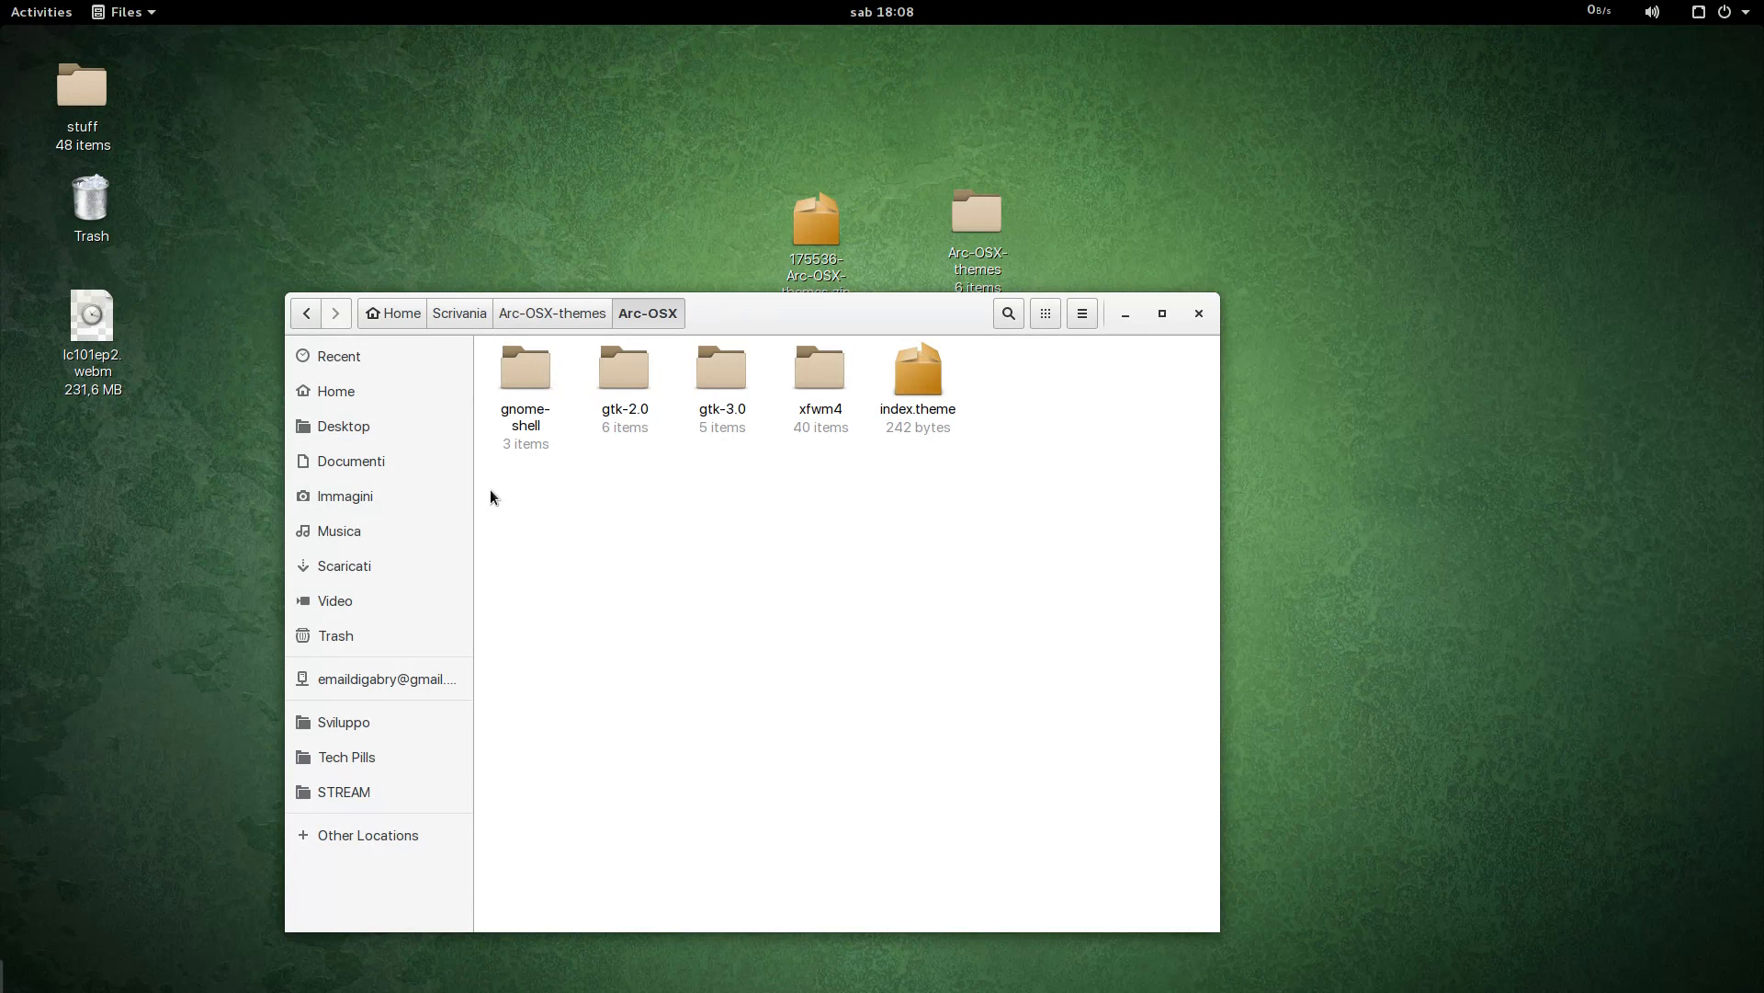
left_click_drag(506, 492, 770, 557)
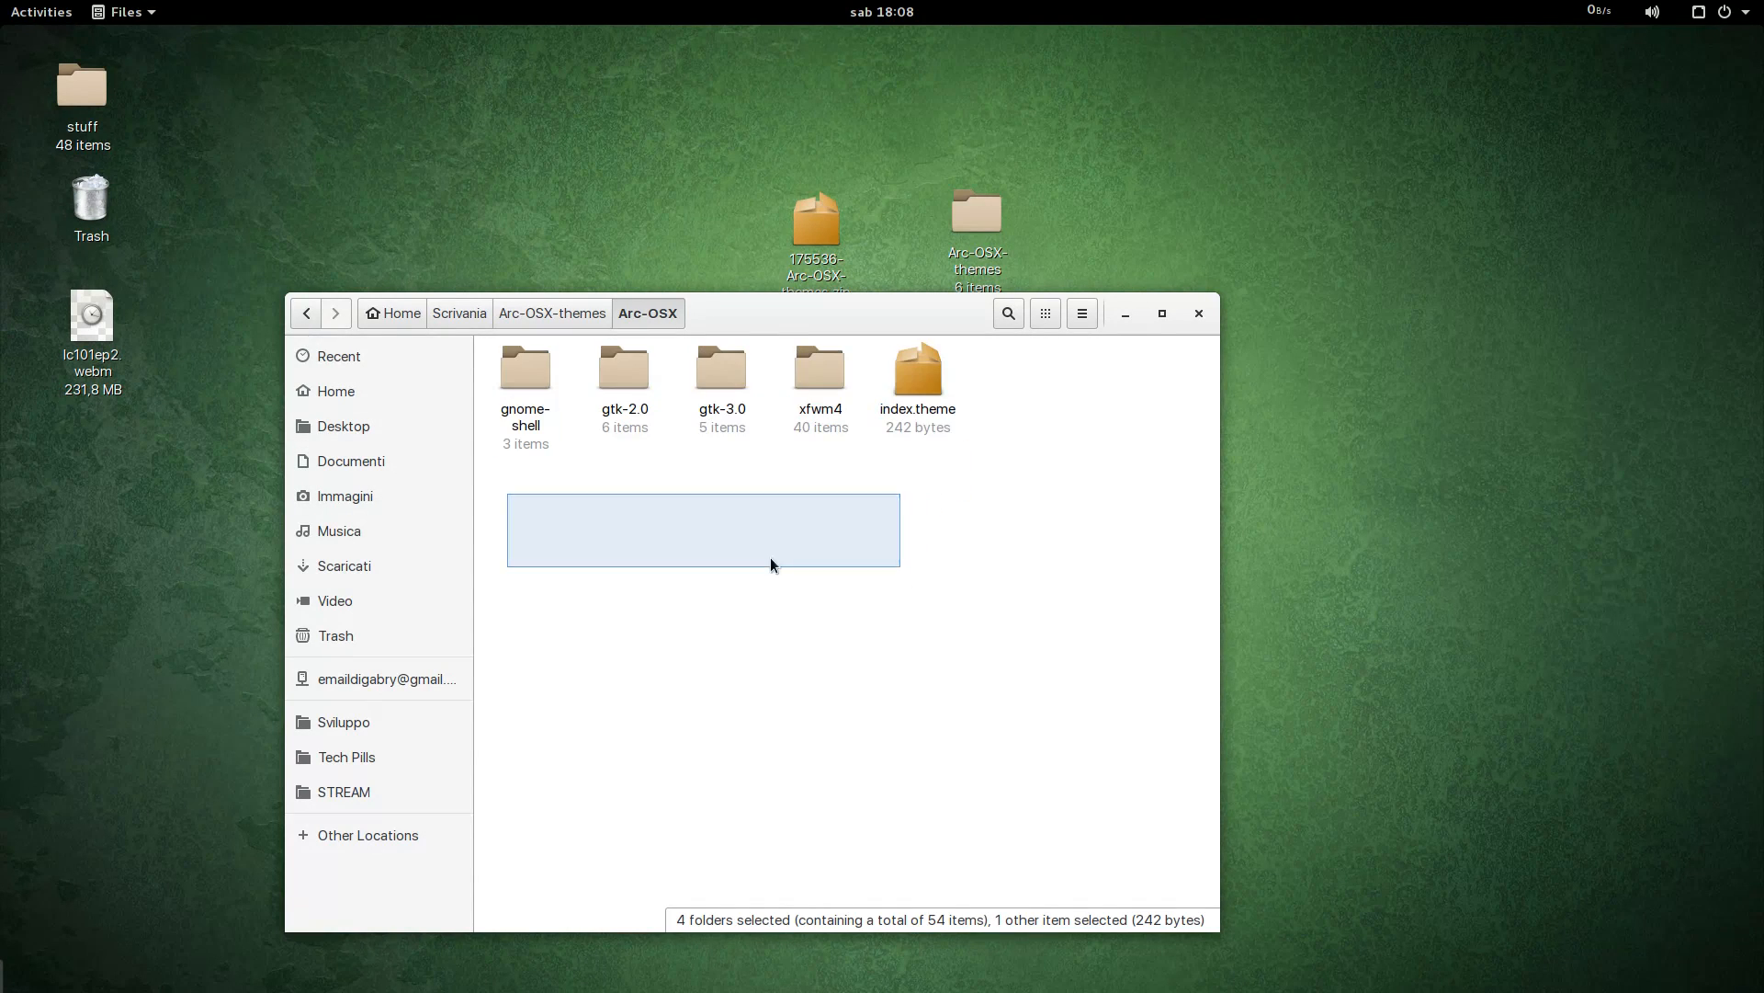
left_click(542, 420)
left_click(625, 418)
left_click(718, 411)
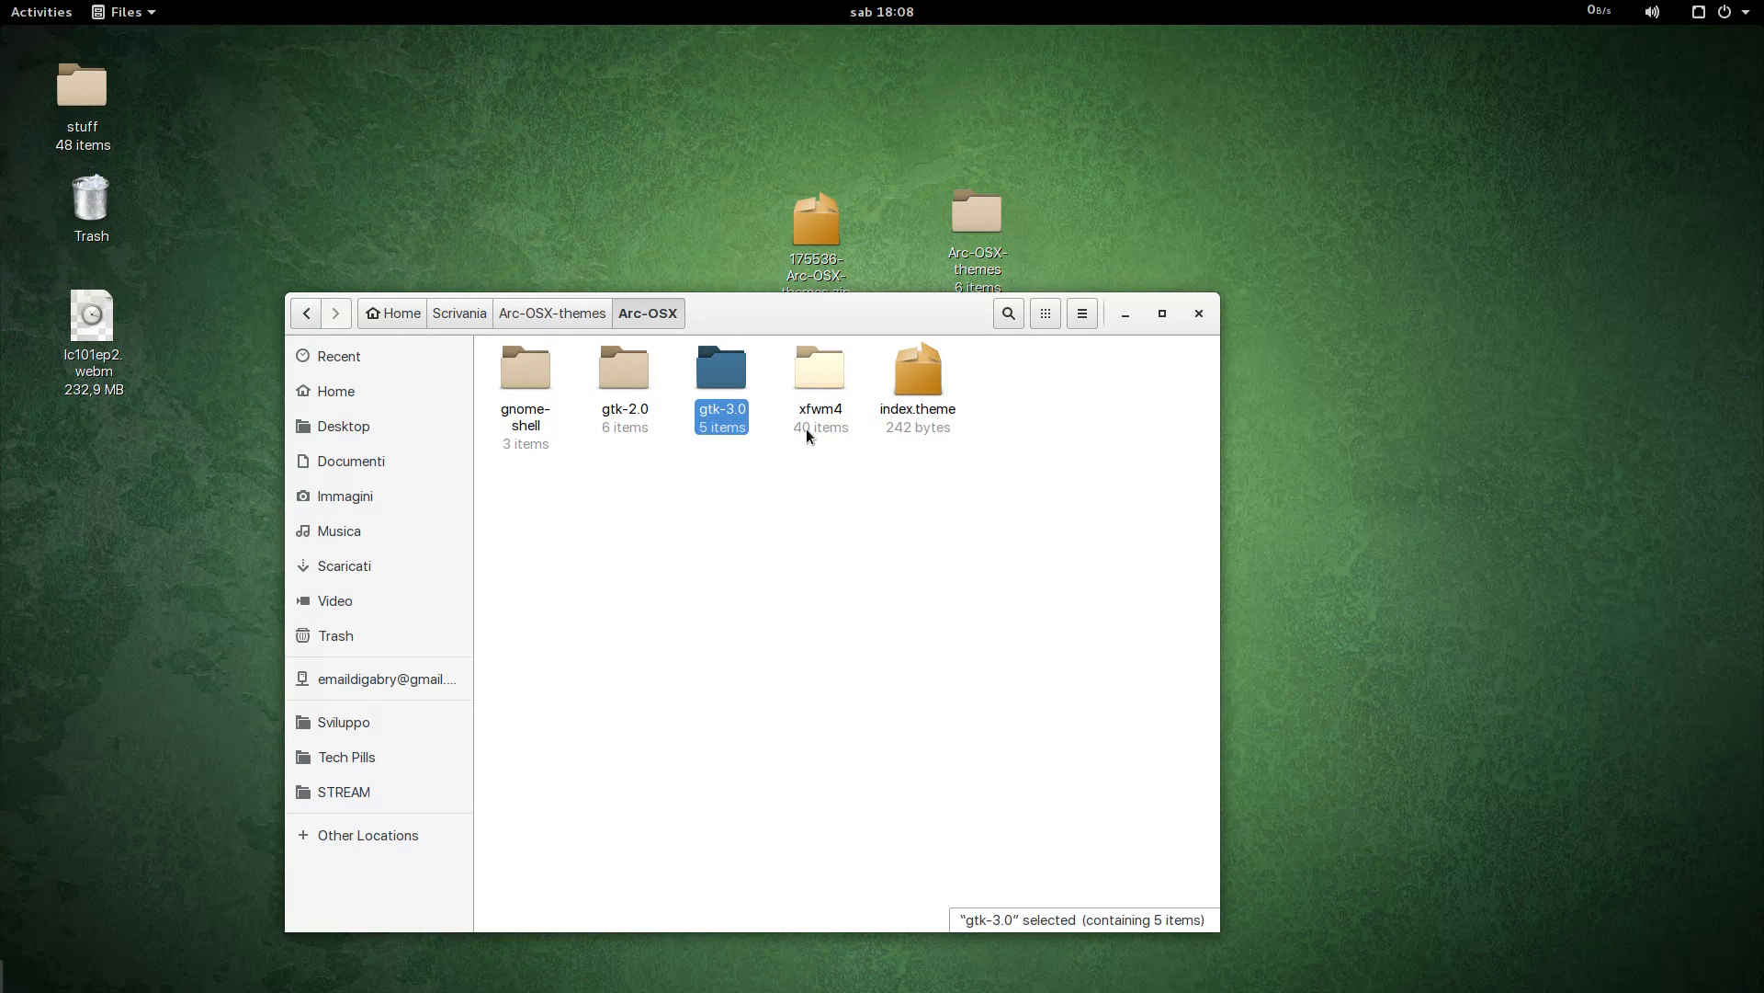
left_click(929, 381)
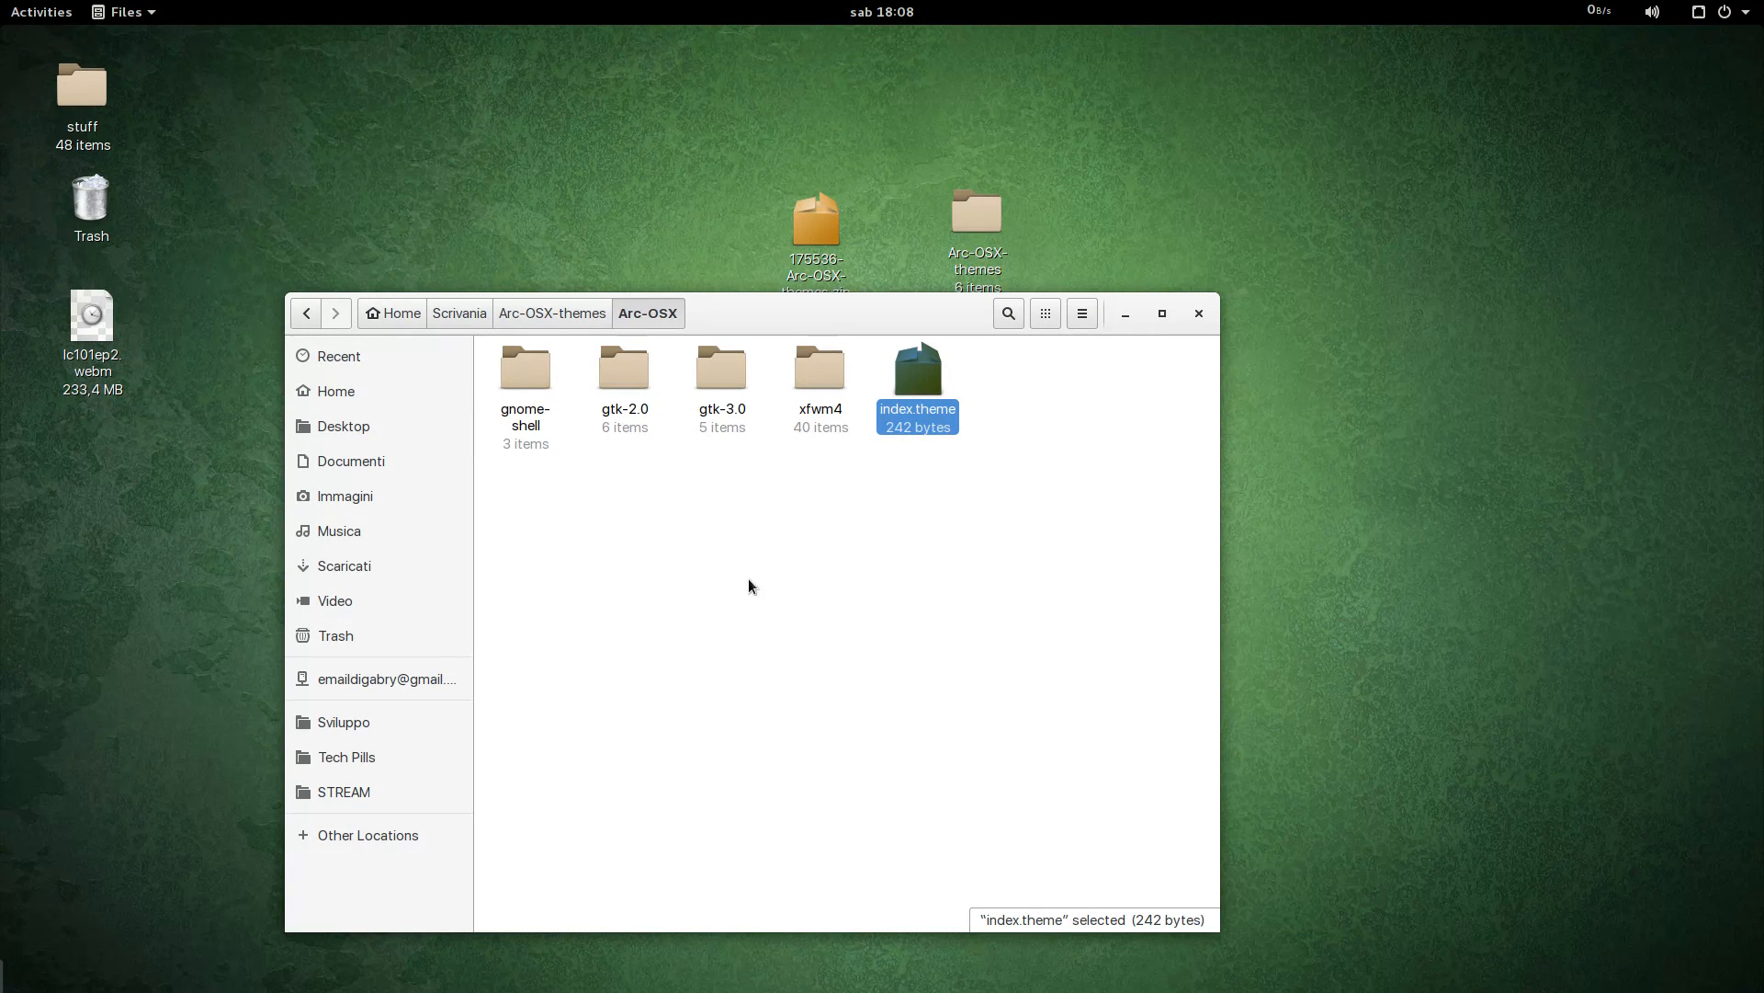
Step: Compare the Arc-Darker-OSX and Arc-Dark-OSX folders with the gnome-shell, gtk-2.0 and gtk-3.0 folders inside Arc-OSX
double_click(525, 377)
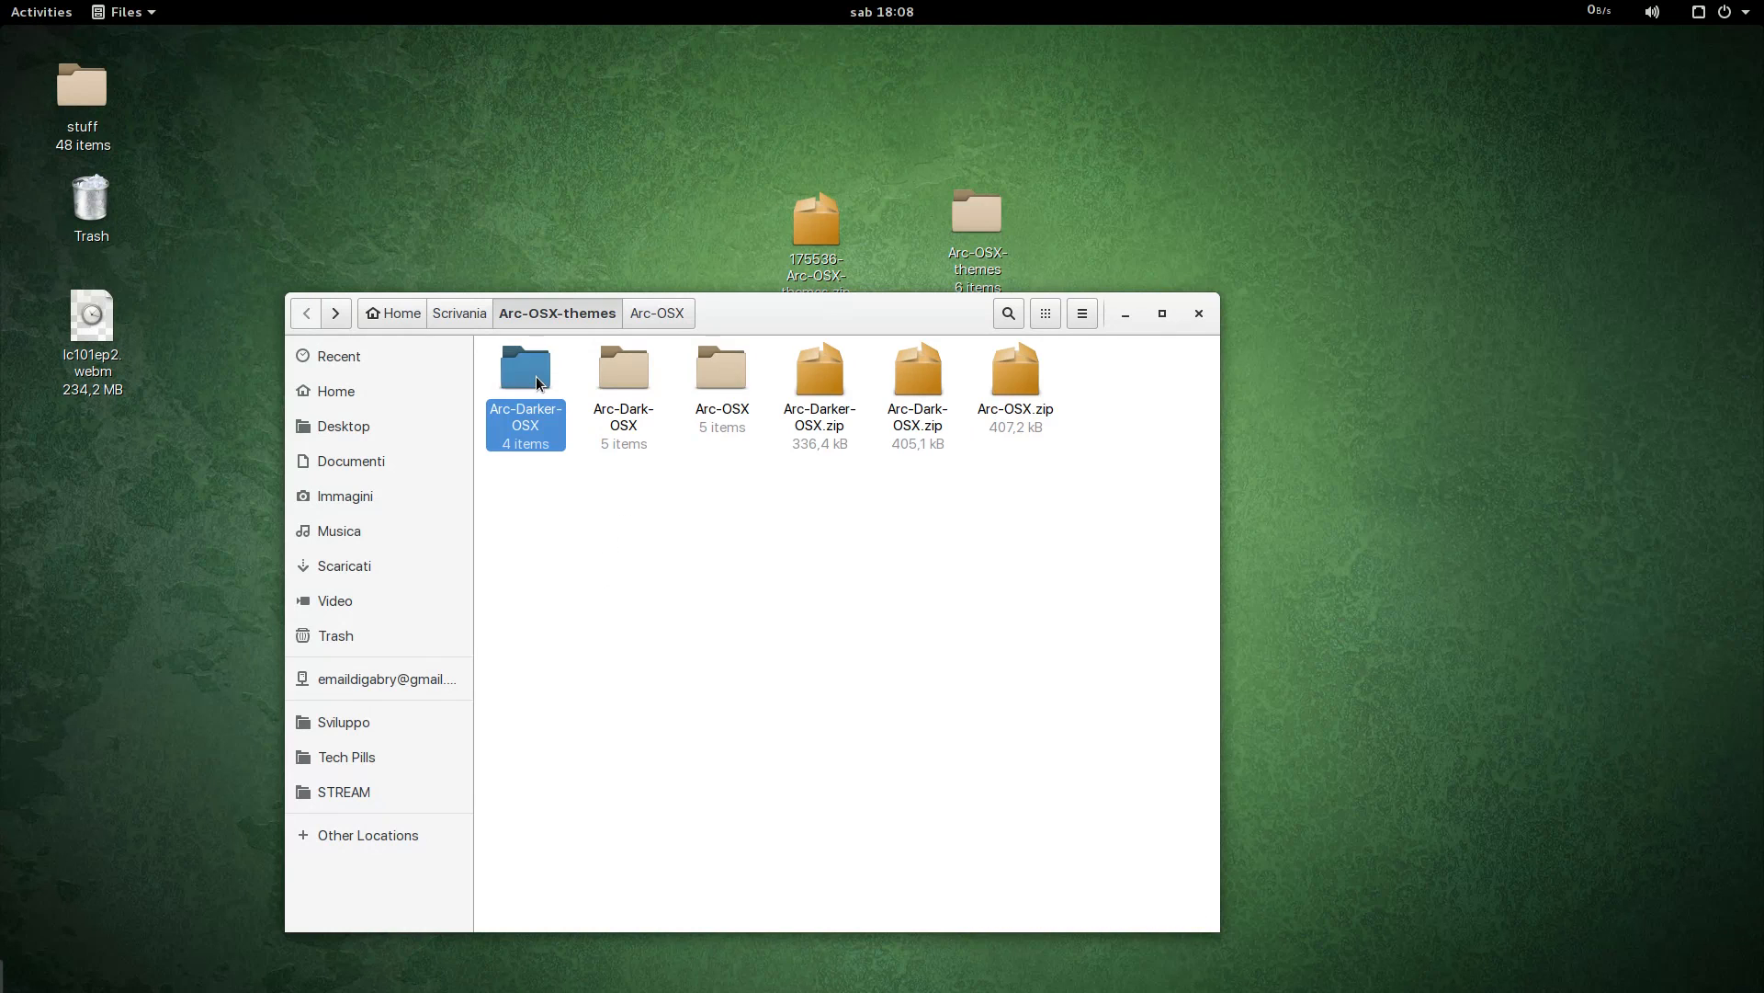
left_click(553, 312)
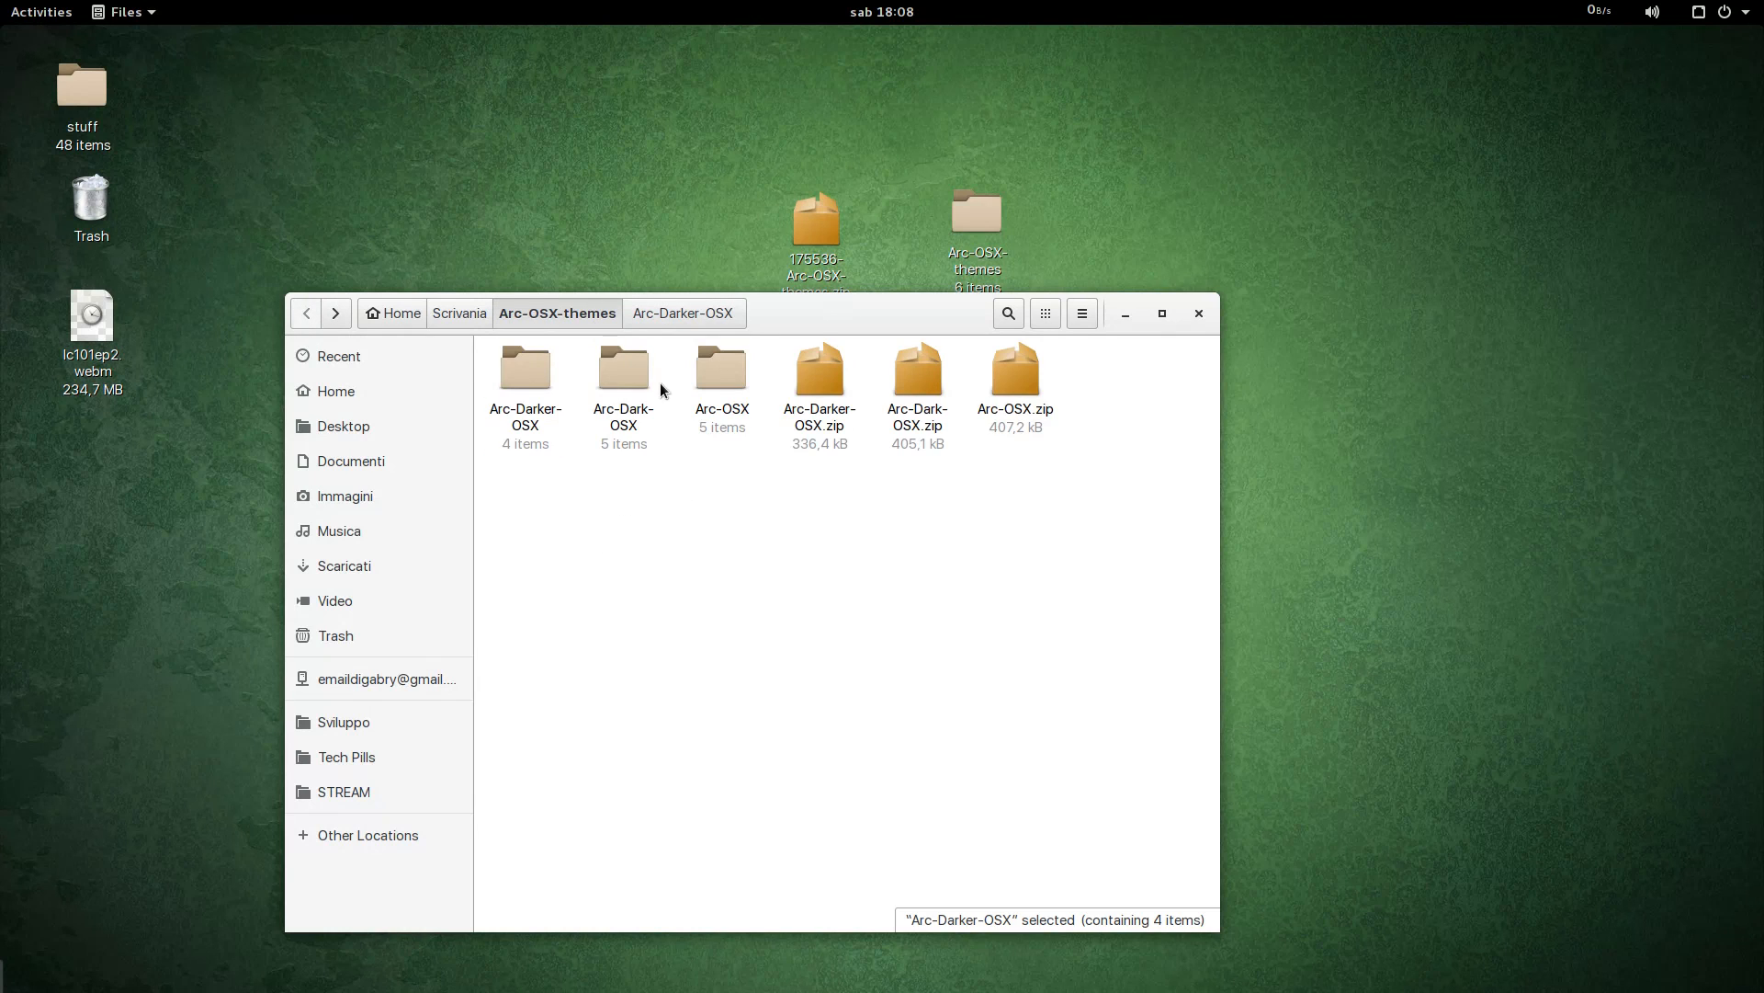
double_click(634, 382)
left_click(571, 314)
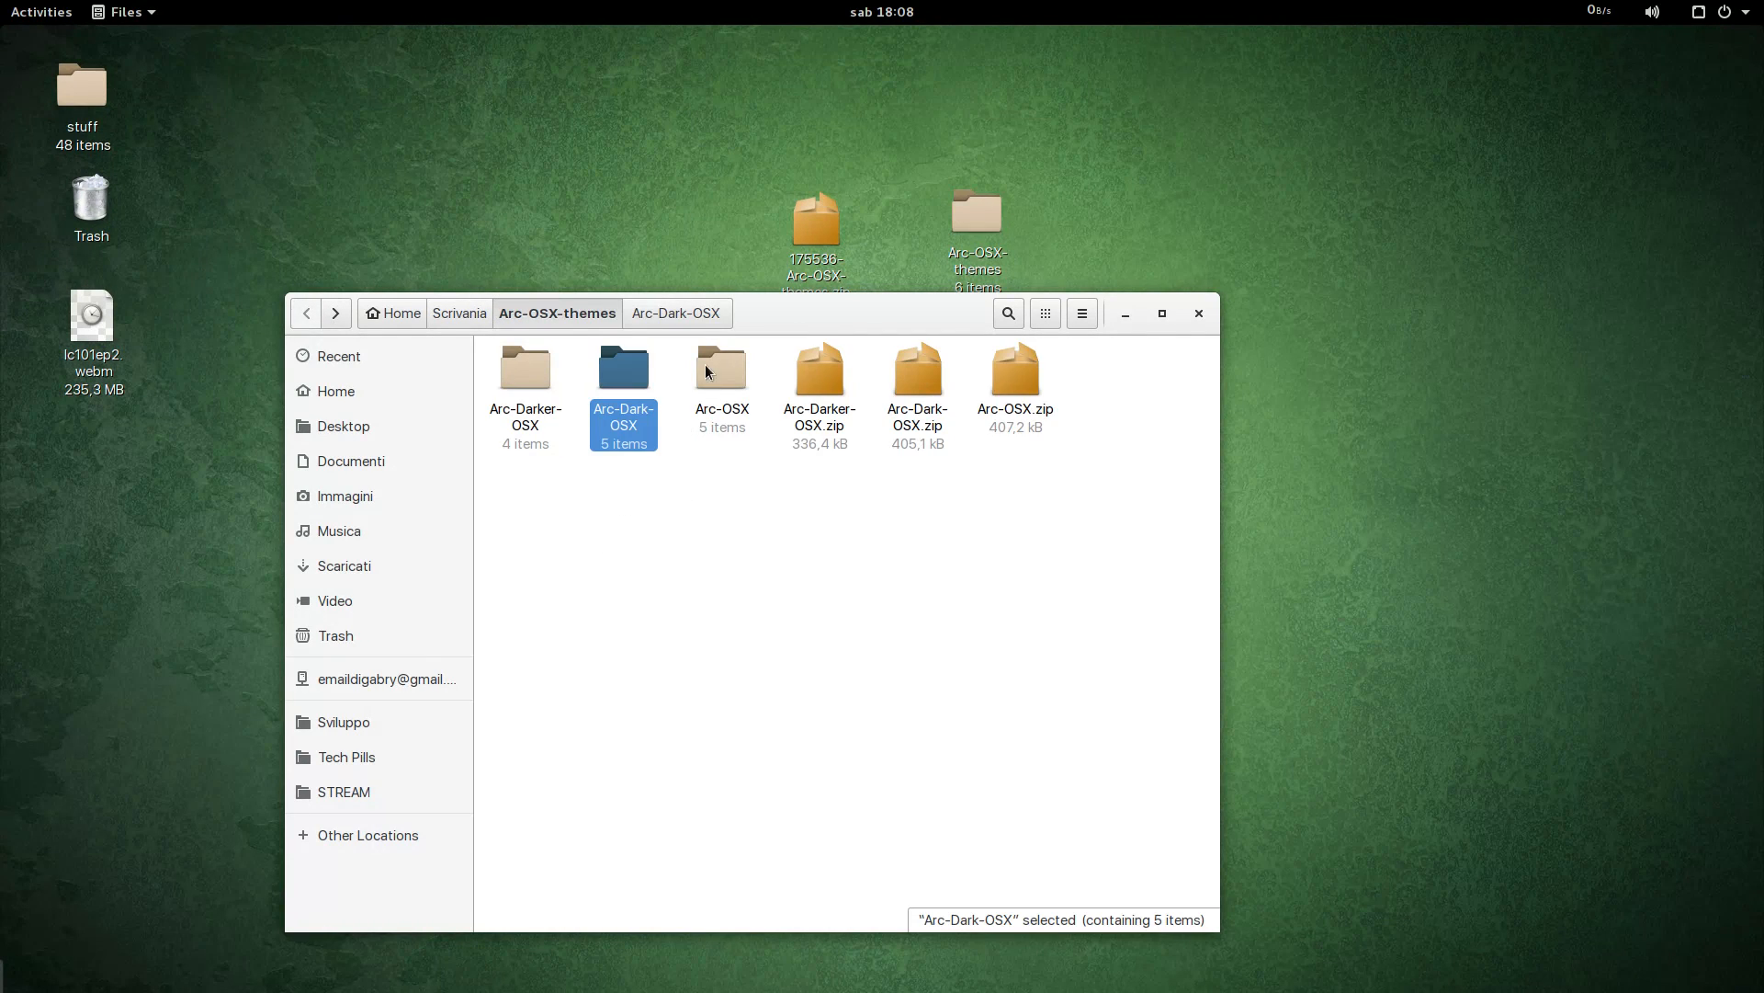
double_click(721, 367)
left_click_drag(498, 490, 781, 349)
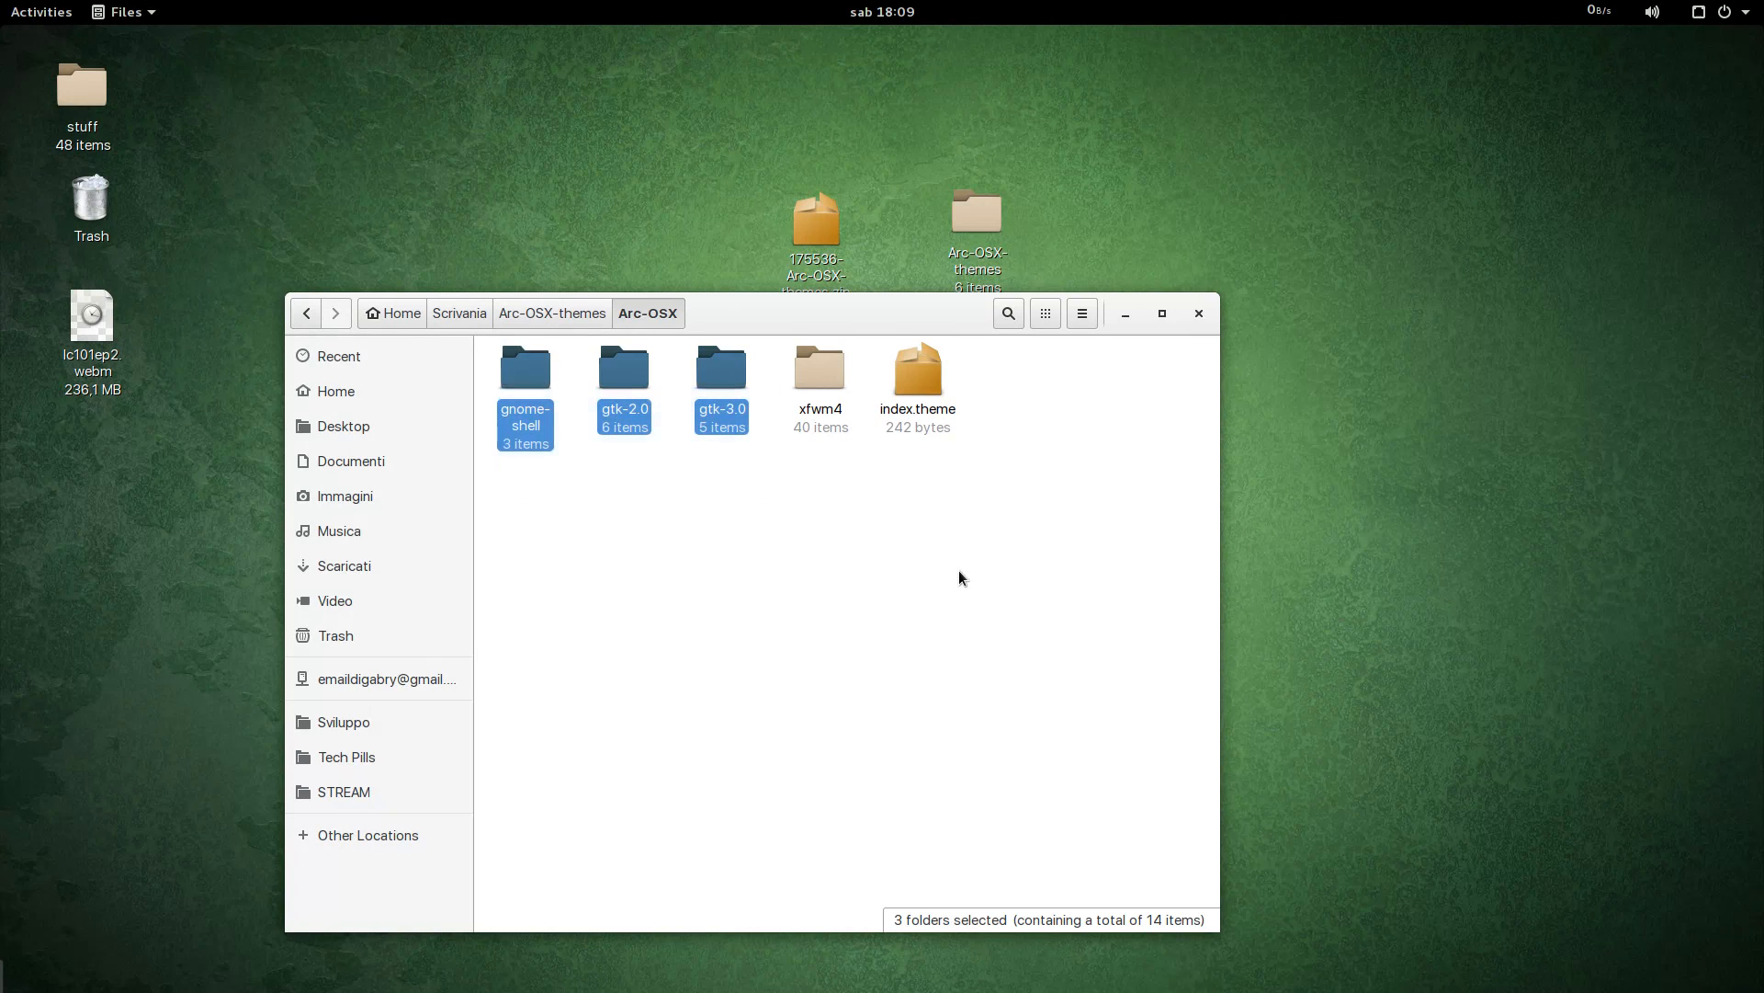
left_click(958, 569)
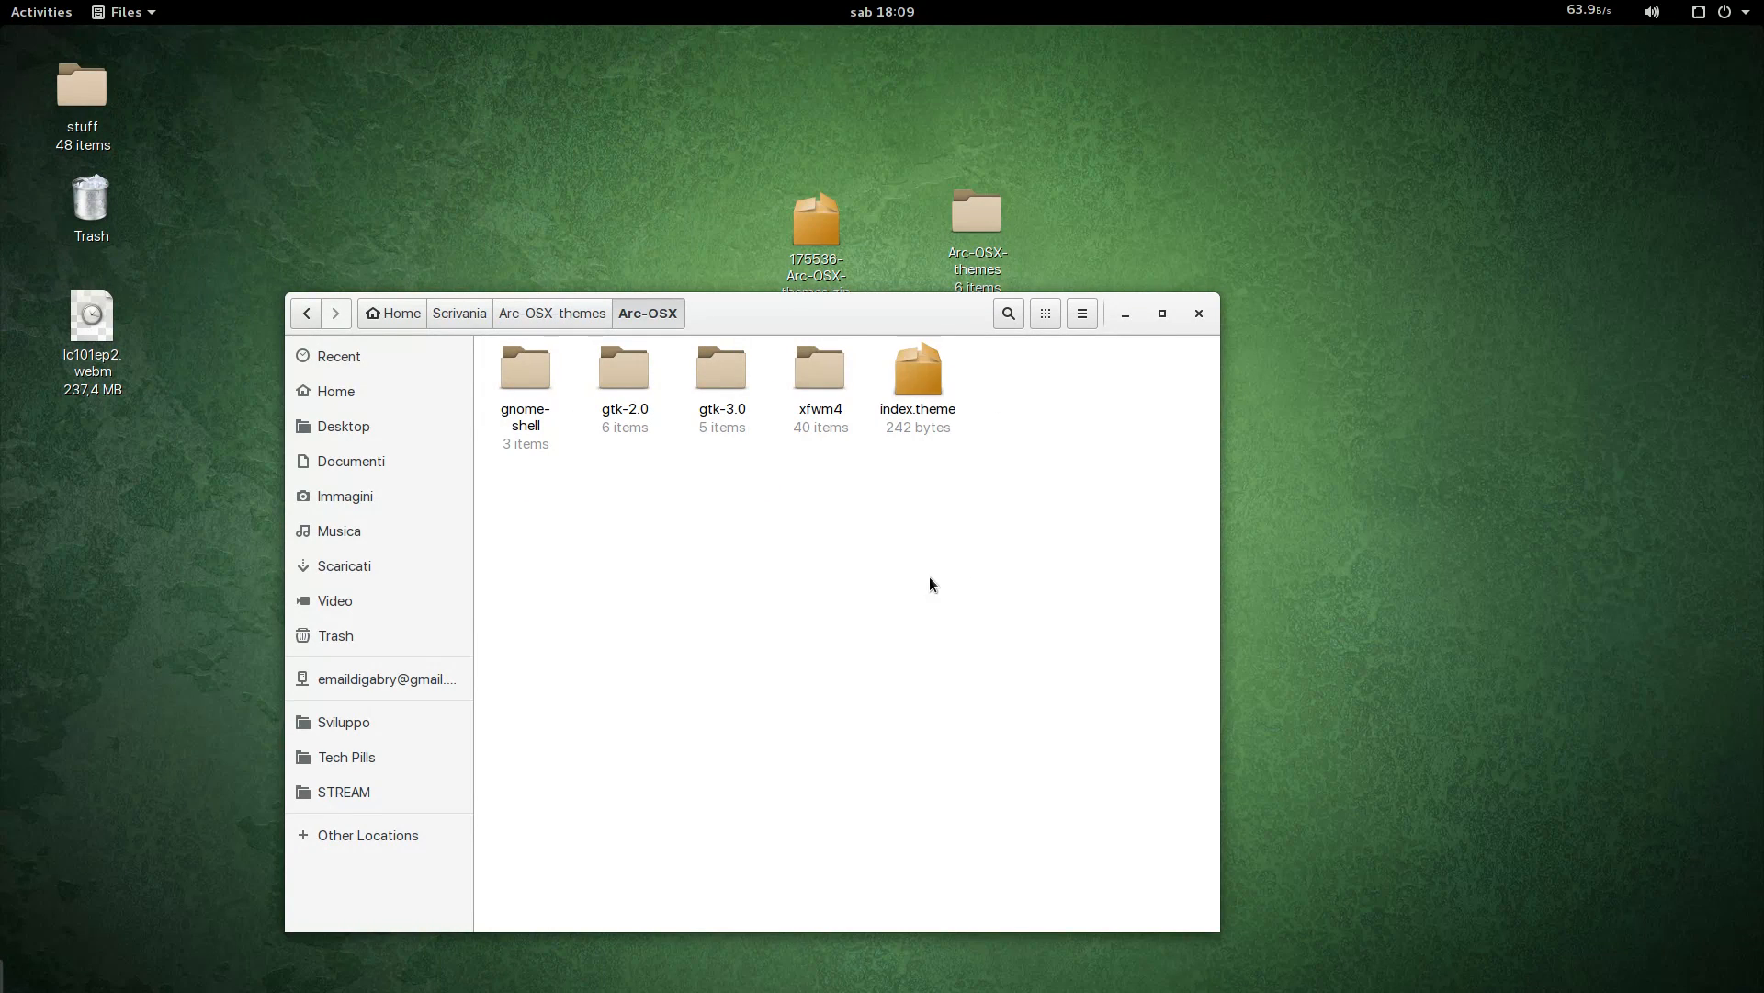
Step: Return to the Arc-OSX-themes folder and select the Arc-Darker-OSX, Arc-Dark-OSX and Arc-OSX folders
left_click_drag(732, 297, 988, 272)
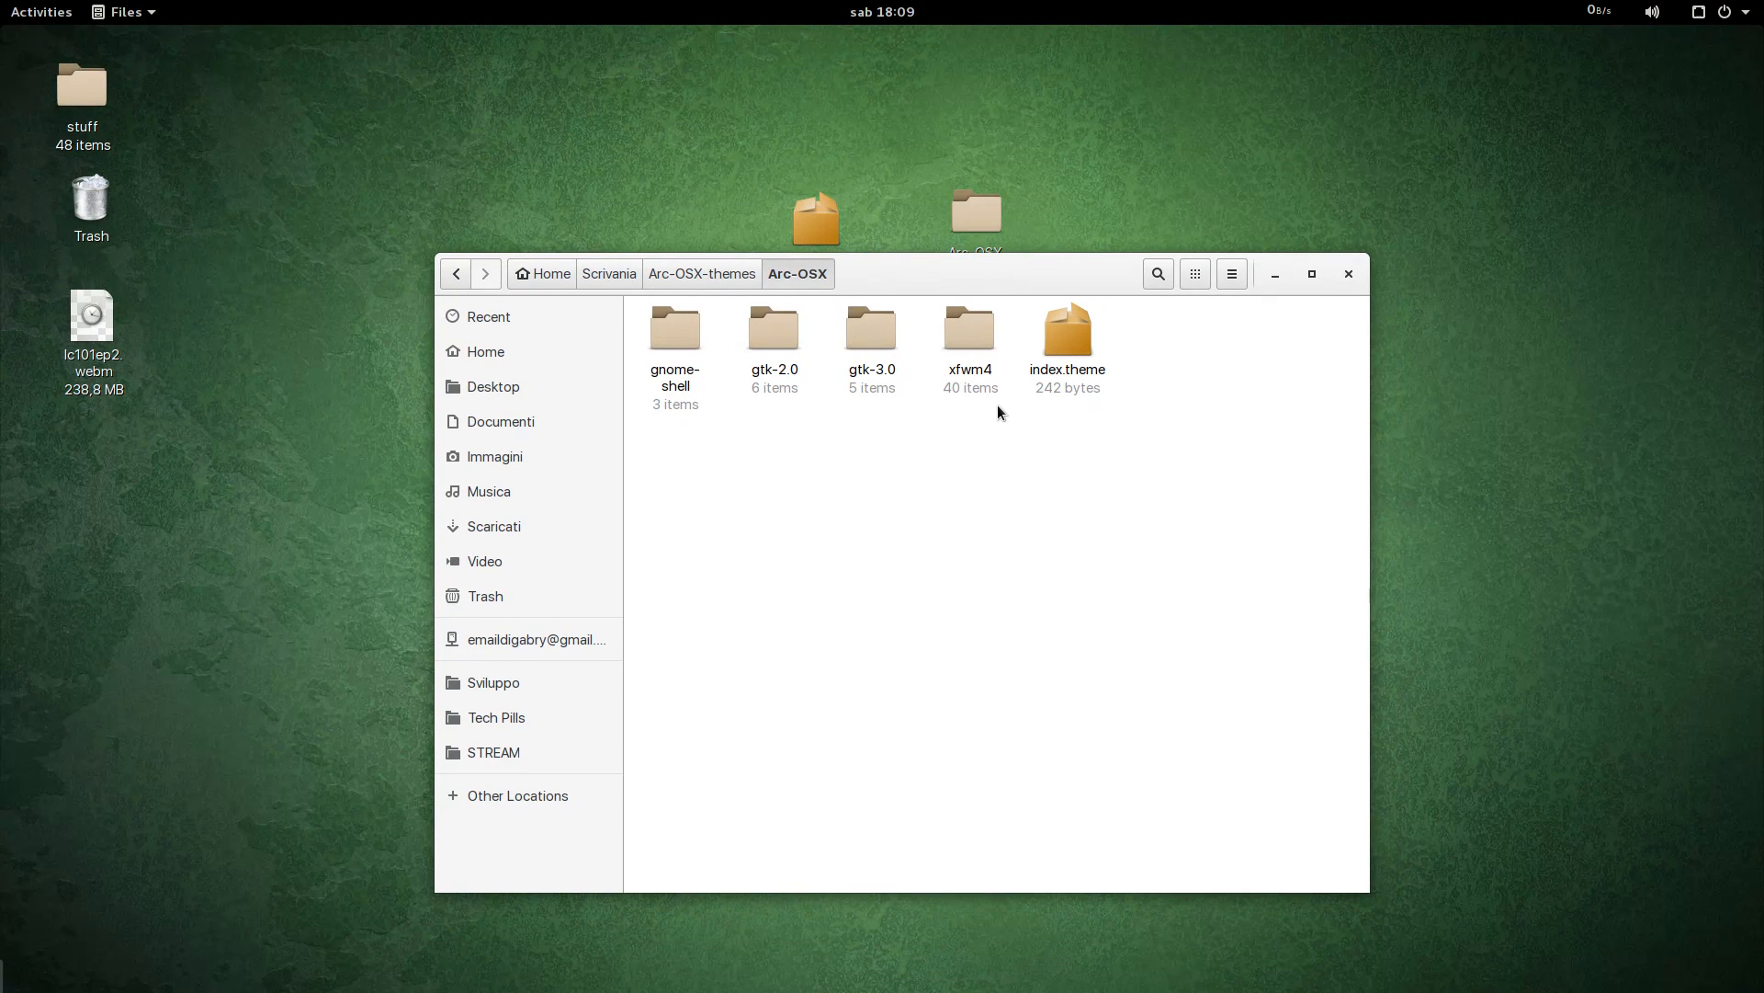
left_click(728, 275)
left_click_drag(673, 447, 891, 333)
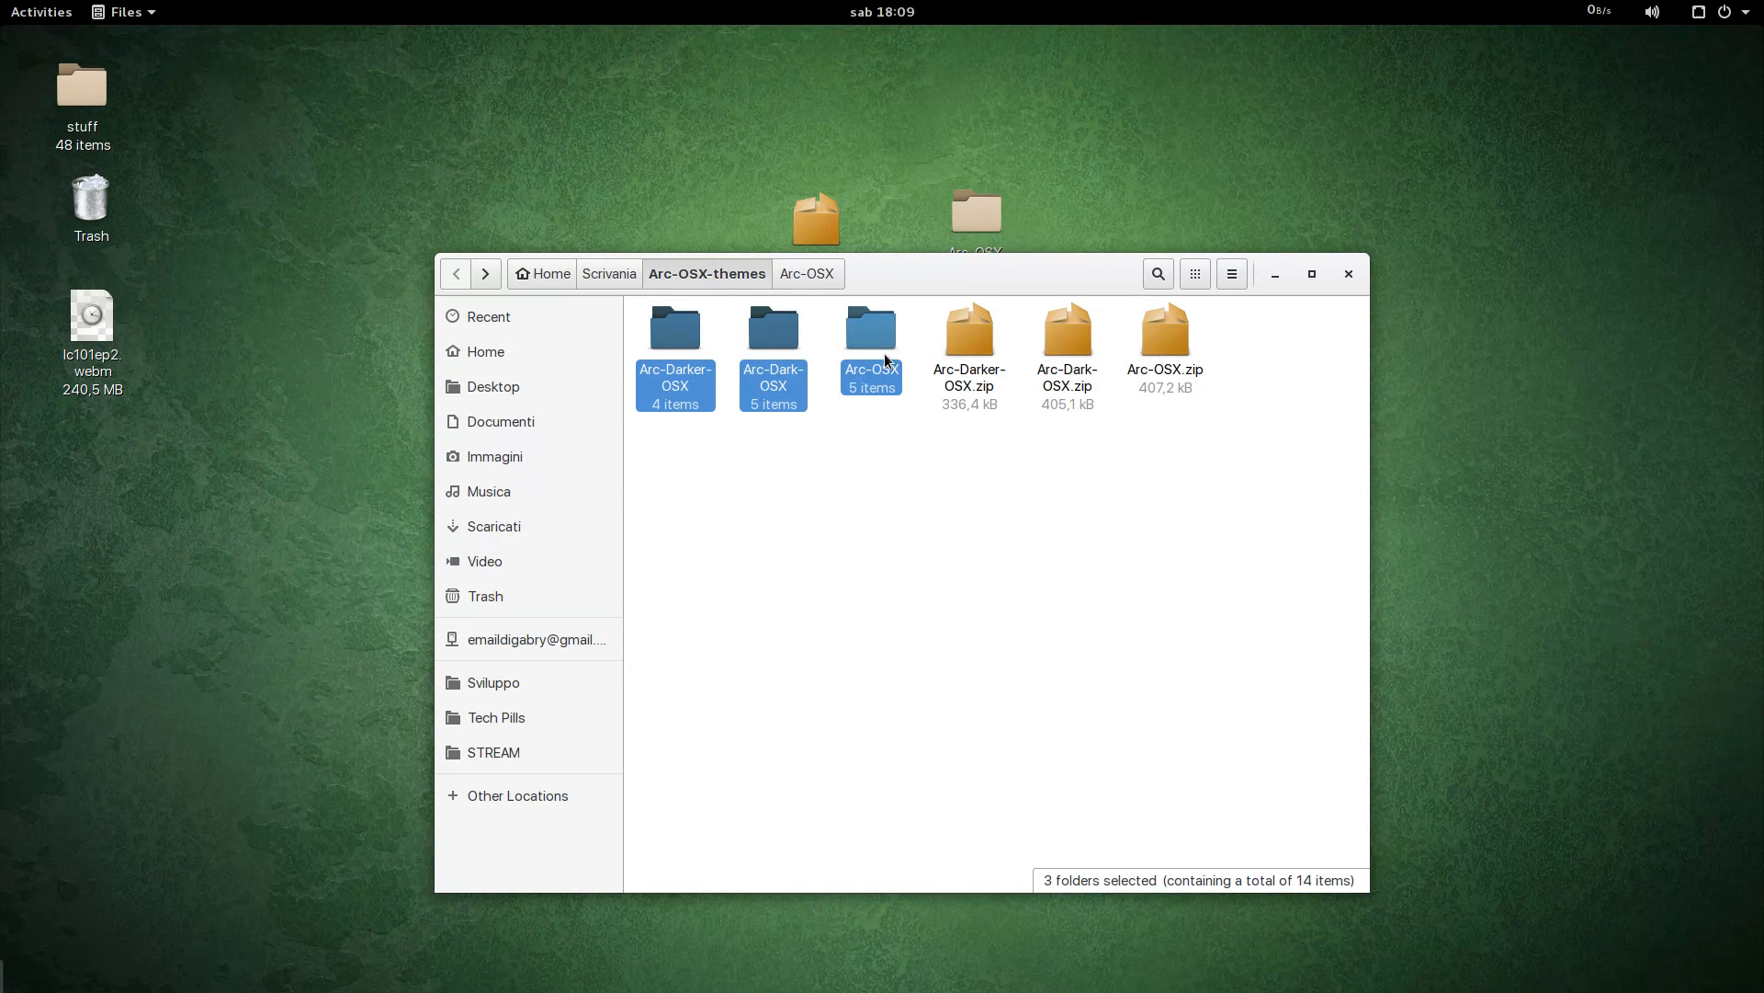
Step: Open a second file window on the Home folder, arrange it beside the Arc-OSX-themes window and show hidden files
key("ctrl+n")
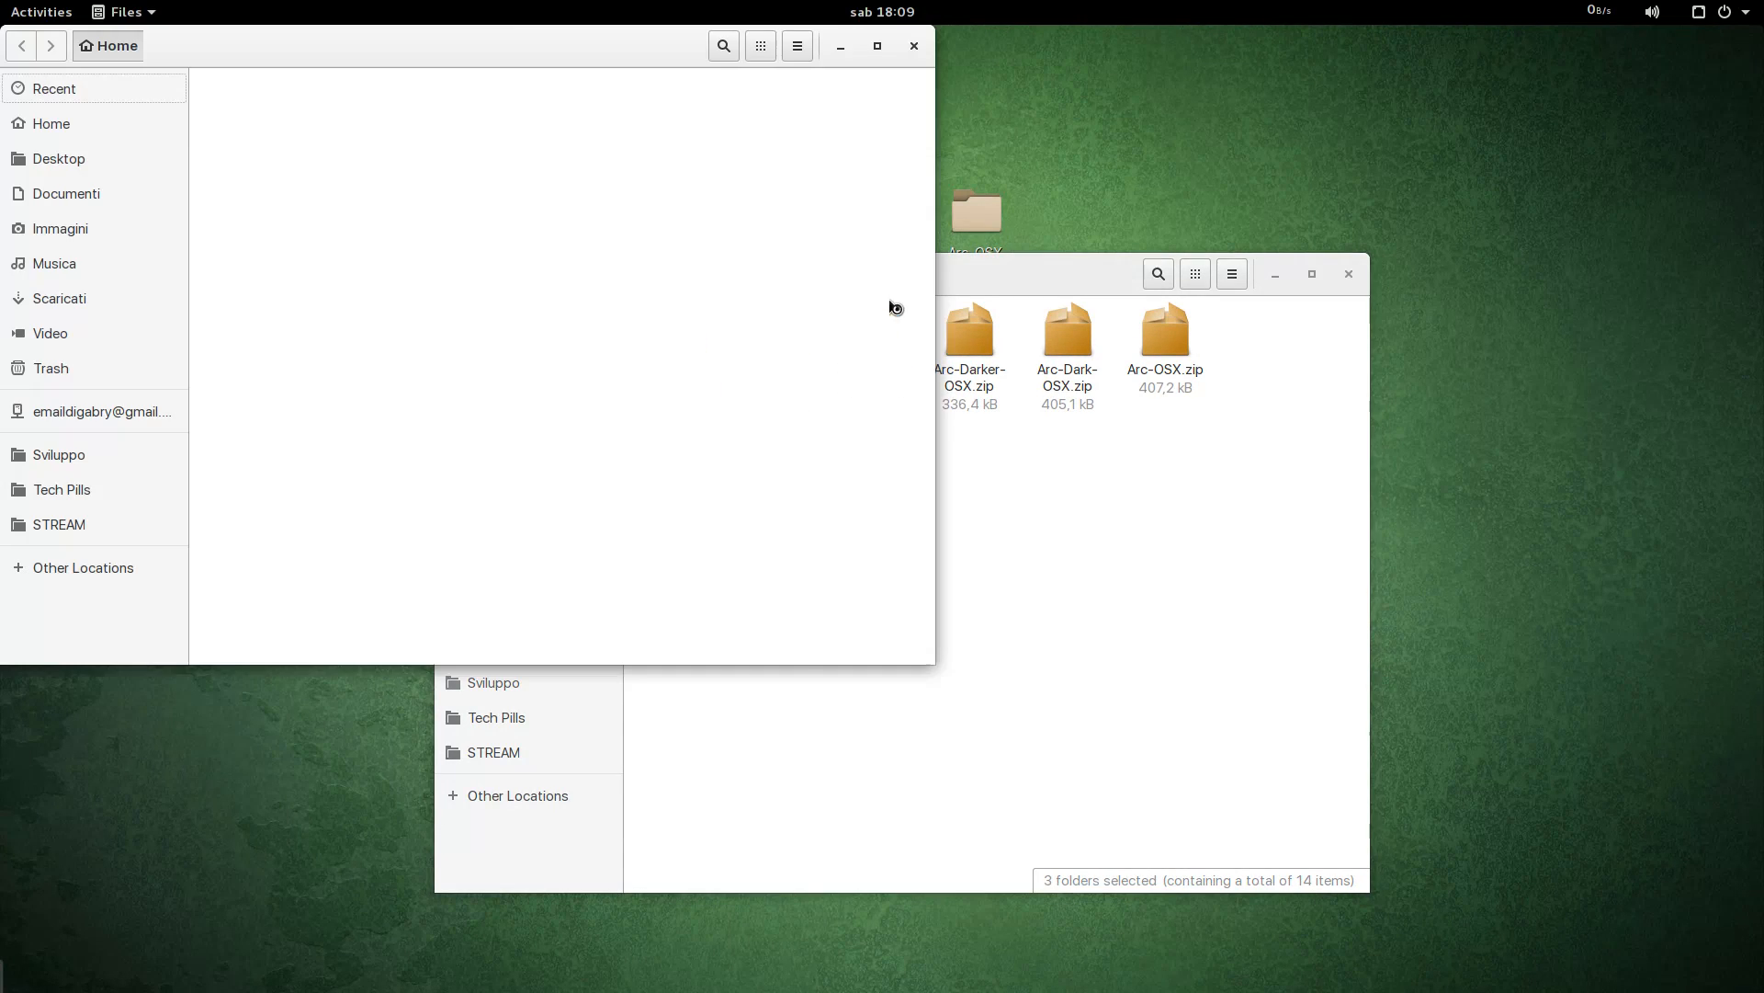
left_click_drag(496, 55, 1143, 162)
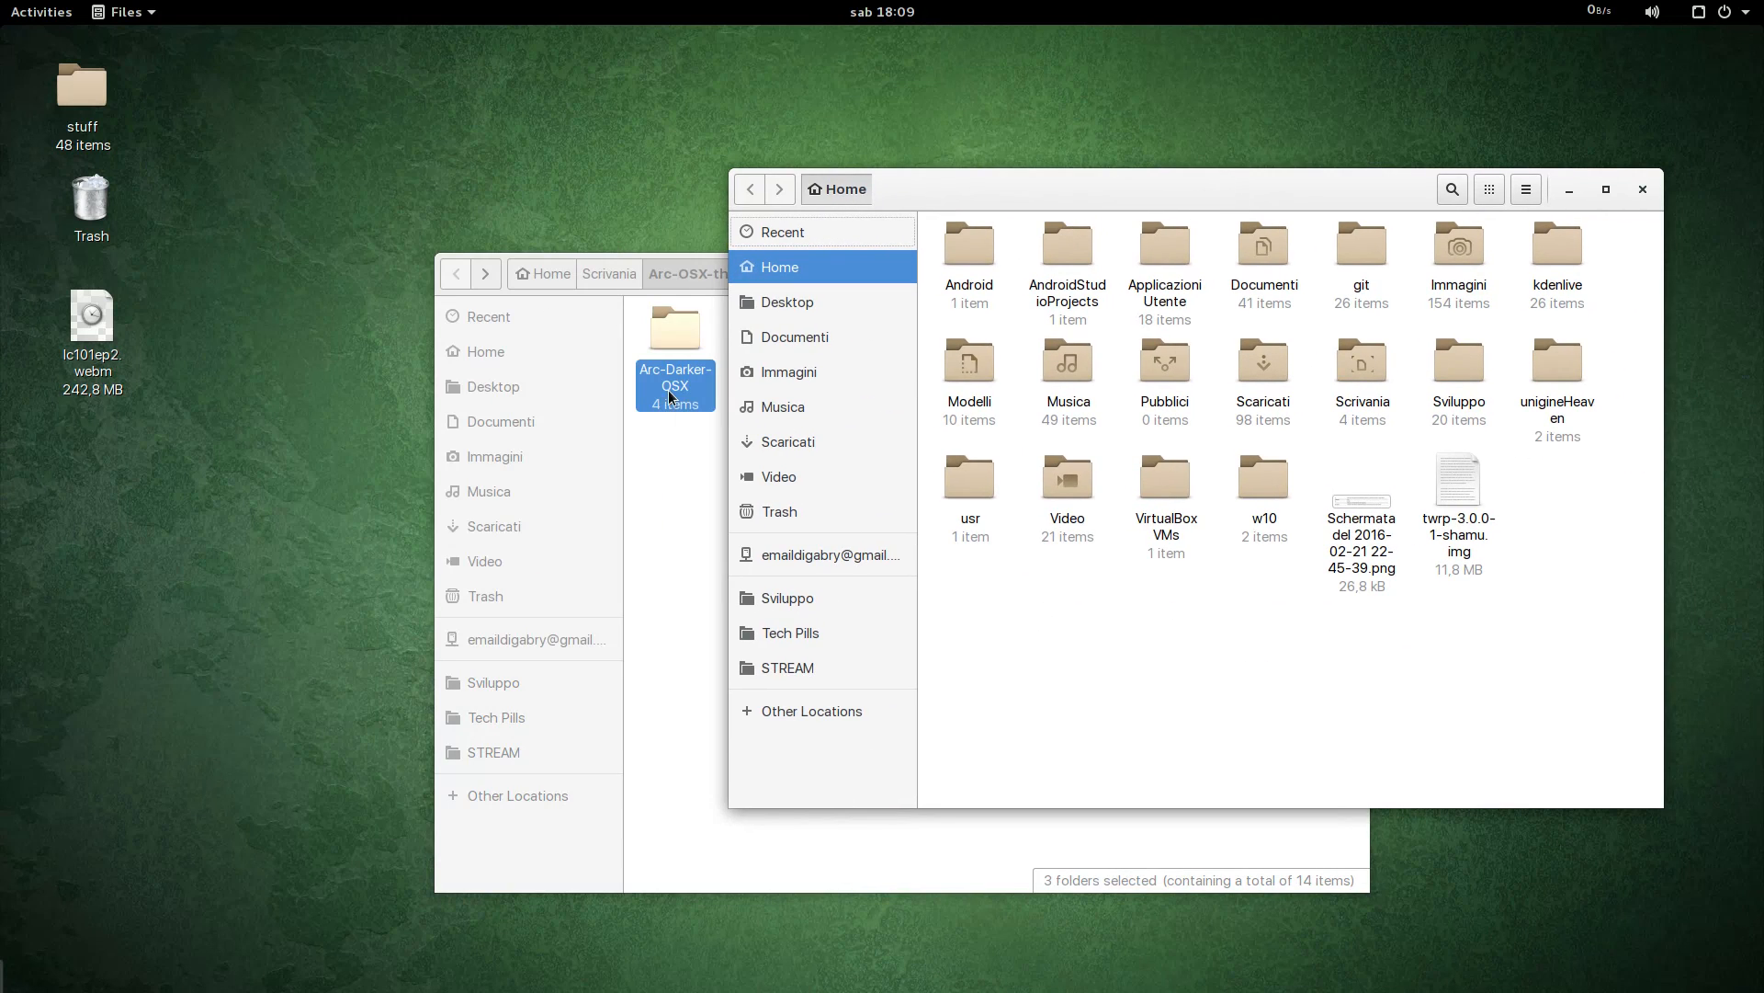
left_click(678, 490)
left_click_drag(1061, 264, 628, 228)
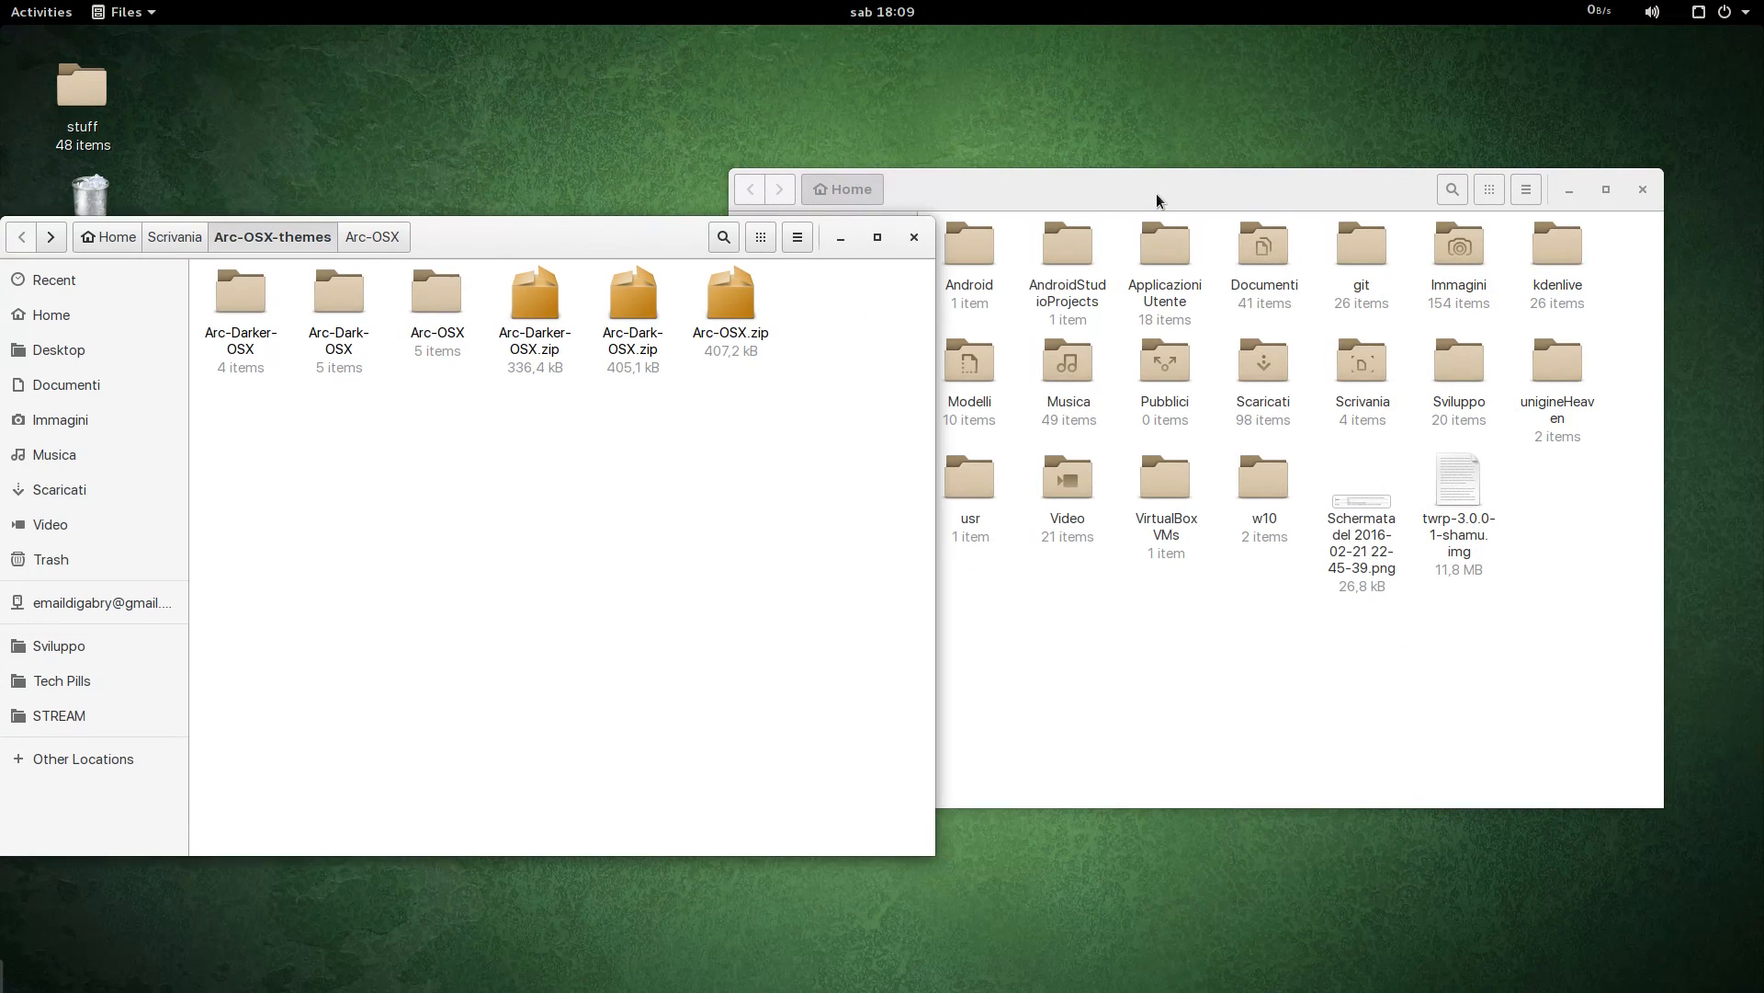
left_click_drag(1156, 193, 948, 164)
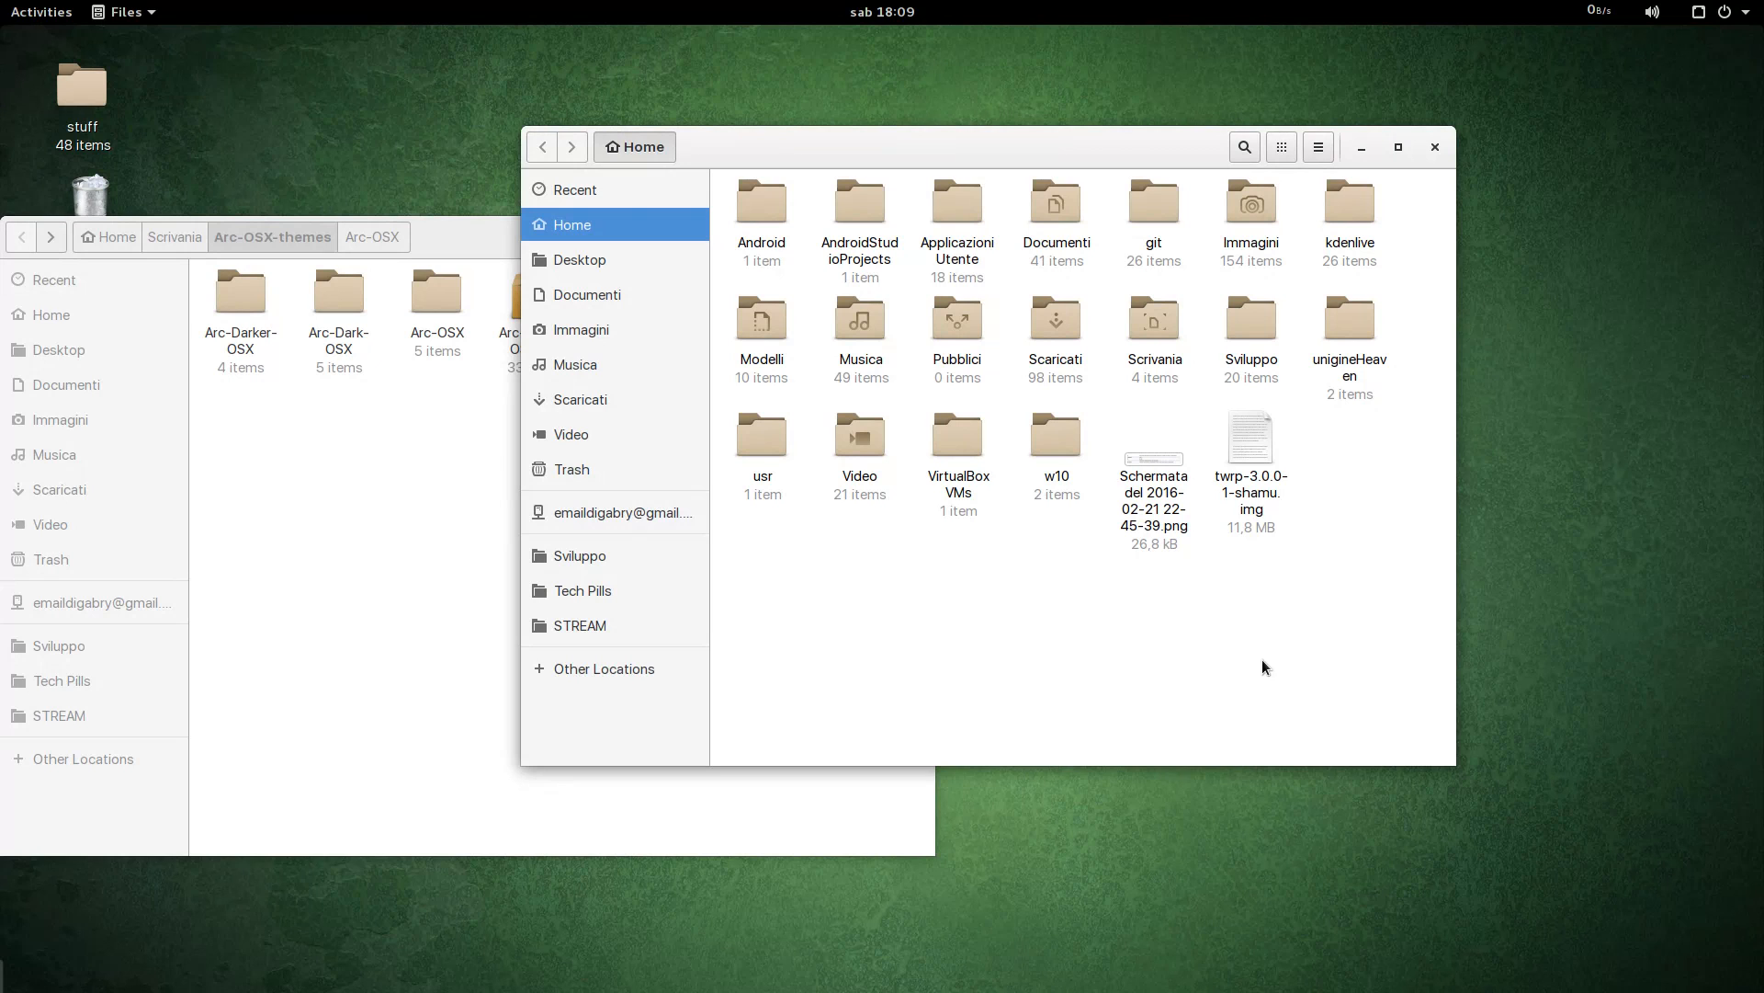
key("ctrl+h")
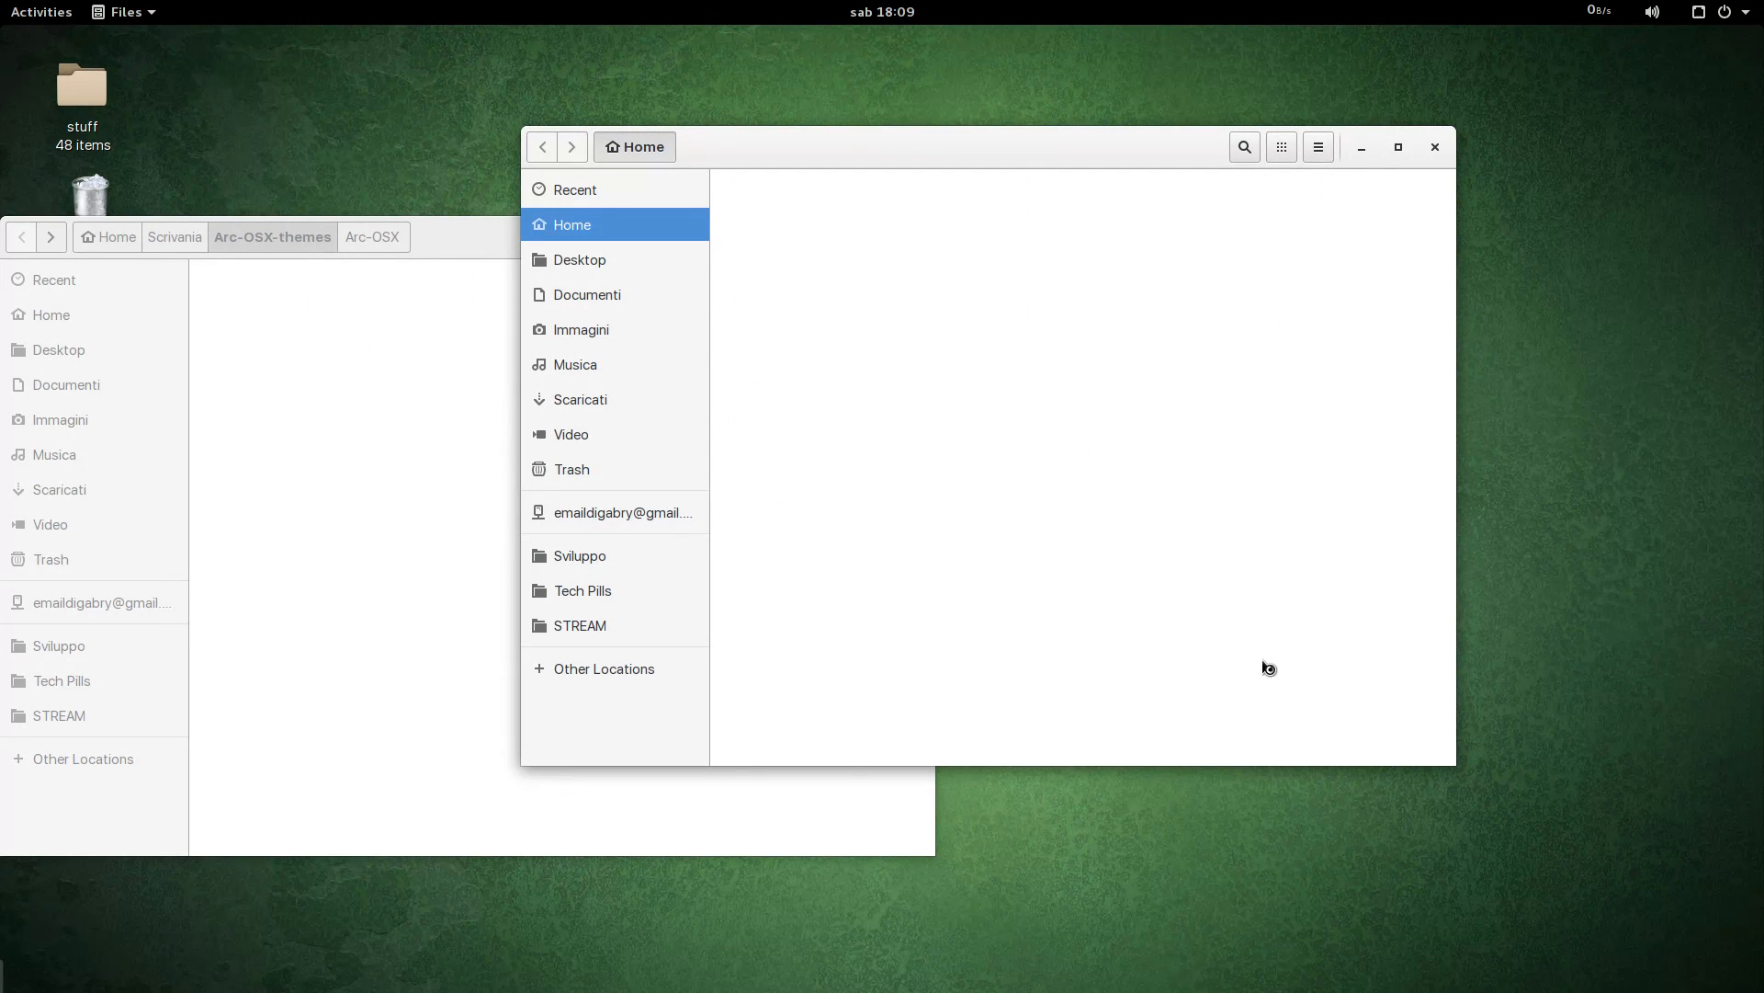
Step: Open the hidden .themes folder in Home and move its window so the Arc-OSX-themes window is uncovered
scroll(1415, 305, "down", 4)
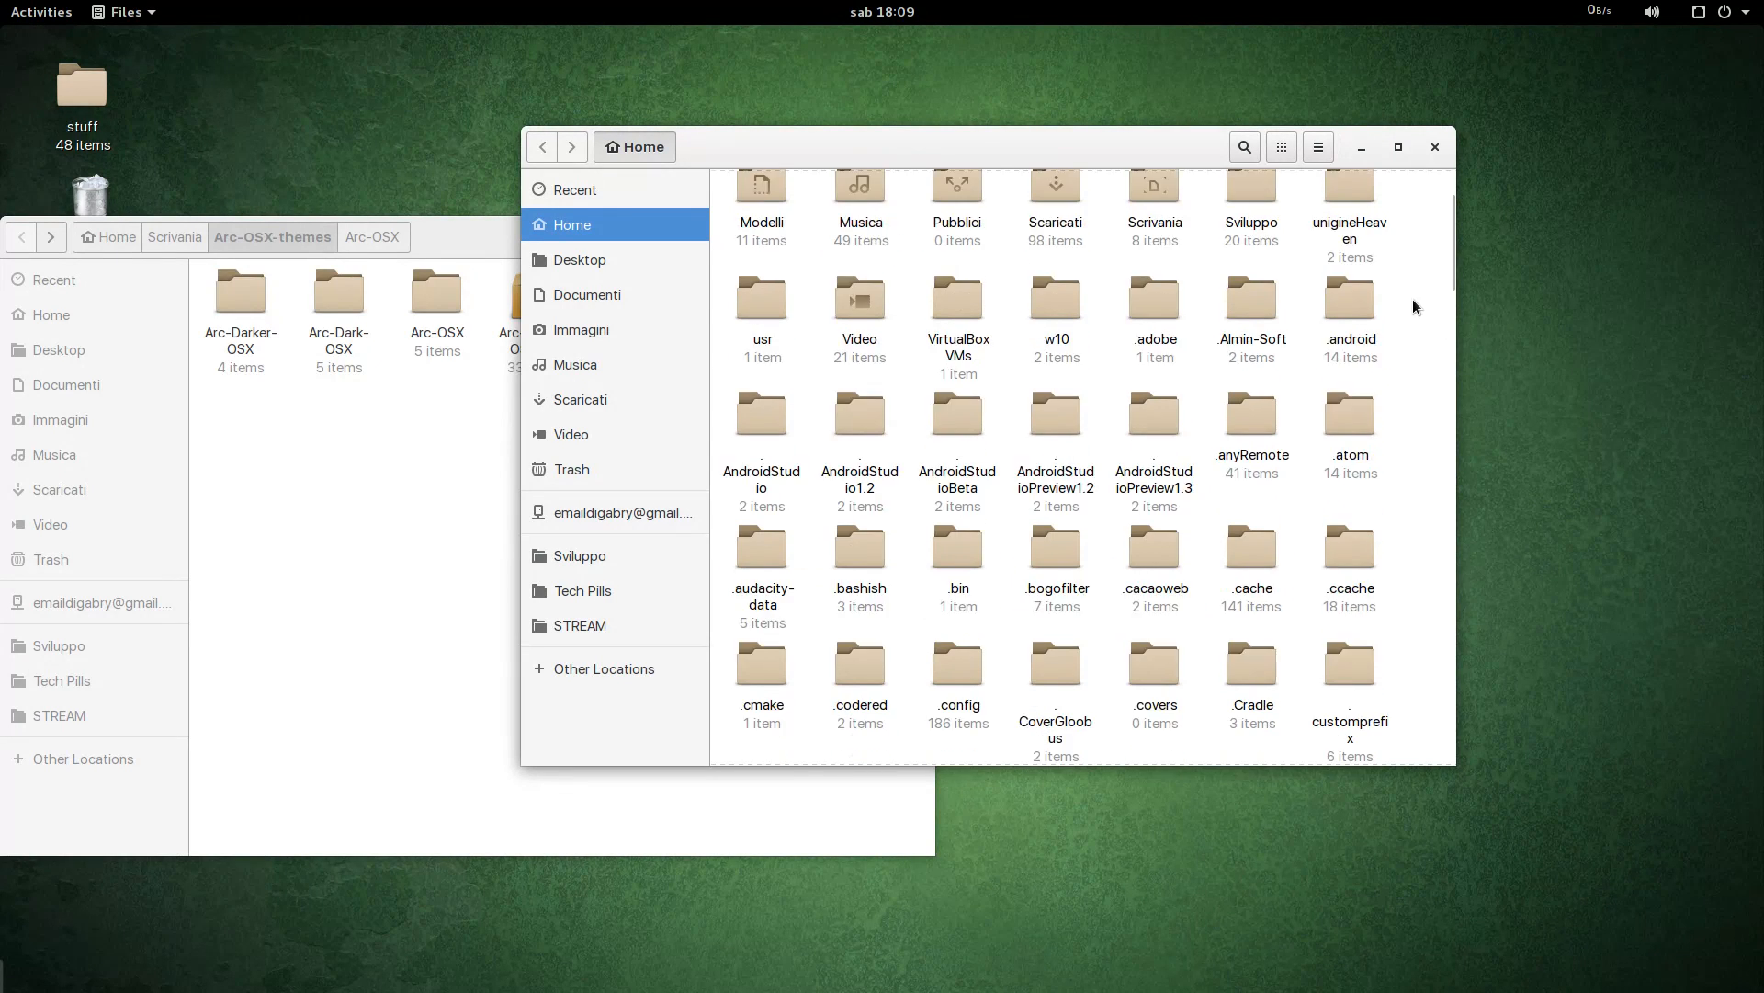
scroll(1007, 577, "down", 10)
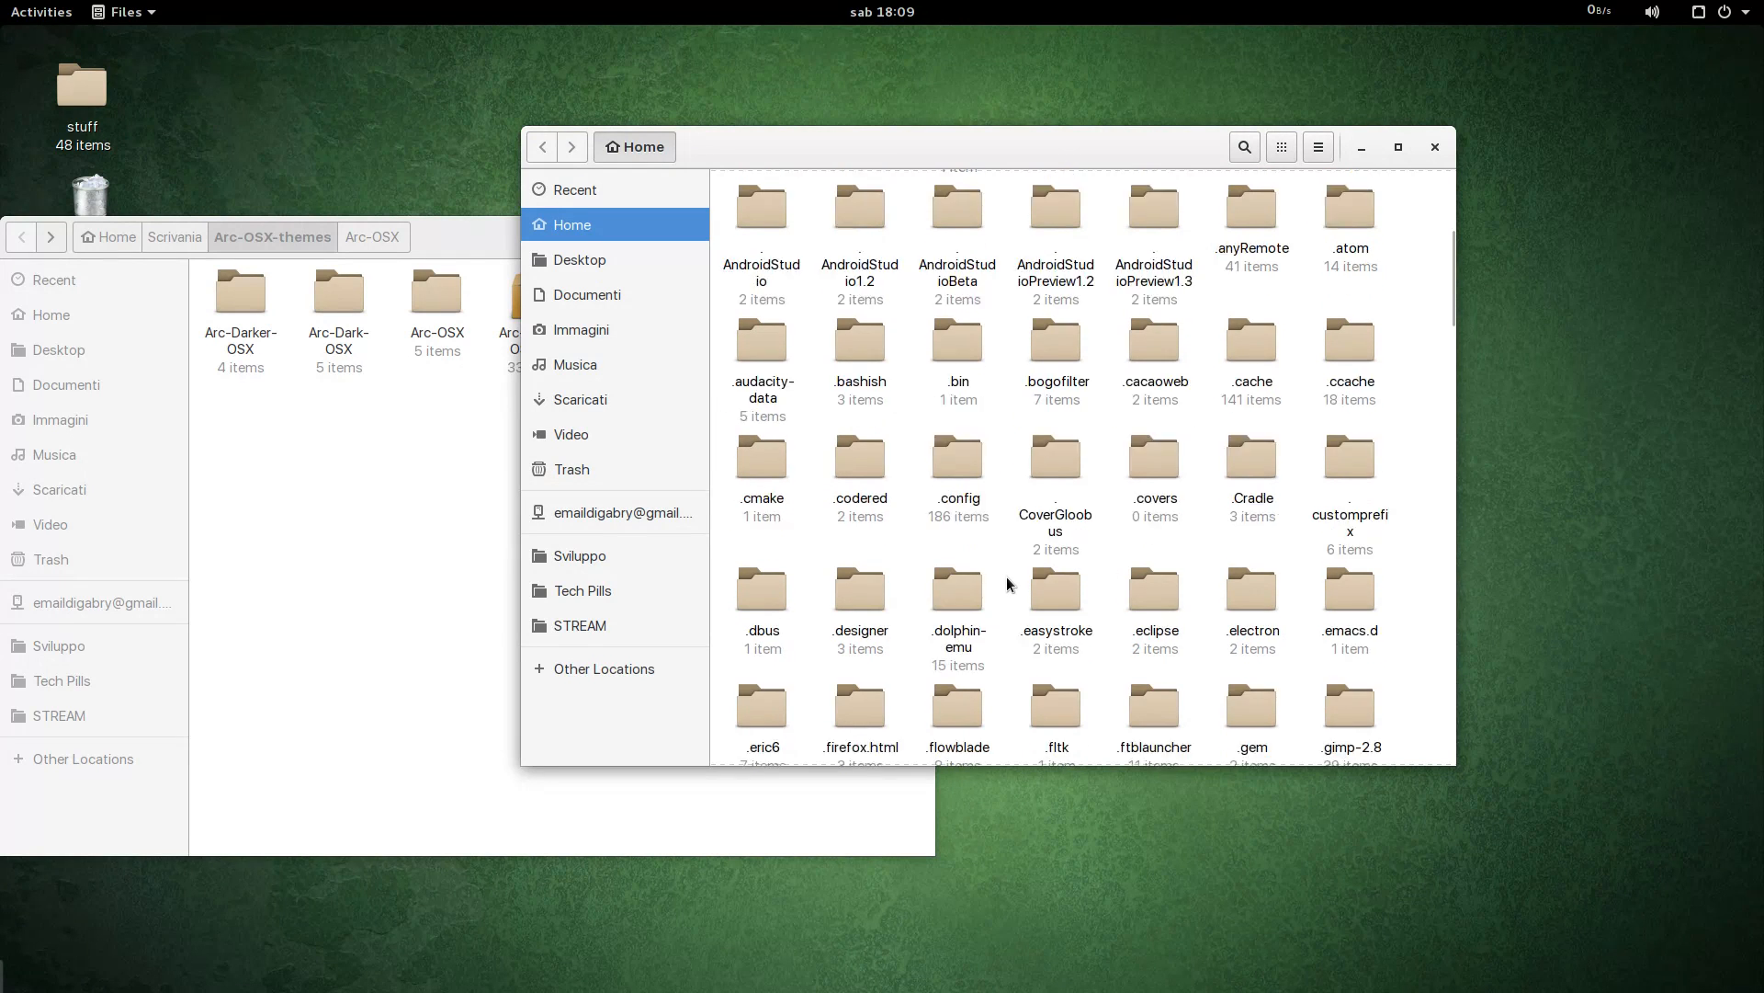
scroll(1026, 549, "down", 3)
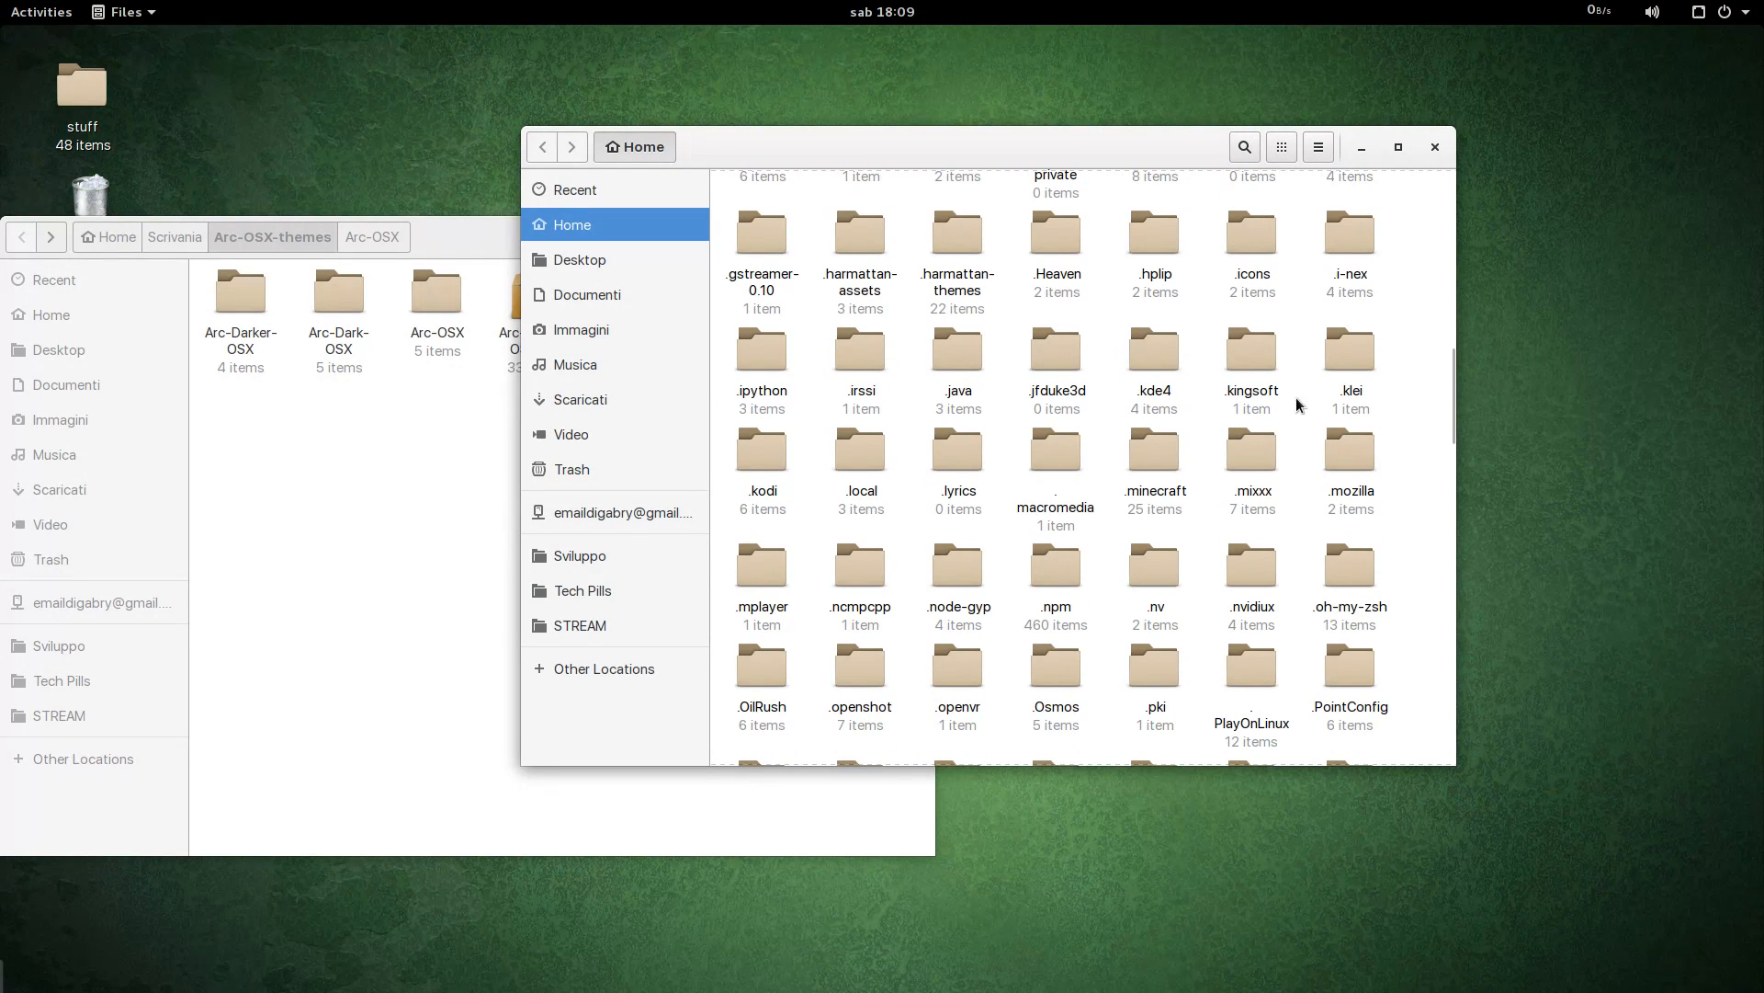
scroll(1008, 680, "down", 5)
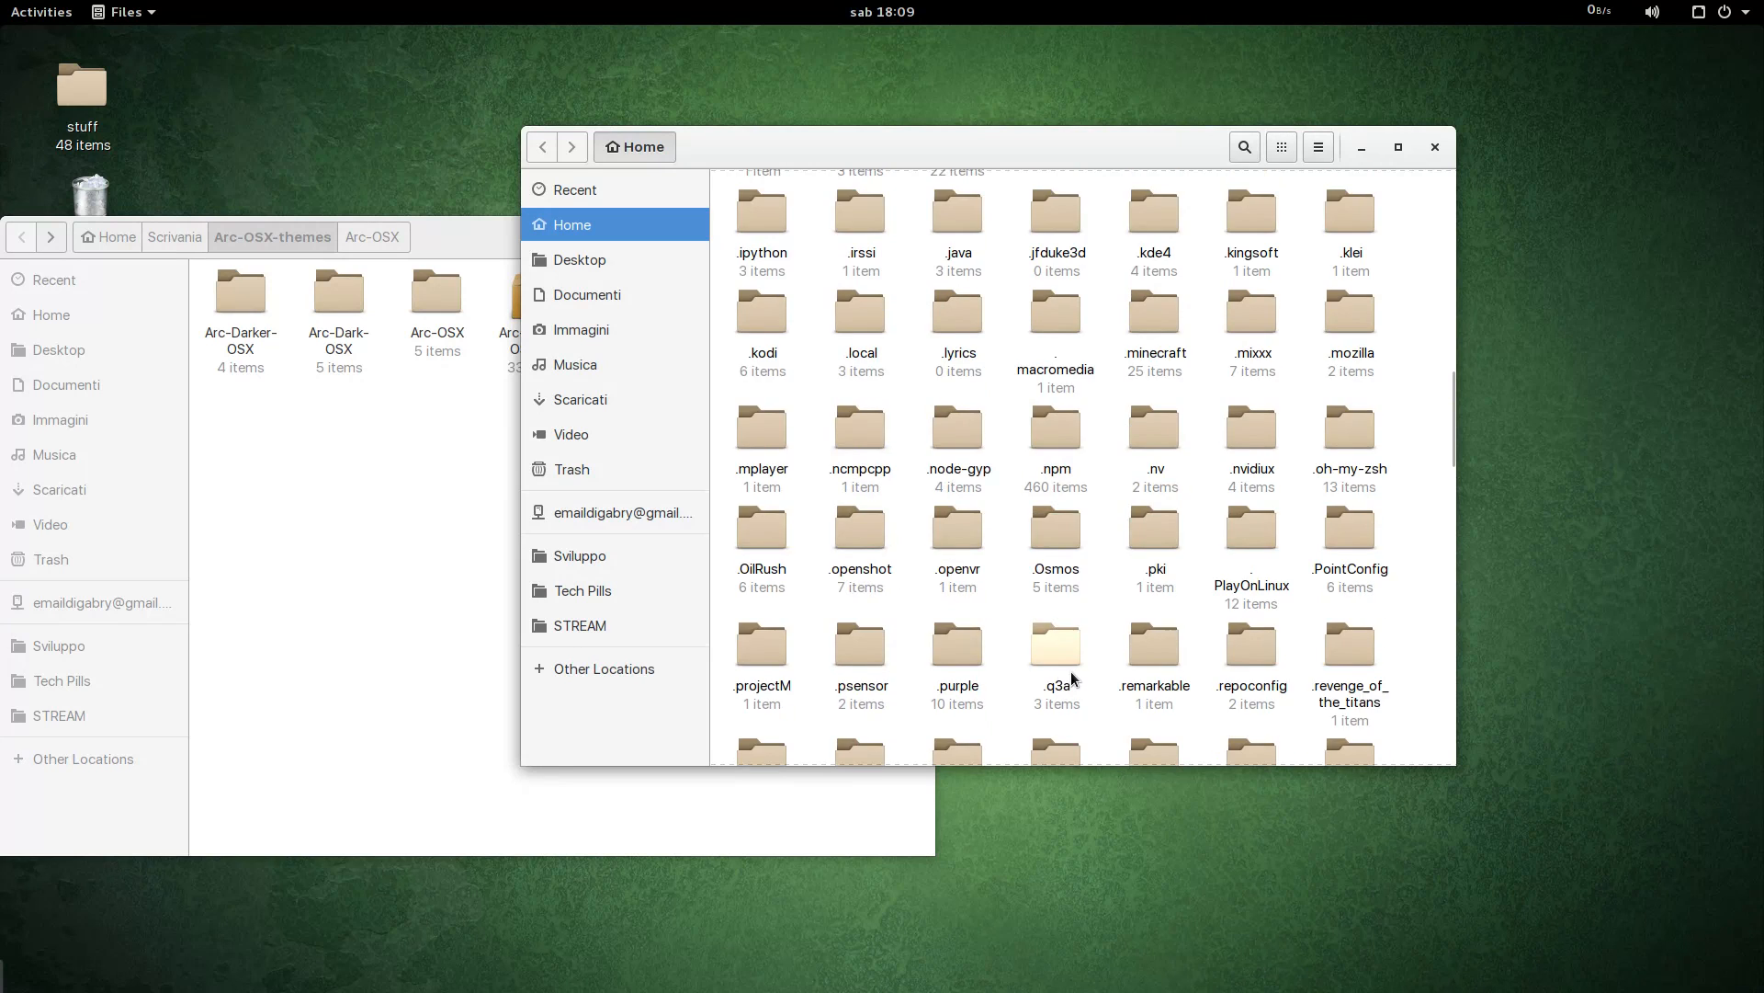
scroll(923, 598, "down", 3)
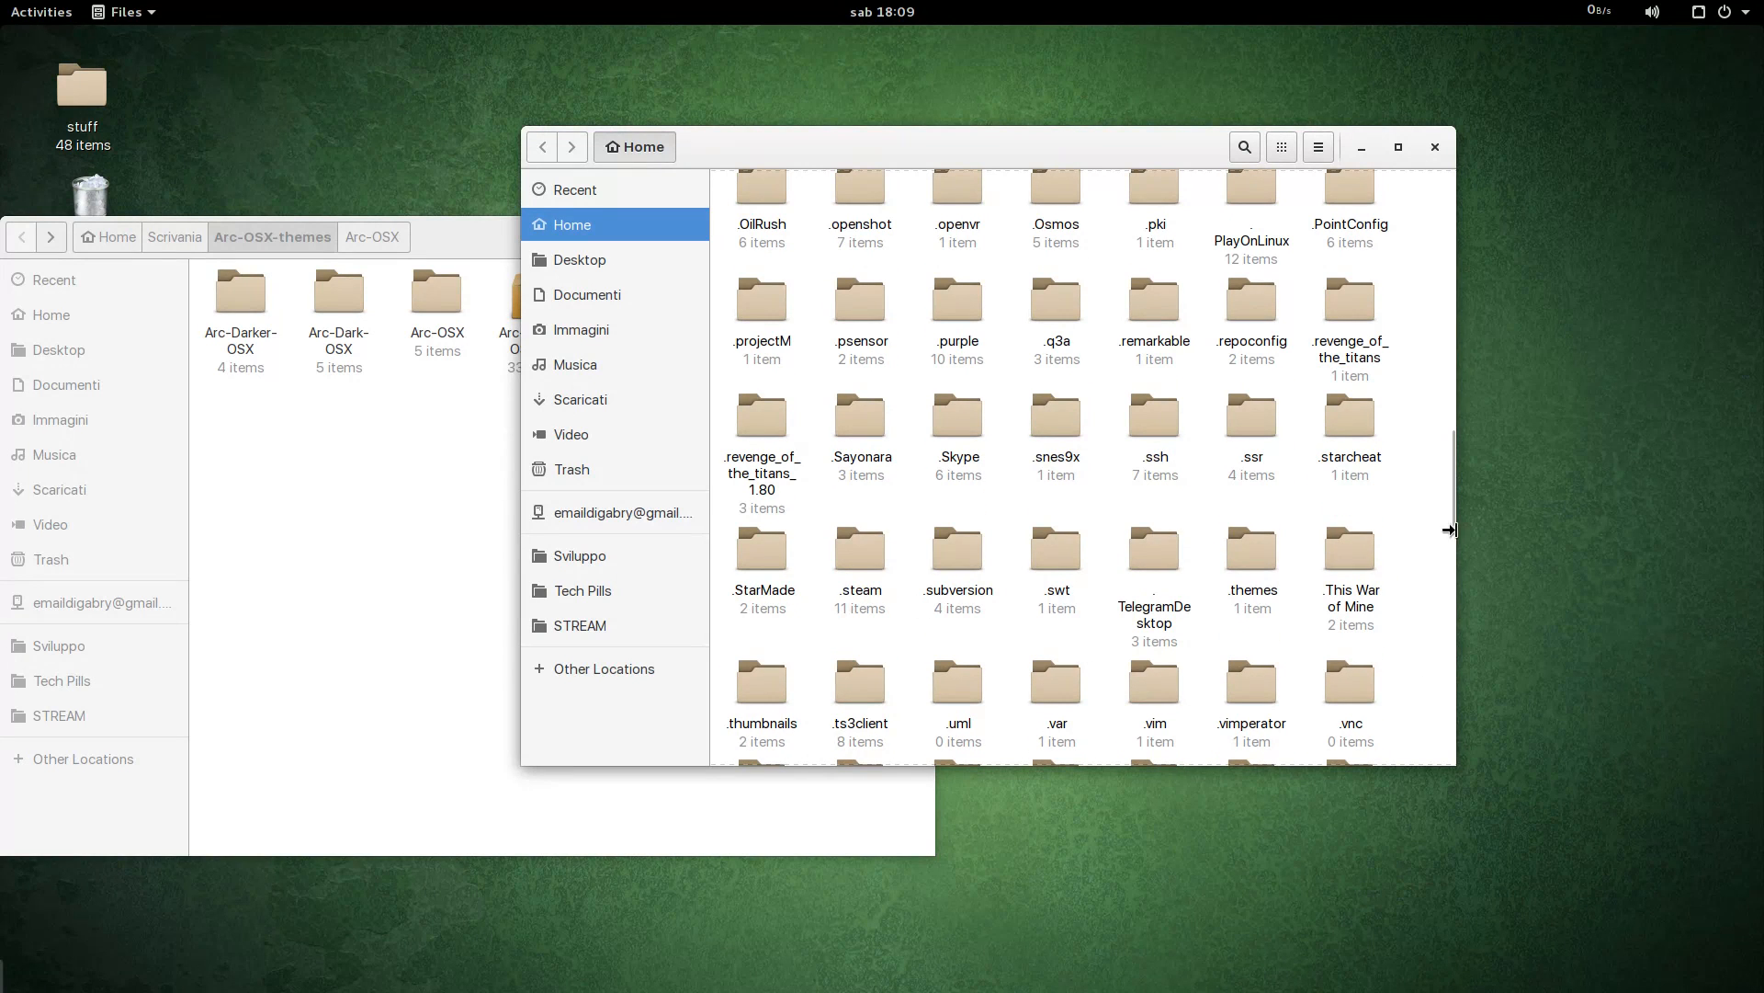
left_click(1240, 551)
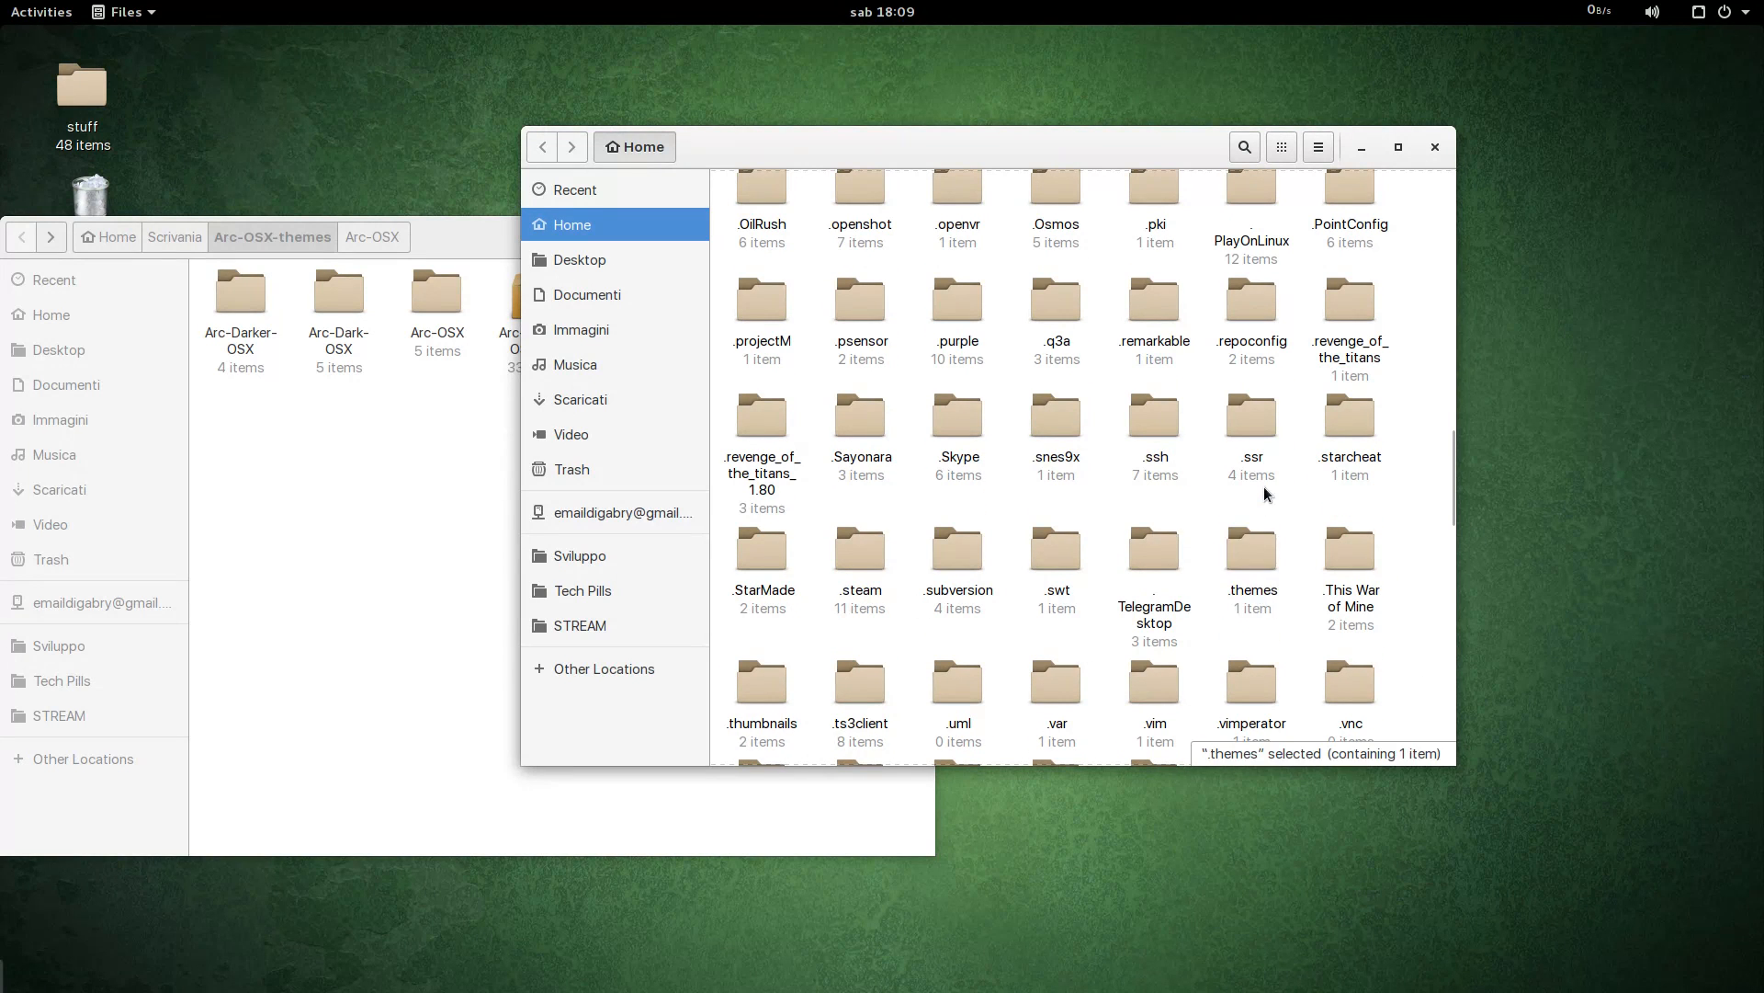
double_click(1248, 551)
left_click_drag(857, 140, 985, 329)
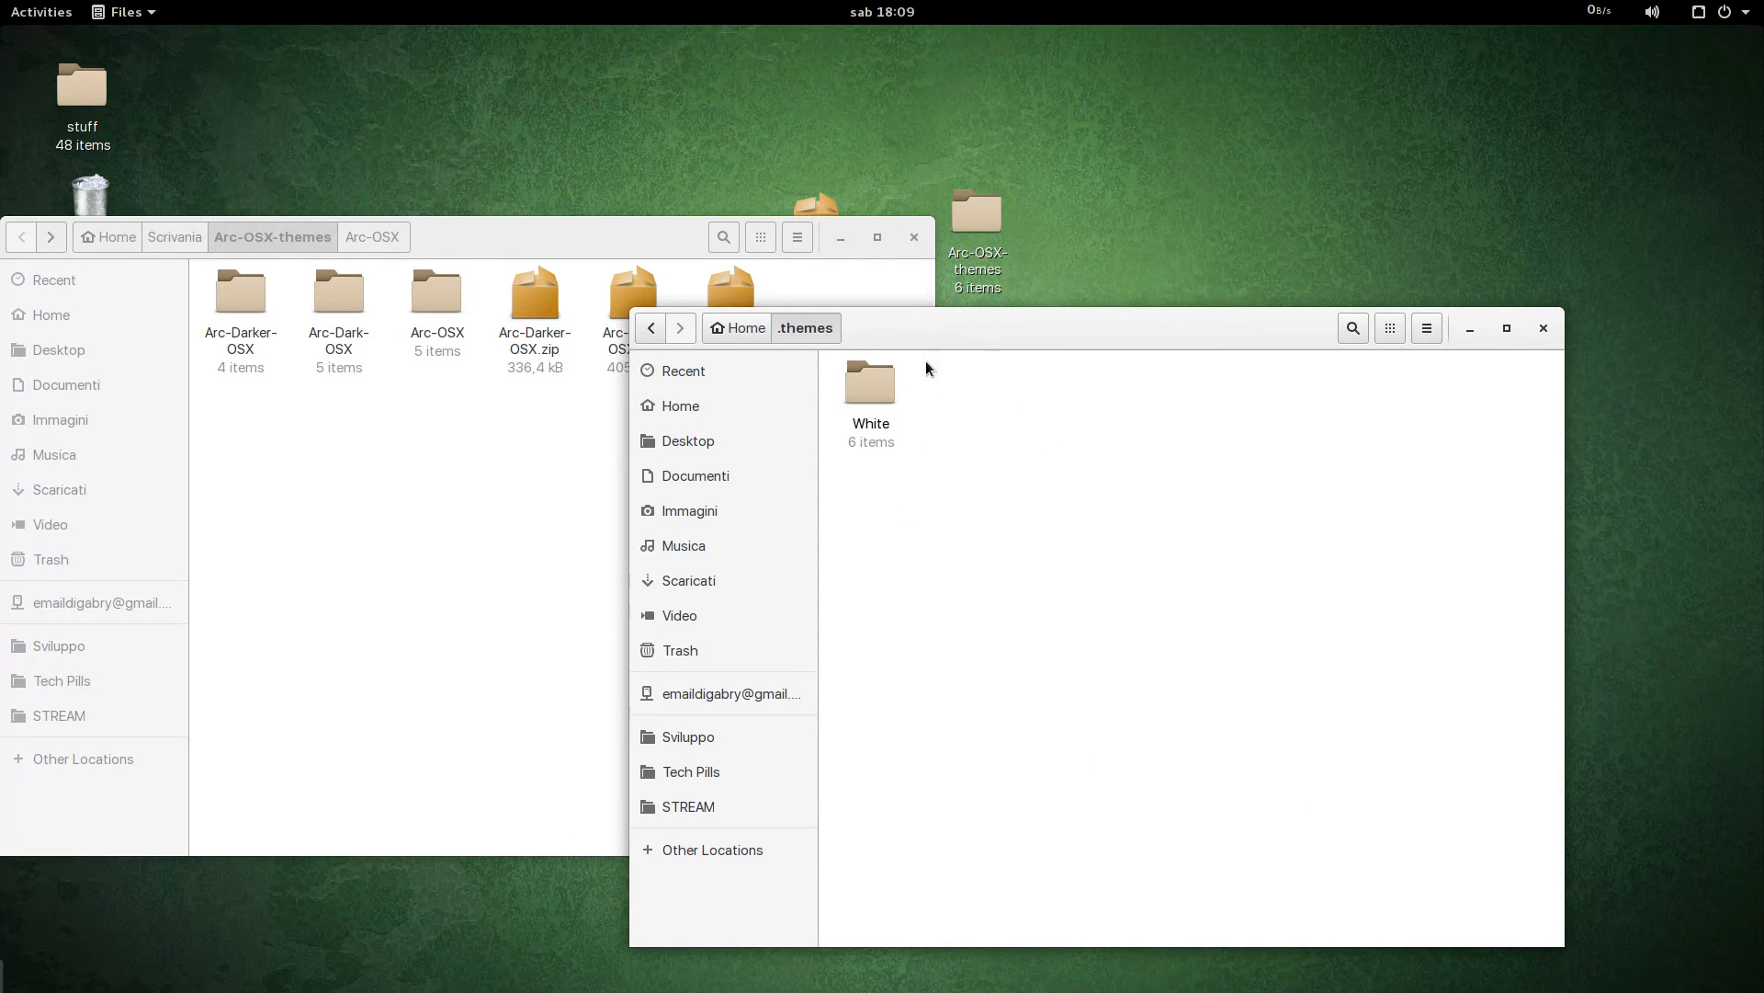
Step: Move the Arc-Darker-OSX, Arc-Dark-OSX and Arc-OSX folders from Arc-OSX-themes into .themes and bring the .themes window forward
left_click(406, 474)
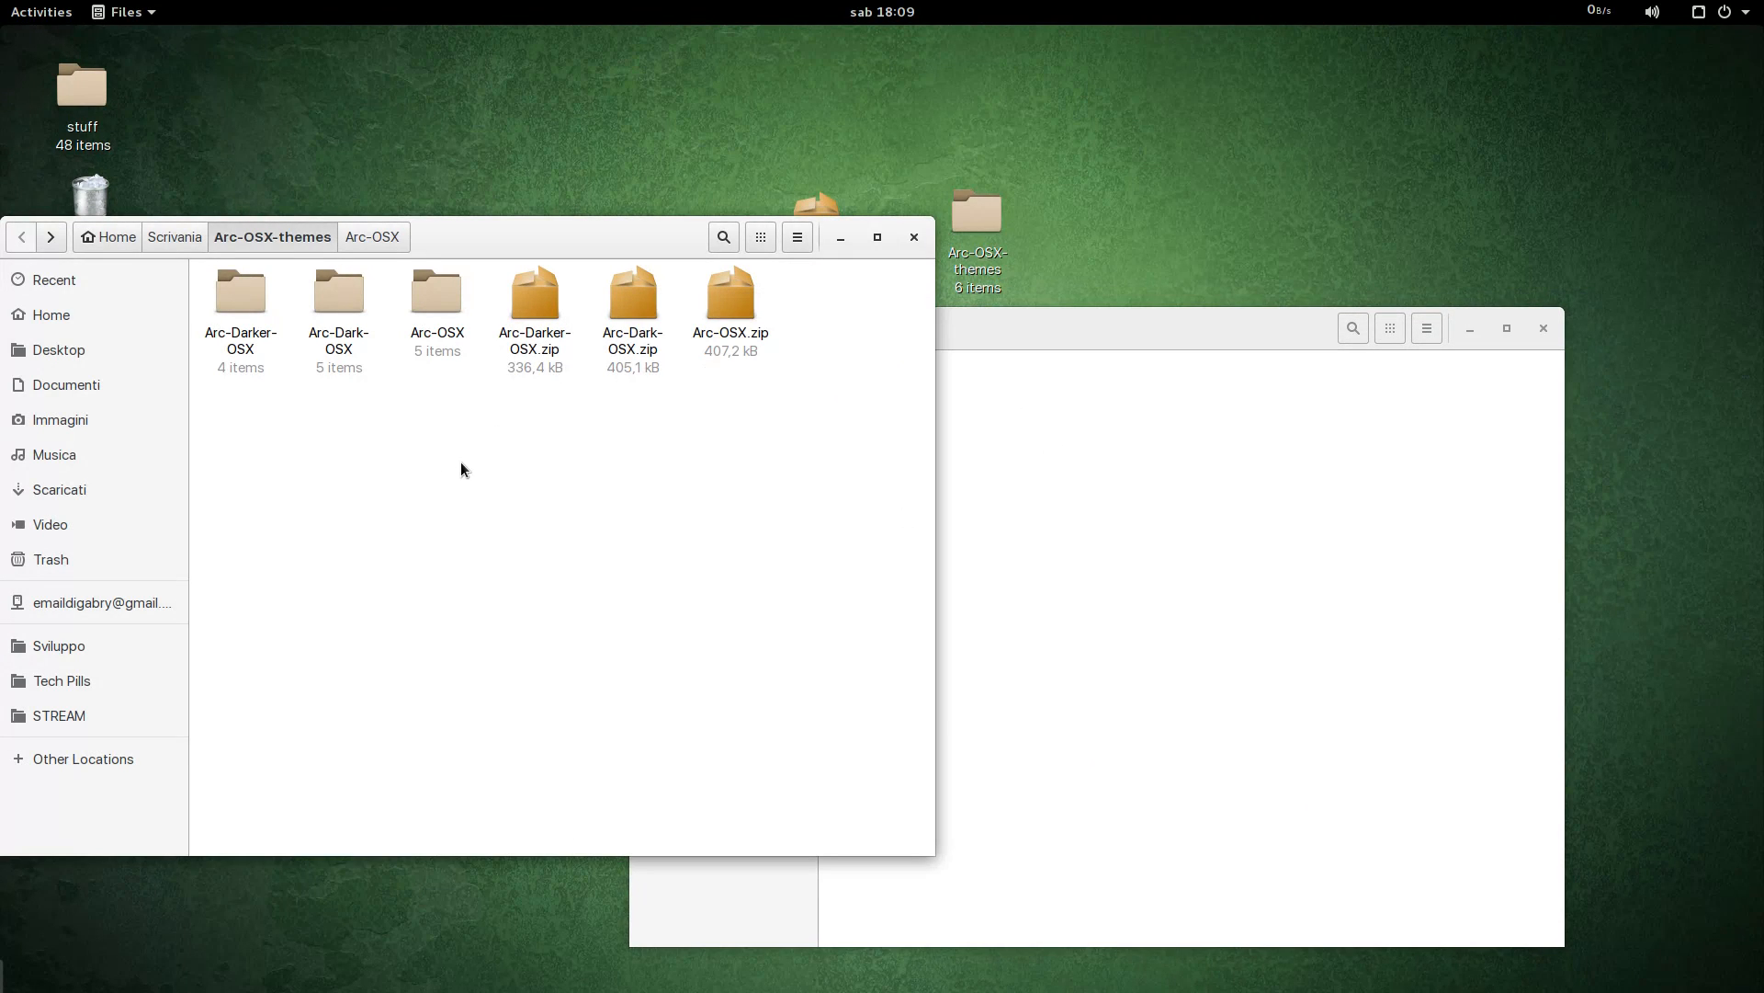
left_click_drag(462, 464, 230, 295)
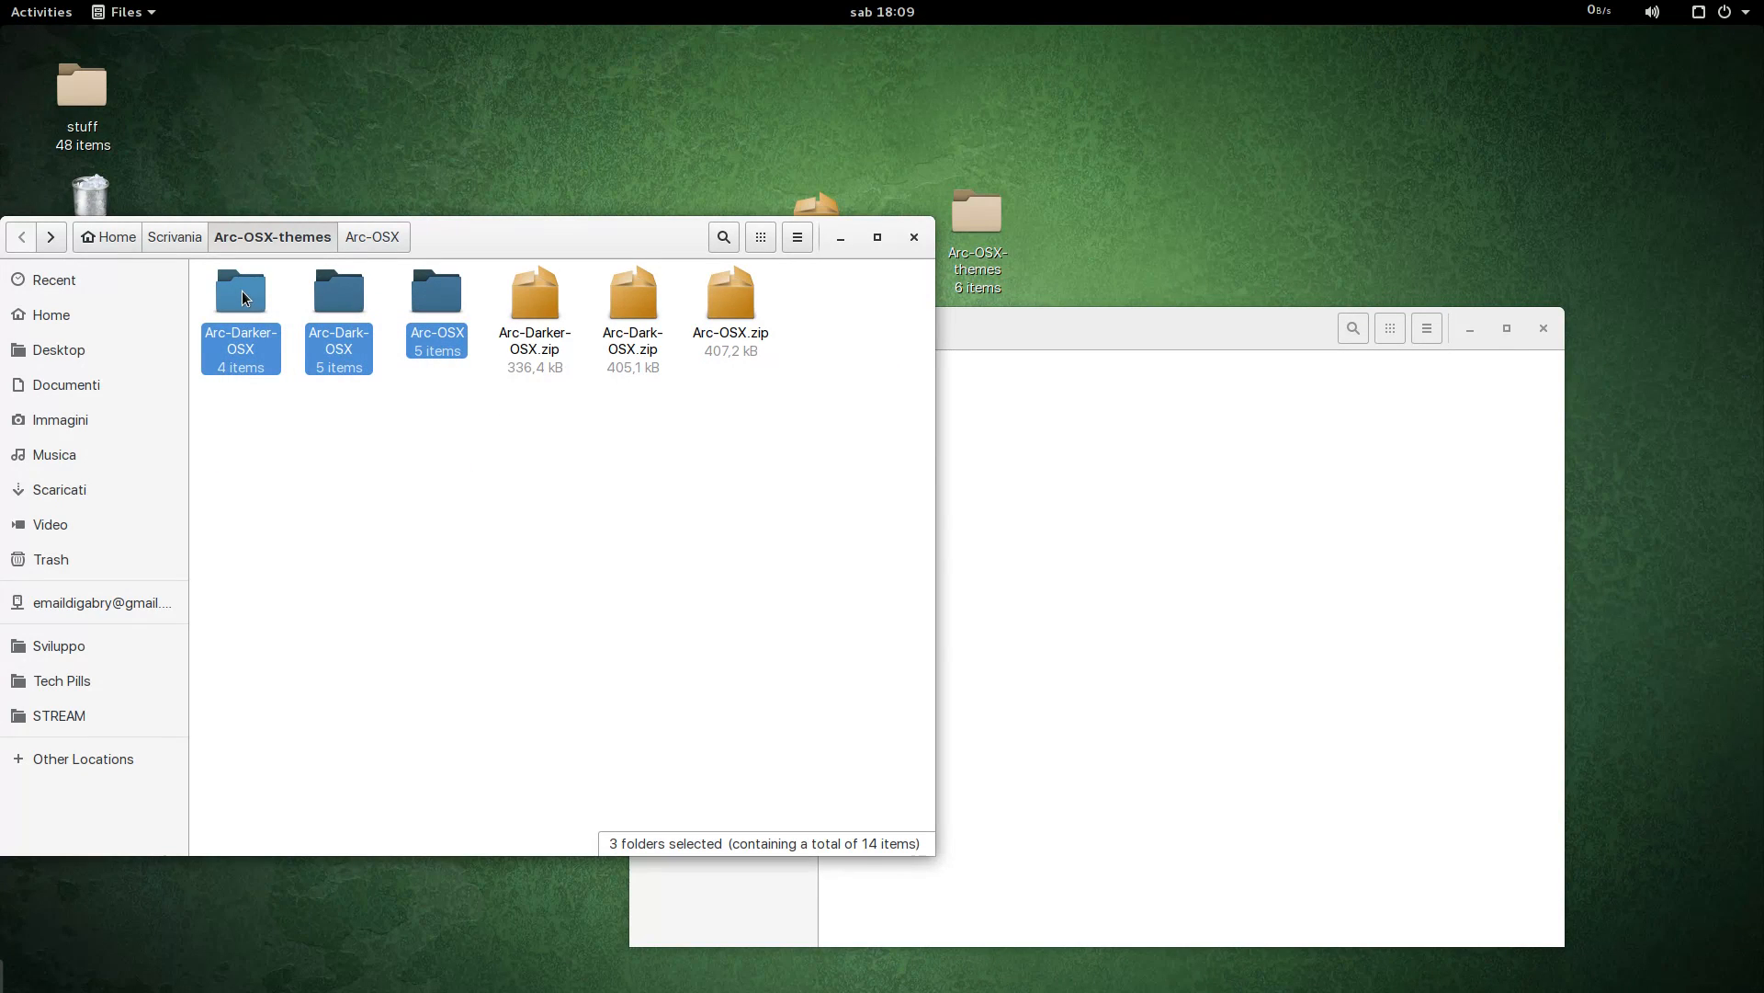
left_click(316, 439)
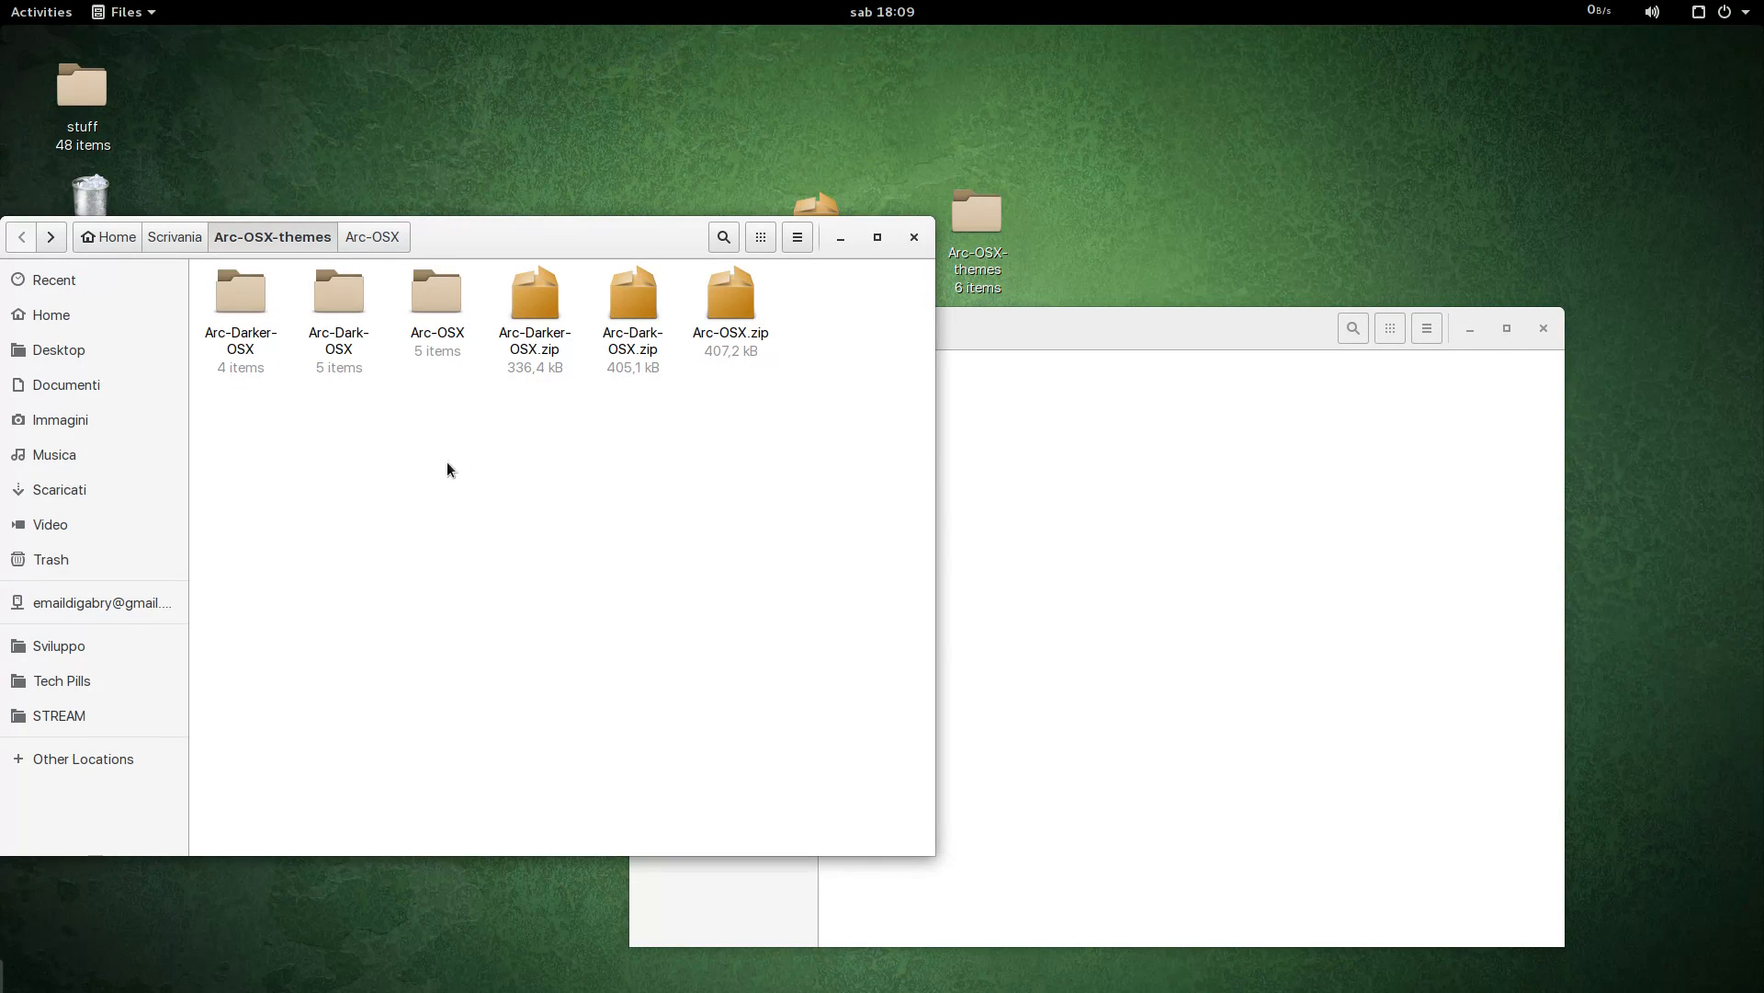
left_click_drag(449, 399, 1228, 480)
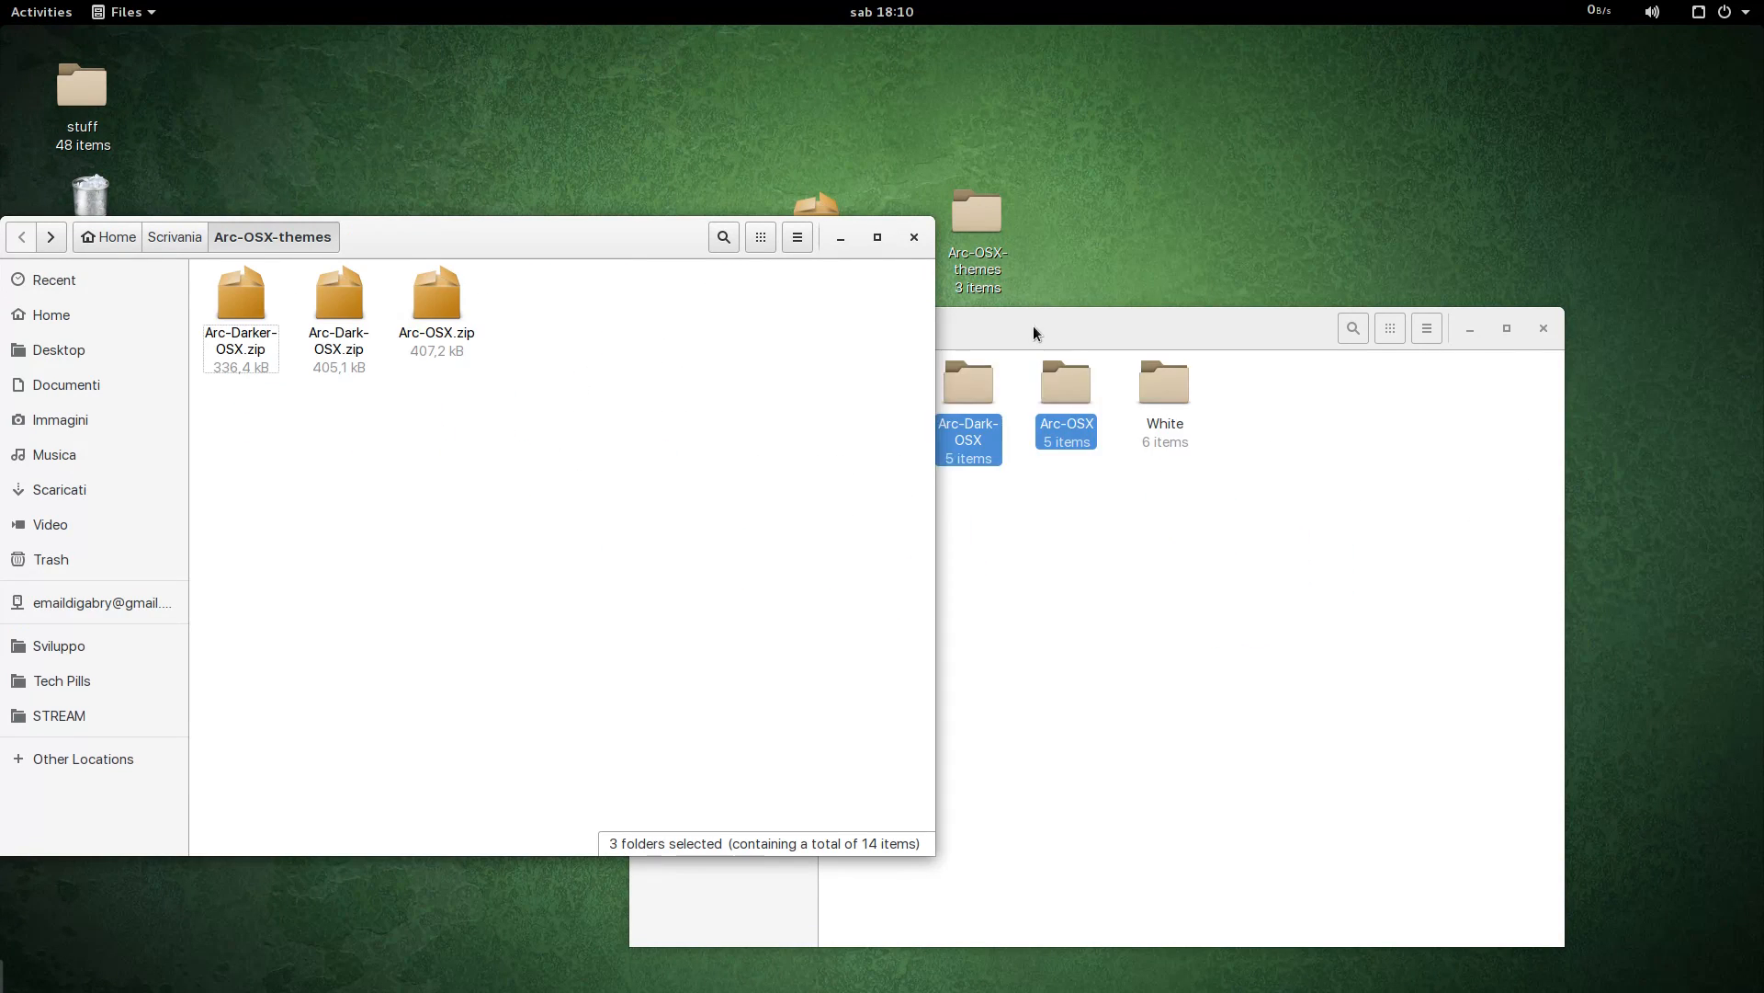
left_click_drag(1033, 326, 995, 234)
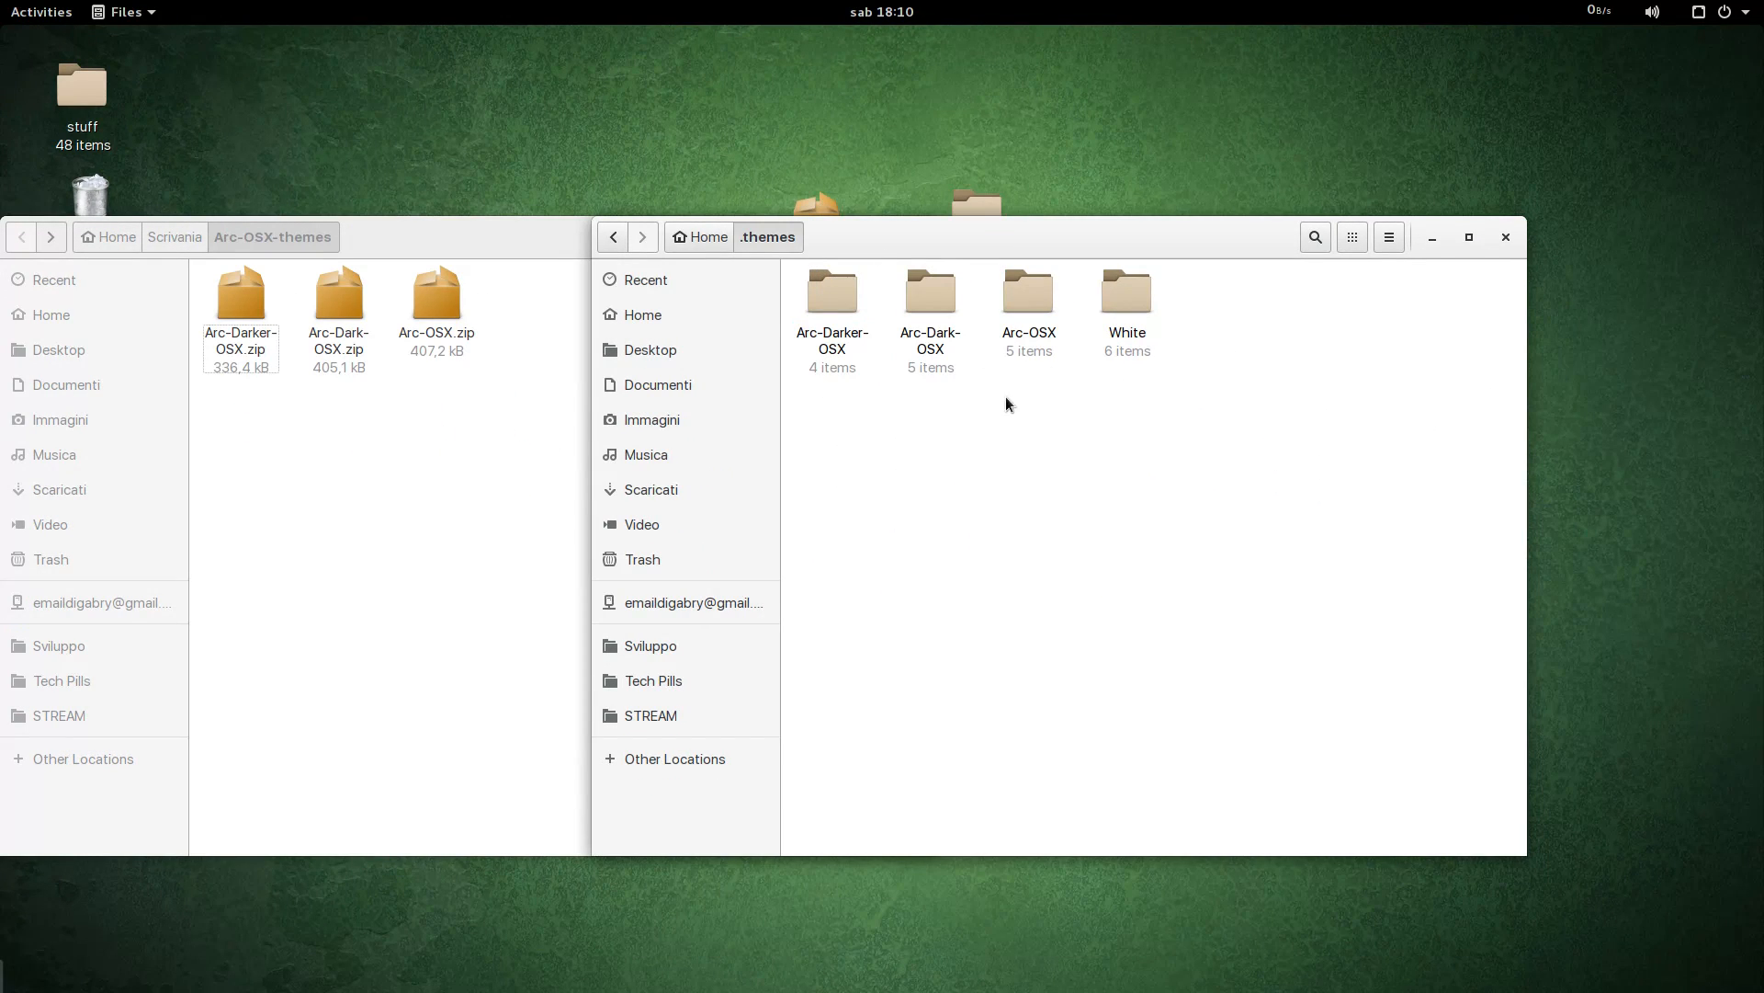
left_click_drag(775, 248, 587, 212)
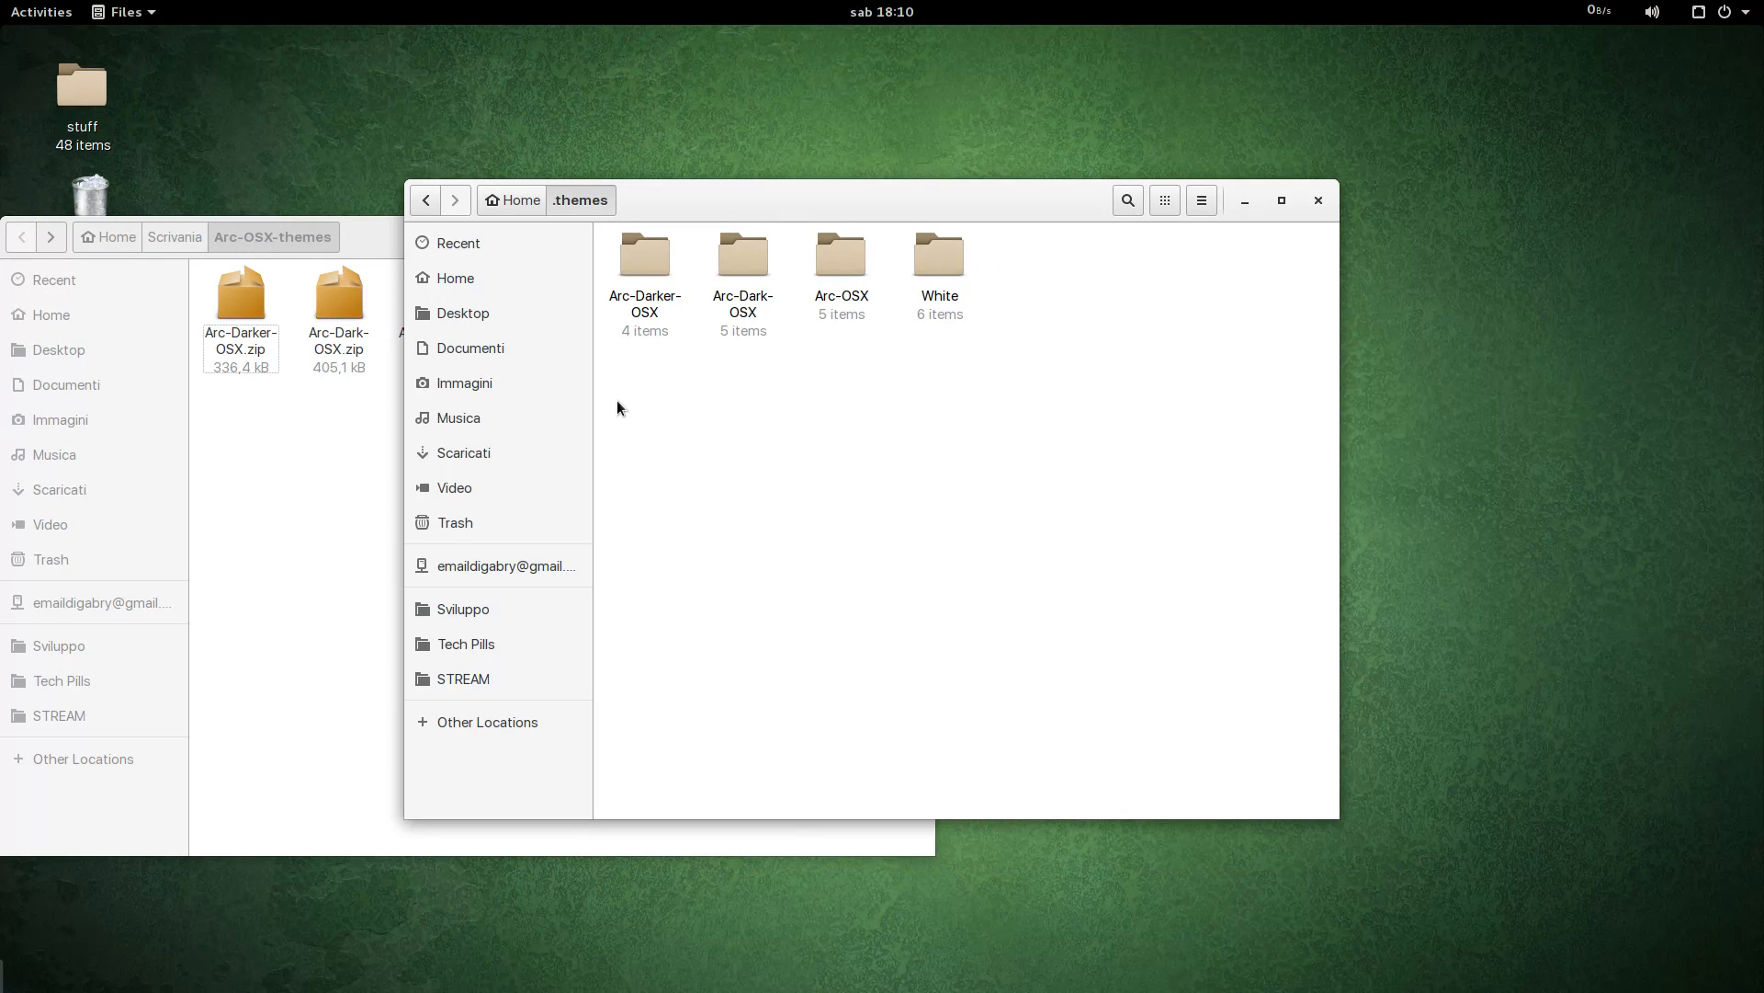
left_click_drag(618, 407, 873, 542)
left_click_drag(807, 193, 833, 229)
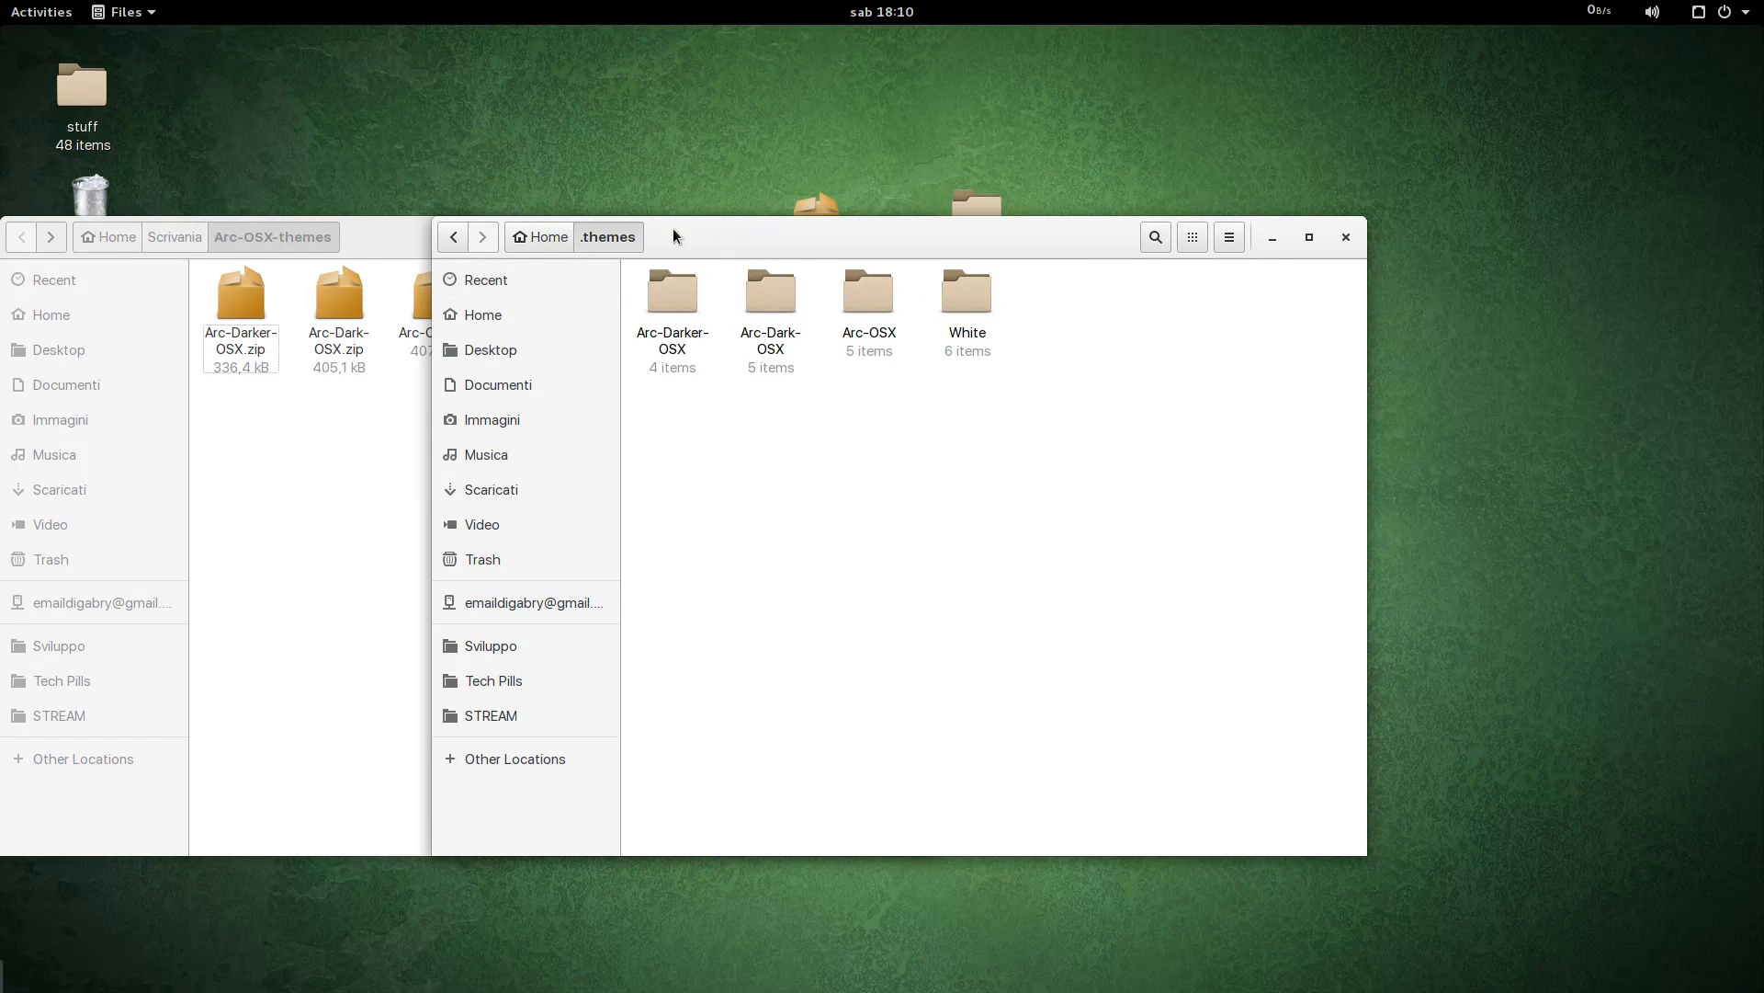
left_click_drag(685, 255, 770, 129)
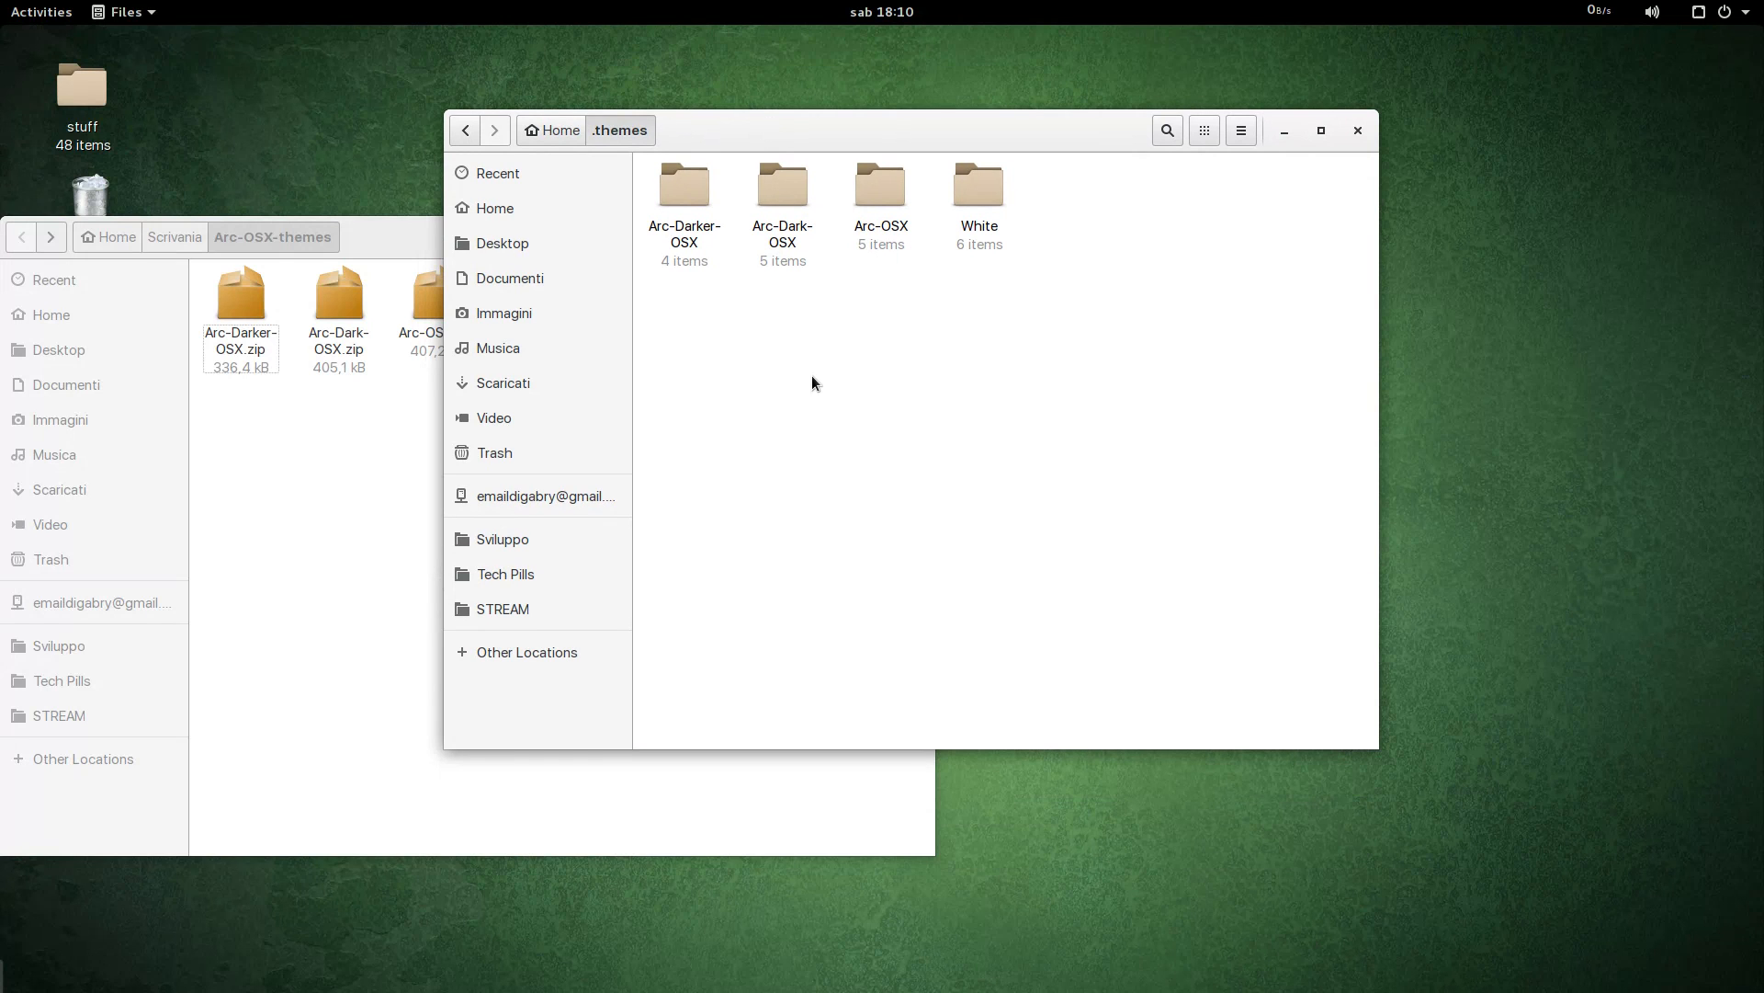
mouse_move(1, 1)
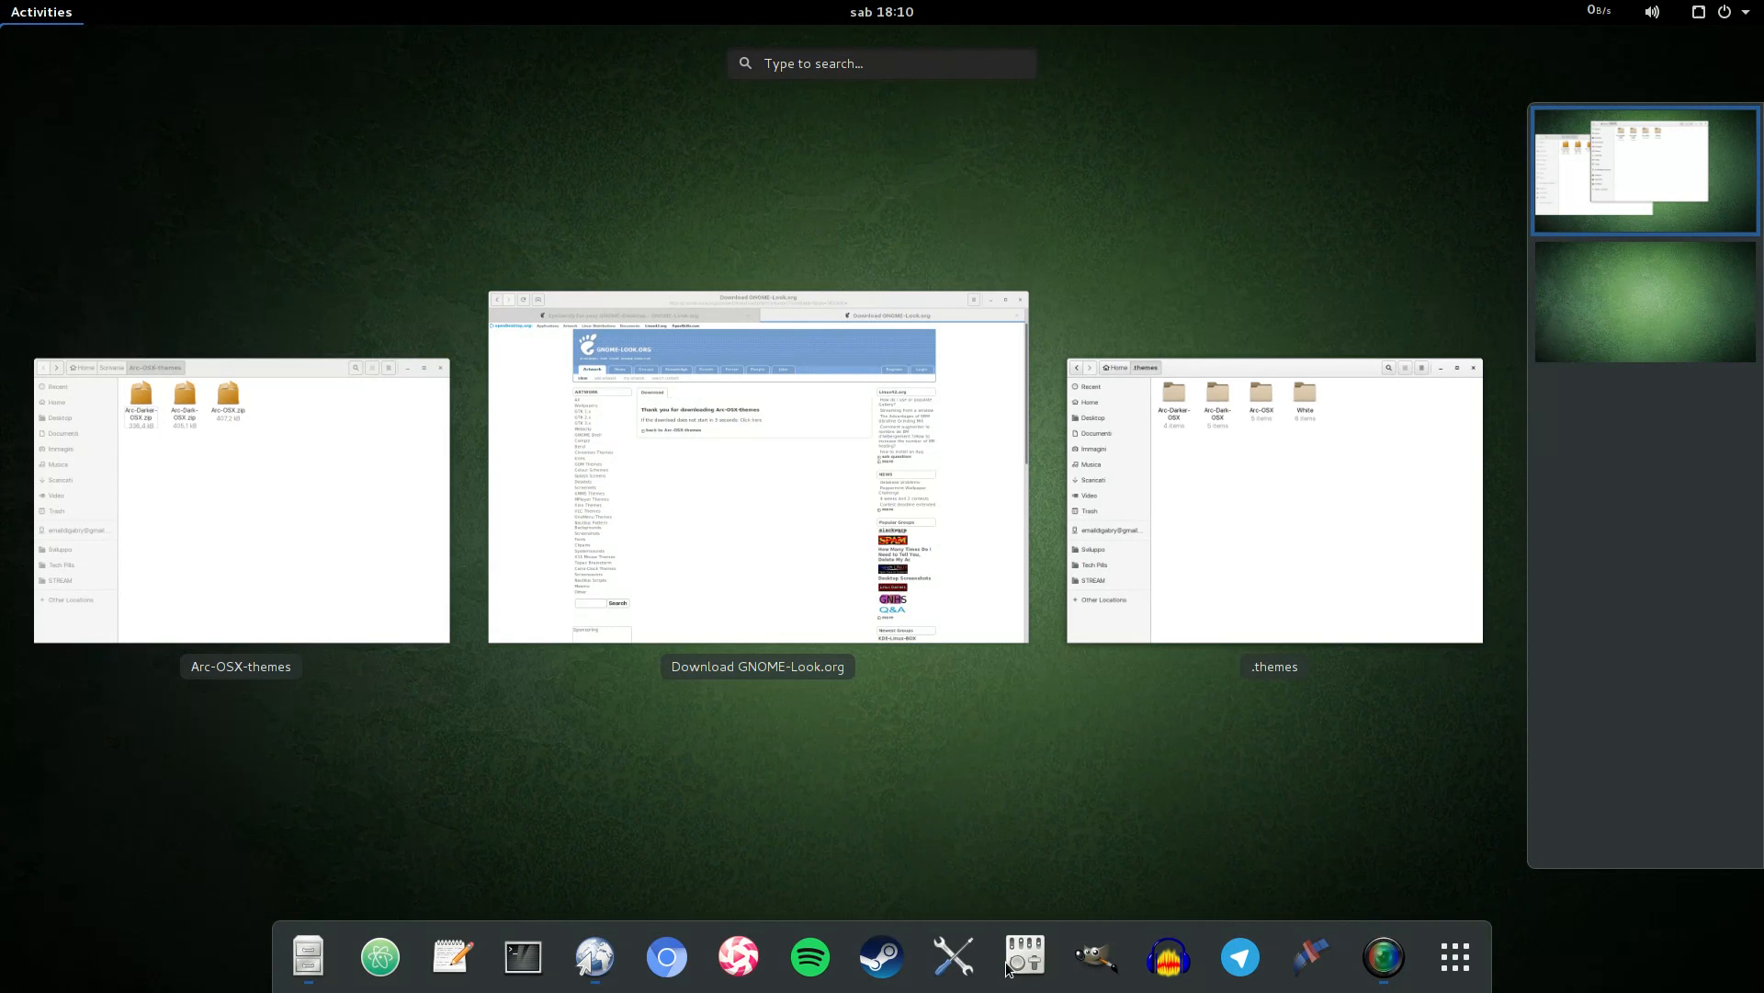
left_click(1233, 586)
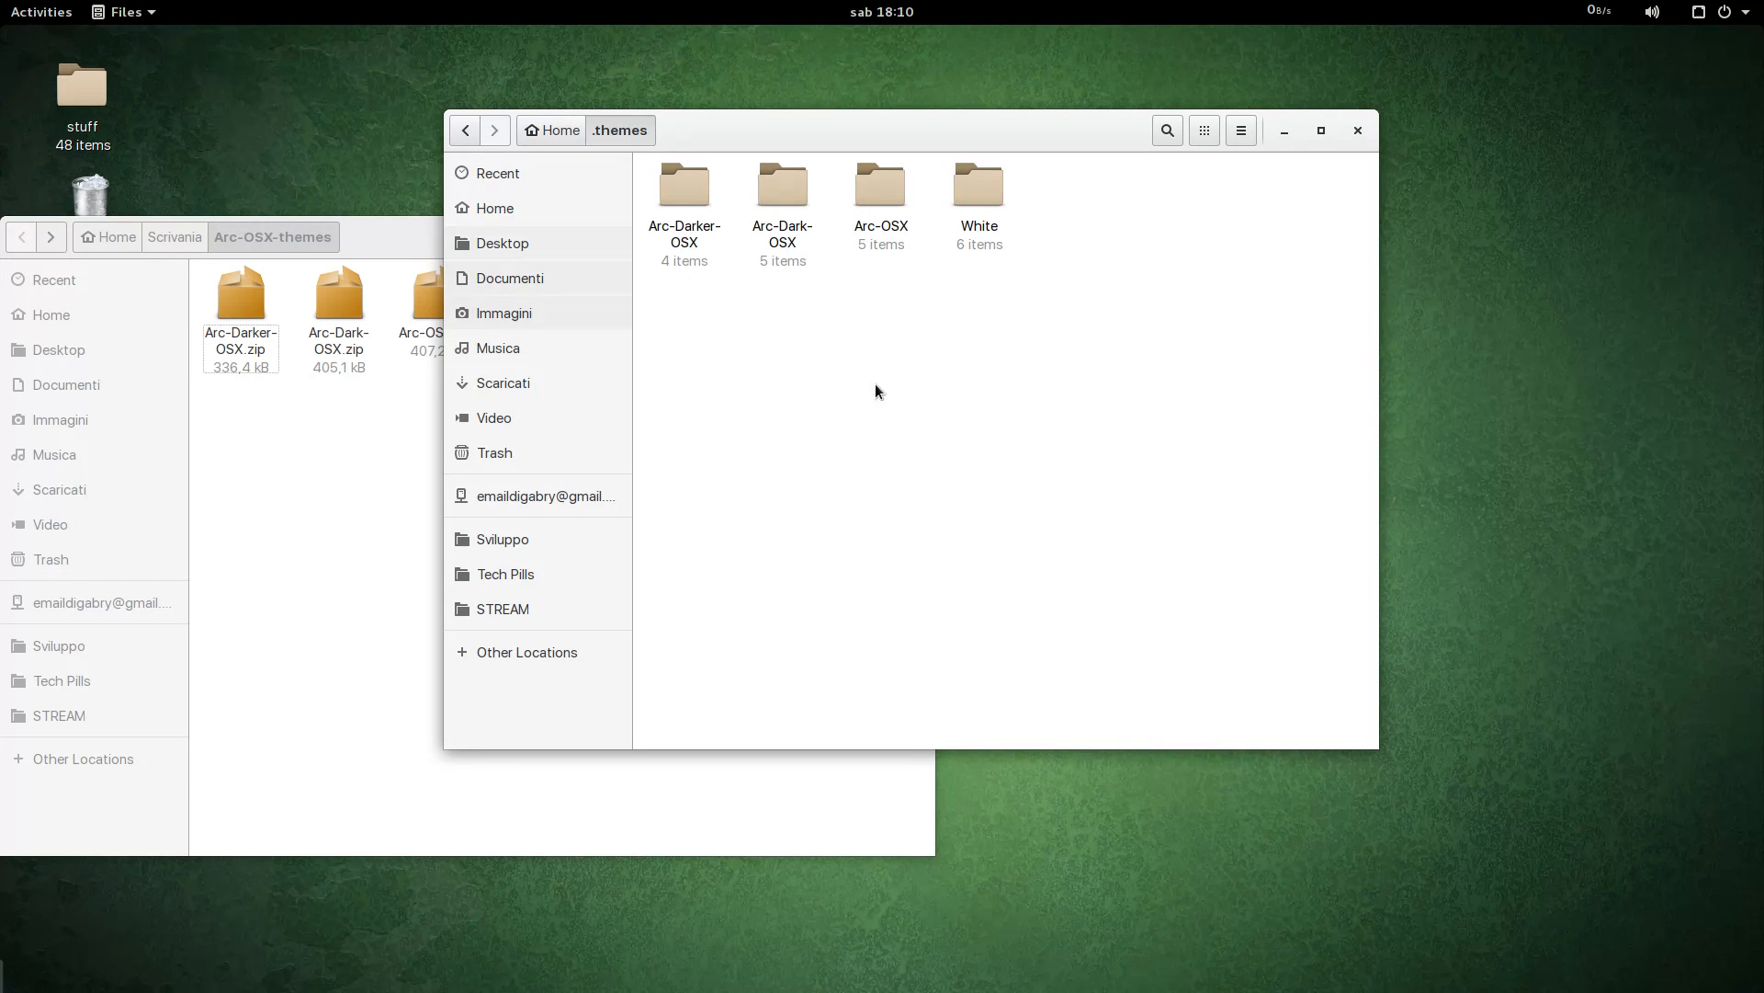
Step: Switch to Tweak Tool and position its Appearance settings over the two file windows
left_click_drag(757, 123, 744, 95)
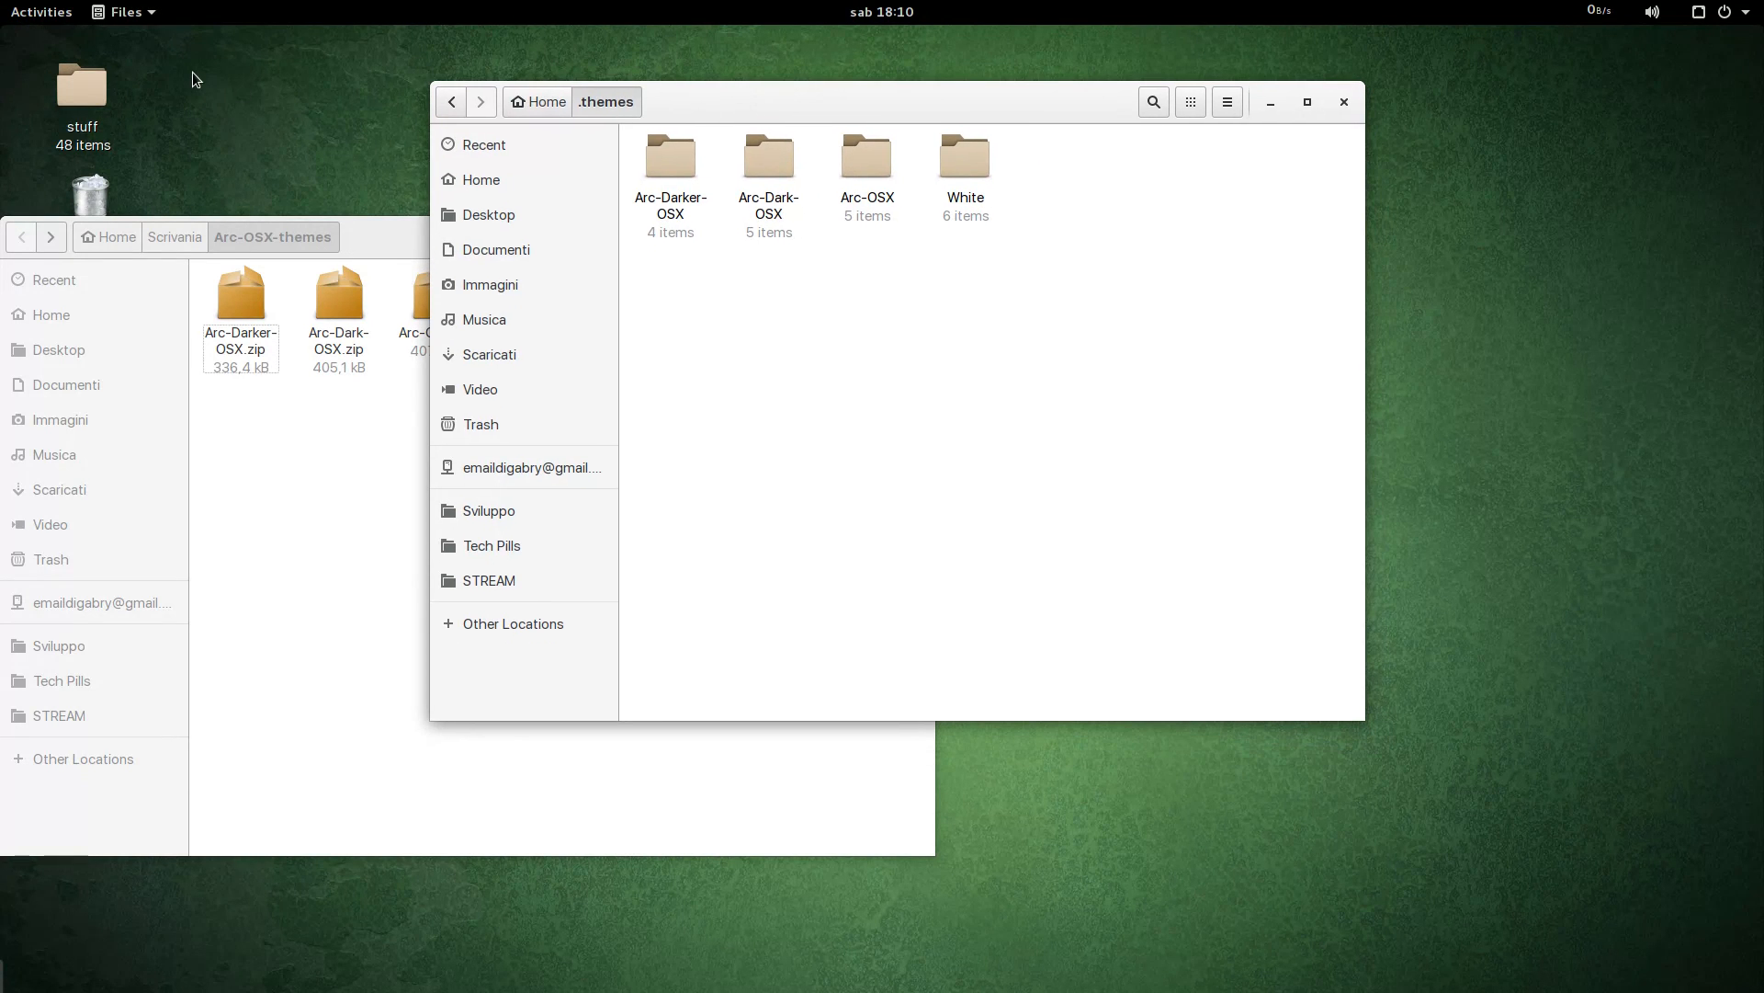
left_click(37, 11)
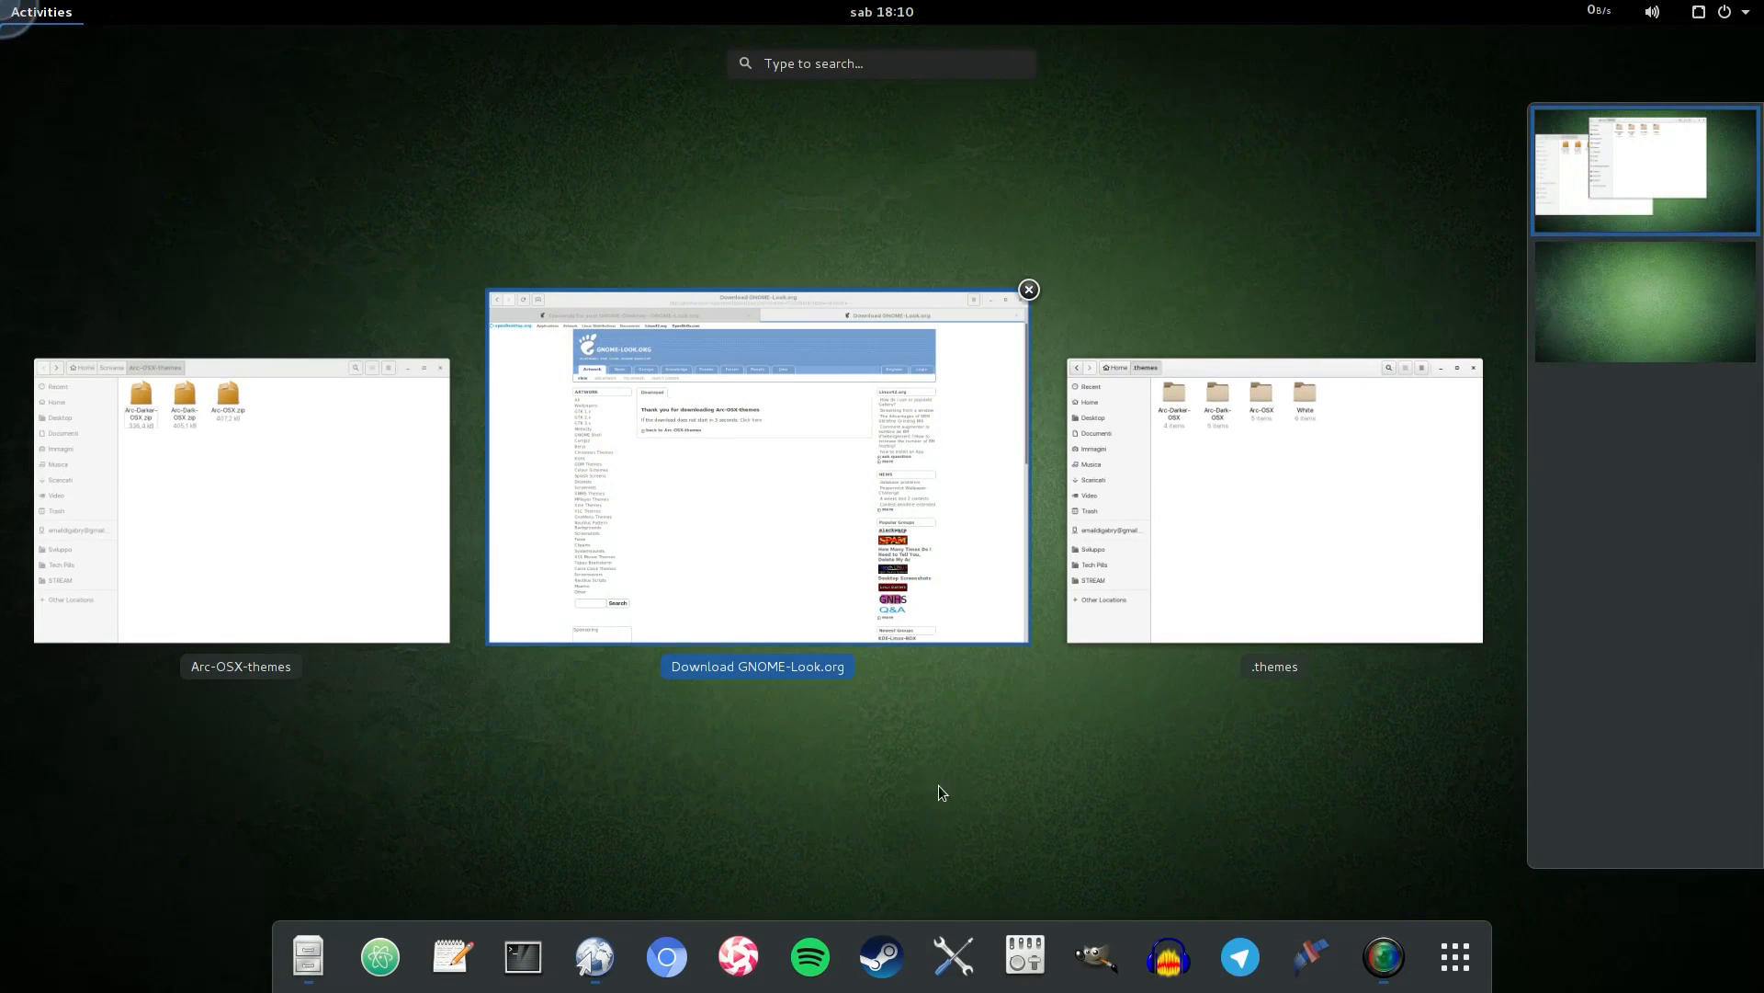
left_click(1009, 962)
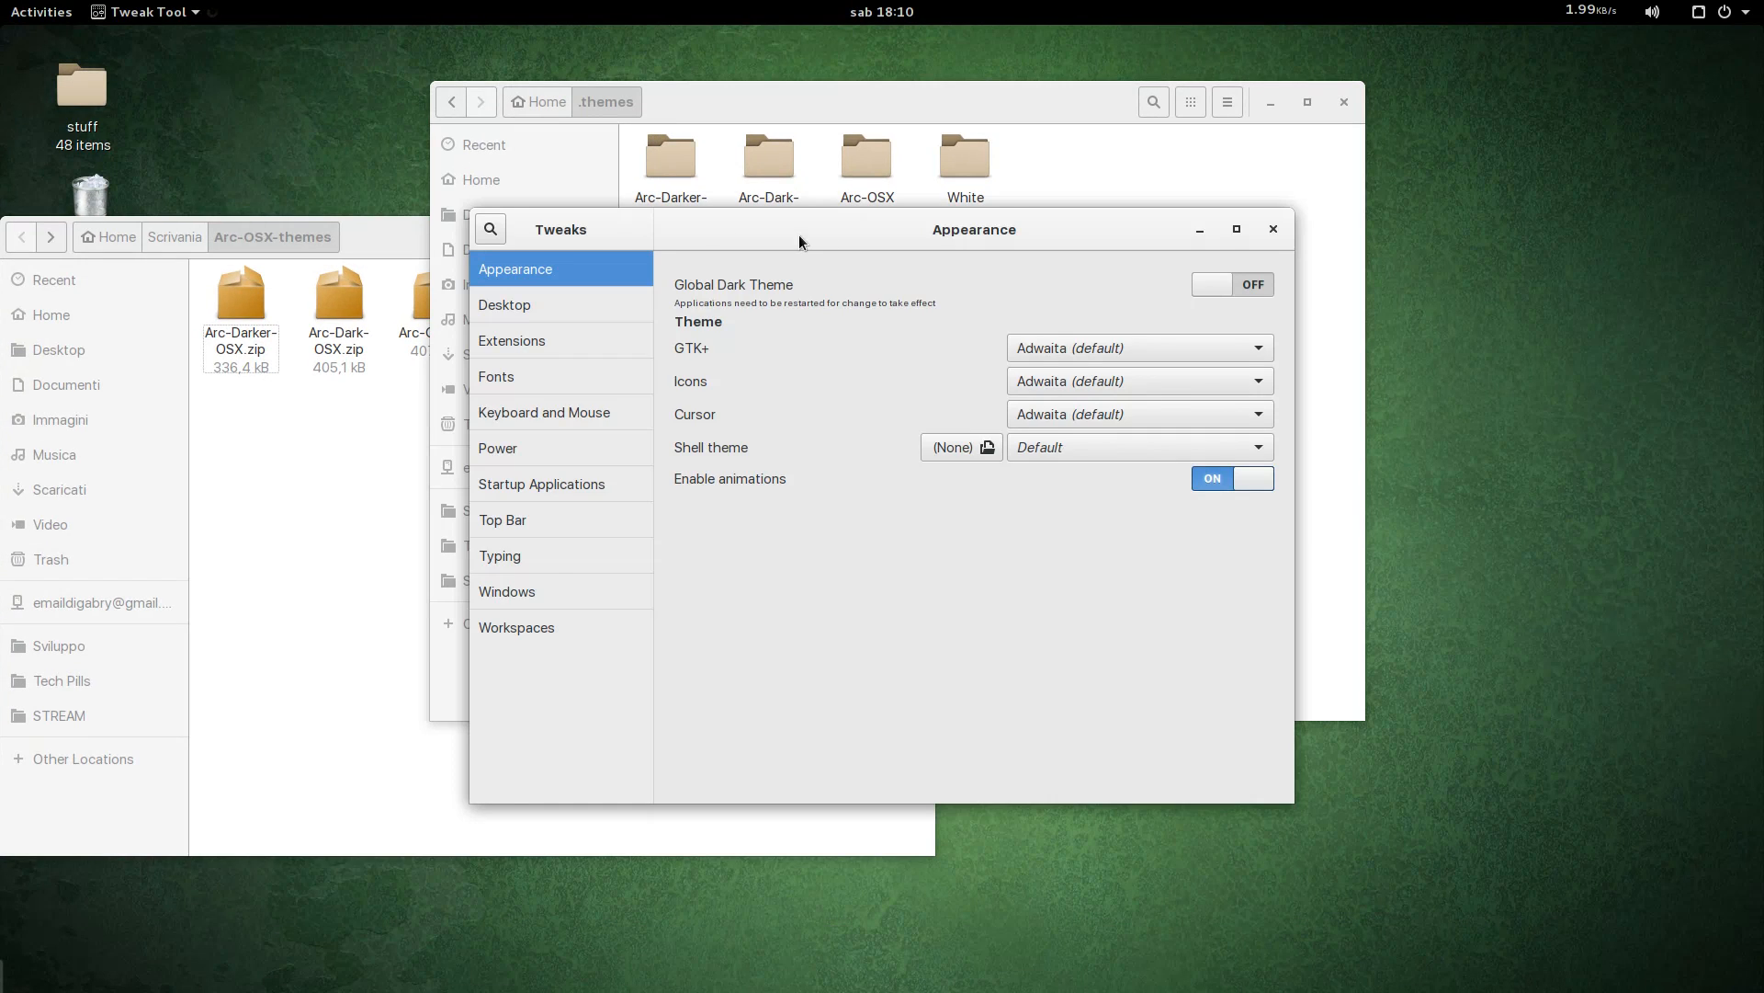
left_click_drag(813, 206, 682, 179)
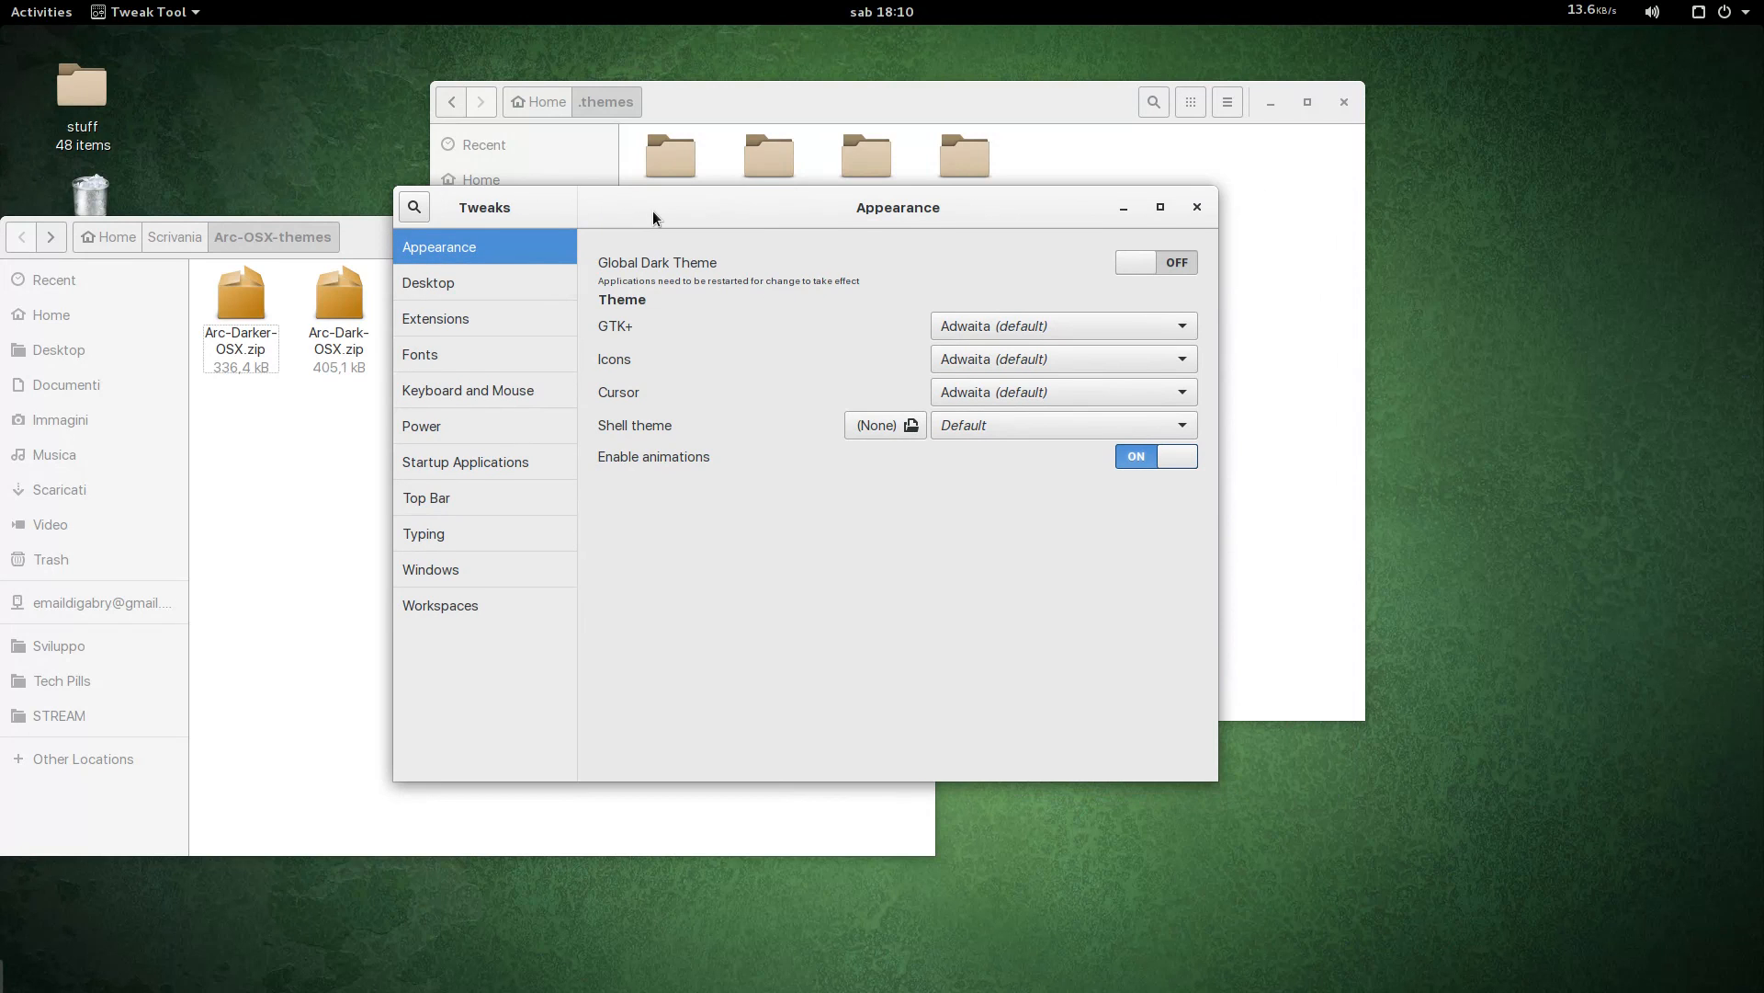
left_click_drag(653, 217, 631, 247)
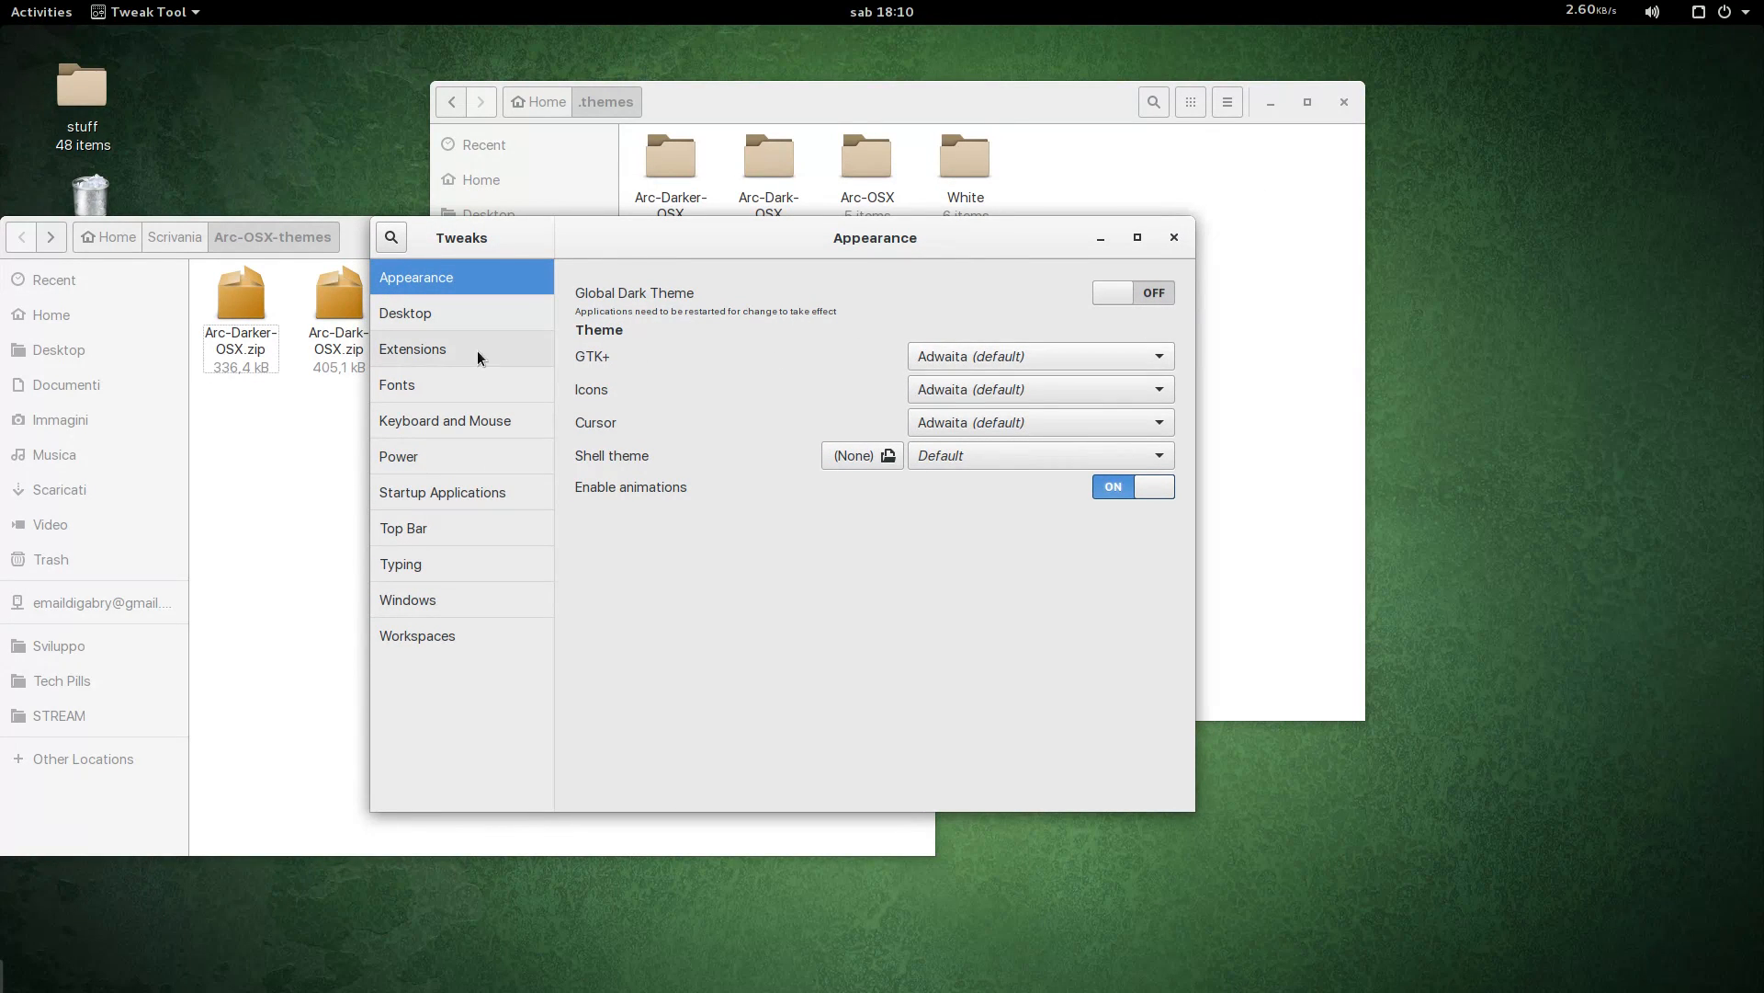
Step: Try the Arc-OSX GTK+ theme and rearrange the Tweaks and .themes windows to inspect its look
left_click(970, 357)
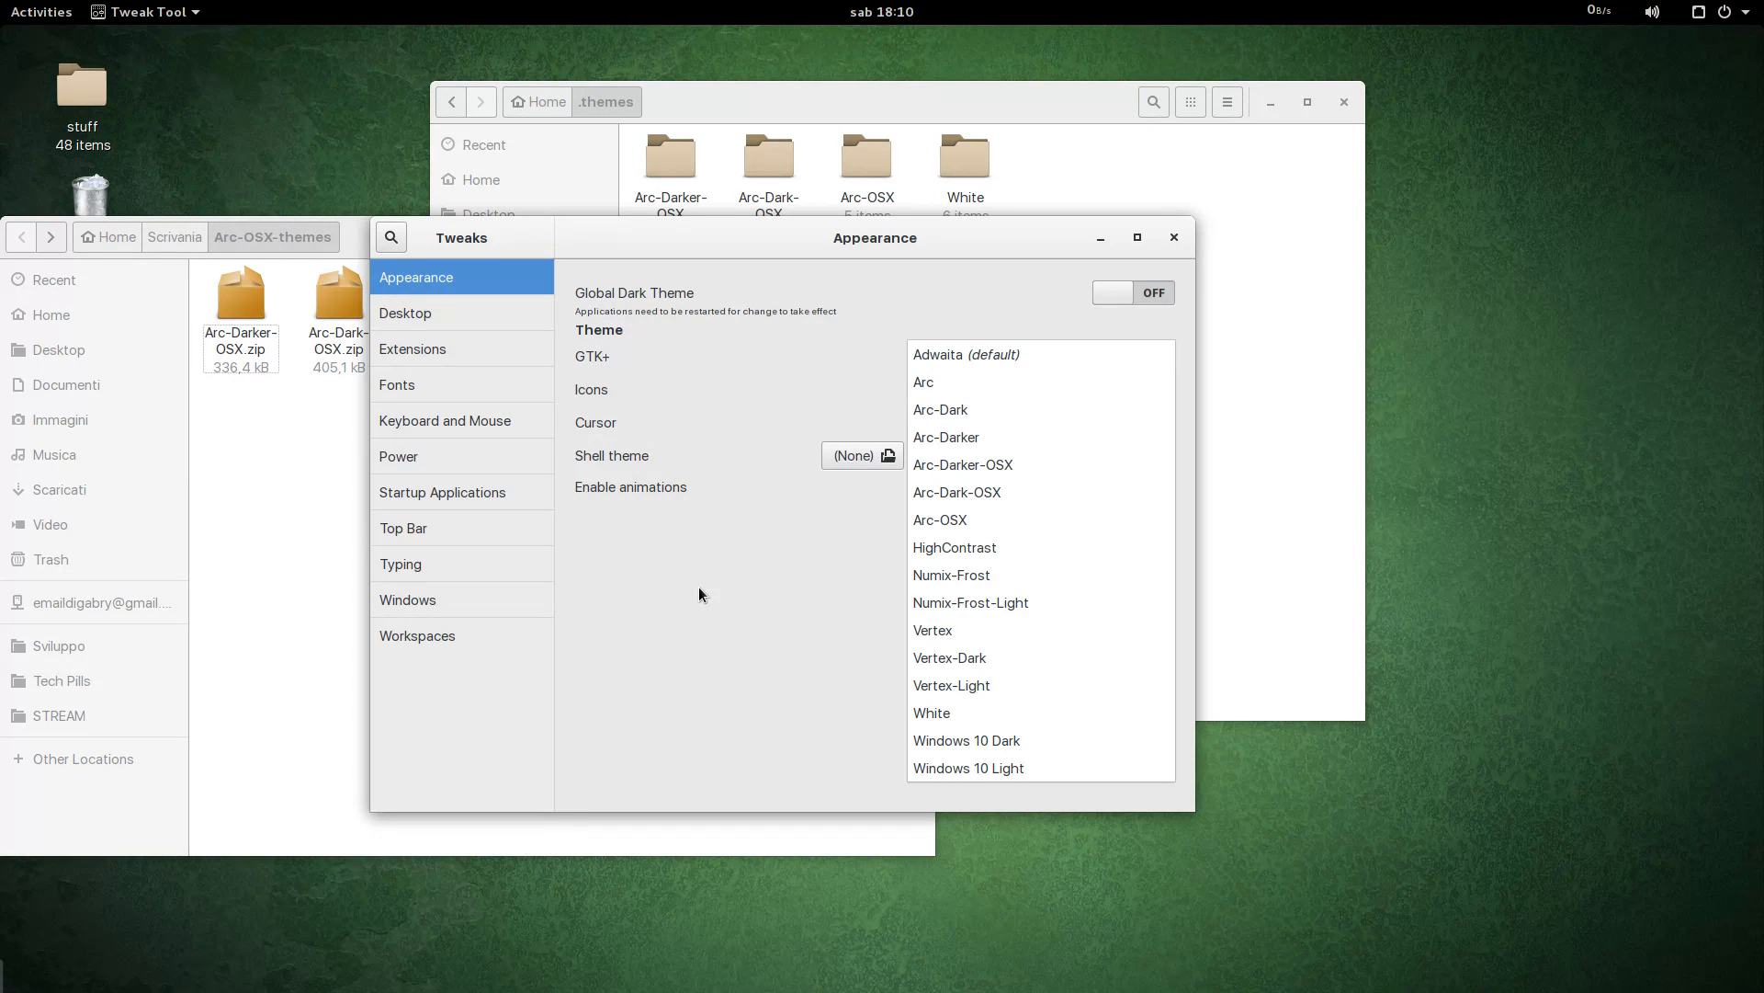
left_click(1023, 521)
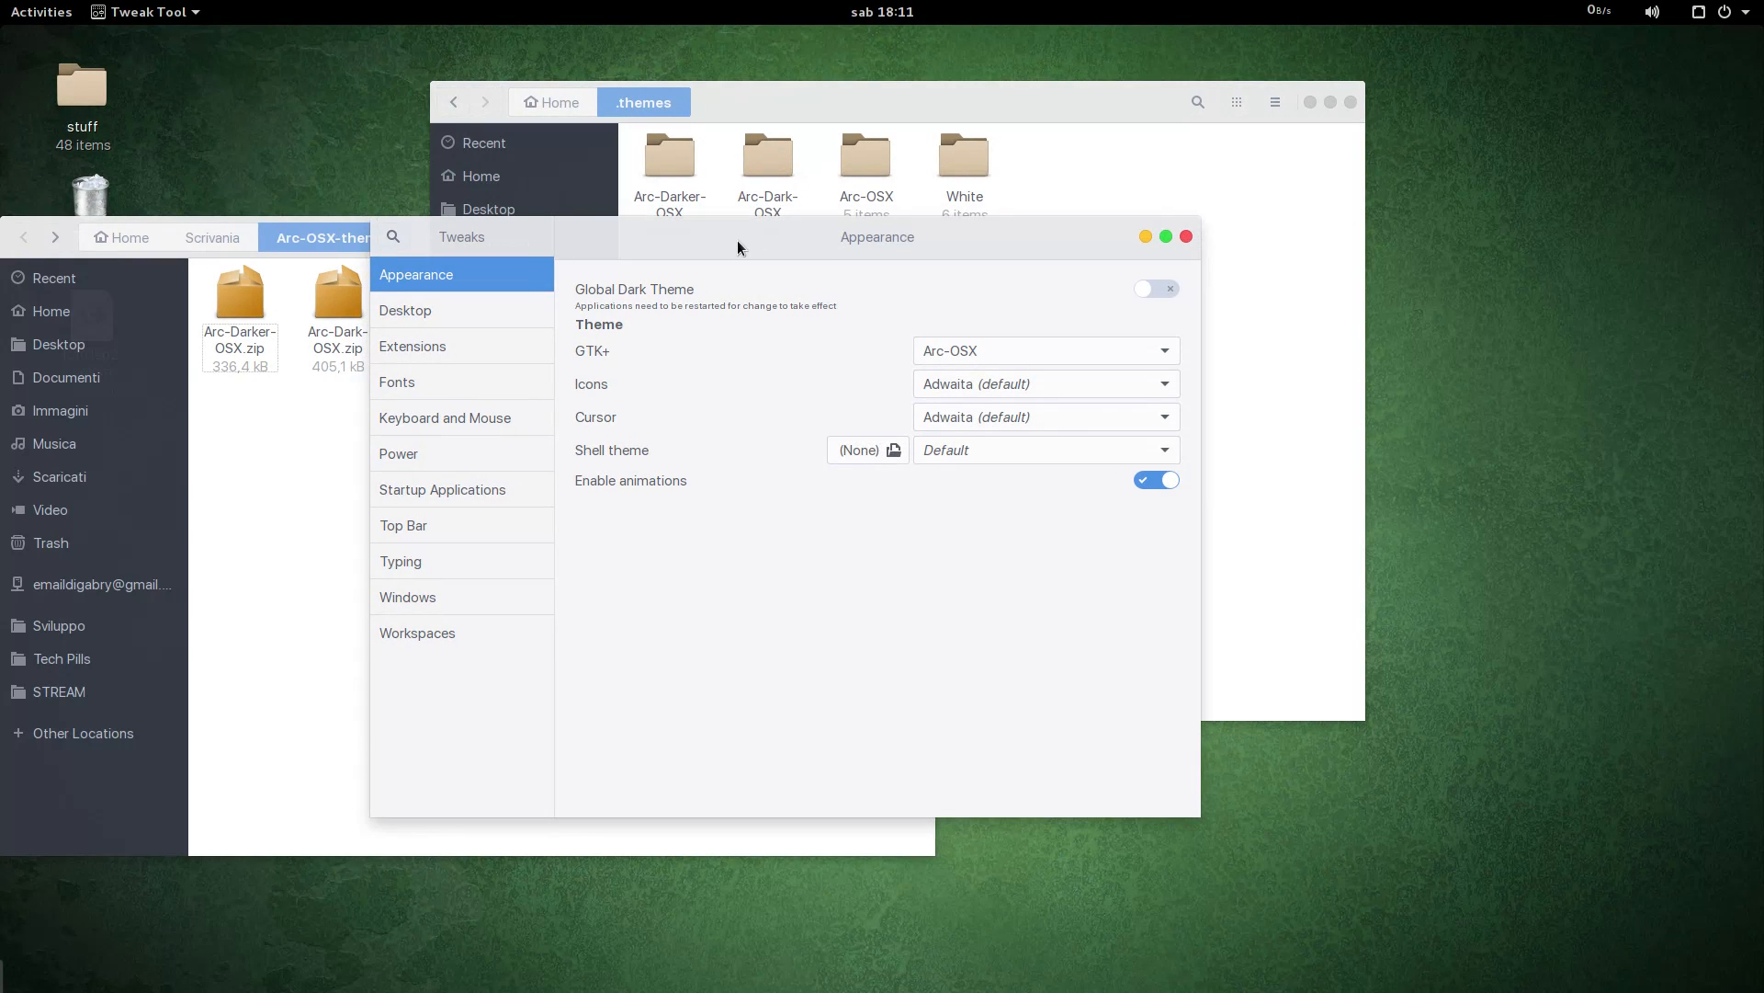
left_click_drag(738, 246, 937, 194)
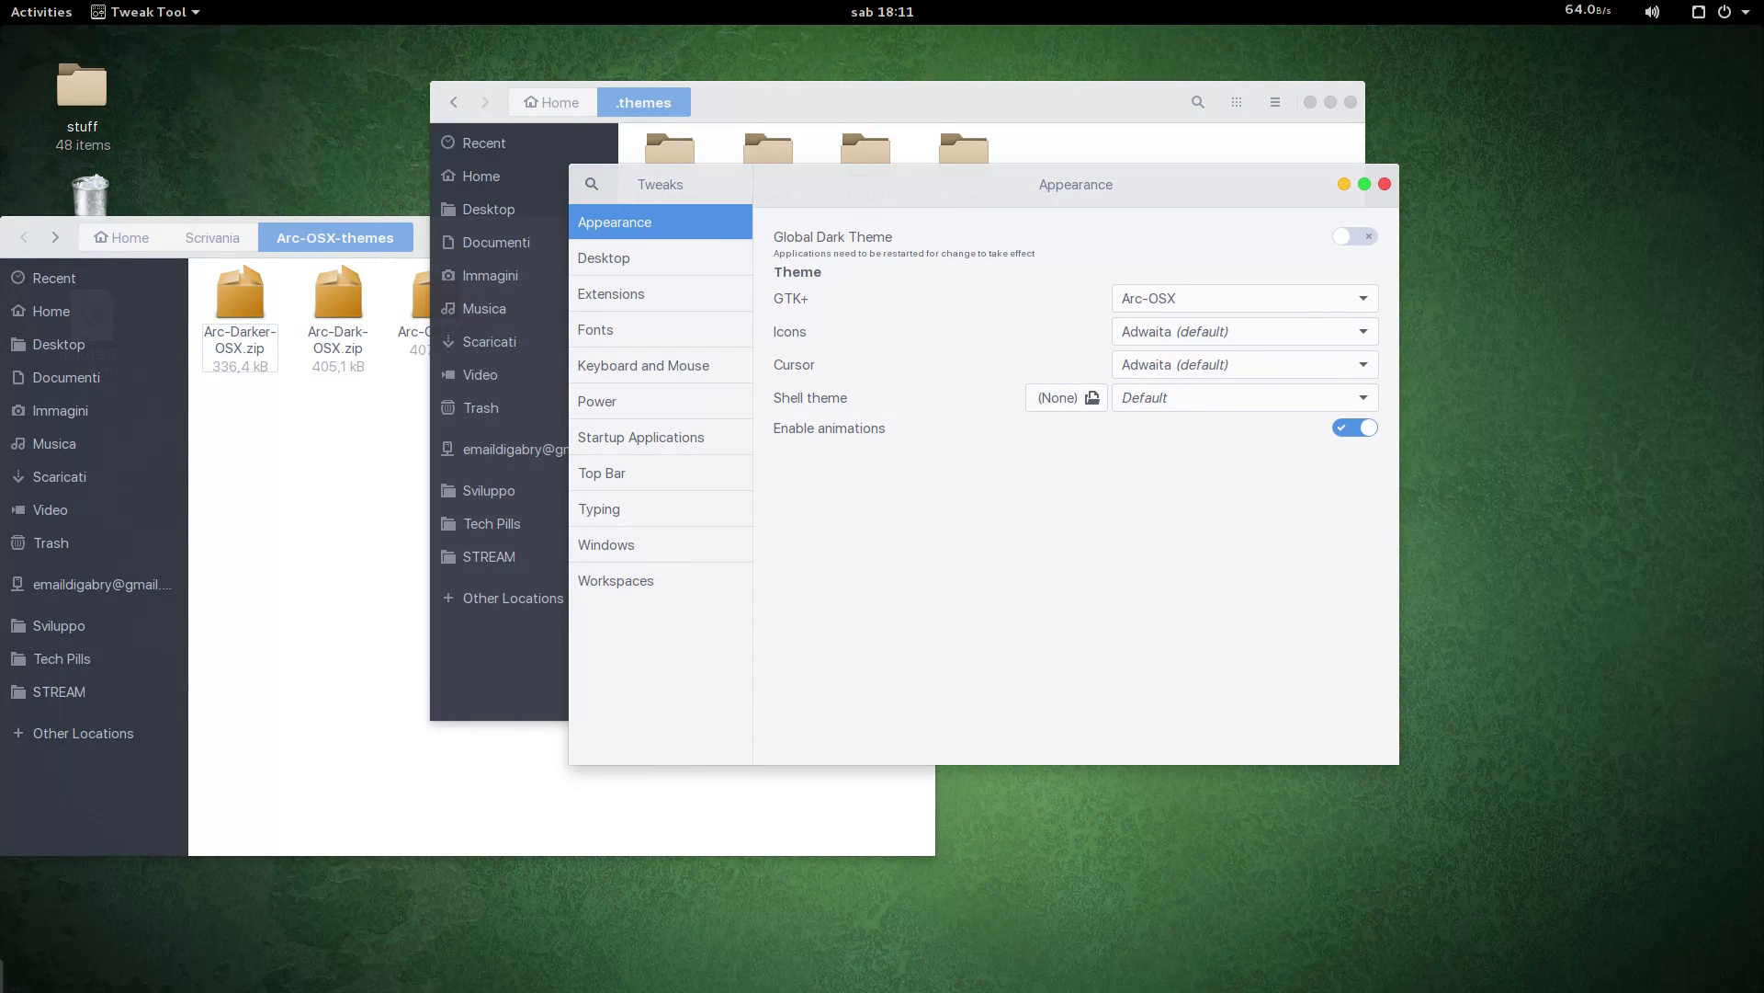
left_click_drag(911, 102, 1173, 328)
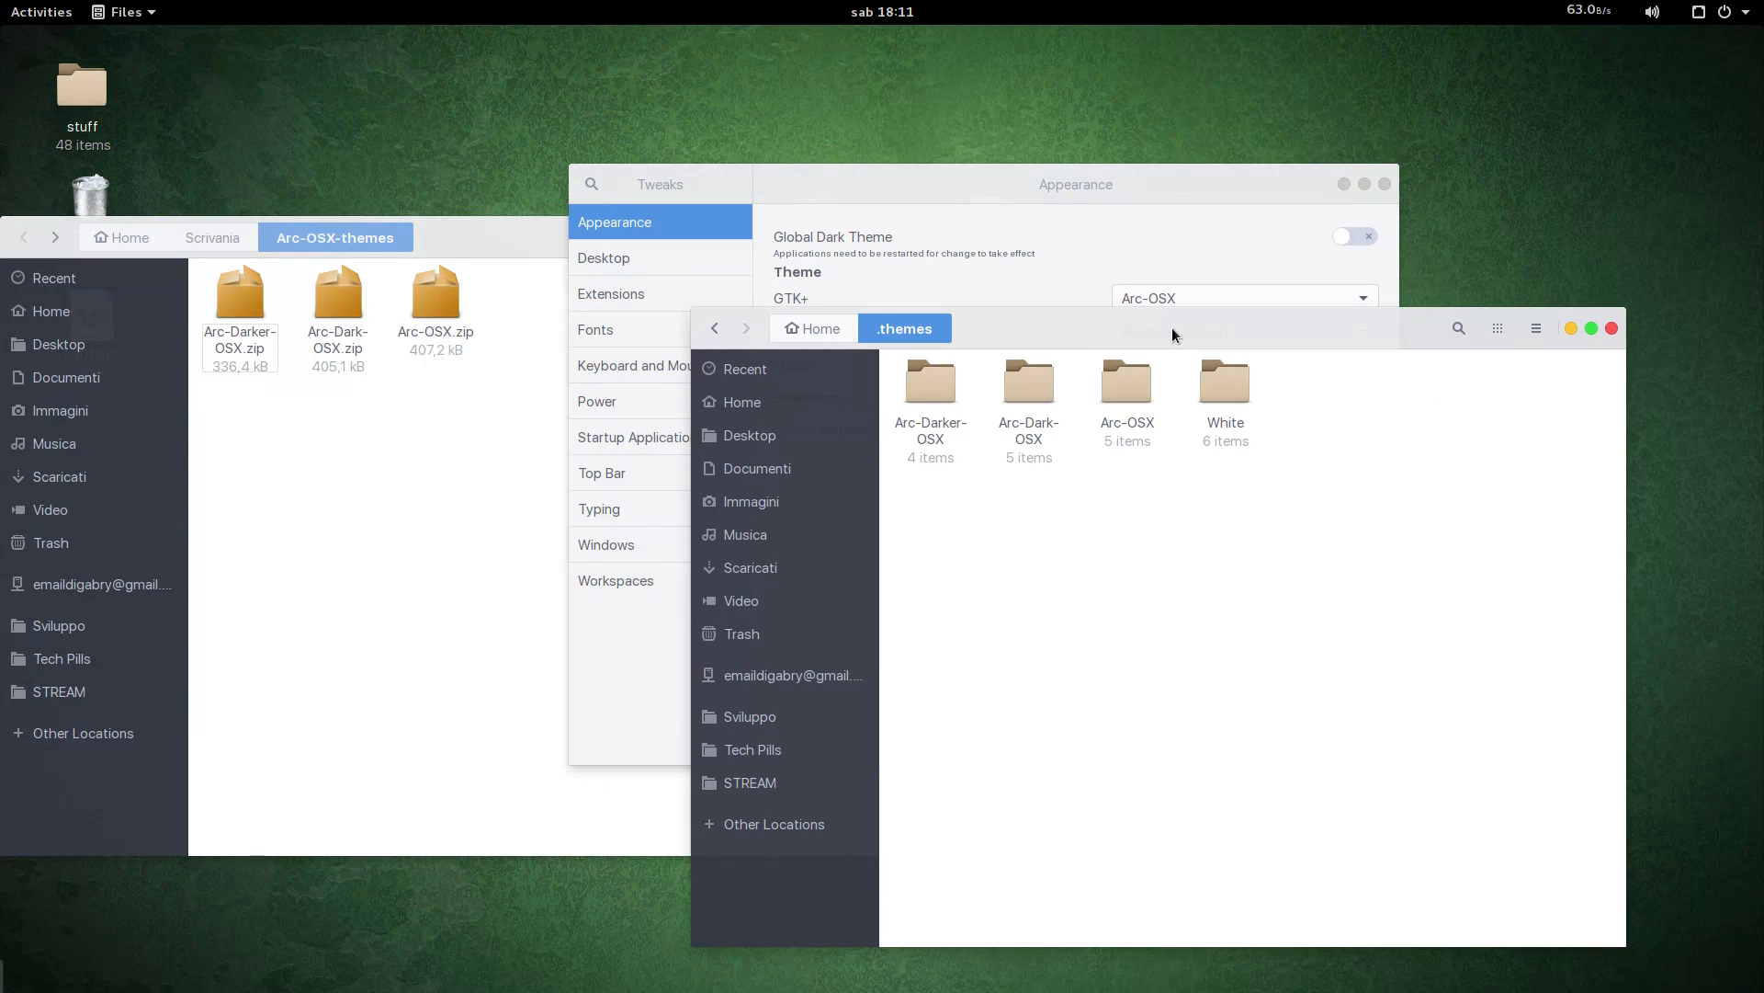
left_click_drag(978, 198, 915, 92)
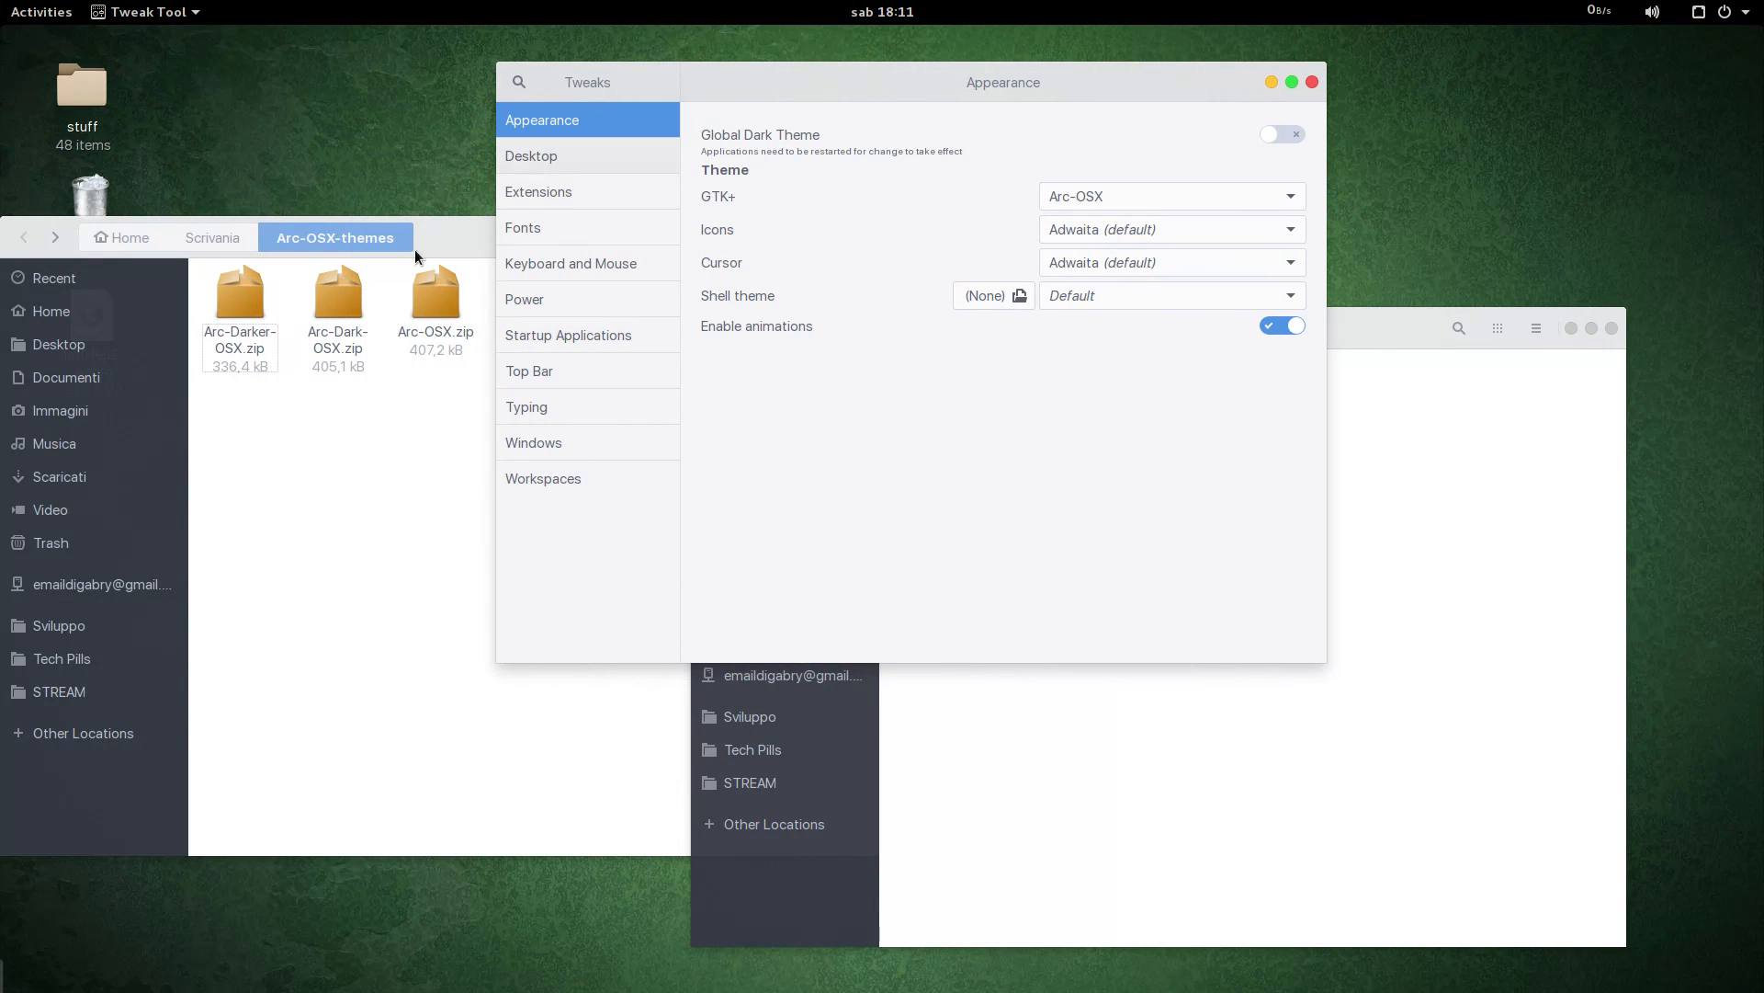
left_click(921, 919)
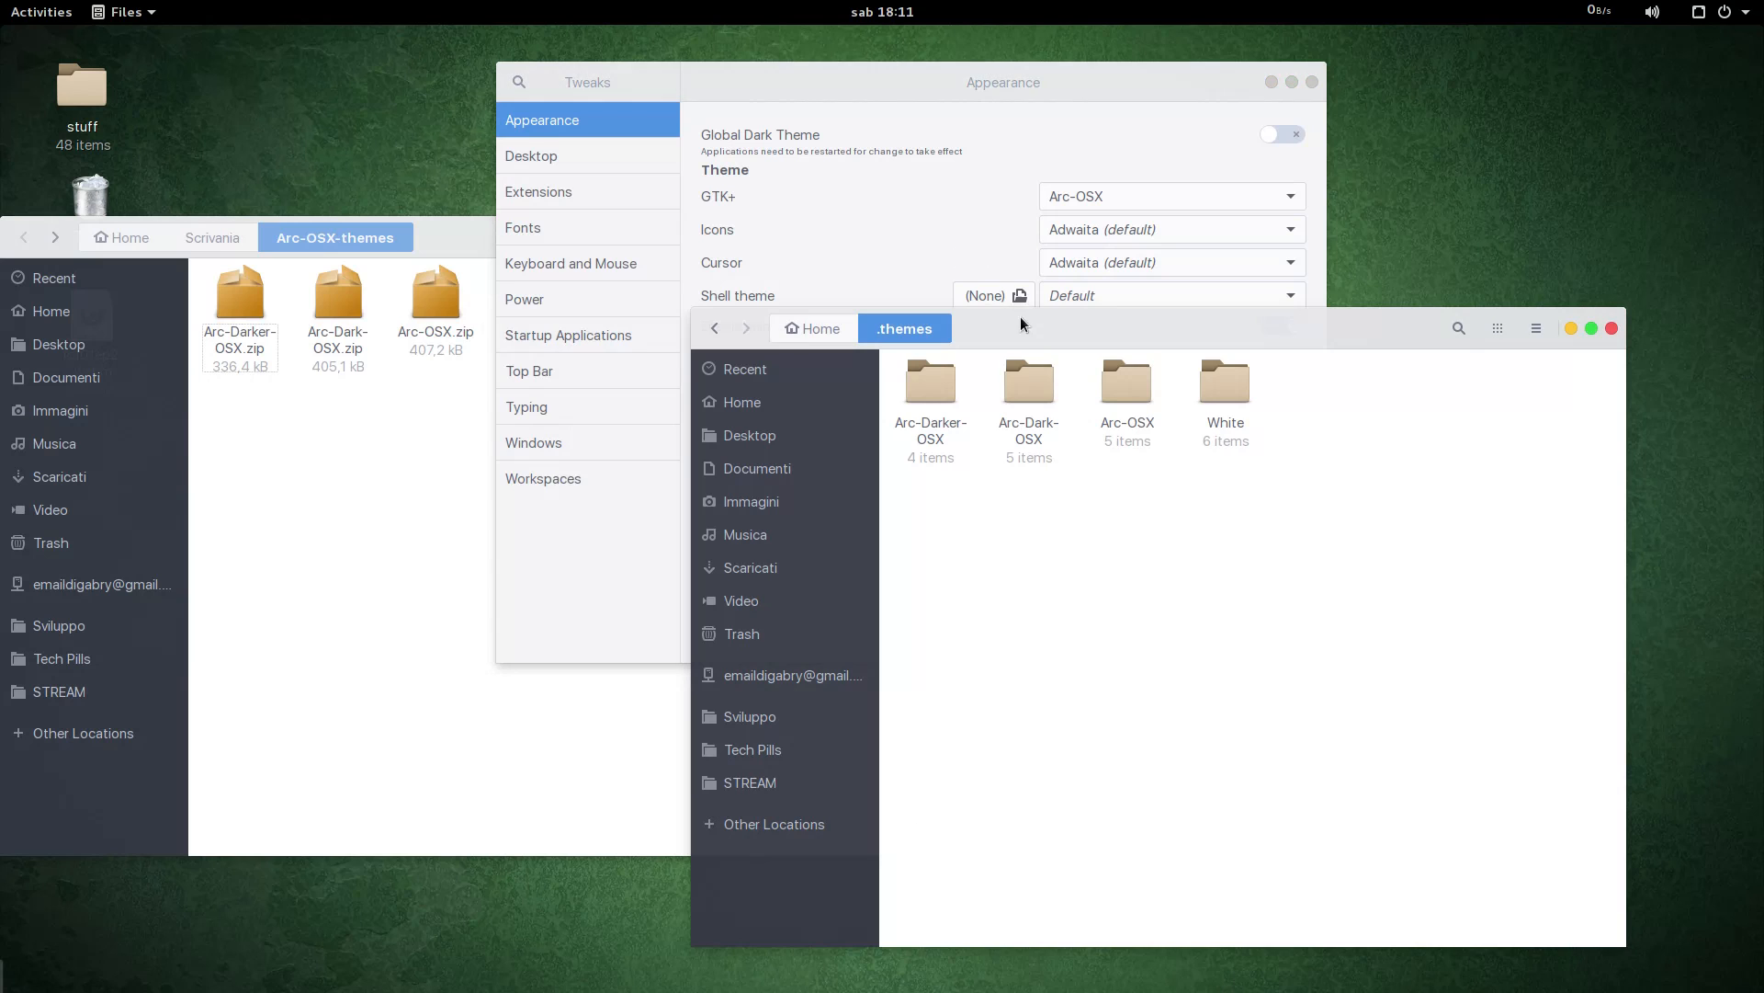
left_click_drag(1022, 321, 1012, 337)
left_click_drag(904, 300, 1019, 347)
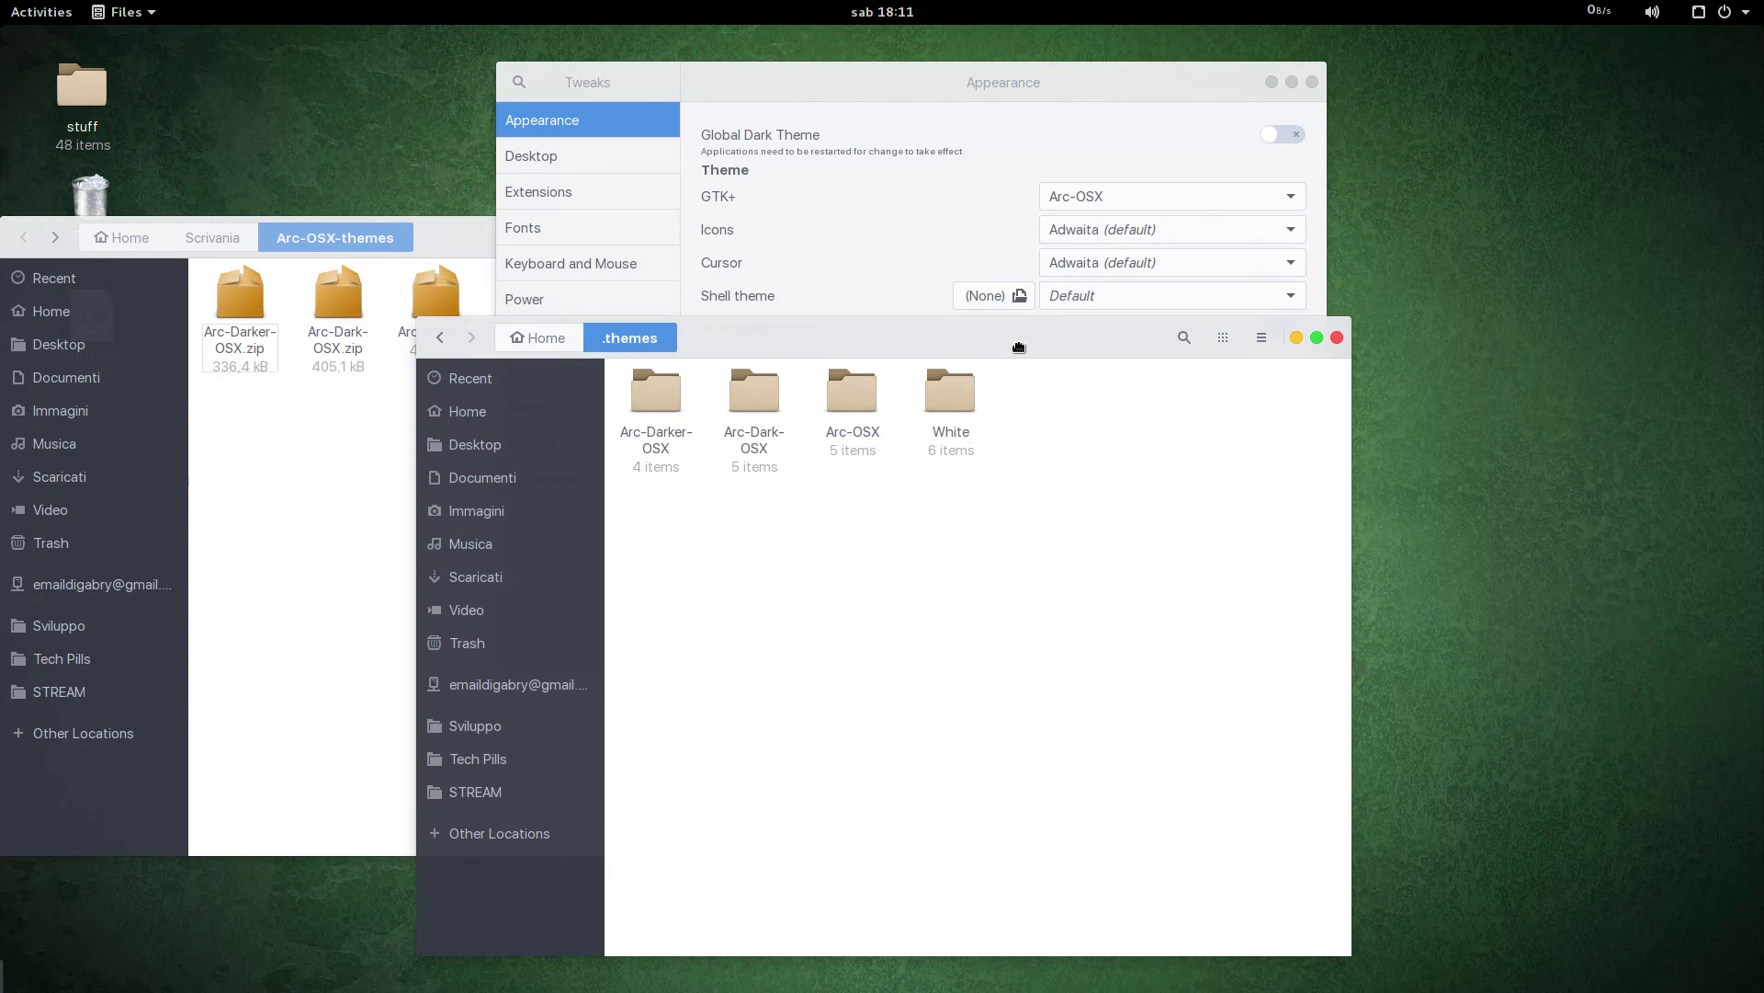
Step: Switch the GTK+ theme back to Adwaita and try Vertex for comparison
left_click(1186, 191)
left_click(1103, 42)
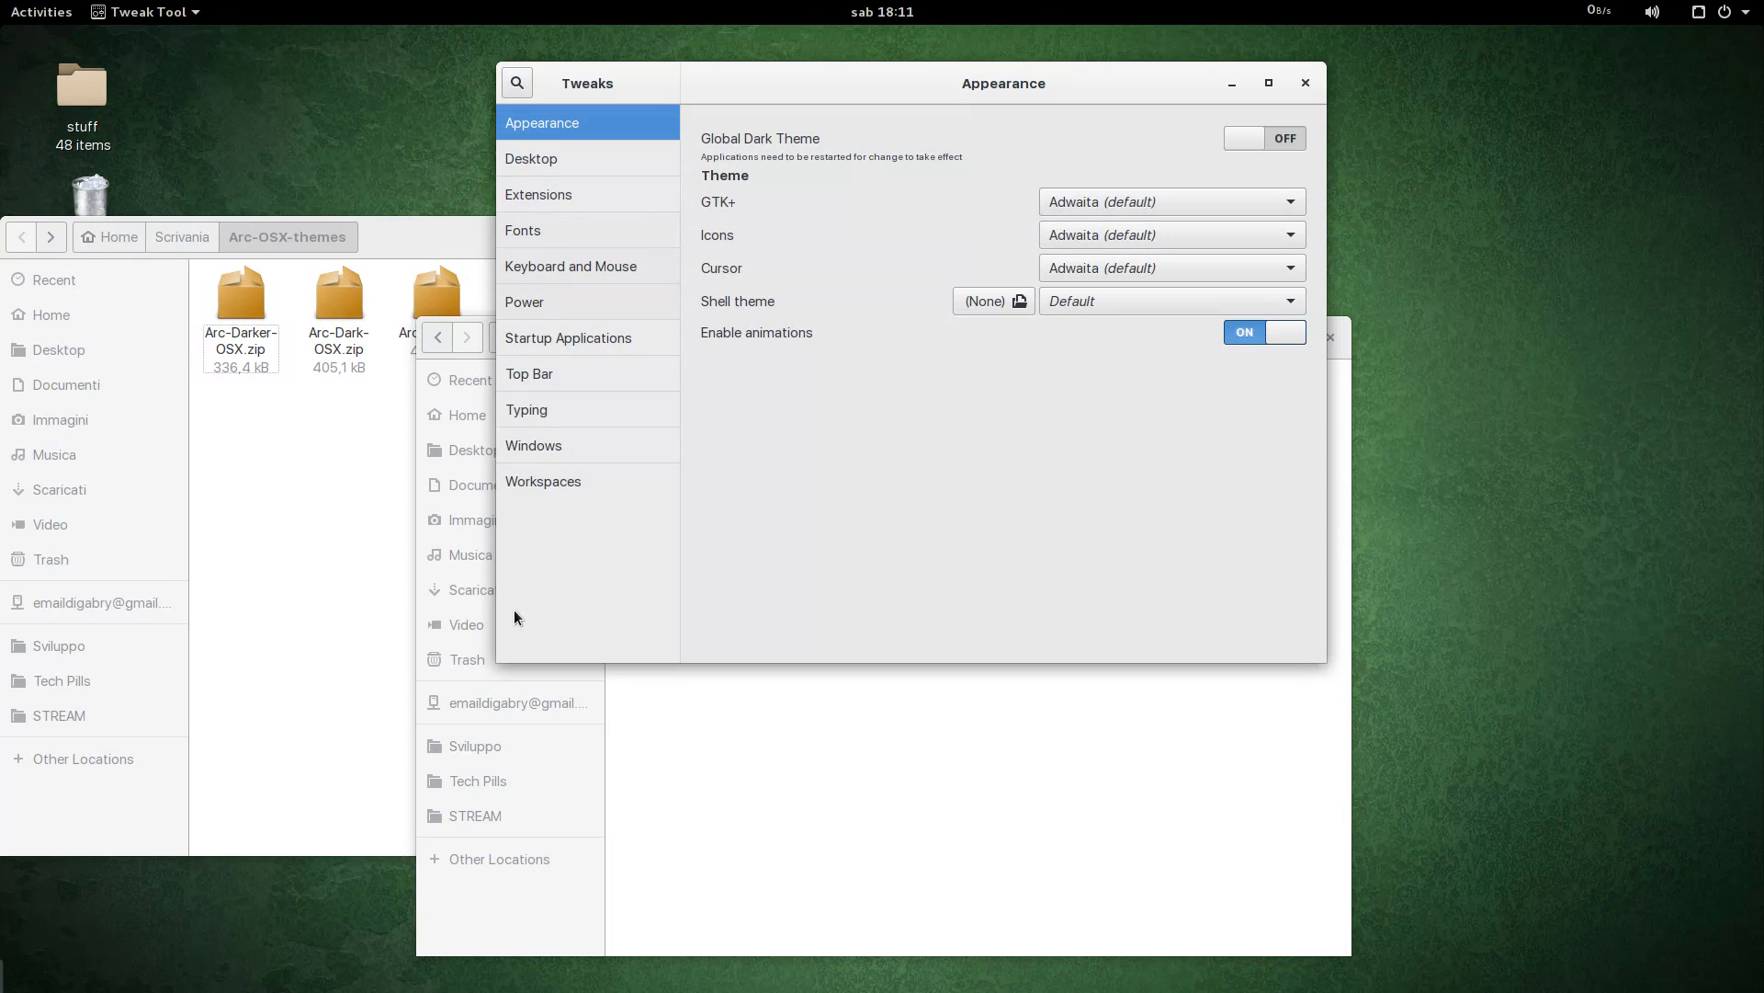
left_click(1096, 200)
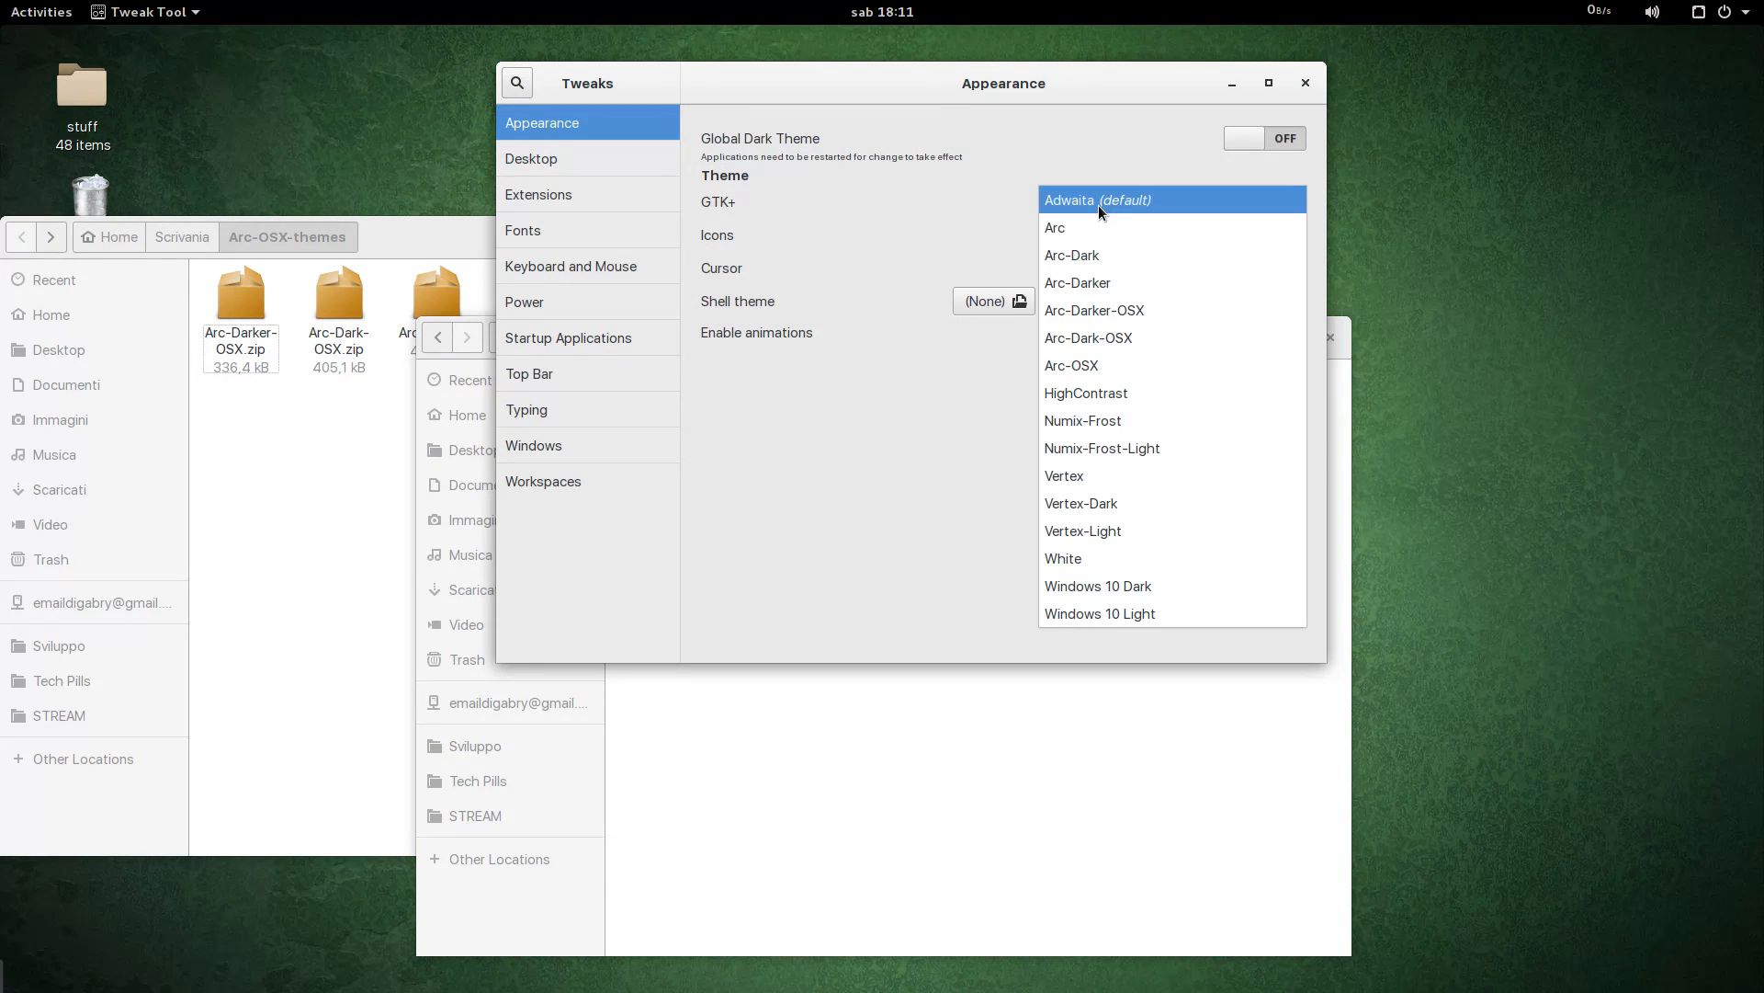
left_click(1176, 472)
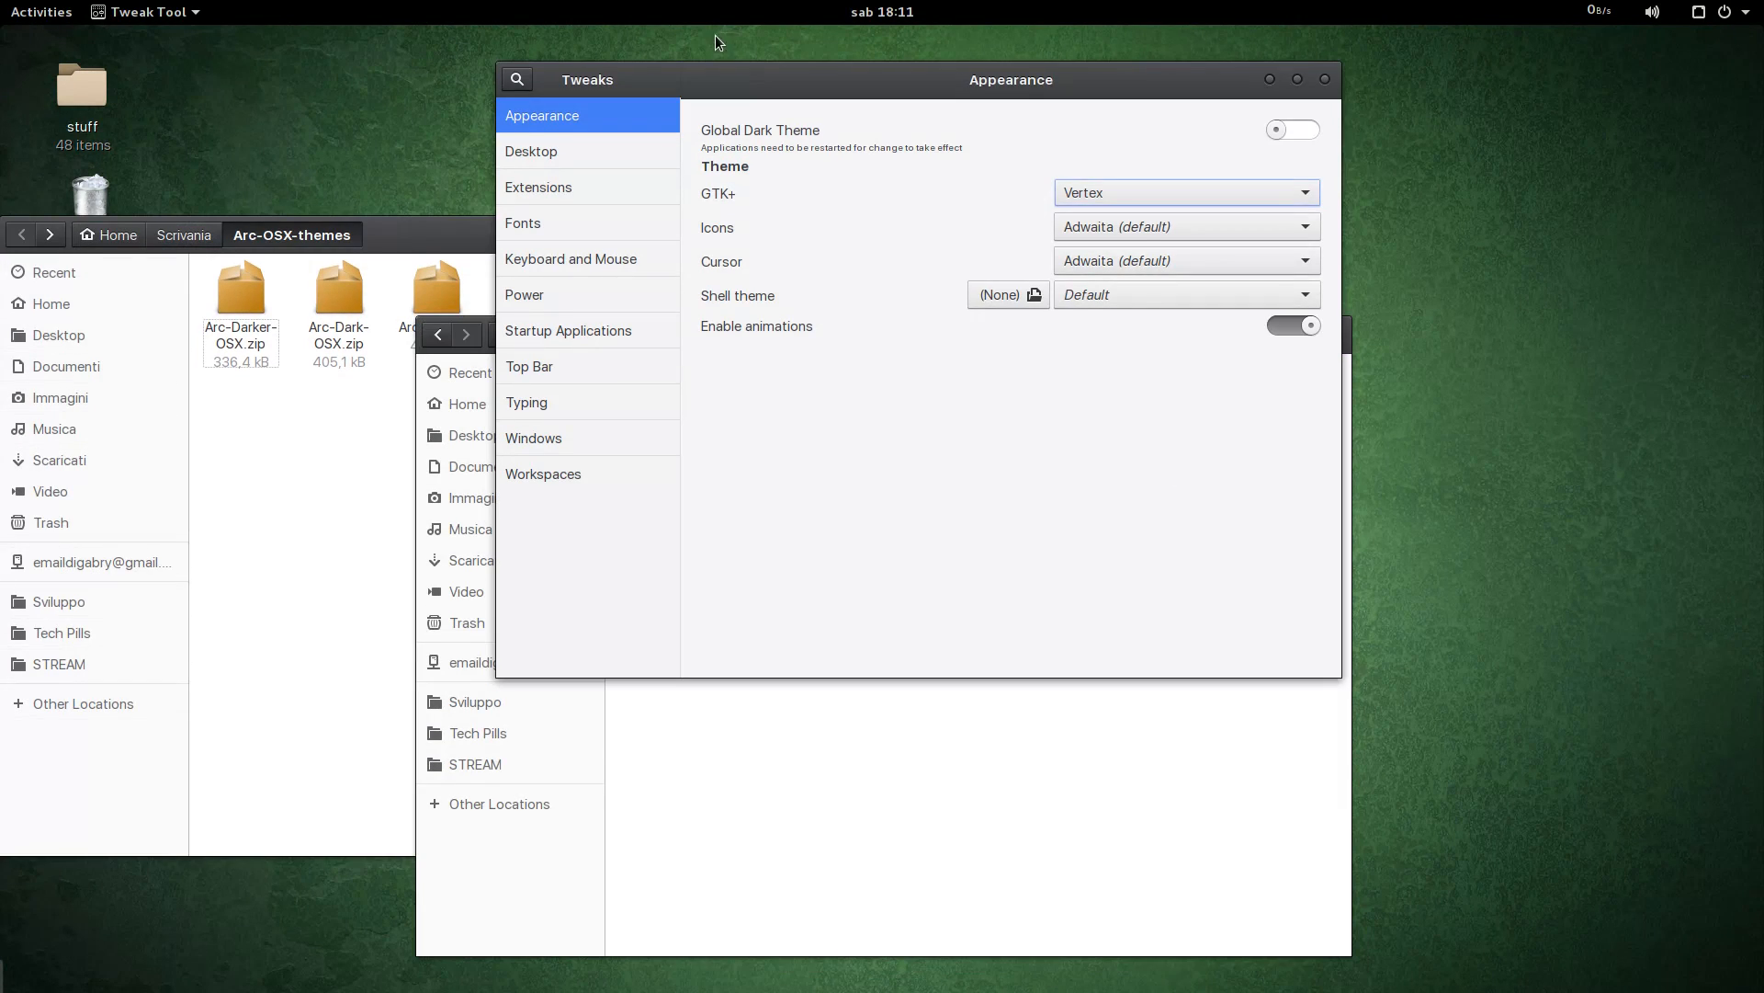
left_click_drag(728, 91, 634, 147)
Step: Try the Arc-OSX GTK+ theme together with the Arc-OSX shell theme and inspect the top bar
left_click(1037, 257)
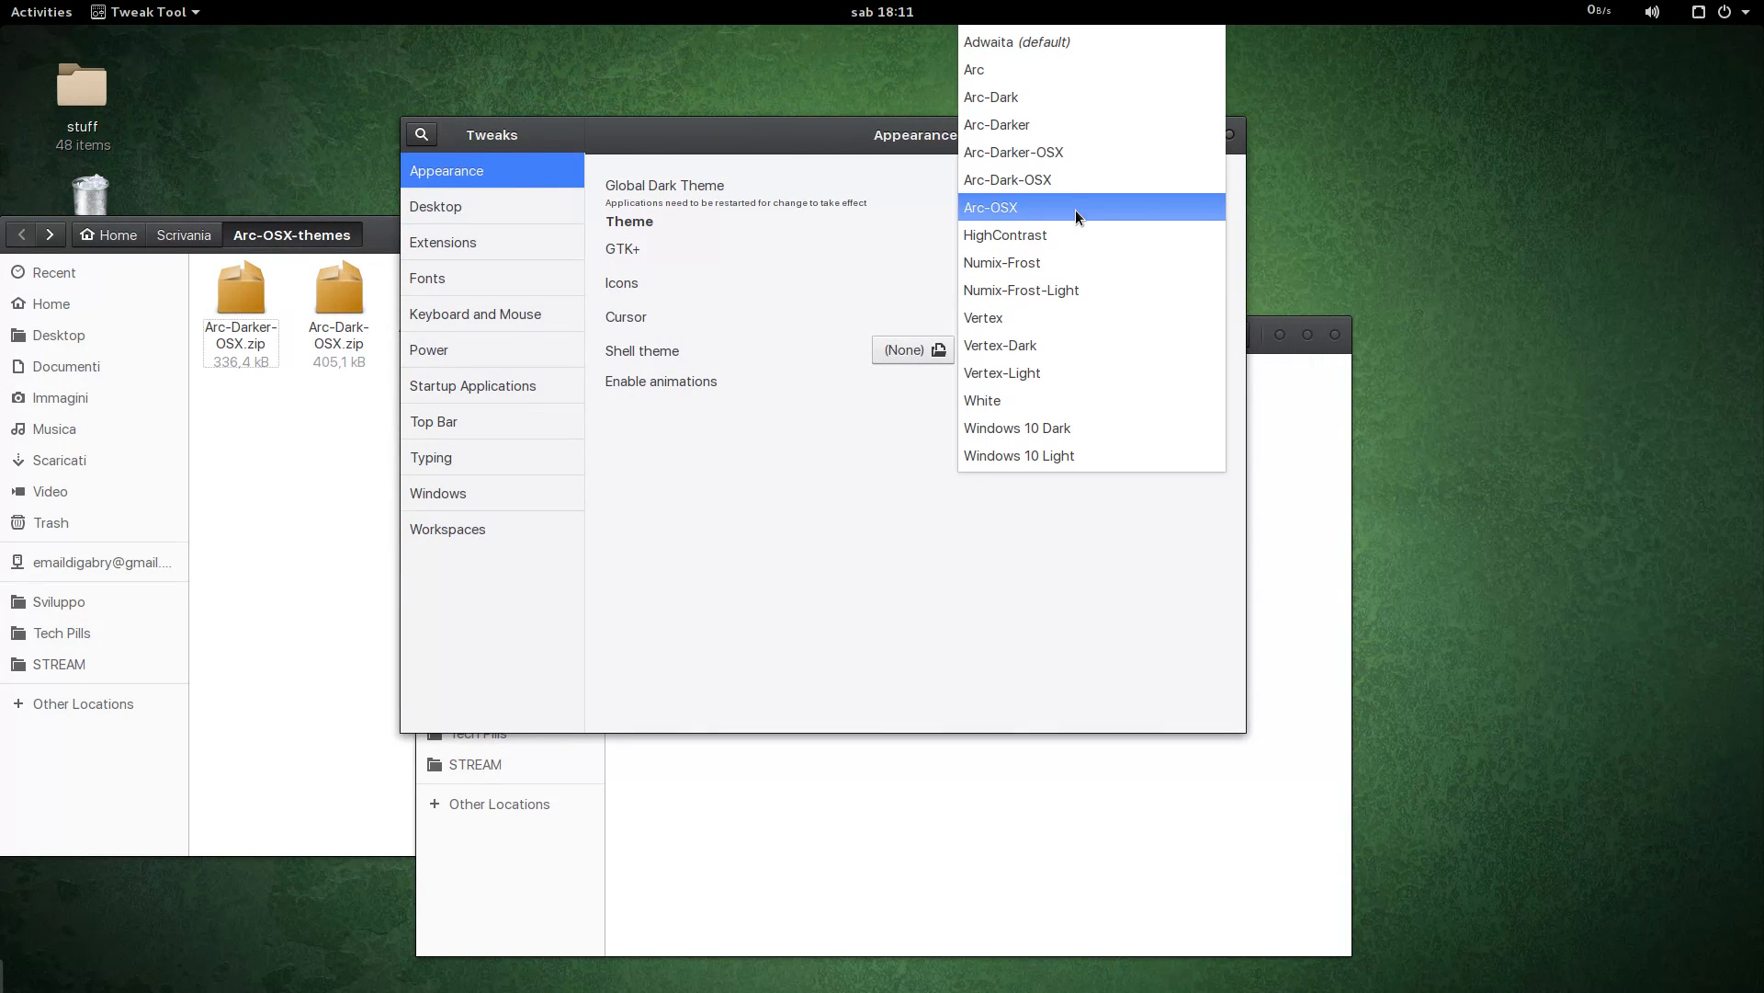
left_click(1076, 209)
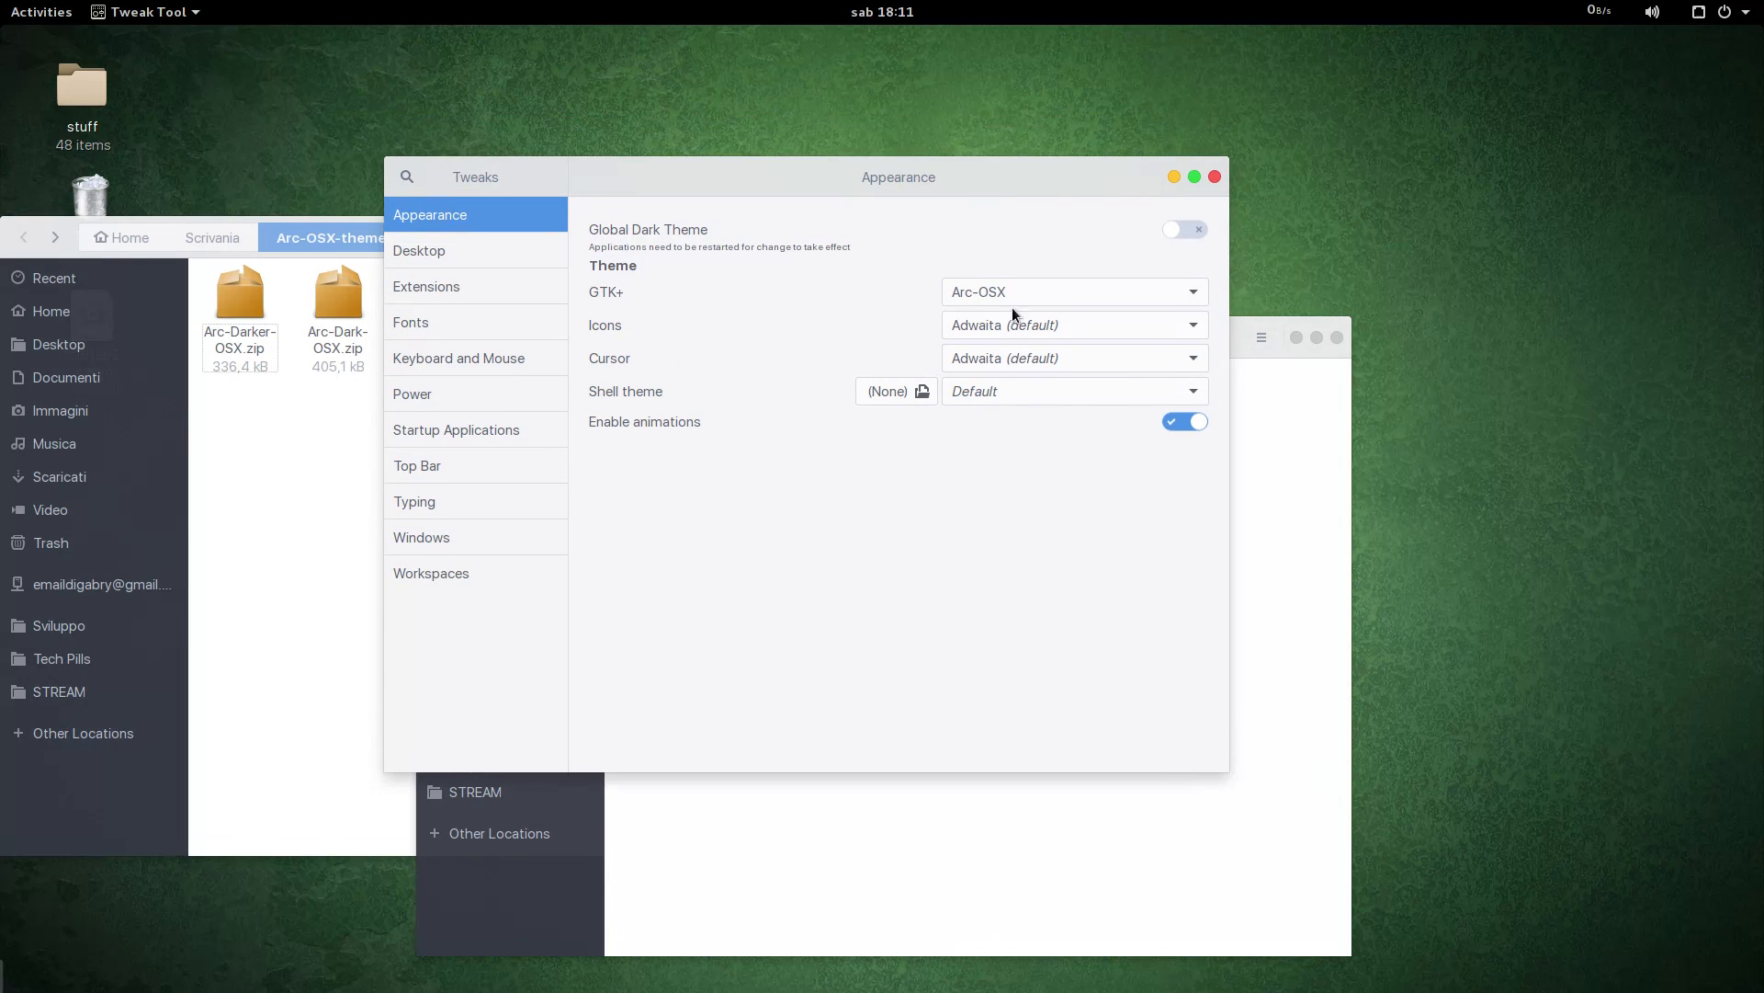
left_click(1039, 391)
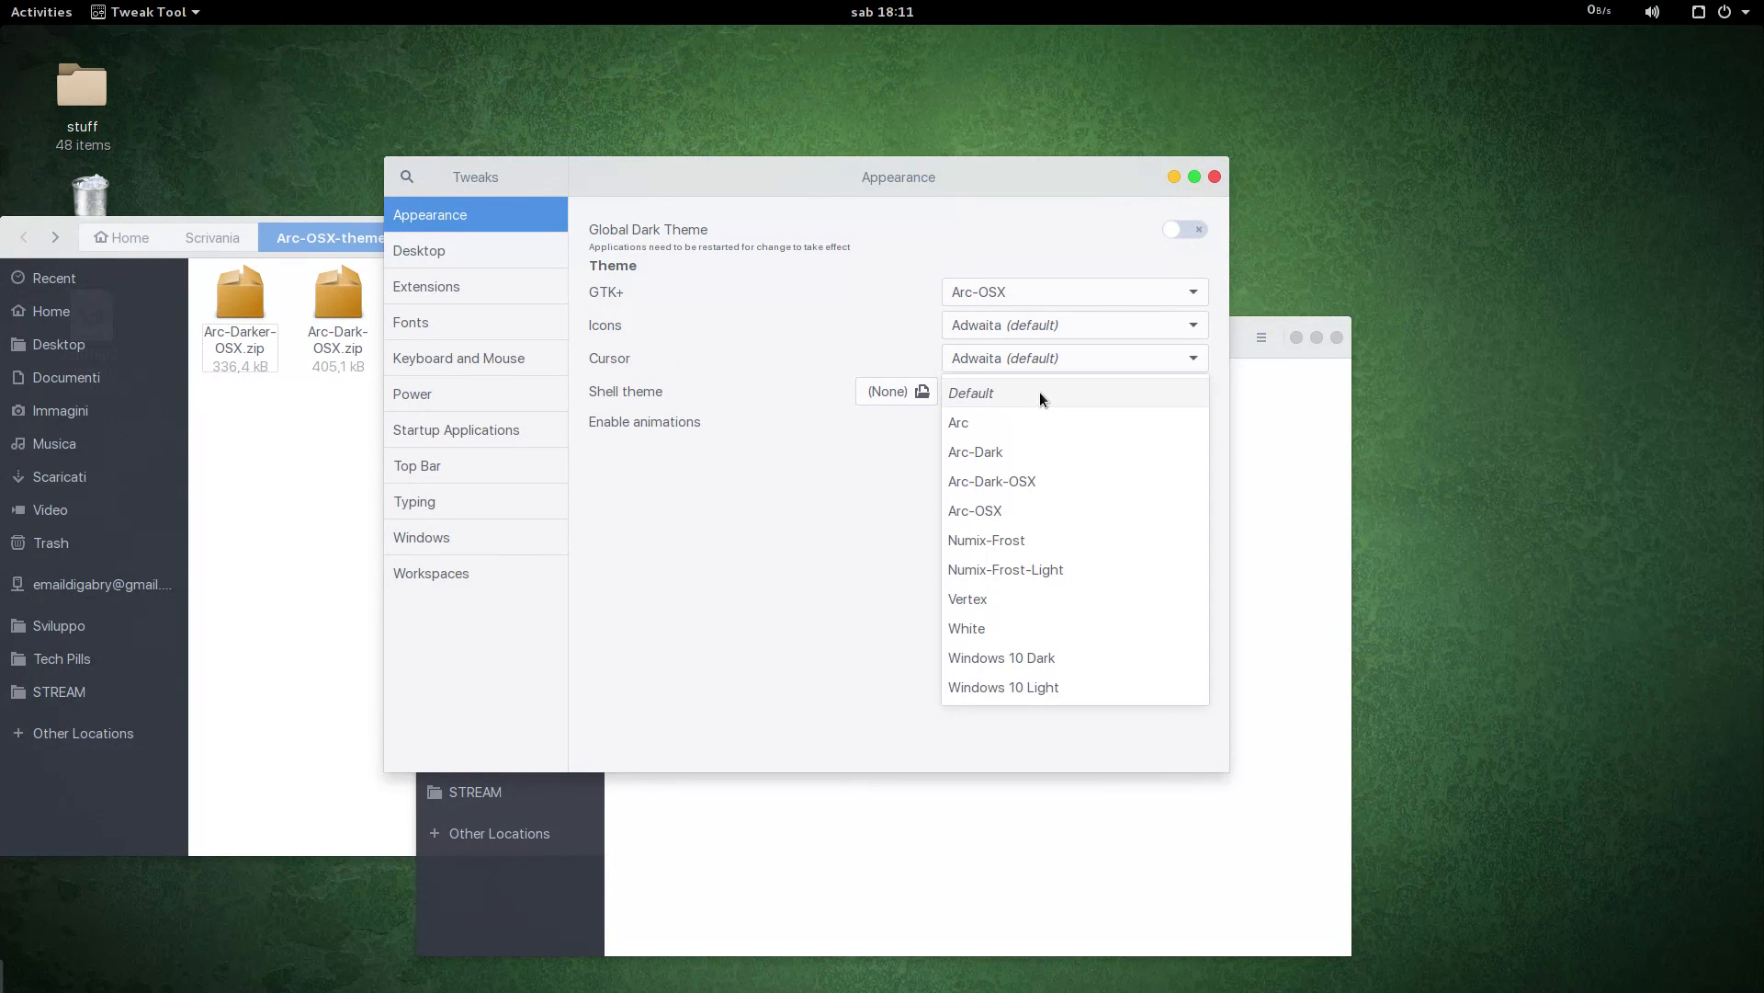
left_click(1040, 392)
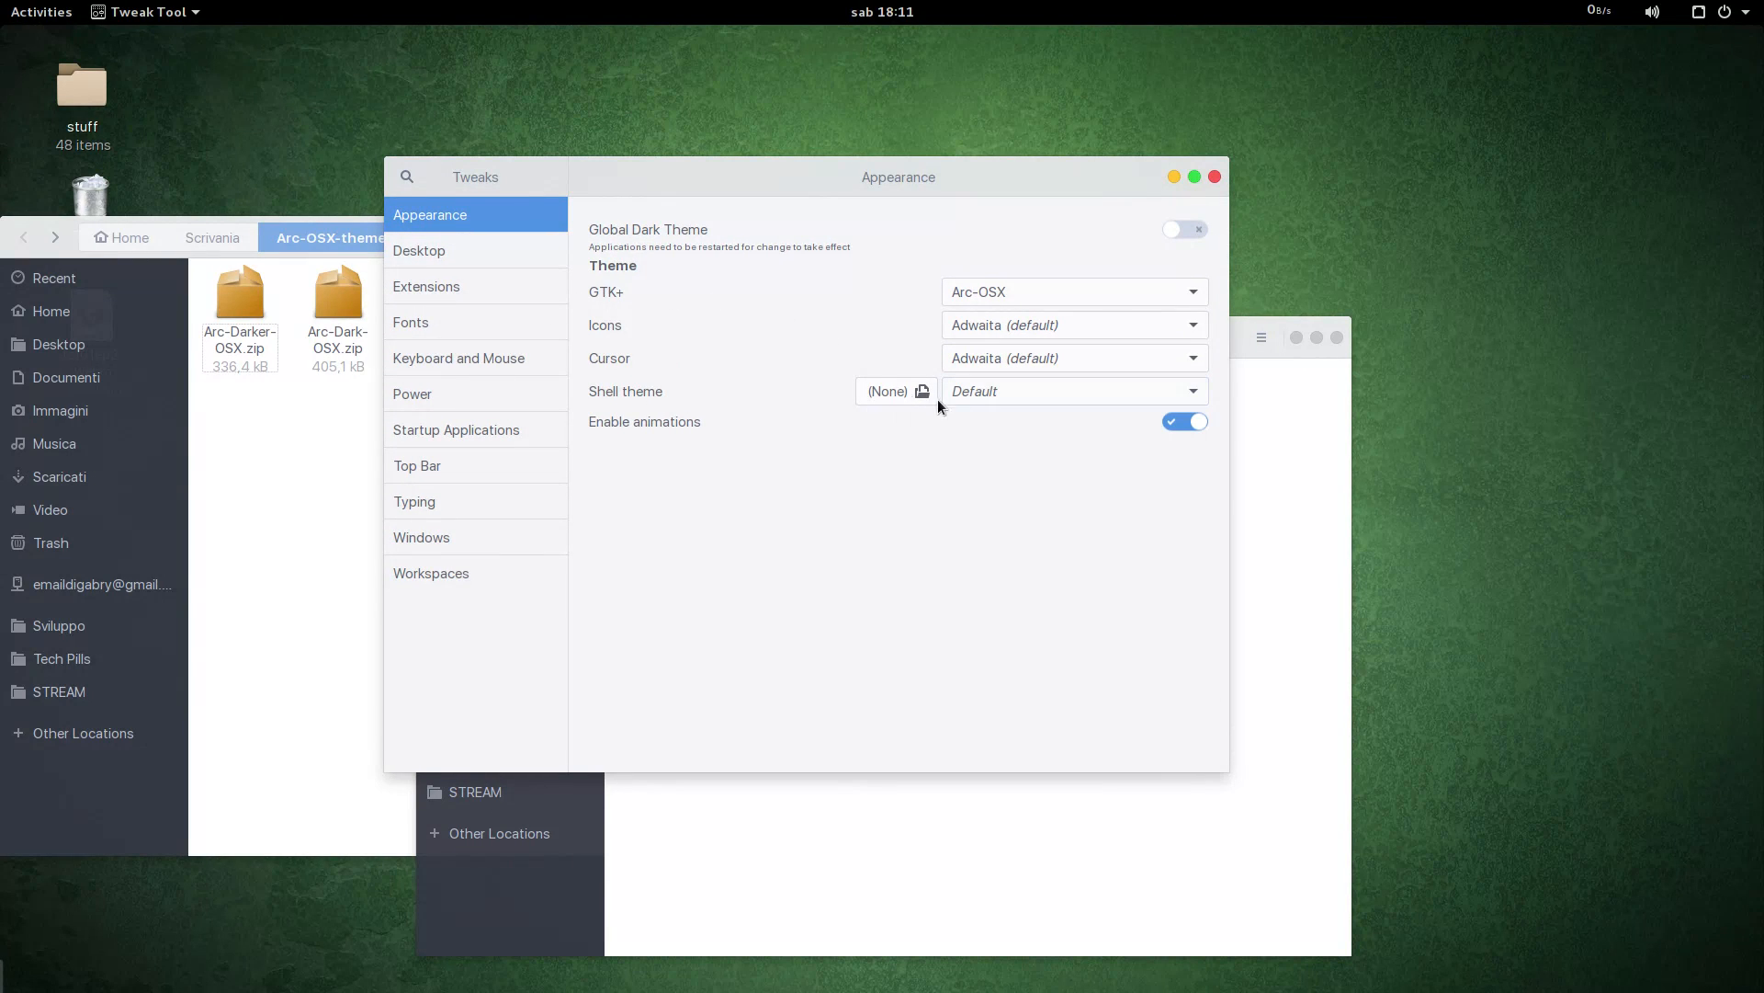
left_click(990, 391)
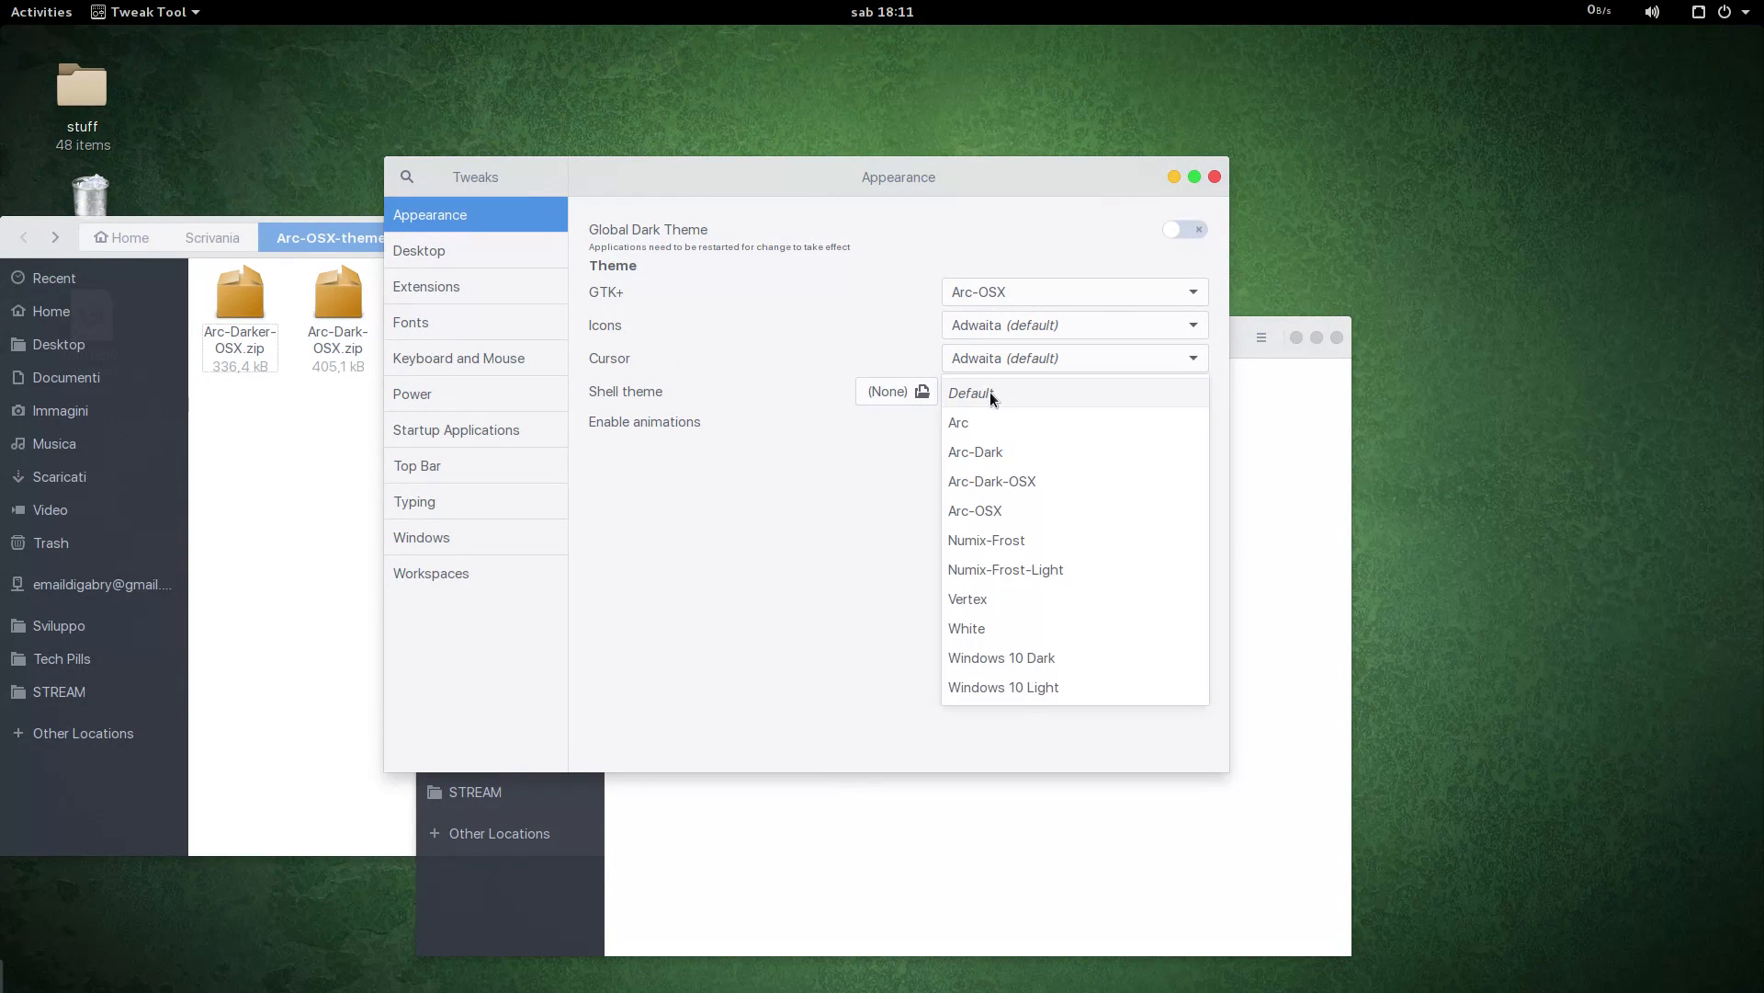
left_click(1060, 510)
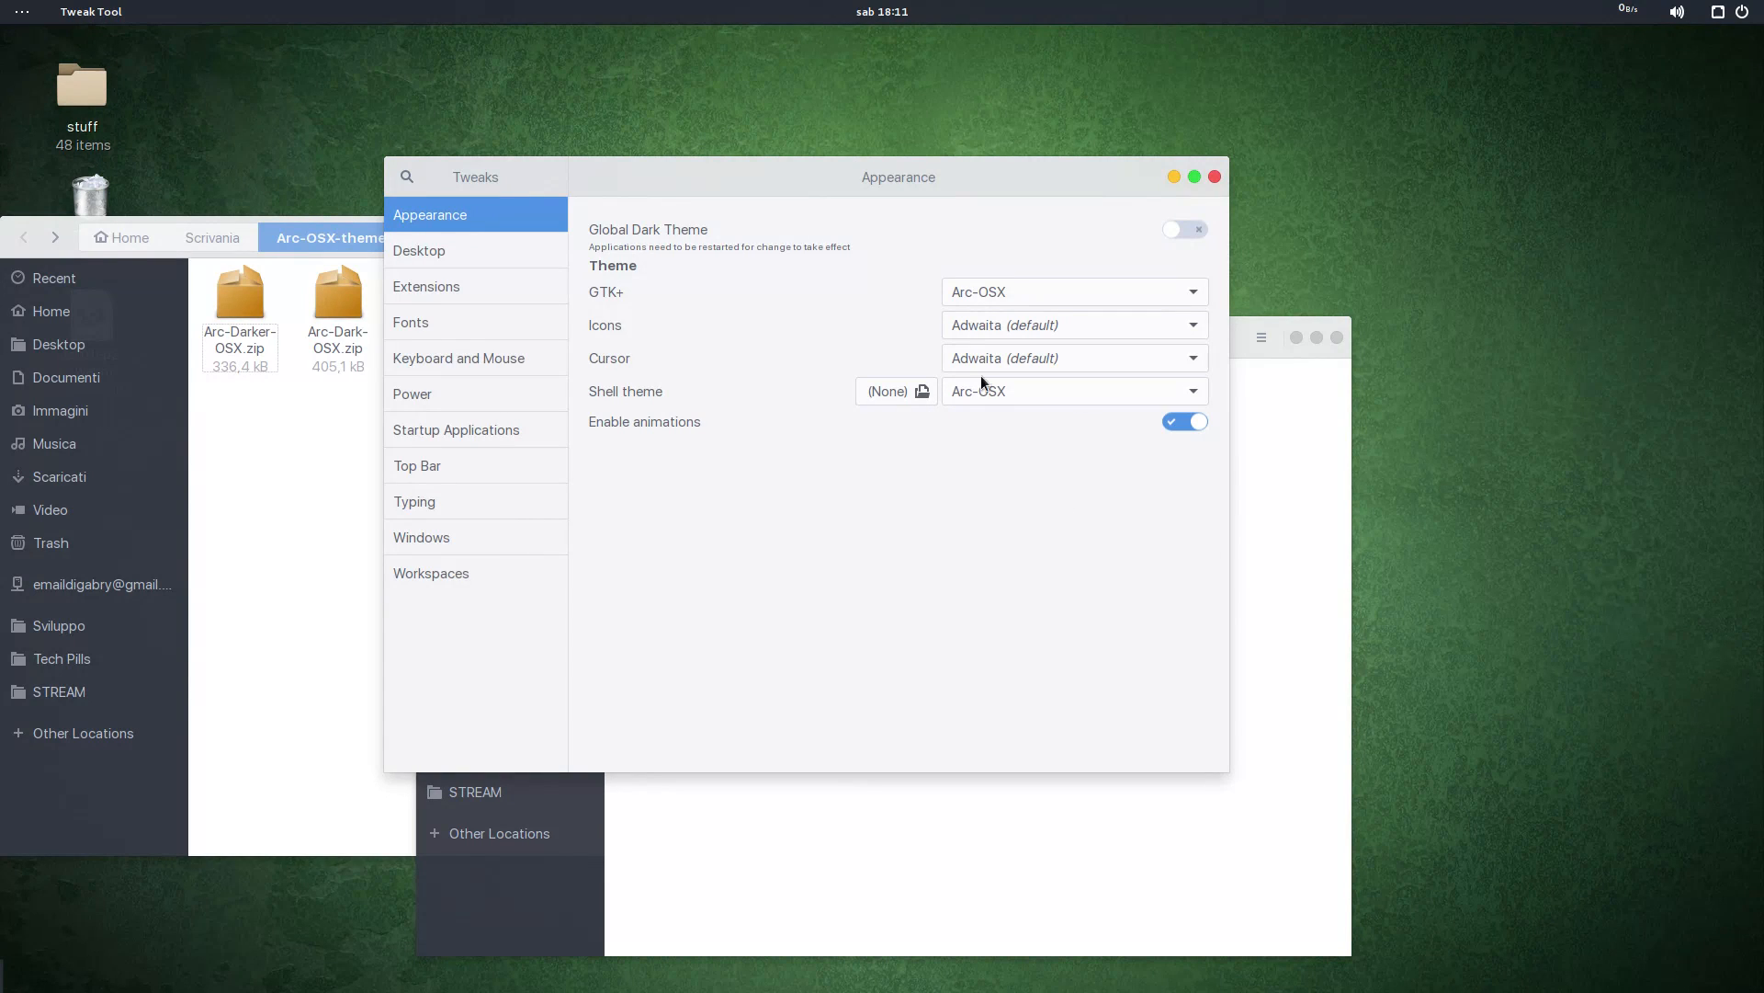
left_click(870, 6)
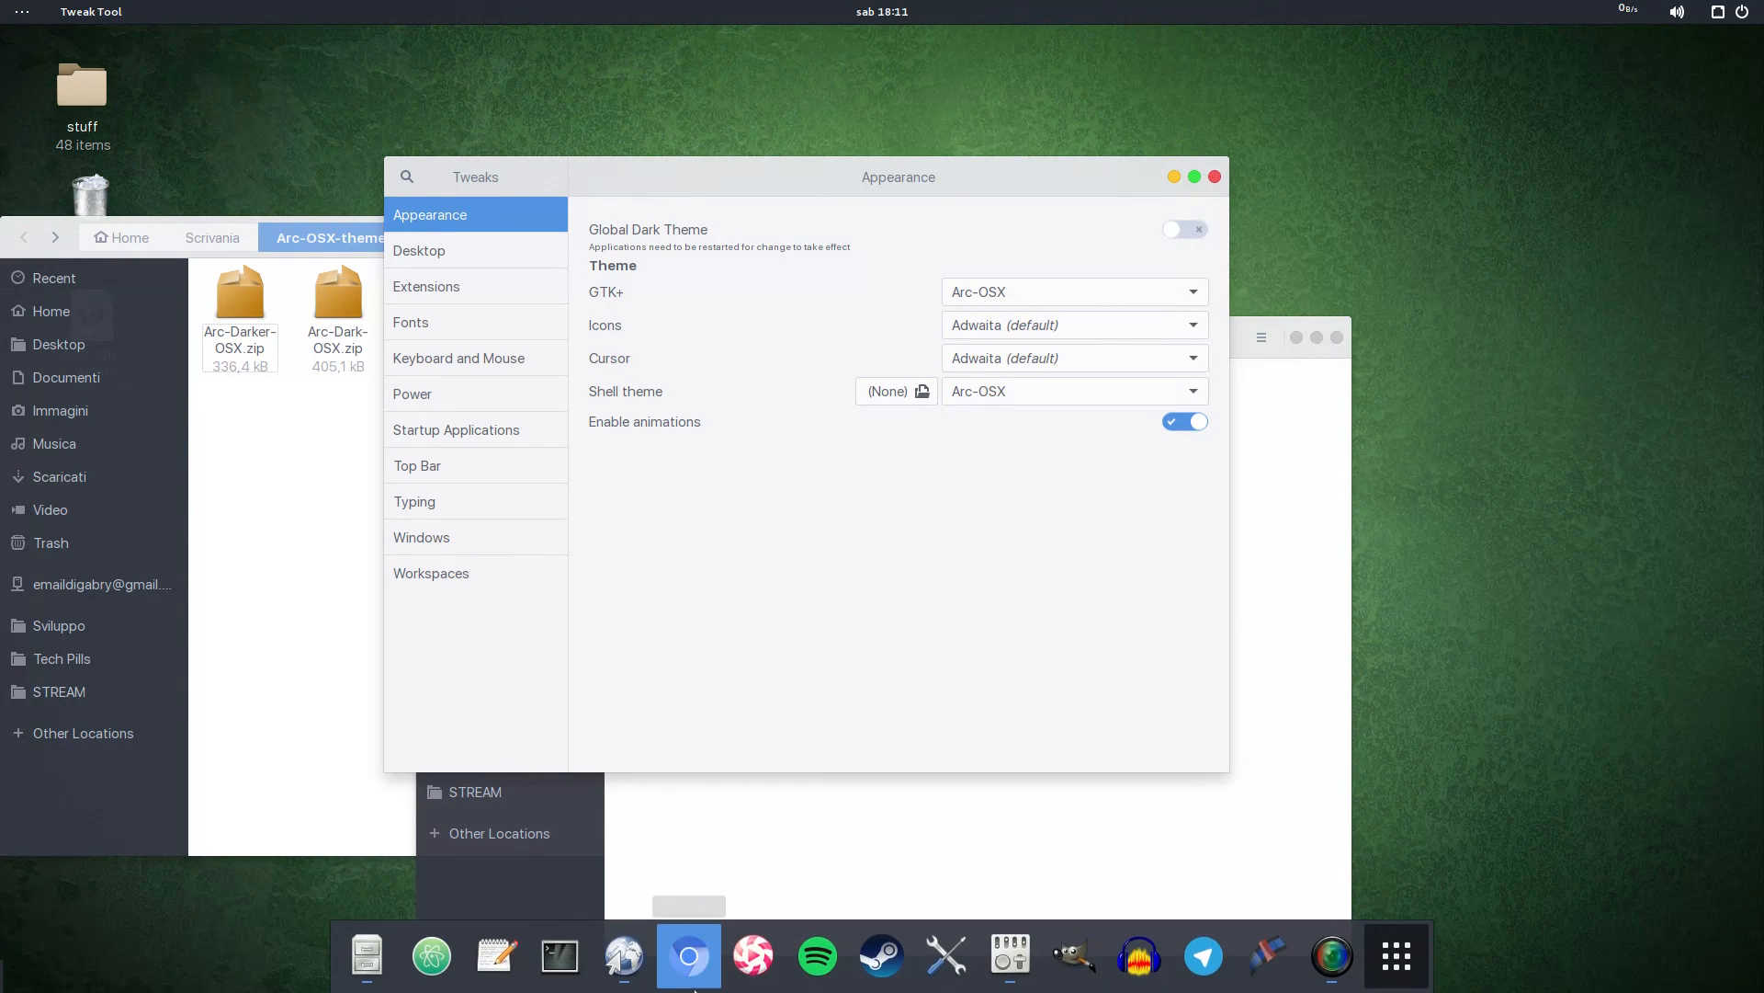
Step: Set both the GTK+ theme and the shell theme to Vertex and close Tweaks
left_click(1029, 300)
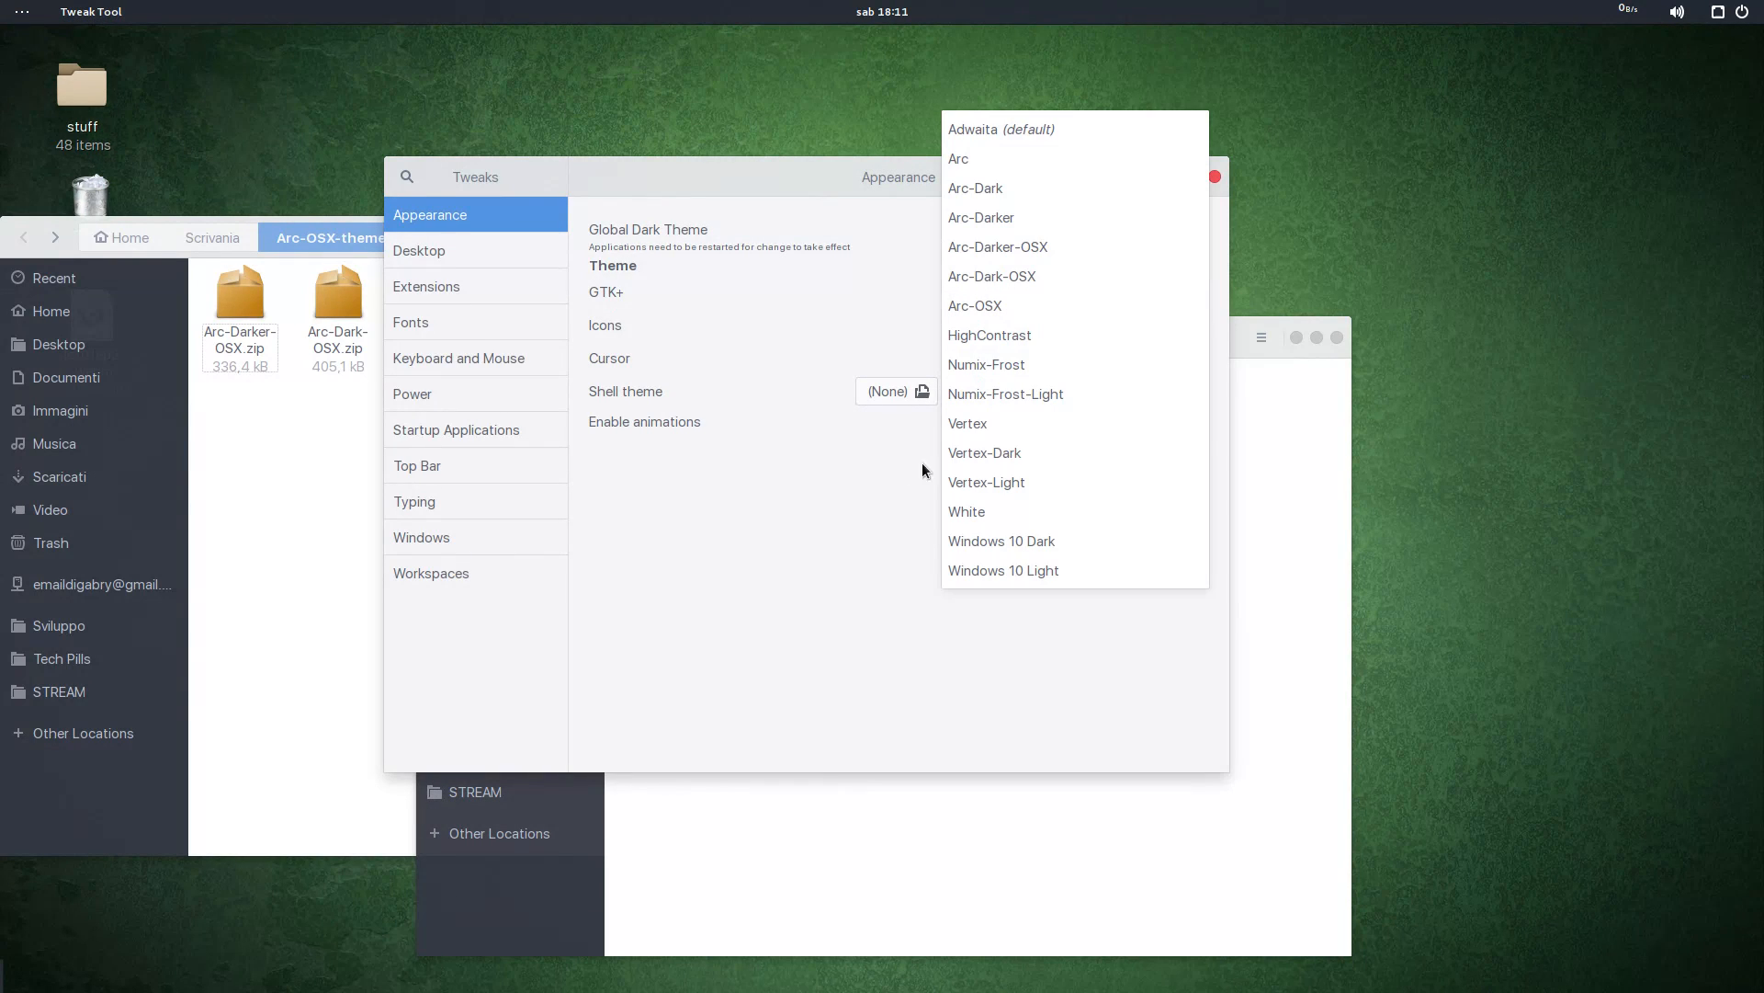
left_click(1013, 412)
left_click(998, 394)
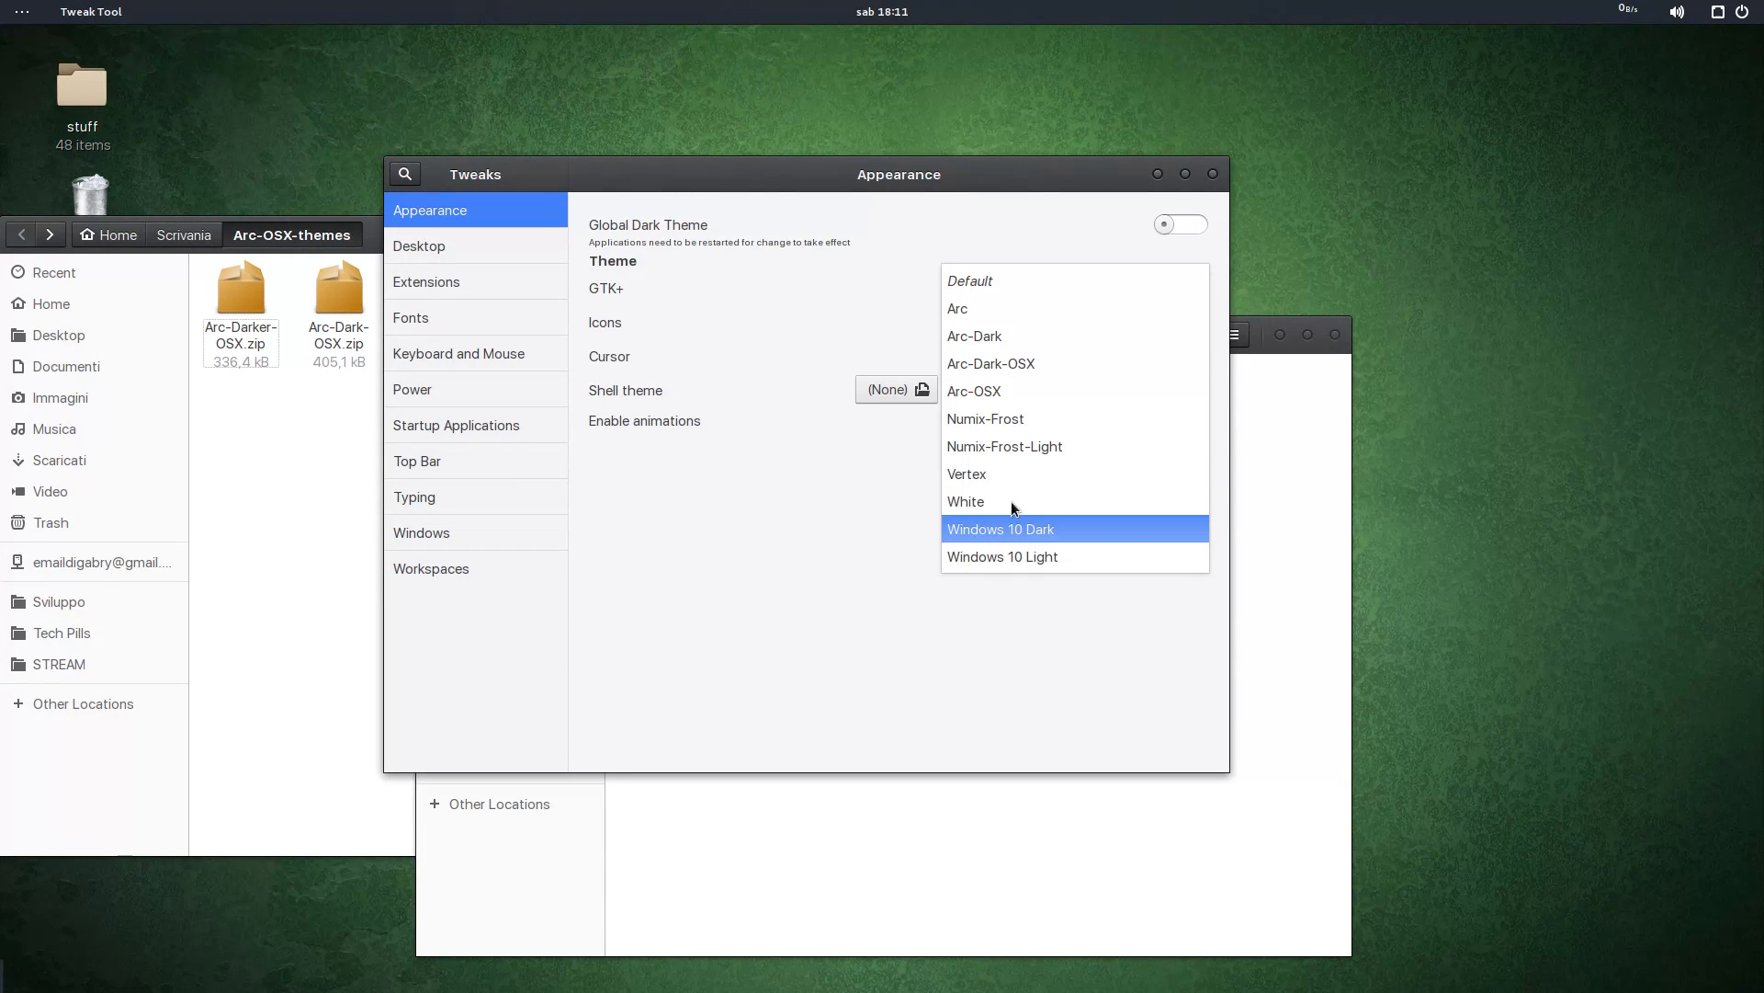
left_click(1018, 472)
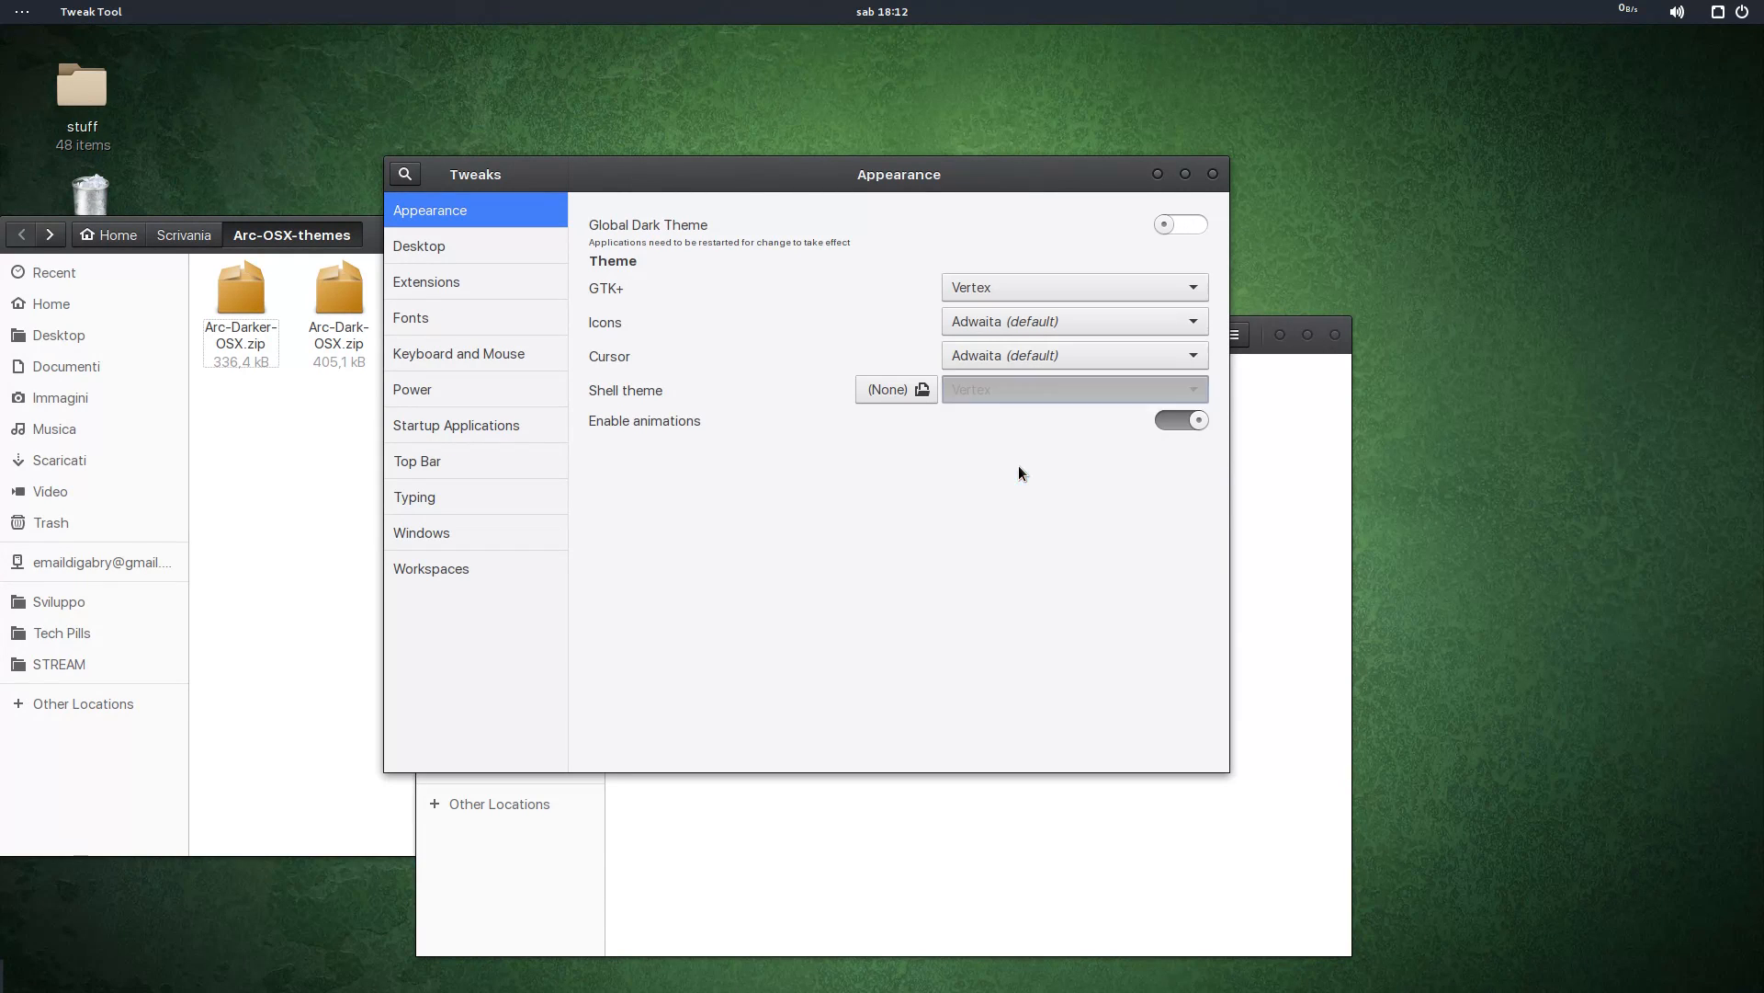
mouse_move(243, 988)
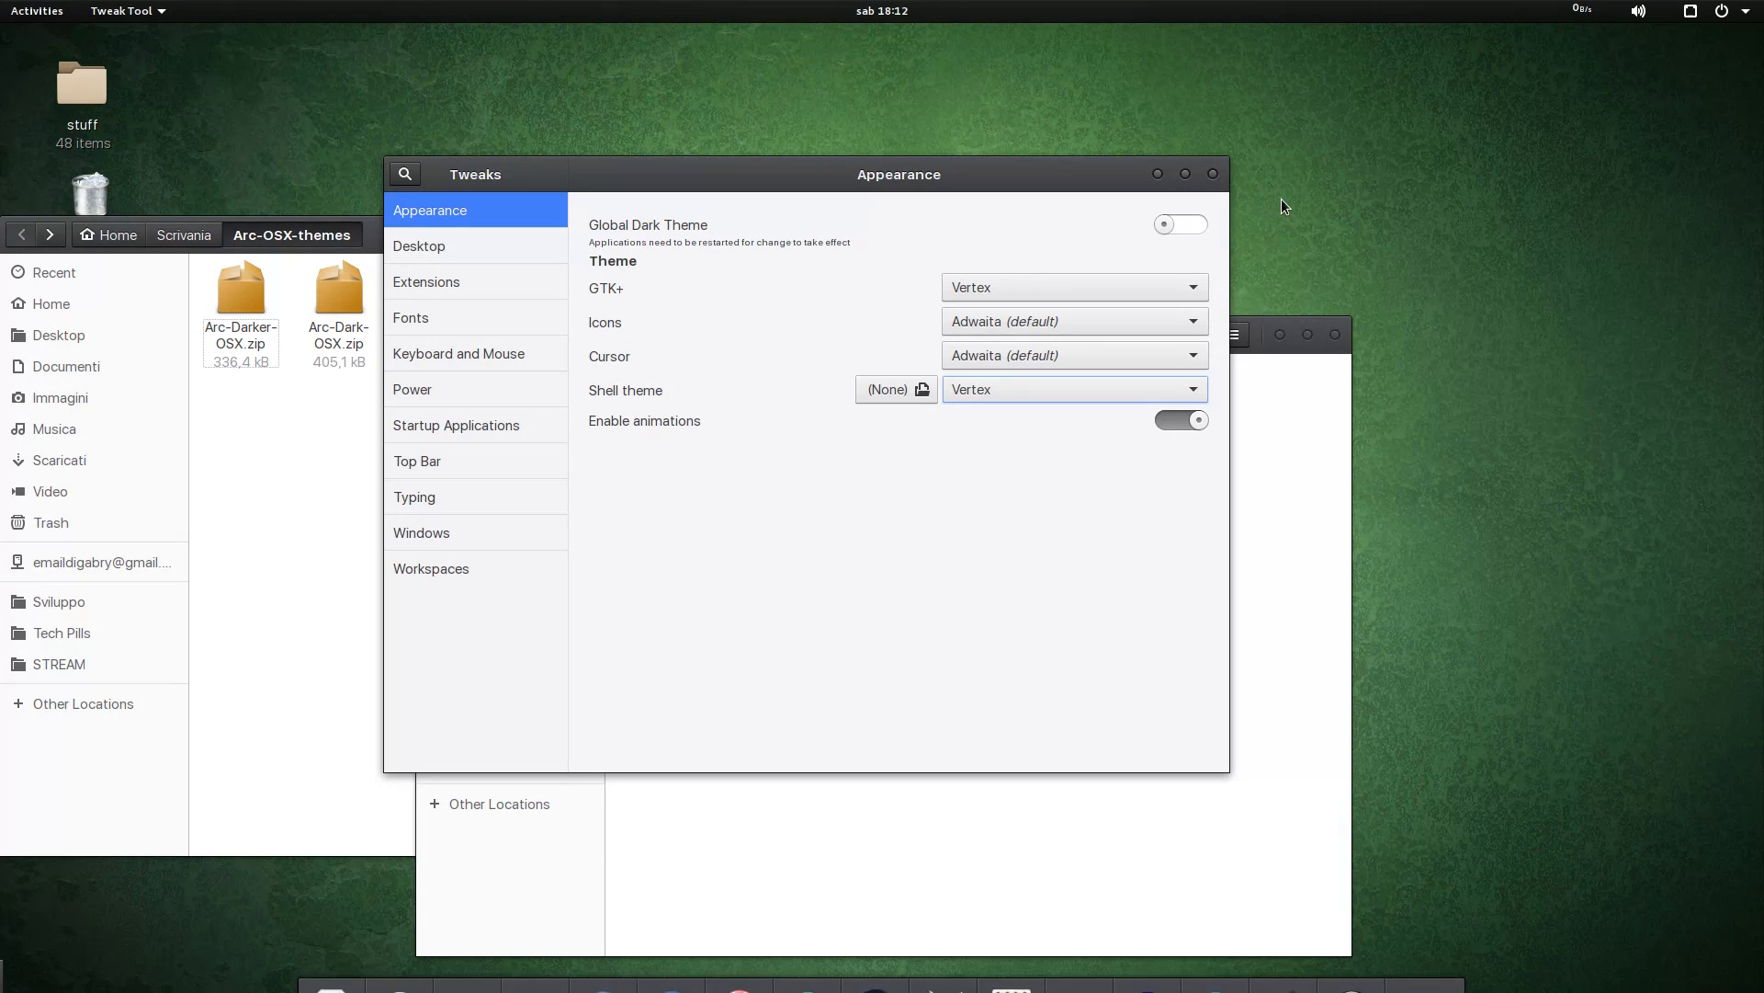
left_click(1215, 176)
Step: Reposition the .themes window, switch to the Web browser and close its Arc-OSX-themes download tab
left_click_drag(1099, 332, 1120, 171)
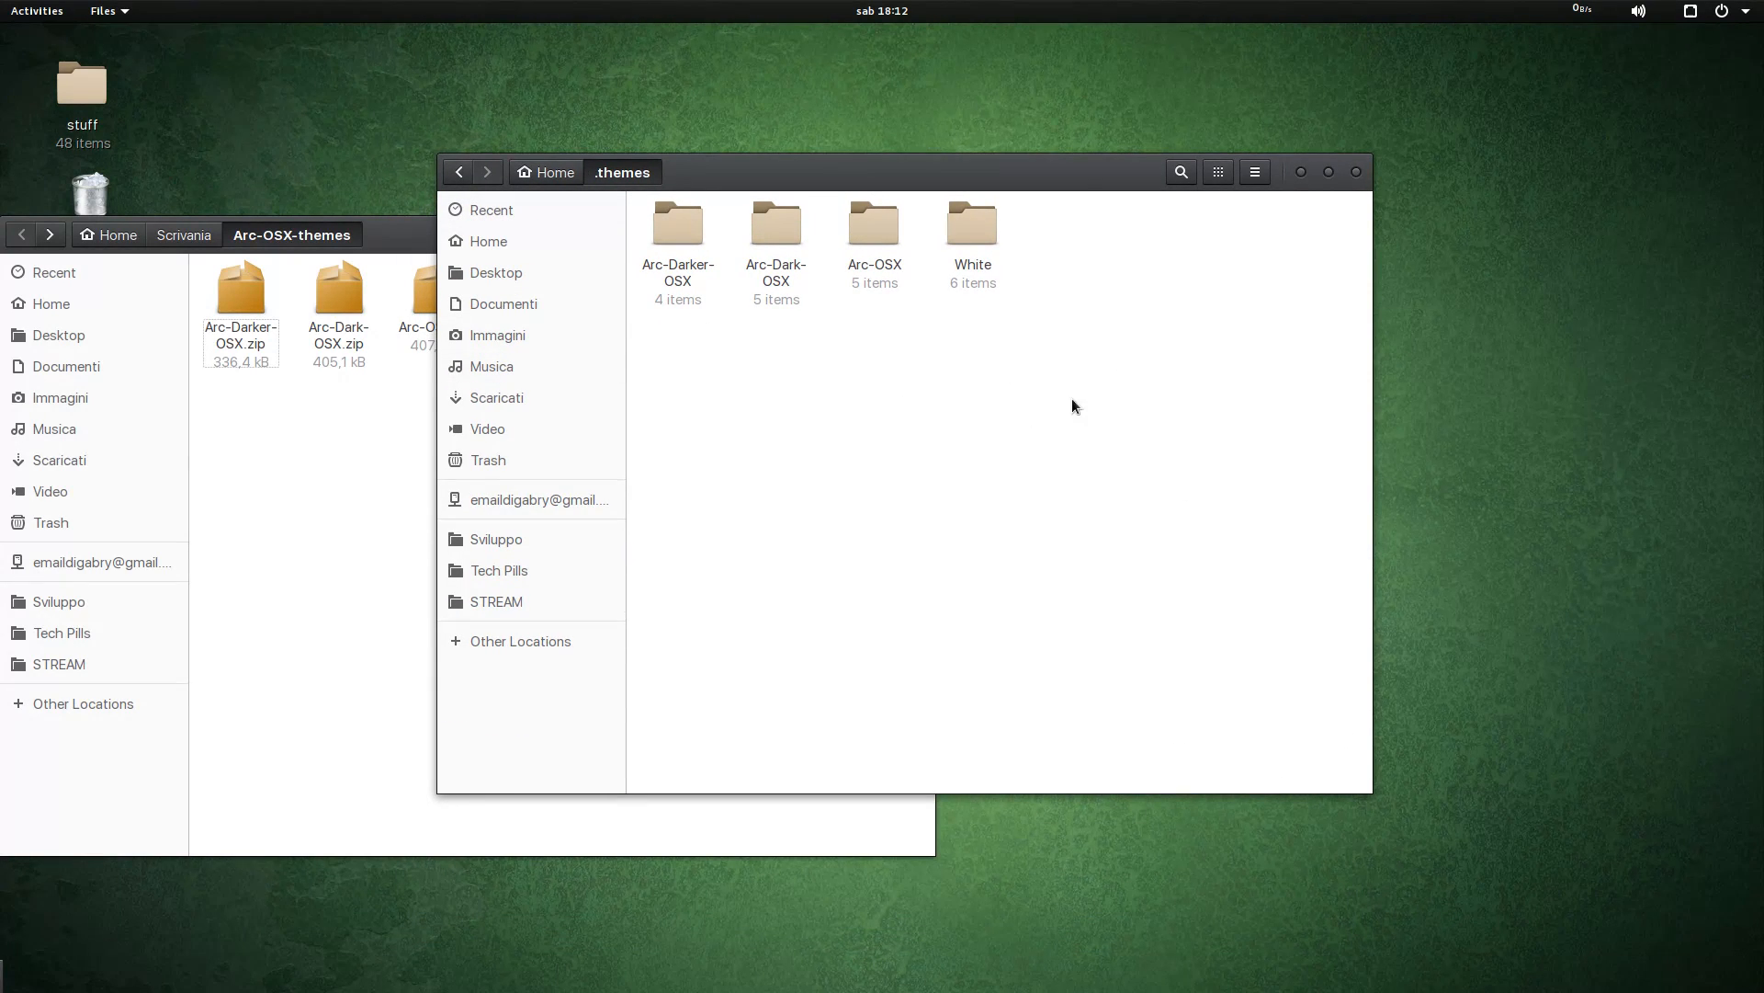
mouse_move(636, 990)
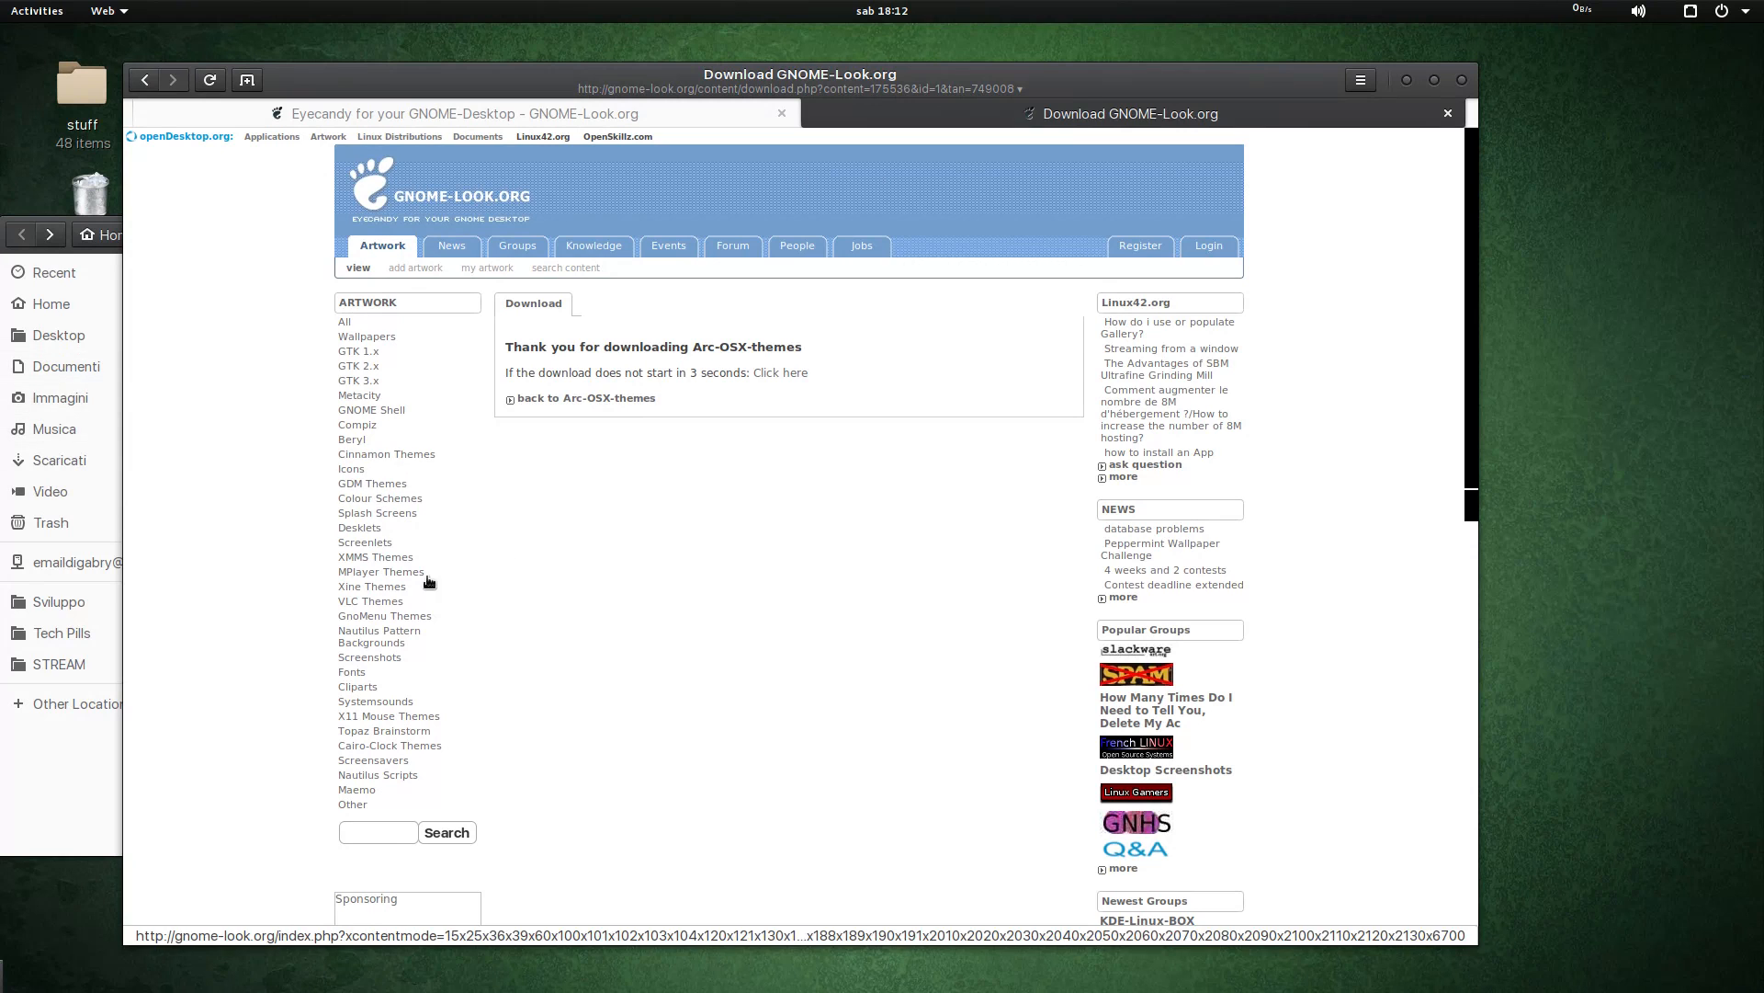
left_click(1449, 114)
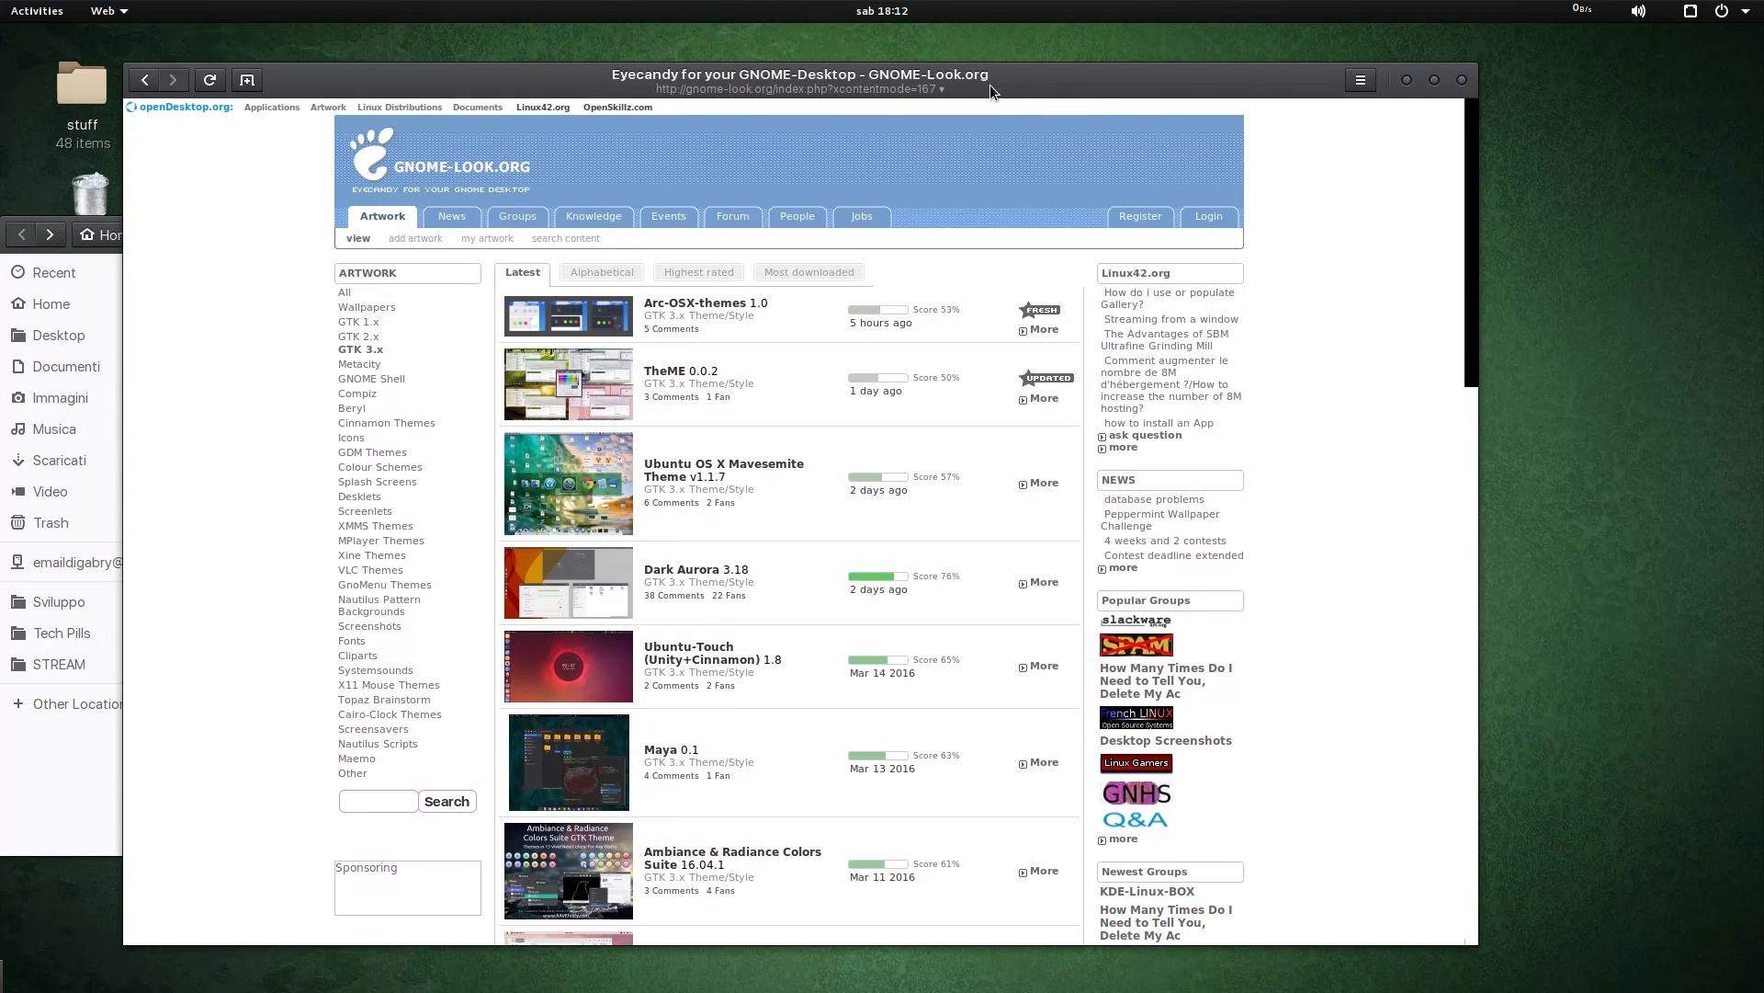
left_click_drag(990, 85, 1072, 86)
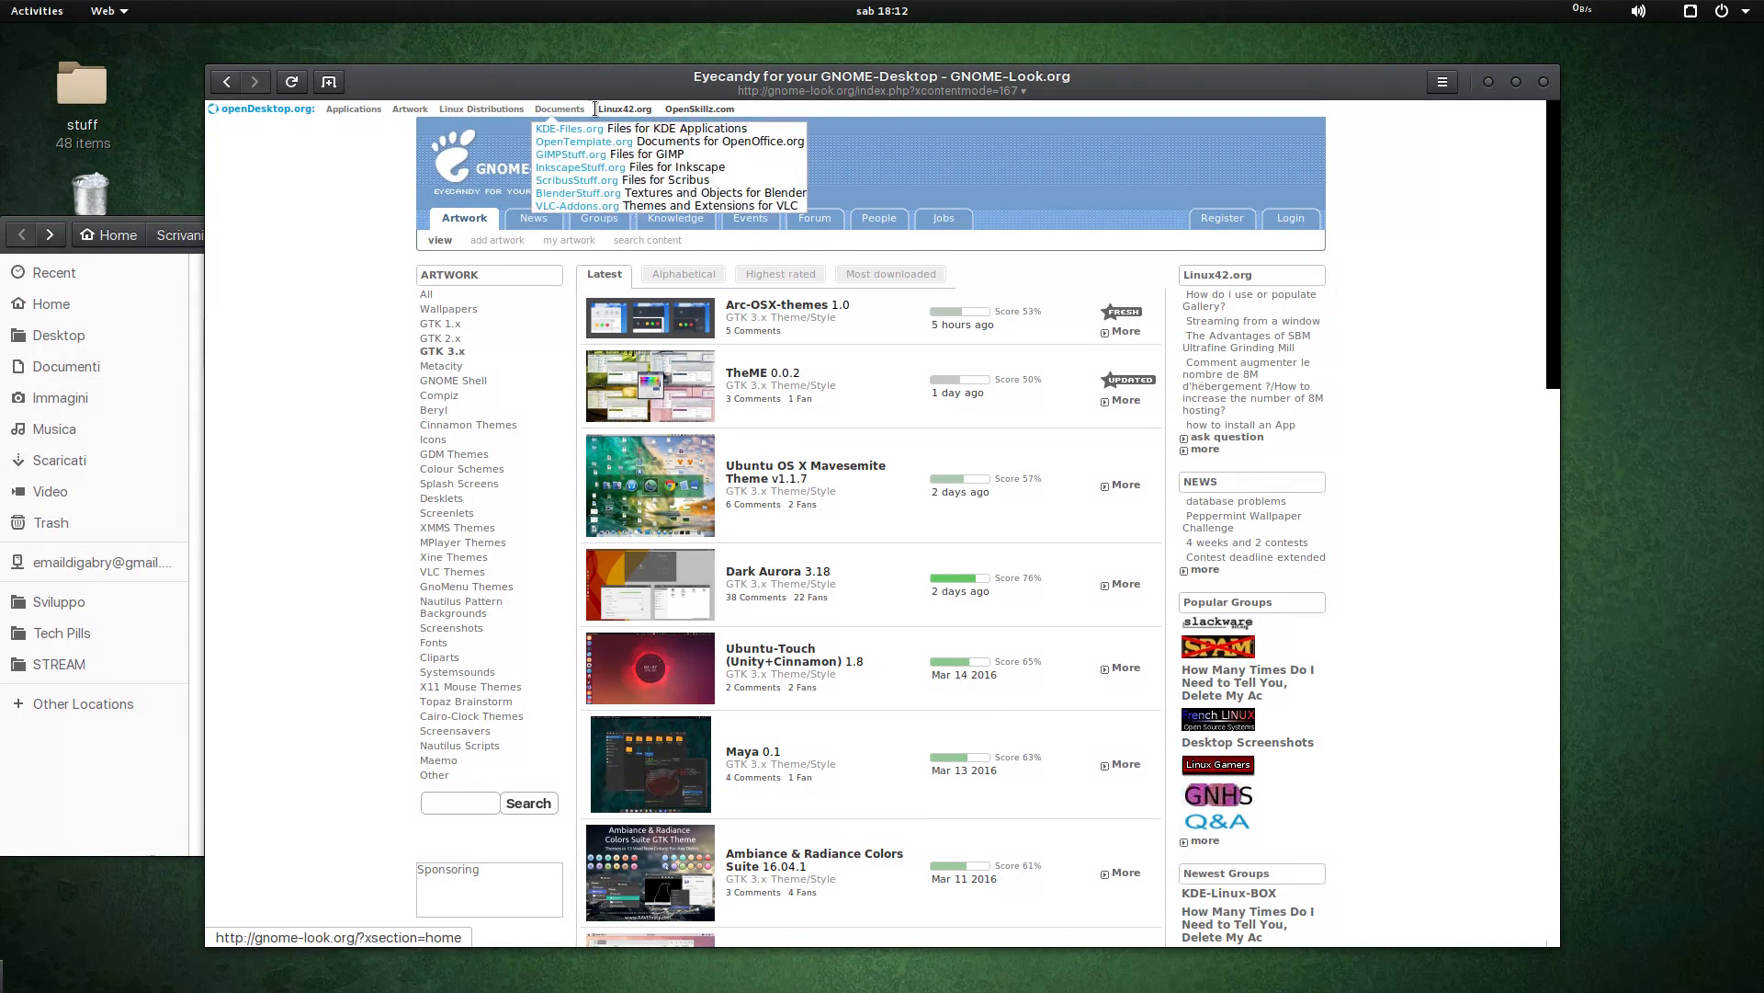
Step: Browse the Icons category on GNOME-Look.org and open the Shadow 1.6 icon theme page
left_click(438, 445)
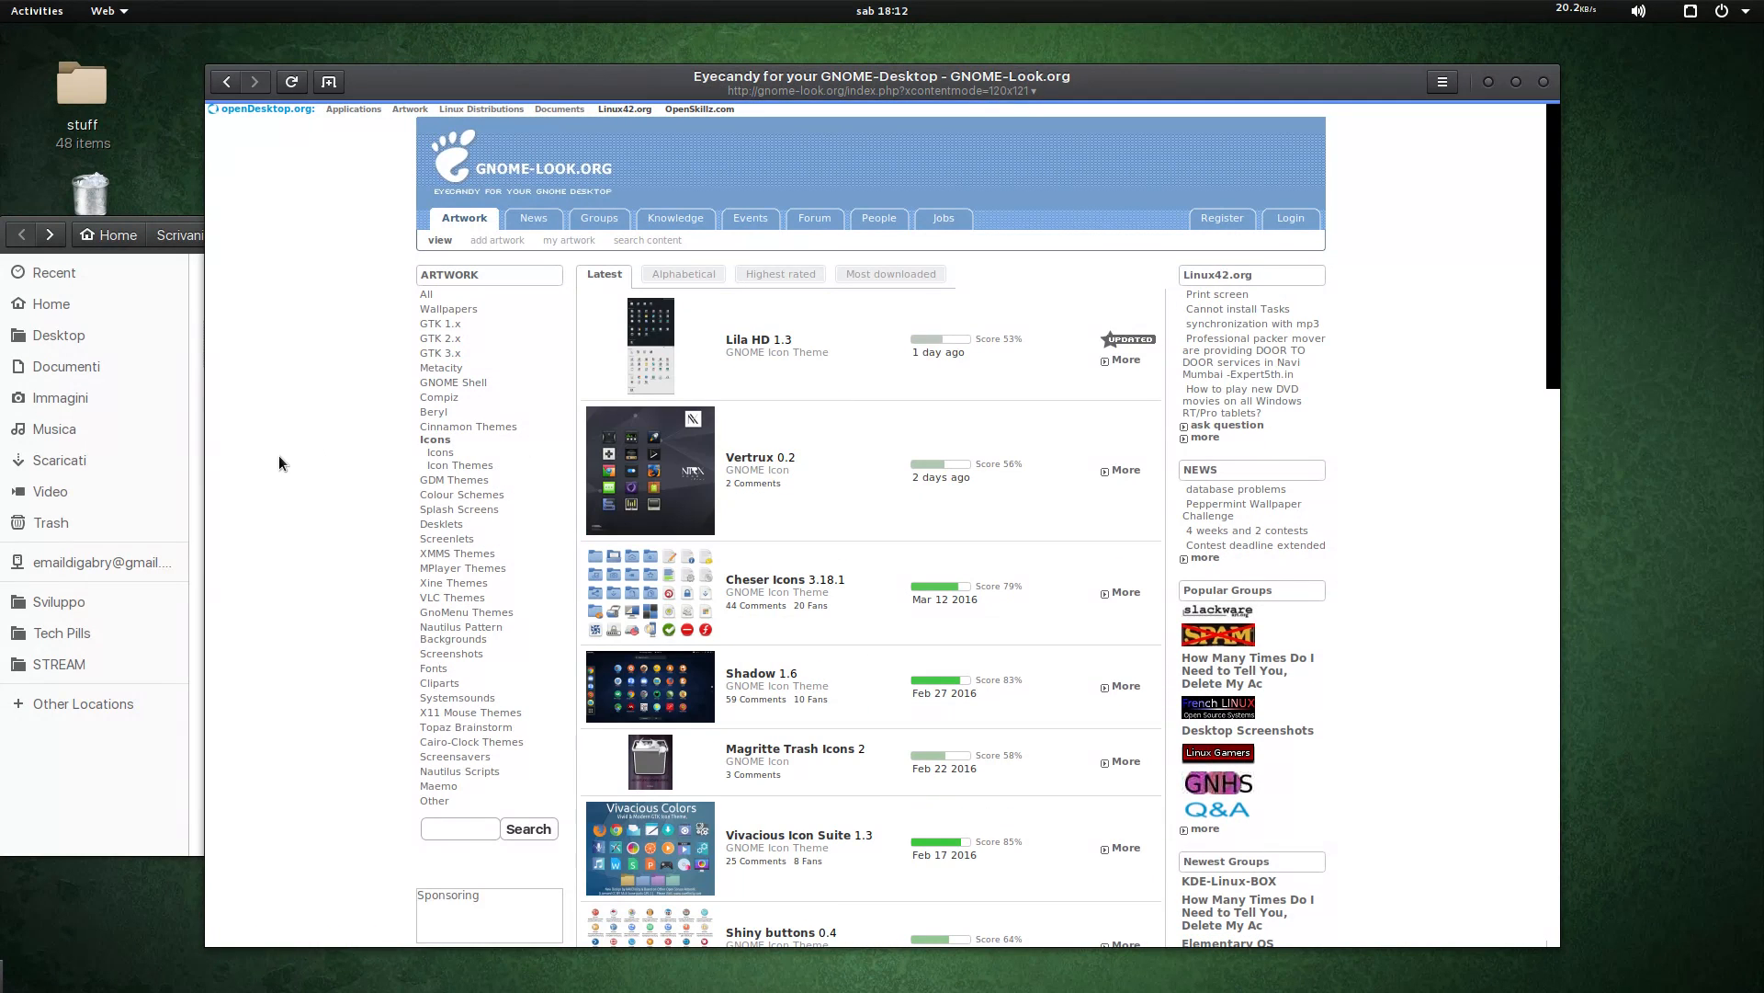
scroll(692, 708, "down", 2)
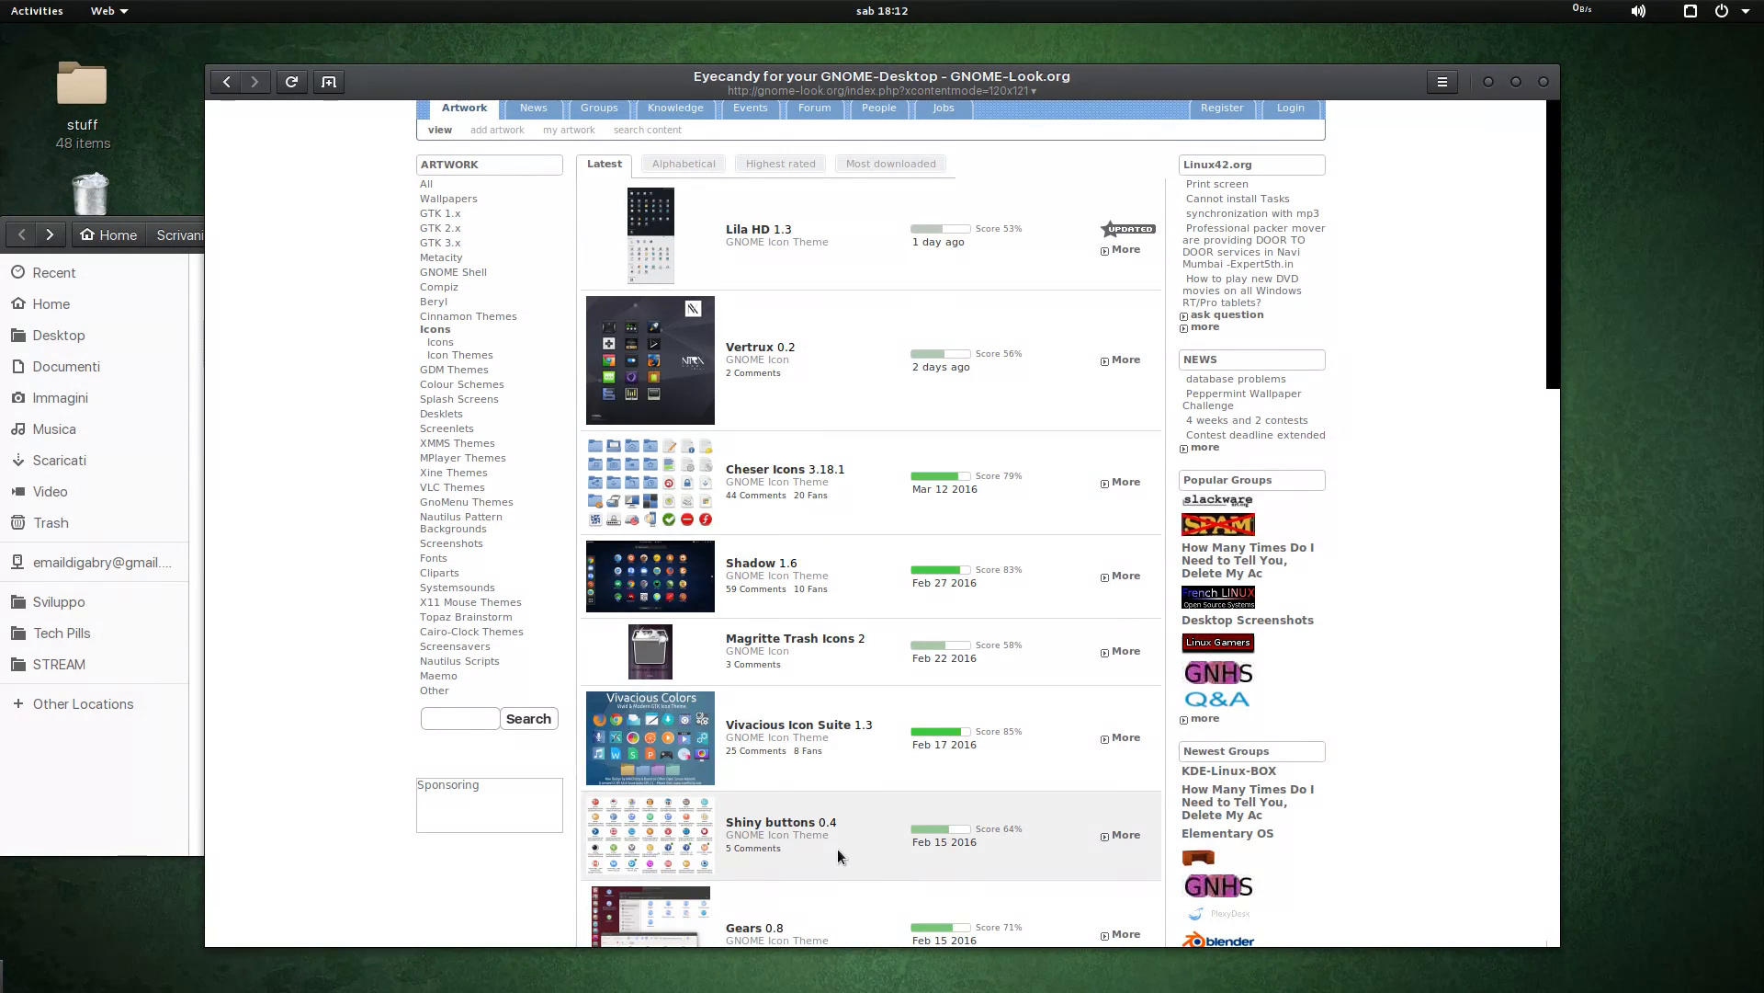
scroll(706, 722, "down", 6)
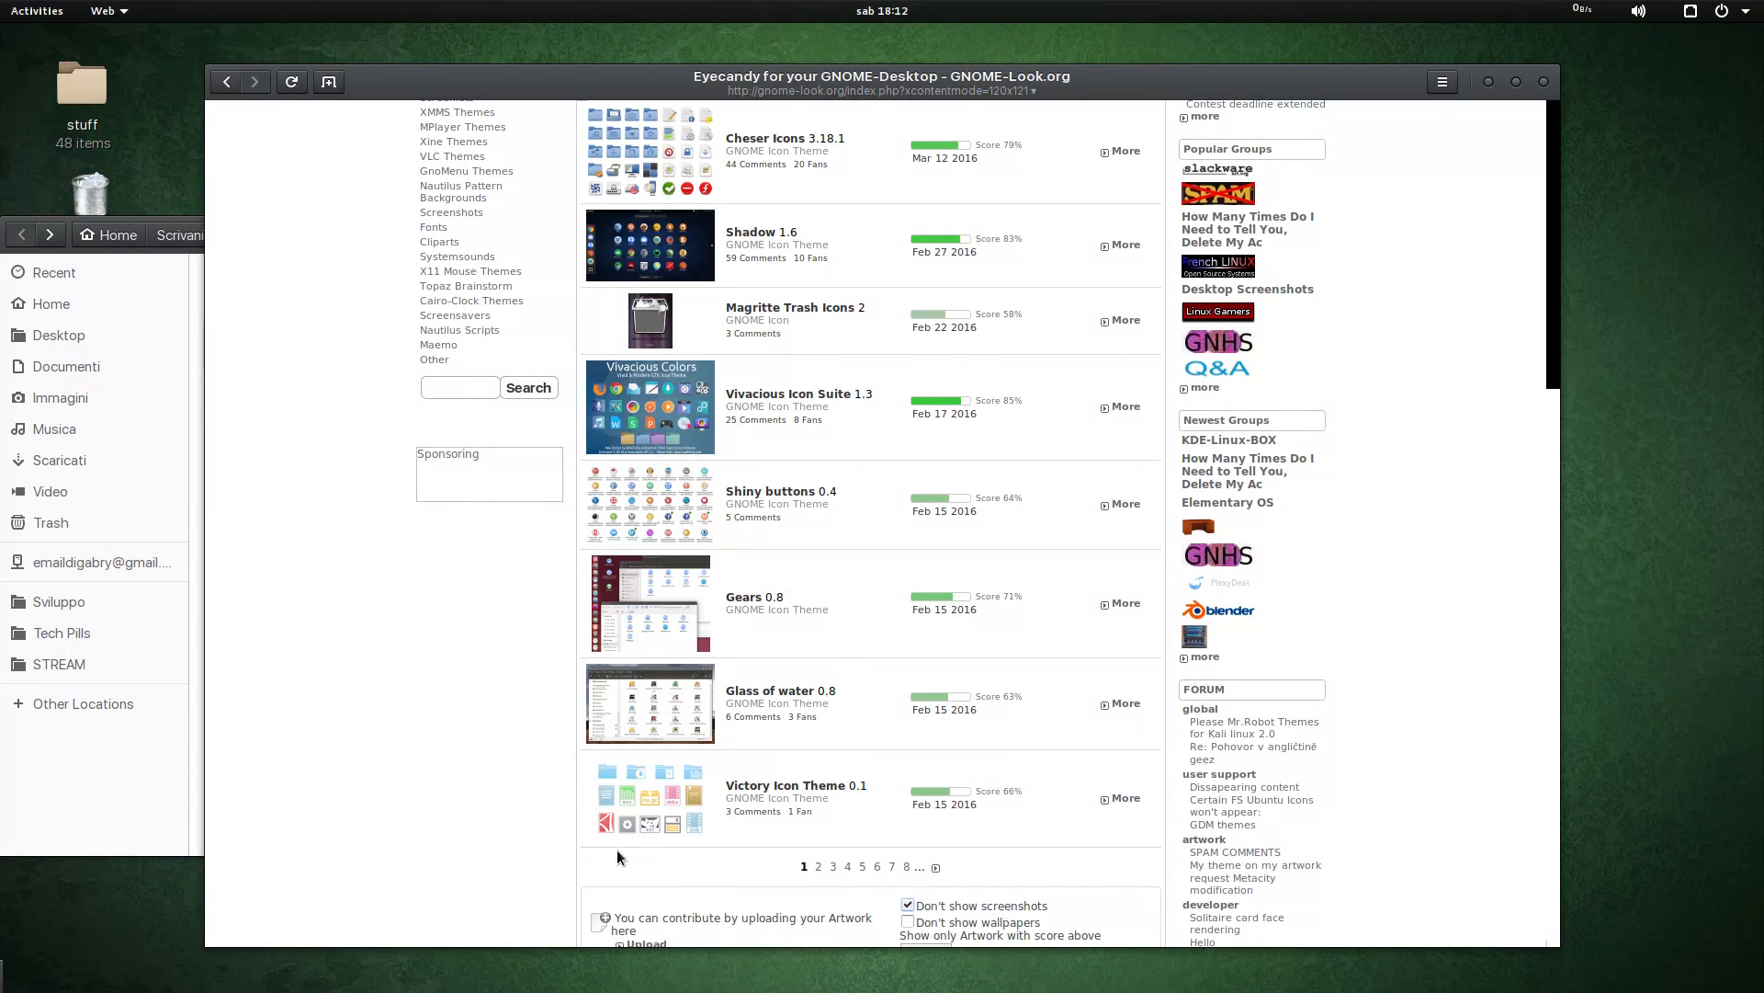
scroll(510, 837, "up", 3)
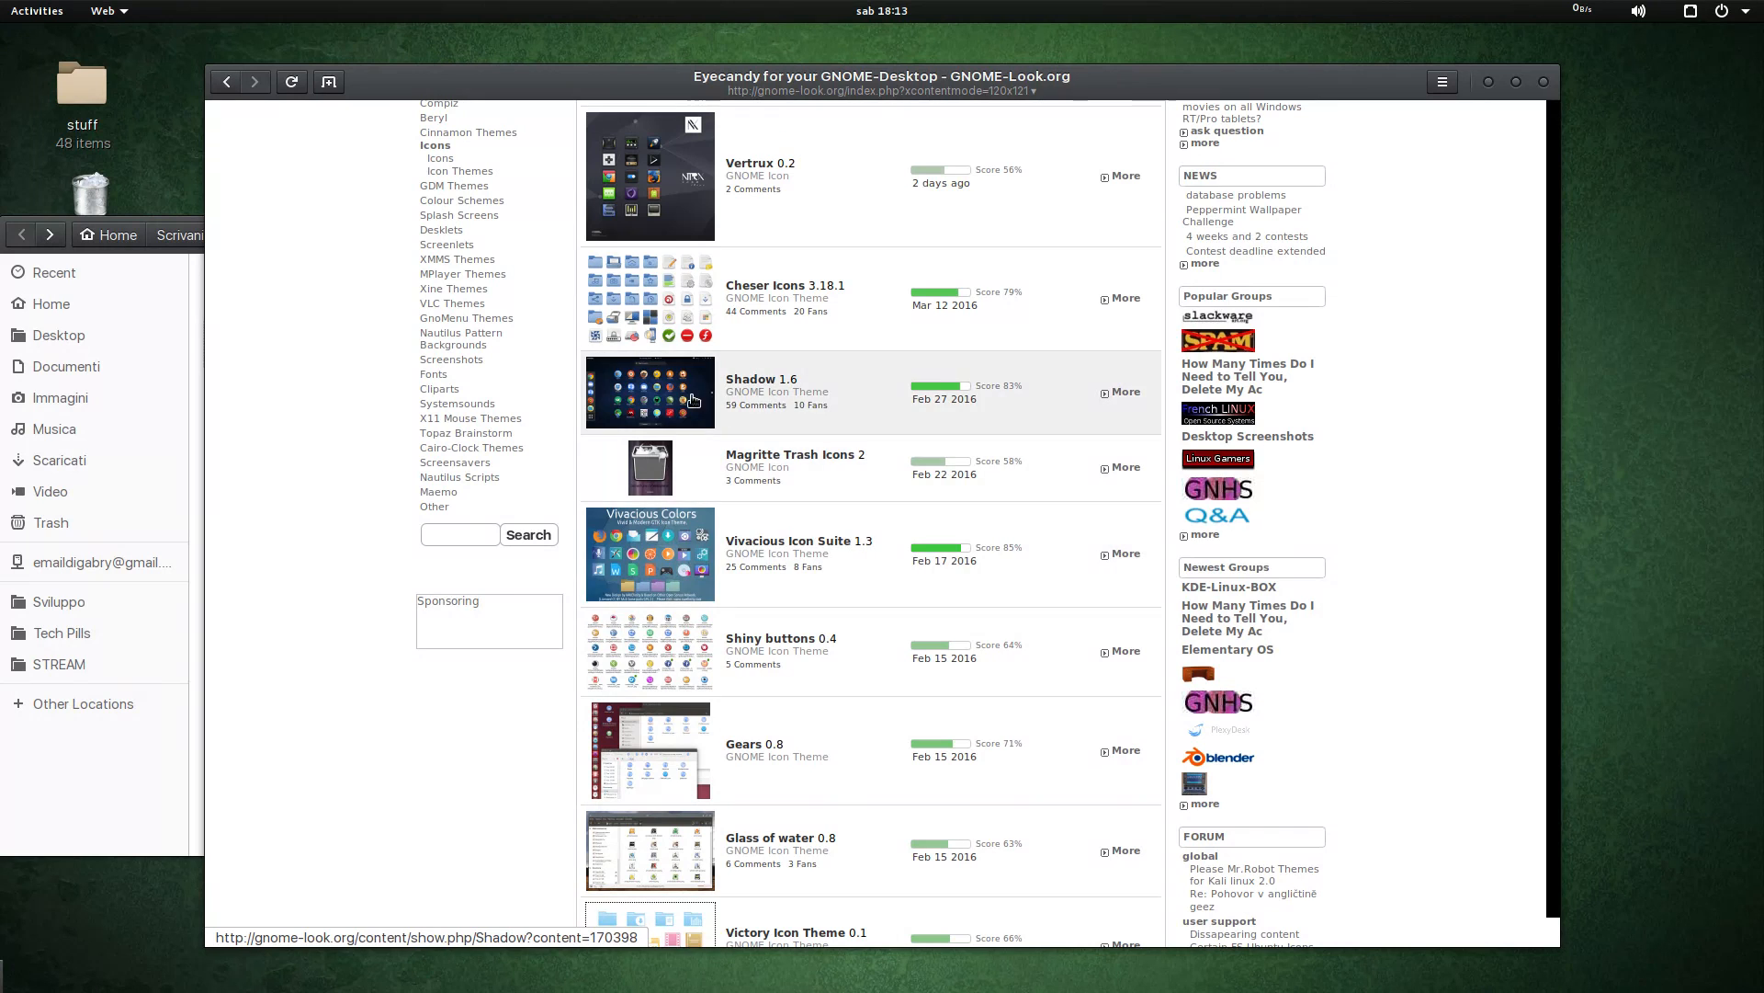
scroll(674, 492, "up", 3)
left_click(665, 553)
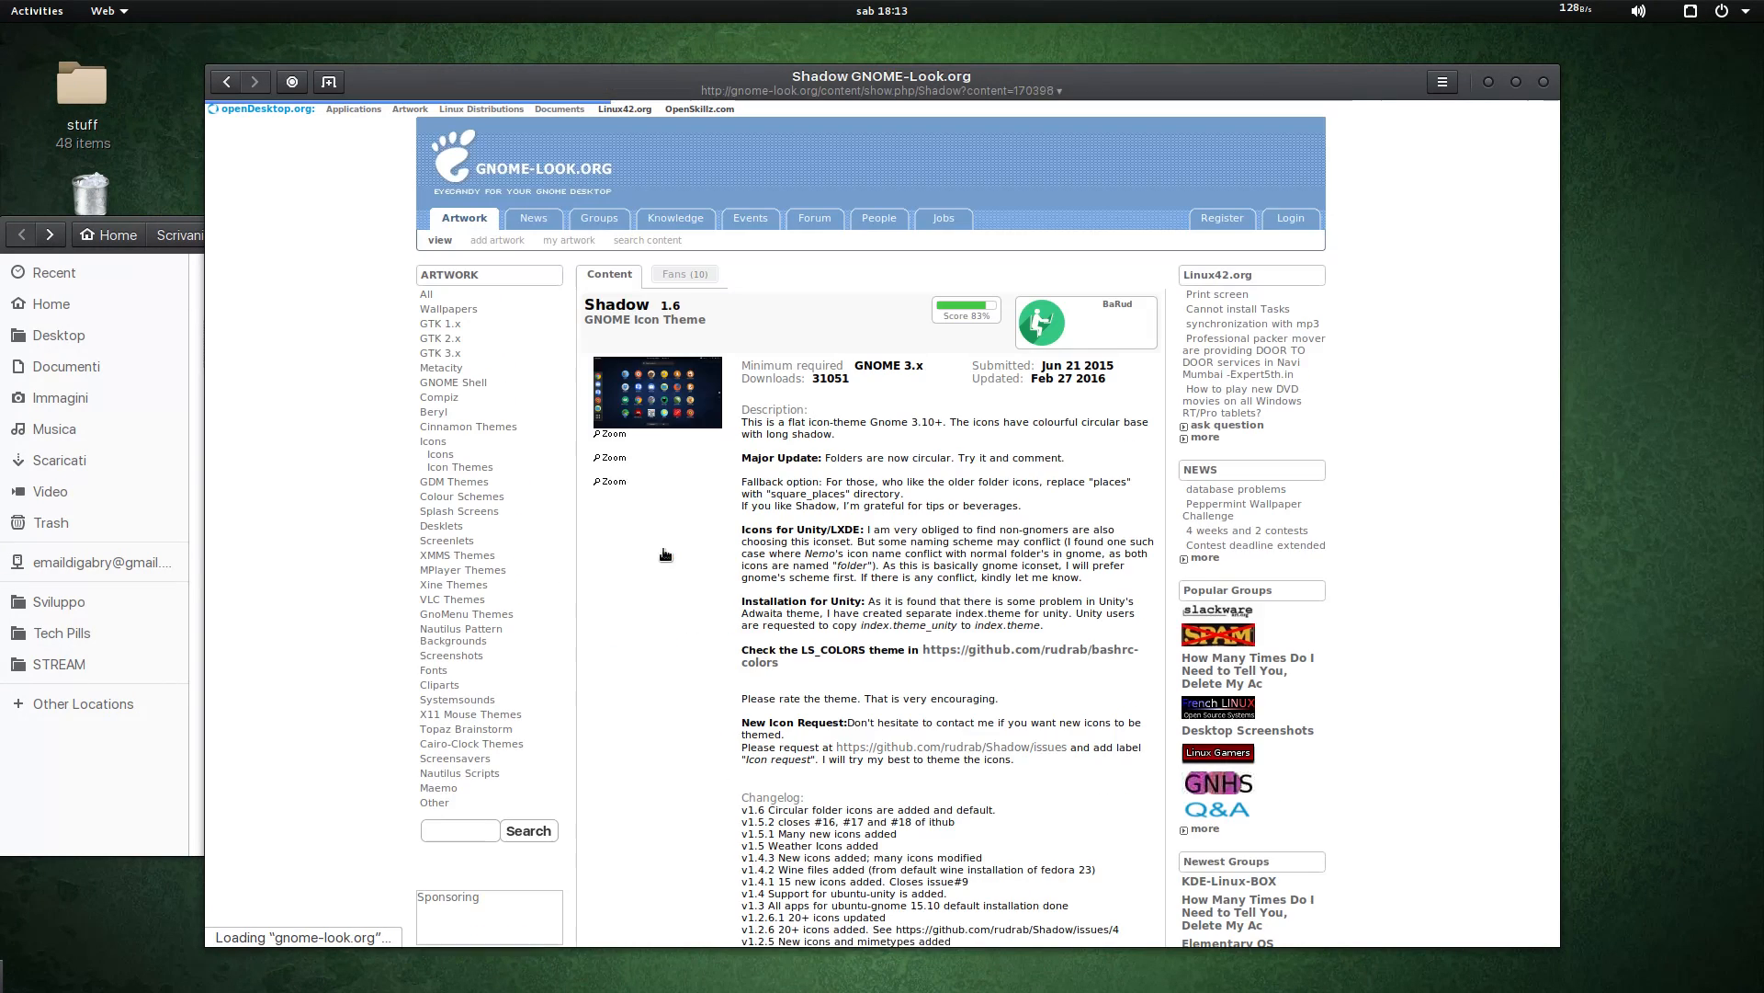
Step: Preview Shadow's first screenshot at full size and follow the theme's download link to GitHub
left_click(657, 515)
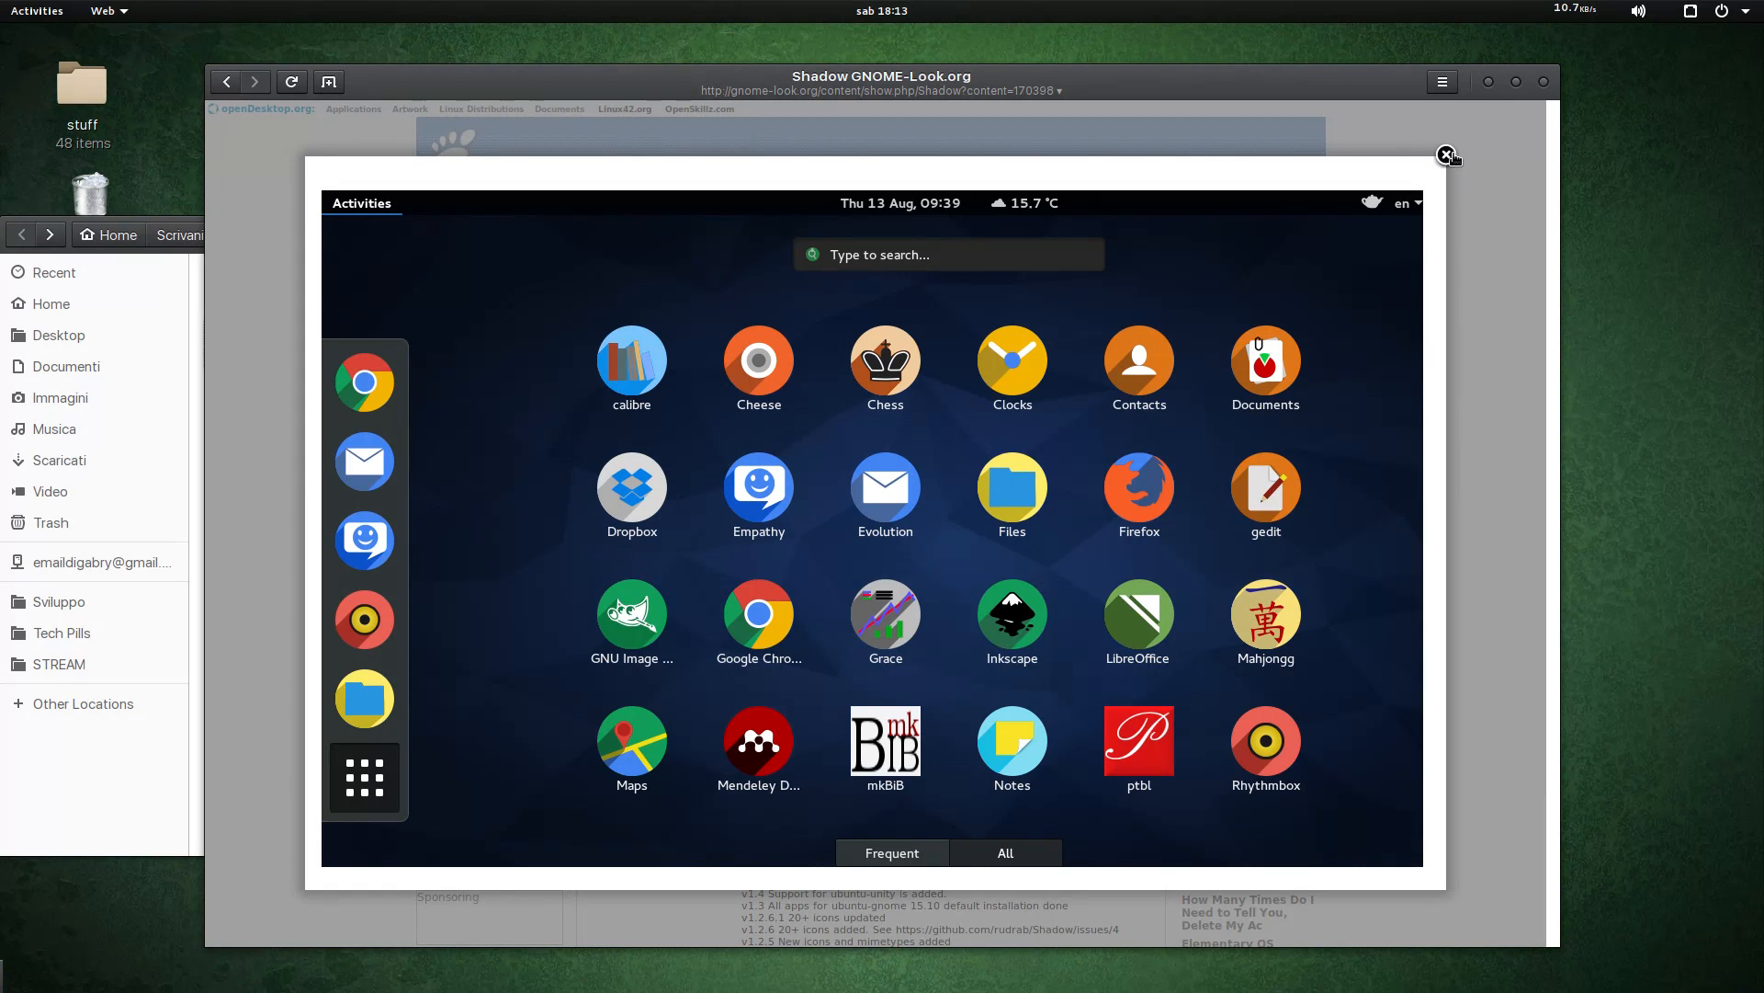
left_click(1447, 154)
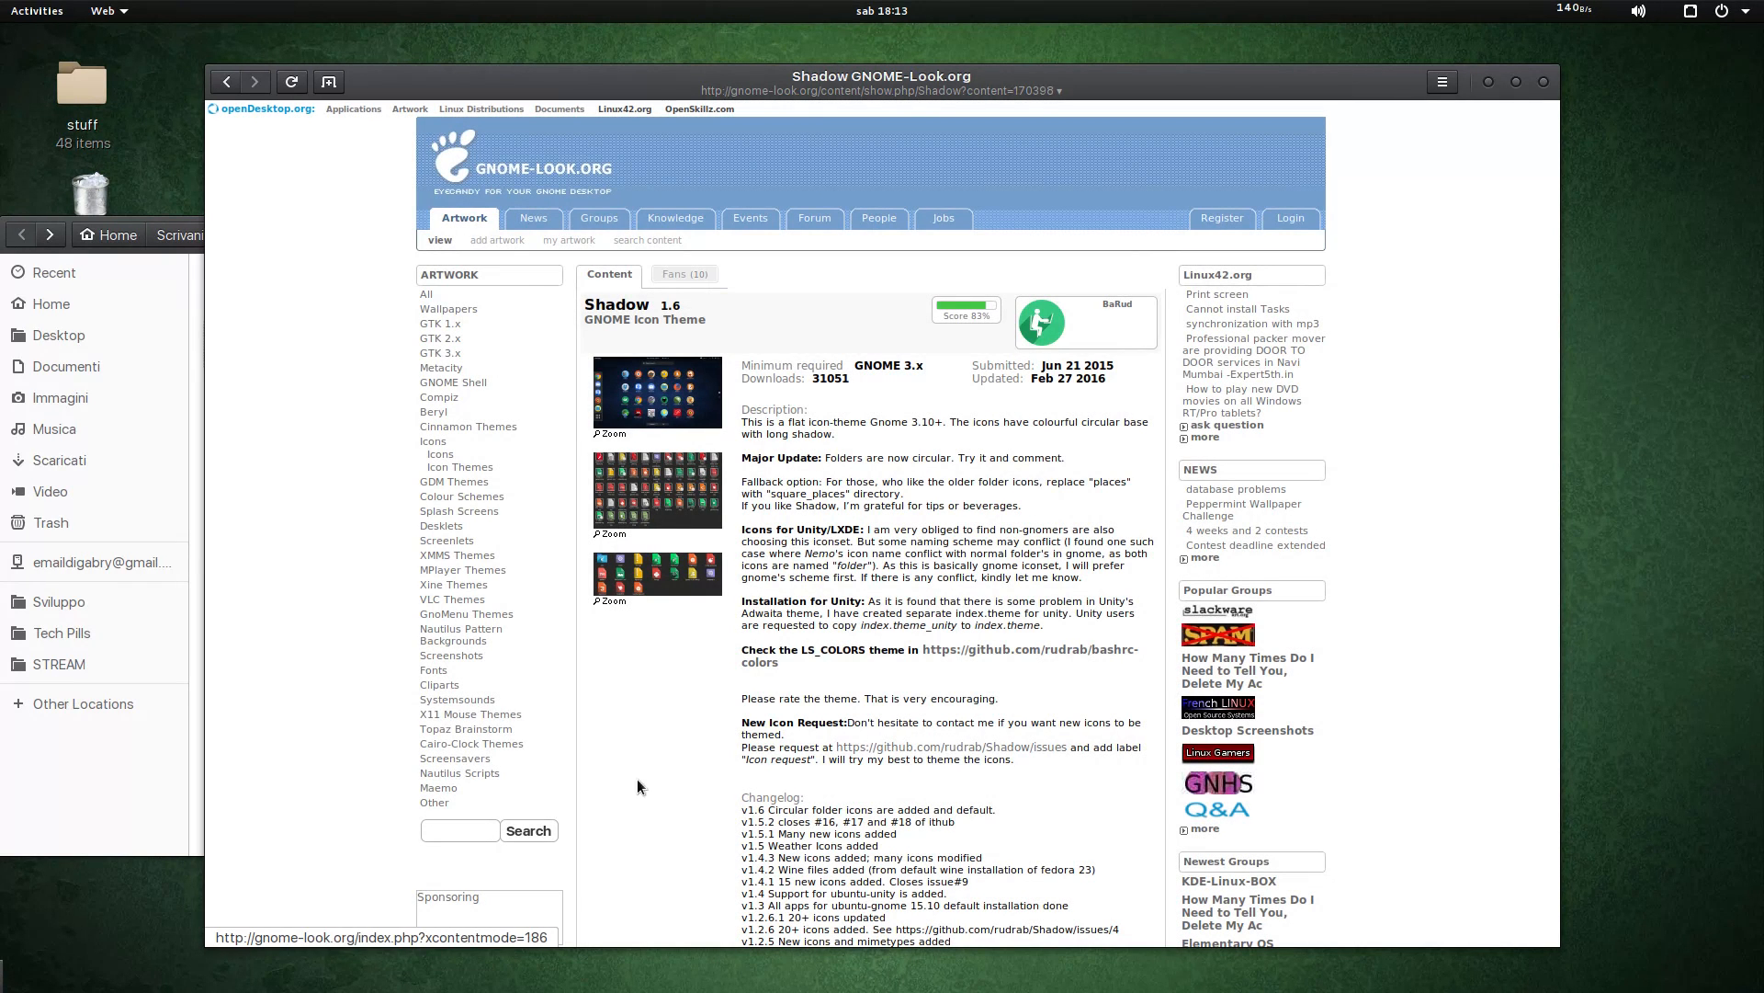
scroll(664, 774, "down", 5)
scroll(752, 755, "down", 6)
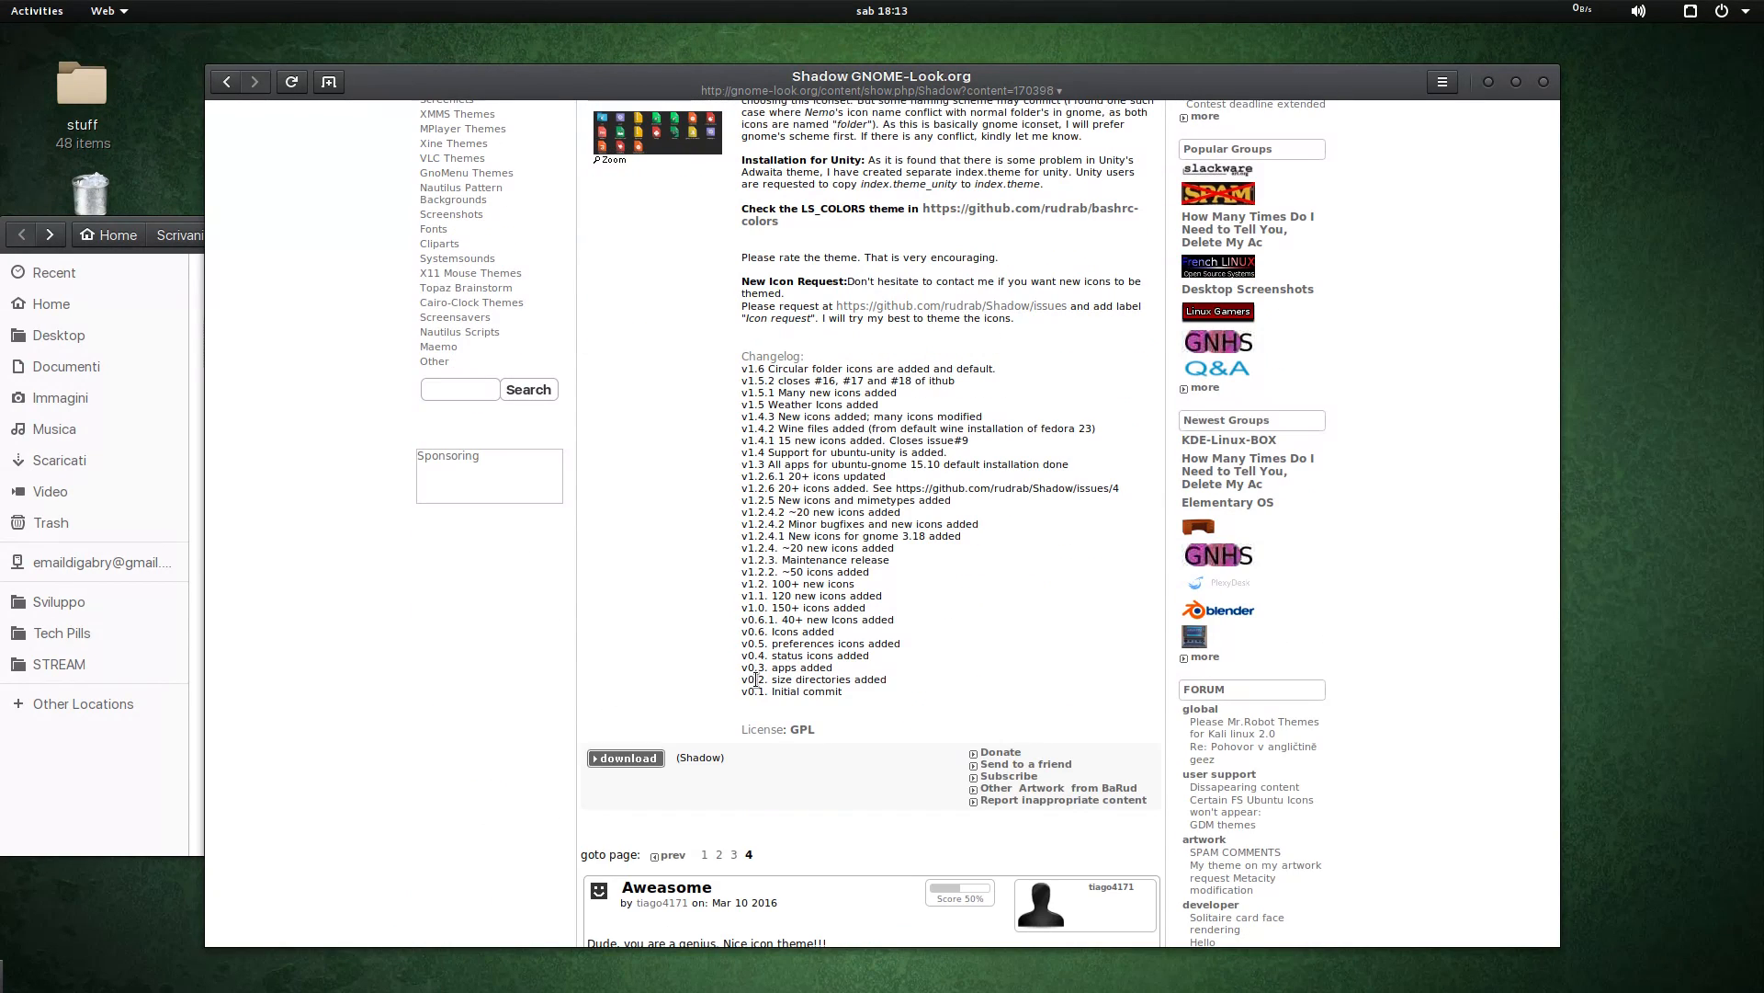
left_click(606, 755)
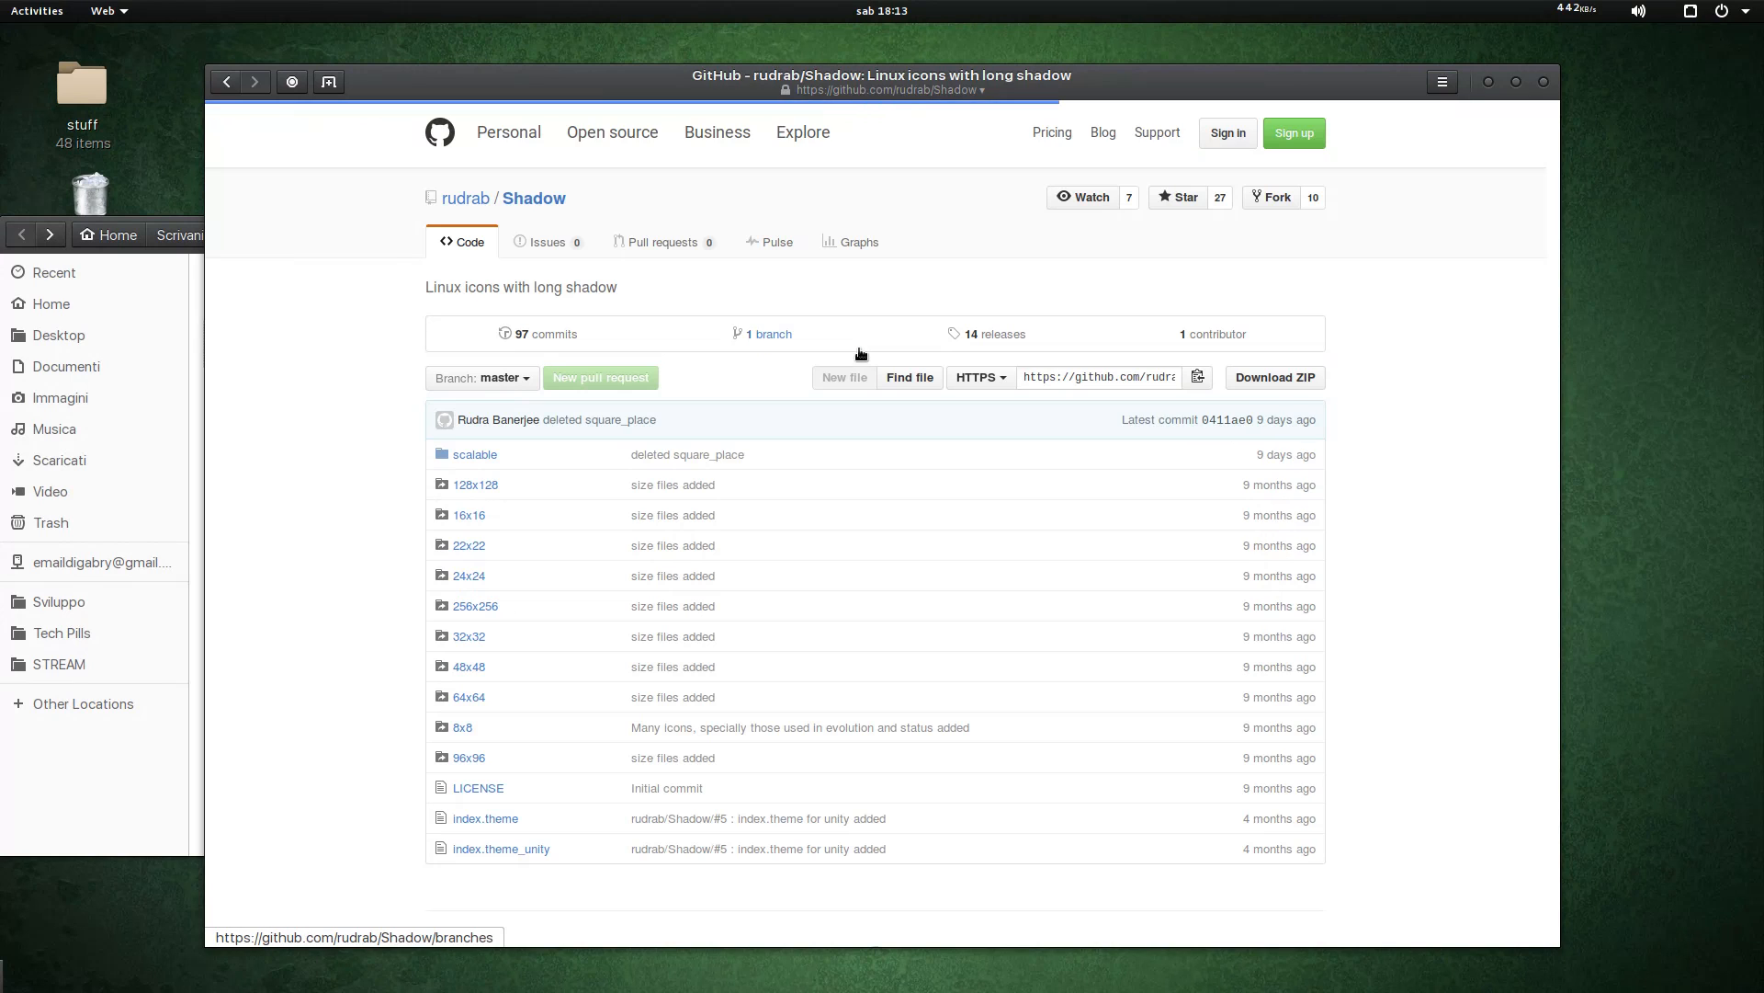
Step: Download the Shadow repository as a ZIP from its main GitHub page and minimize the browser
left_click(859, 347)
left_click(227, 82)
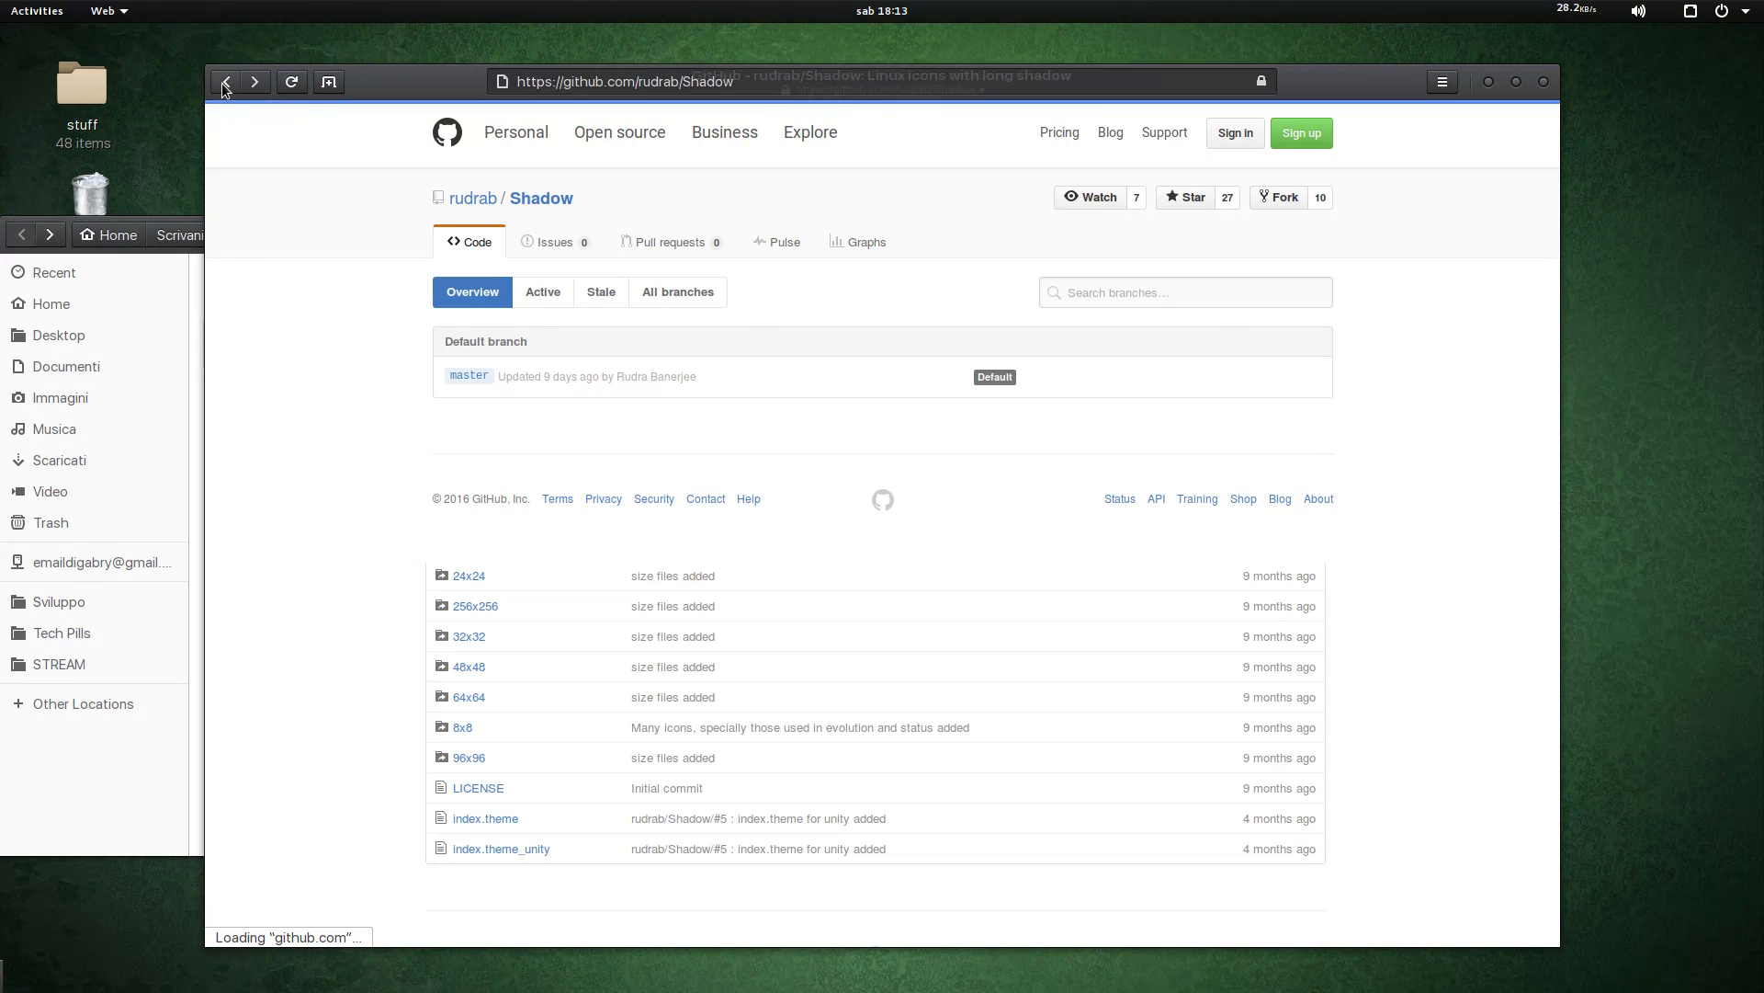
scroll(382, 656, "down", 1)
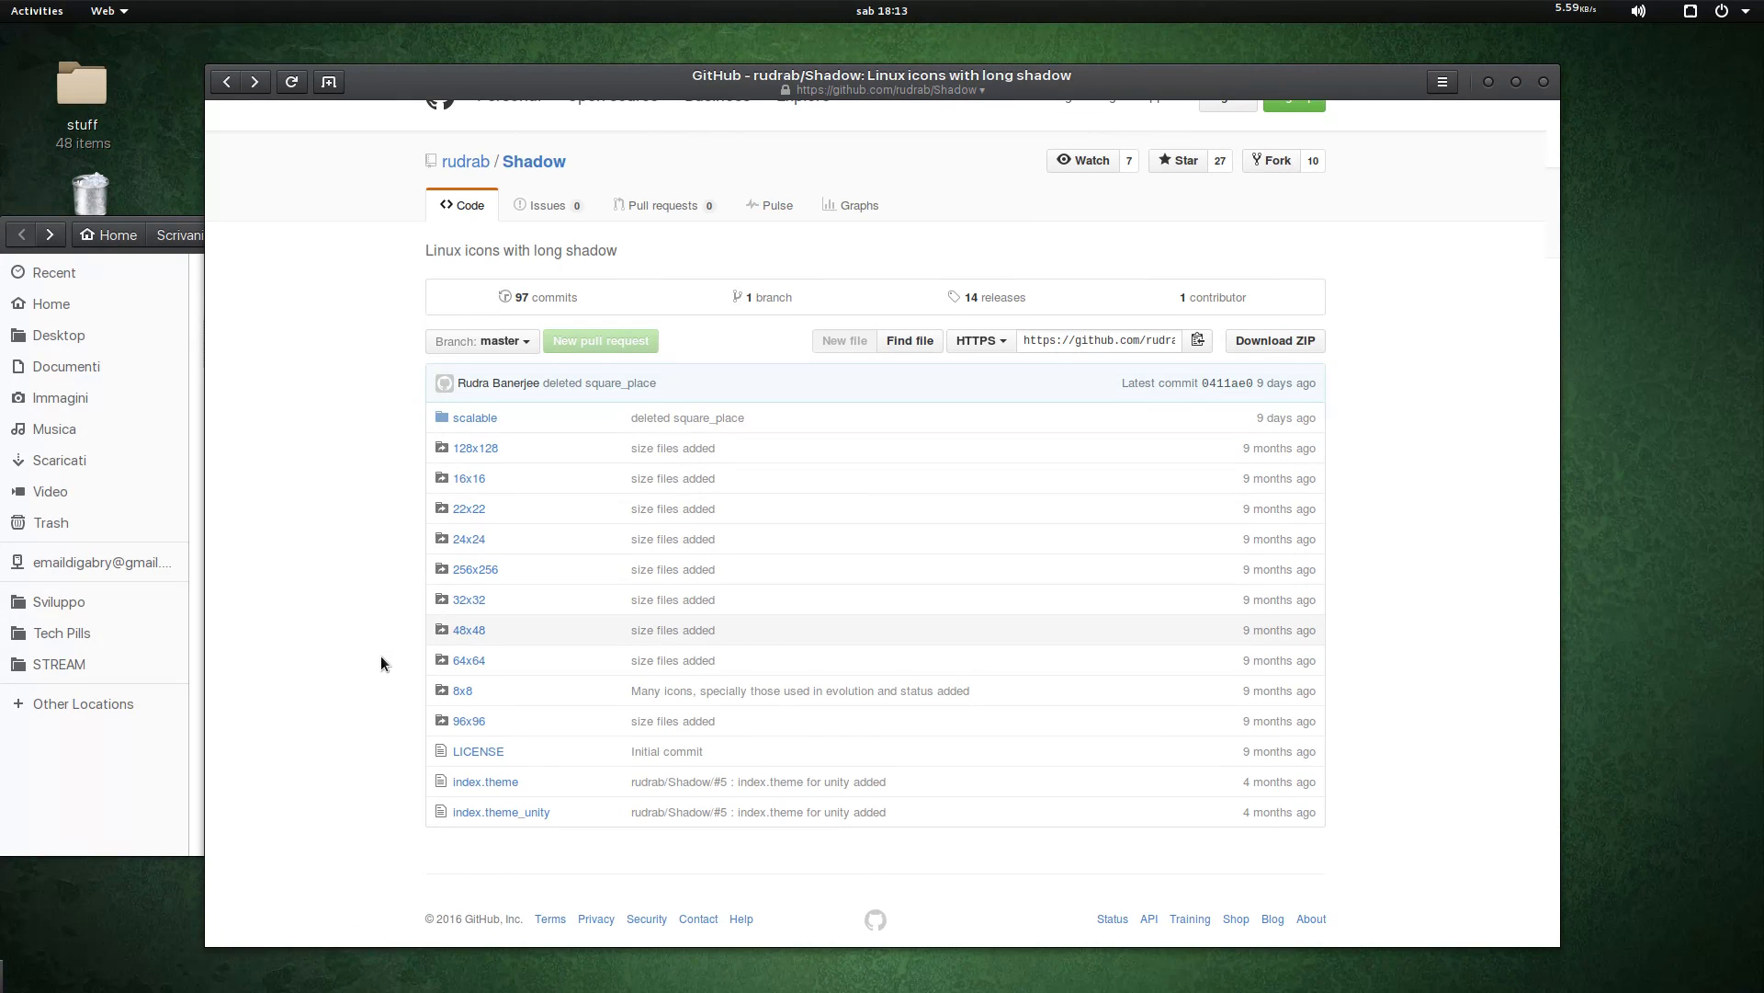
scroll(381, 663, "down", 1)
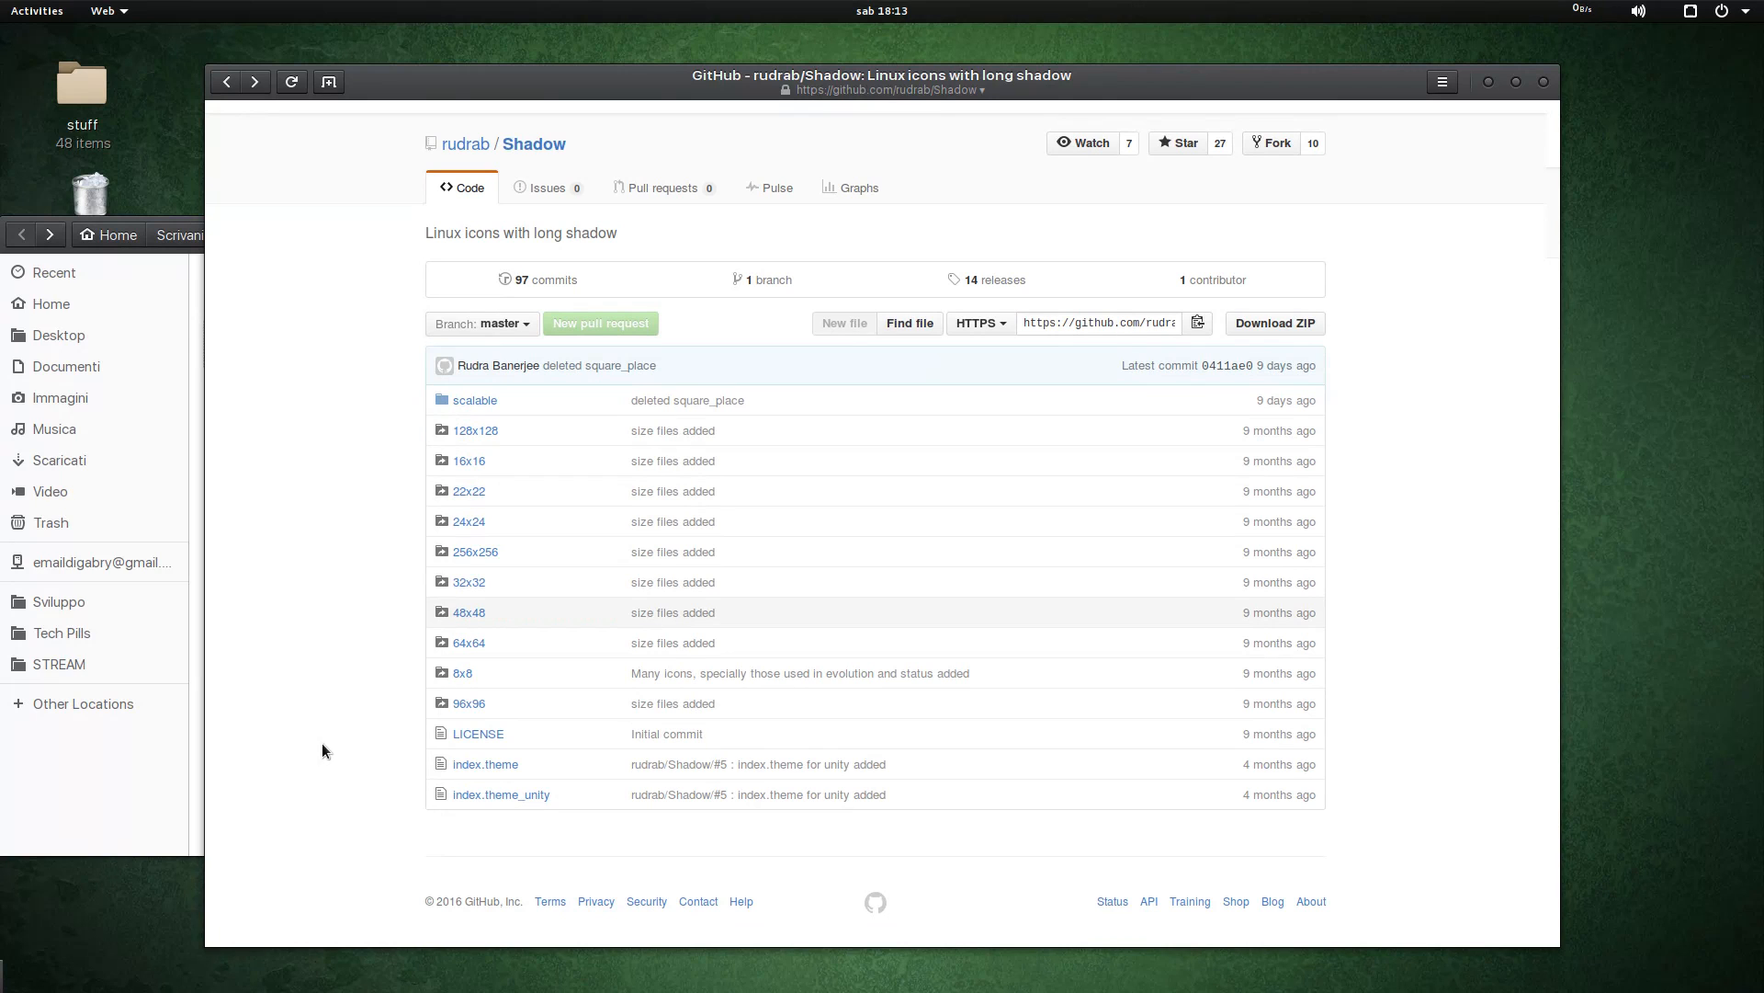
left_click(1297, 333)
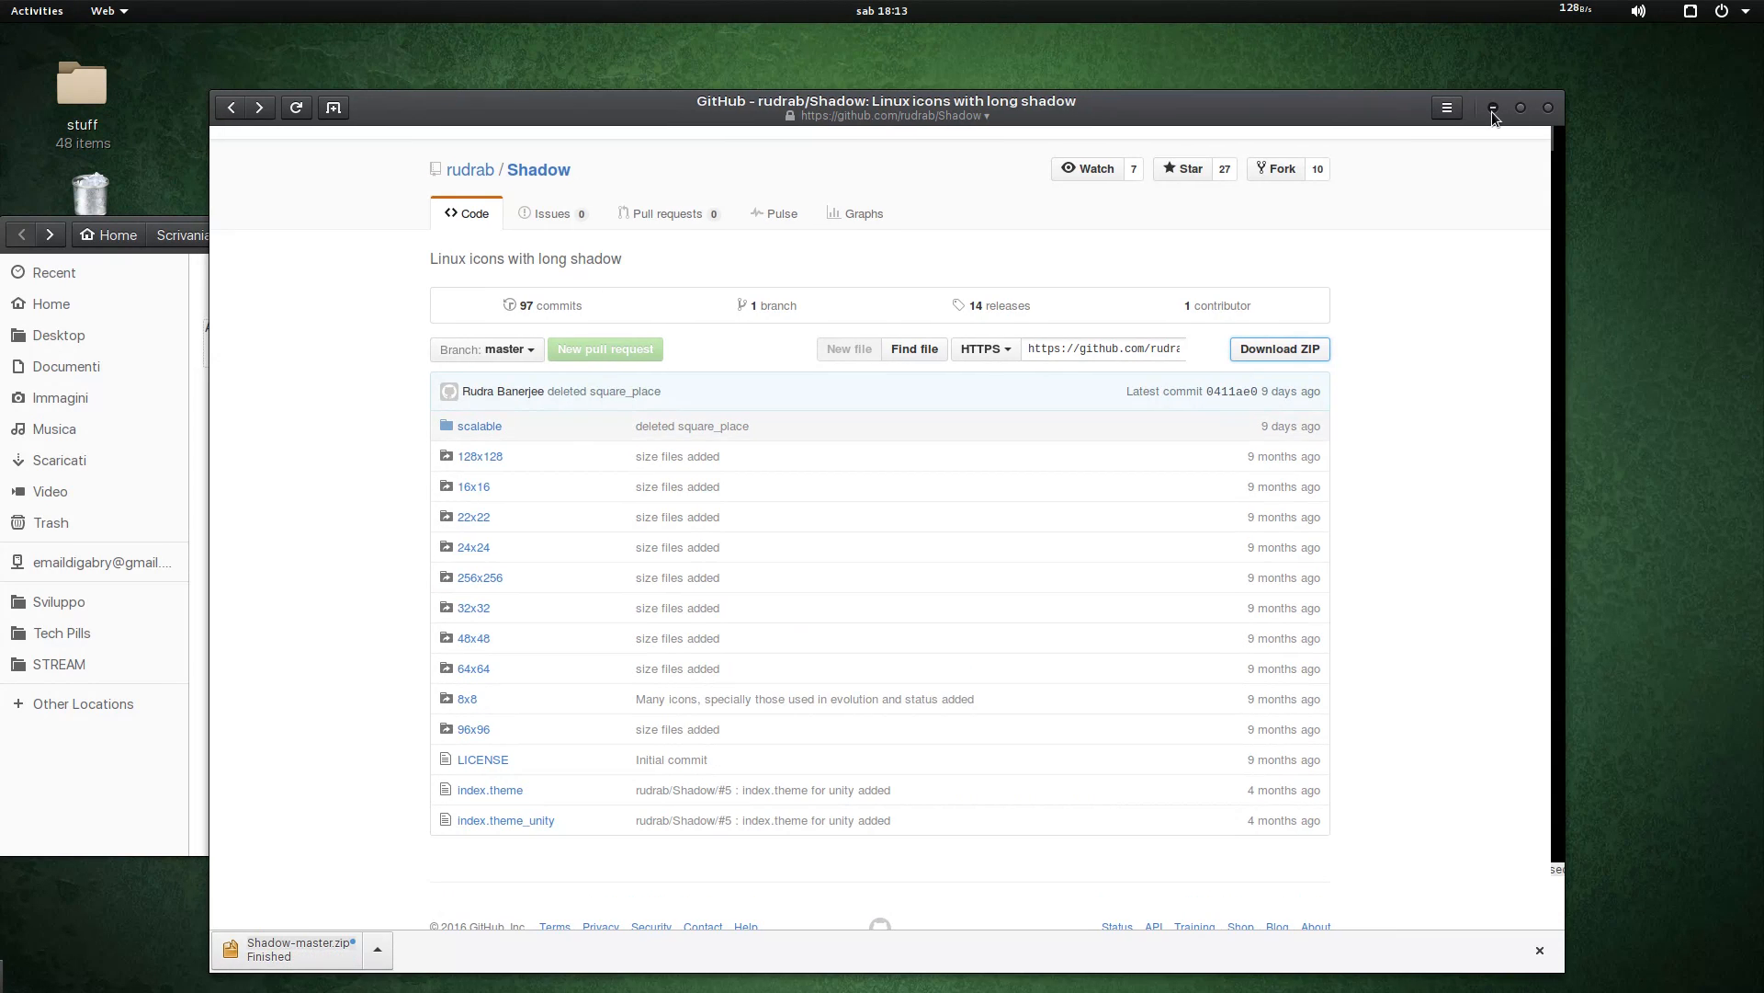
left_click(1492, 107)
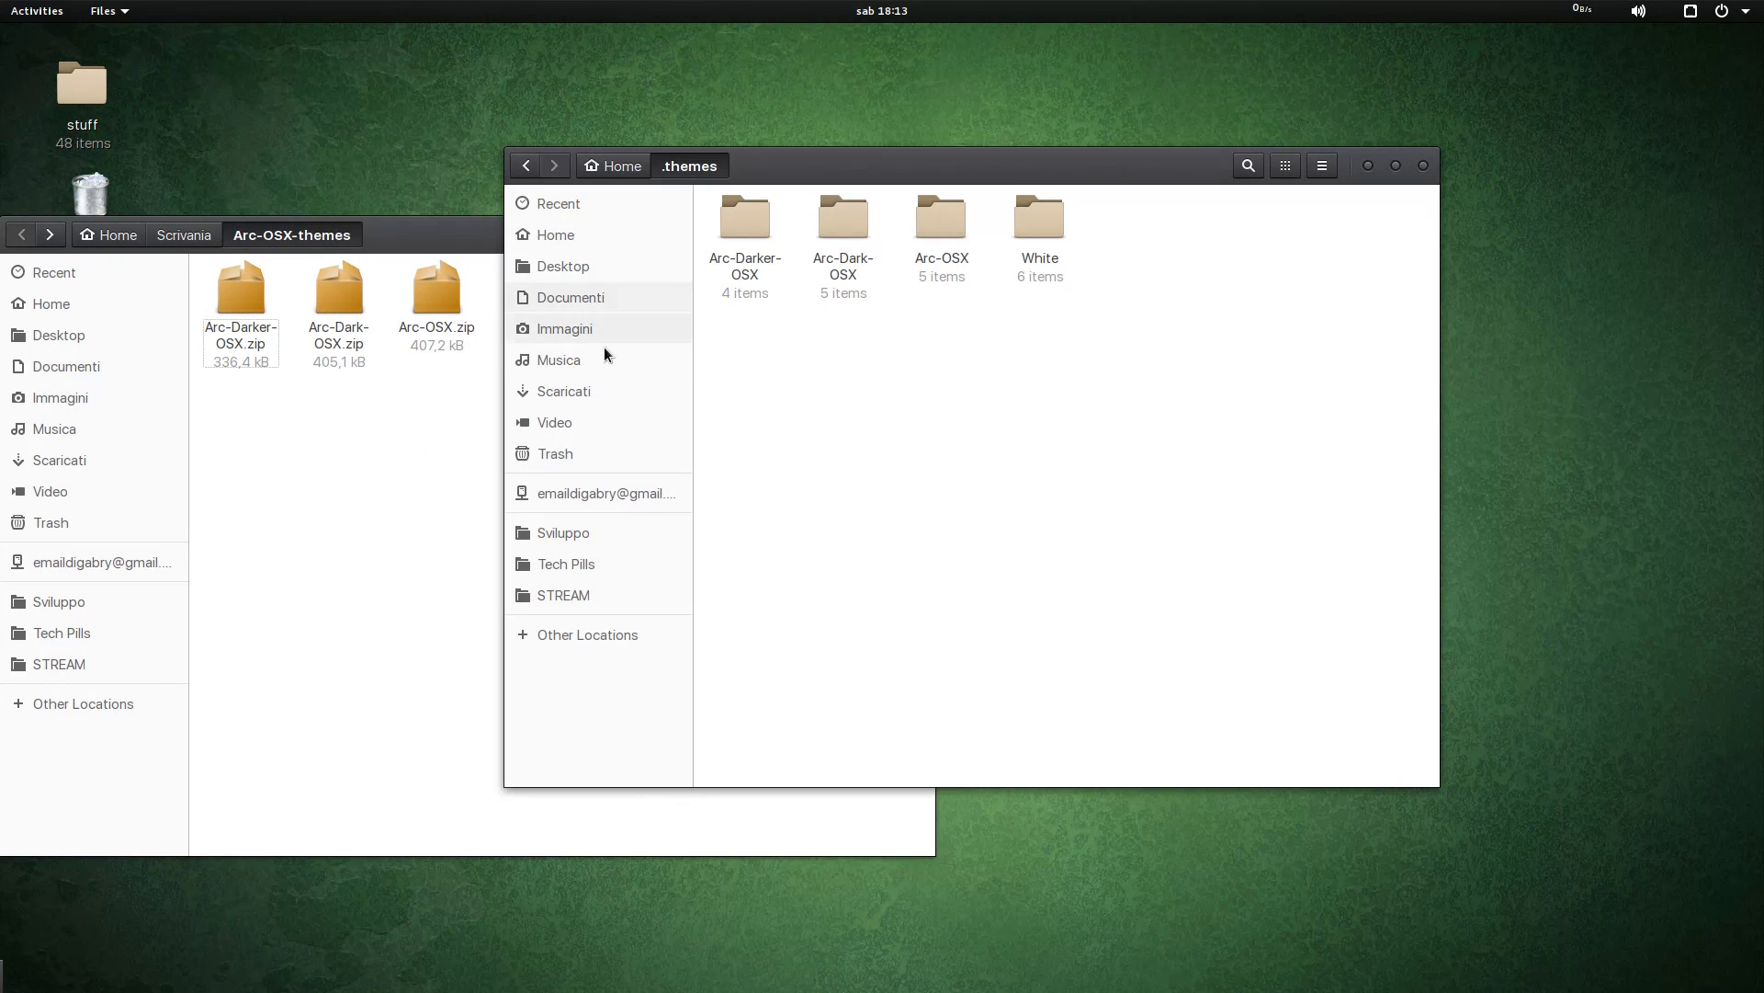
Step: Move Shadow-master.zip from the Scaricati folder onto the desktop
left_click(613, 386)
left_click_drag(872, 160, 949, 179)
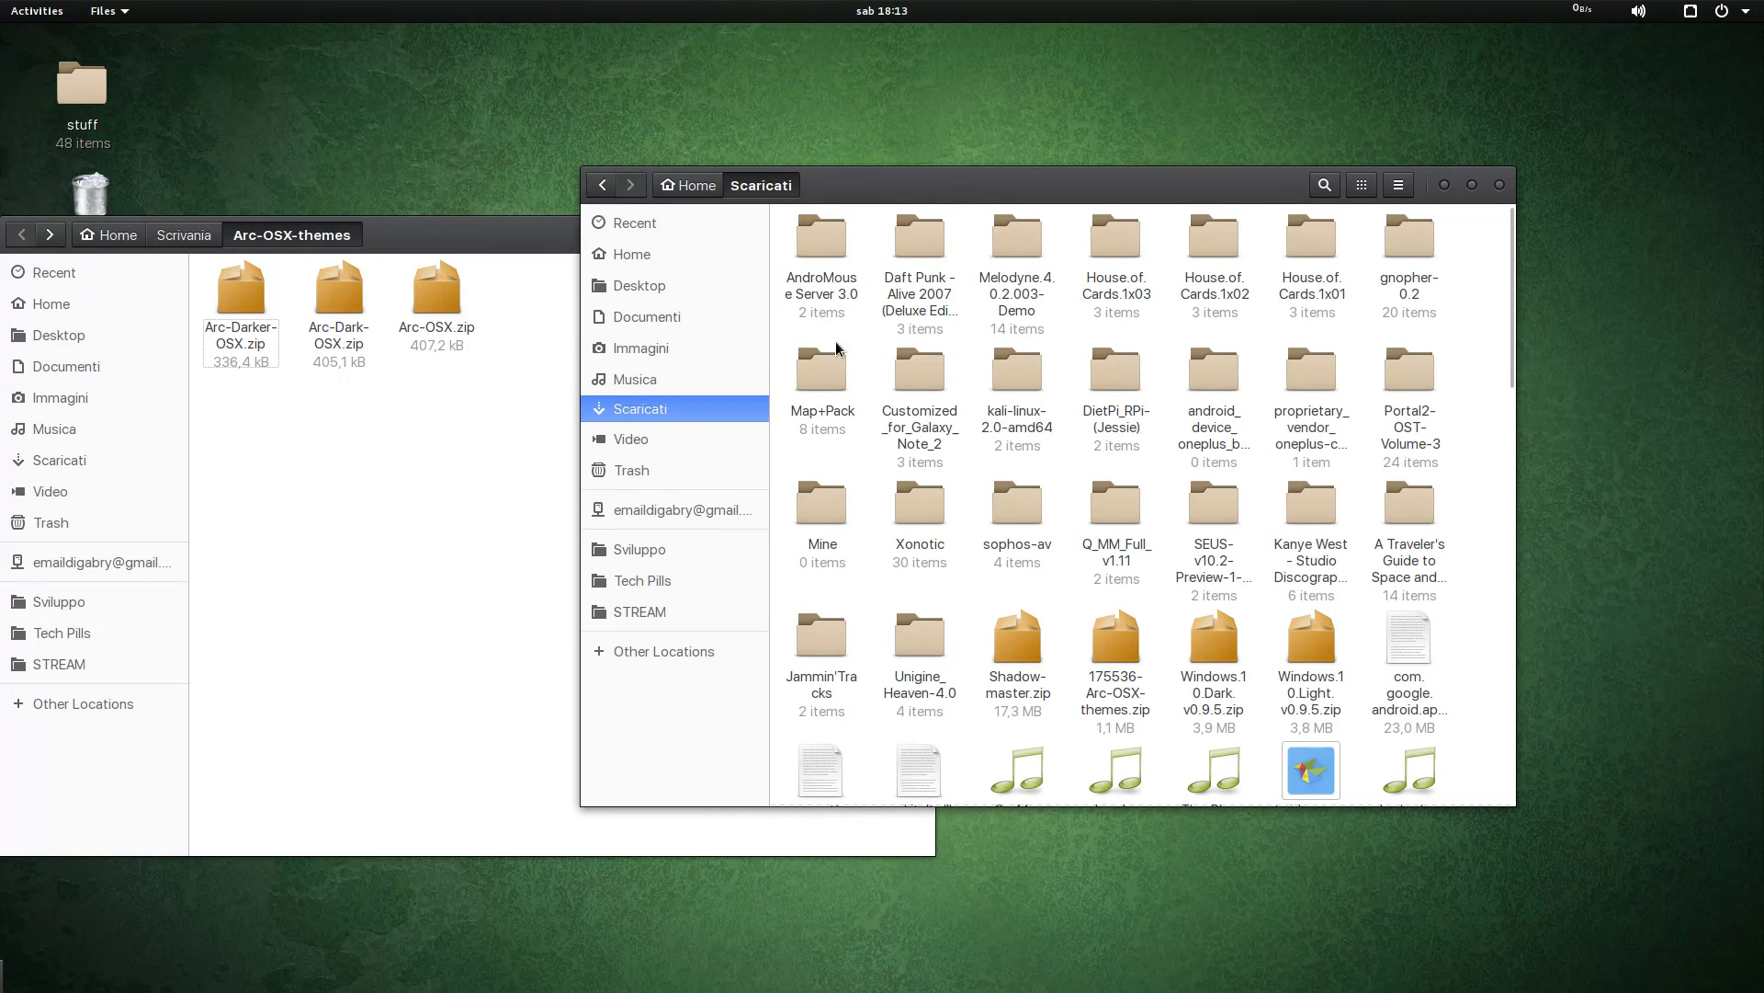
left_click_drag(1019, 636, 571, 57)
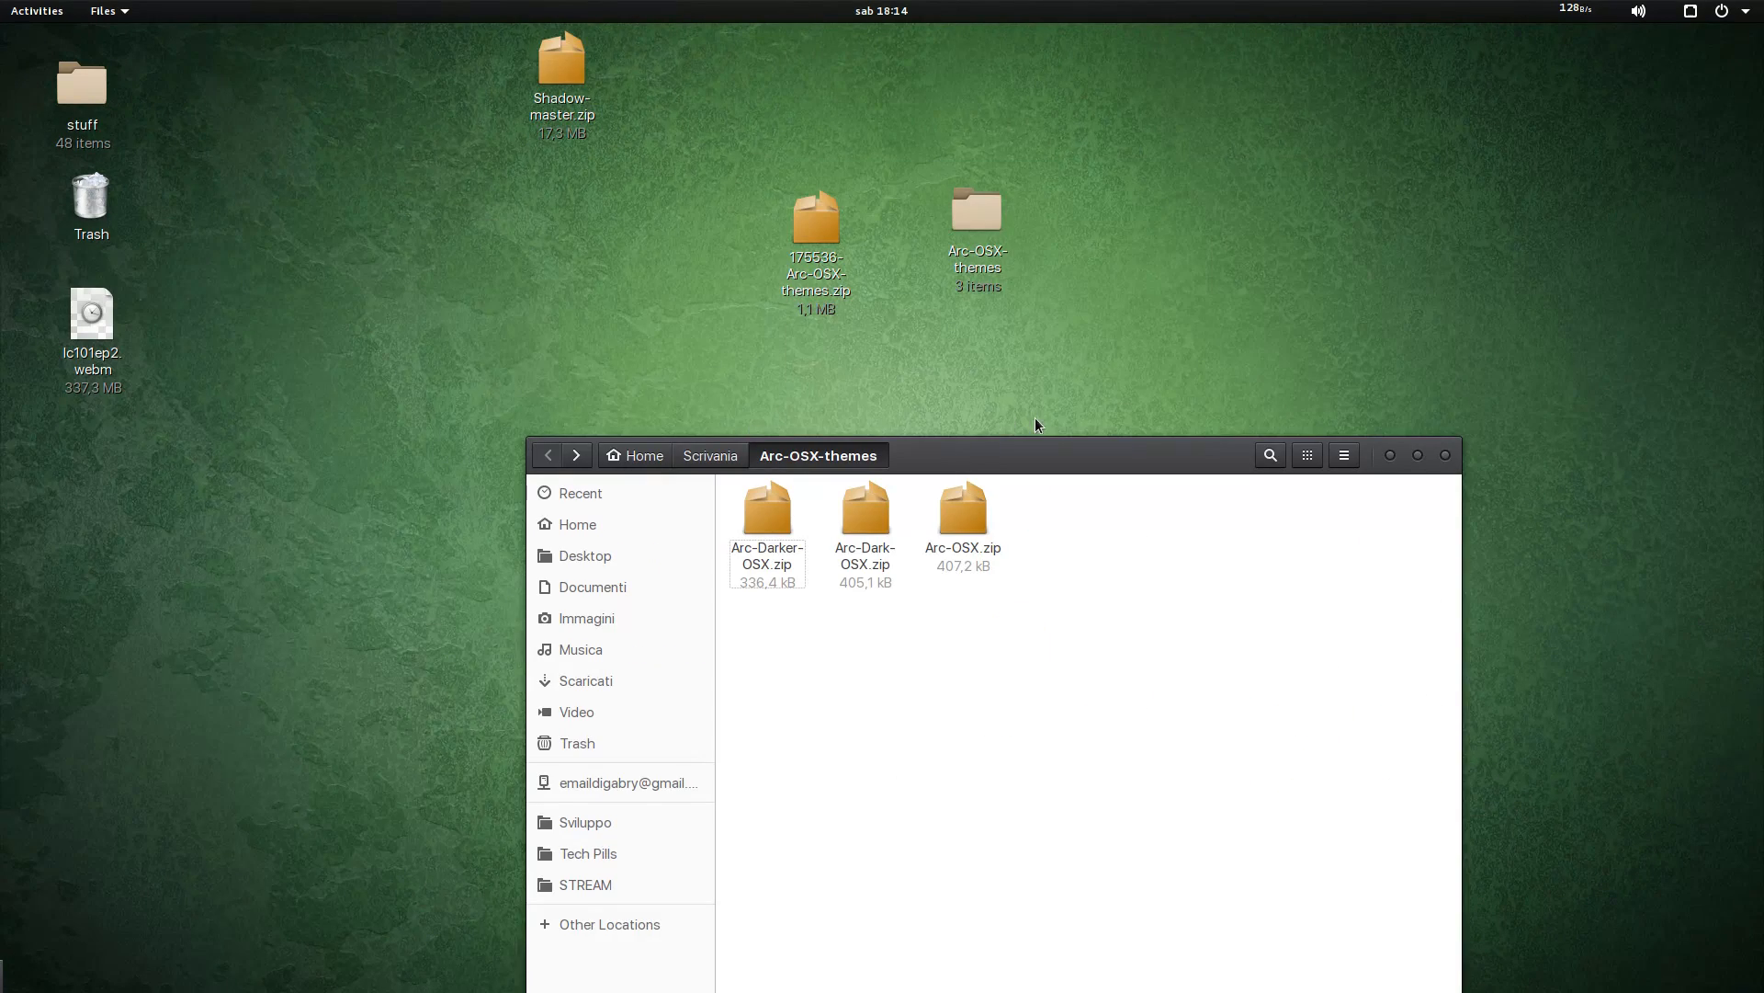
Step: Close the Arc-OSX-themes window and move the Arc-OSX-themes archive and folder from the desktop to the Trash
left_click_drag(1035, 432, 680, 382)
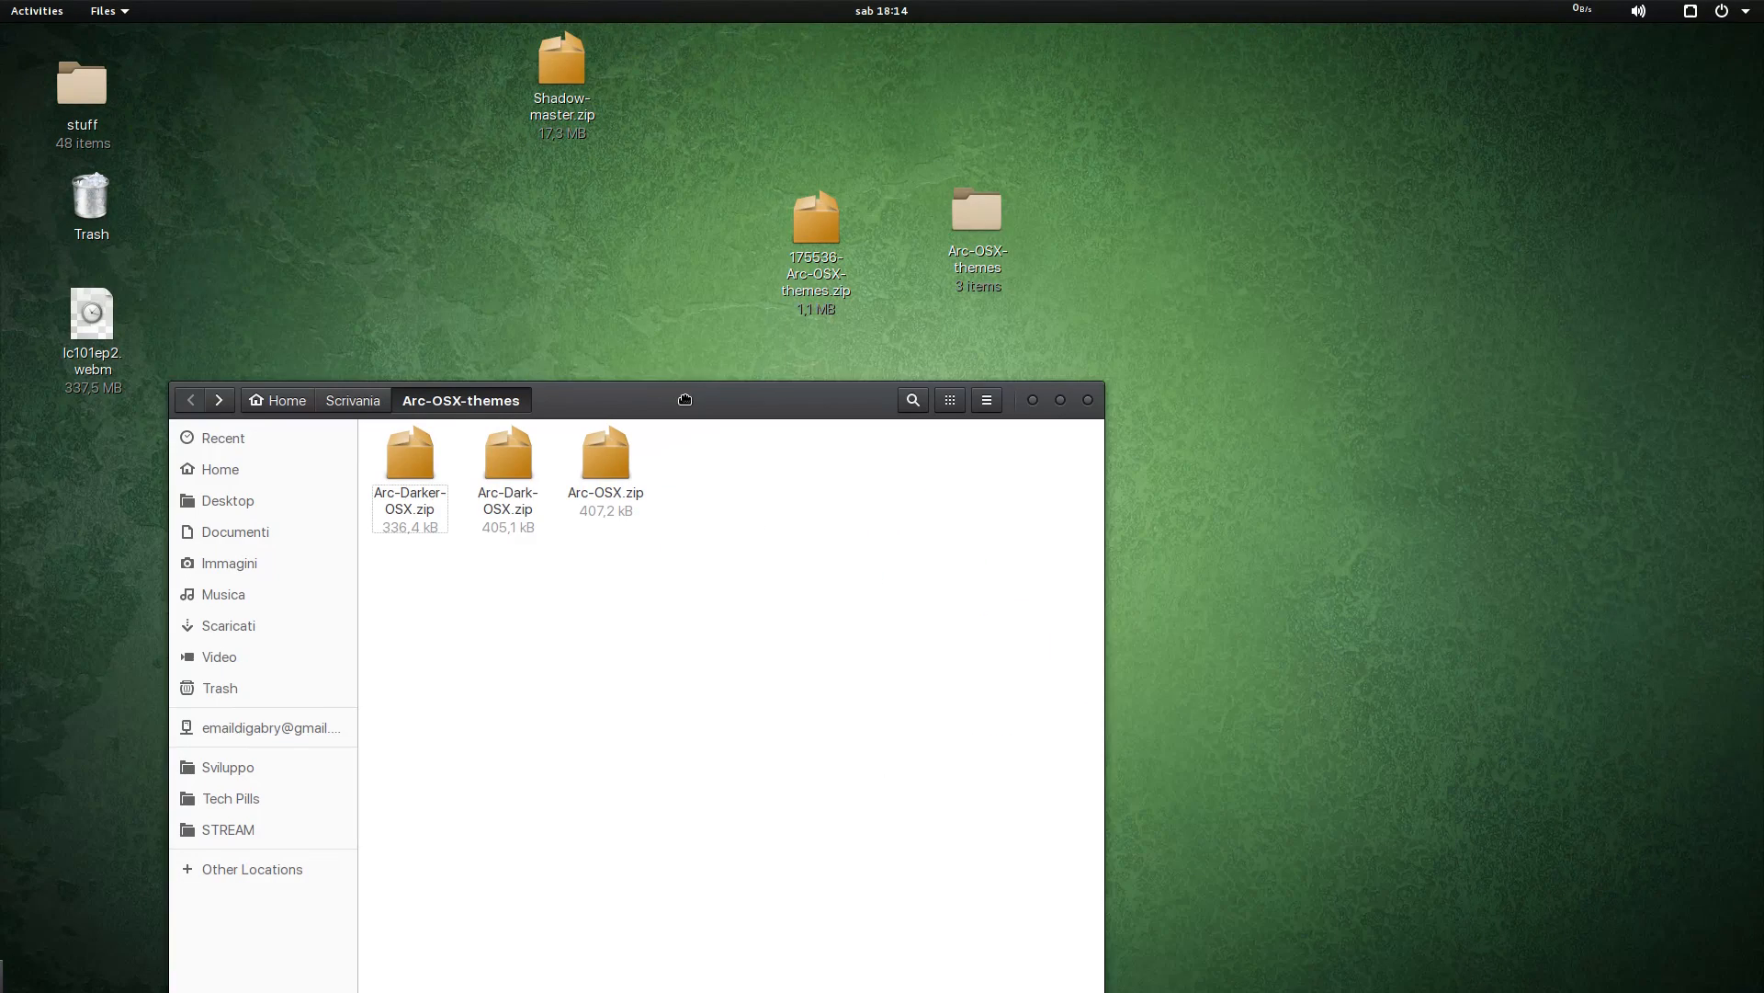
left_click_drag(562, 60, 556, 173)
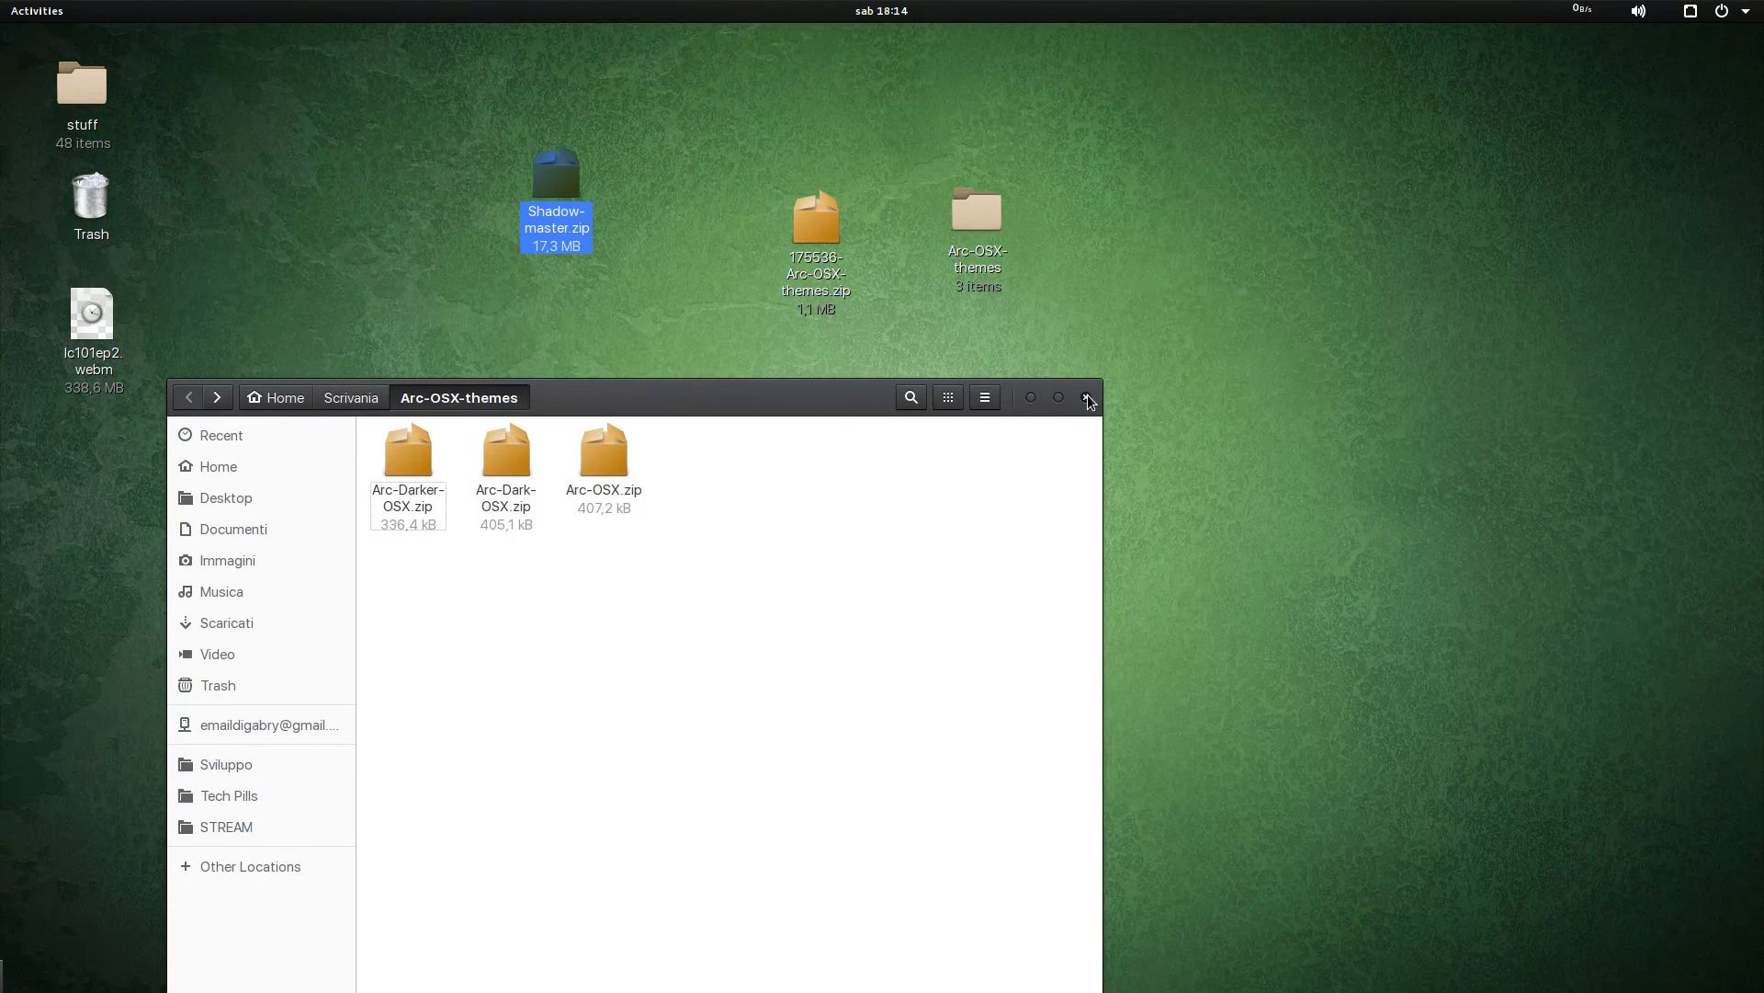
left_click(1089, 397)
left_click_drag(689, 447, 90, 198)
left_click_drag(556, 174, 753, 267)
Step: Extract Shadow-master.zip onto the desktop and place the extracted Shadow-master folder just below the archive
right_click(935, 333)
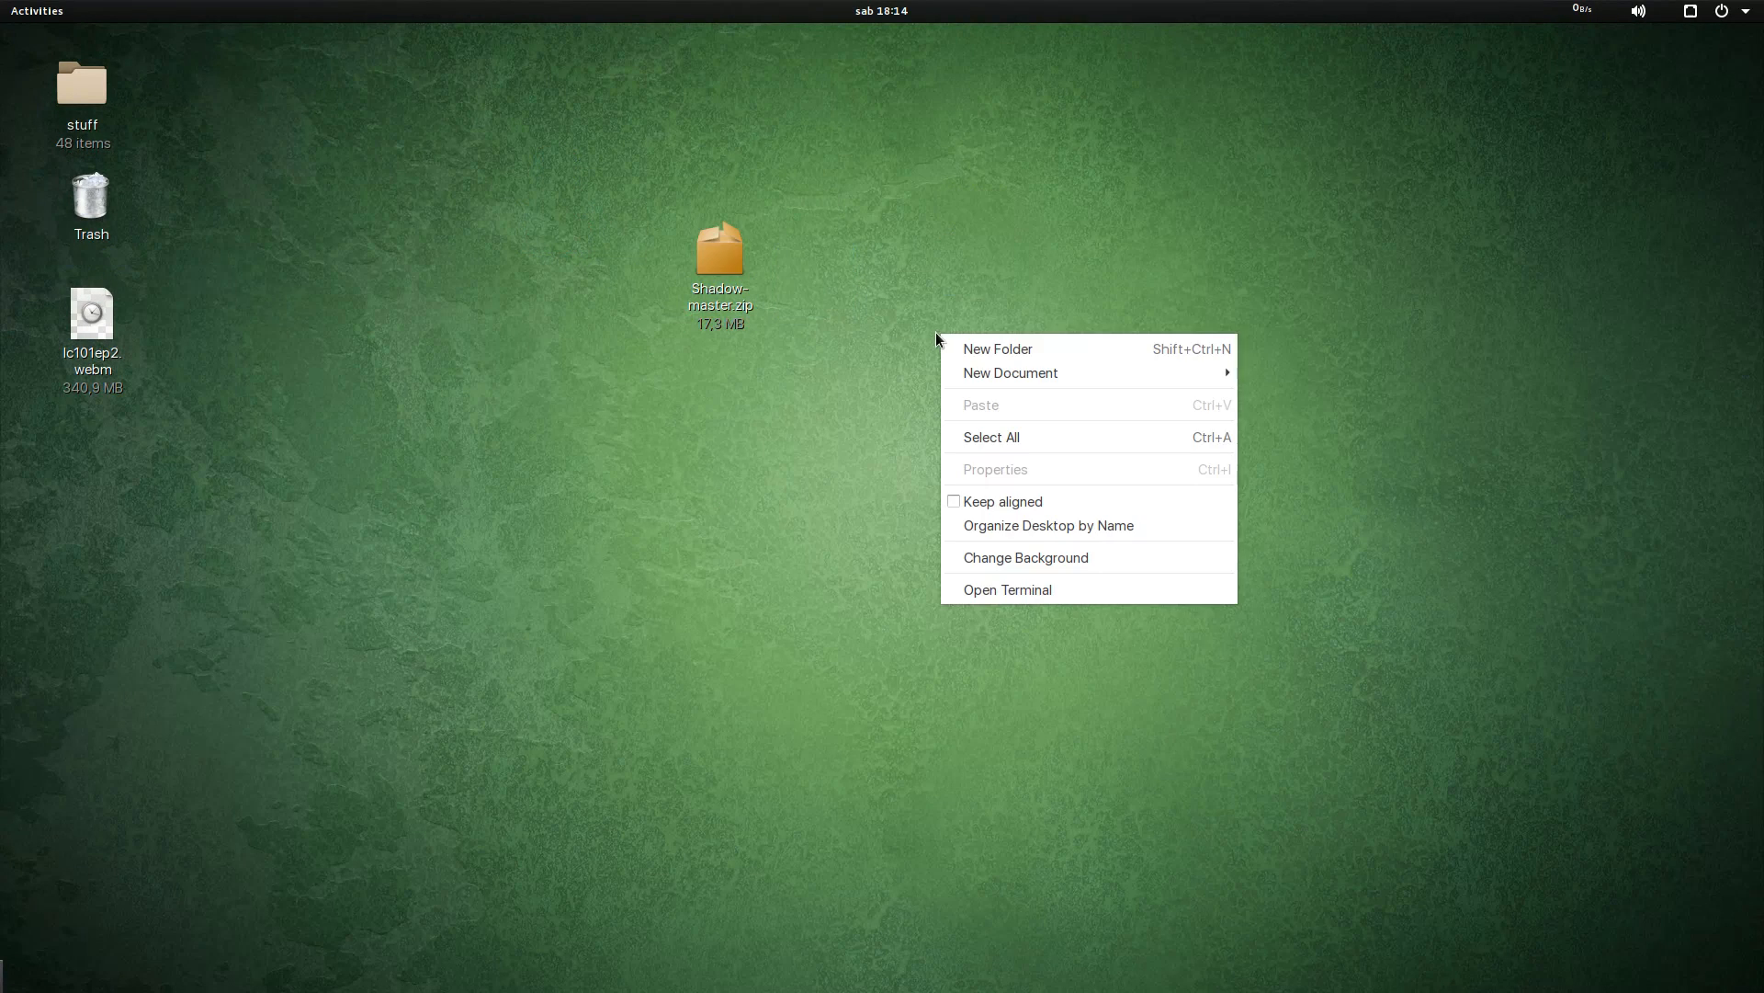
left_click(734, 263)
right_click(720, 235)
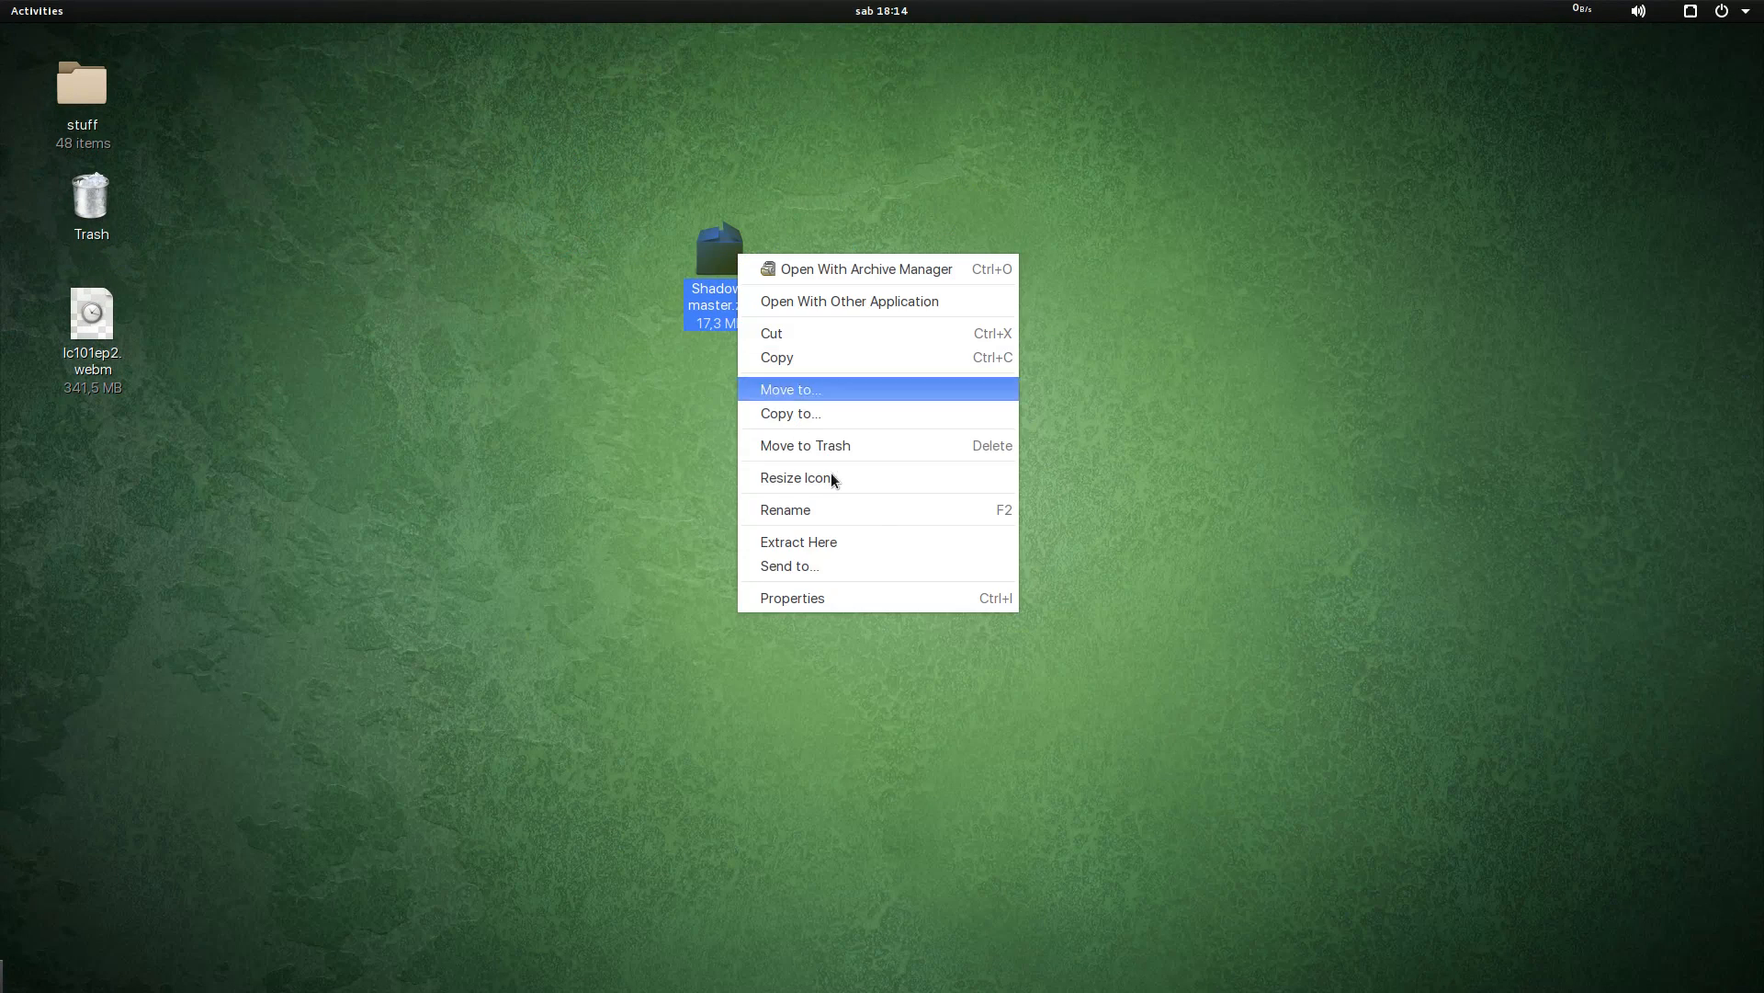
left_click(819, 527)
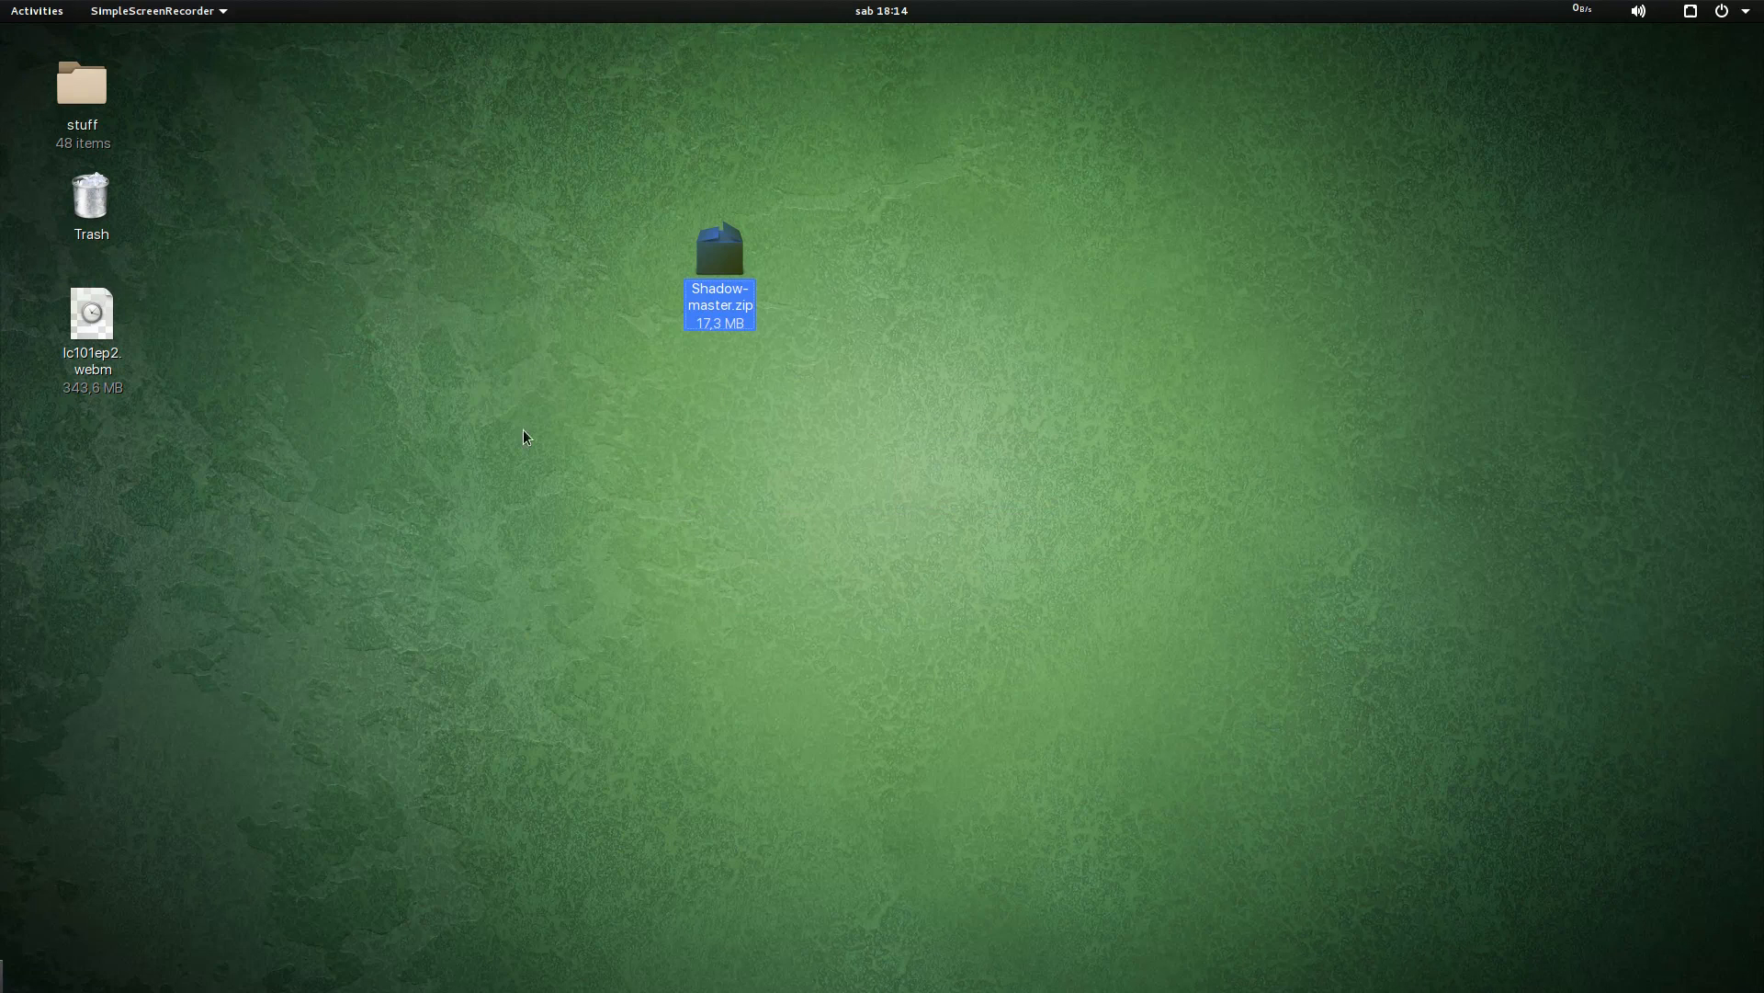
left_click_drag(53, 424, 802, 418)
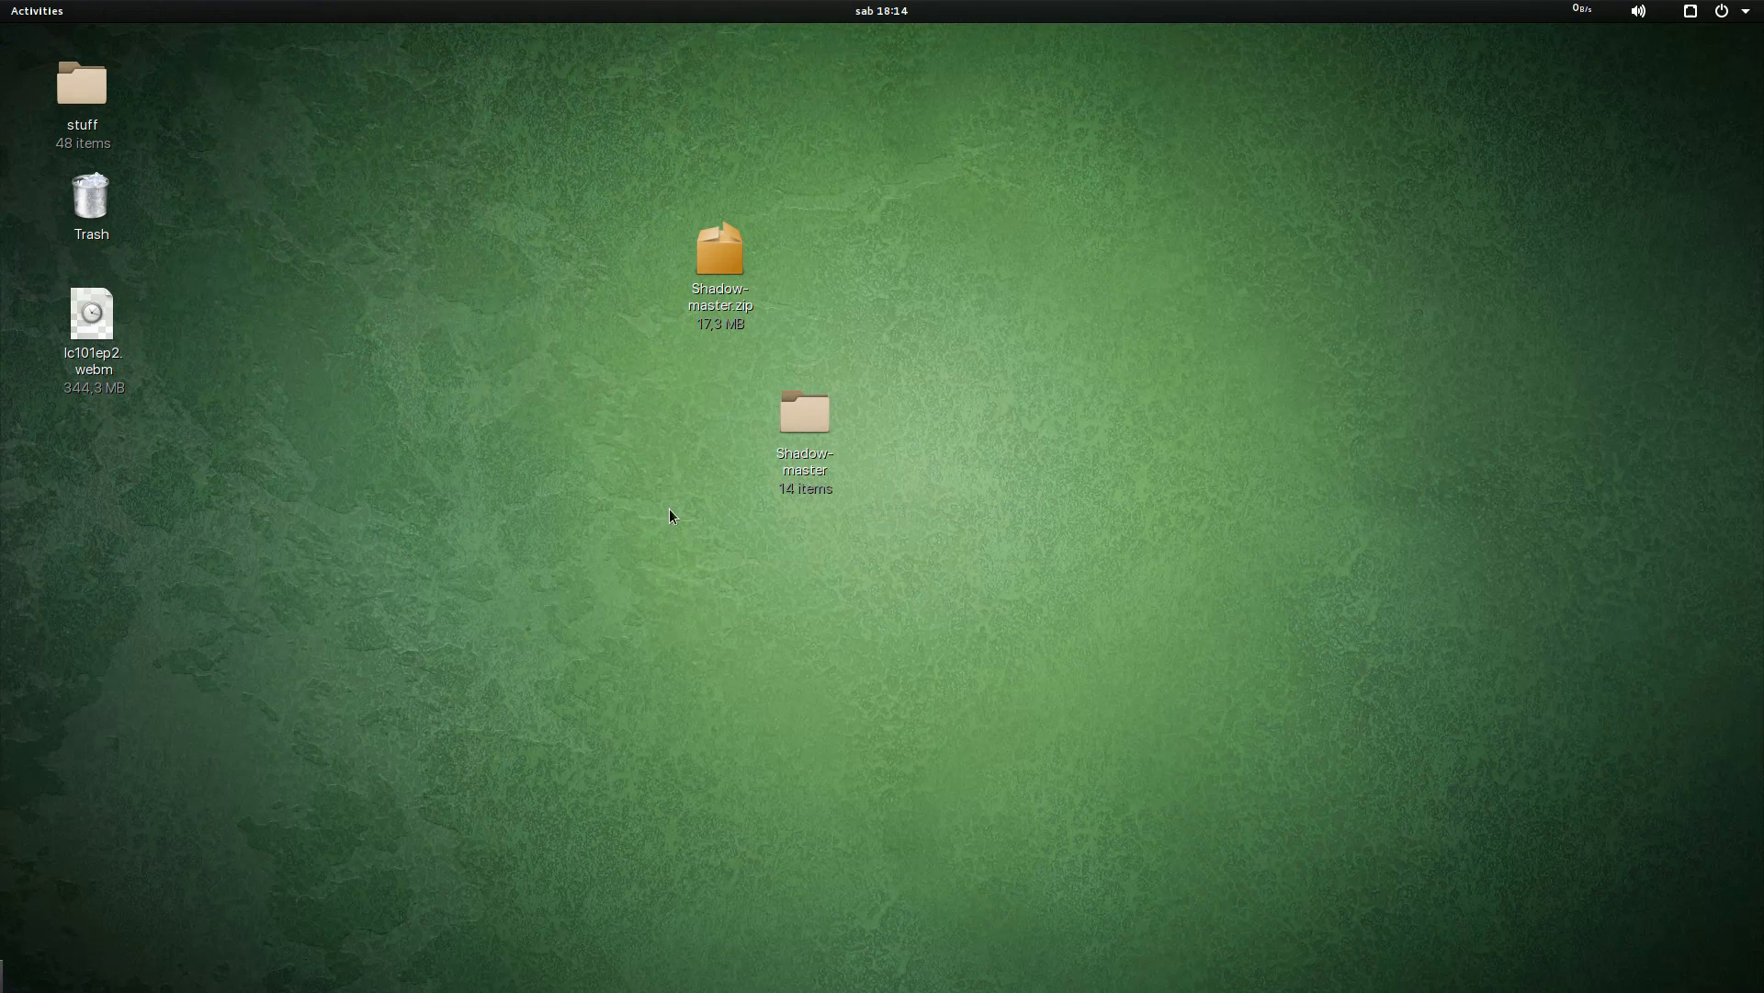
Step: Look through the contents of the extracted Shadow-master folder and close its window
double_click(817, 414)
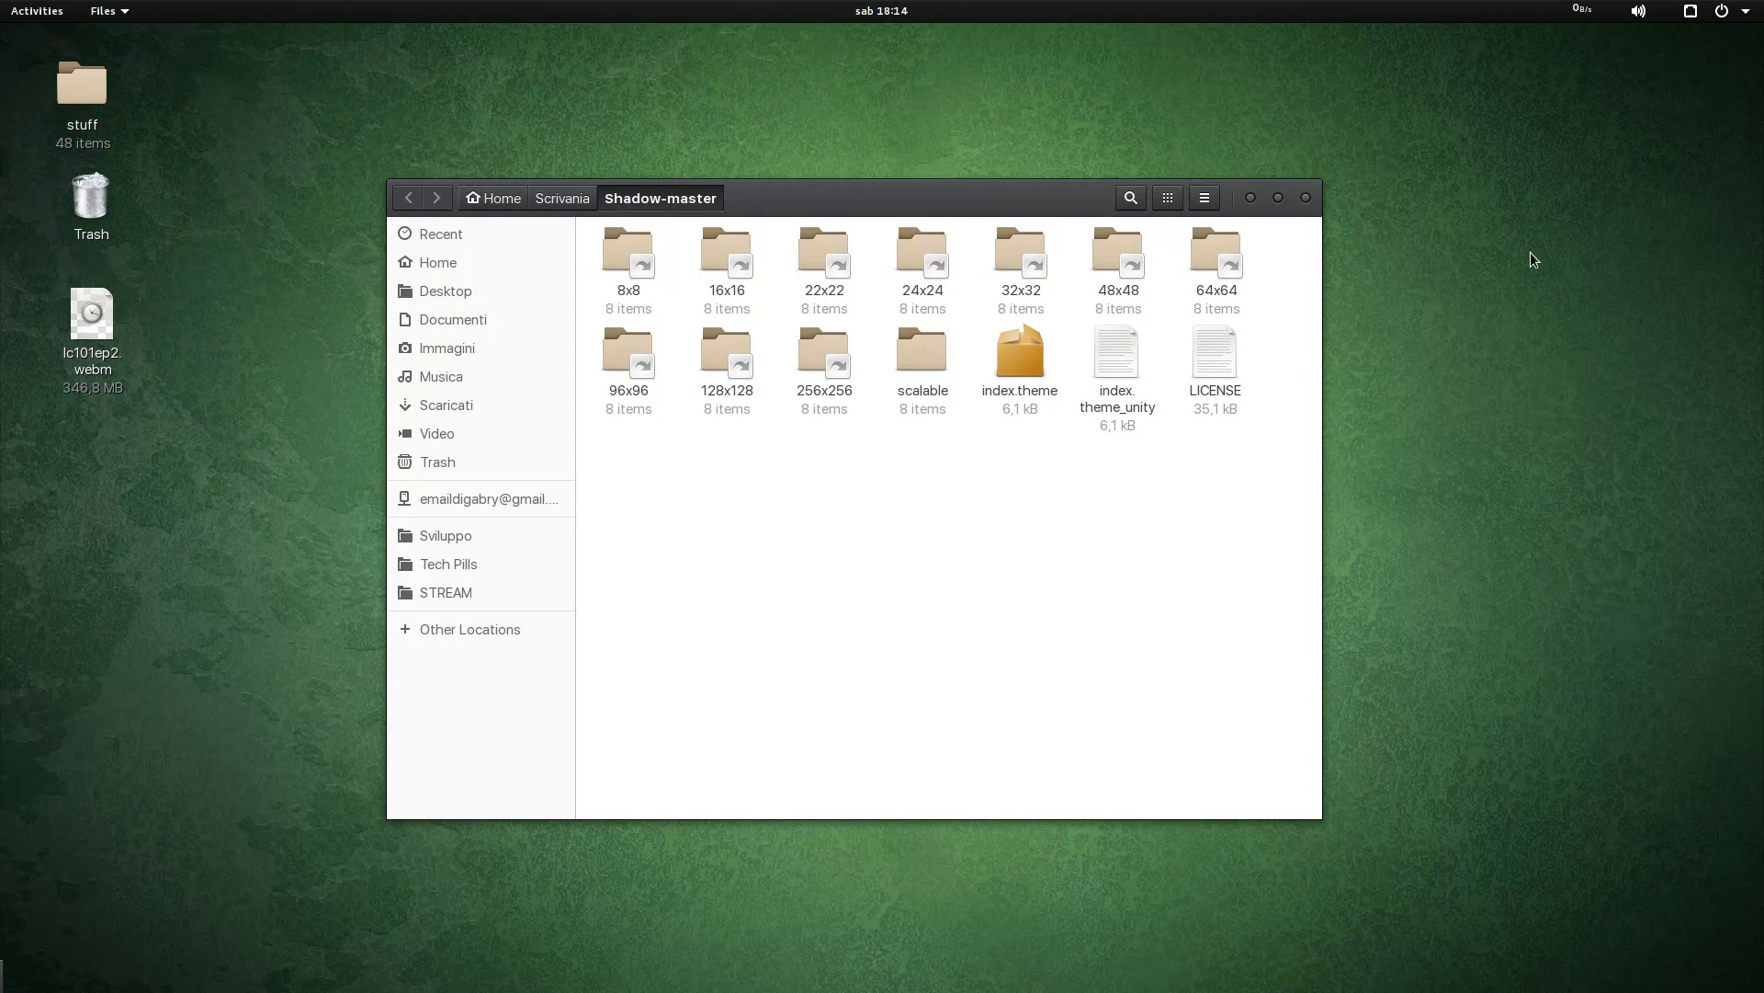
left_click_drag(850, 191, 608, 185)
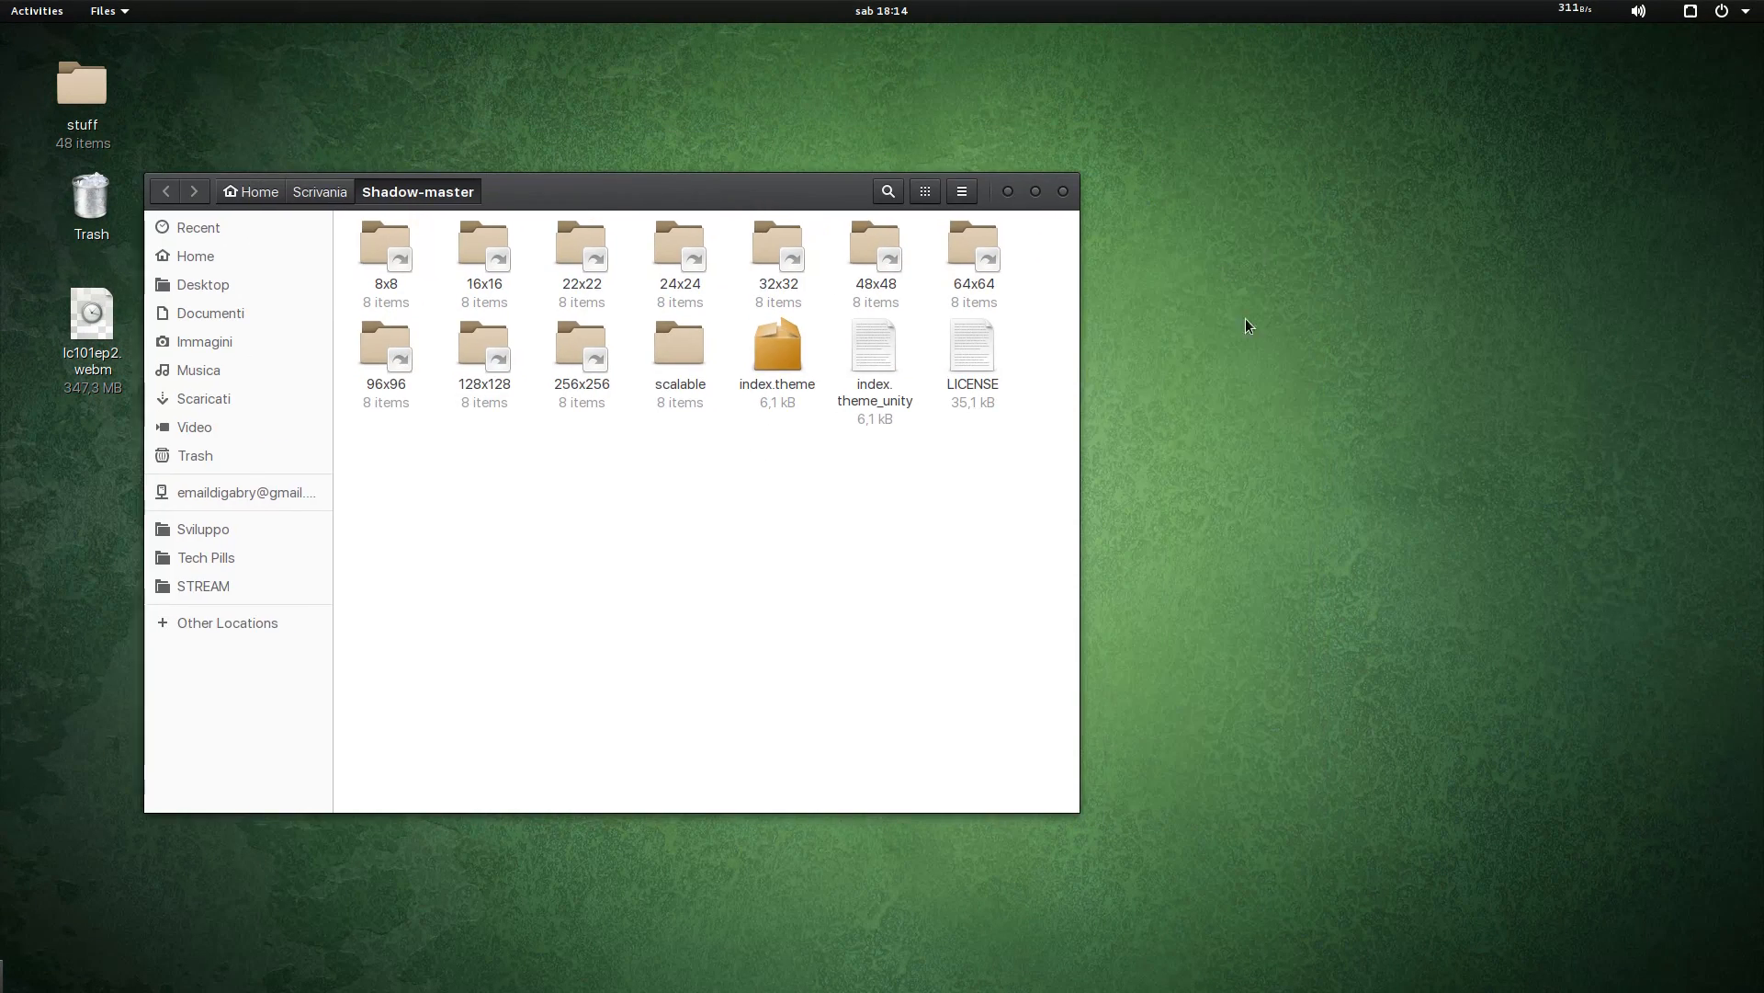
left_click(1063, 191)
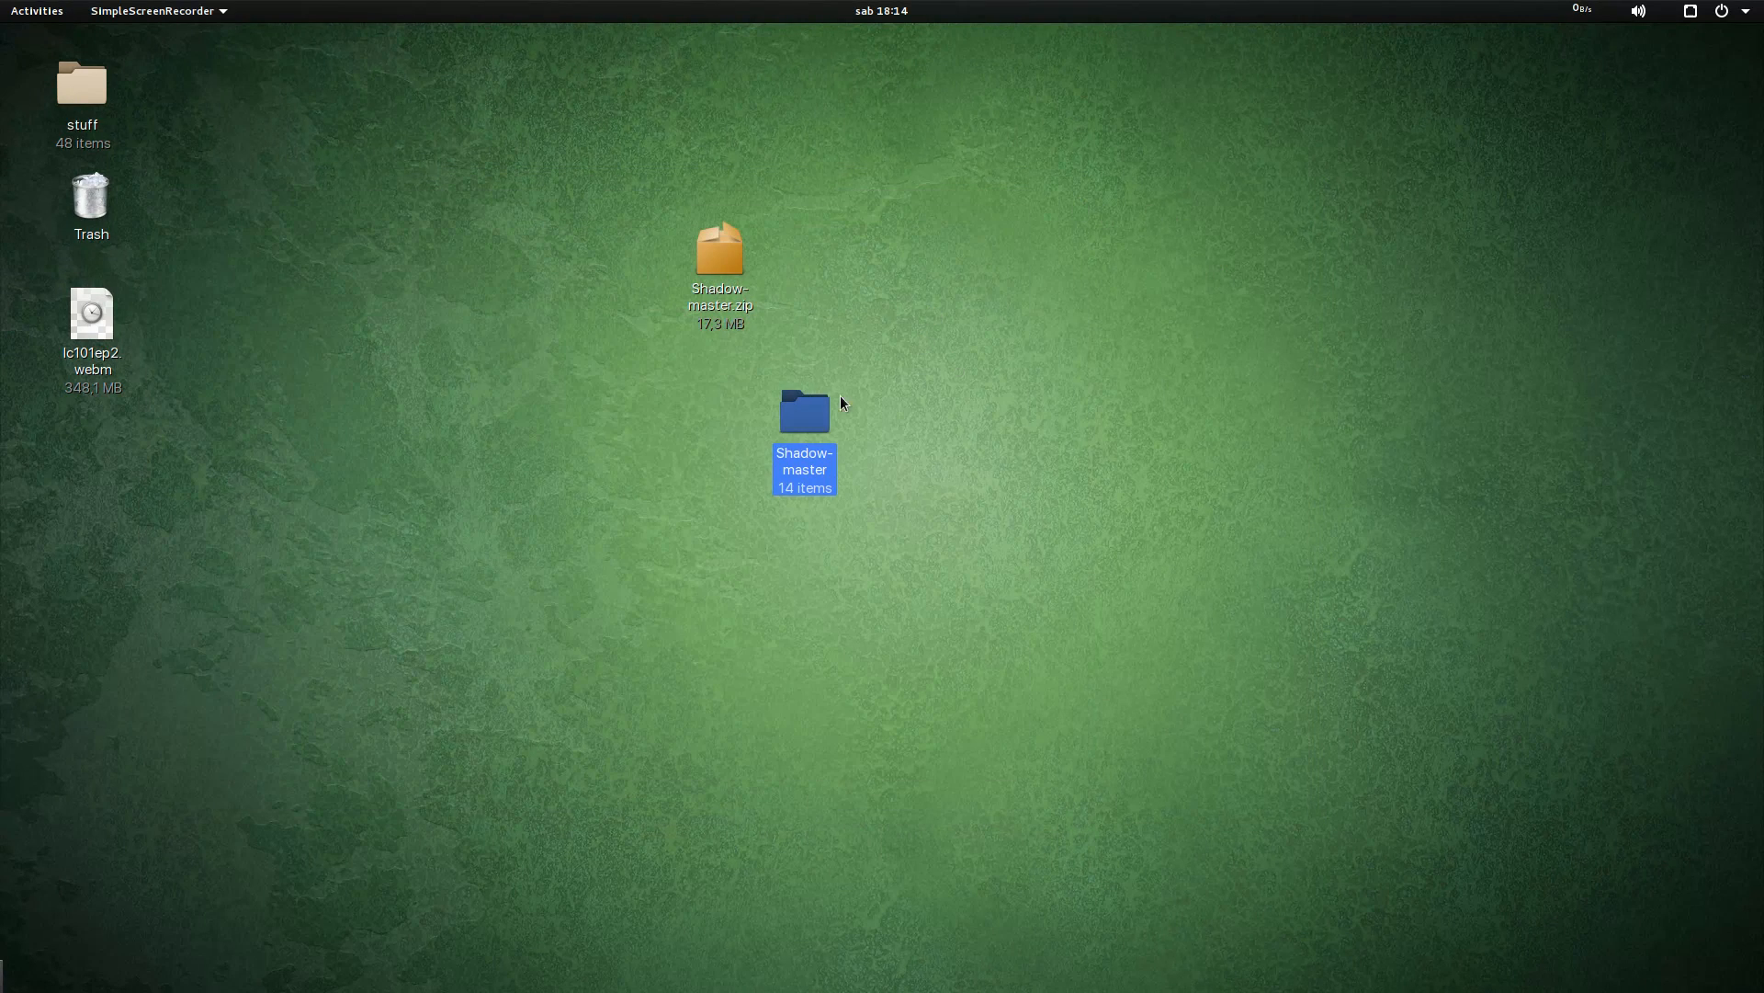
Step: Bring up the file manager and open the hidden .icons folder in Home
mouse_move(614, 988)
left_click(331, 954)
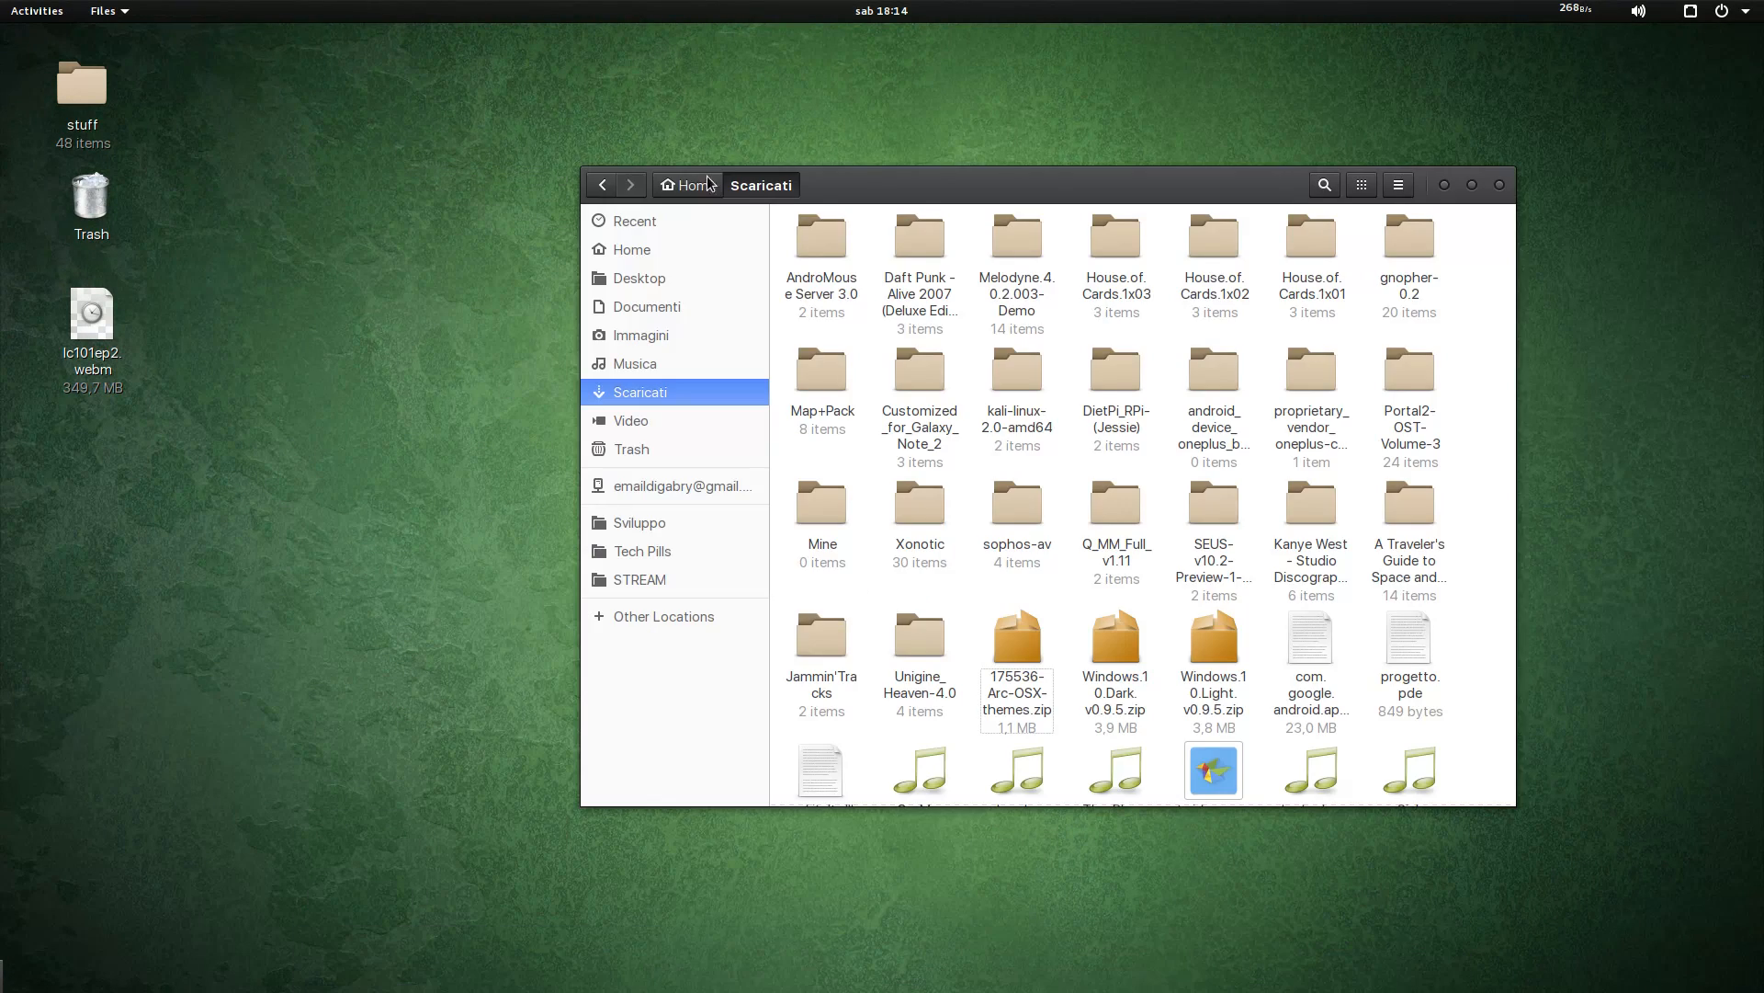
left_click(779, 288)
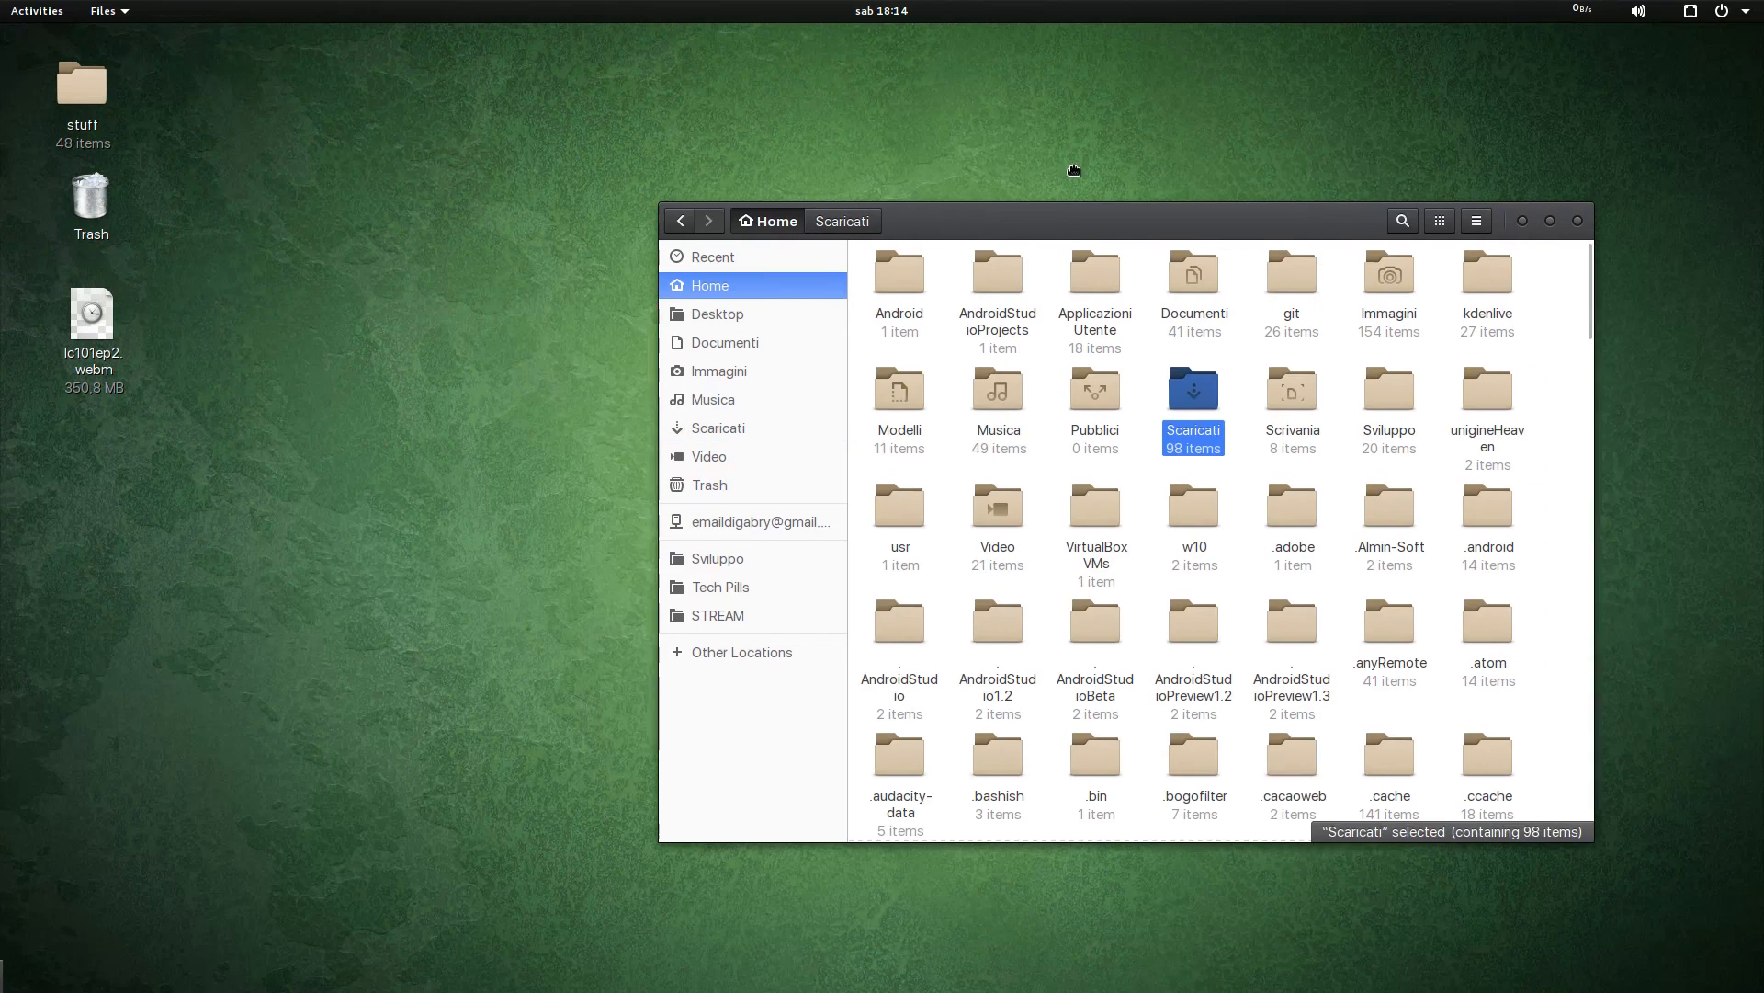
scroll(1143, 602, "down", 7)
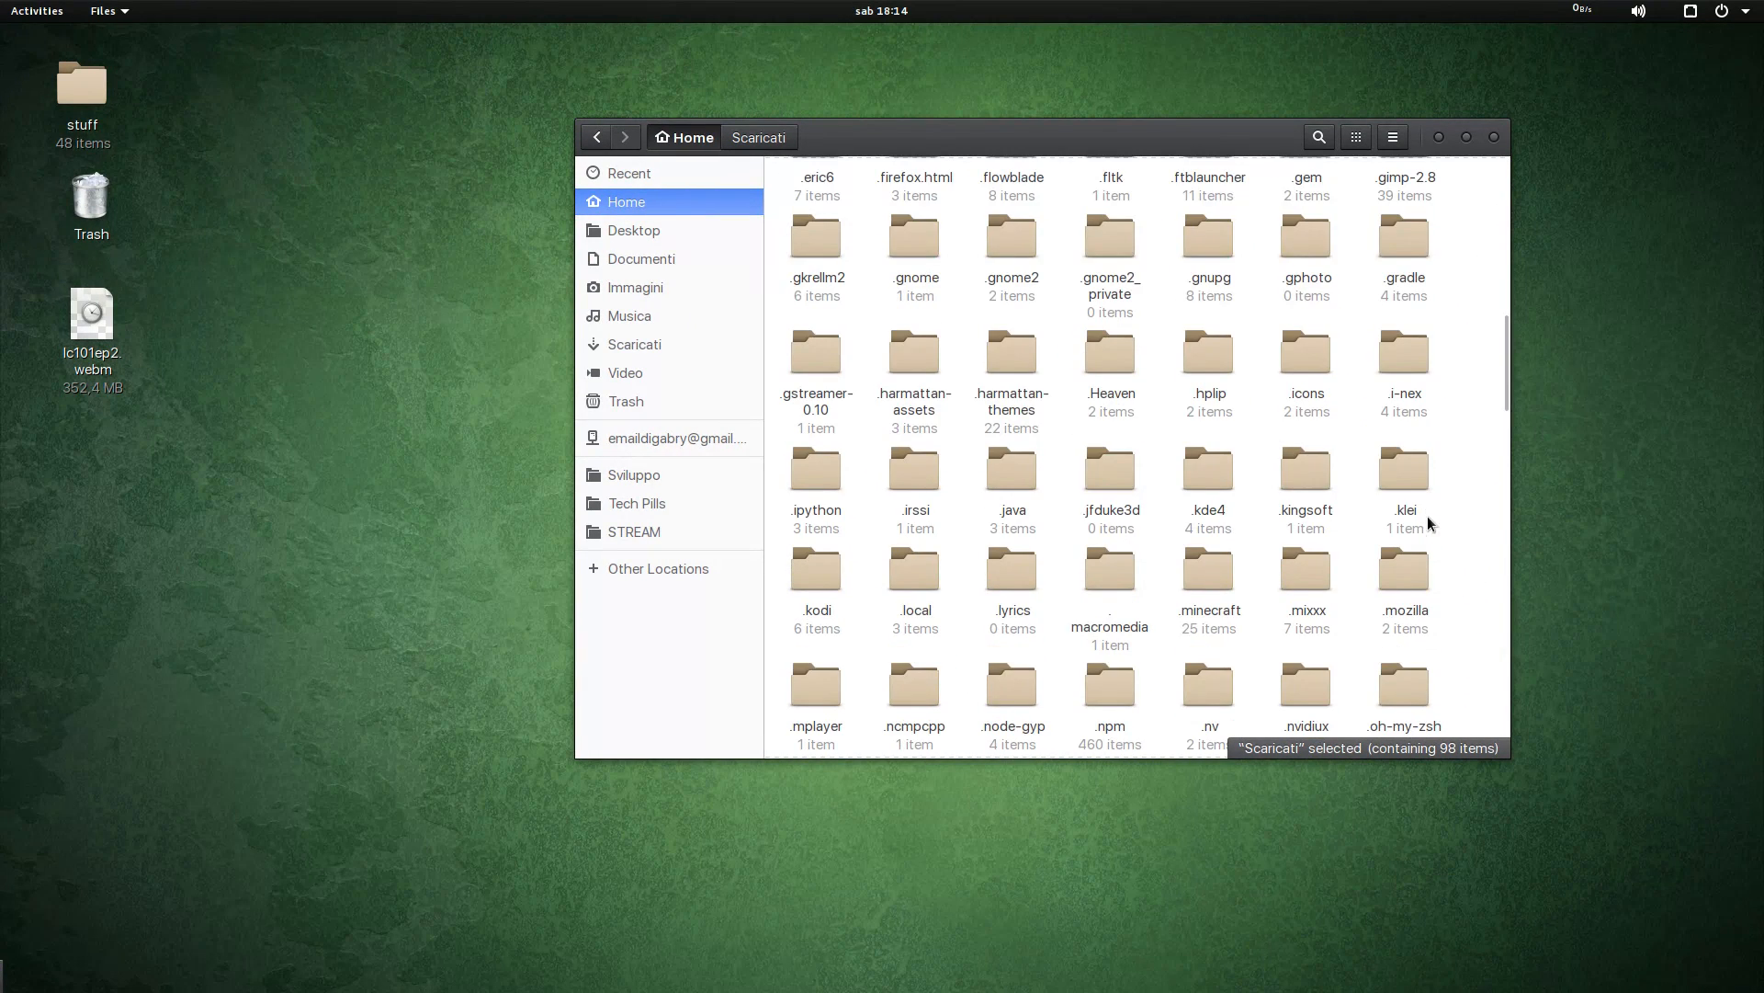
scroll(1430, 516, "down", 3)
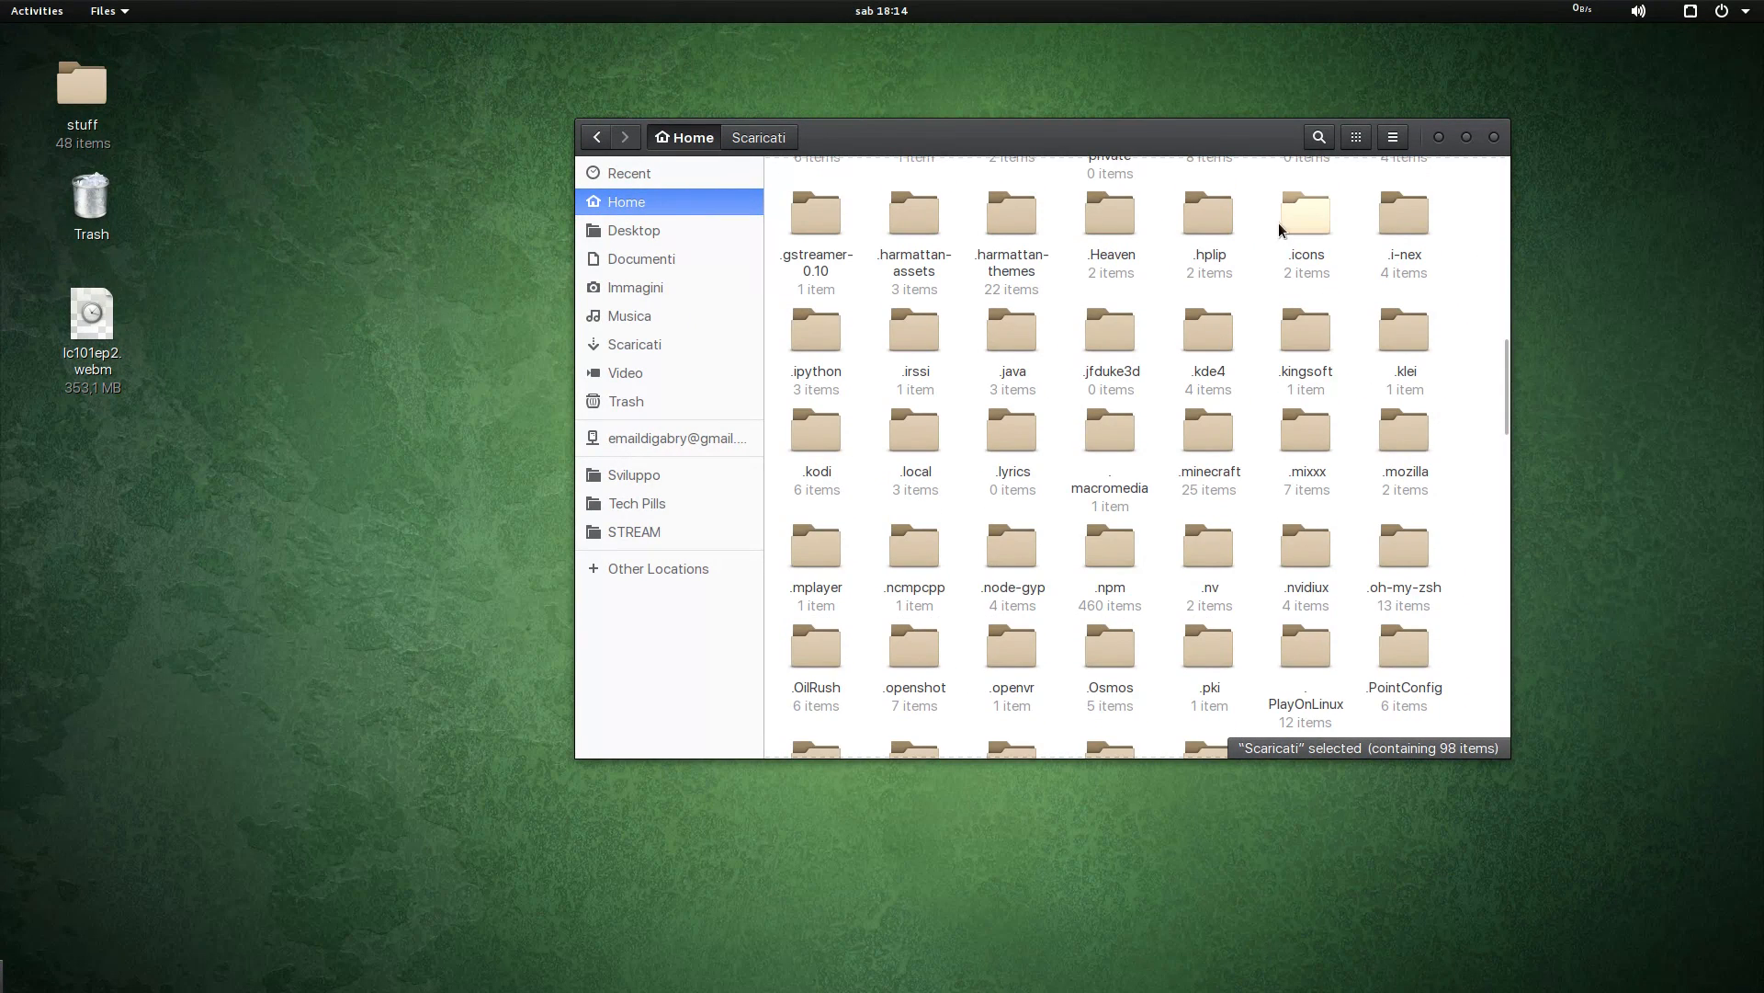
double_click(1305, 215)
Step: Move the Shadow-master folder from the desktop into the .icons folder
left_click_drag(994, 193, 1233, 122)
left_click(737, 406)
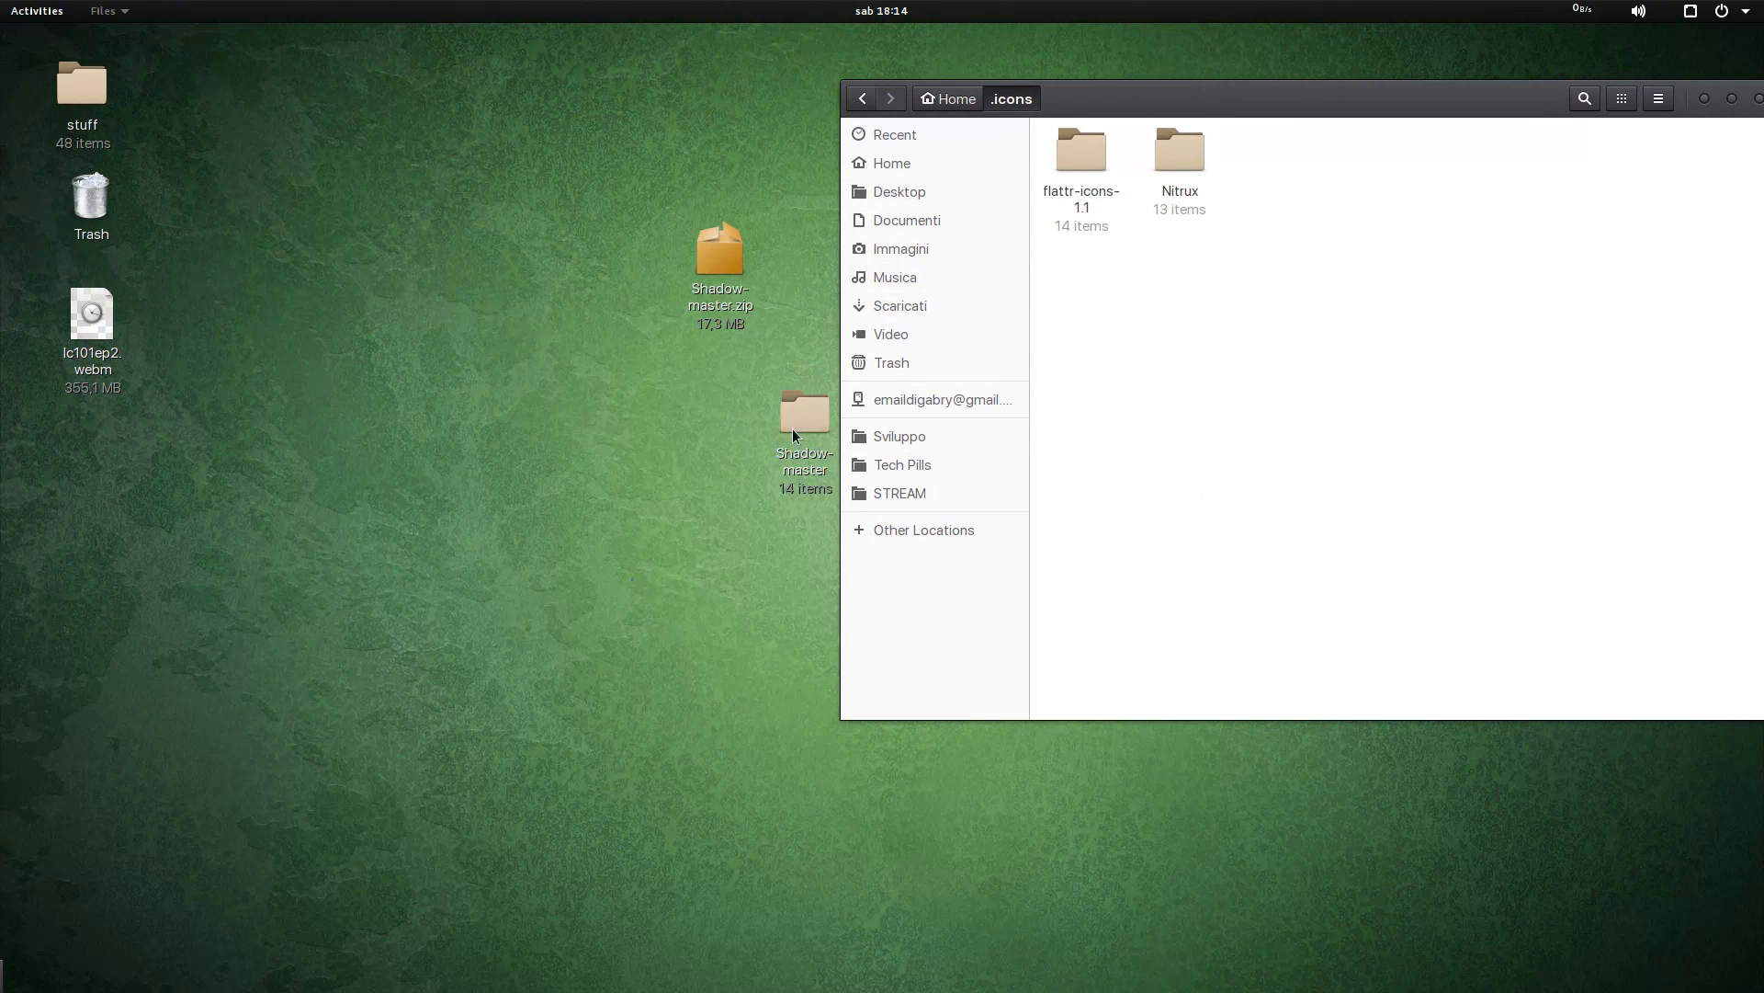
left_click_drag(812, 404, 1237, 240)
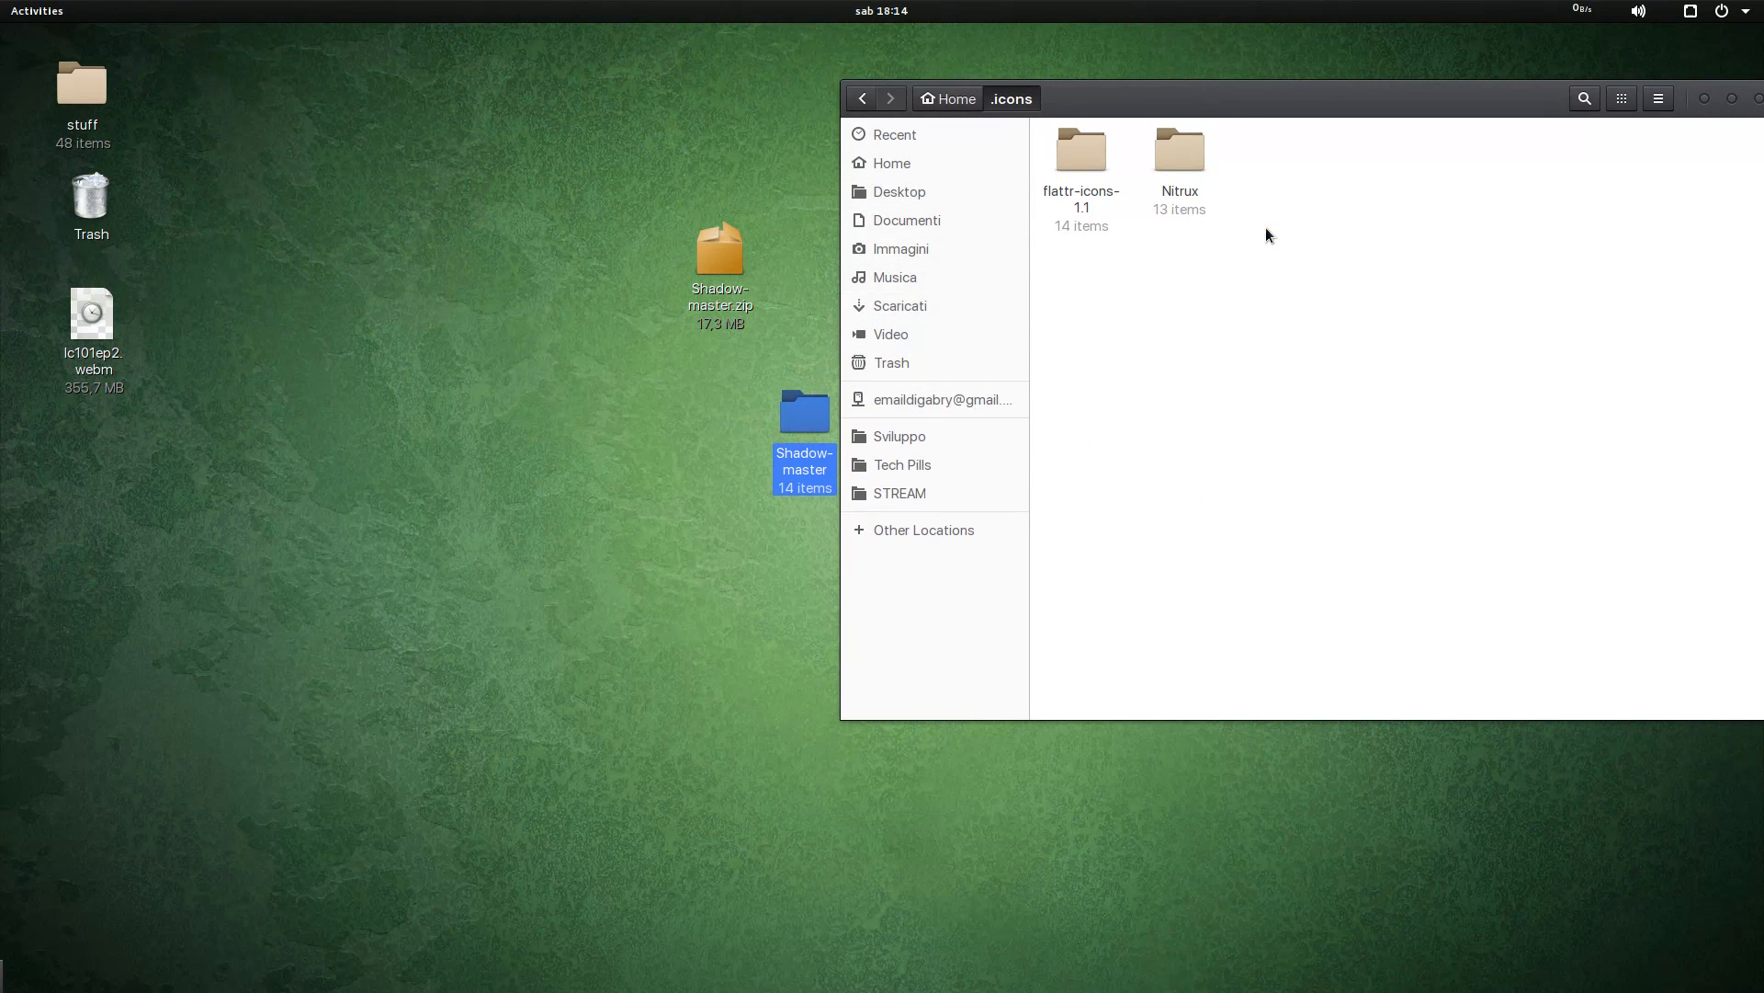
left_click_drag(1310, 109, 927, 209)
left_click(975, 252)
Step: Open Tweak Tool and set the icon theme to Shadow-master in the Appearance settings
mouse_move(876, 960)
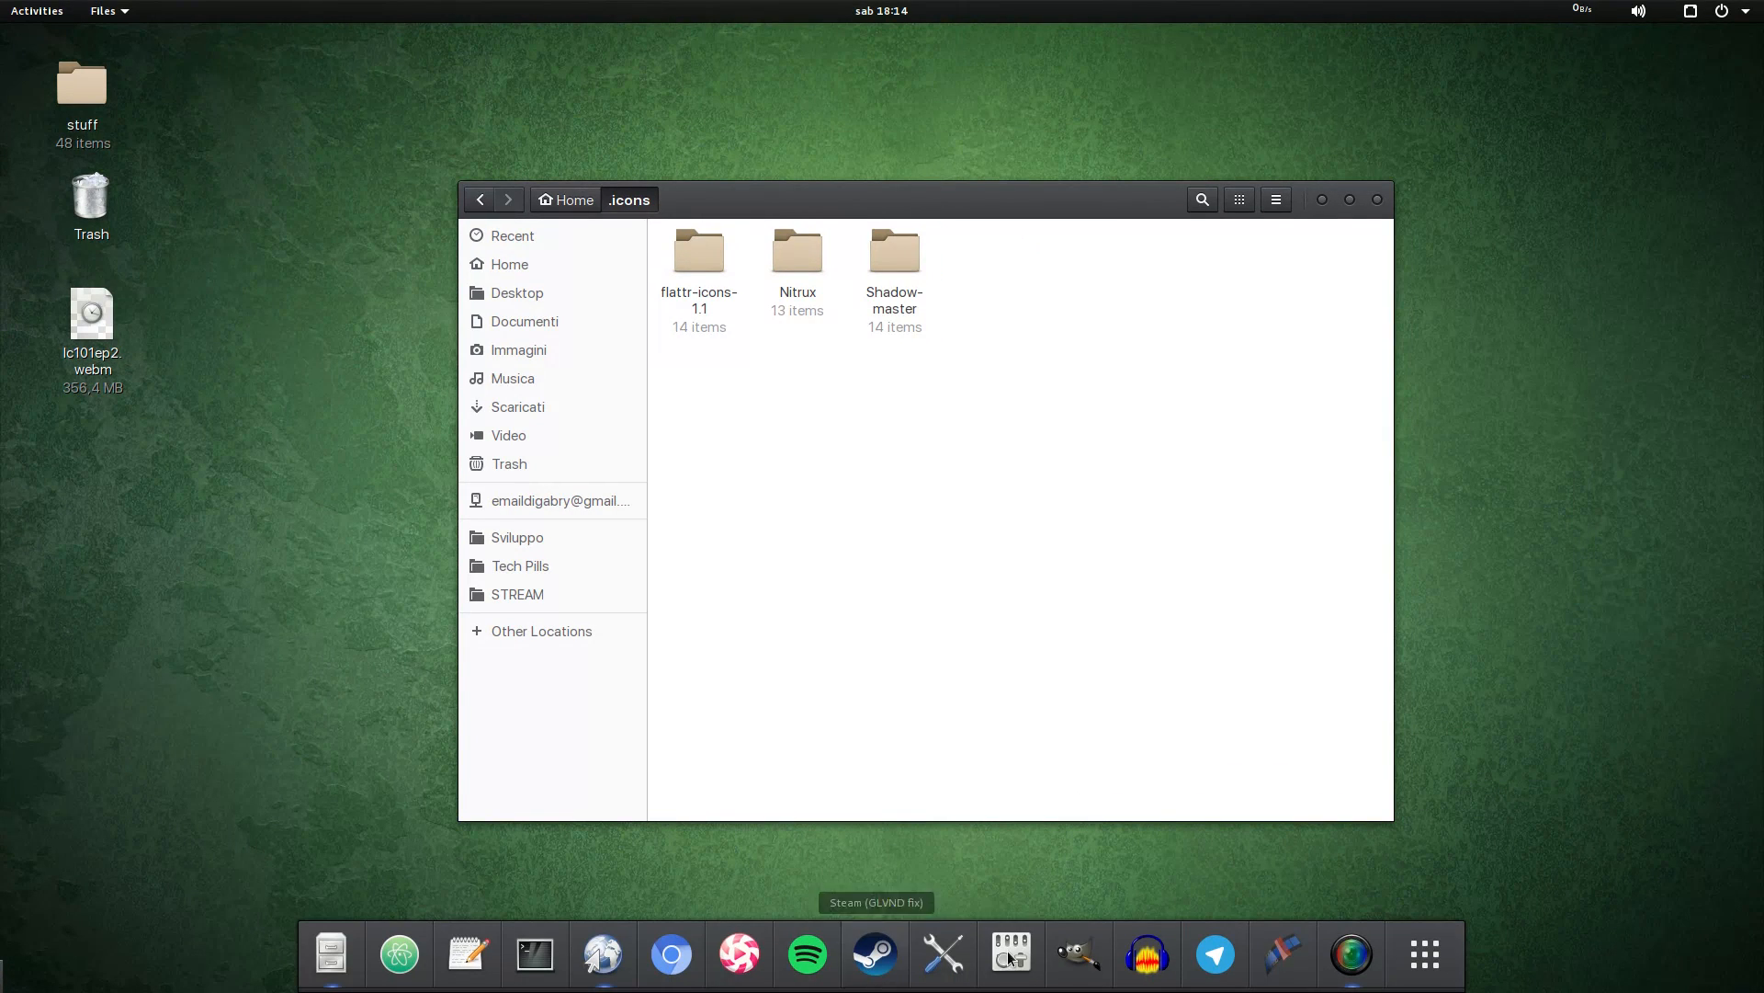
left_click(1011, 957)
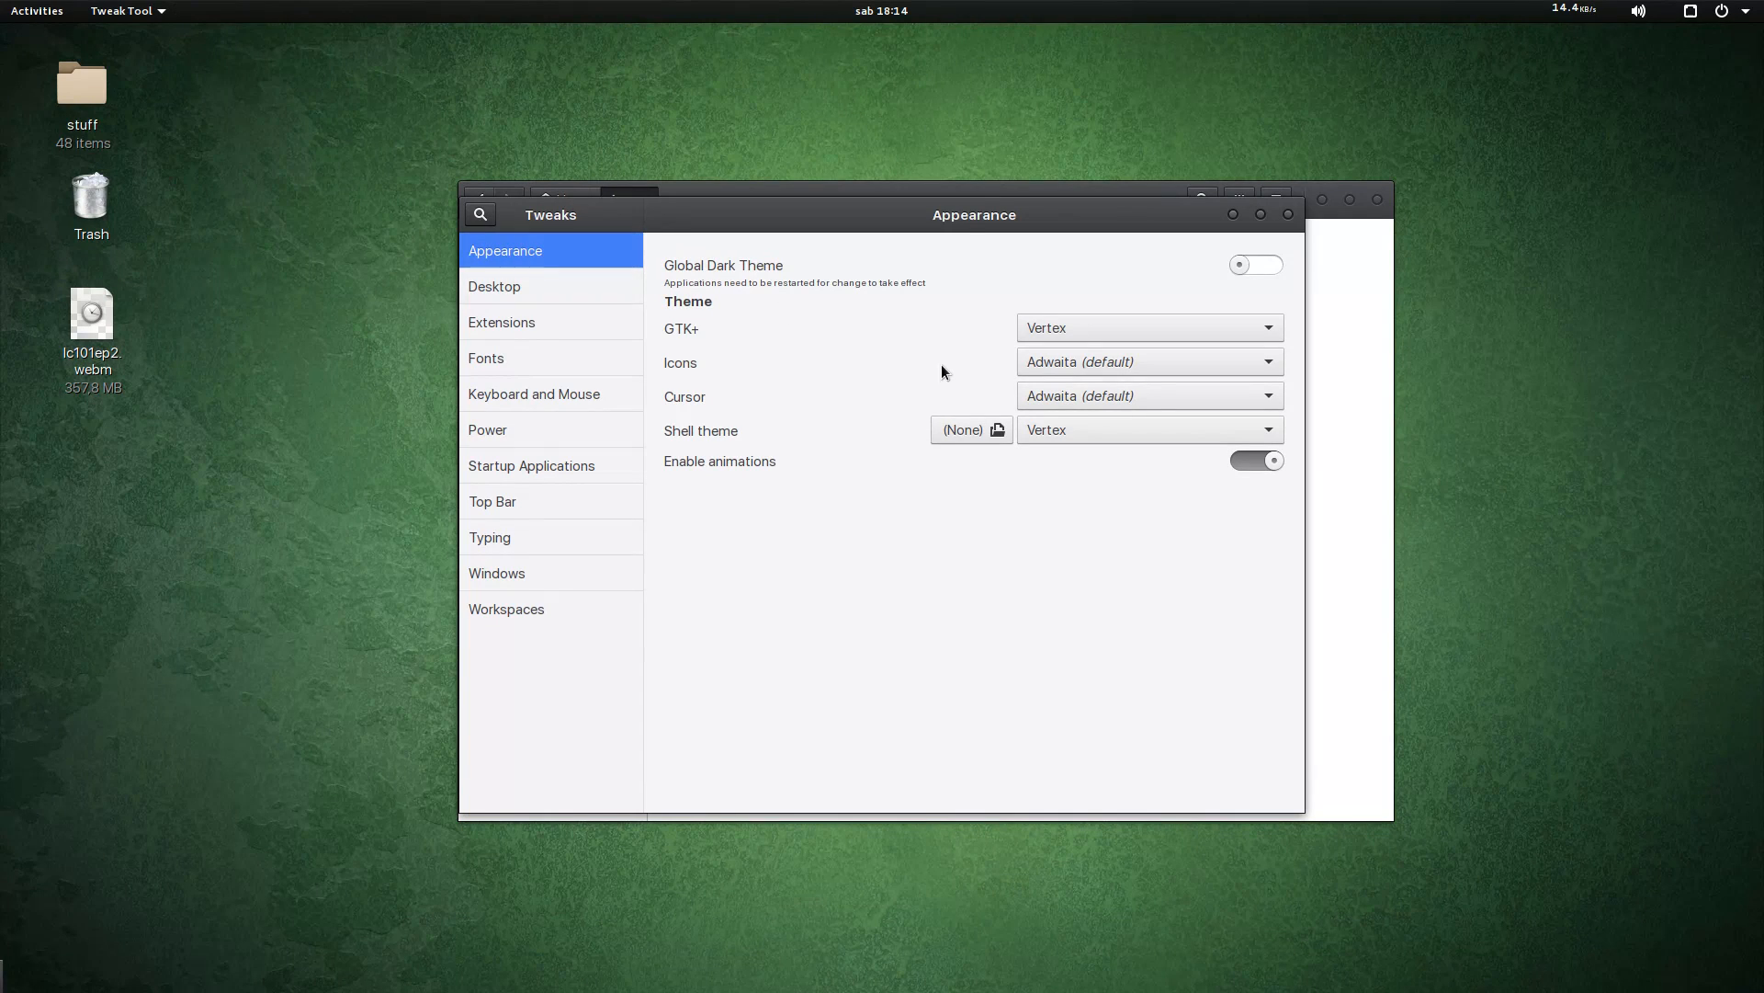
left_click(1068, 360)
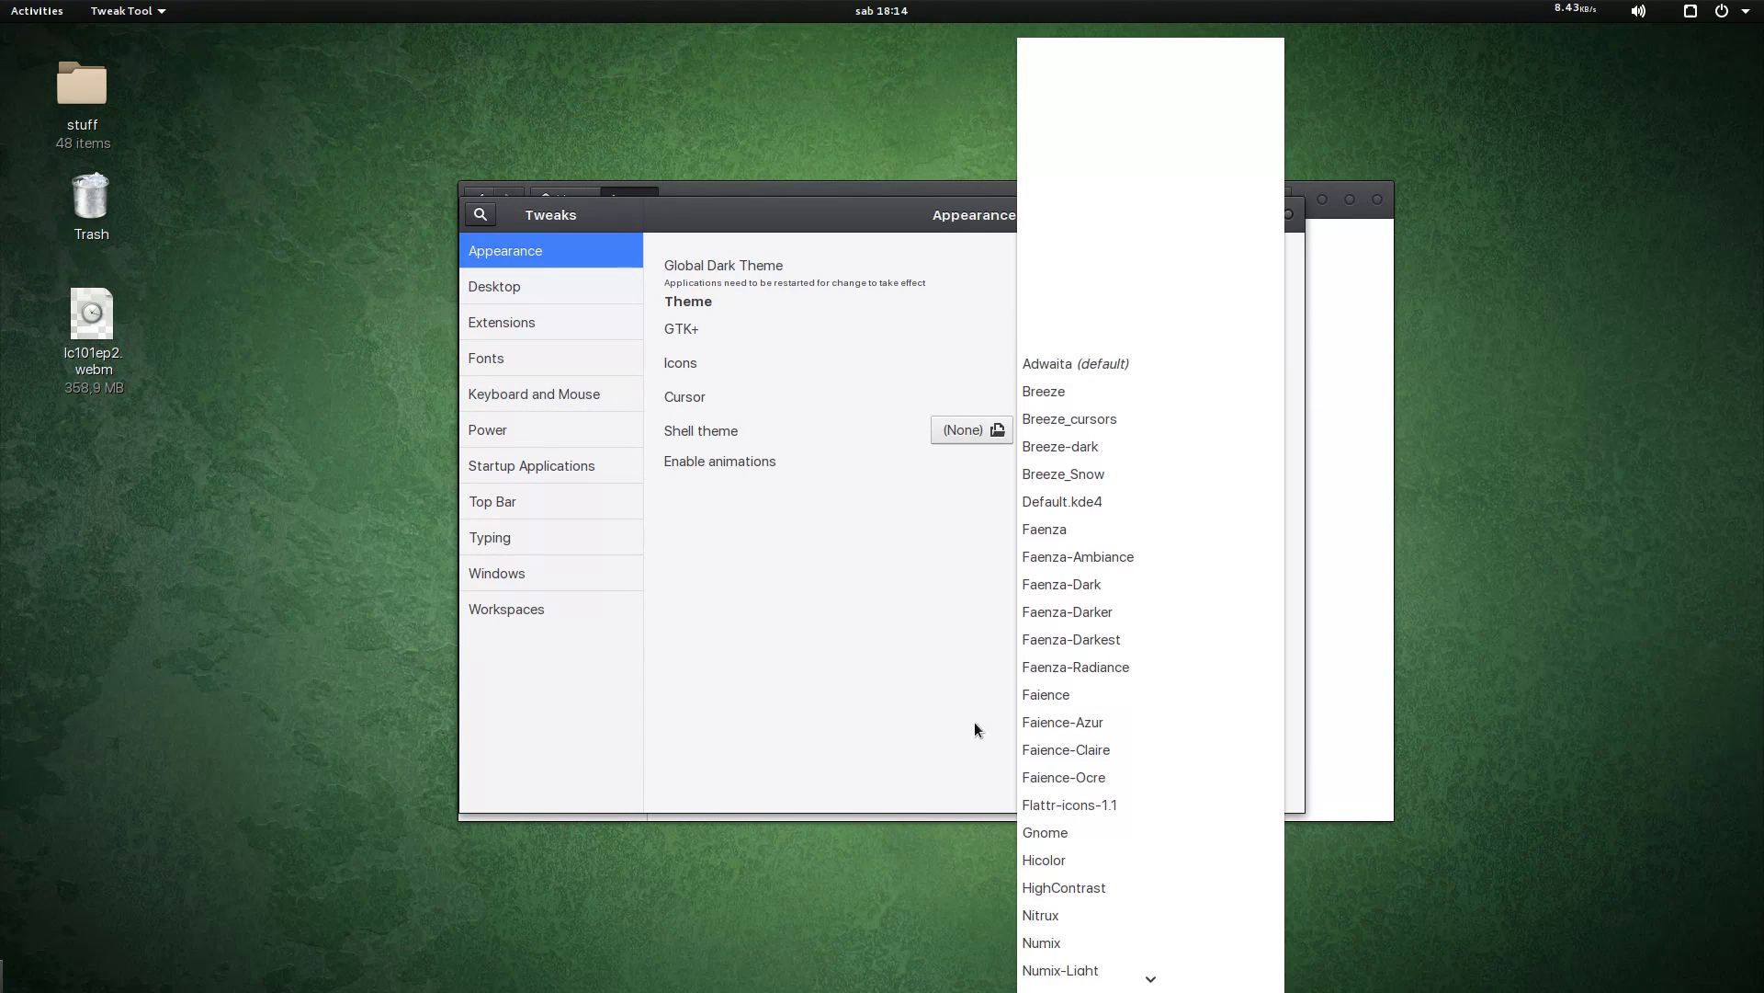
scroll(1138, 731, "down", 2)
scroll(1137, 730, "down", 3)
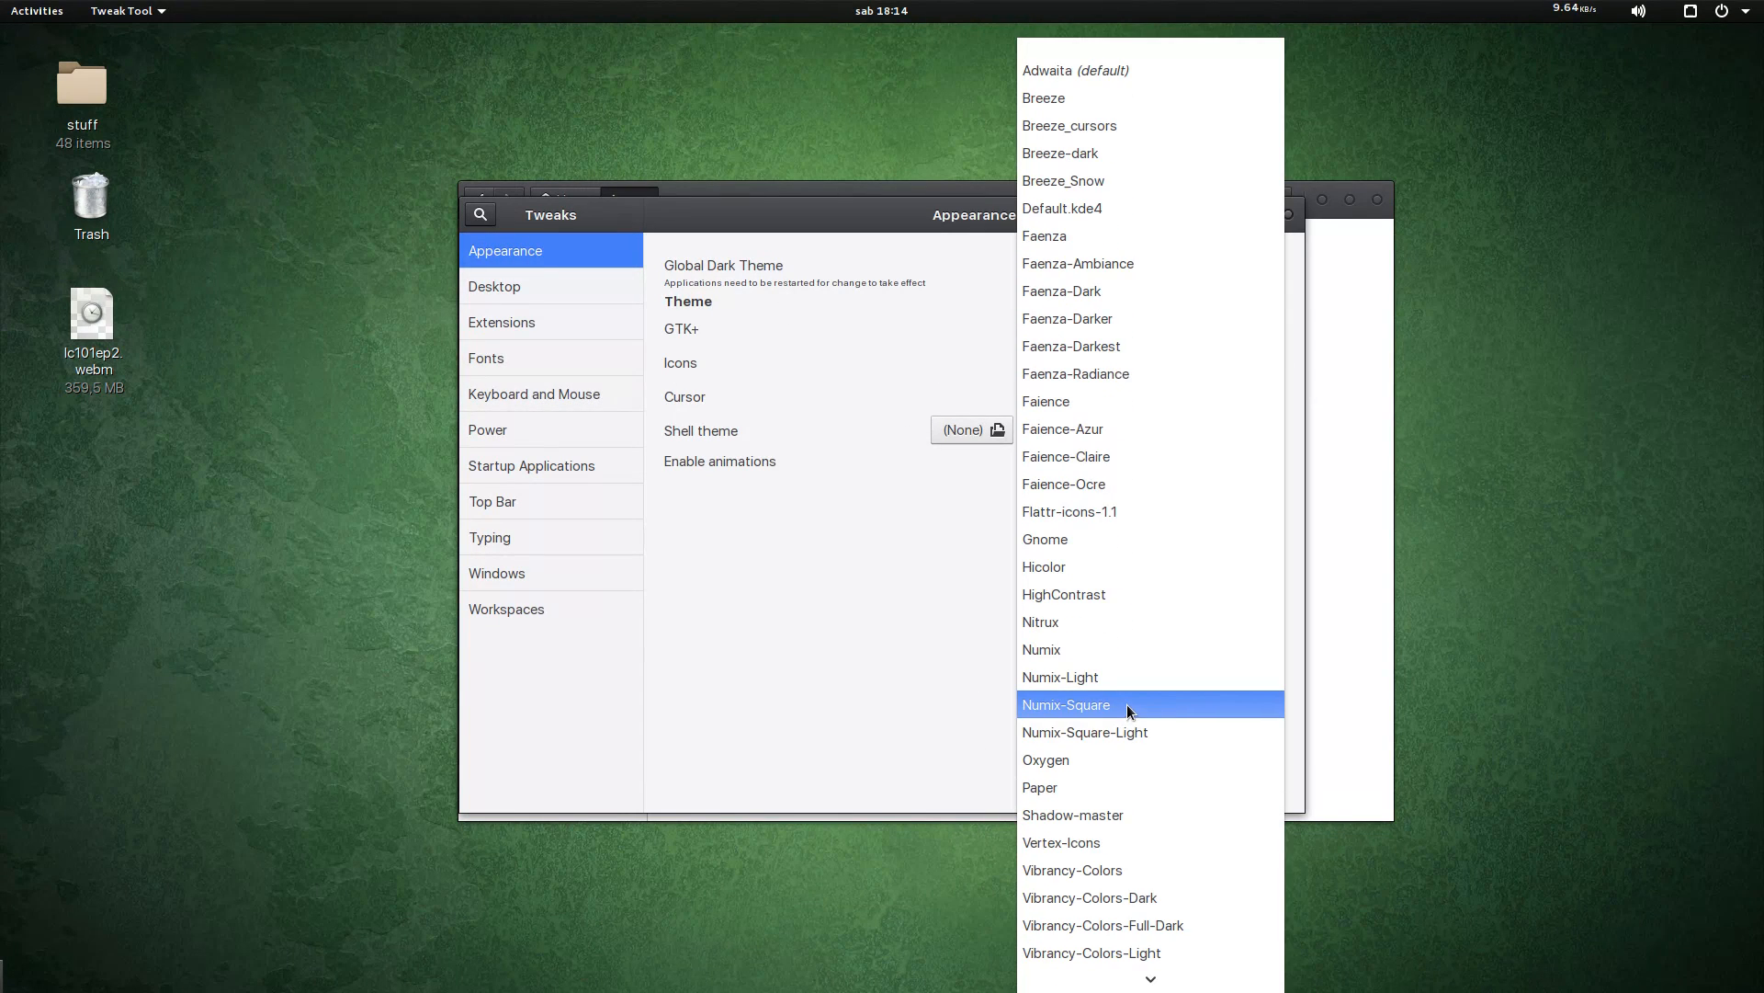
scroll(1093, 682, "down", 3)
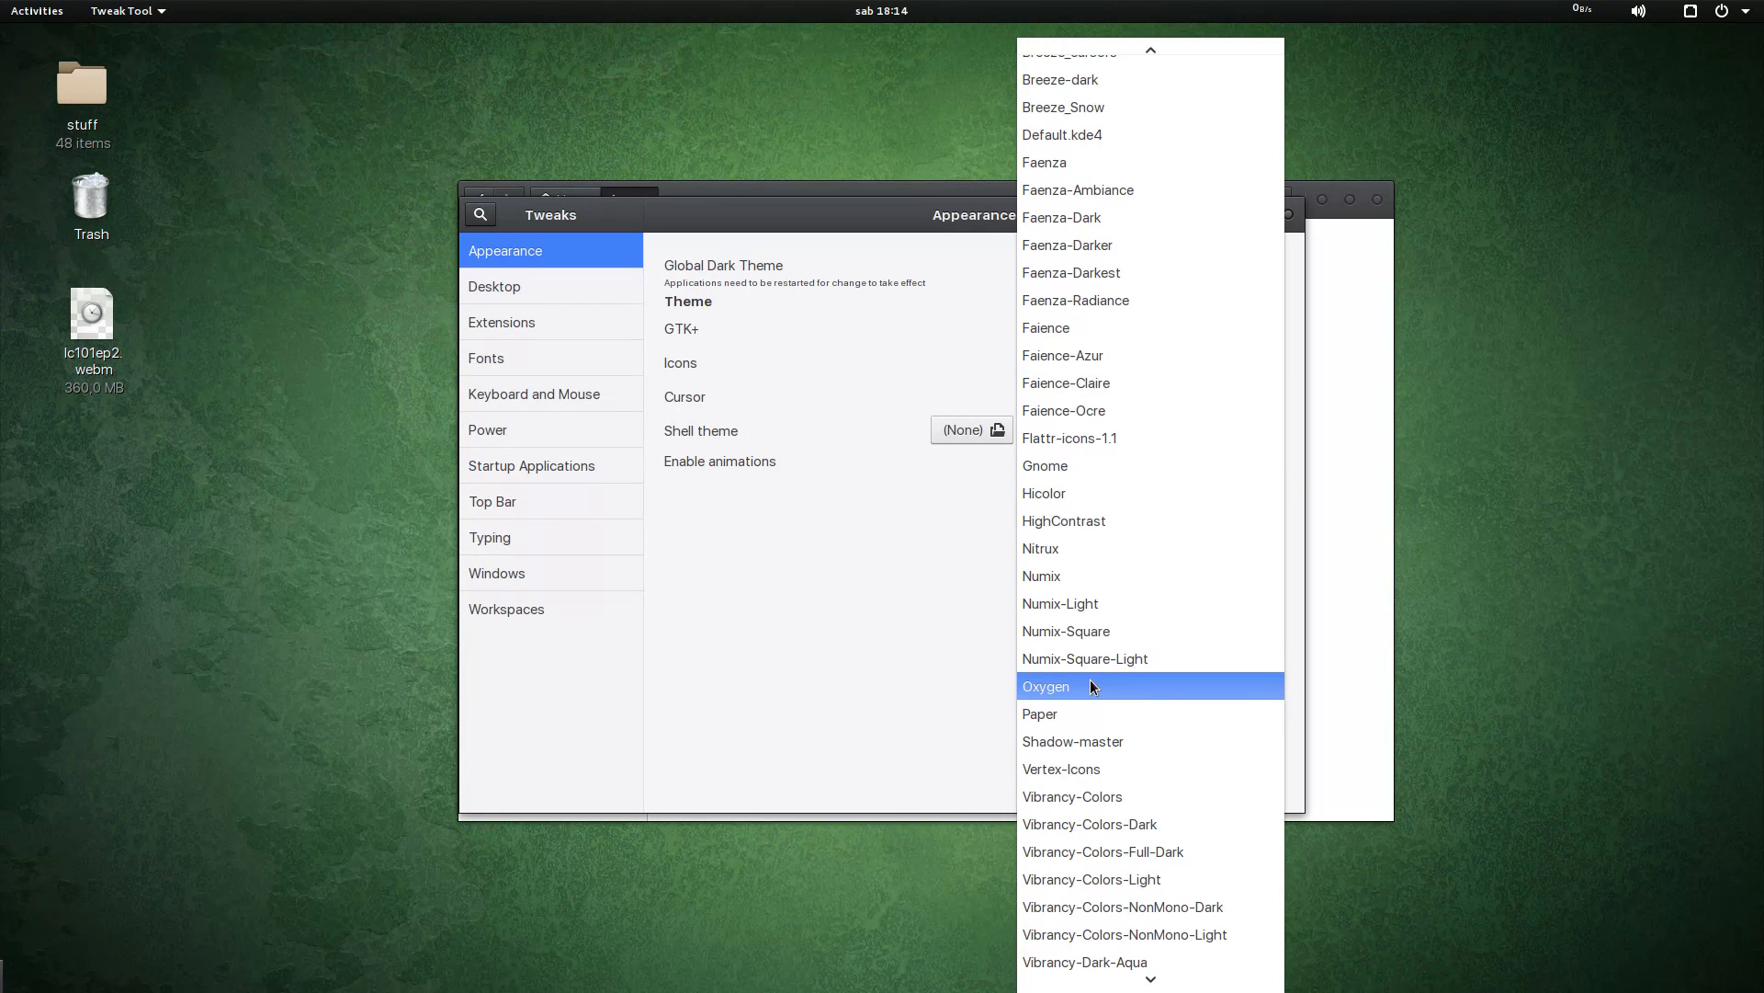
scroll(1092, 684, "down", 4)
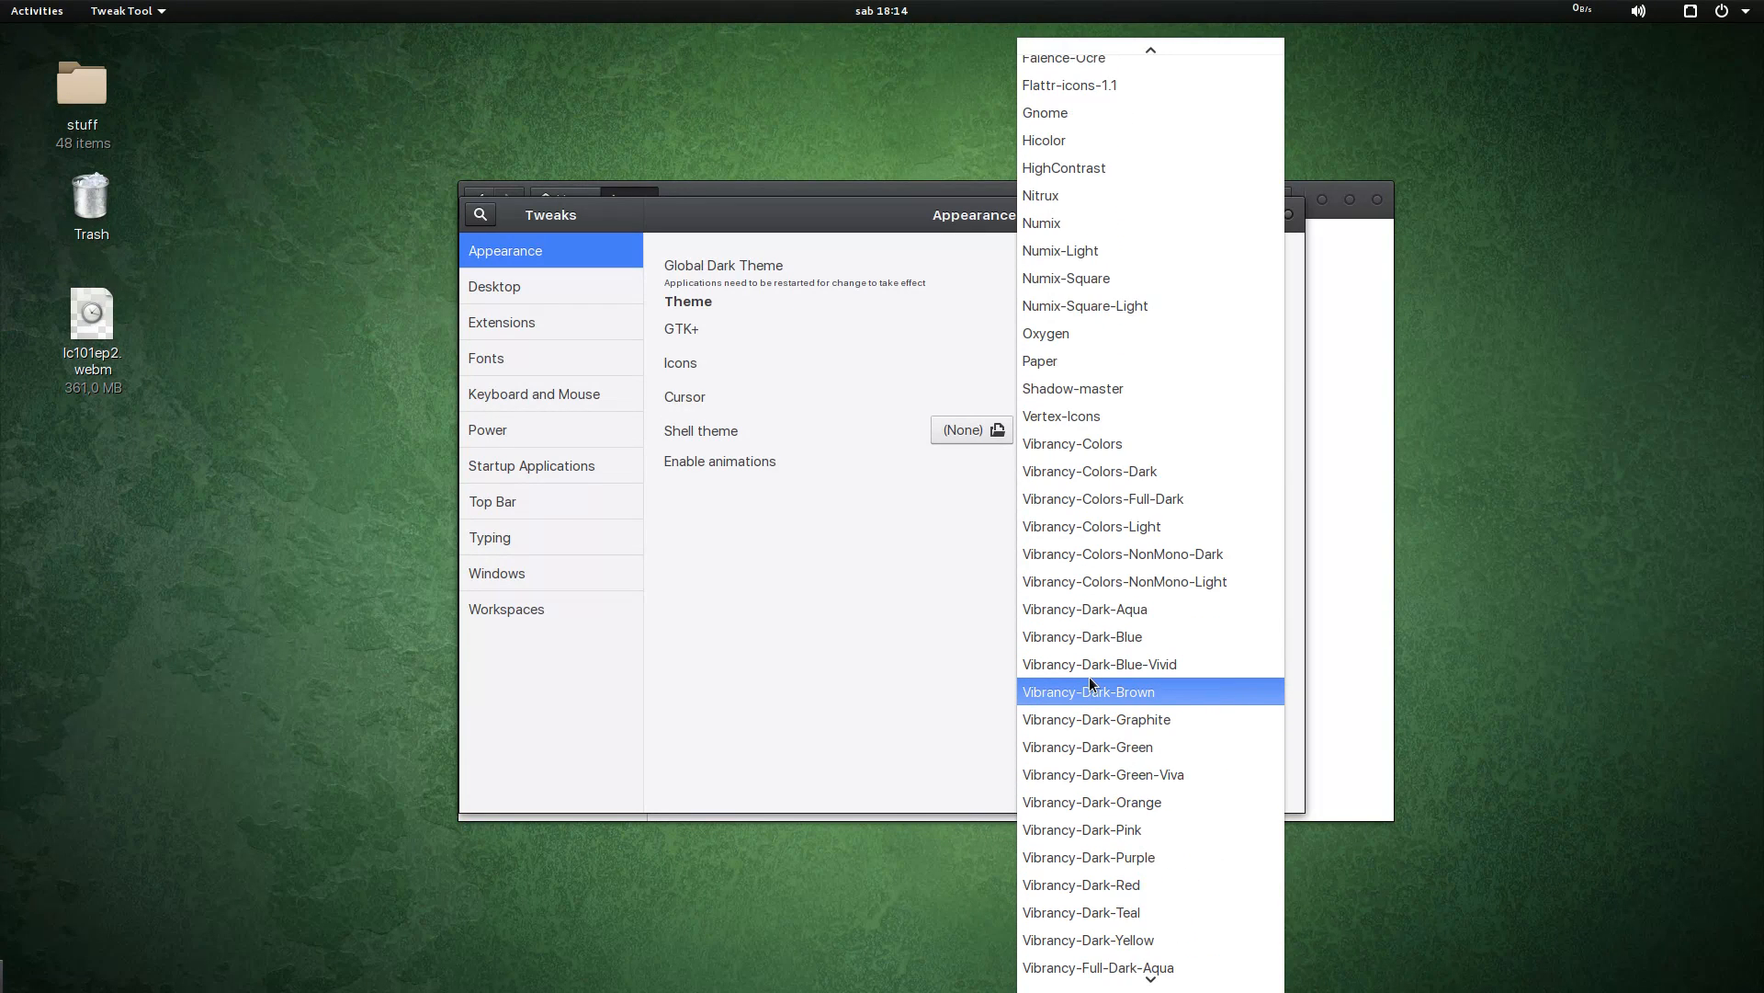
scroll(1092, 684, "down", 2)
scroll(1091, 683, "down", 2)
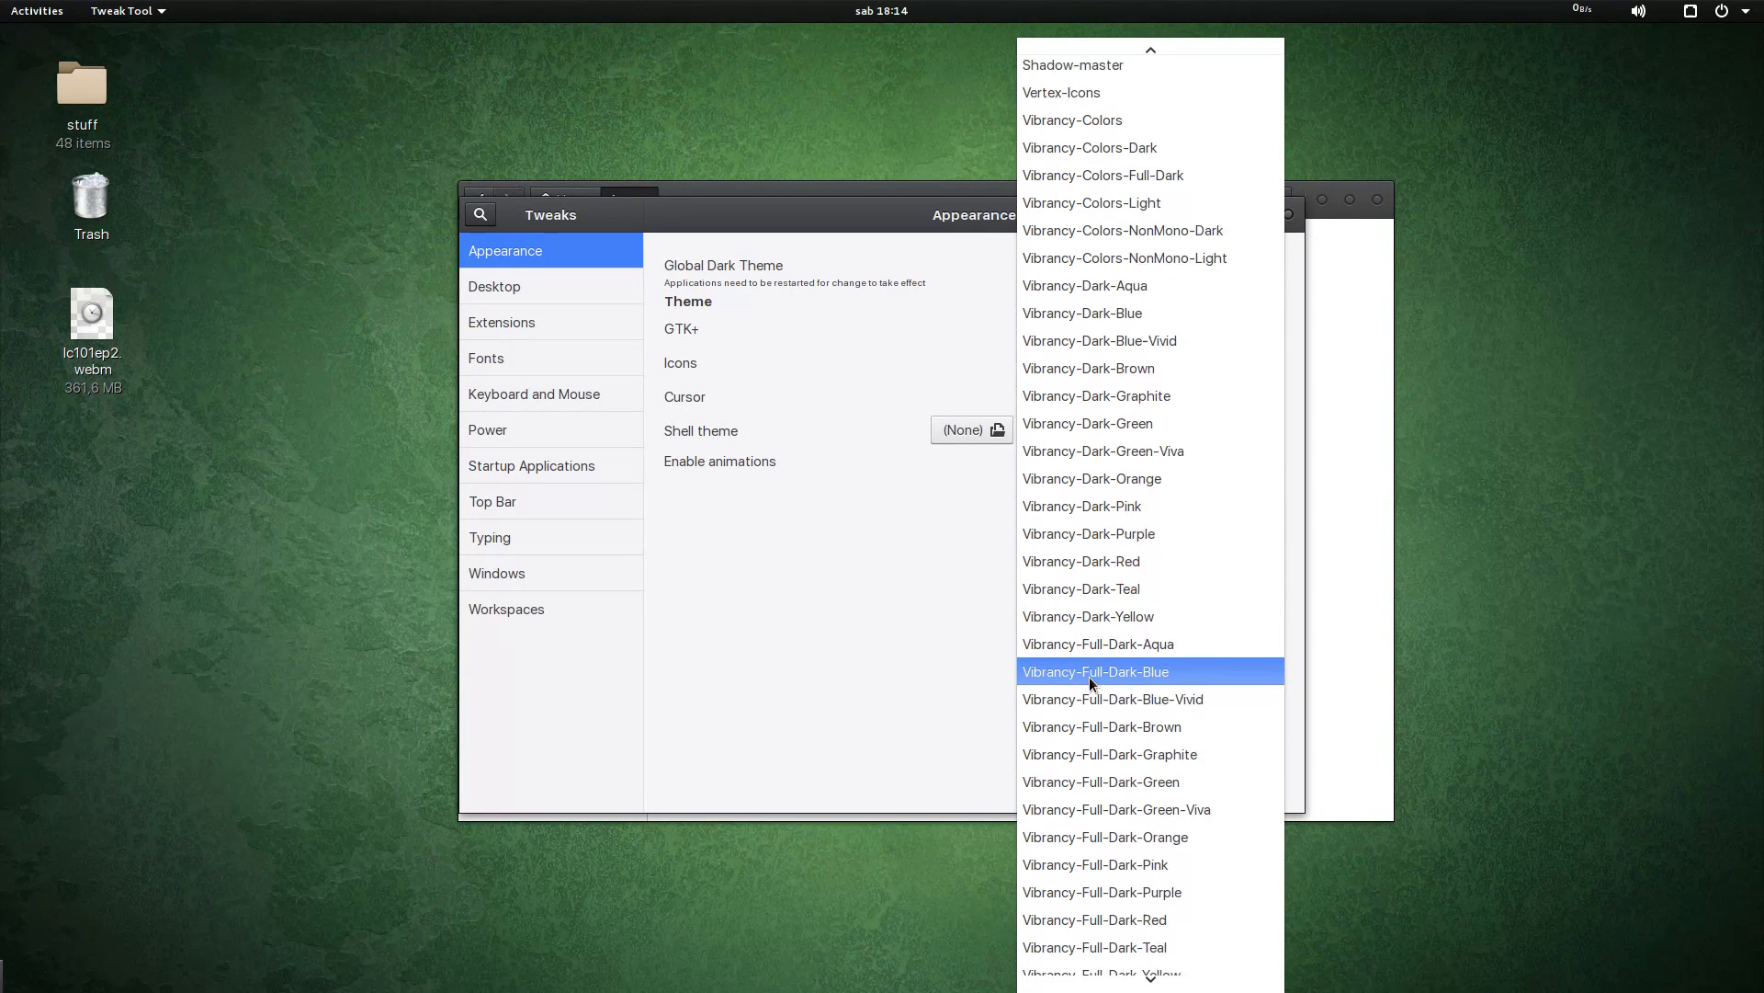
scroll(1091, 682, "up", 4)
left_click(1112, 167)
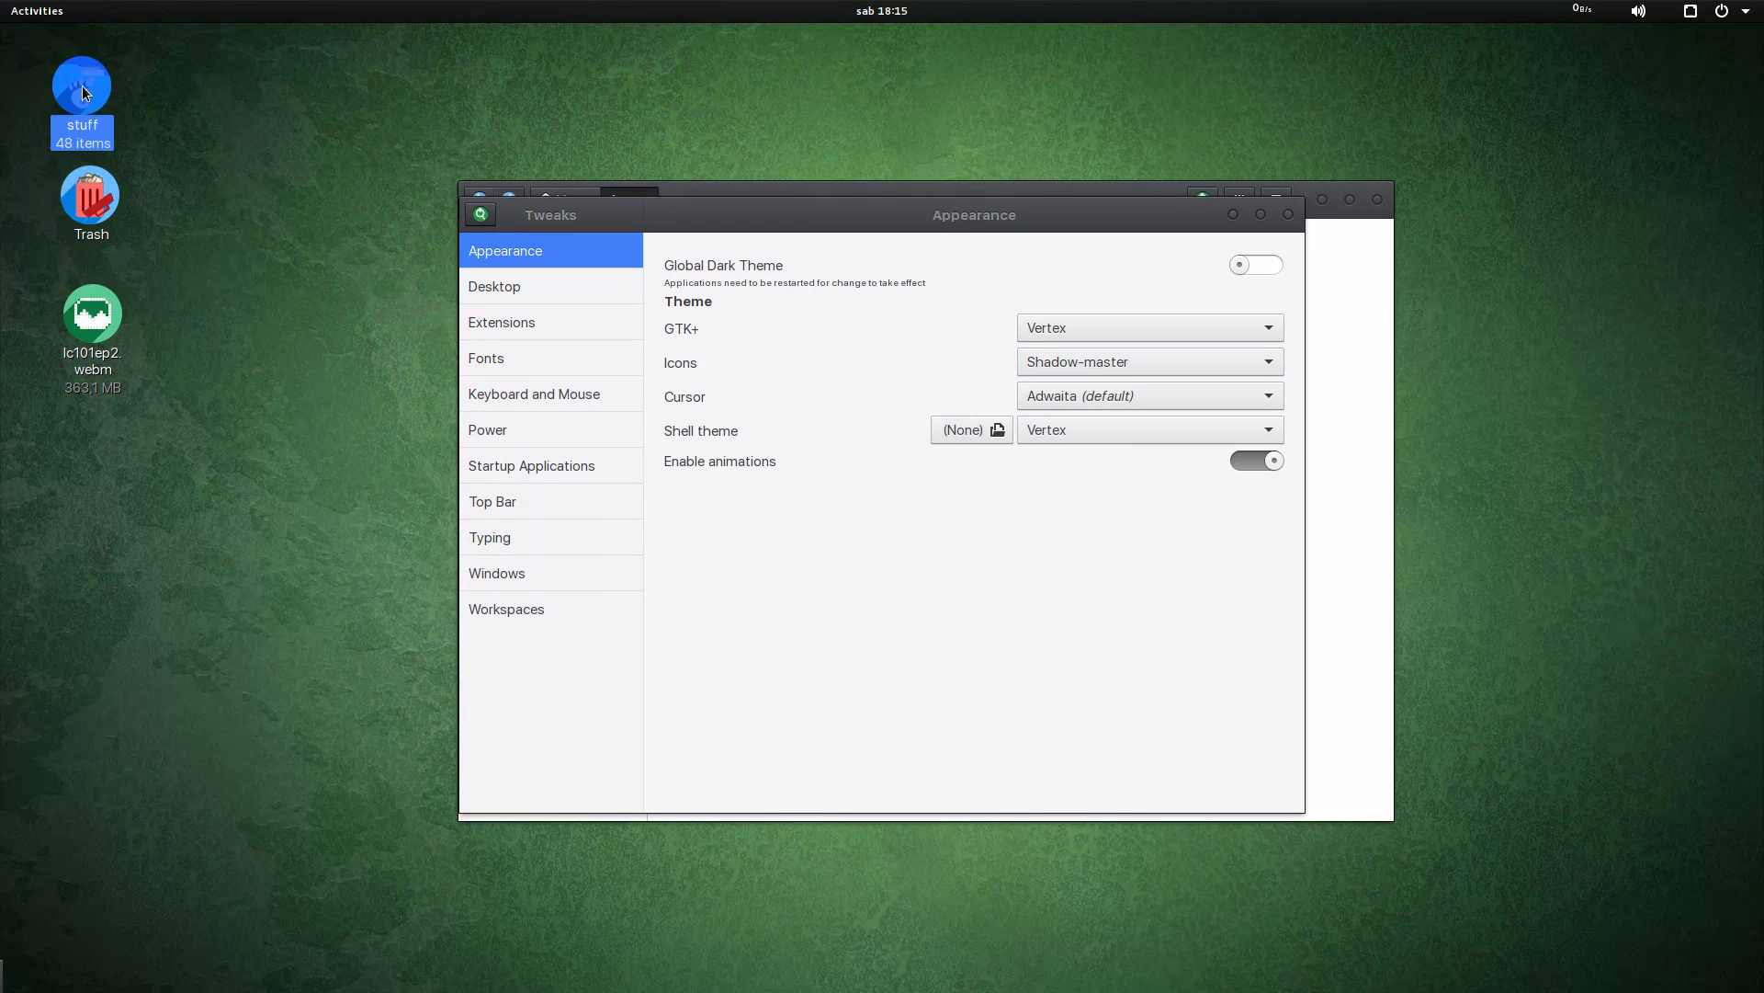
Step: Shift the stuff folder to the right on the desktop and examine the Shadow icons on the desktop, in the dock and in the file manager
left_click_drag(82, 87, 189, 78)
left_click(241, 217)
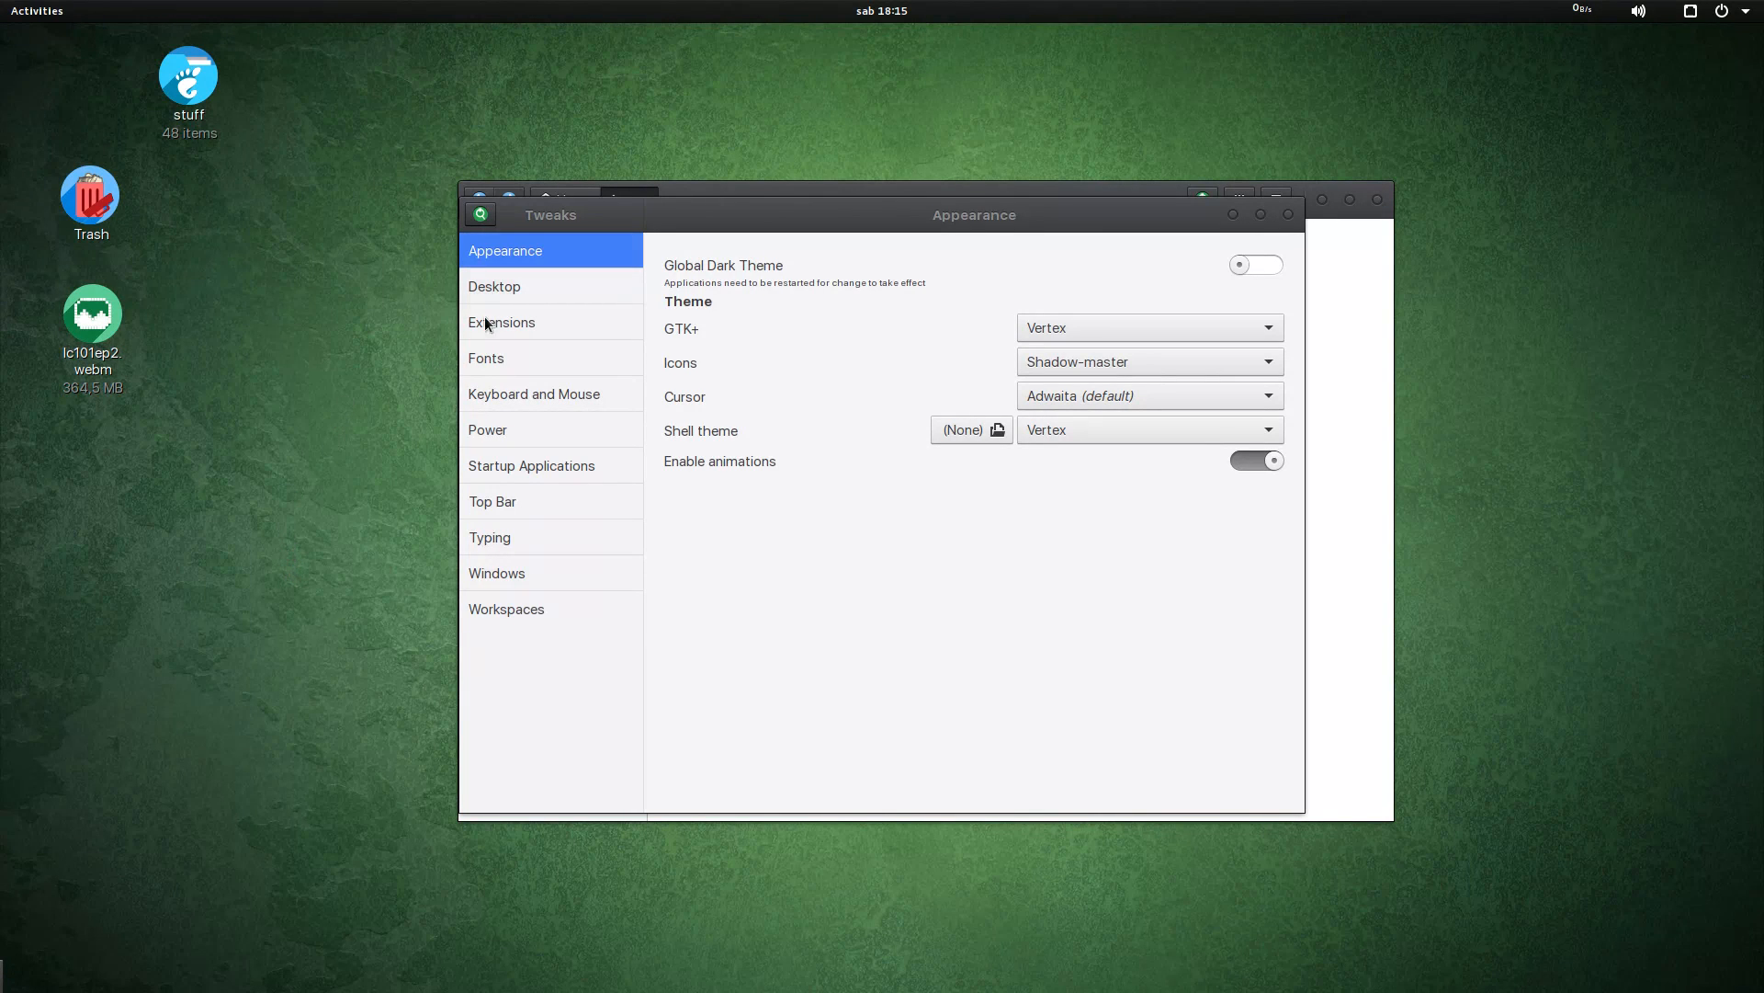
left_click_drag(714, 217, 832, 215)
mouse_move(1093, 990)
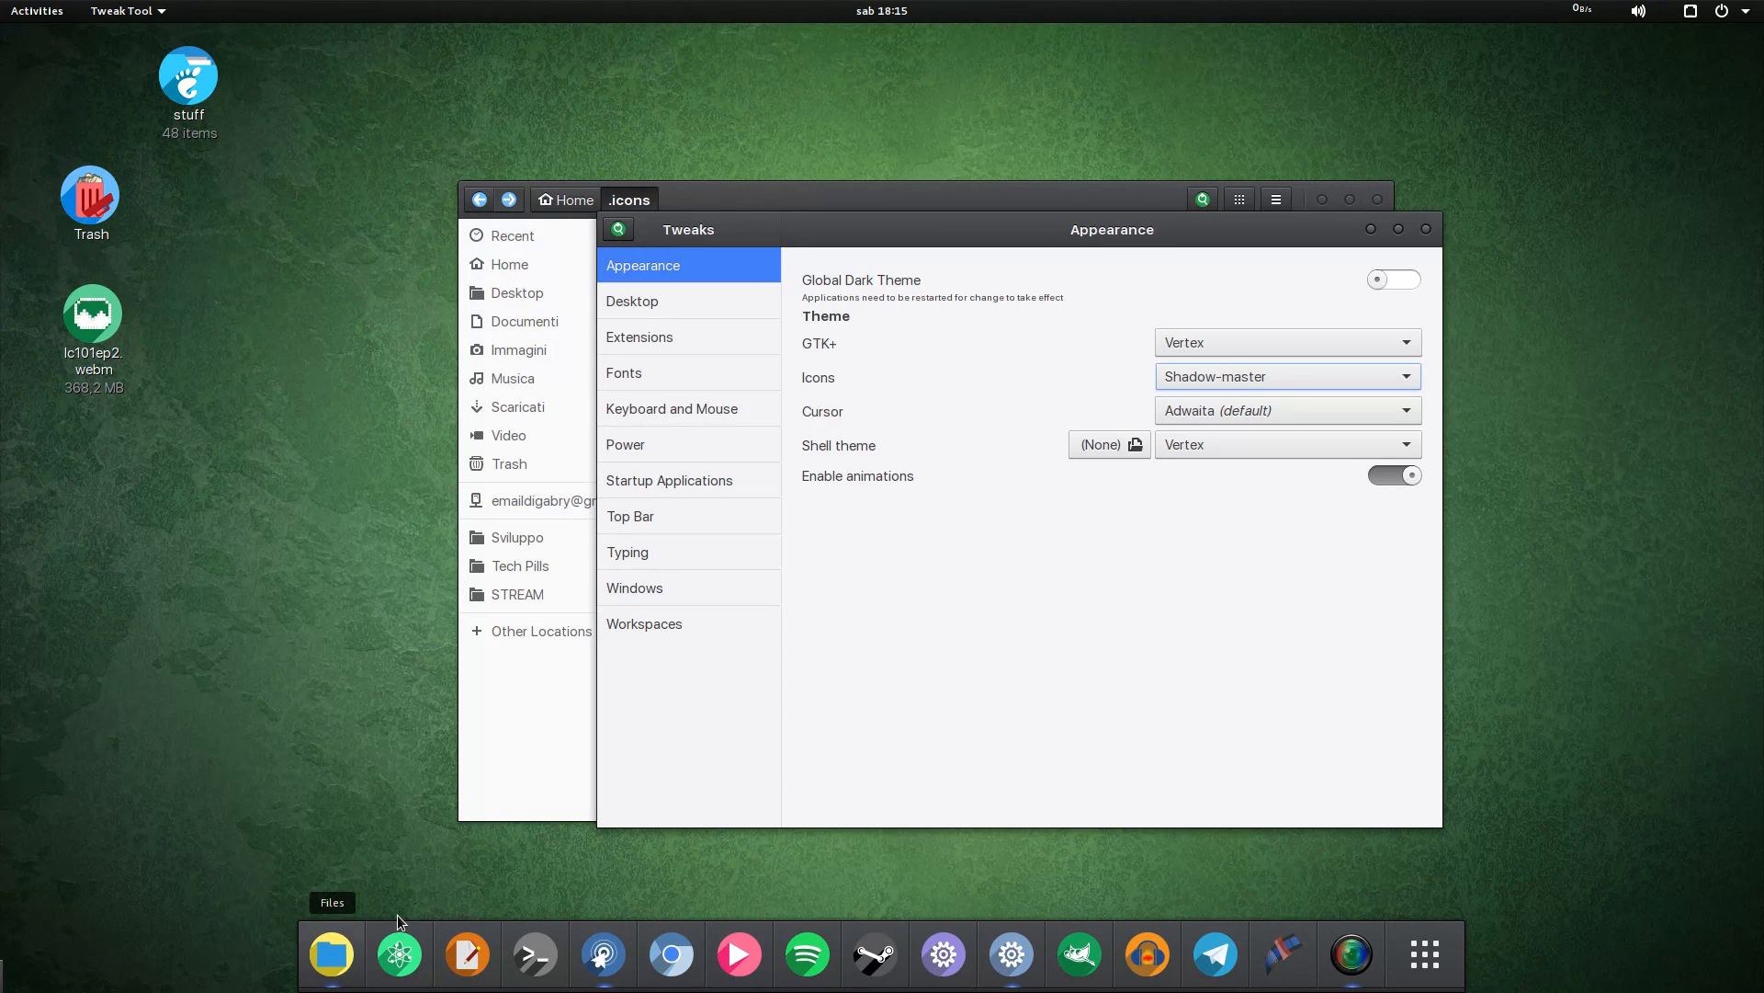
left_click_drag(913, 235, 730, 261)
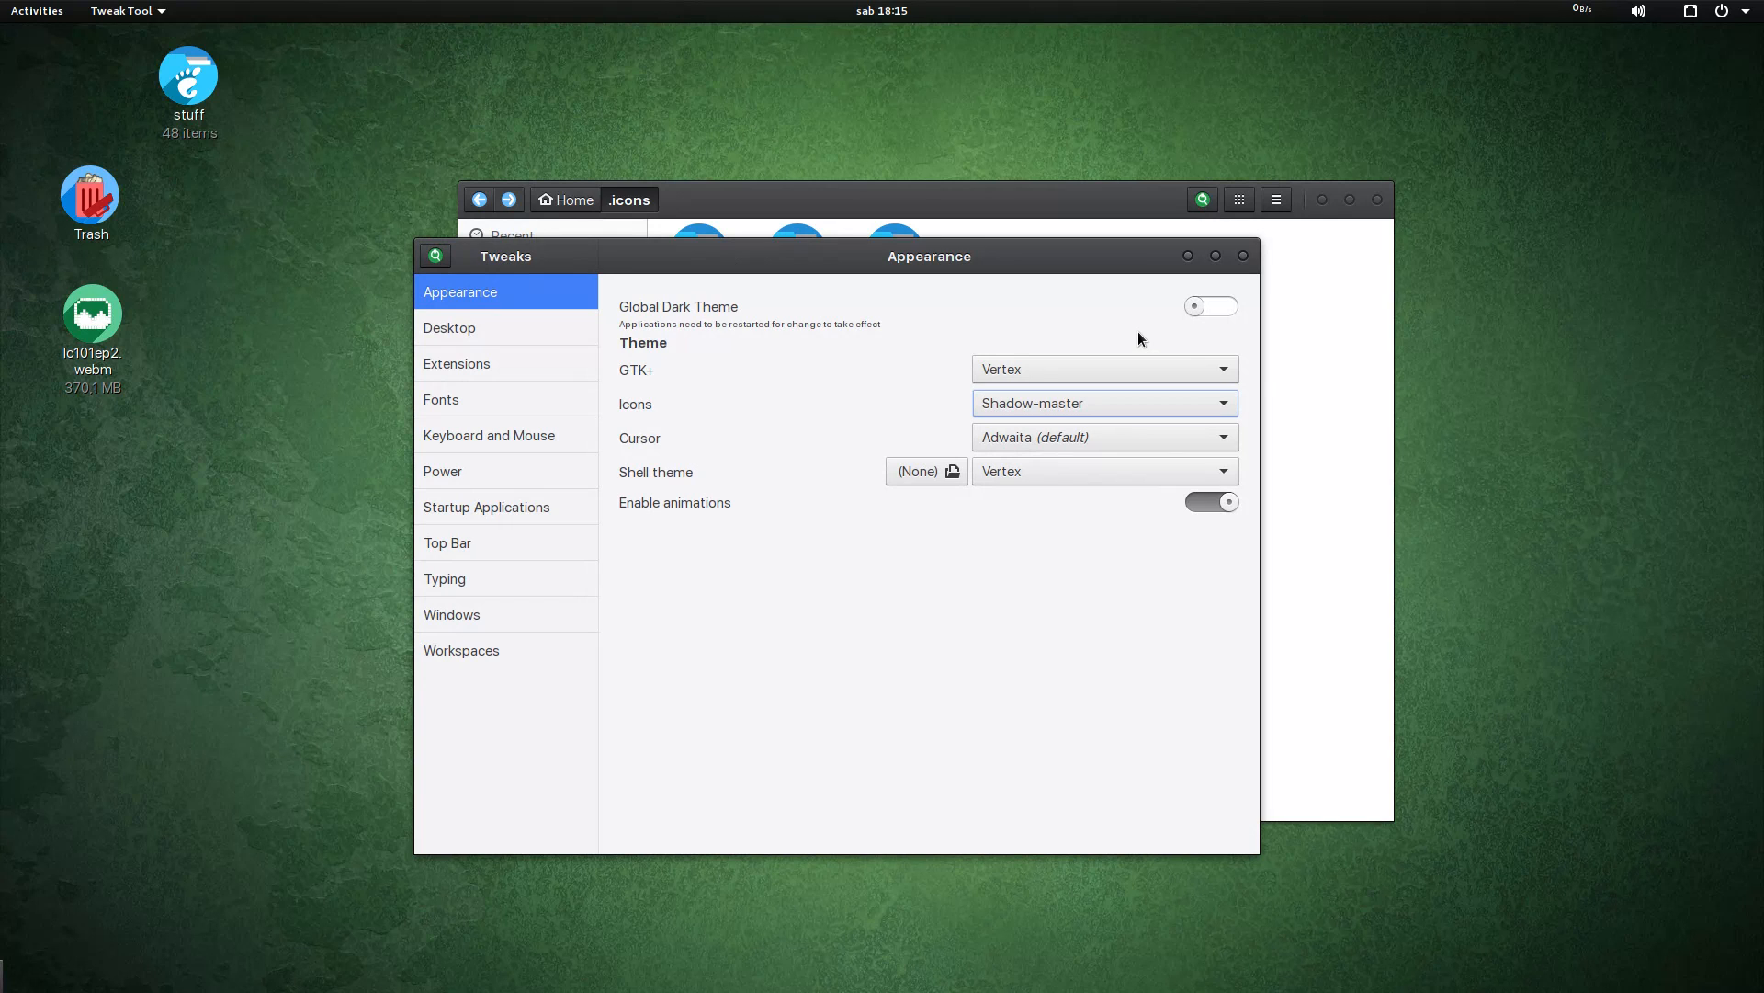
left_click_drag(649, 257, 656, 199)
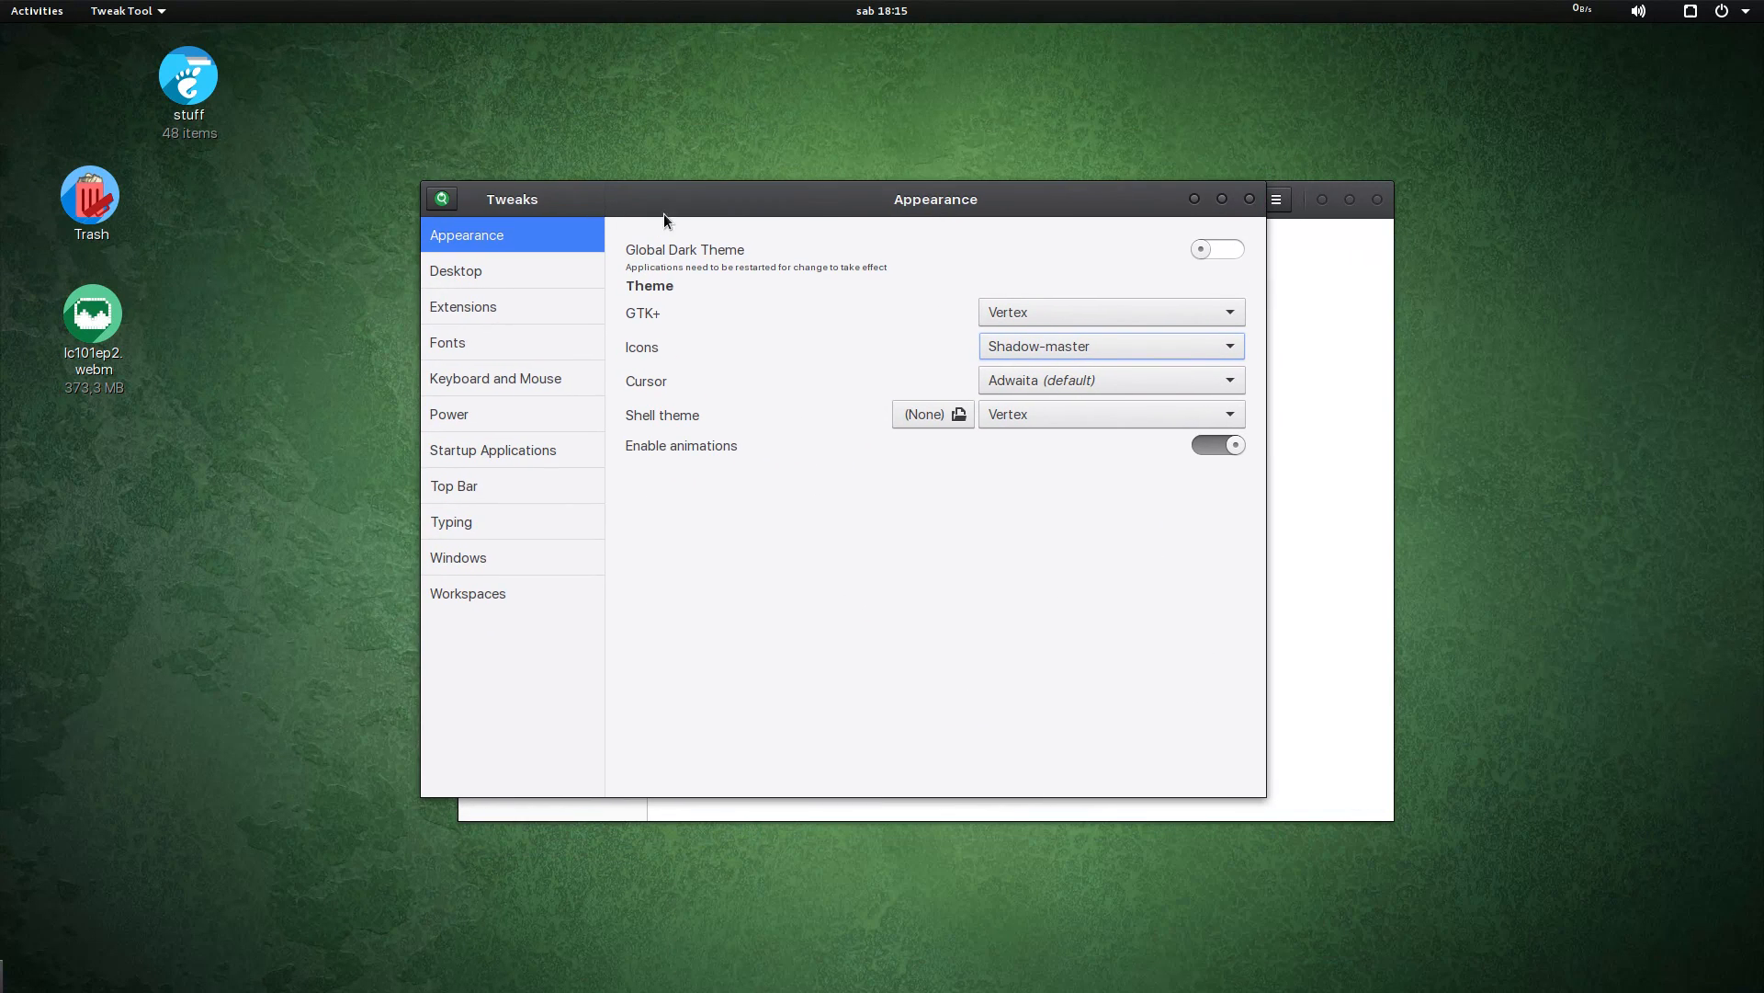
Step: Switch the icon theme to Breeze
left_click(1069, 345)
scroll(1070, 149, "up", 4)
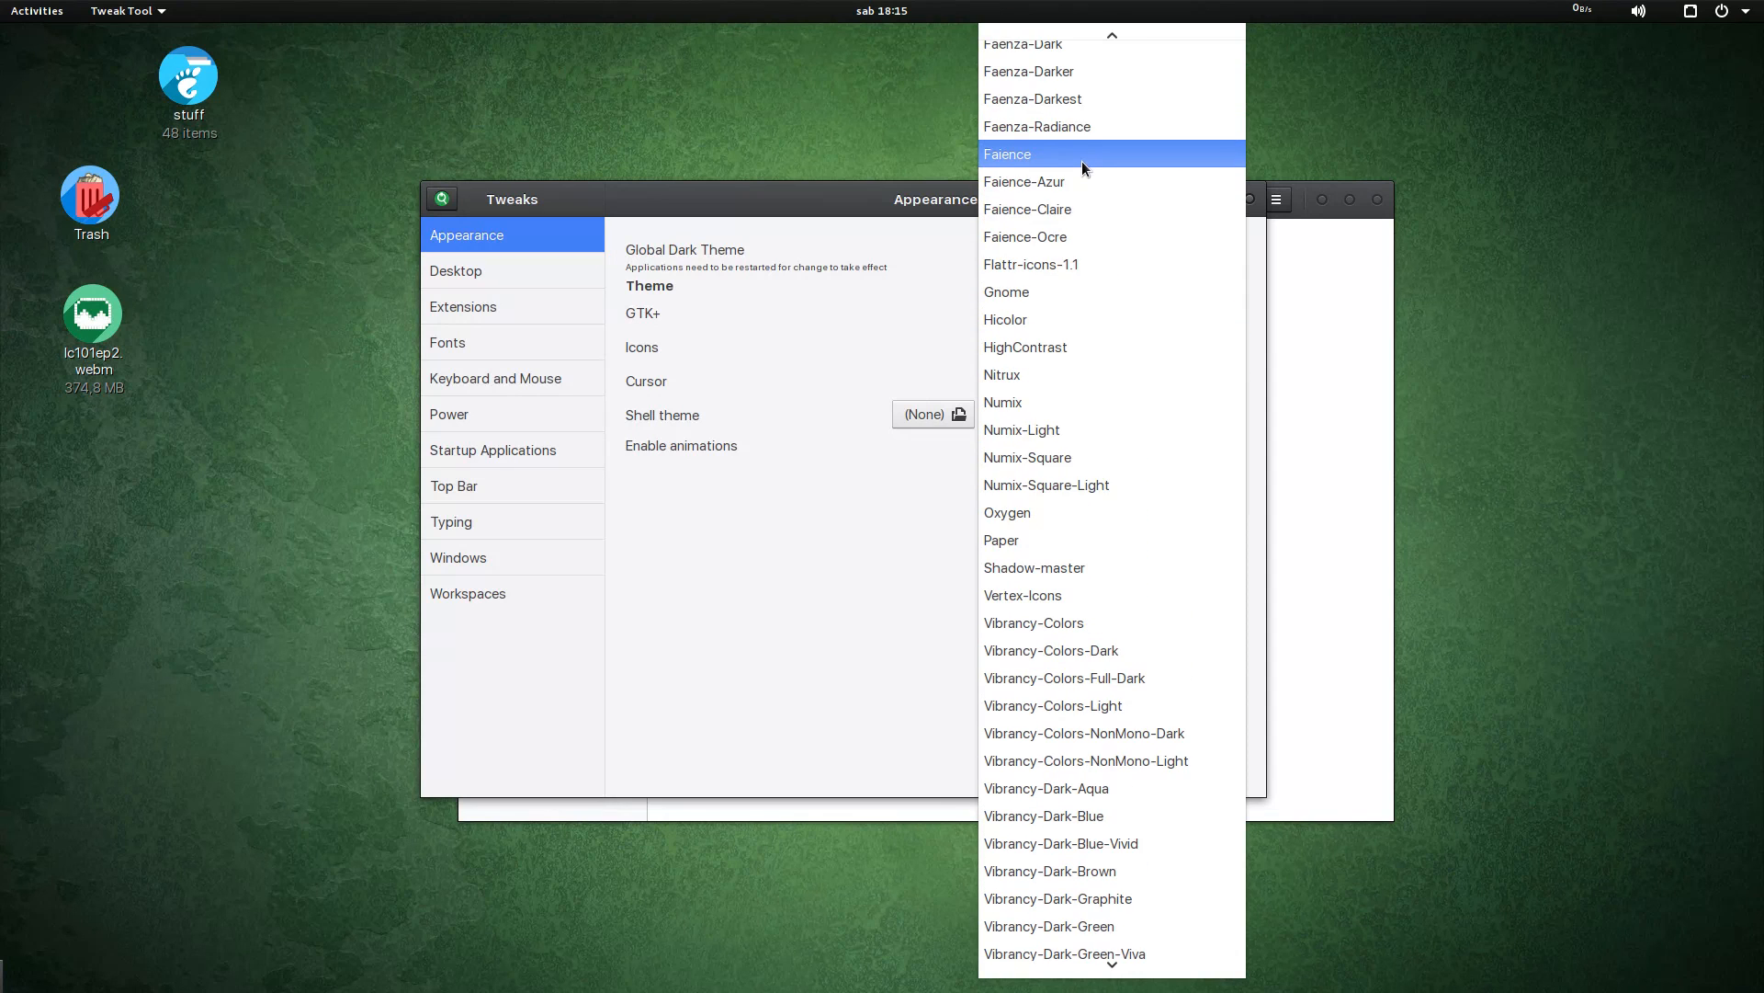
scroll(1083, 162, "up", 3)
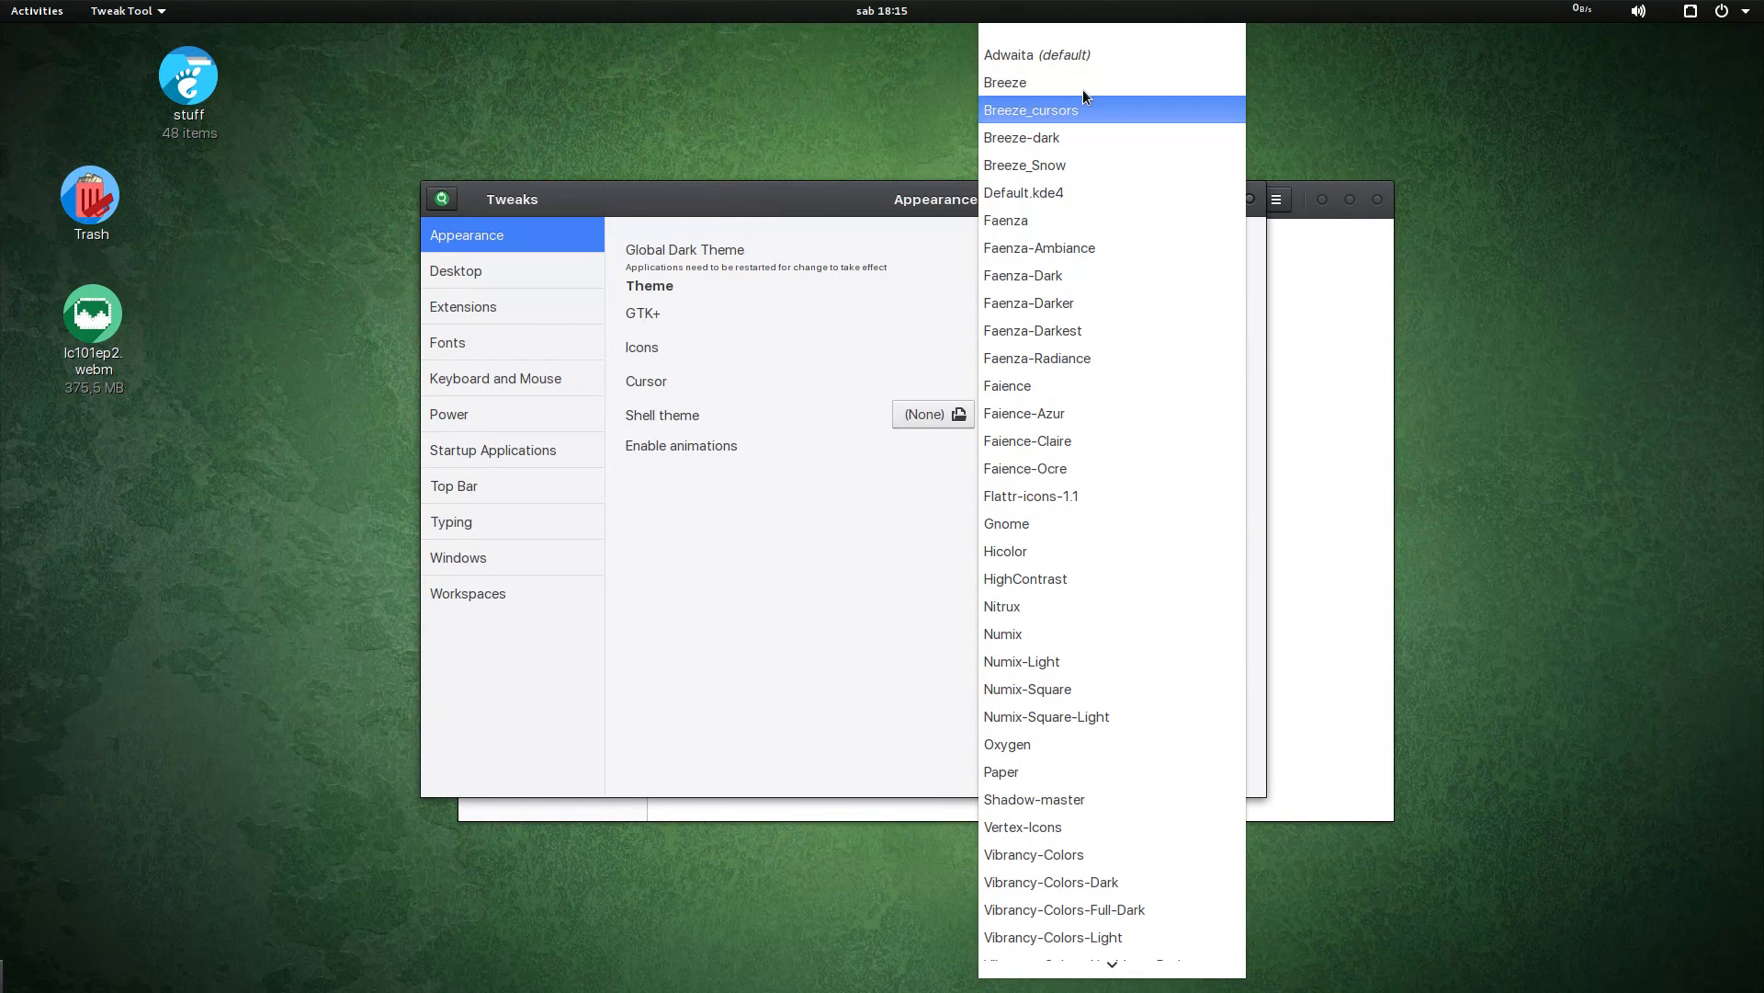
left_click(1083, 90)
Step: Examine the Breeze icons on the desktop, in the dock and in the .icons window behind Tweaks
left_click_drag(681, 203, 743, 240)
mouse_move(958, 988)
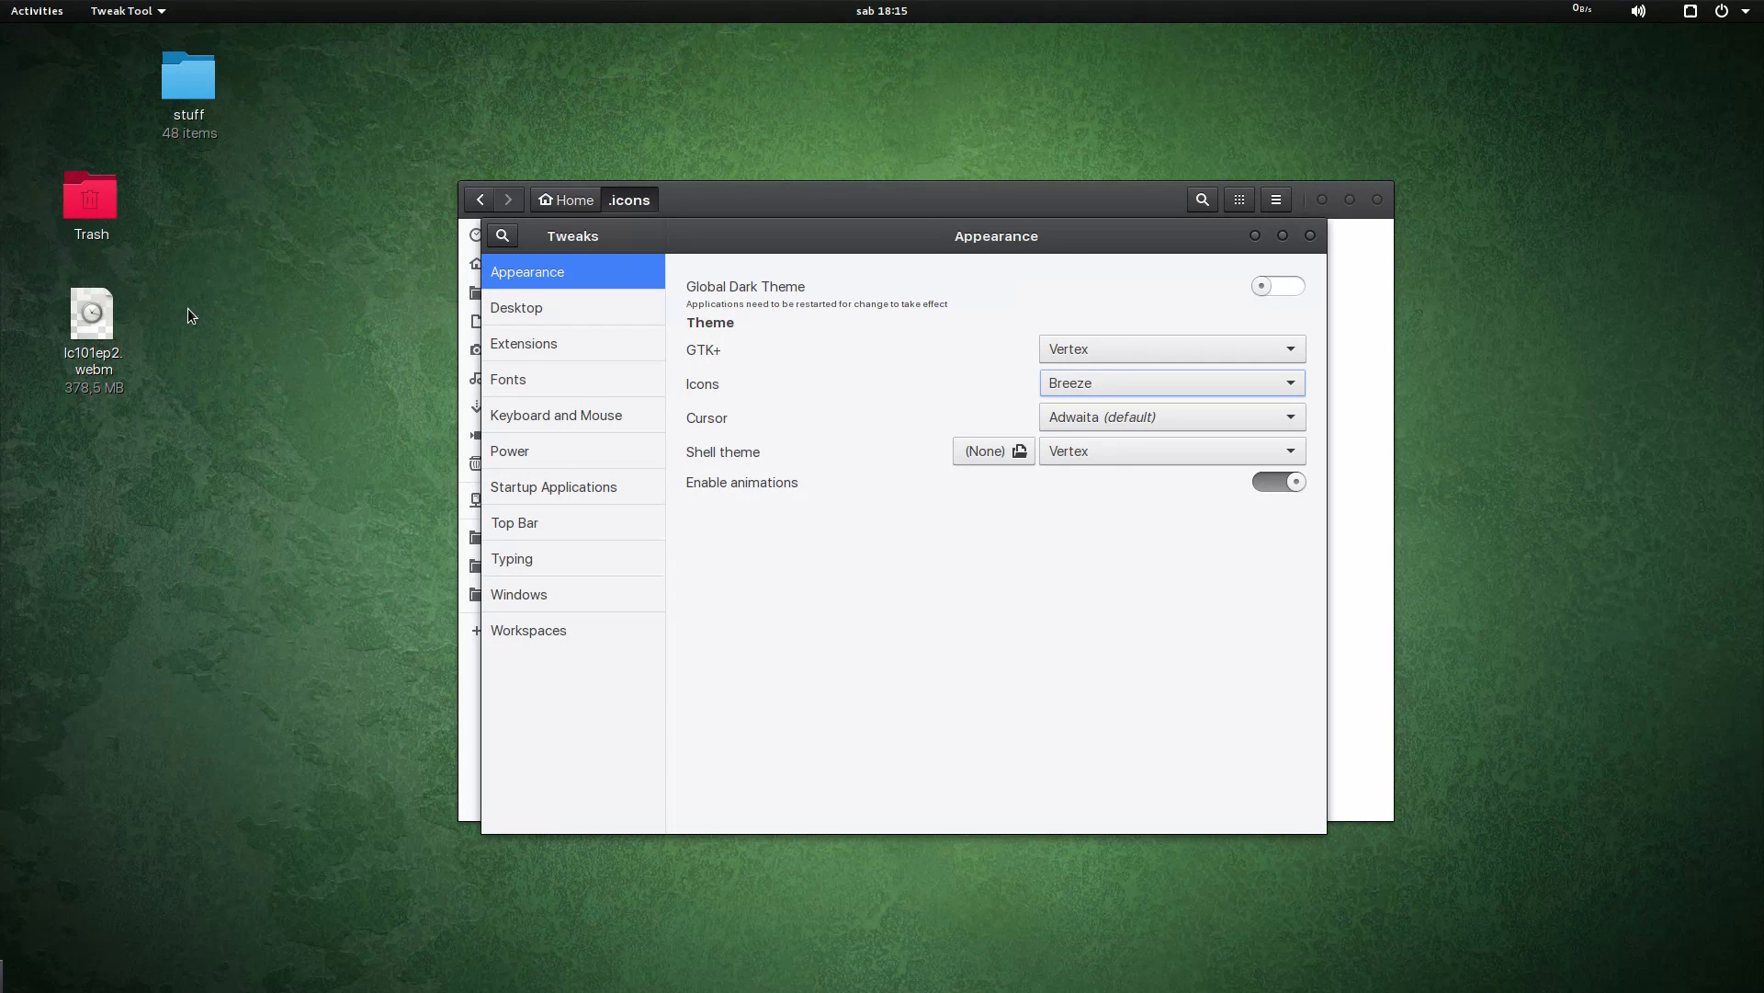
left_click_drag(682, 245, 640, 272)
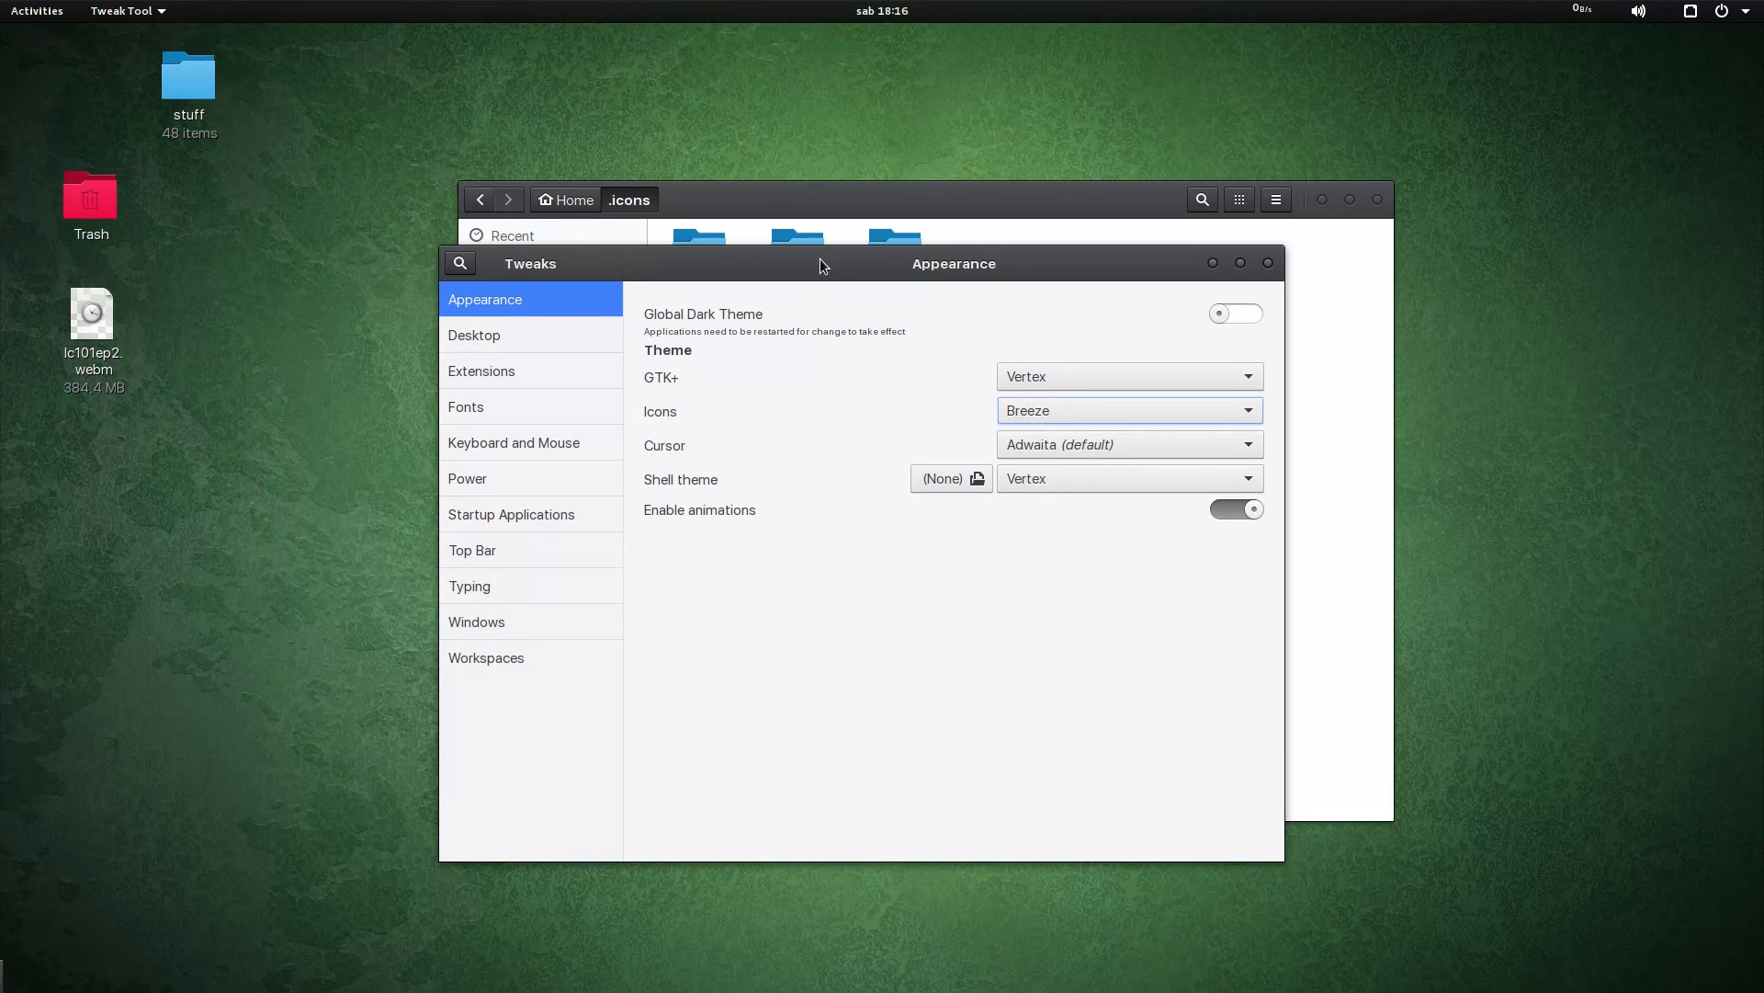
left_click_drag(821, 261, 992, 192)
left_click_drag(859, 190, 673, 193)
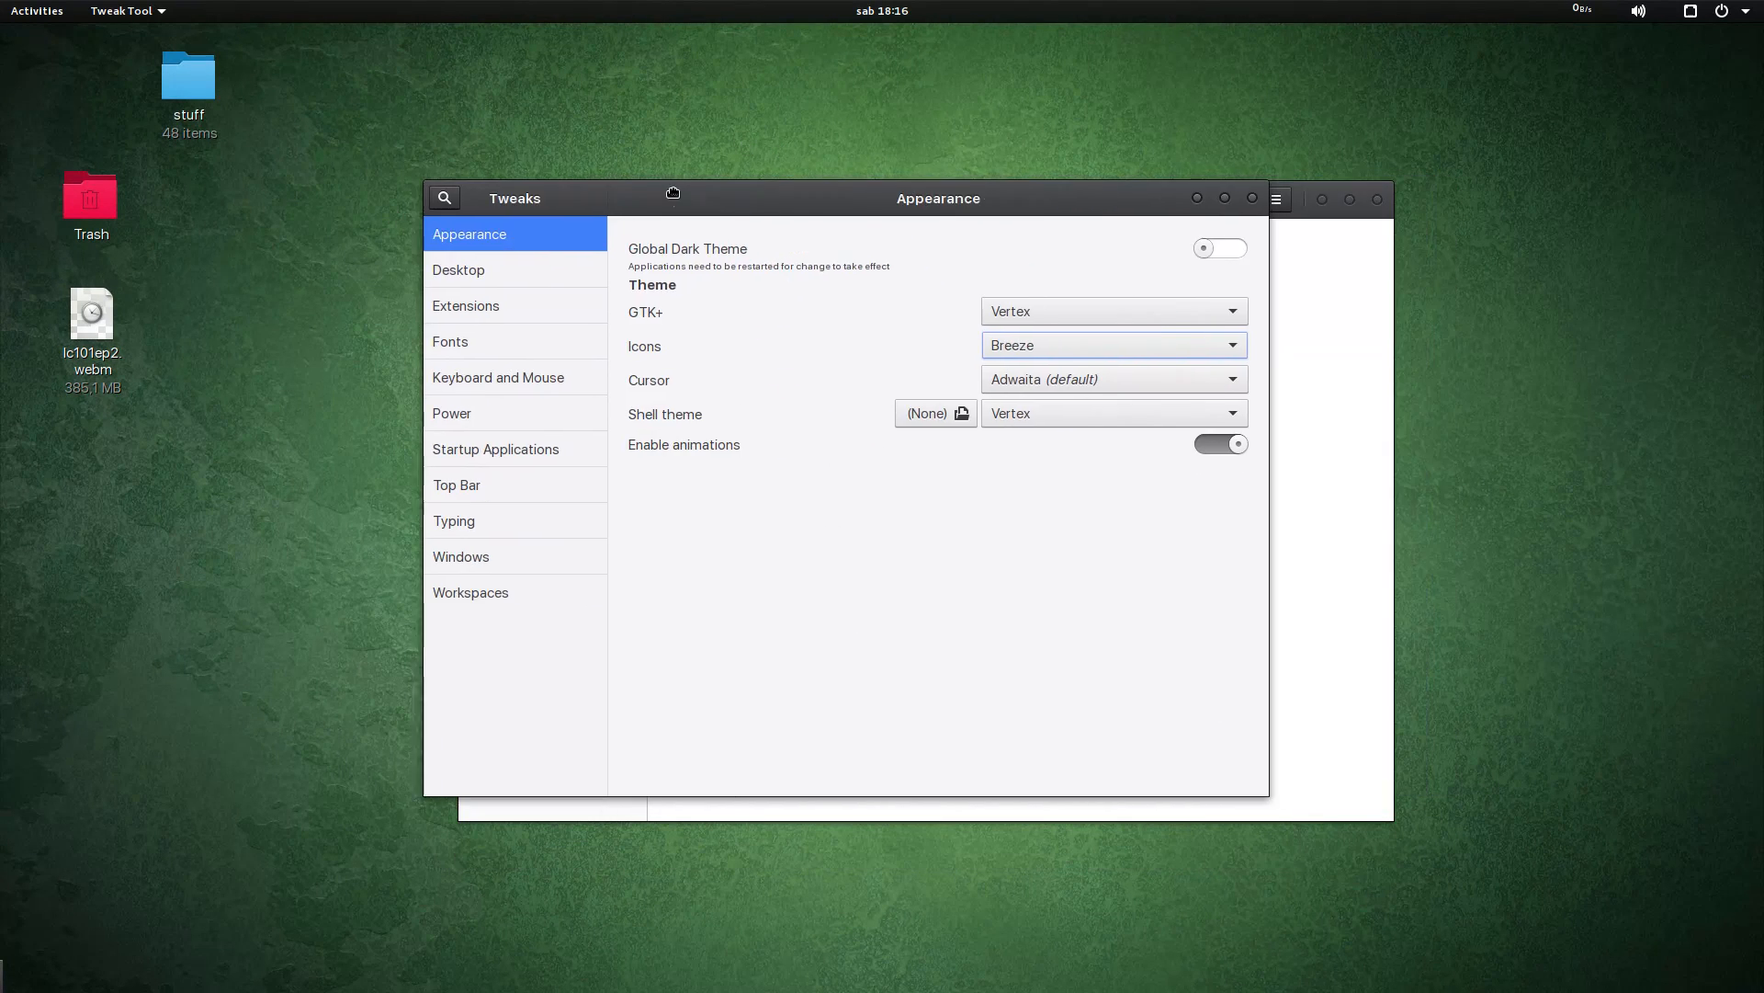
Step: Open the Fonts settings and search the window titles font picker for Robot, leaving the font unchosen
left_click(508, 343)
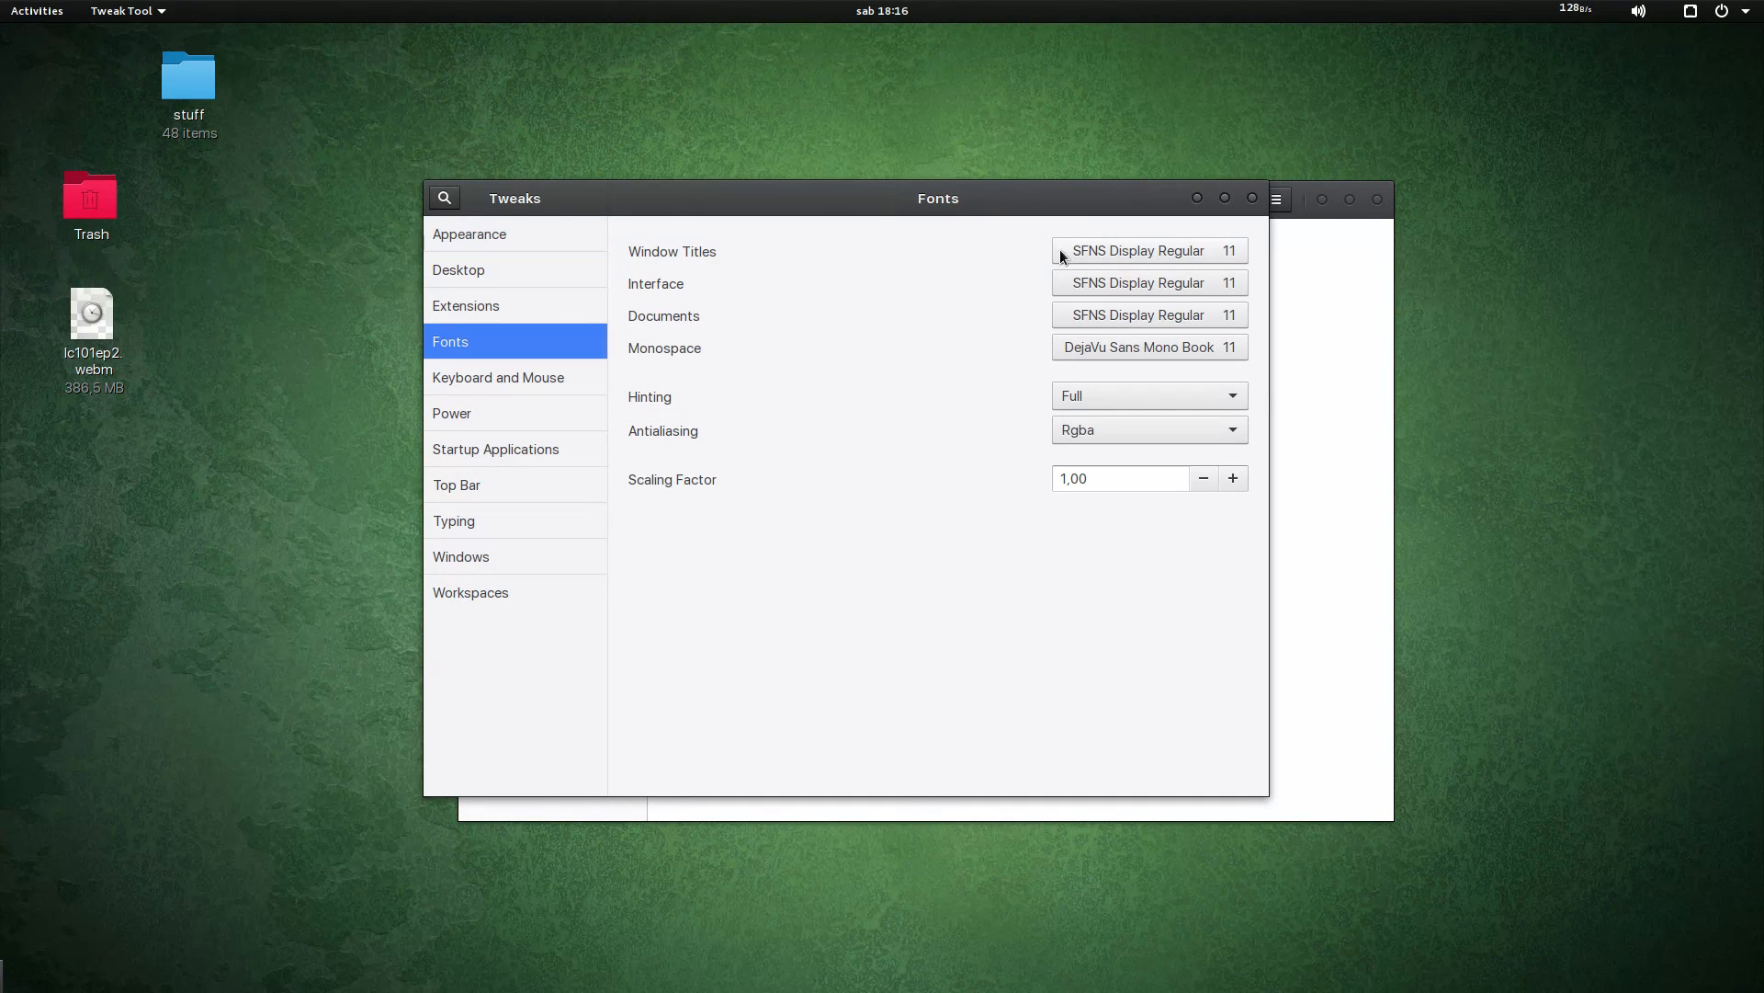
left_click_drag(648, 197, 600, 227)
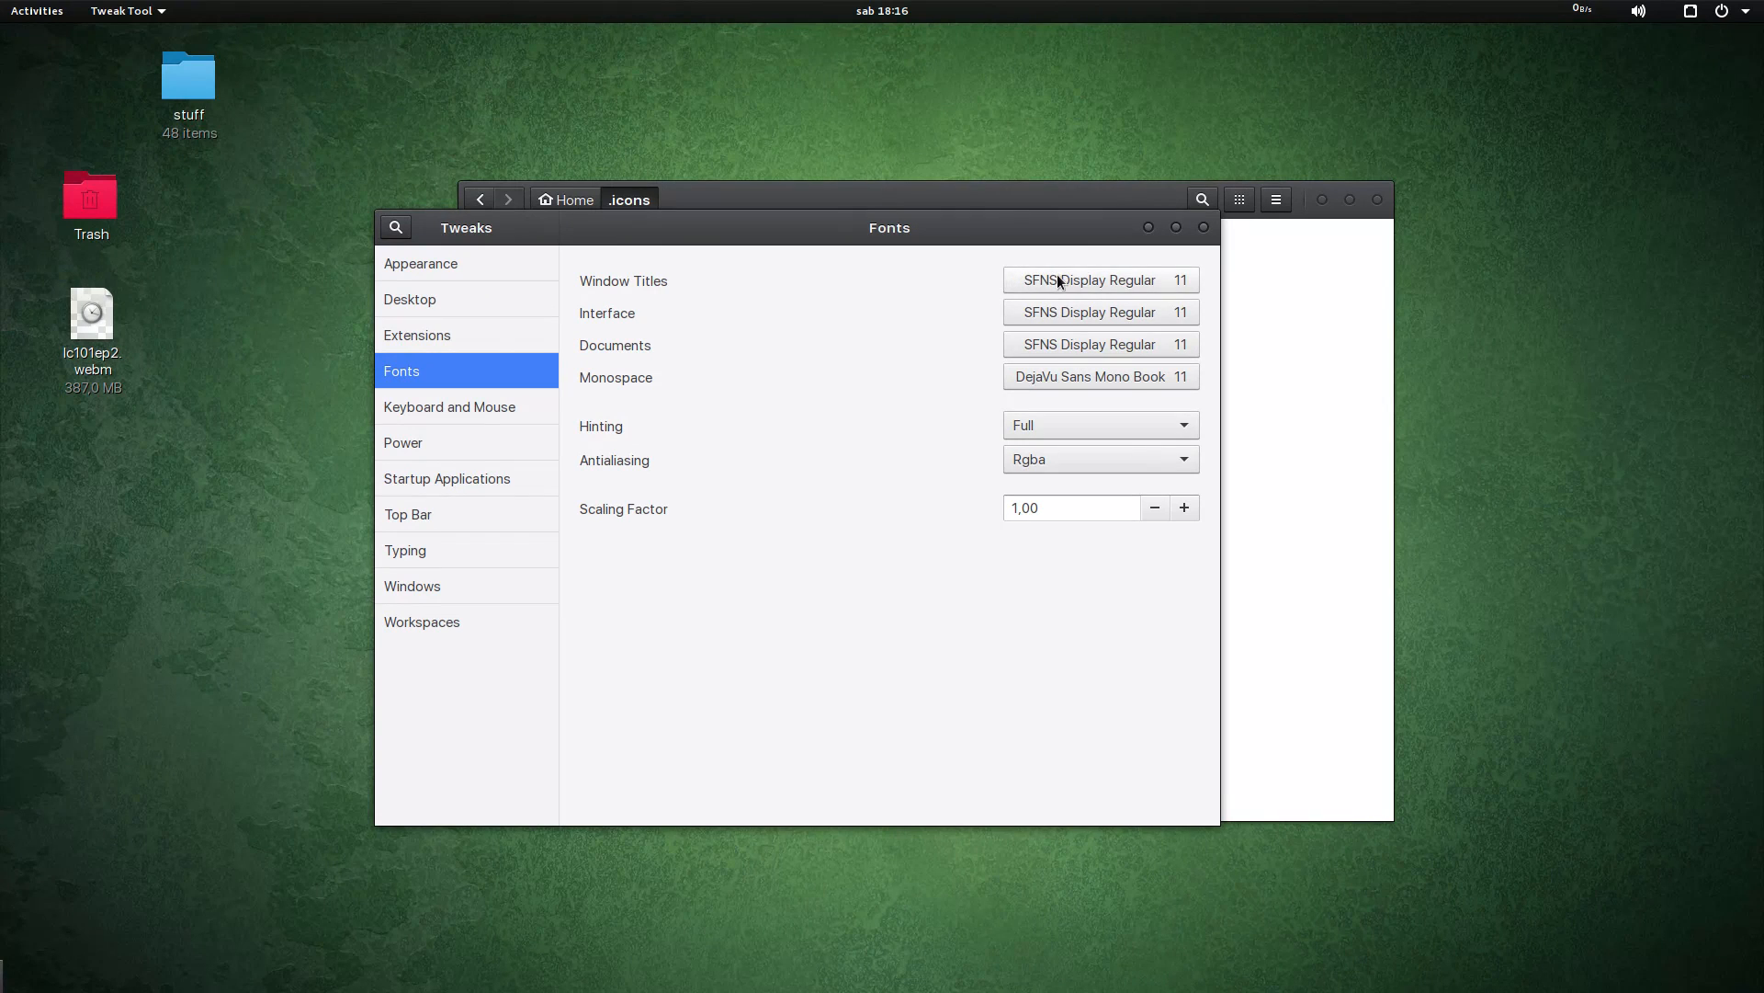
left_click(1059, 280)
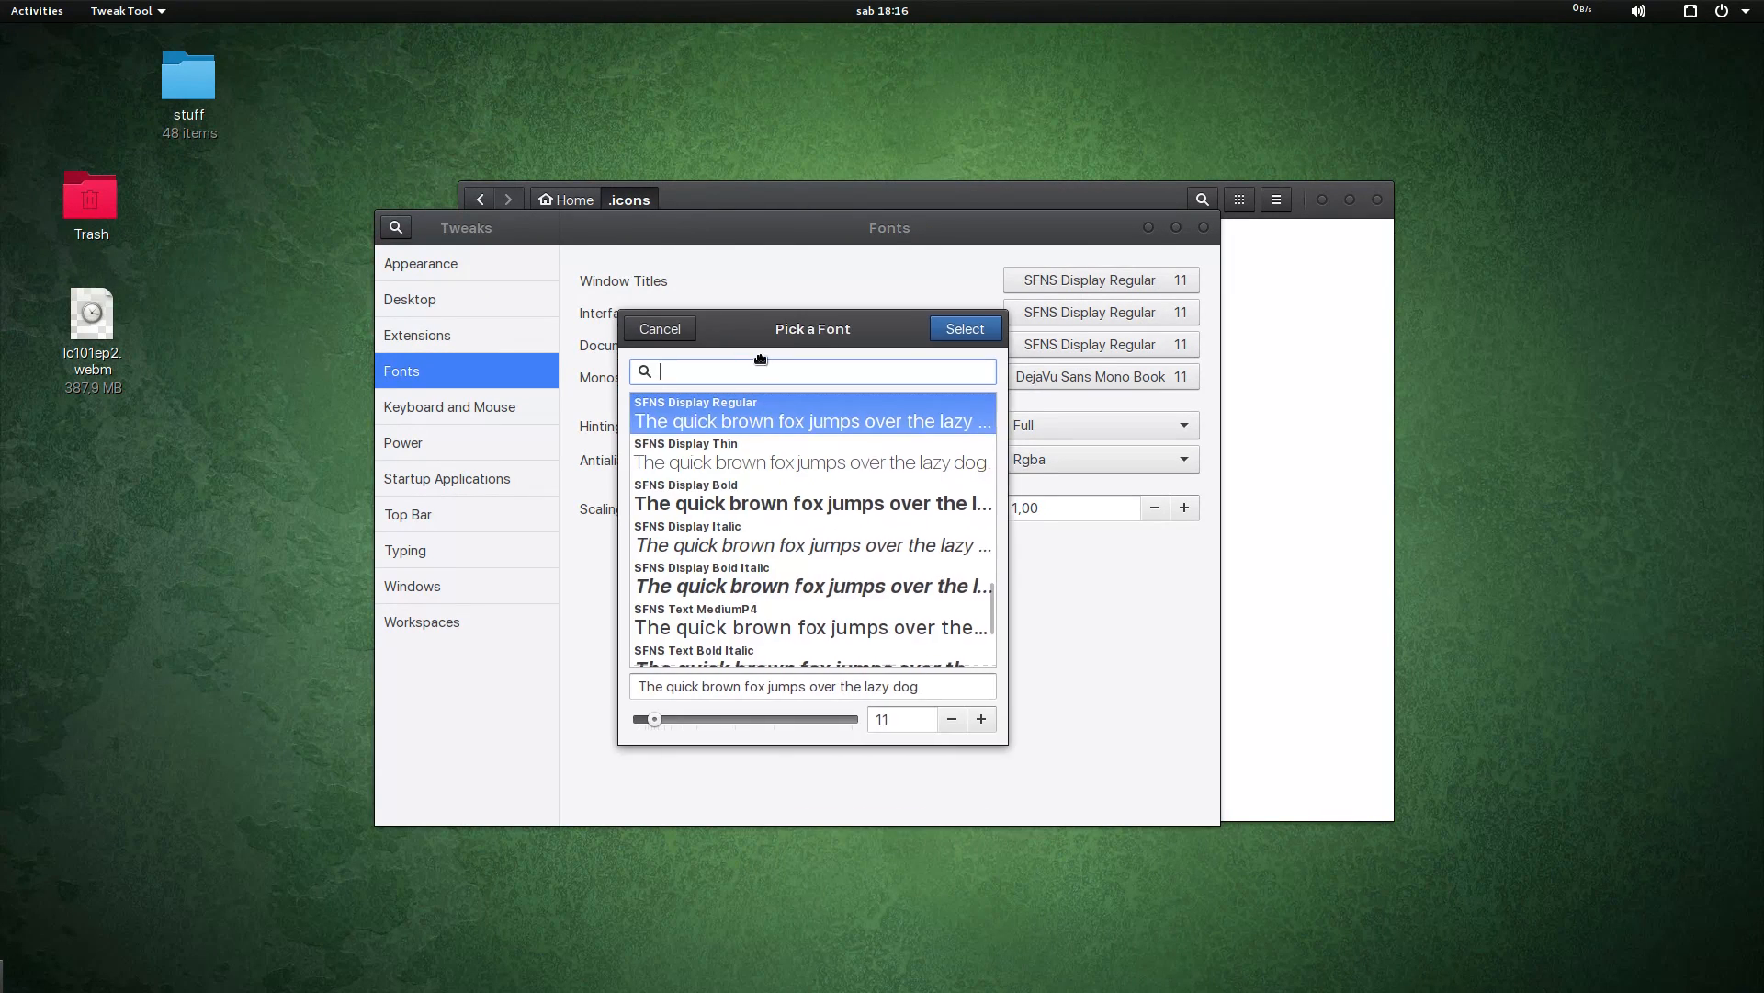
left_click_drag(760, 359, 773, 405)
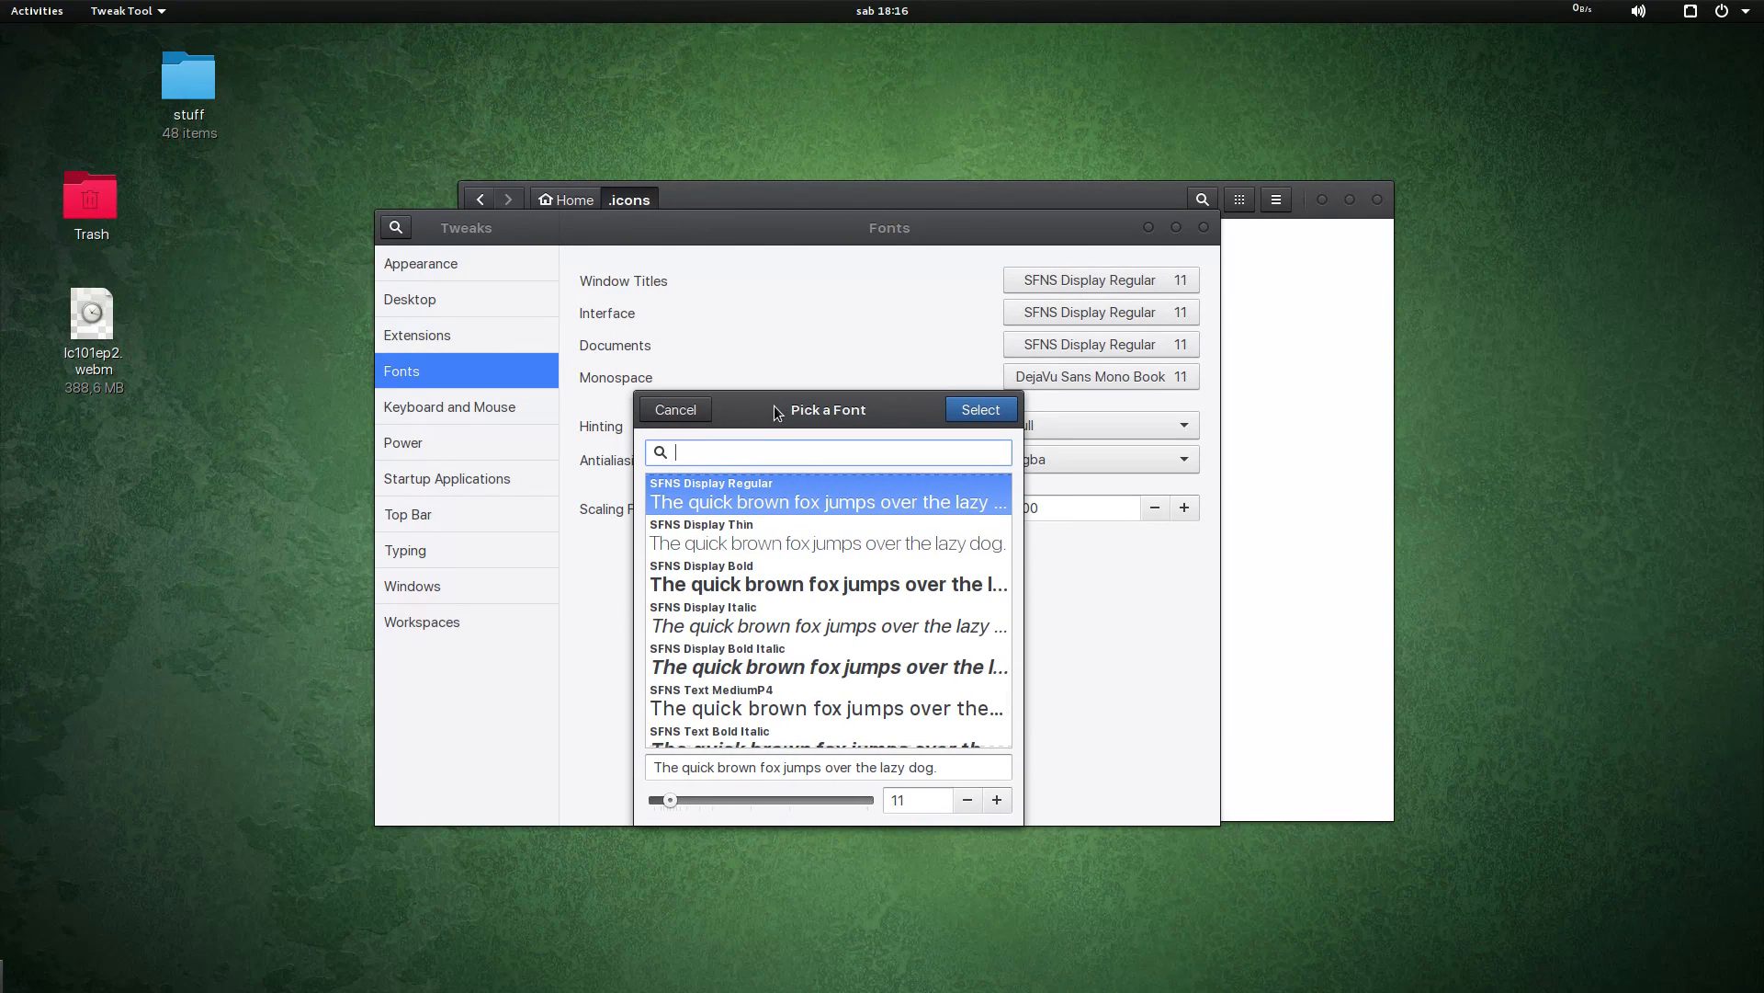
type("Robot")
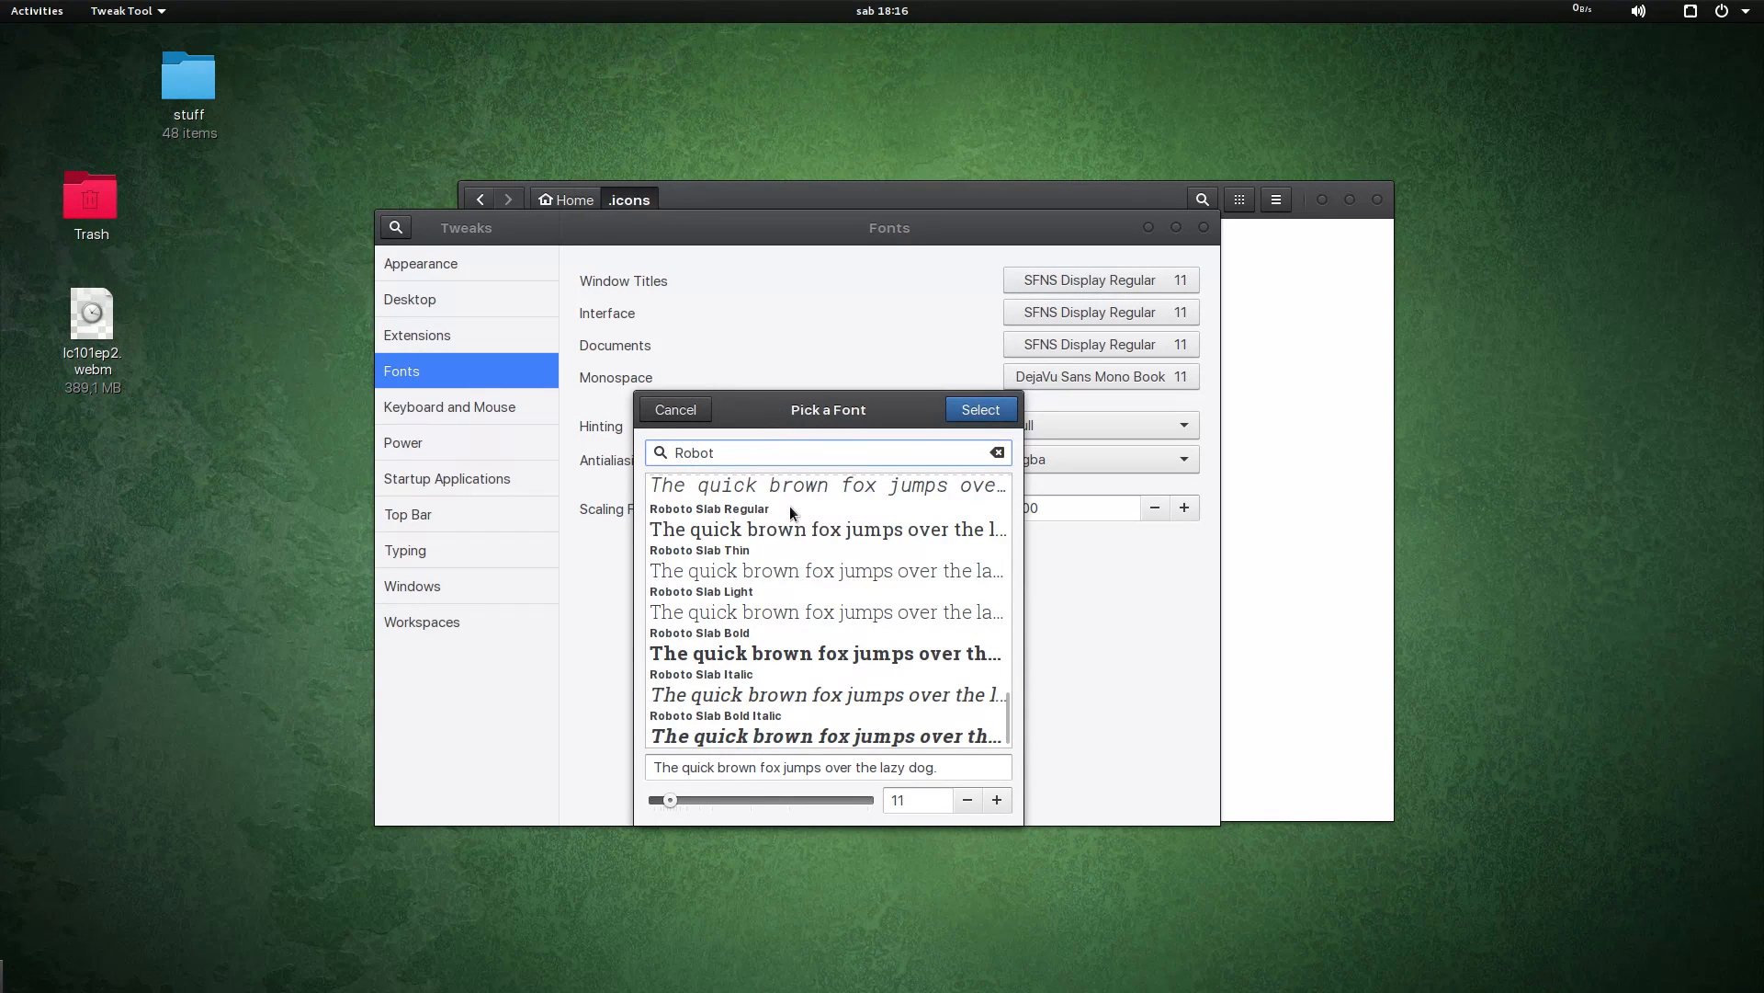
scroll(800, 519, "up", 10)
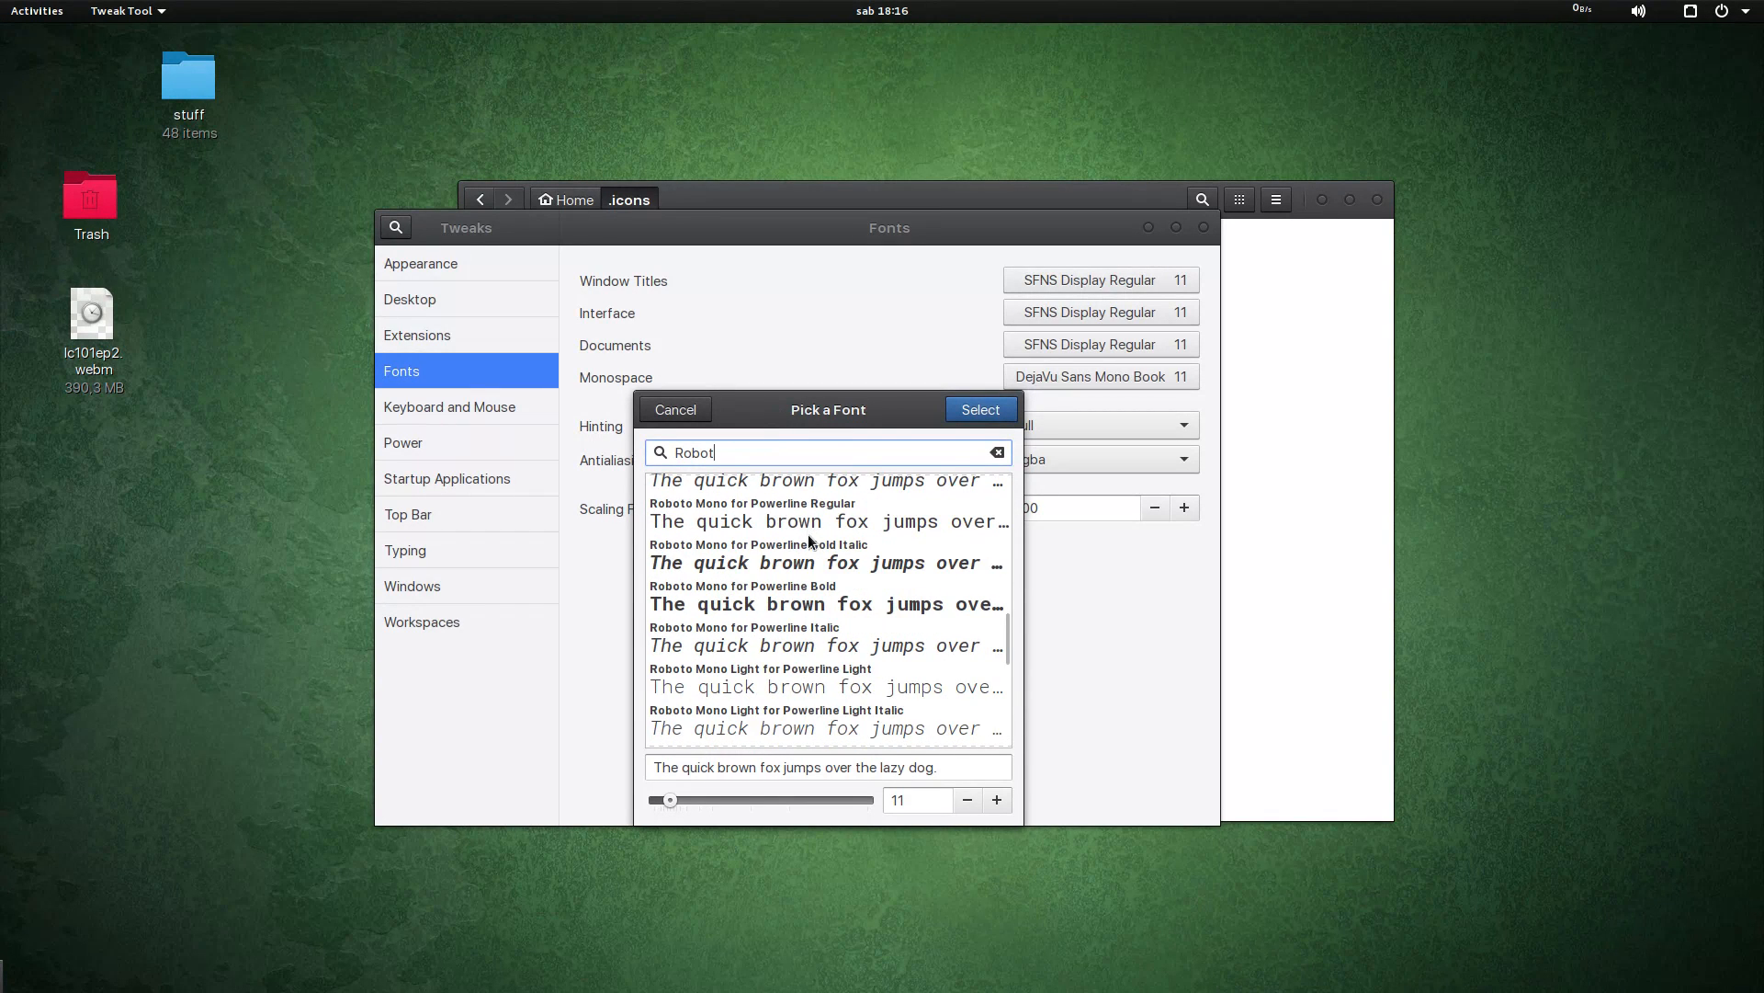
scroll(808, 533, "up", 3)
left_click(665, 405)
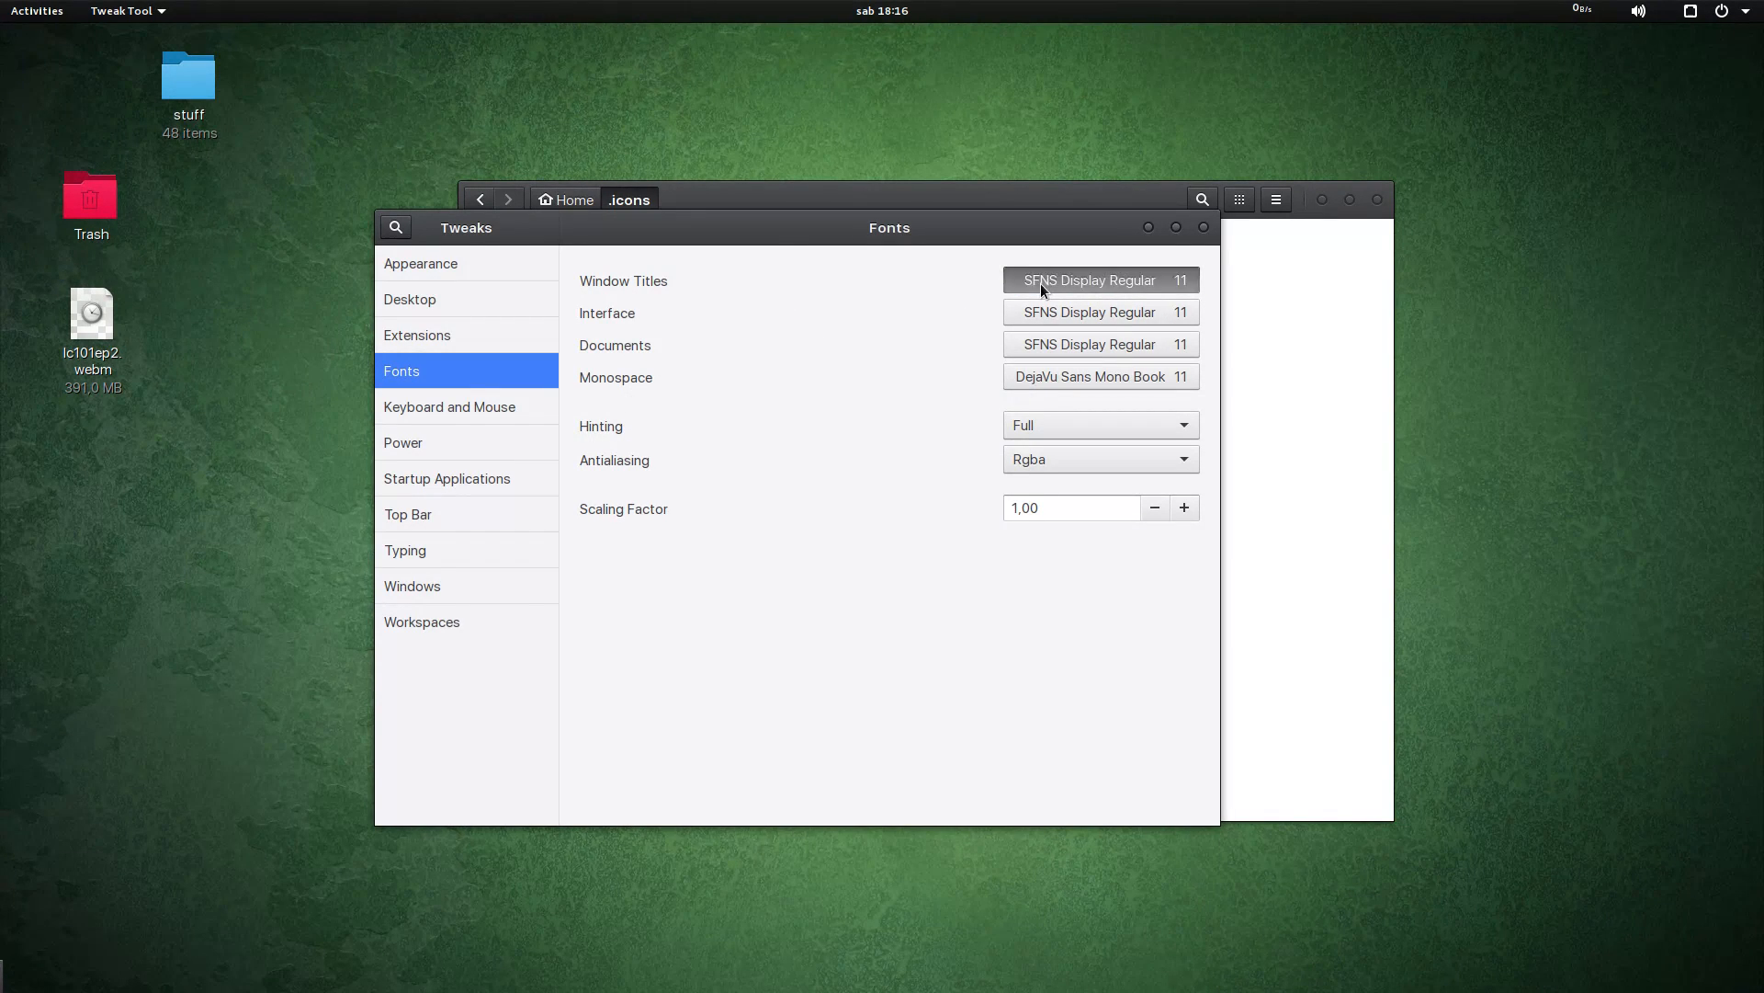
Step: Narrow the window titles font search to Roboto reg and set the font to Roboto Regular
left_click(1046, 284)
scroll(802, 683, "up", 3)
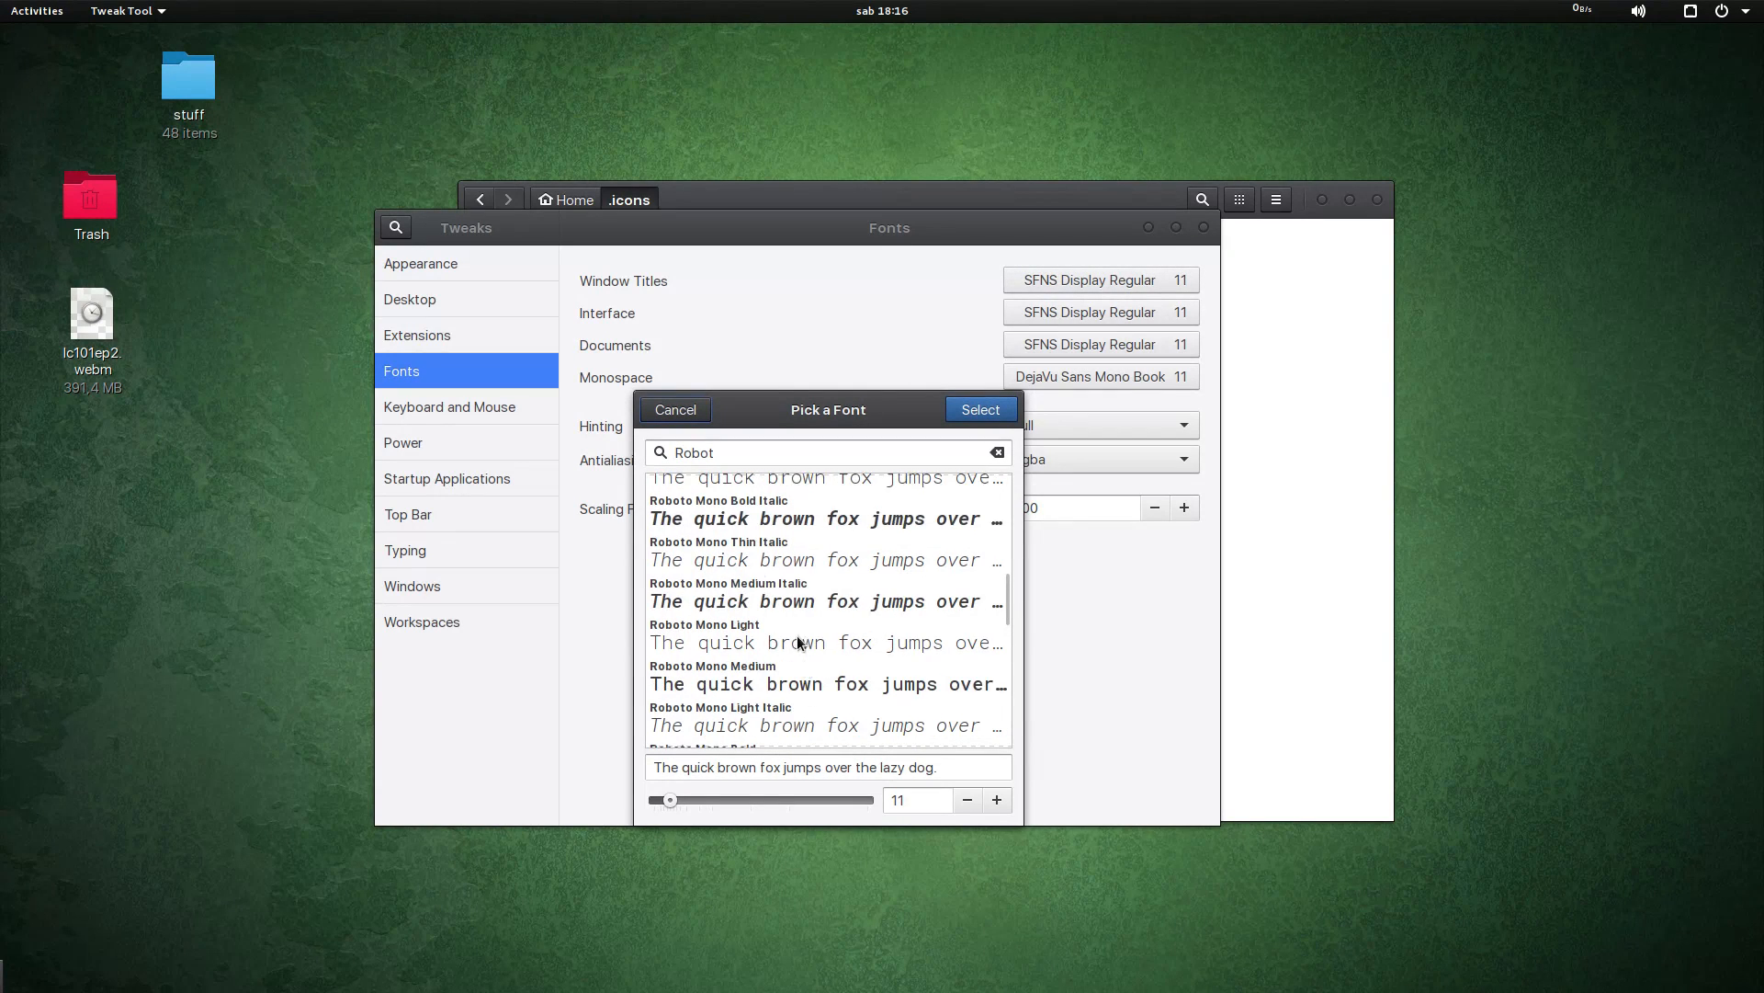
left_click(755, 454)
type("o reg")
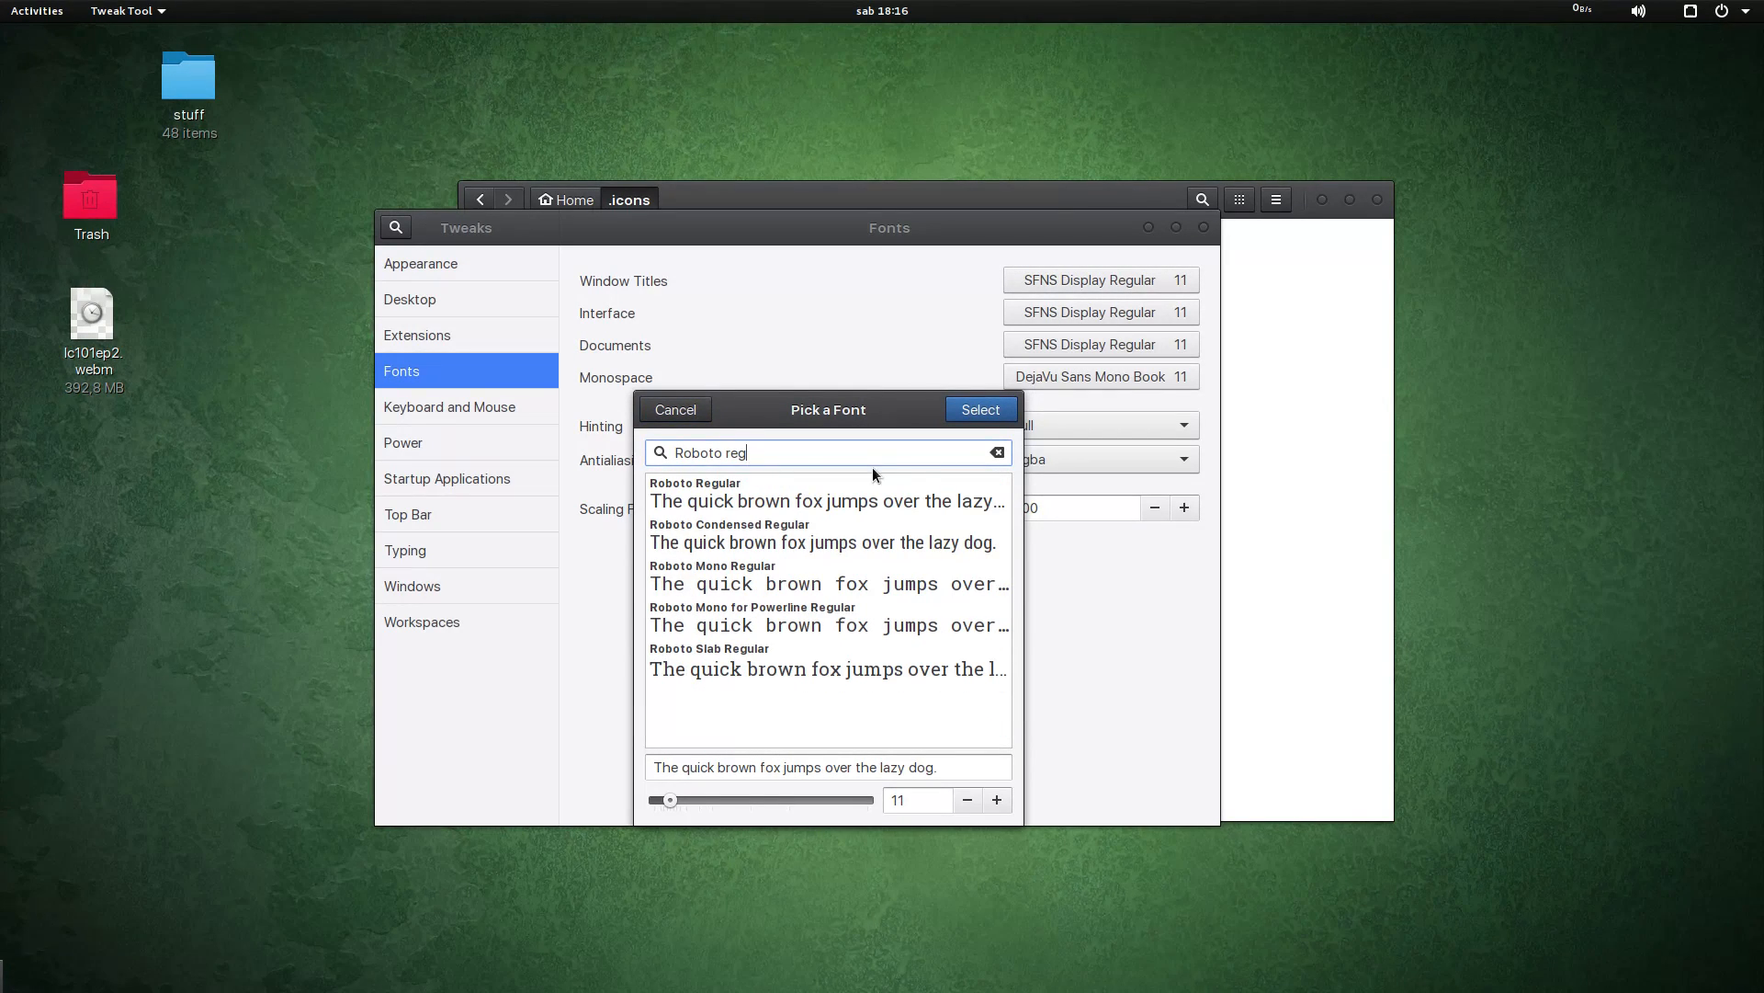
left_click(917, 493)
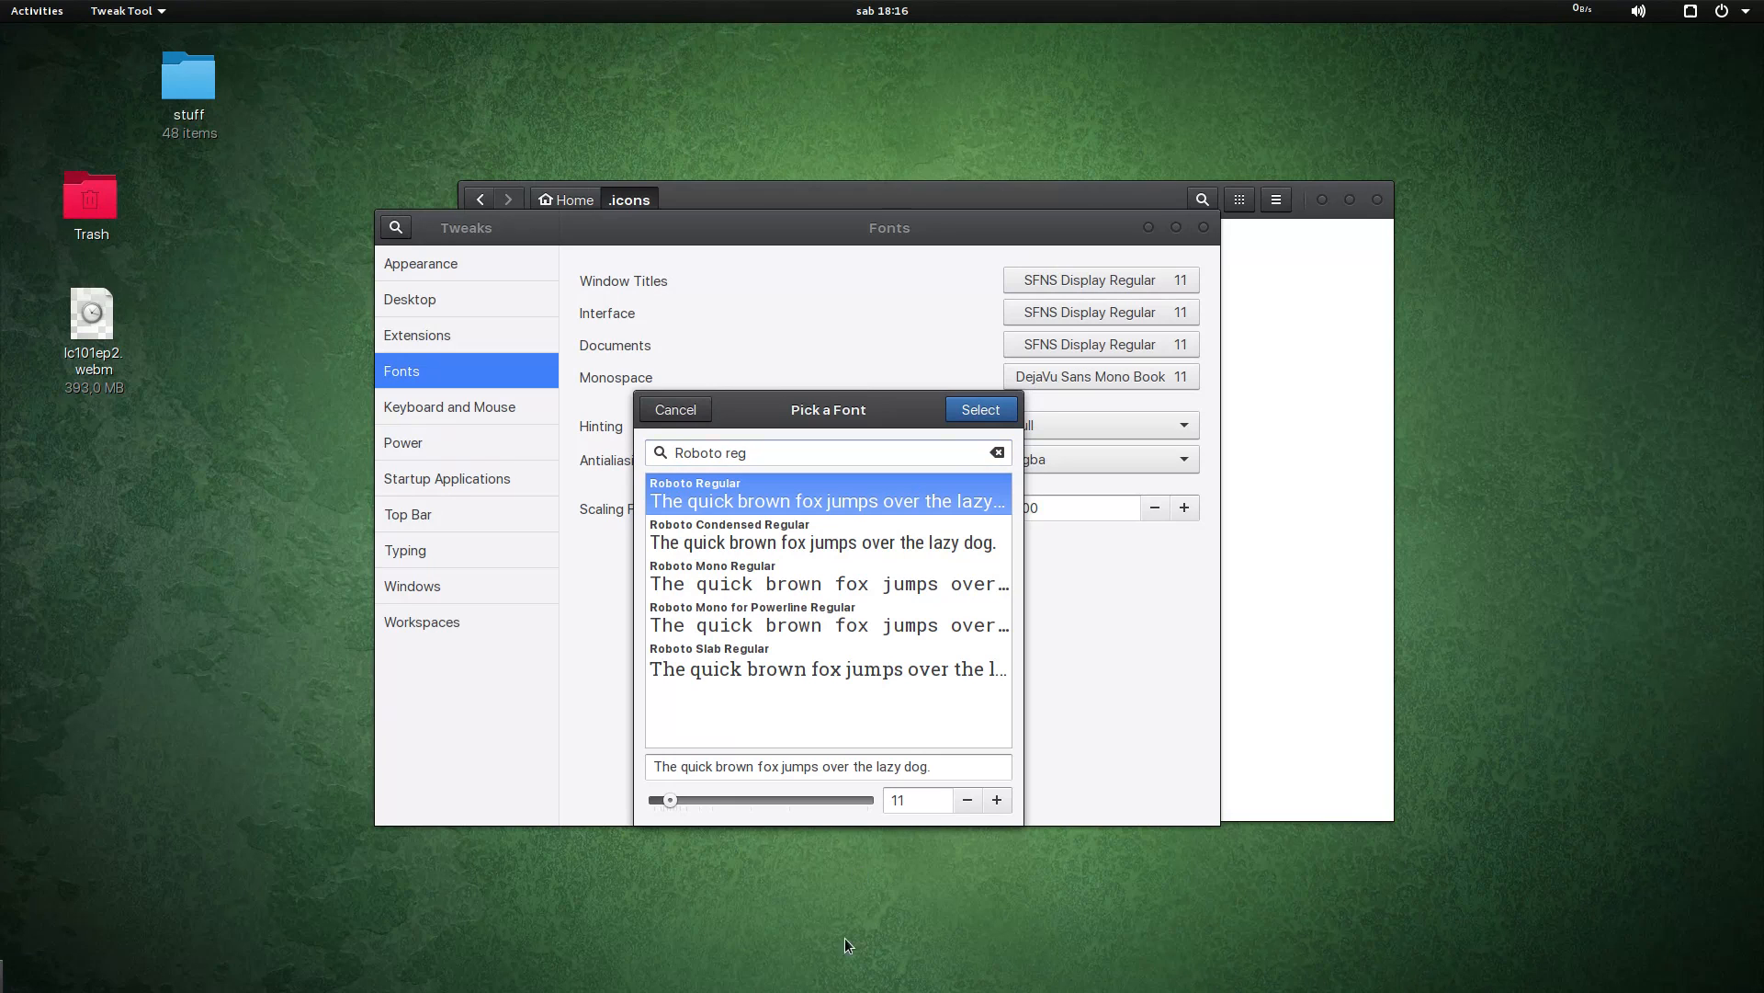
left_click(983, 410)
Step: Find Roboto Regular in the font picker and set it as the interface font
left_click(1063, 312)
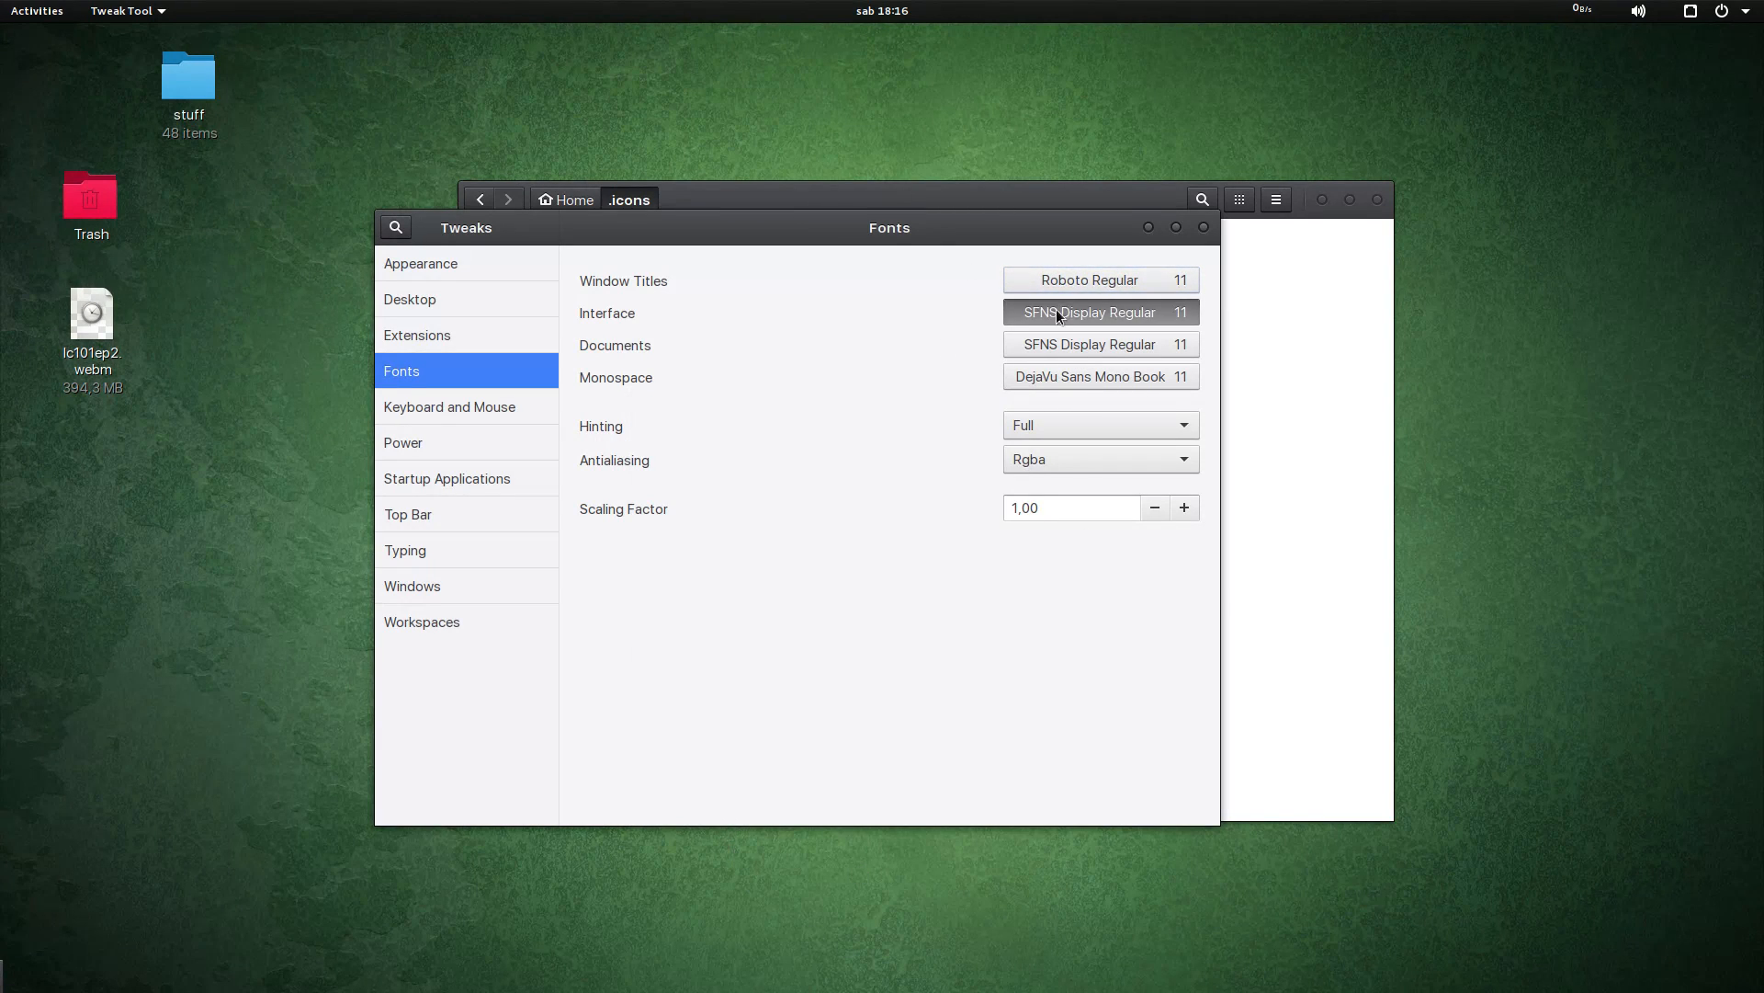
type("Robot")
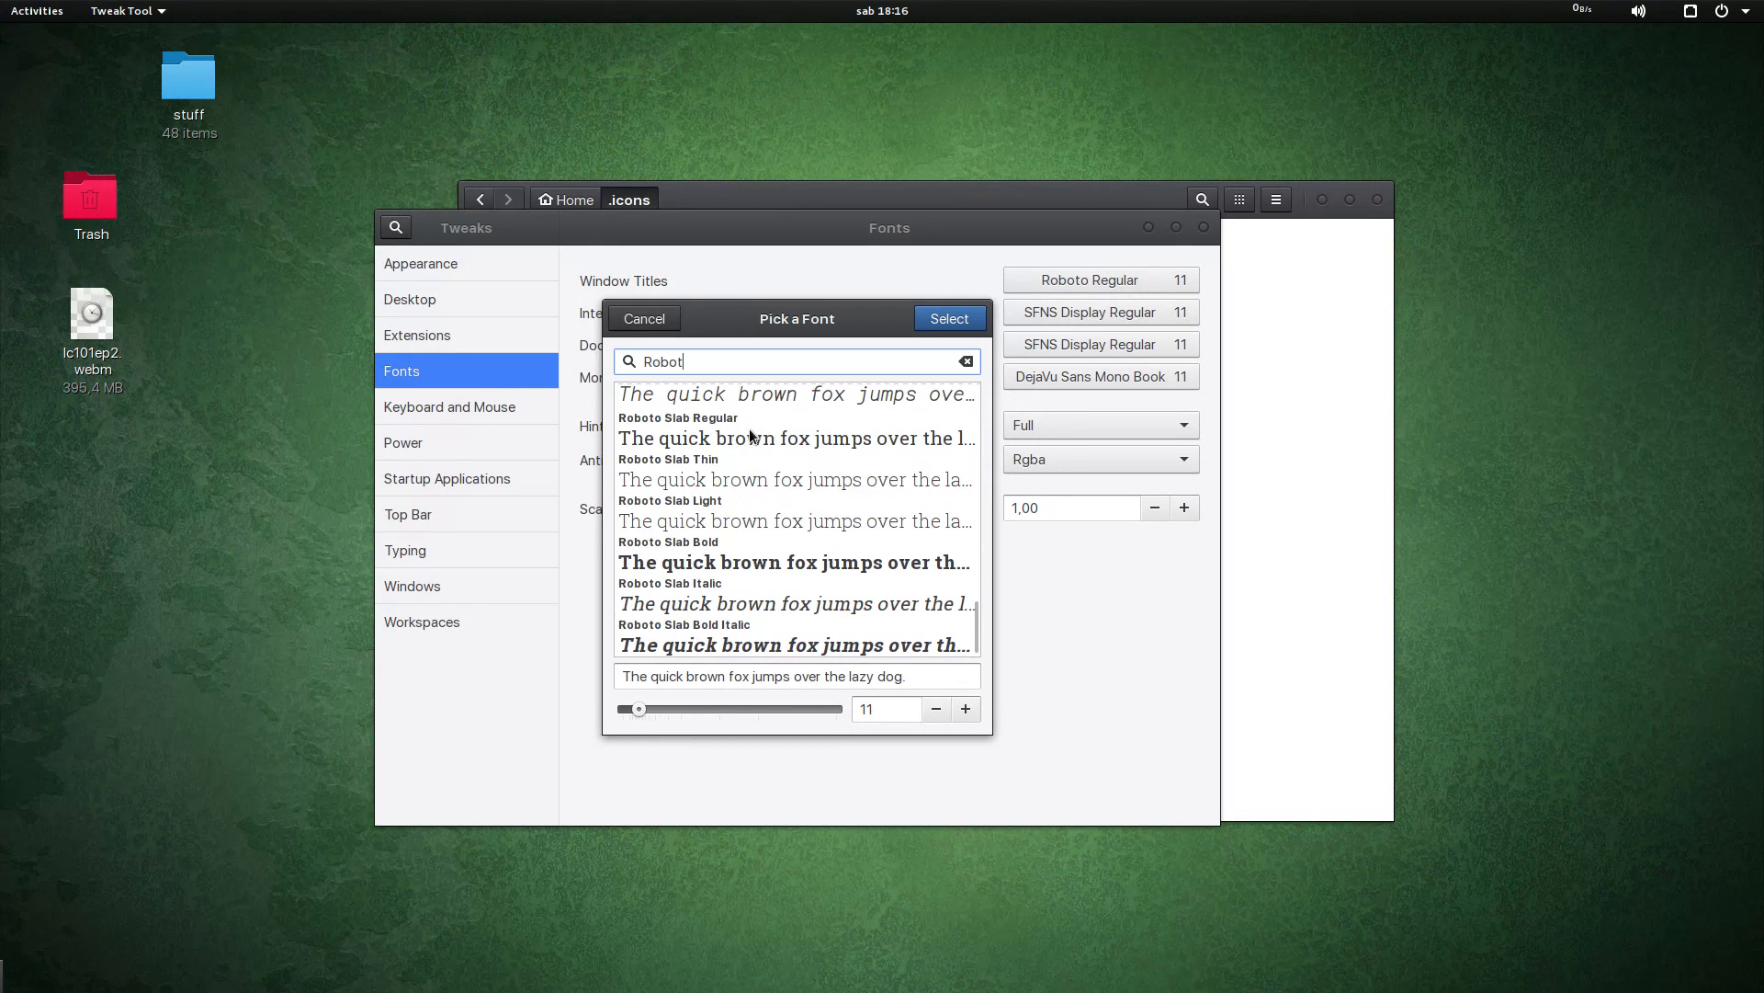
type("o")
scroll(763, 441, "up", 4)
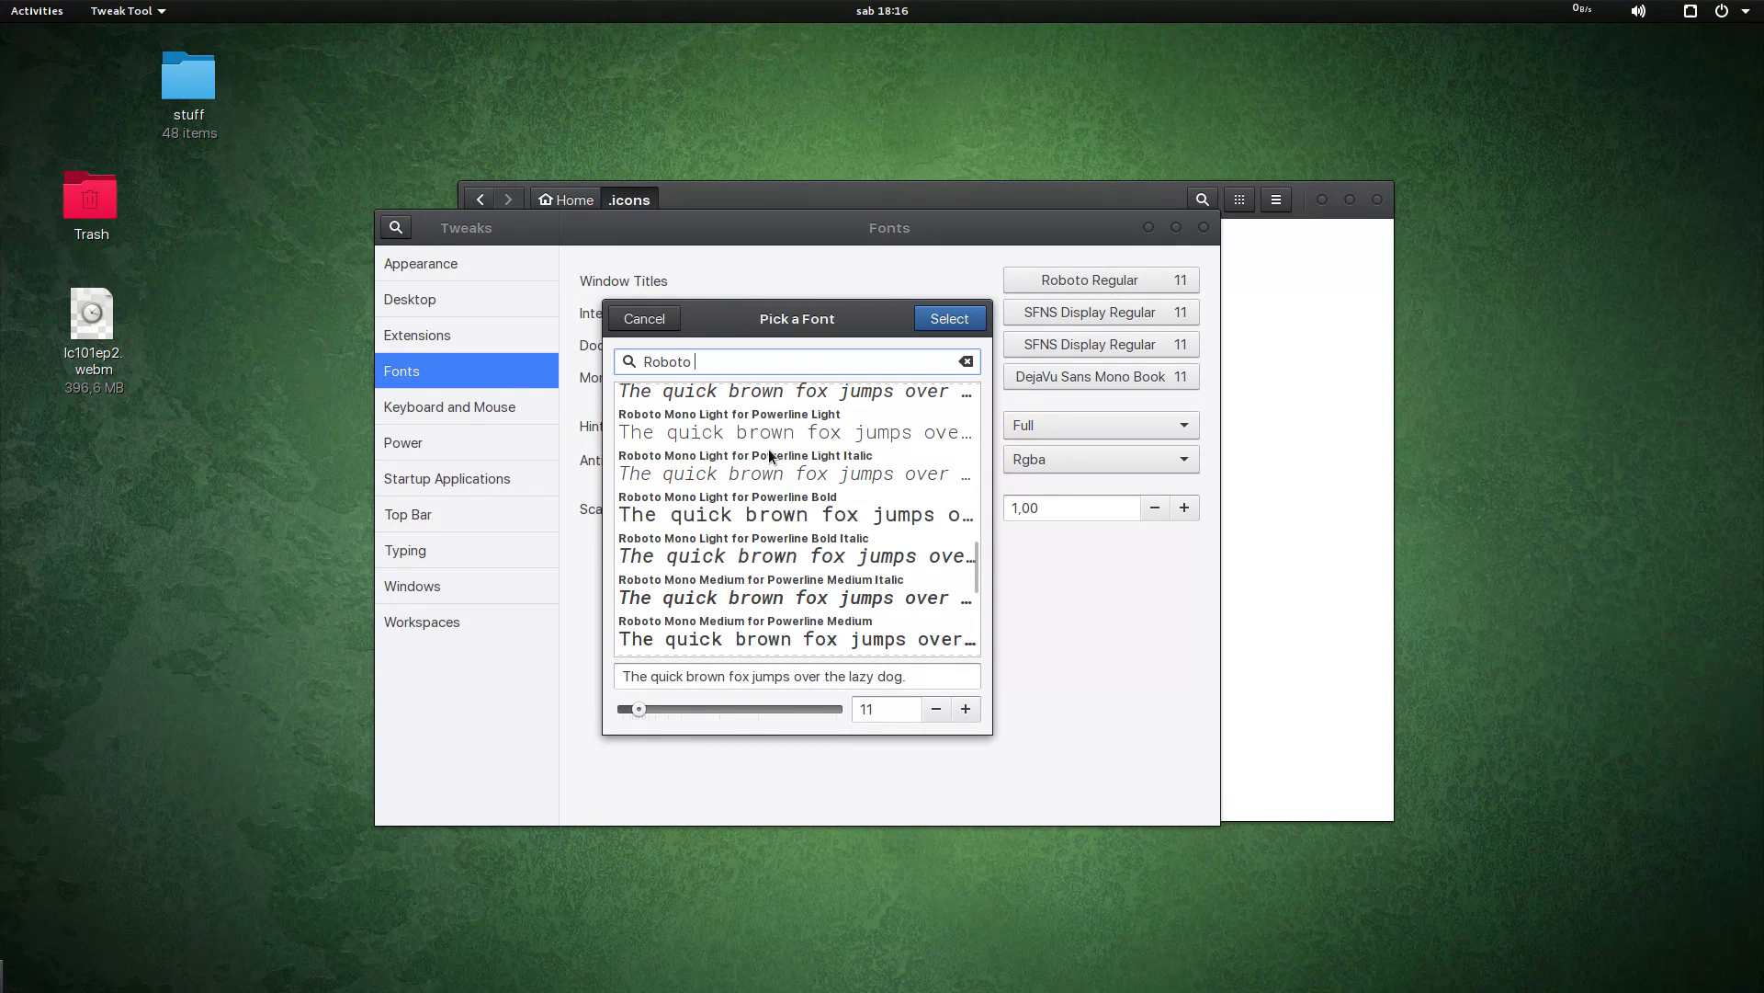
type("re")
left_click(758, 414)
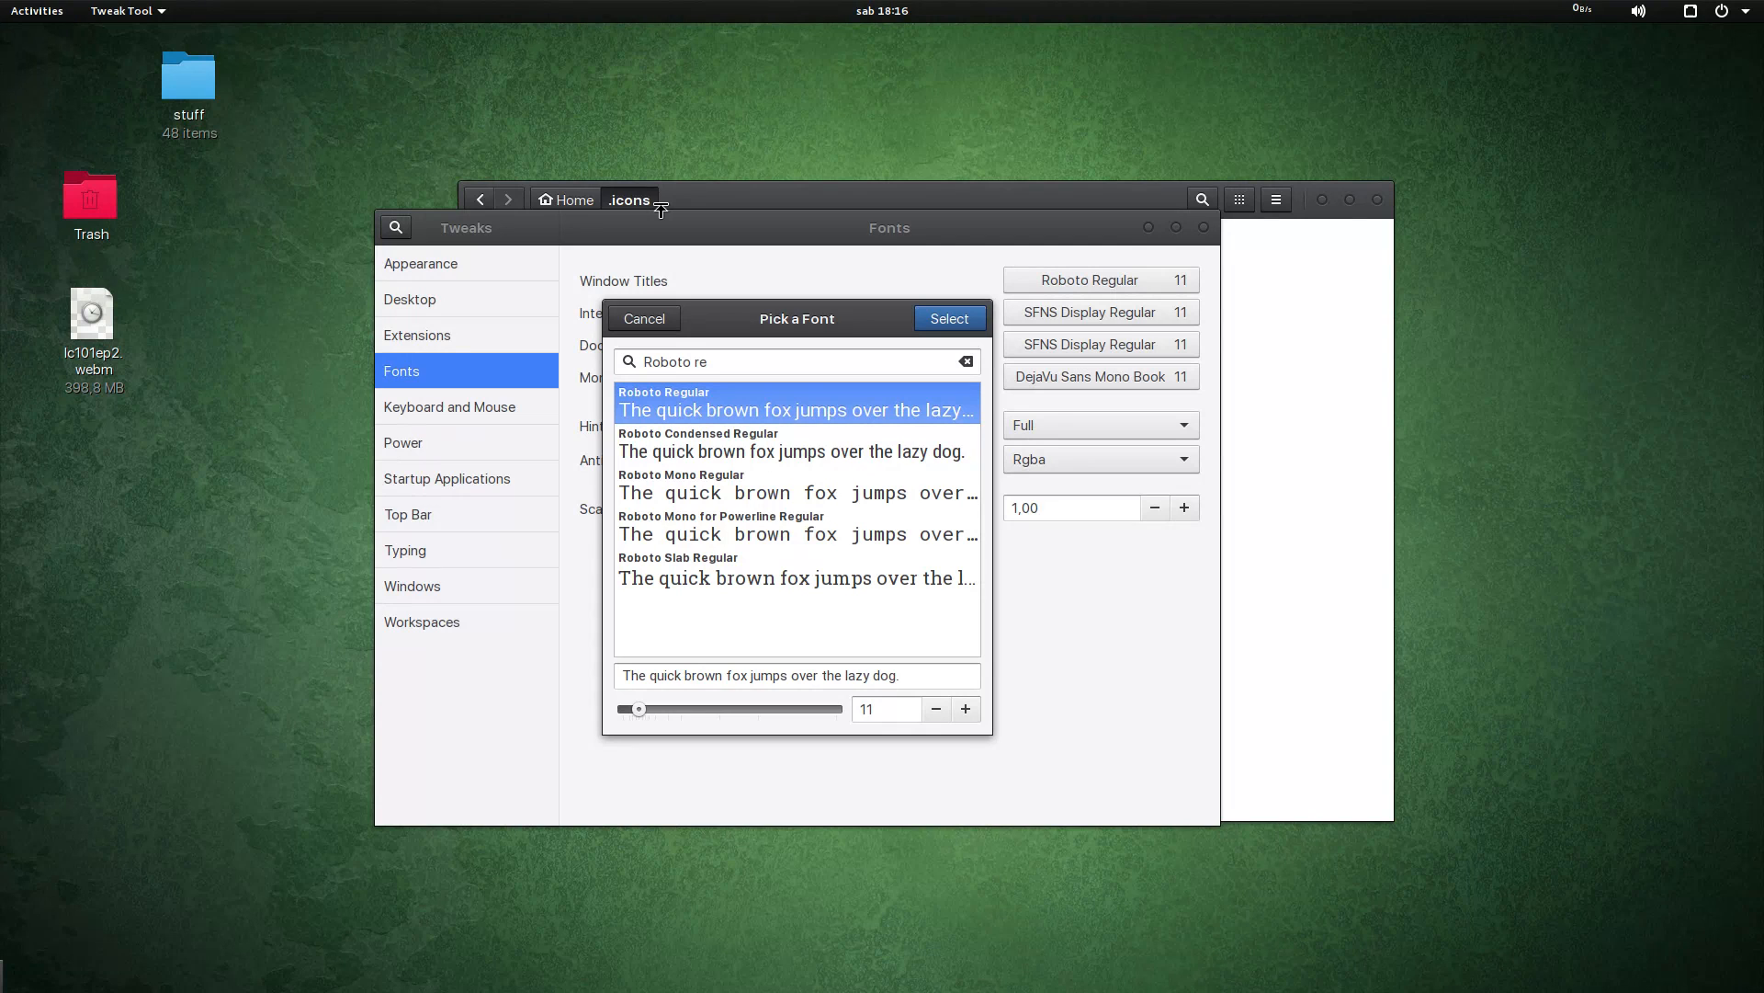
left_click_drag(782, 323, 828, 318)
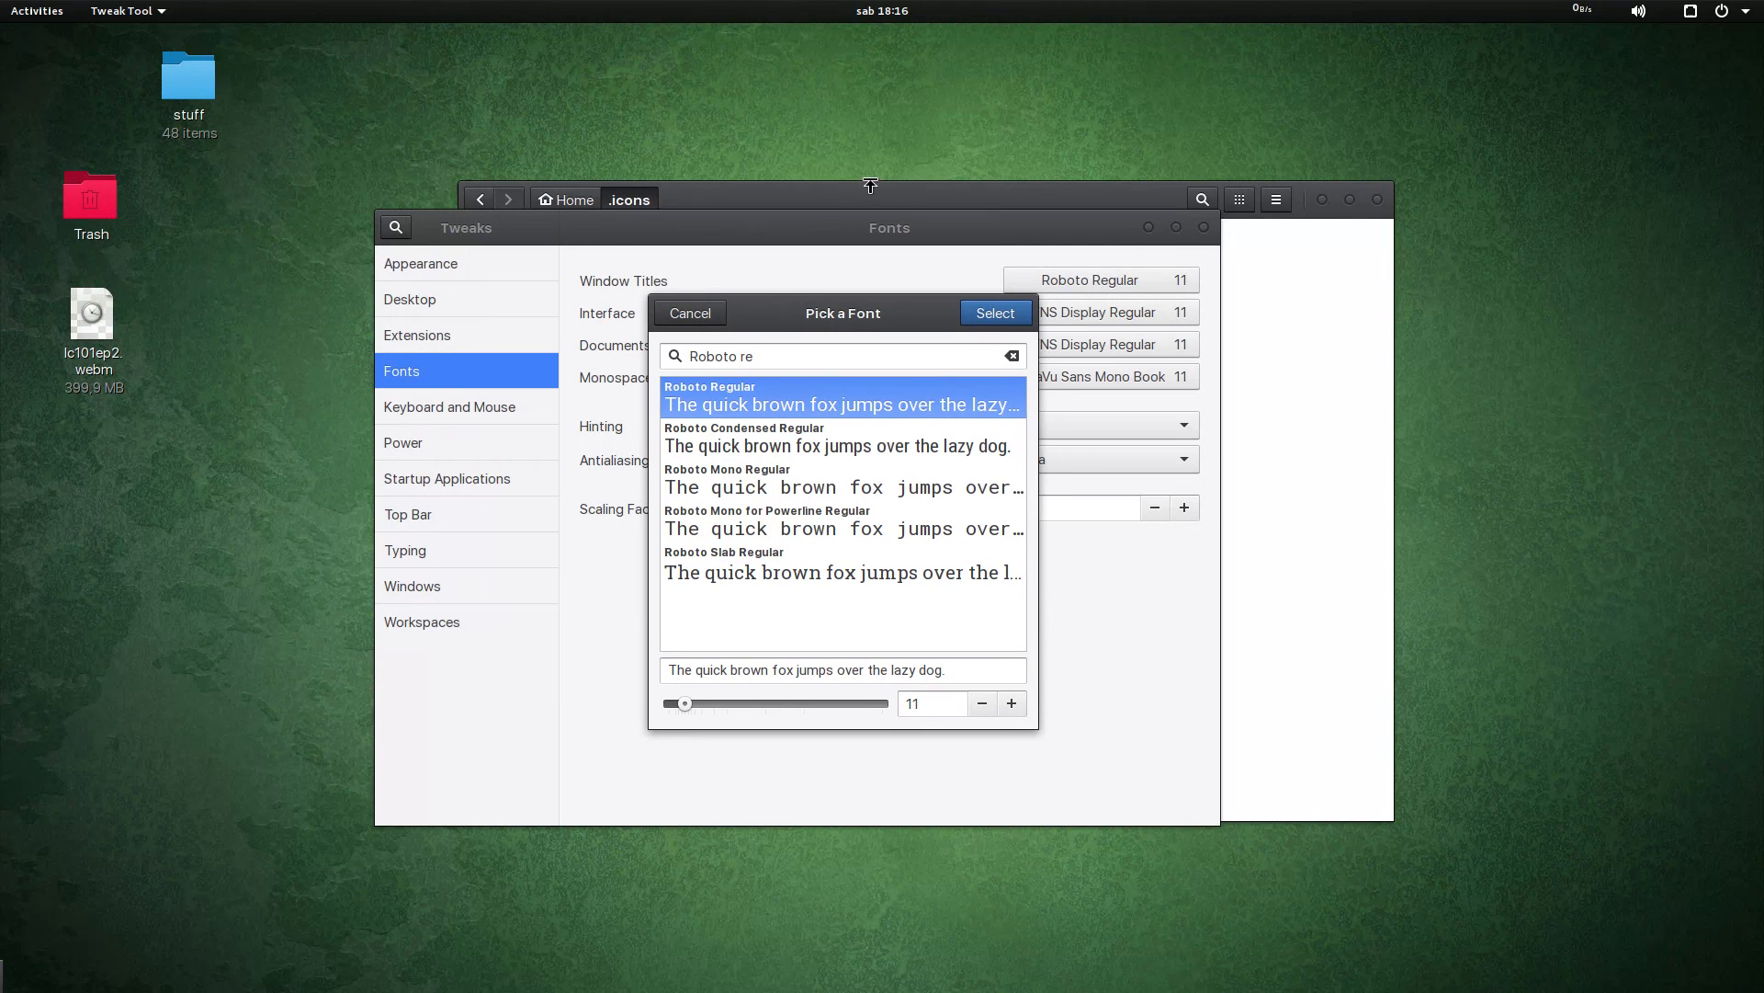
left_click(980, 316)
Step: Search the fonts for Roboto reg and set the documents font to Roboto Regular
left_click(1089, 307)
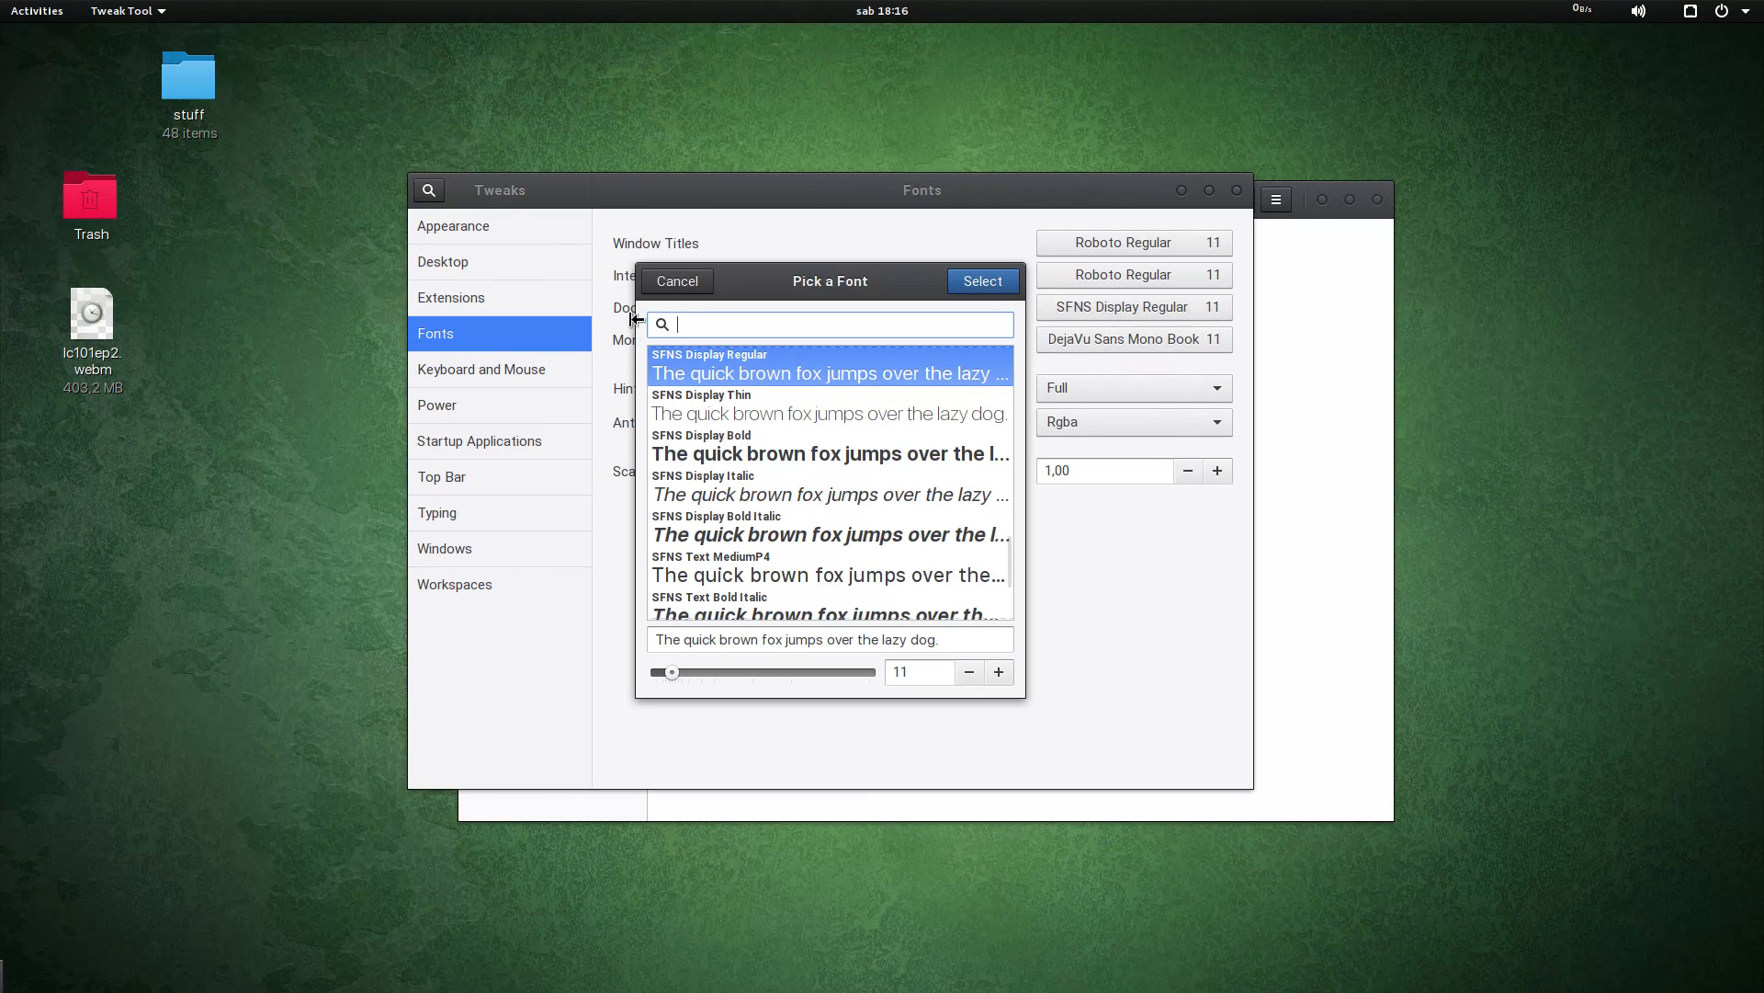
type("Rob")
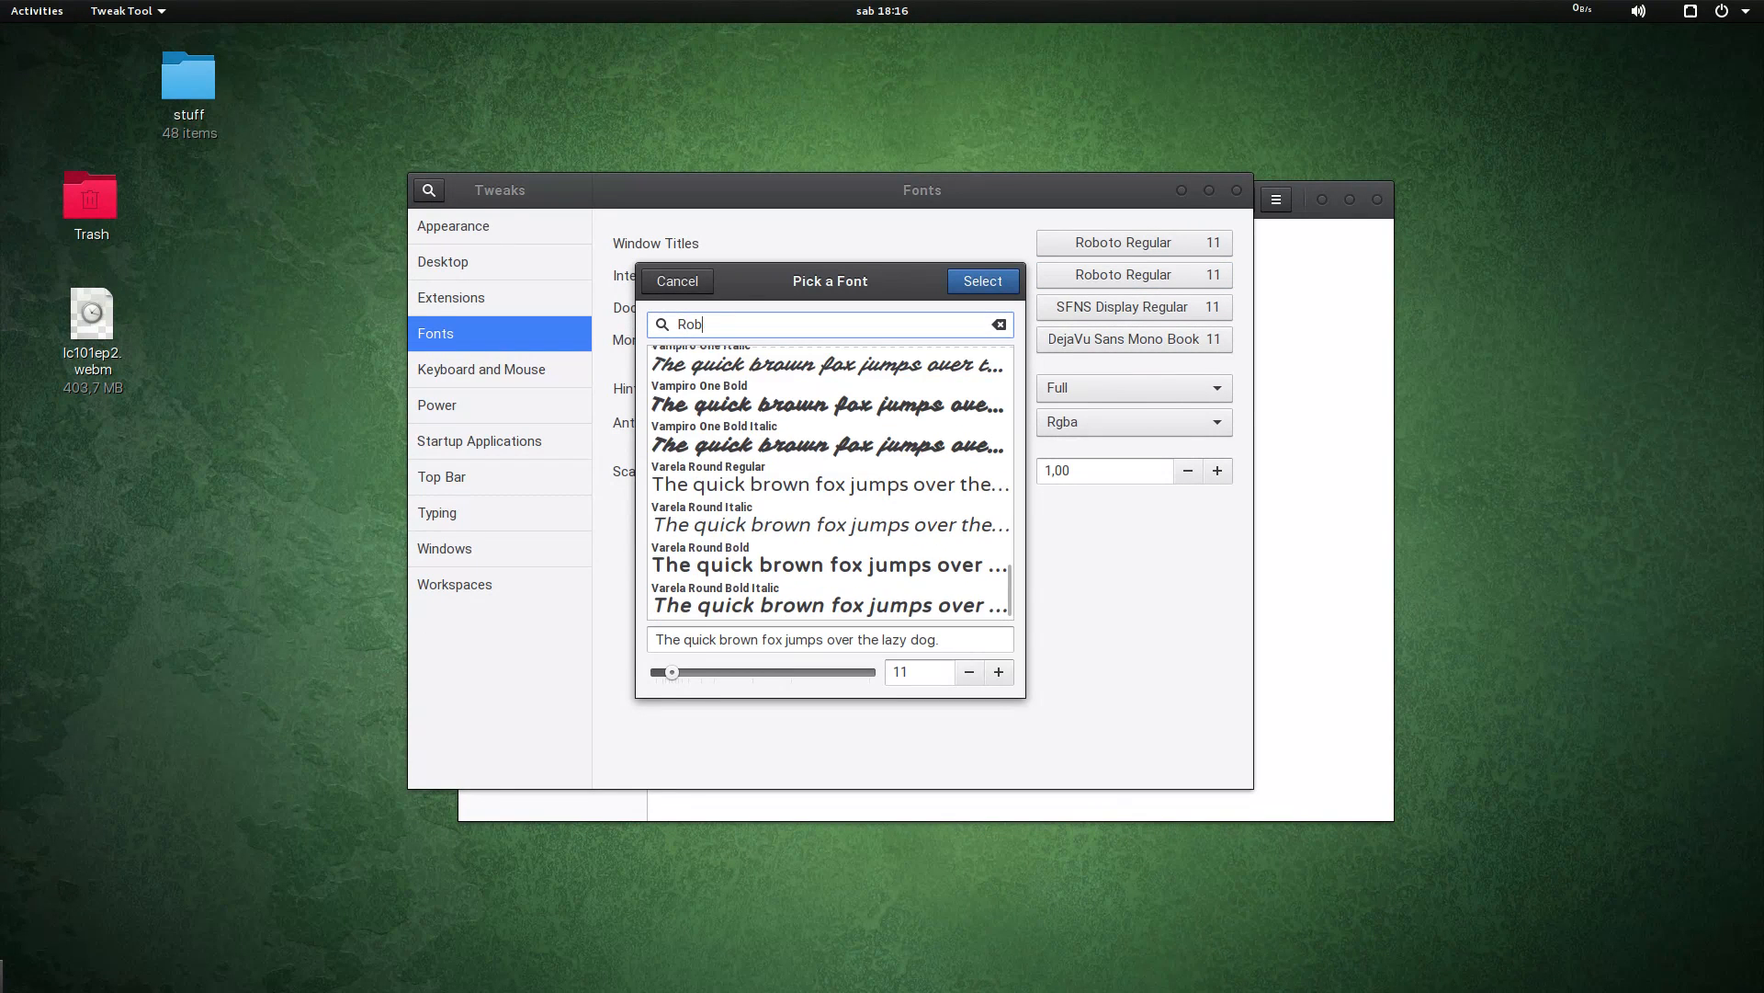
type("oto ro")
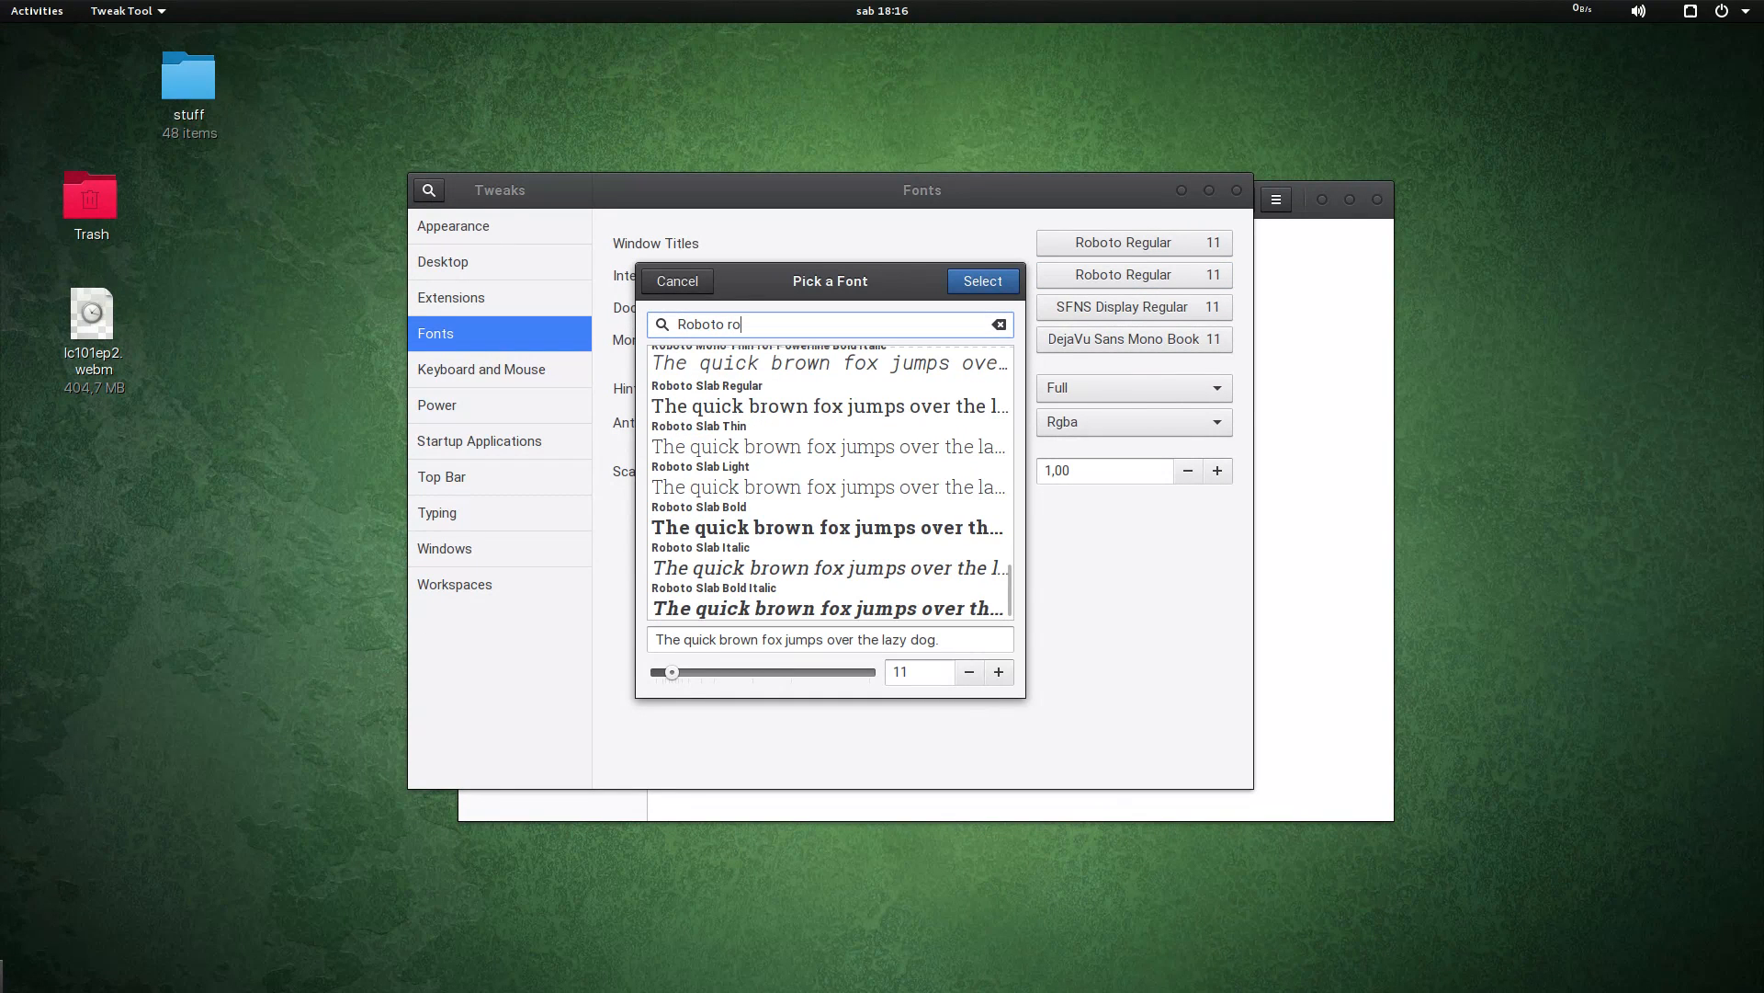
key("BackSpace")
type("eg")
left_click(789, 368)
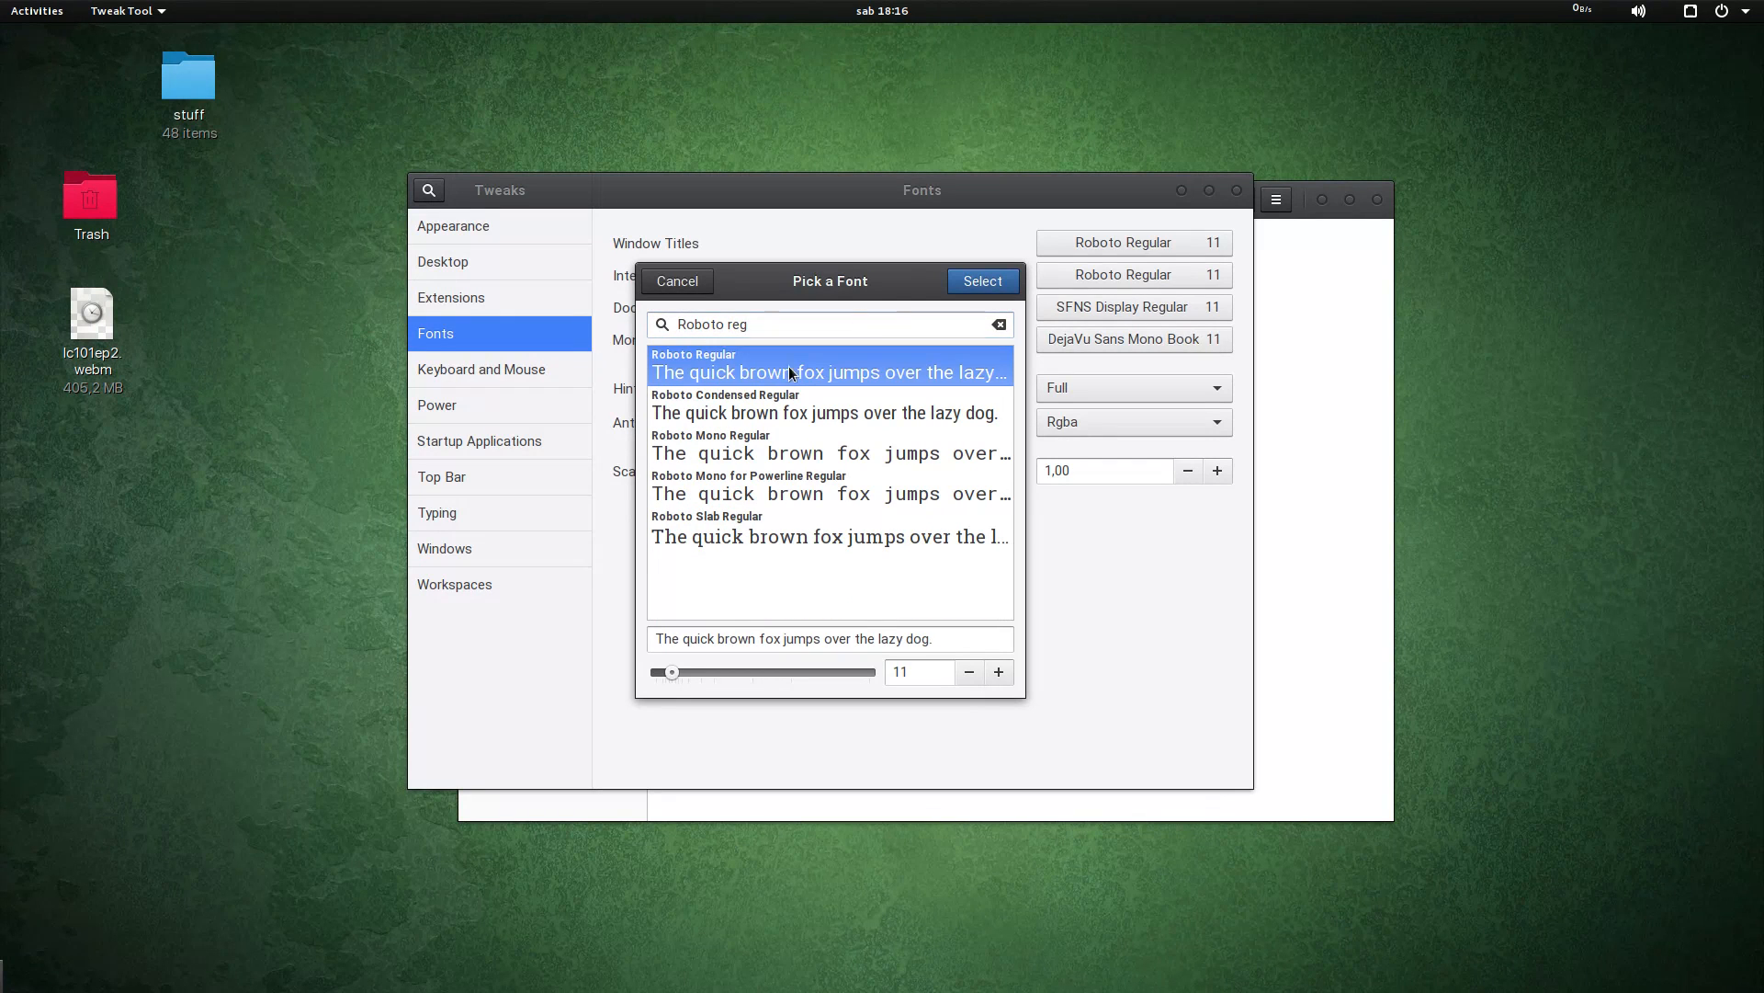
left_click(968, 284)
left_click_drag(742, 200, 813, 198)
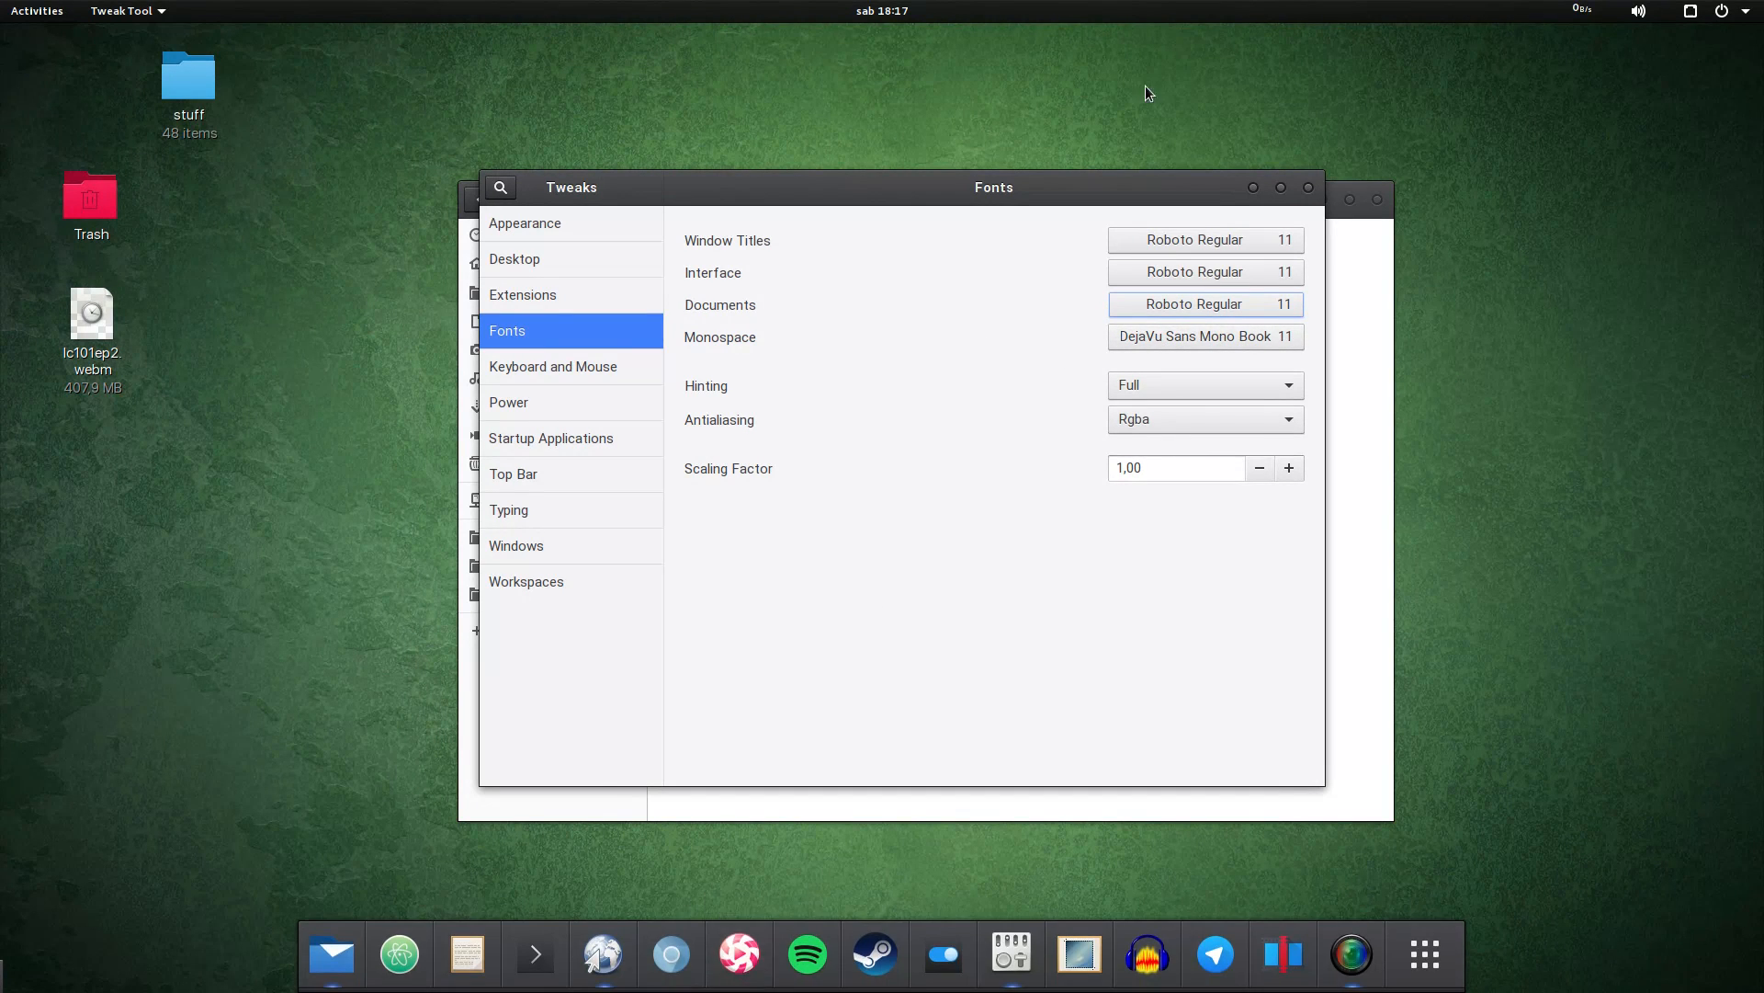
Step: Enter and select a line of random sample text in gedit, and display its Font & Colors preferences beside the Tweaks font settings
mouse_move(643, 983)
left_click(468, 955)
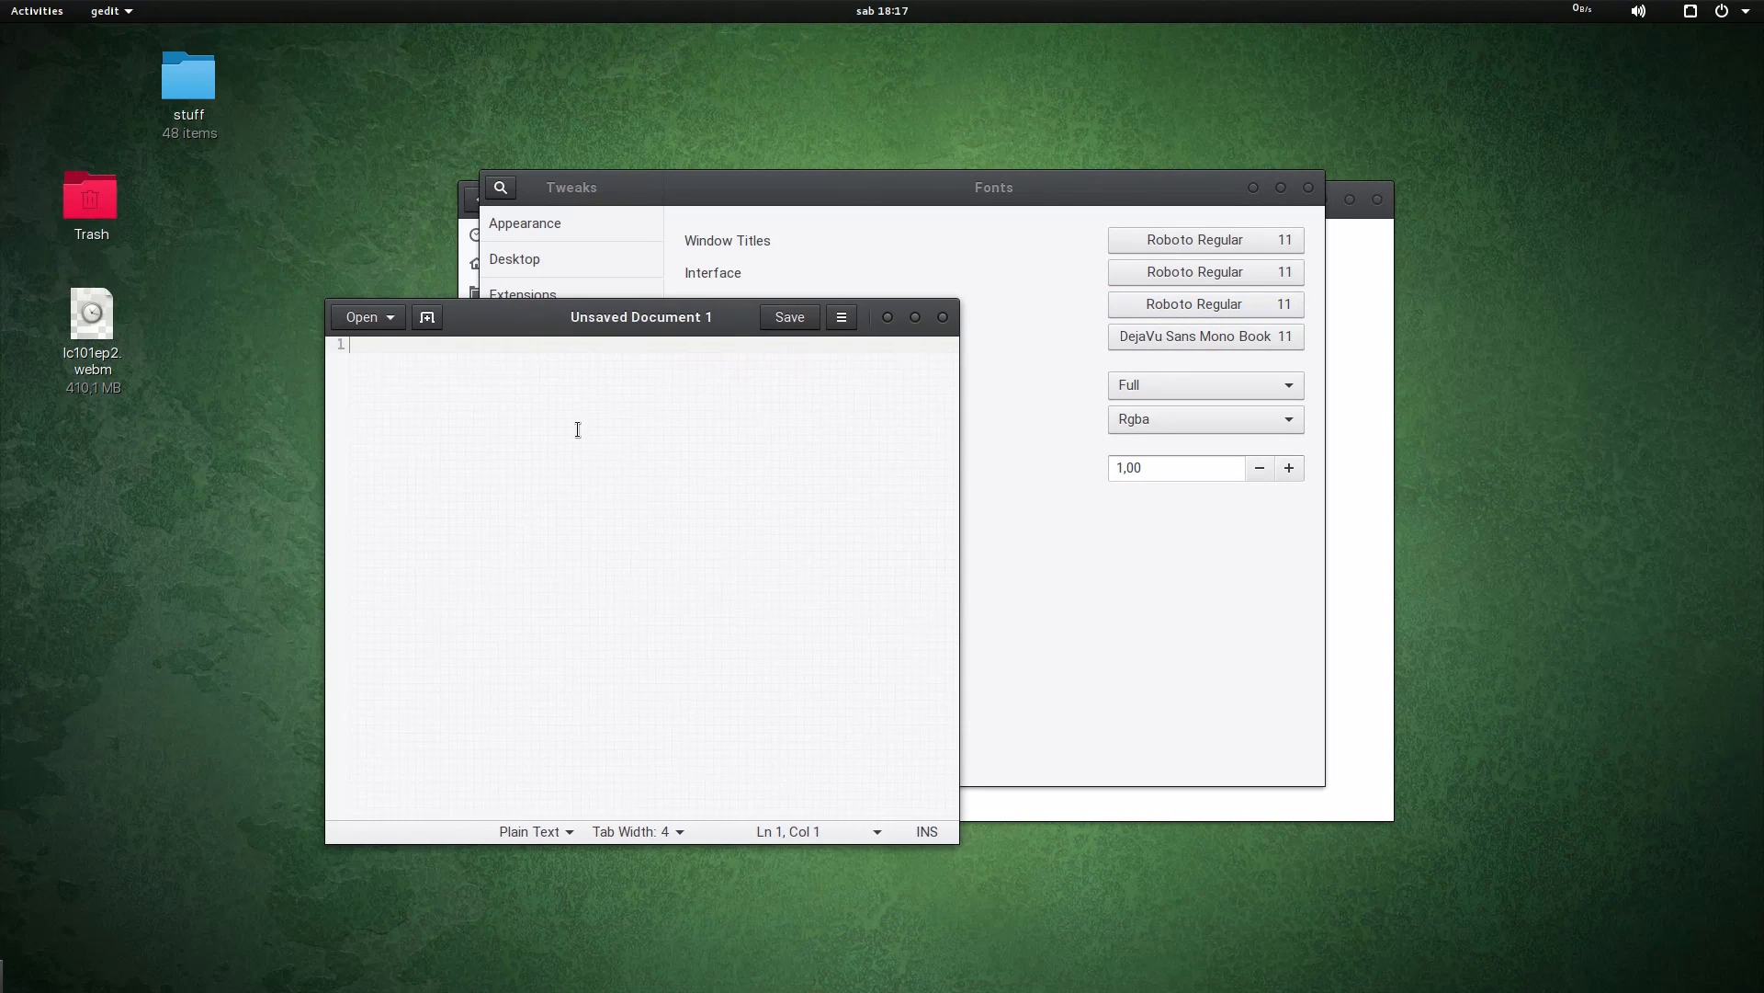
type("sdfnbvòoahvlkabsdfvjlbasdfg")
key("ctrl+a")
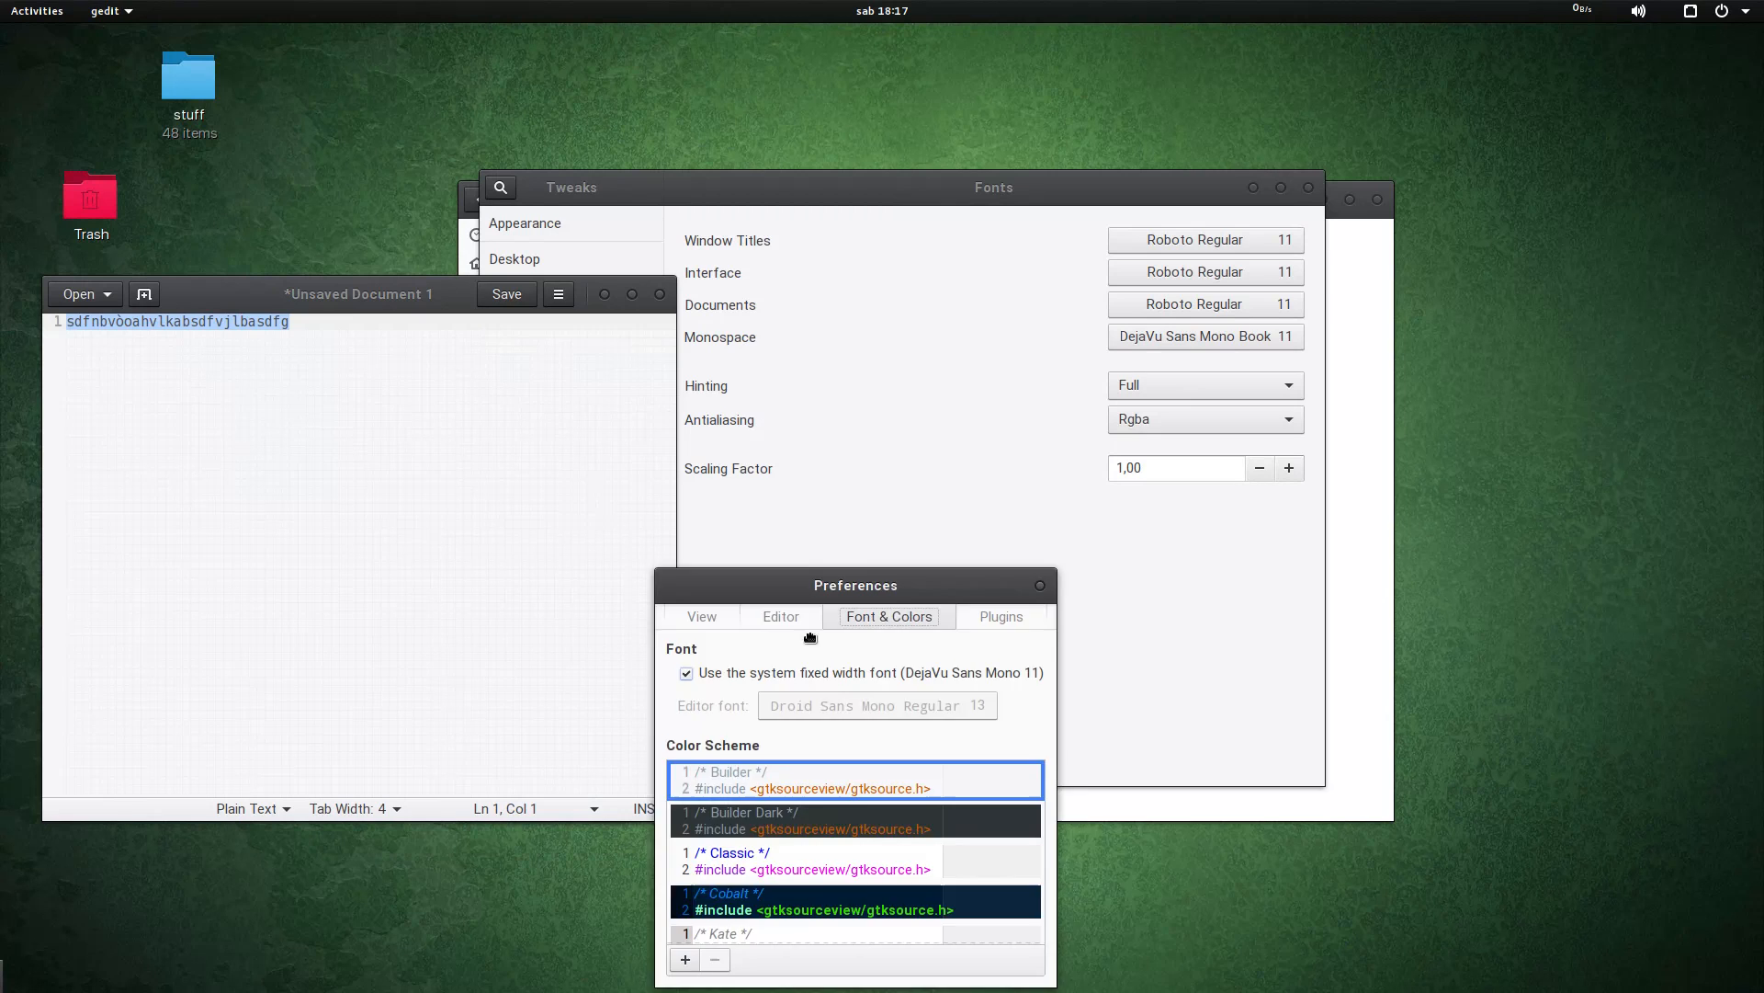
left_click_drag(810, 590, 1085, 665)
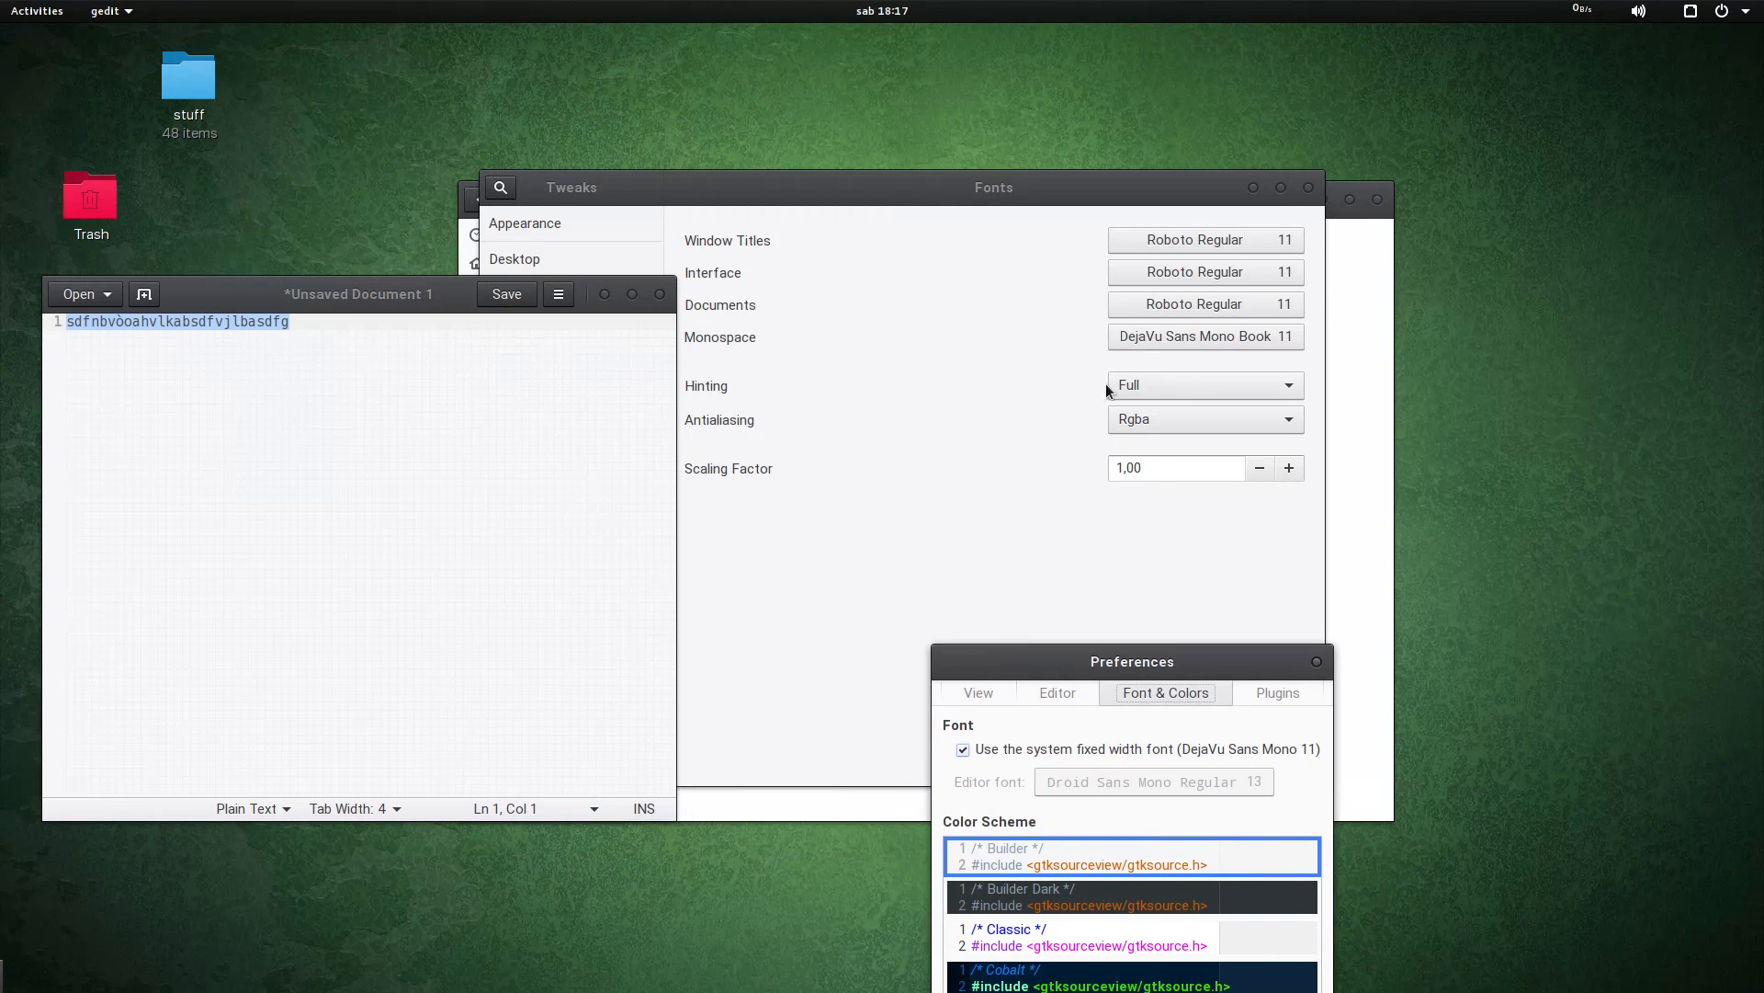
Step: Search the fonts for roboto mono and set the monospace font in Tweaks to Roboto Mono Regular
left_click(1155, 333)
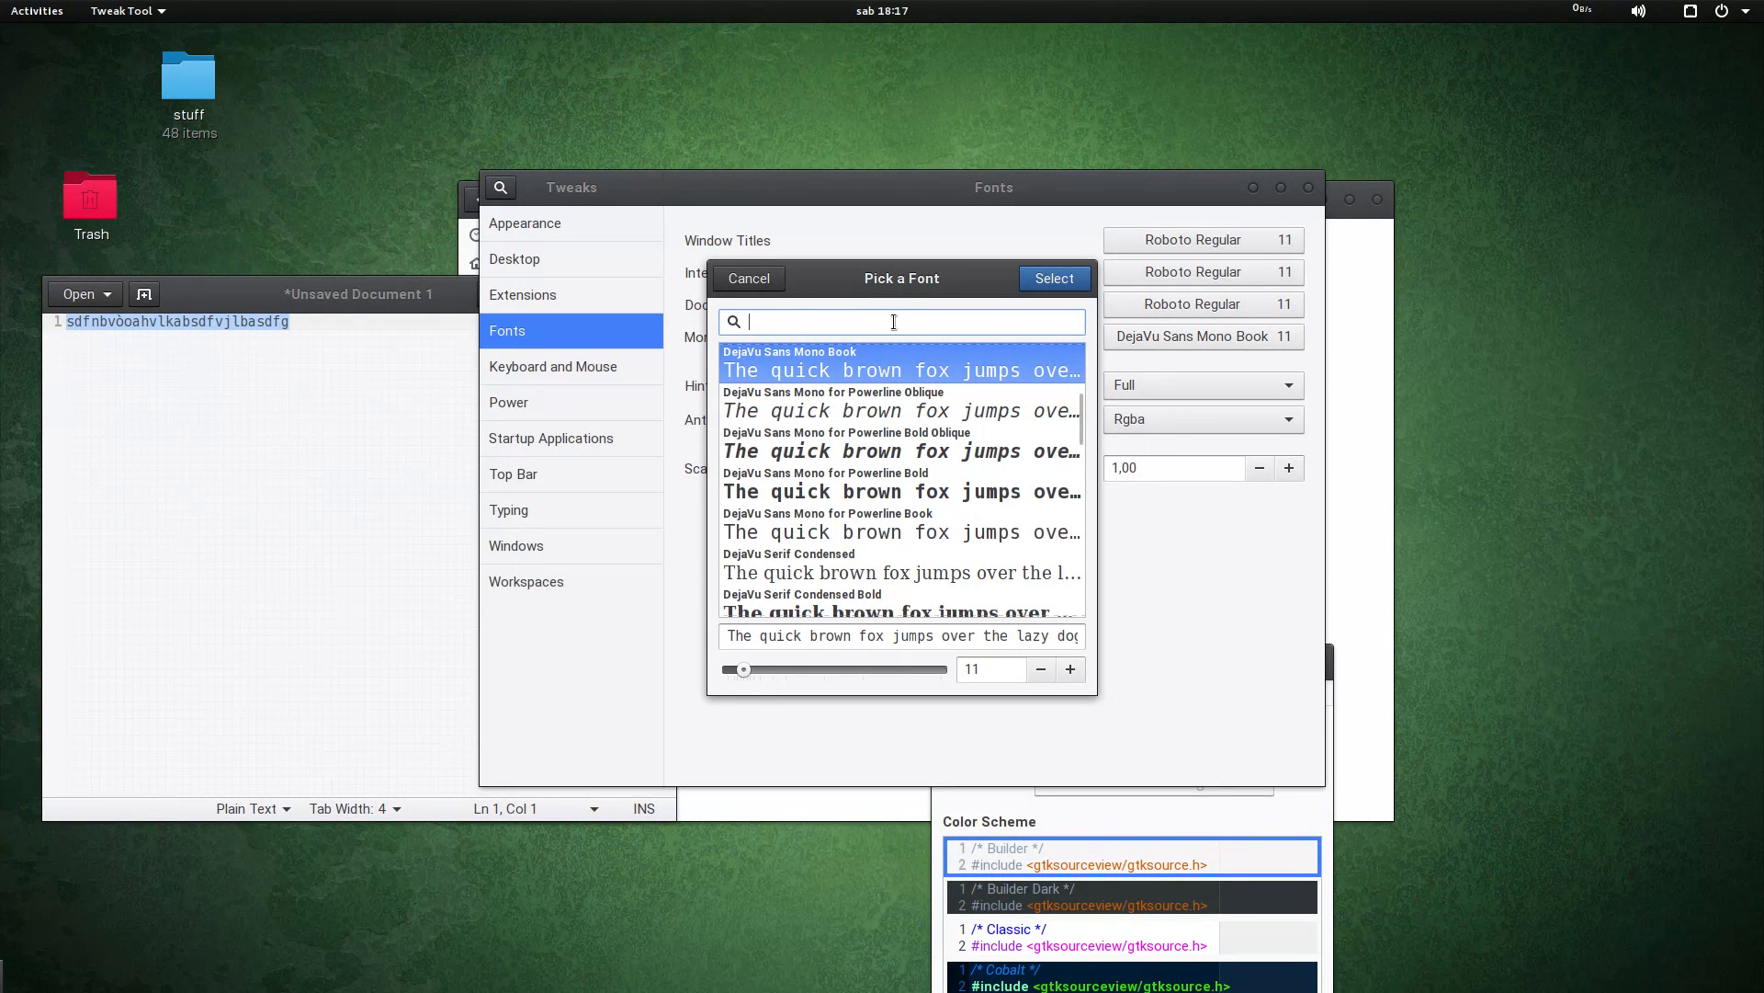
type("roboto mono")
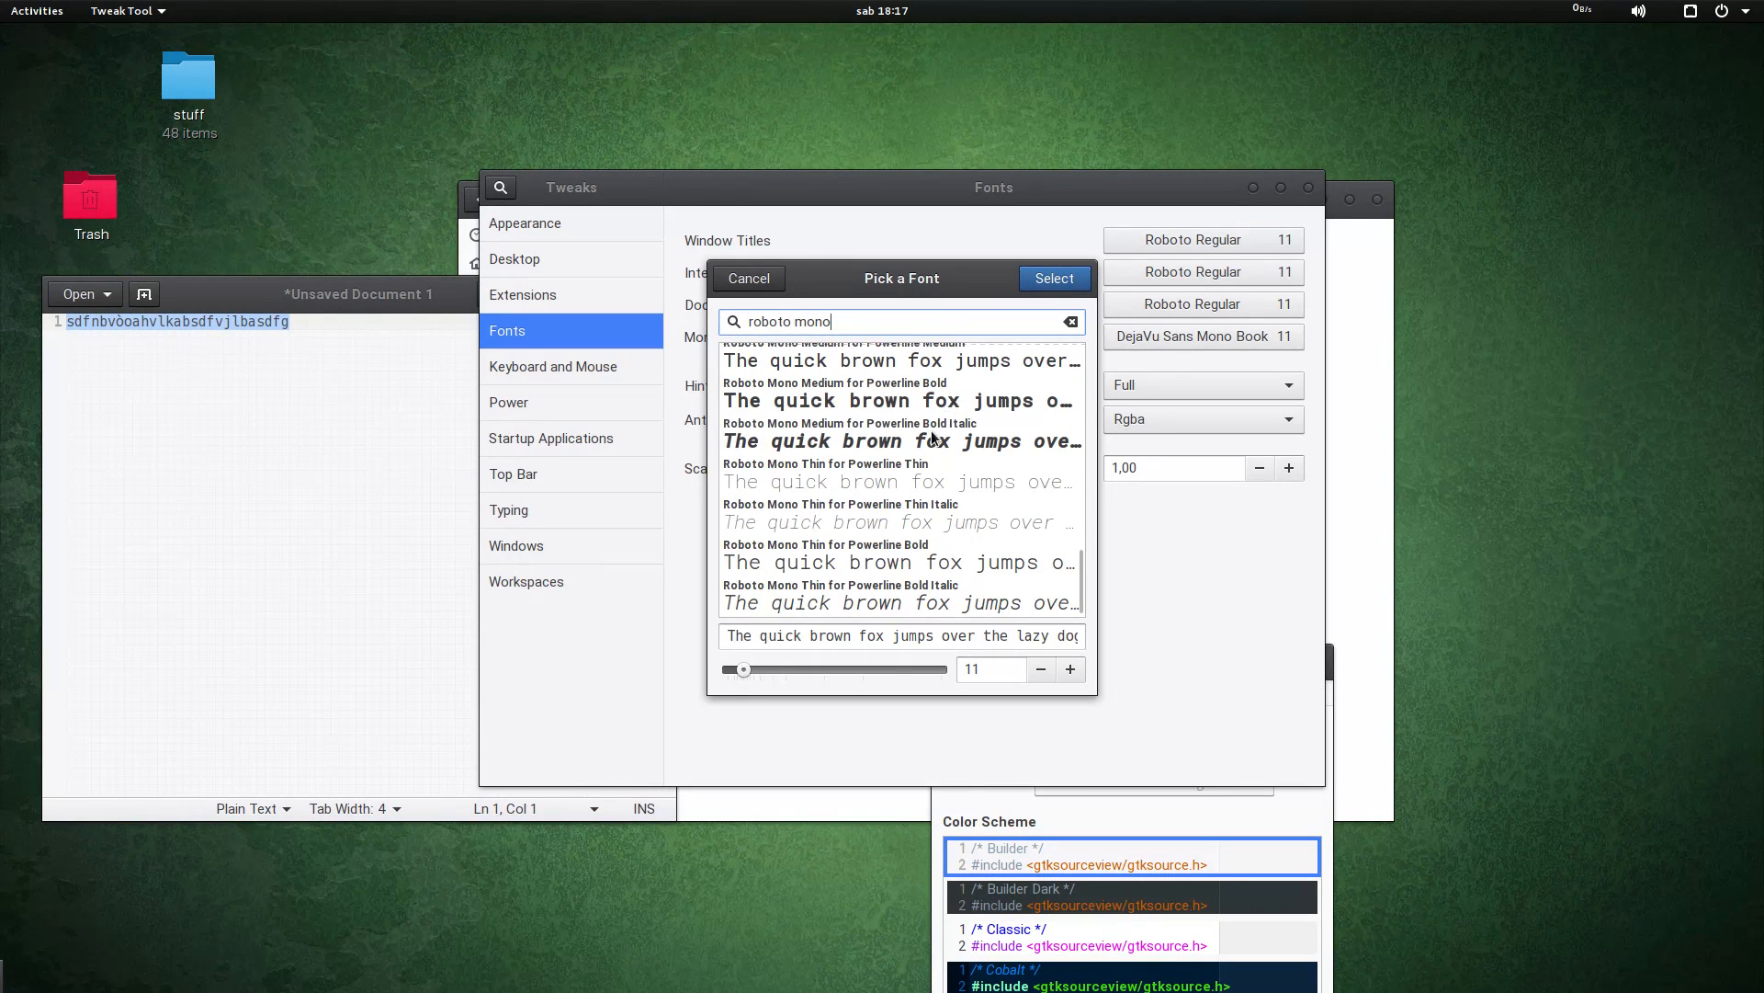
scroll(932, 437, "up", 10)
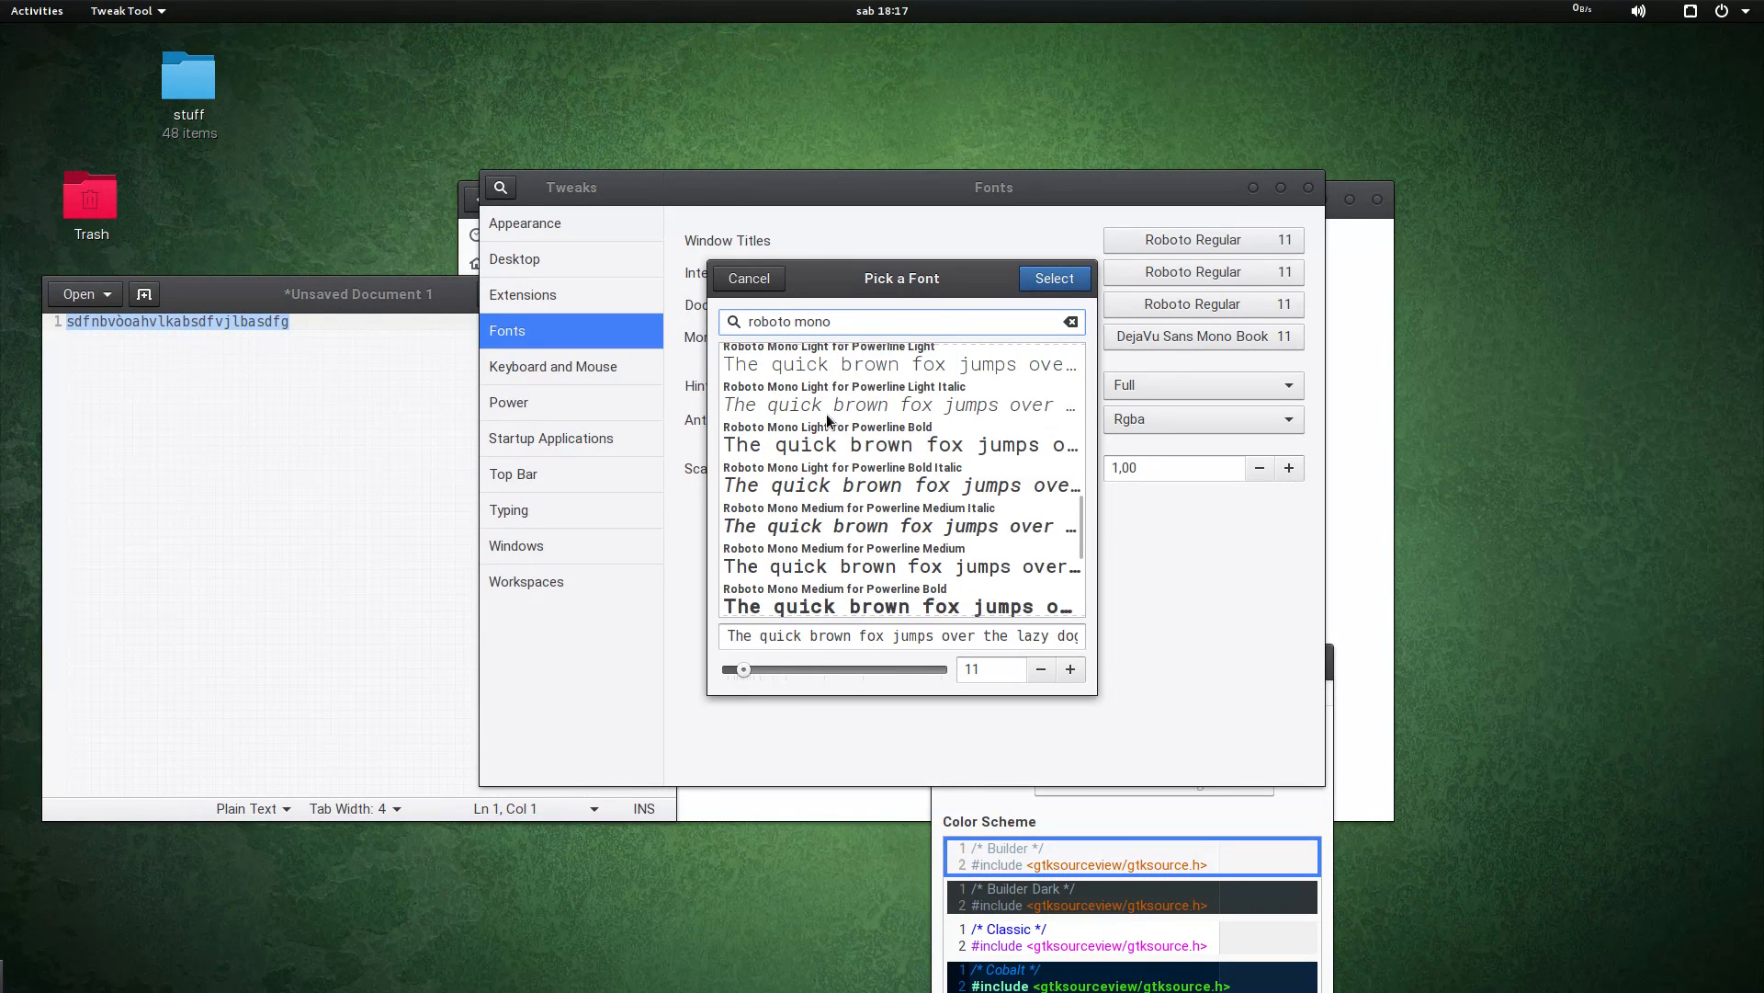
left_click(880, 354)
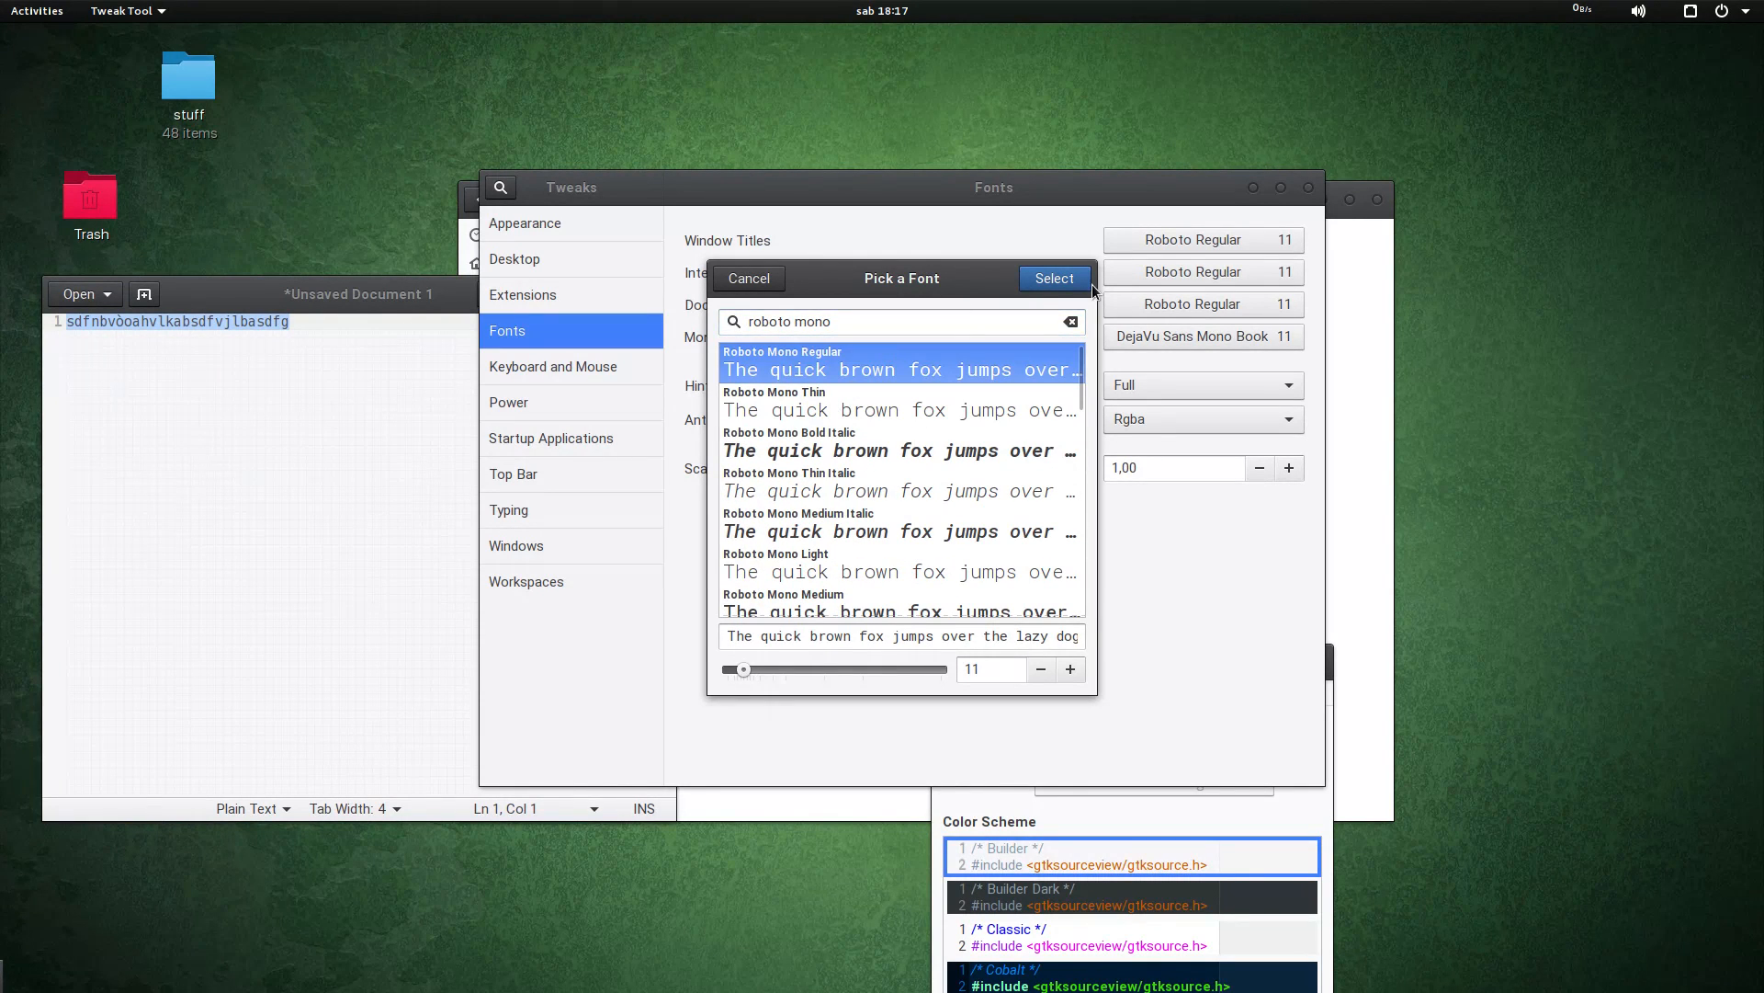
left_click(1057, 278)
Step: Check the sample text's font in gedit and close the editor without saving the document
left_click(95, 355)
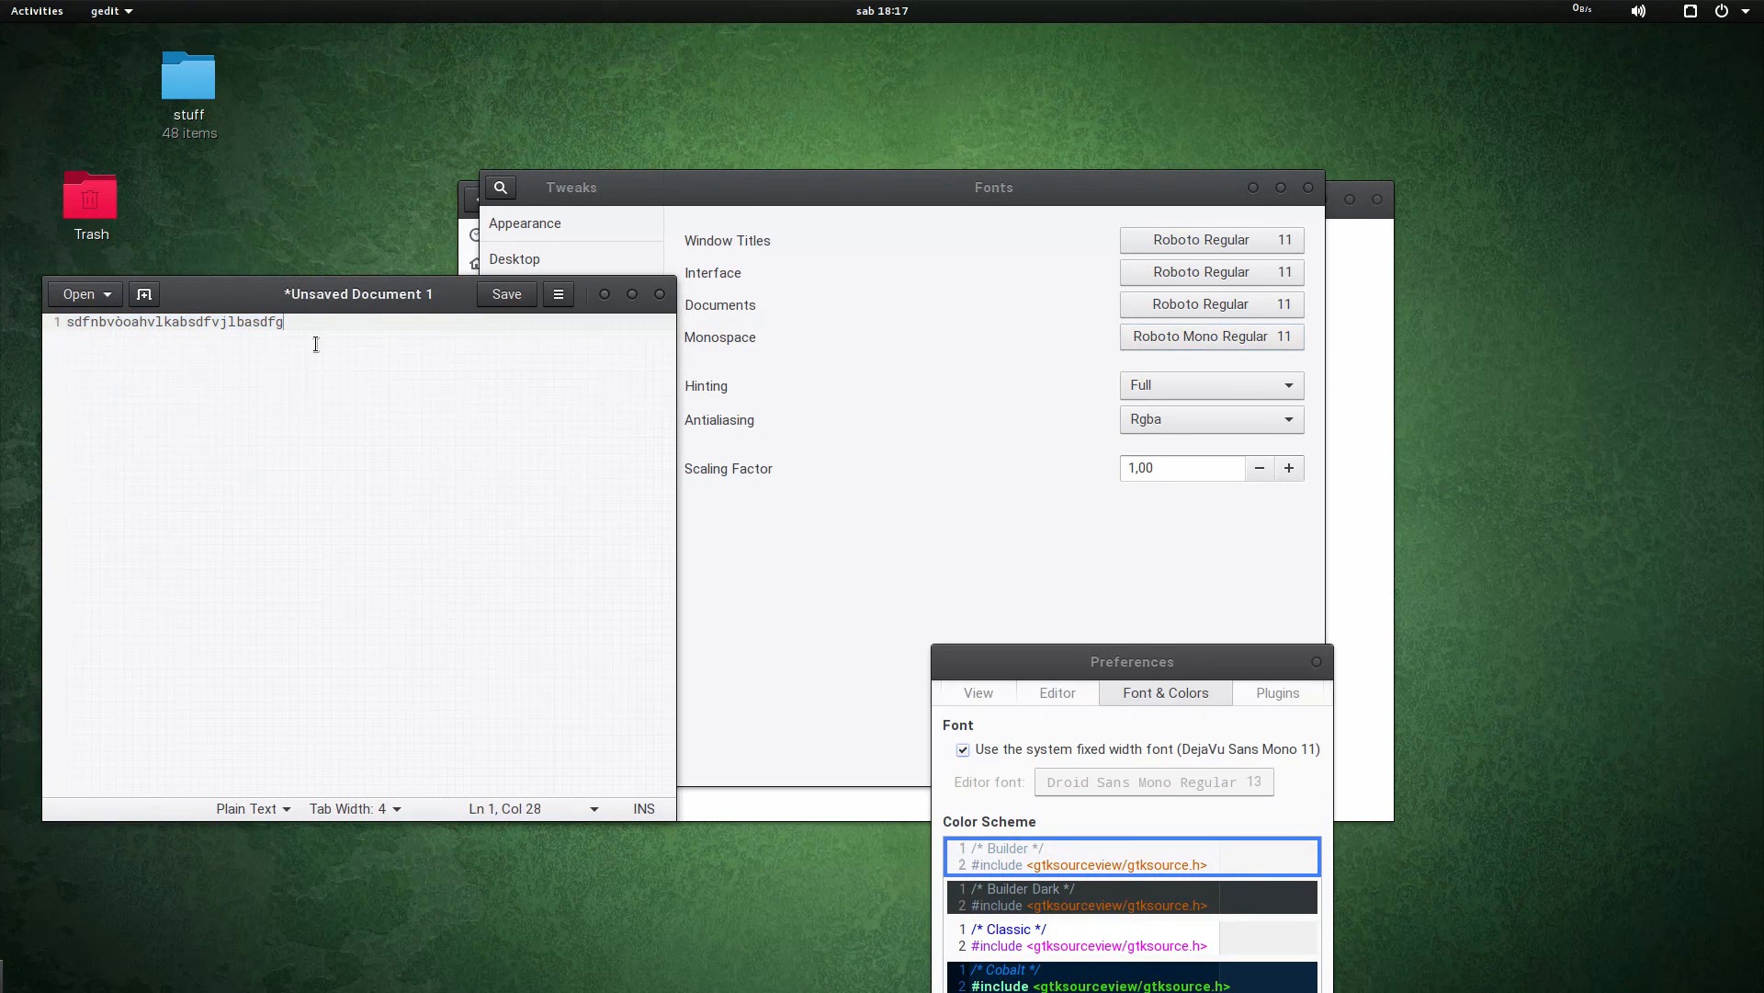
left_click_drag(536, 303, 990, 321)
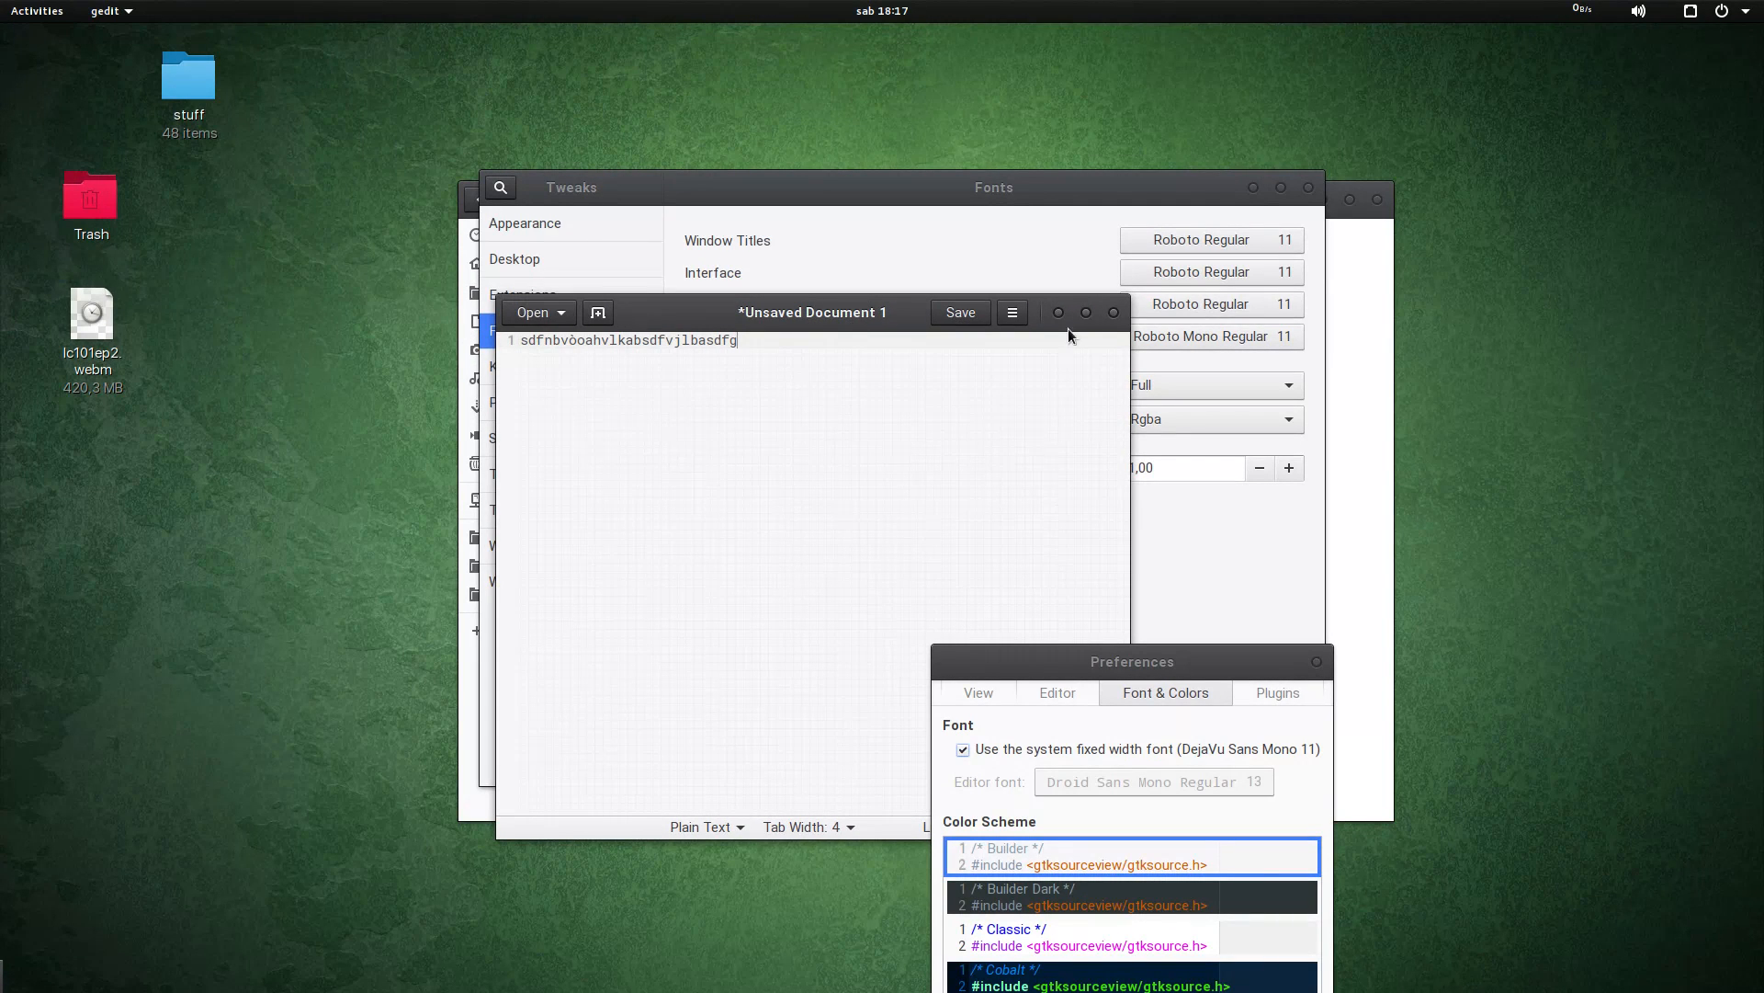
left_click(1114, 313)
left_click(582, 614)
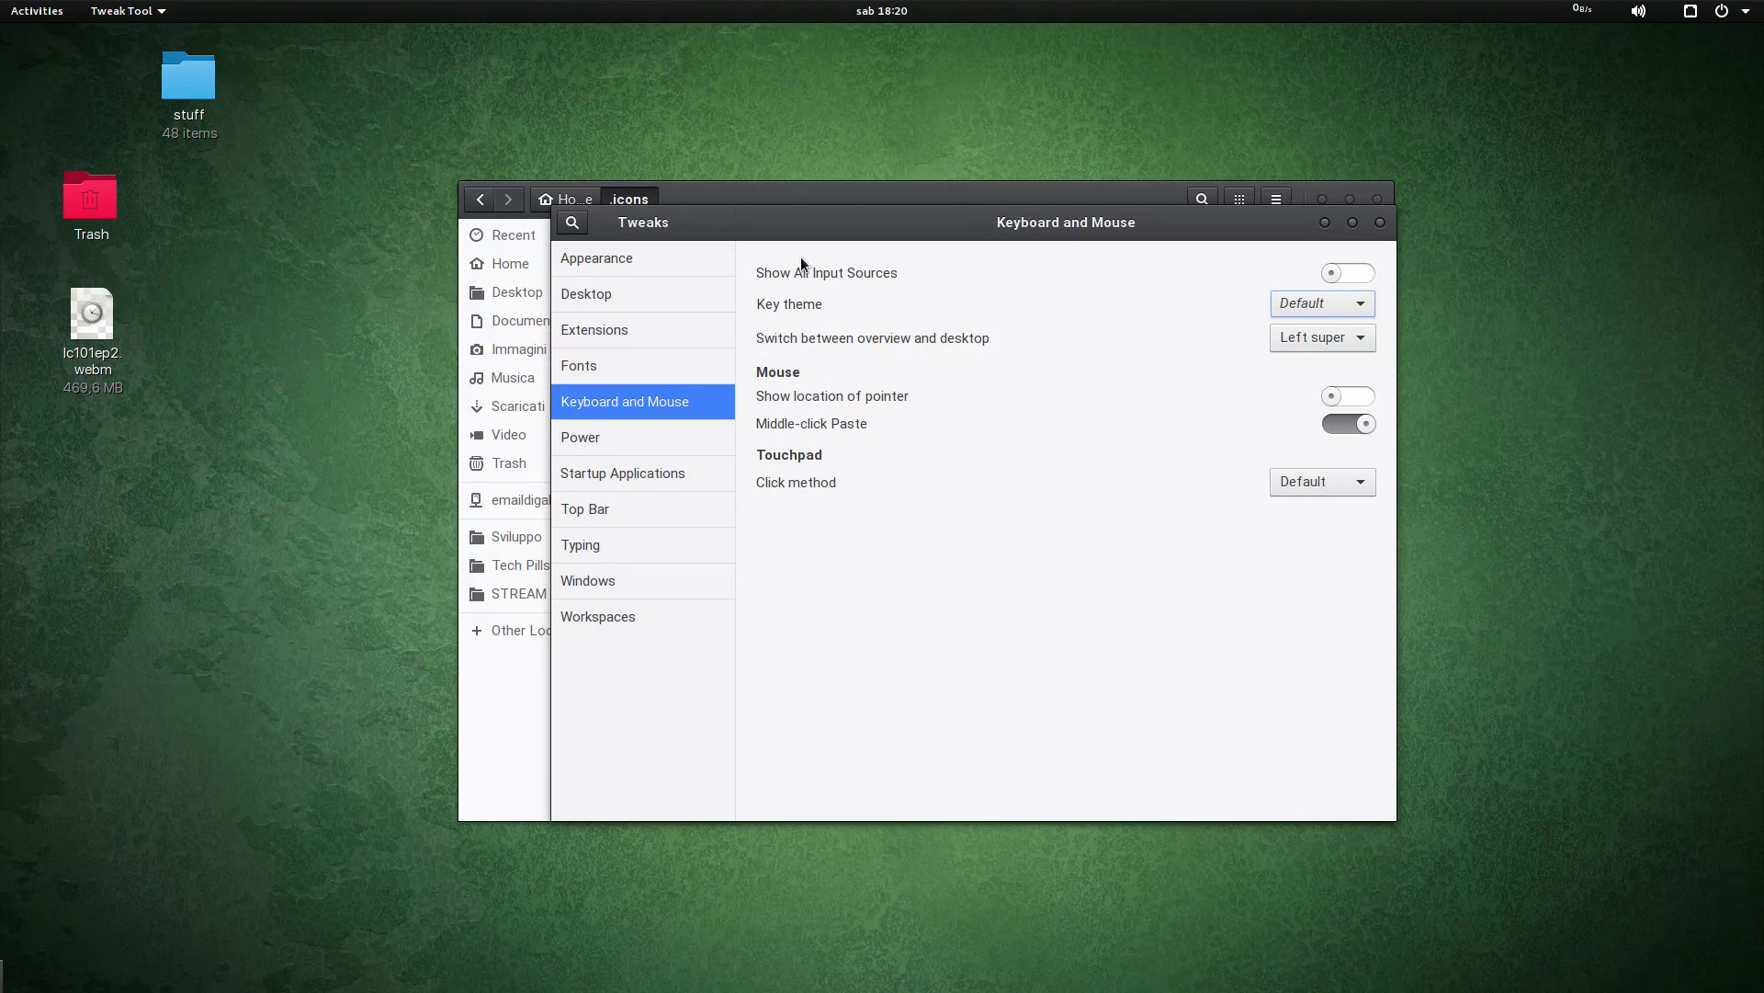
Step: View the Power settings and open the Startup Applications settings in Tweaks
left_click_drag(797, 222, 754, 161)
left_click(586, 386)
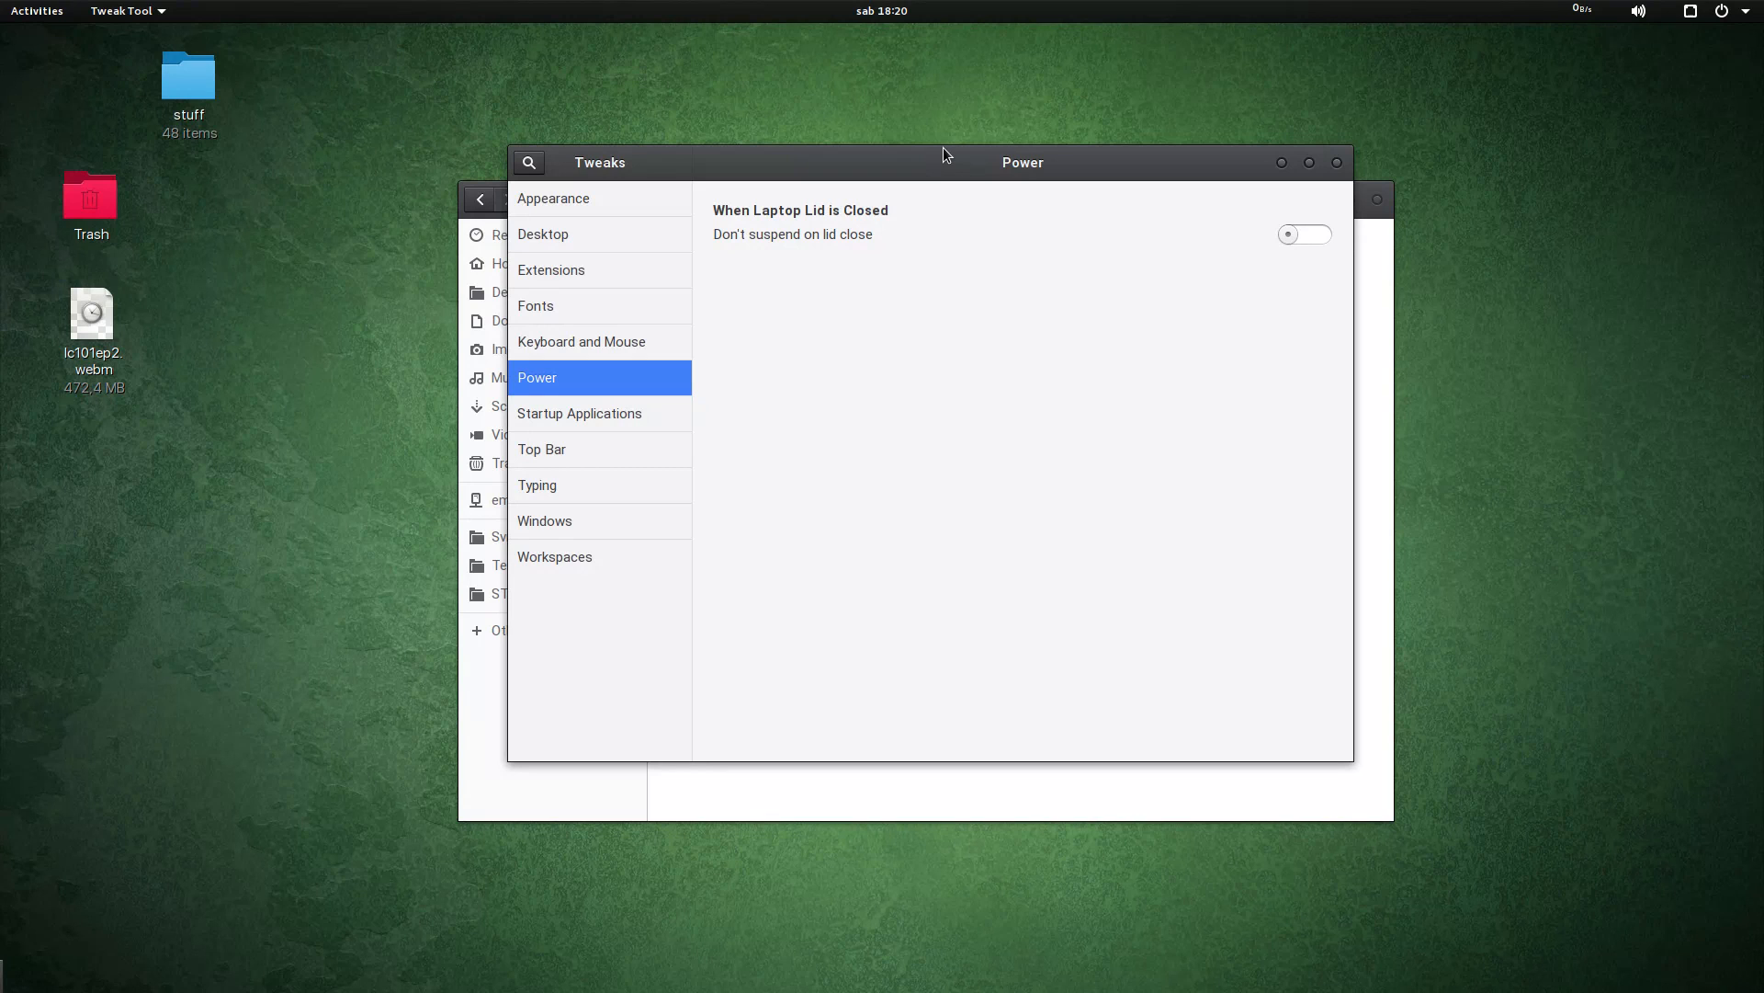
left_click(589, 422)
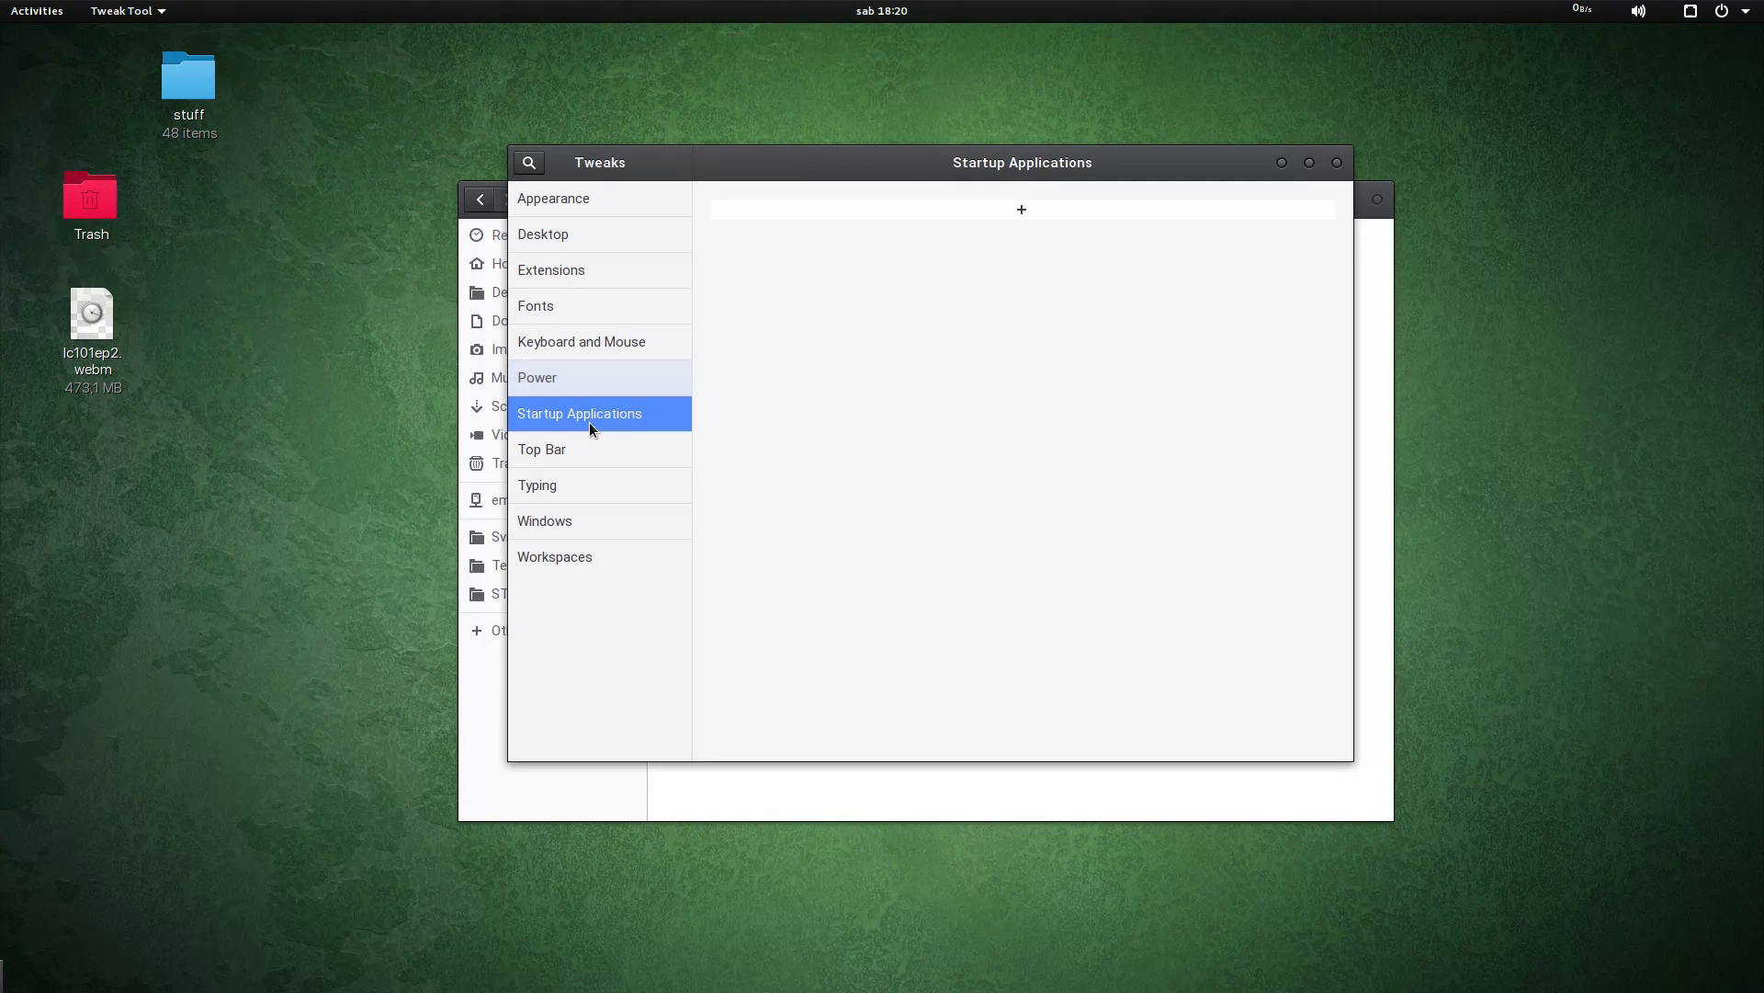
Step: Add Corebird to the startup applications and remove it from the list again
left_click_drag(928, 175, 743, 317)
left_click(829, 351)
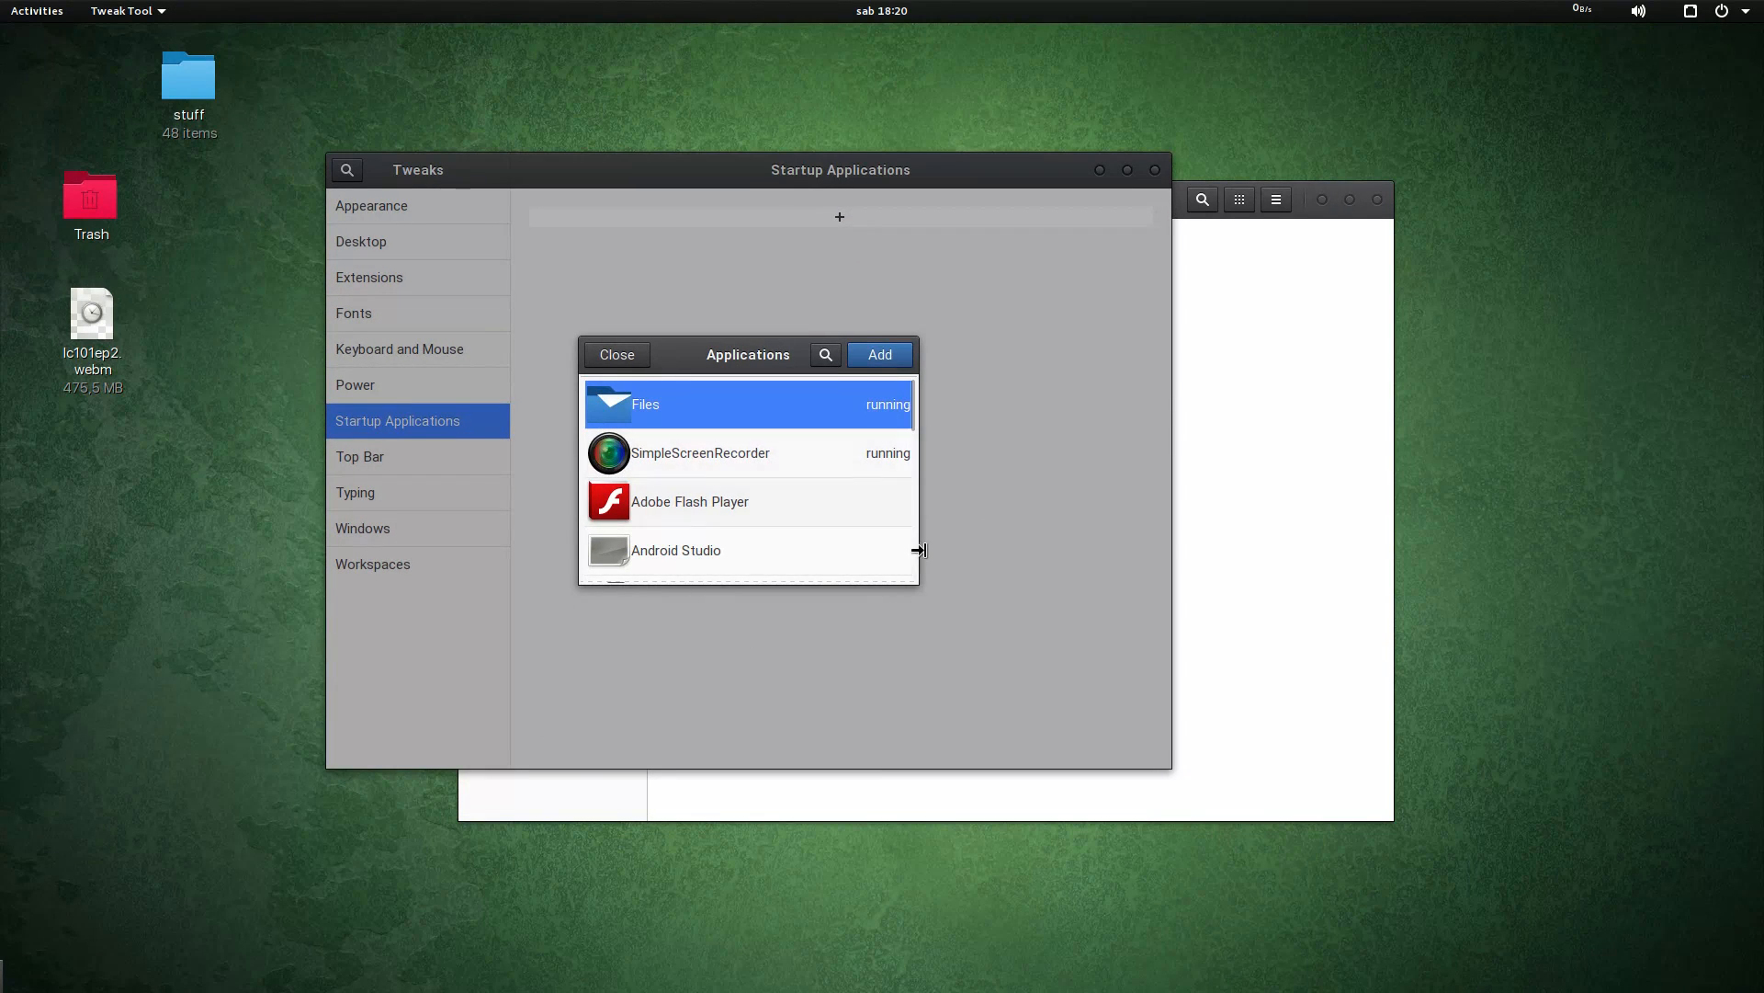
left_click_drag(918, 583, 951, 677)
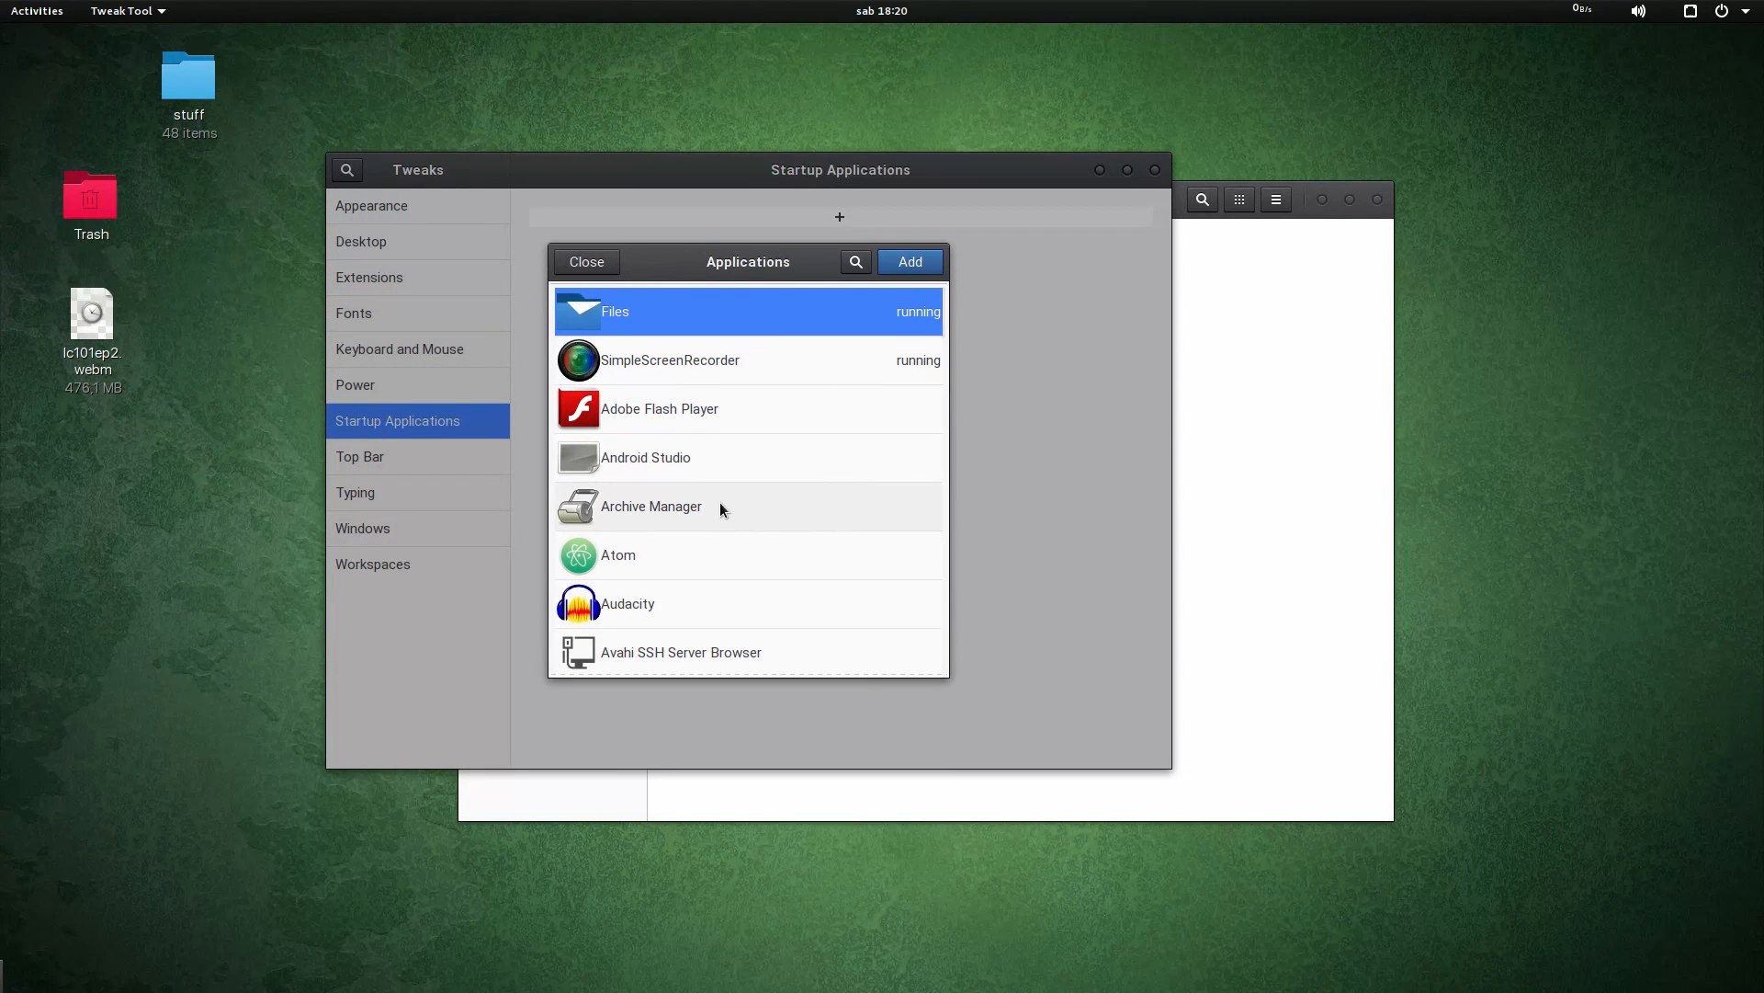
scroll(720, 506, "down", 12)
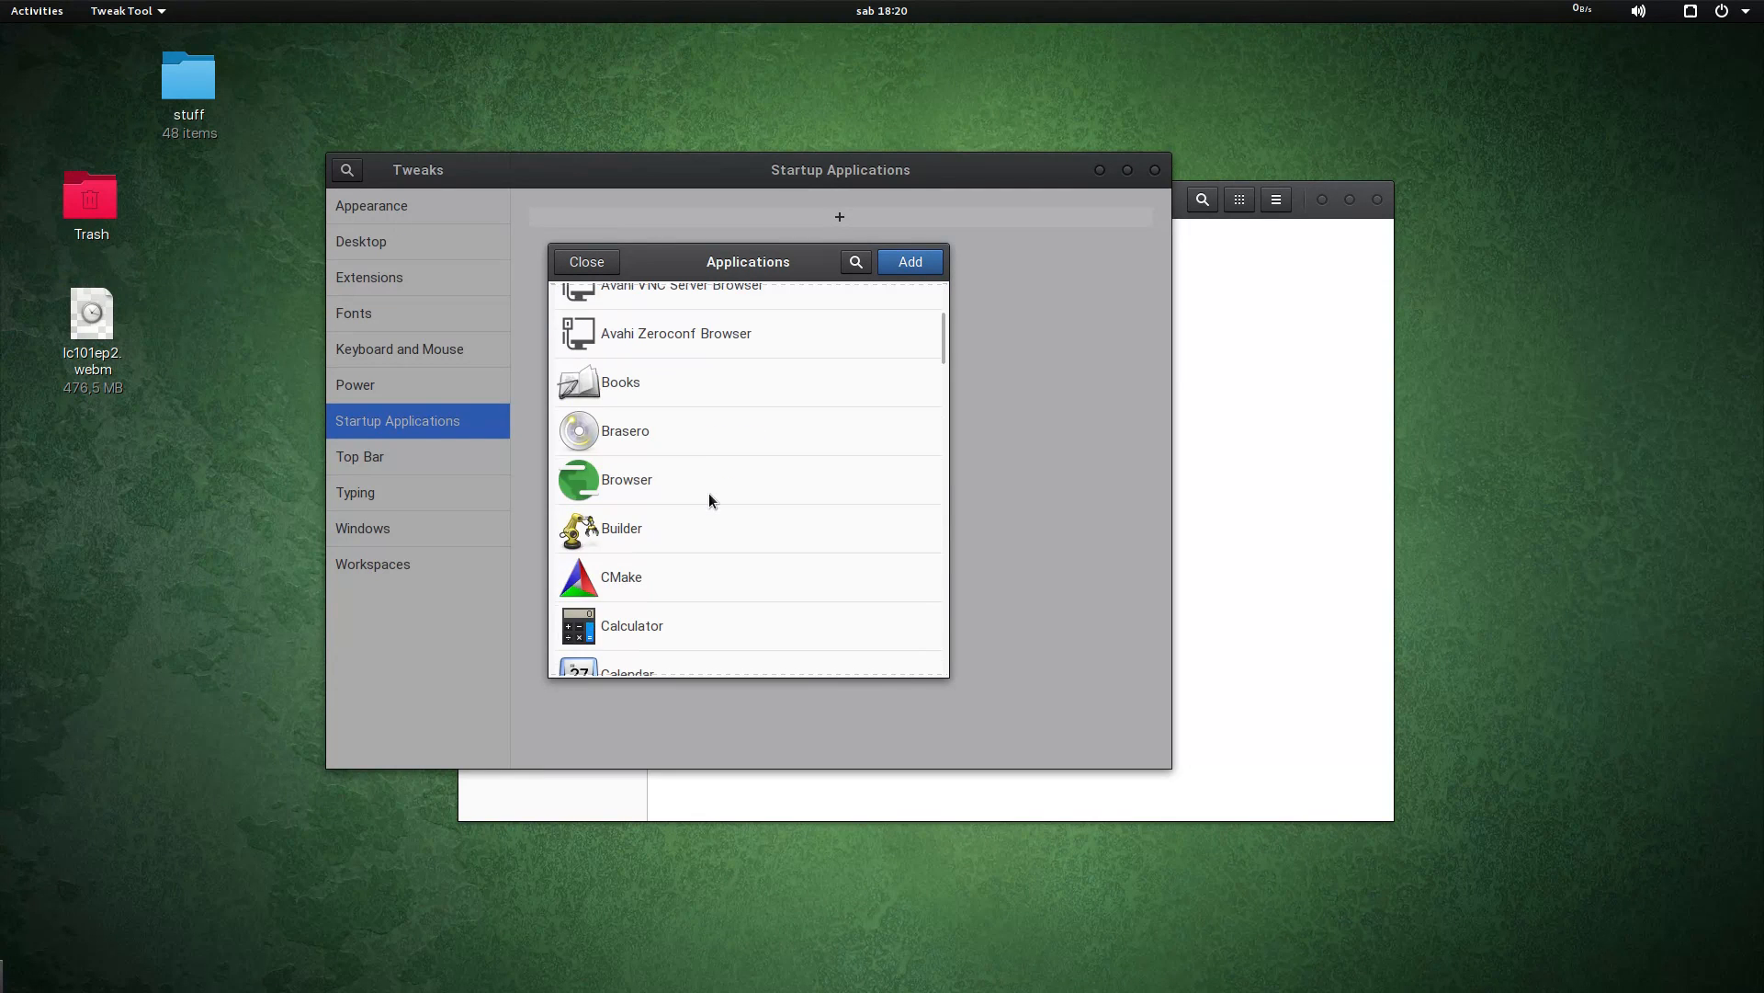
scroll(693, 503, "down", 5)
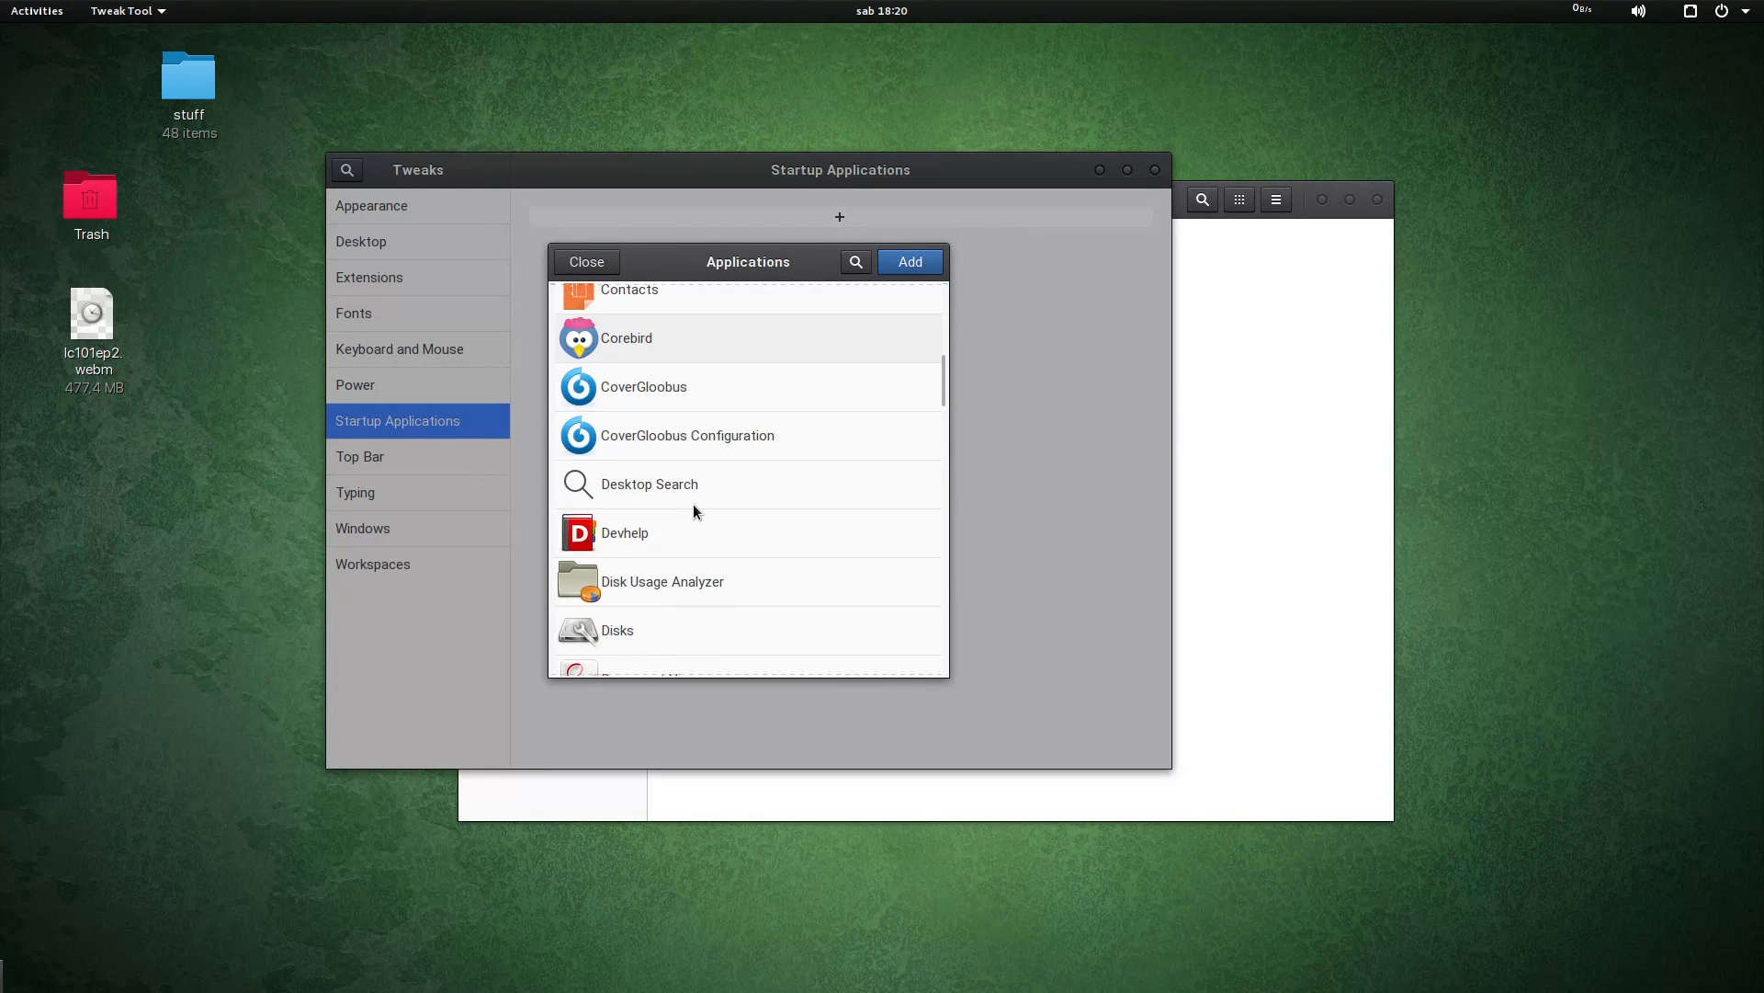
scroll(691, 412, "up", 3)
left_click(663, 349)
left_click(914, 262)
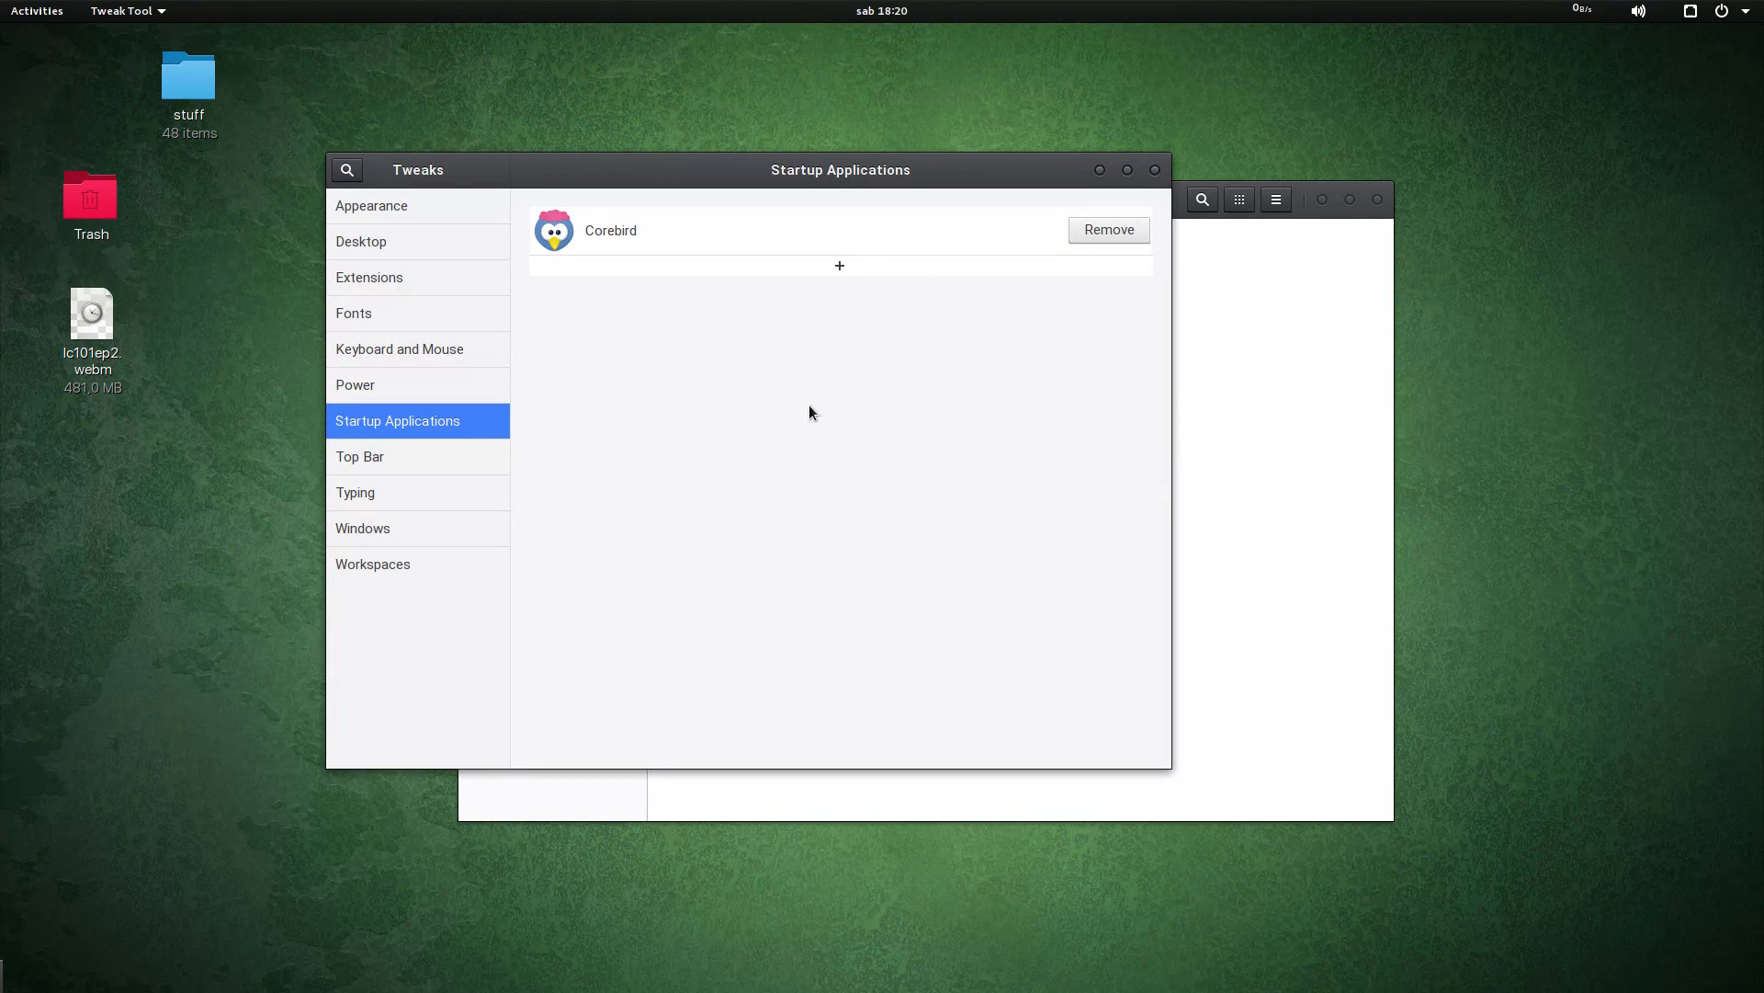
left_click(1135, 230)
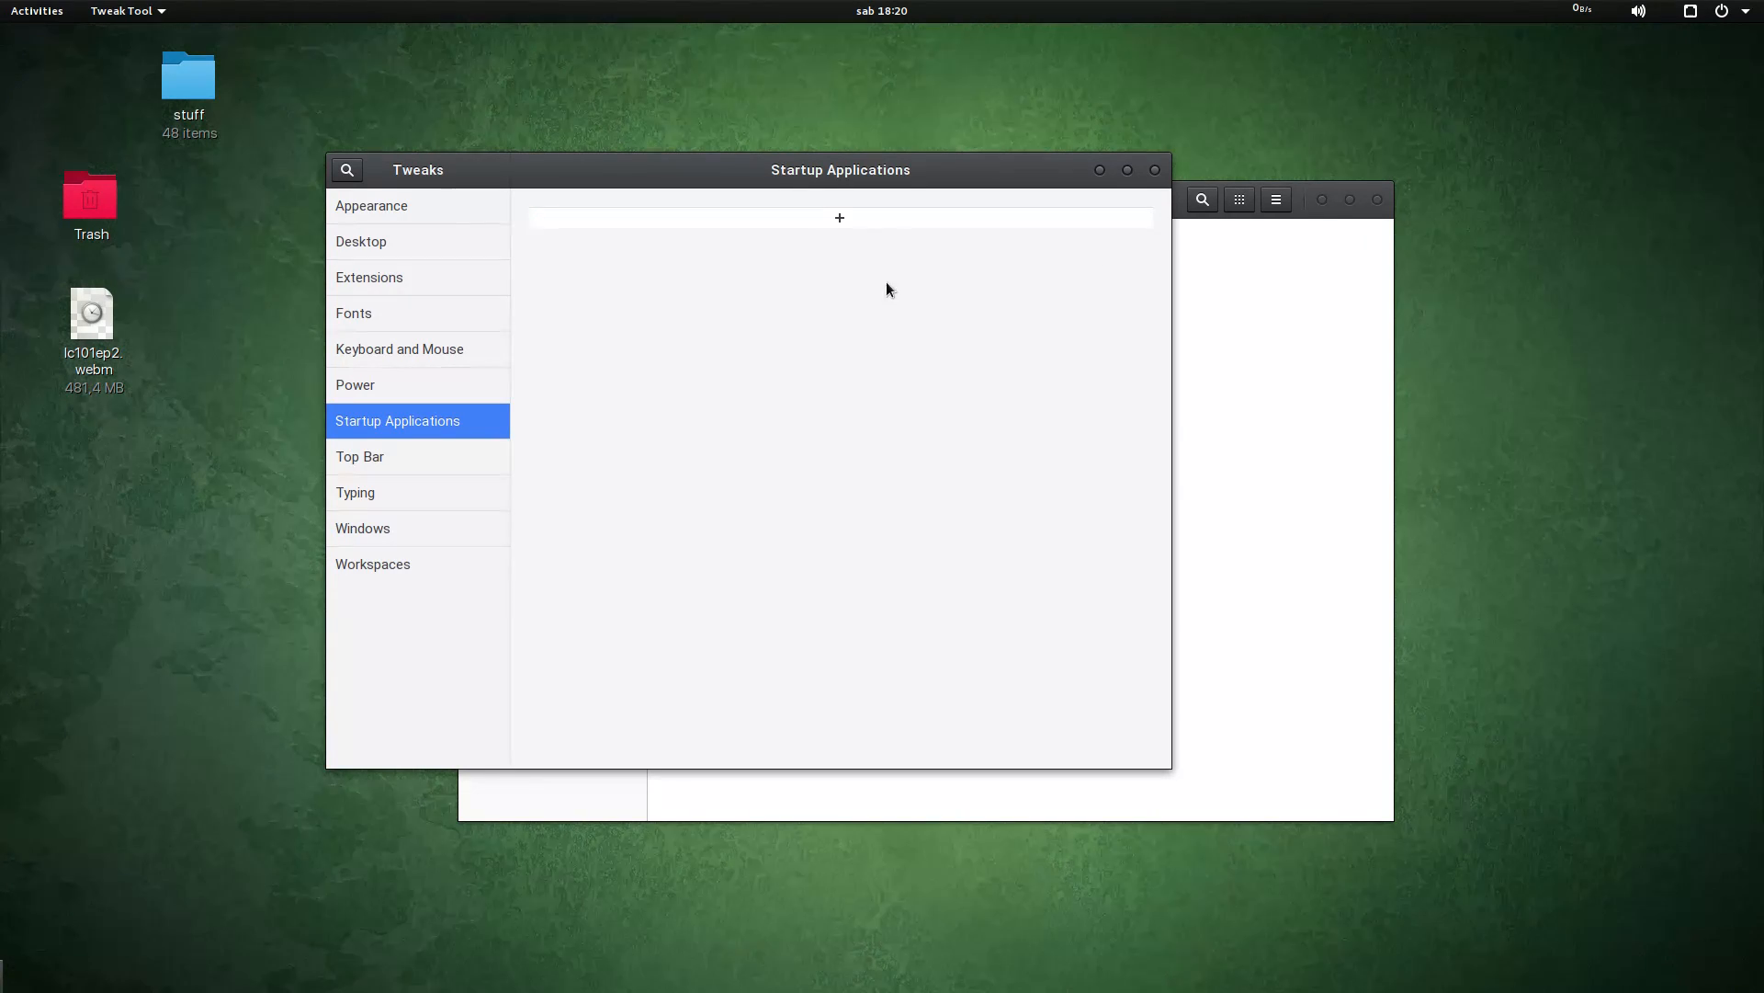
Step: Open the Top Bar settings in Tweaks and turn on Show date for the clock
left_click_drag(464, 419, 658, 415)
left_click(584, 450)
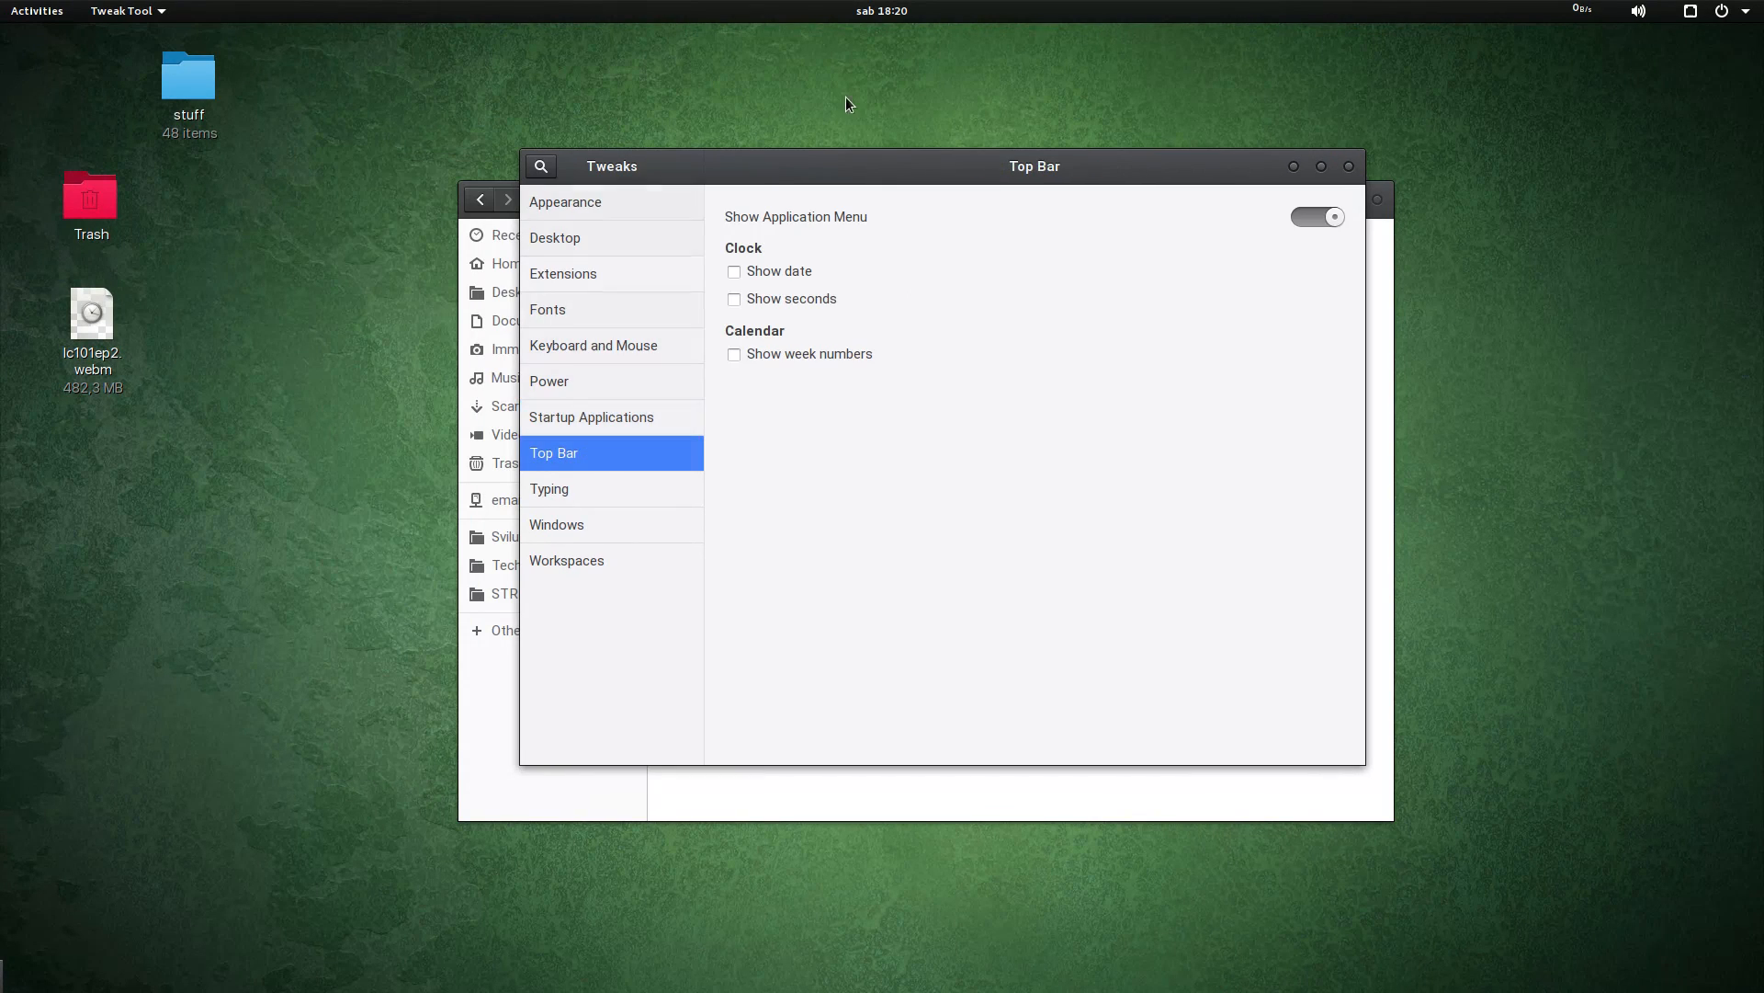
left_click_drag(723, 165, 510, 137)
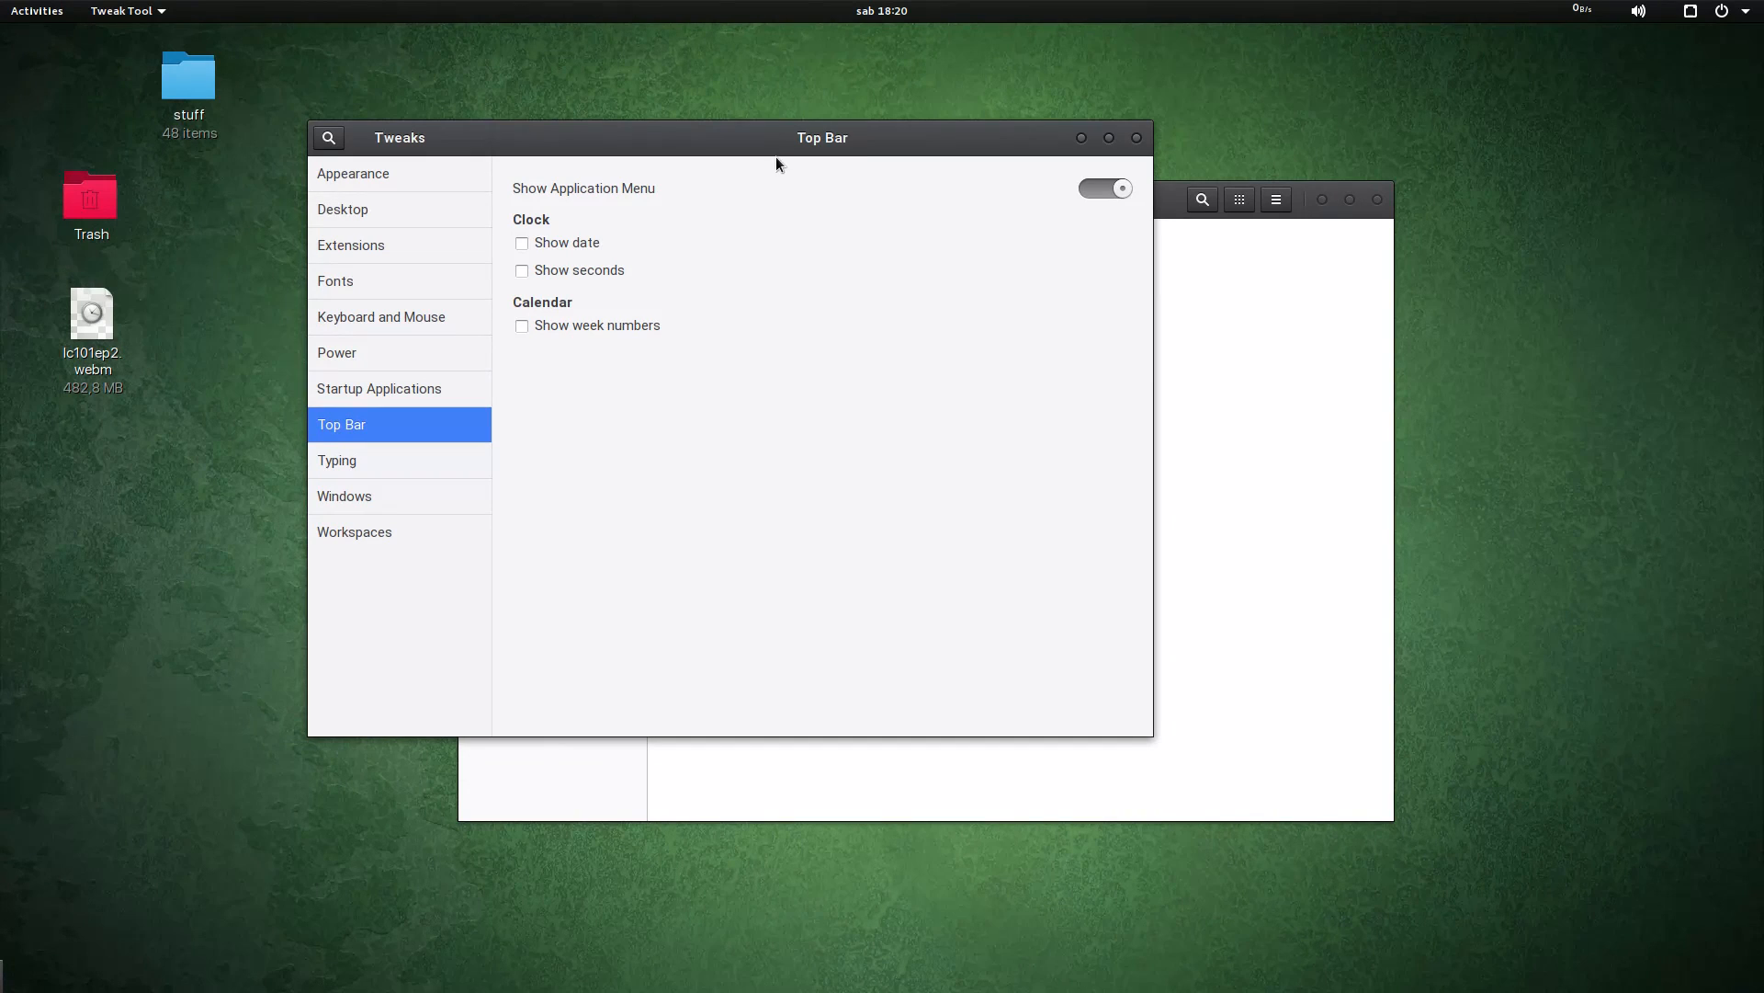
left_click_drag(746, 136, 890, 281)
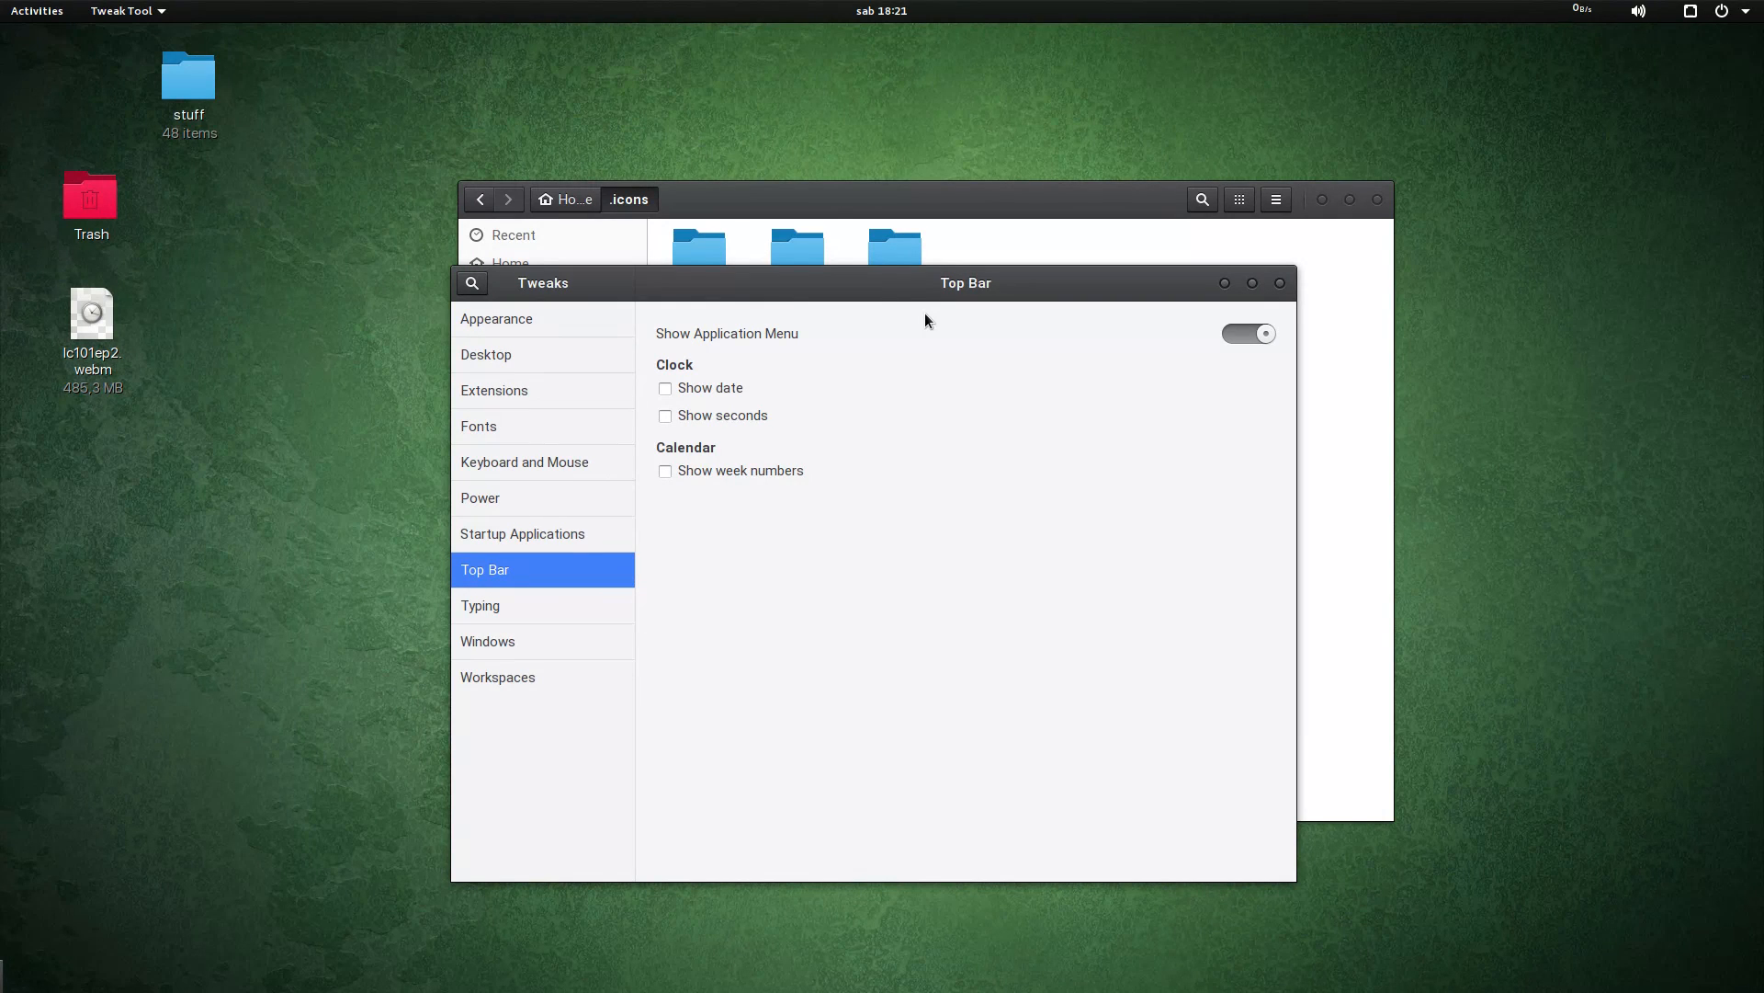
left_click(702, 395)
left_click(703, 388)
left_click(721, 387)
left_click_drag(768, 291, 792, 280)
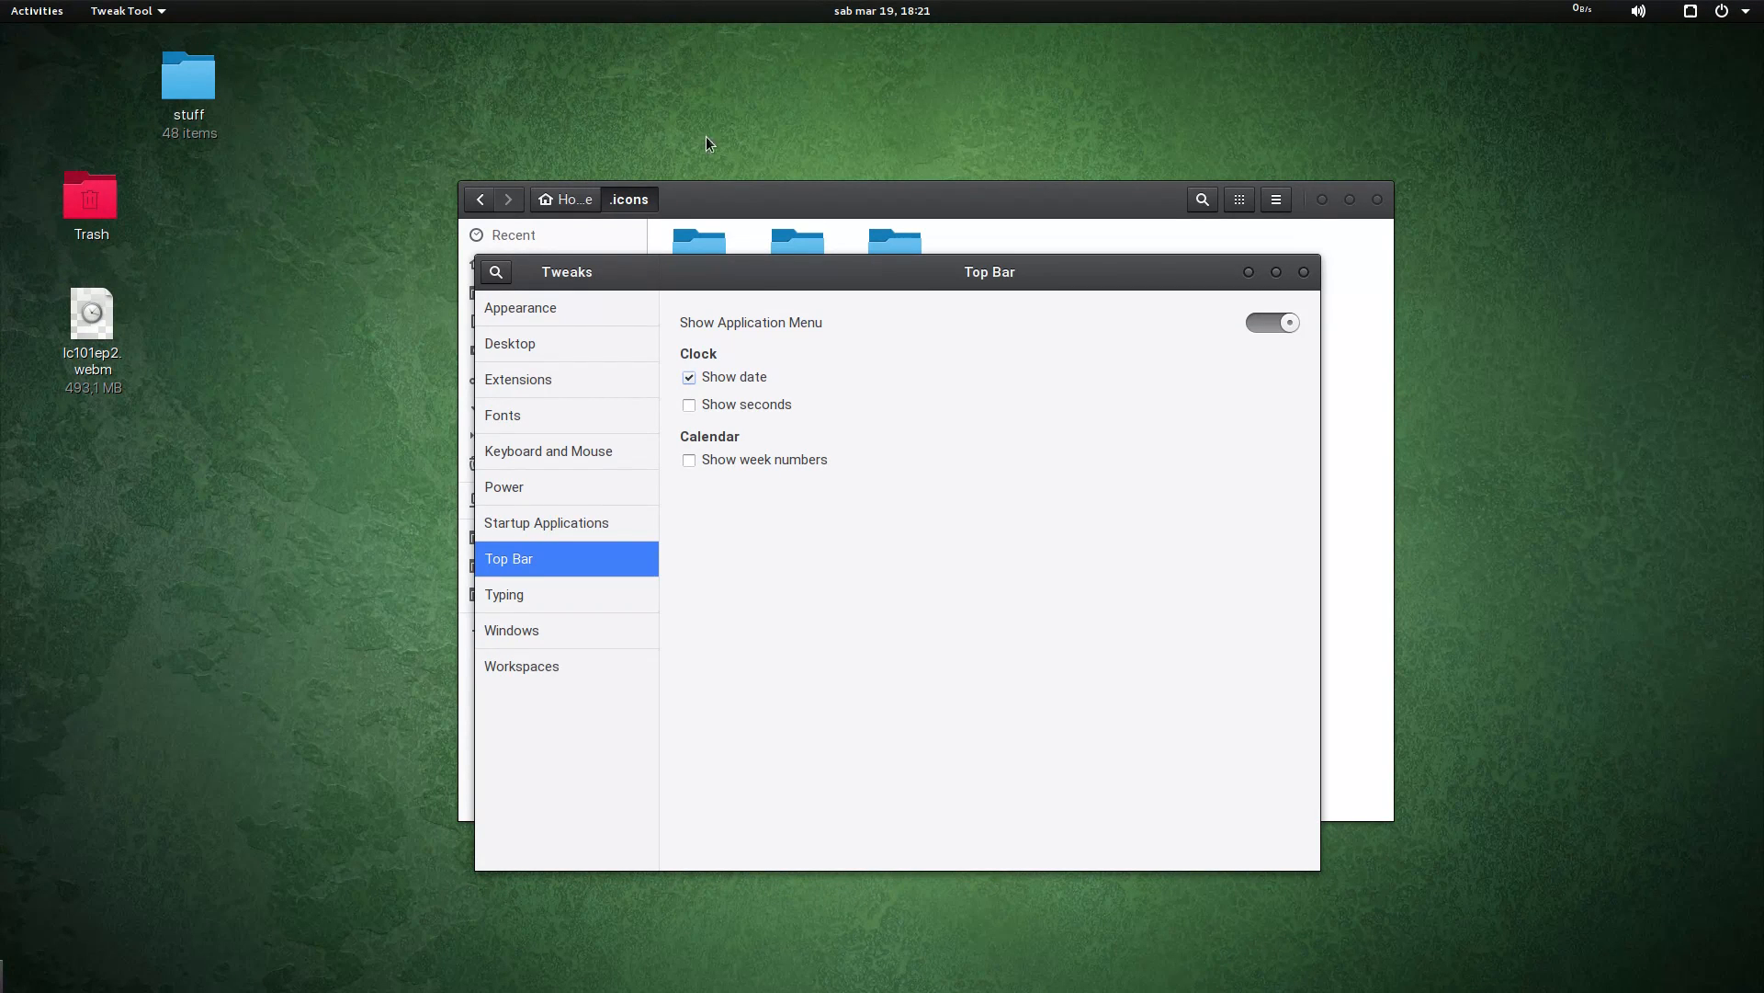
Step: Try out the clock's seconds and the calendar's week numbers, checking the top bar calendar, and turn both options off again
left_click(688, 407)
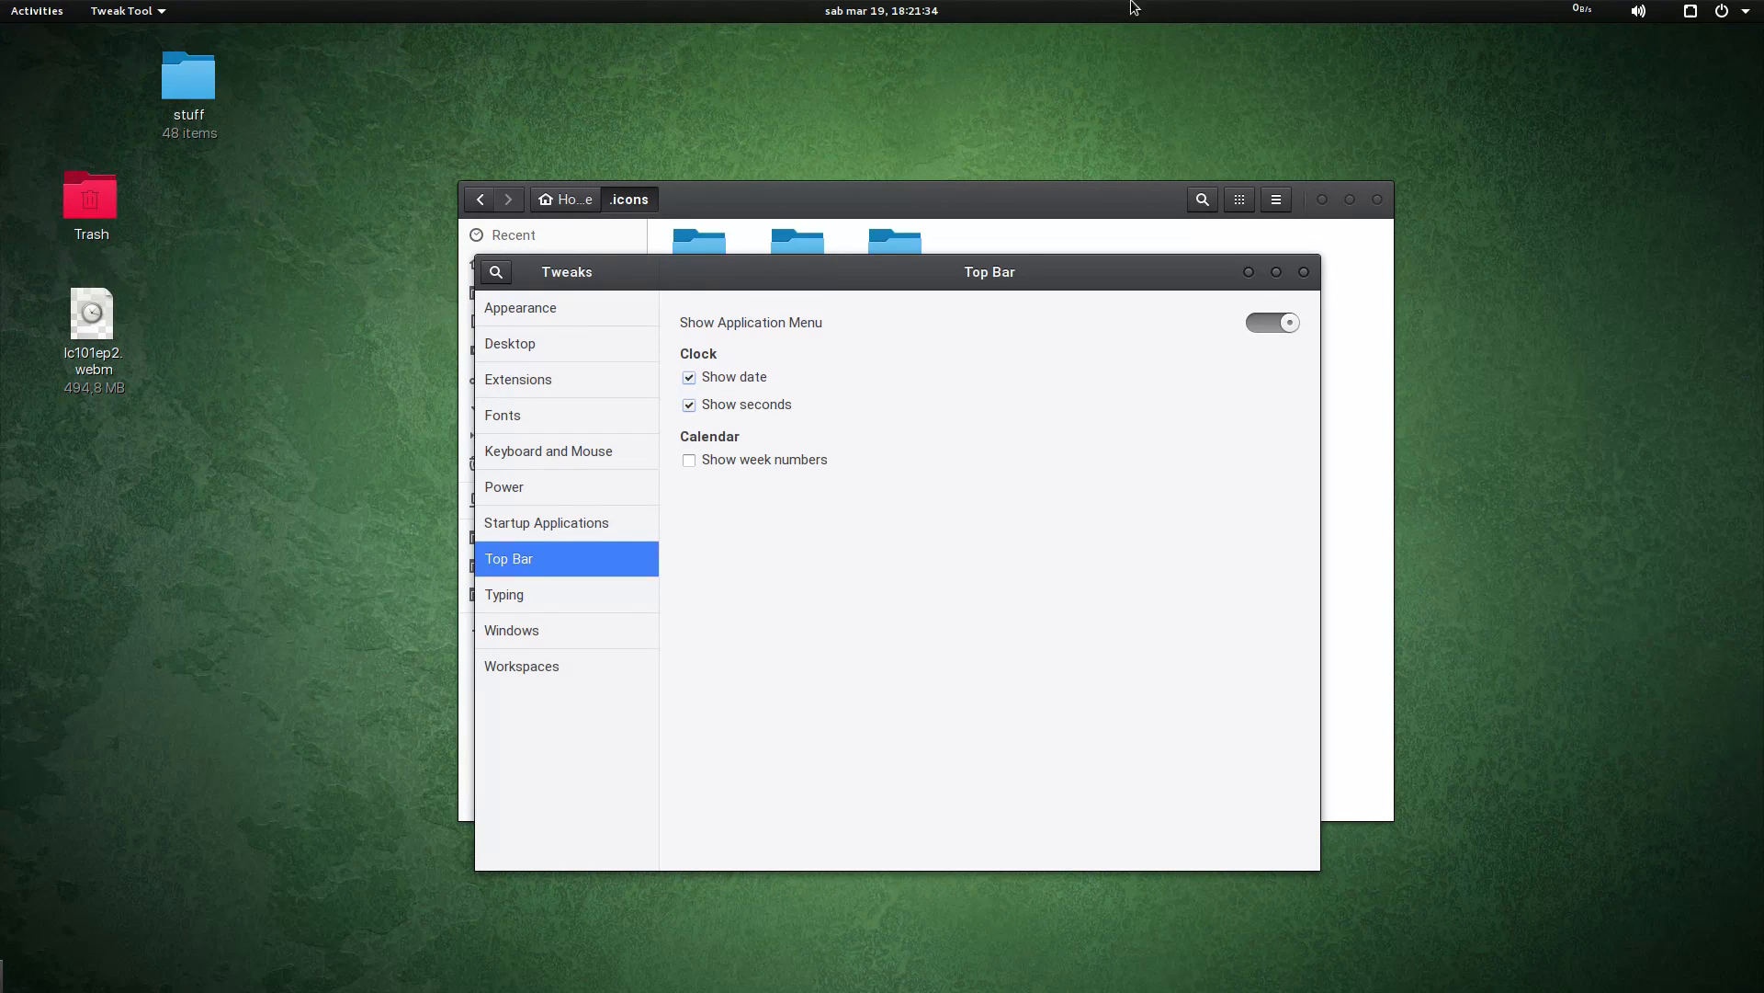
left_click(733, 407)
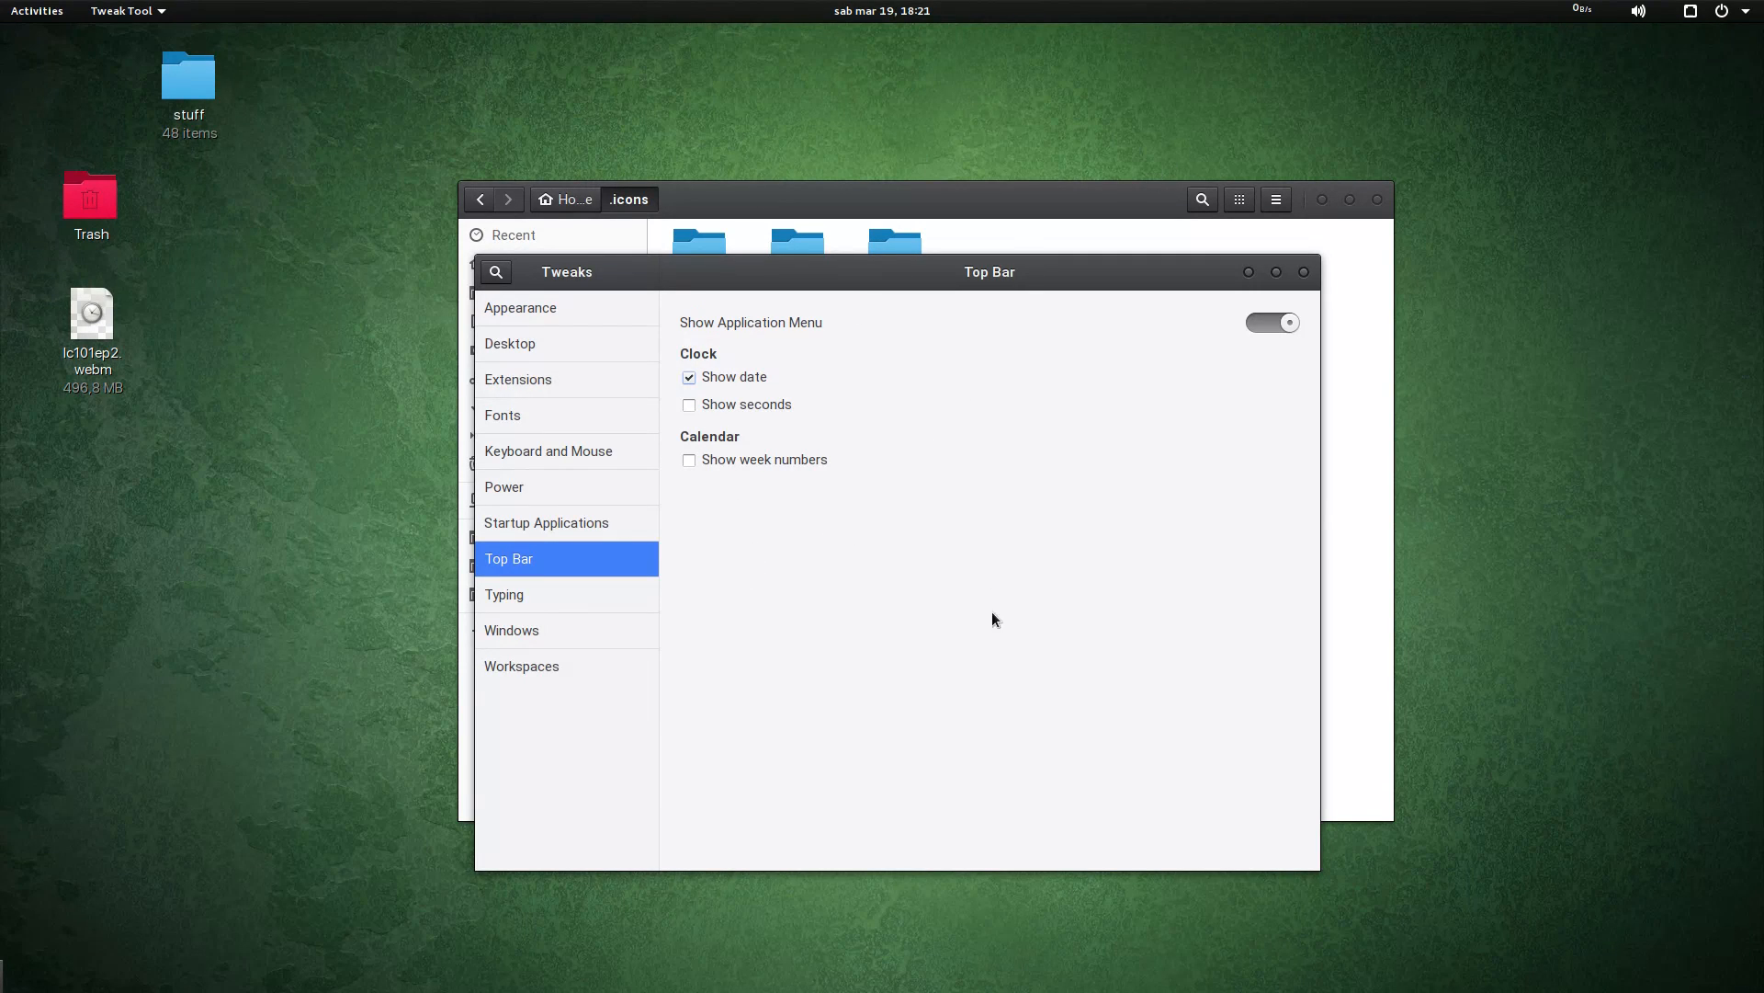
left_click(729, 465)
left_click(886, 11)
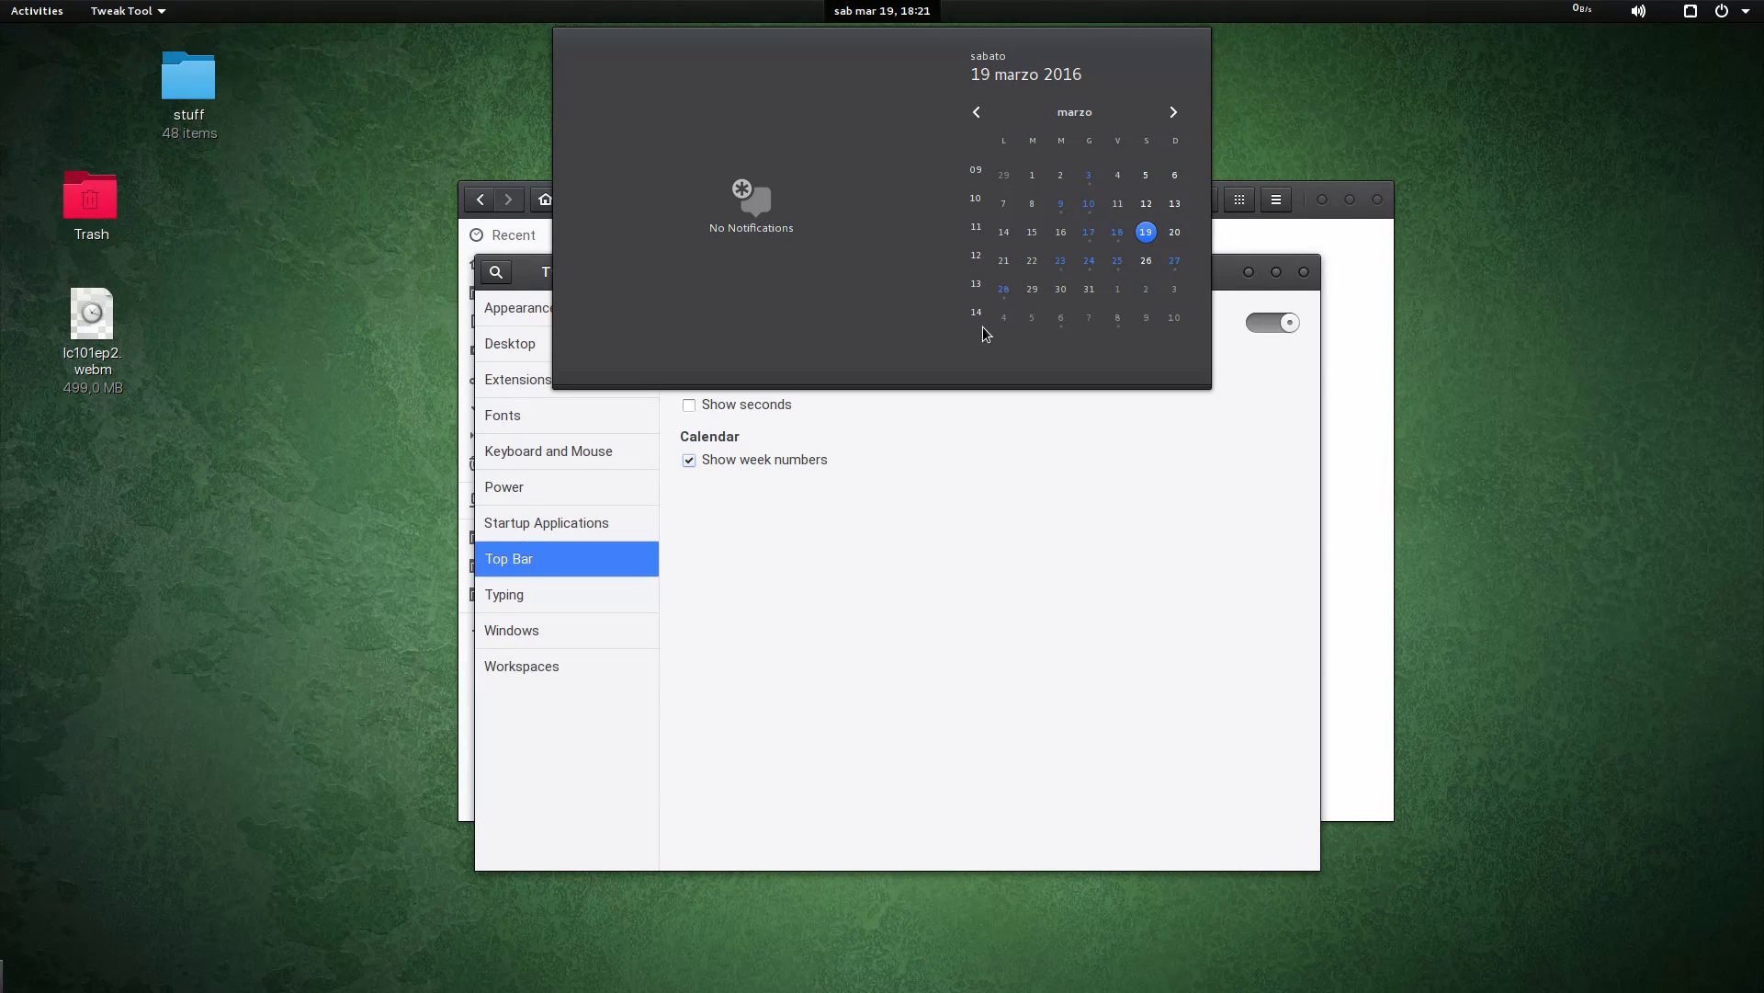
left_click(893, 10)
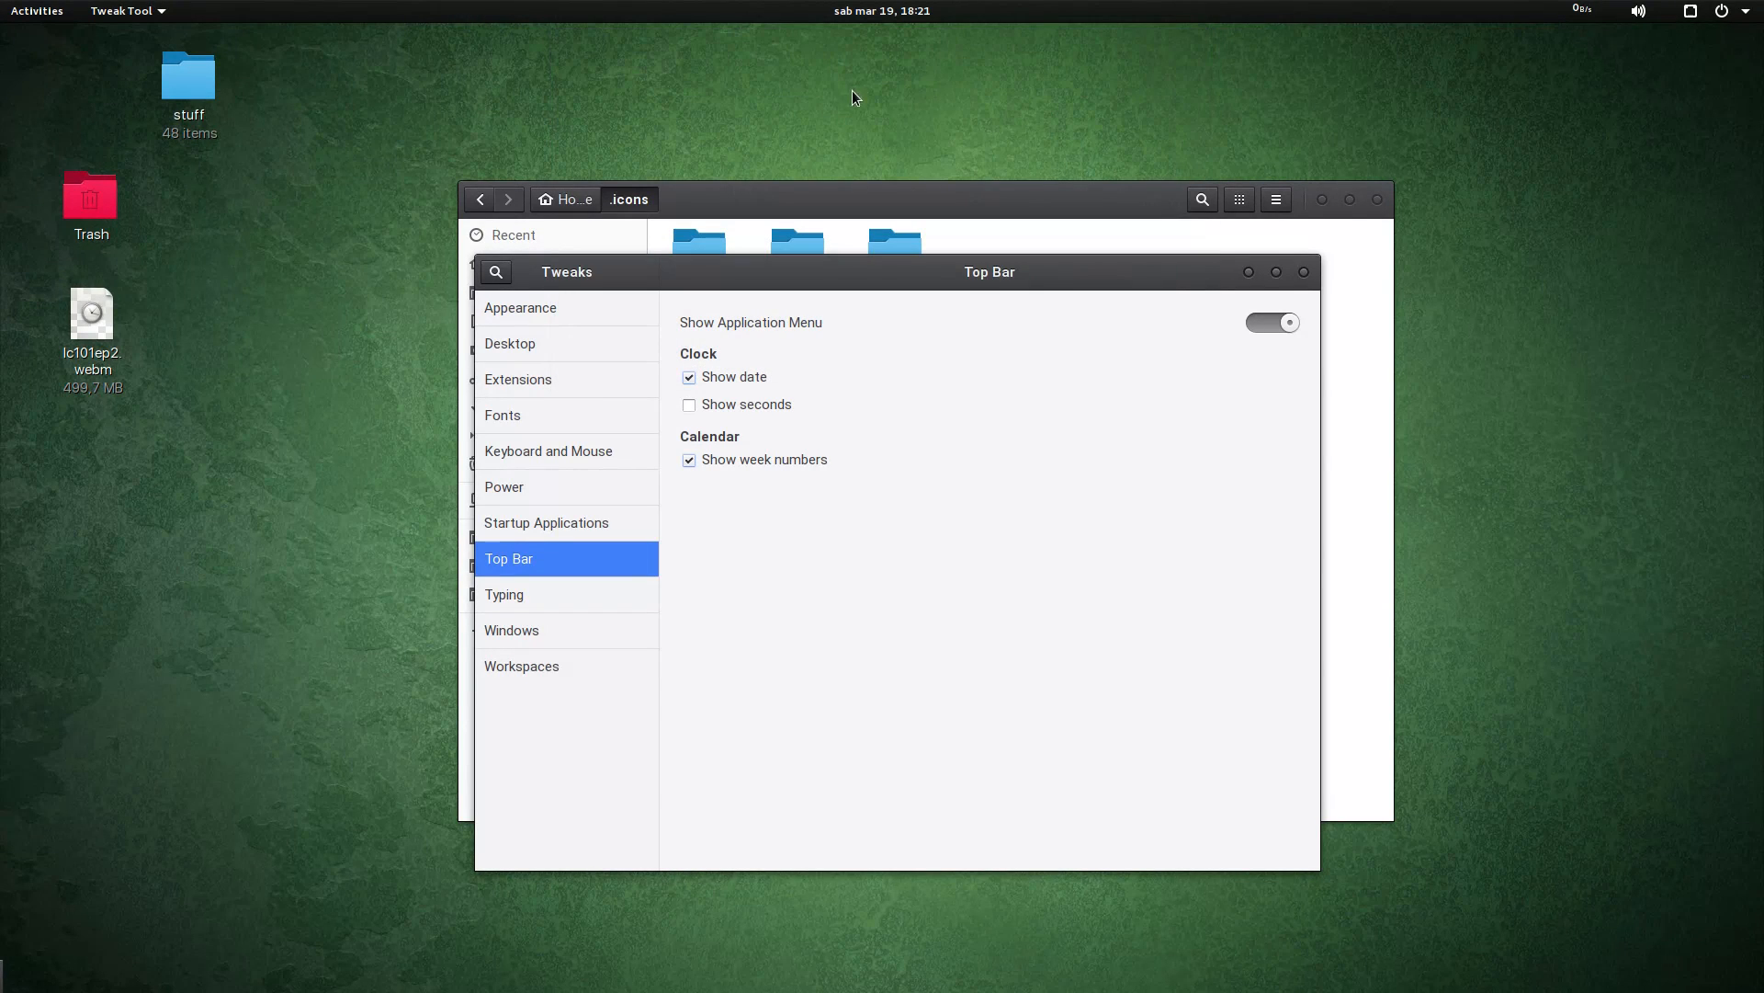
left_click(727, 465)
left_click(878, 9)
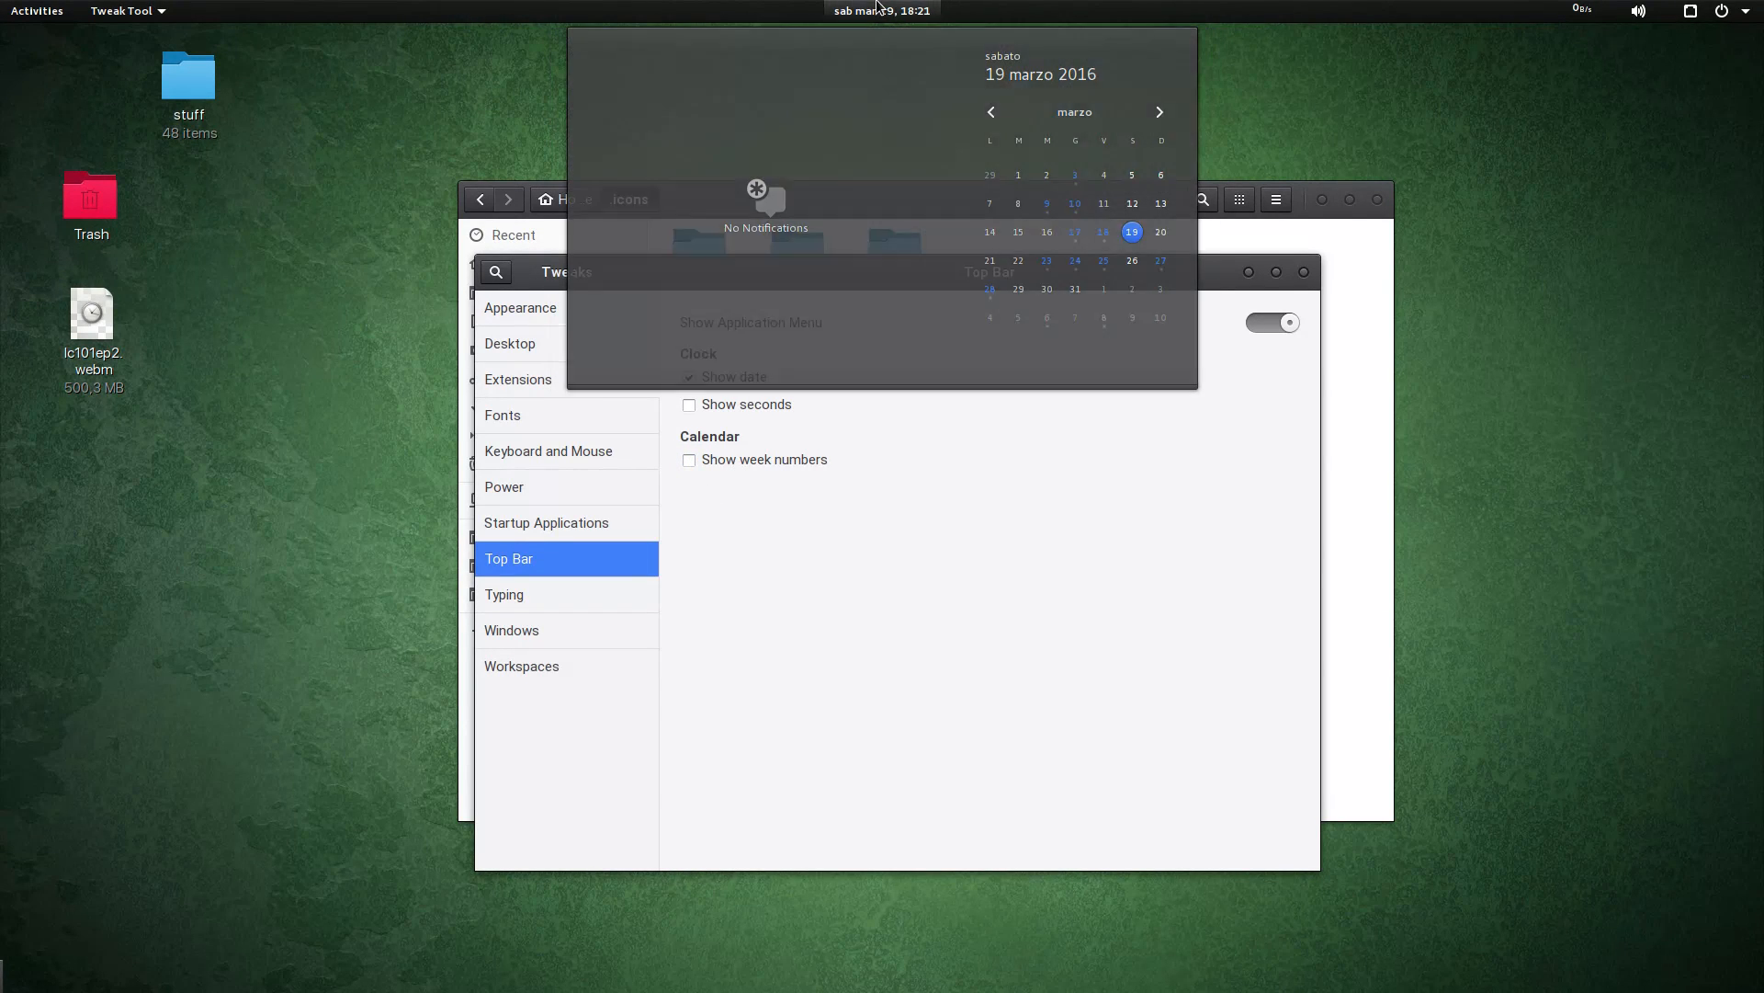
left_click(878, 9)
Step: View the application menus of Tweak Tool and Files in the top bar
left_click_drag(850, 275, 862, 312)
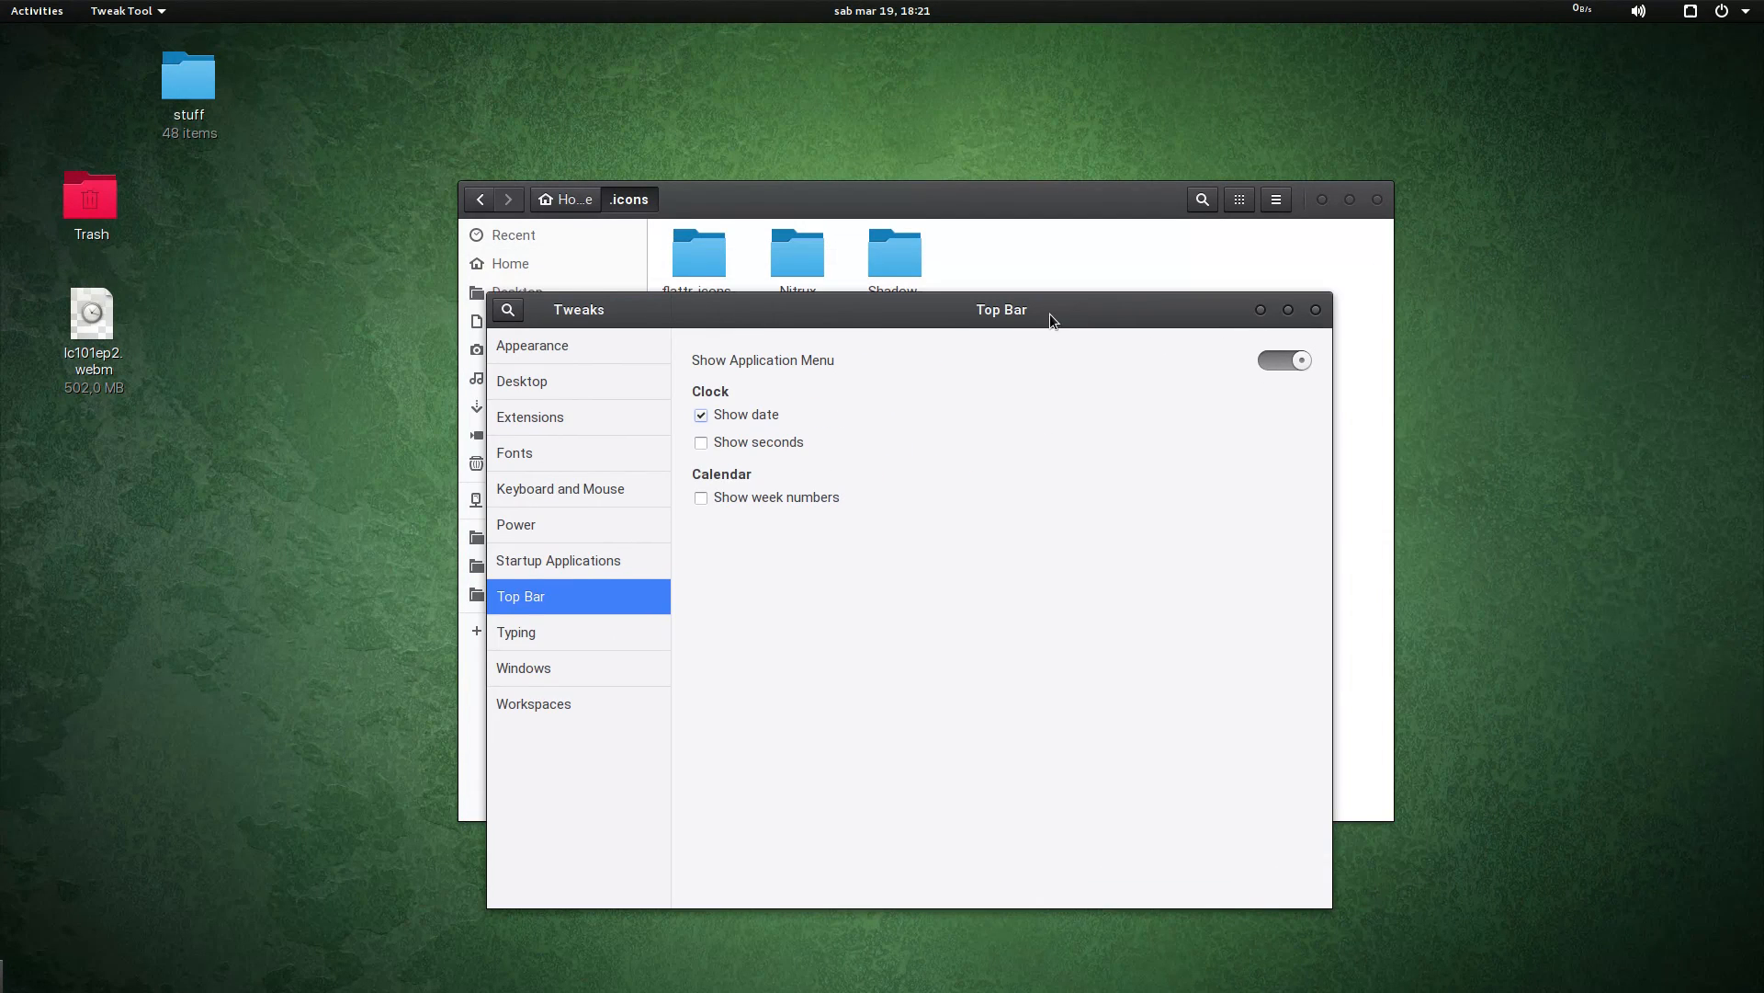
left_click_drag(1050, 314, 1063, 286)
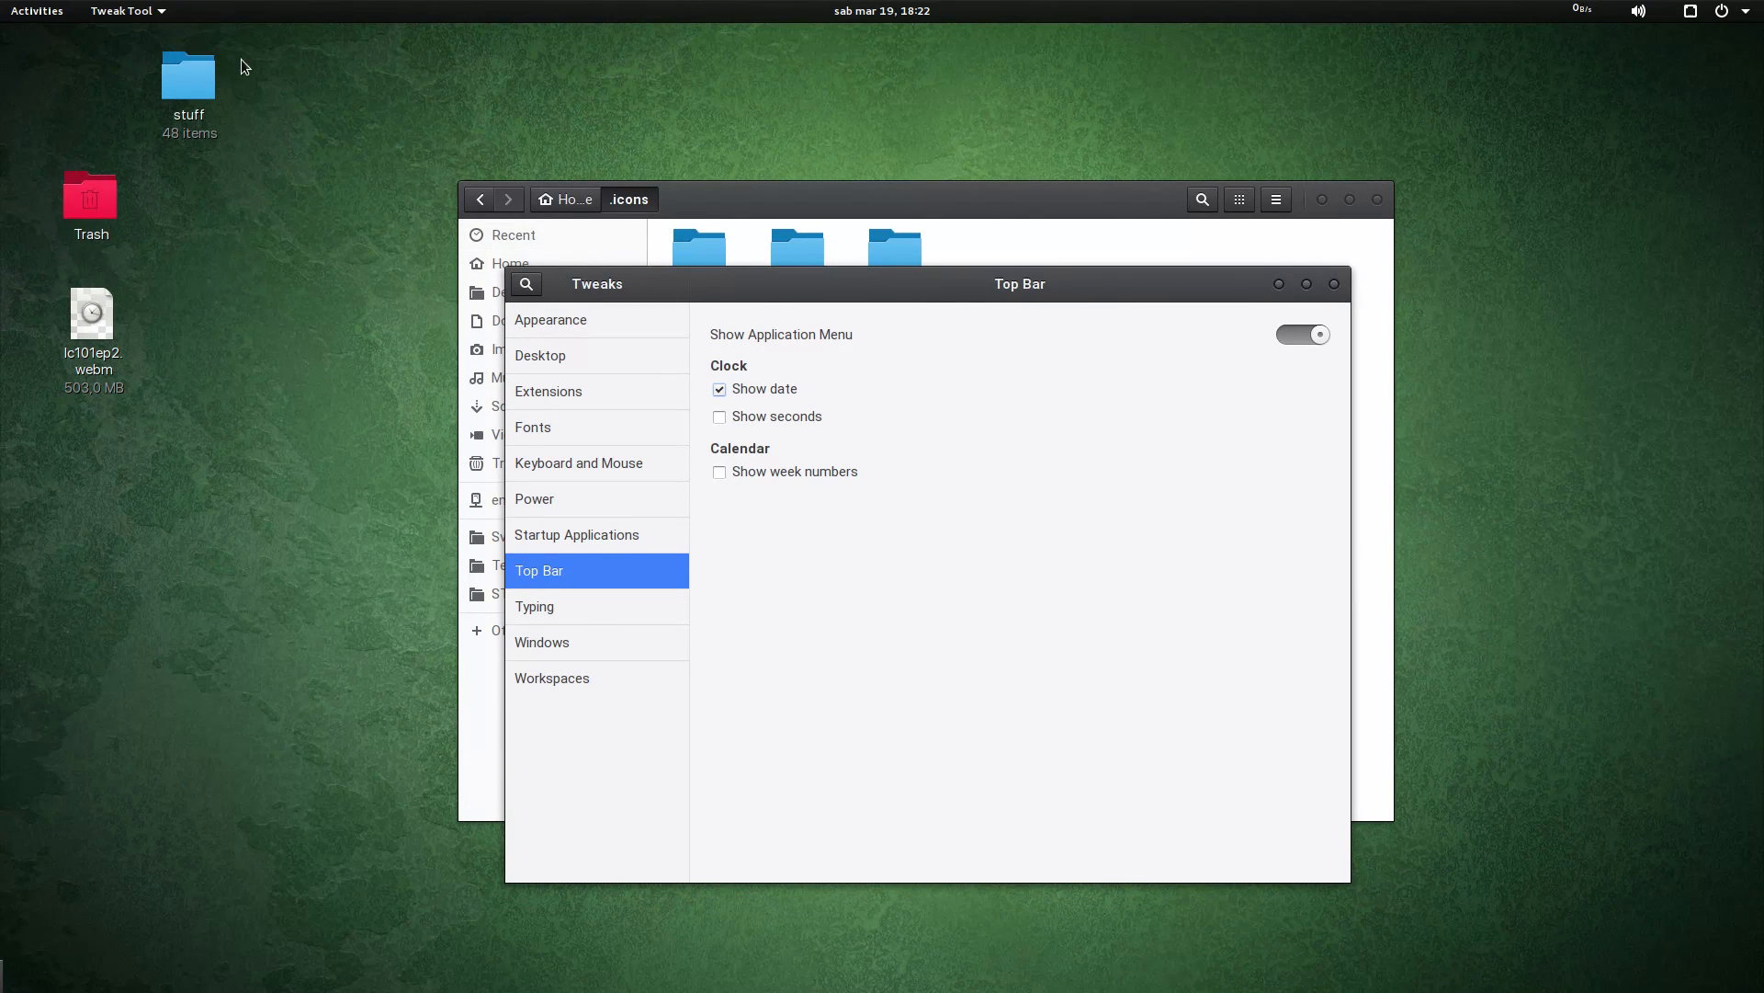
left_click(138, 11)
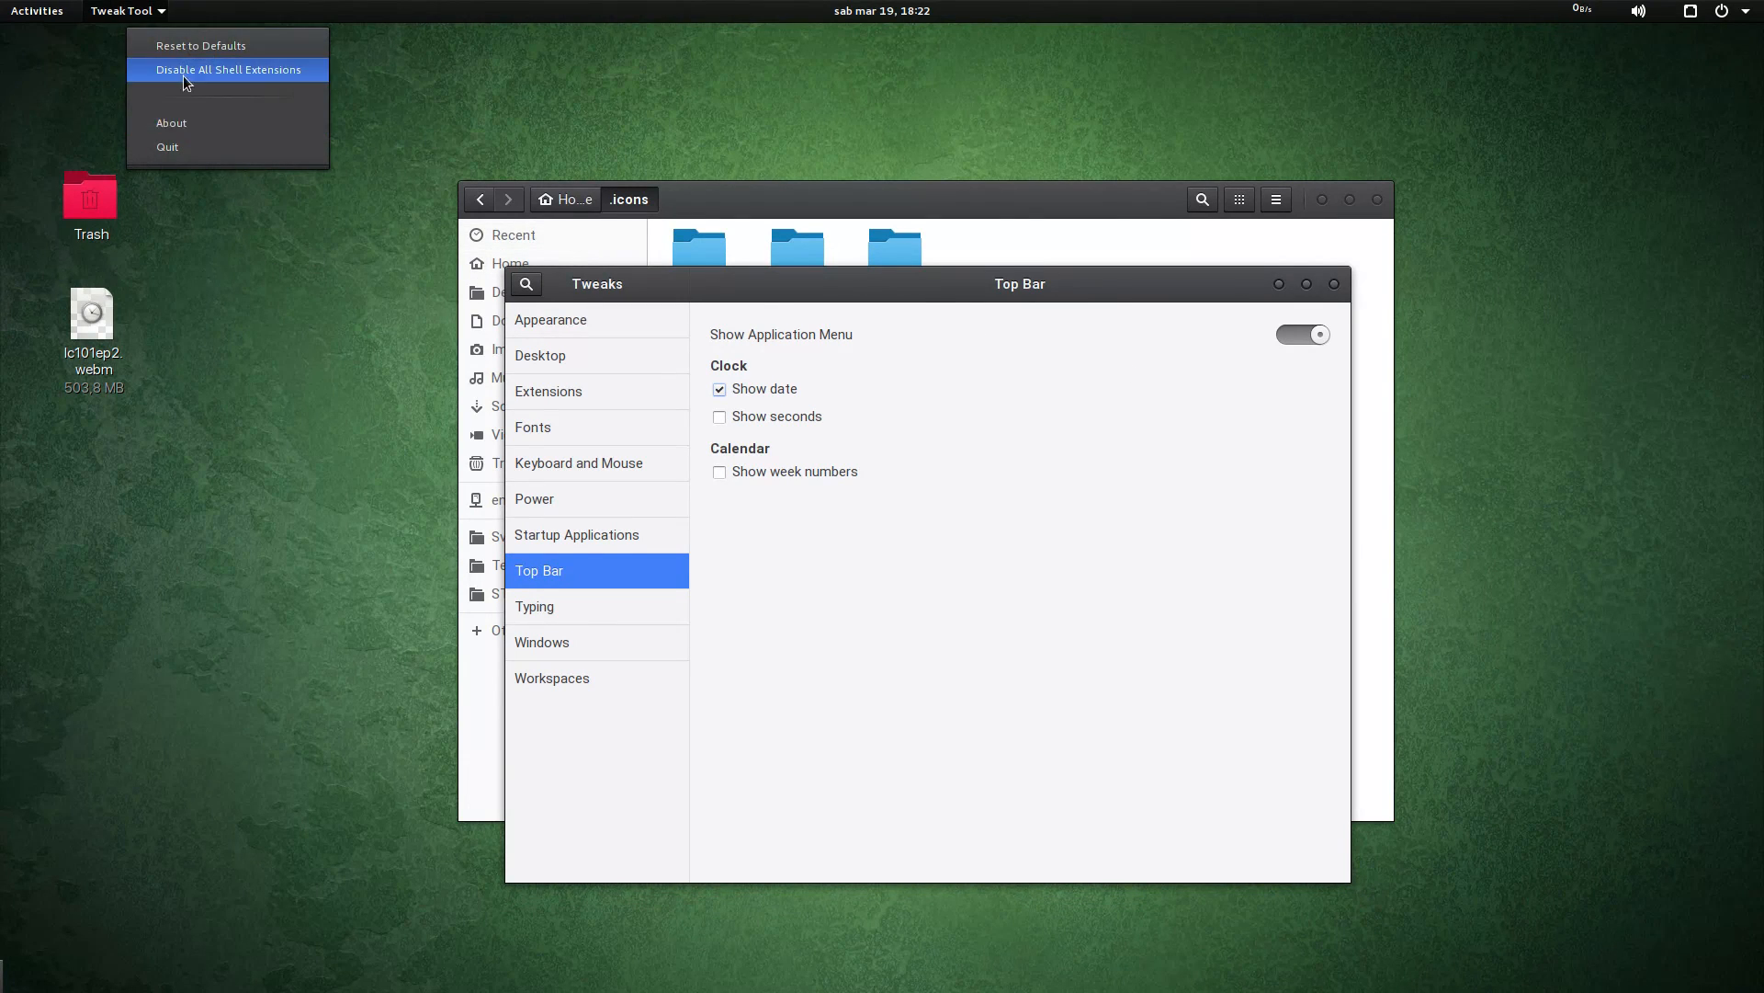
left_click(92, 7)
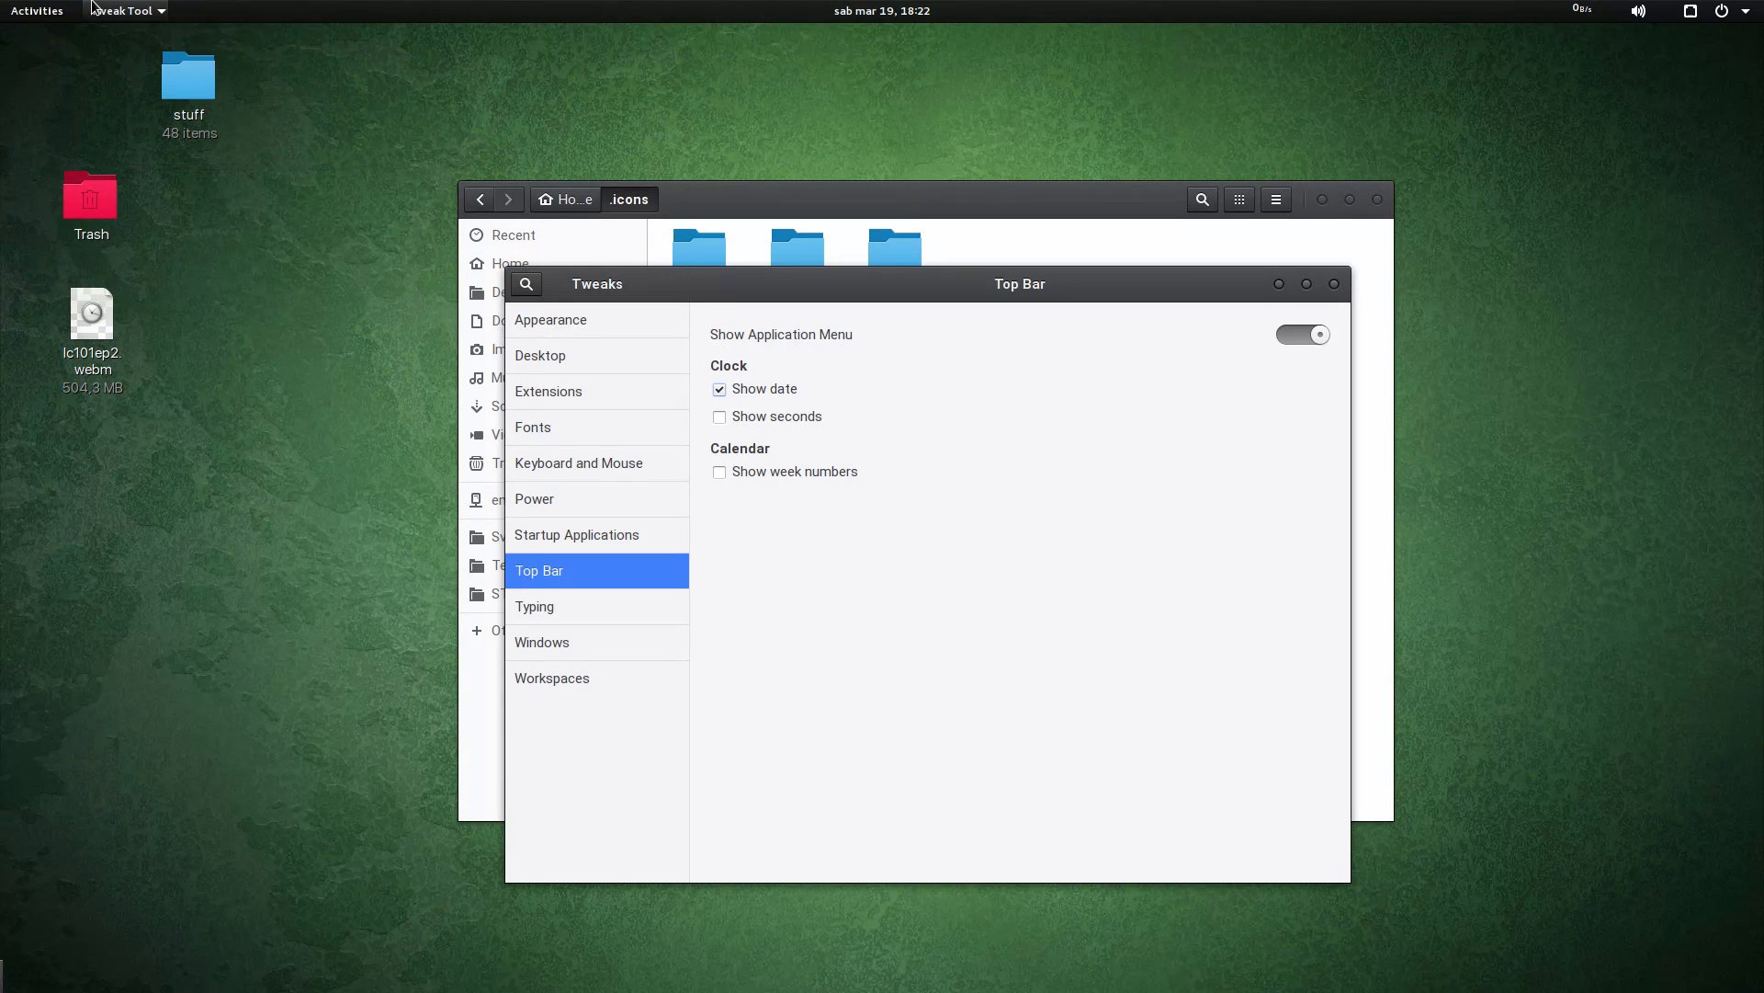
left_click(142, 11)
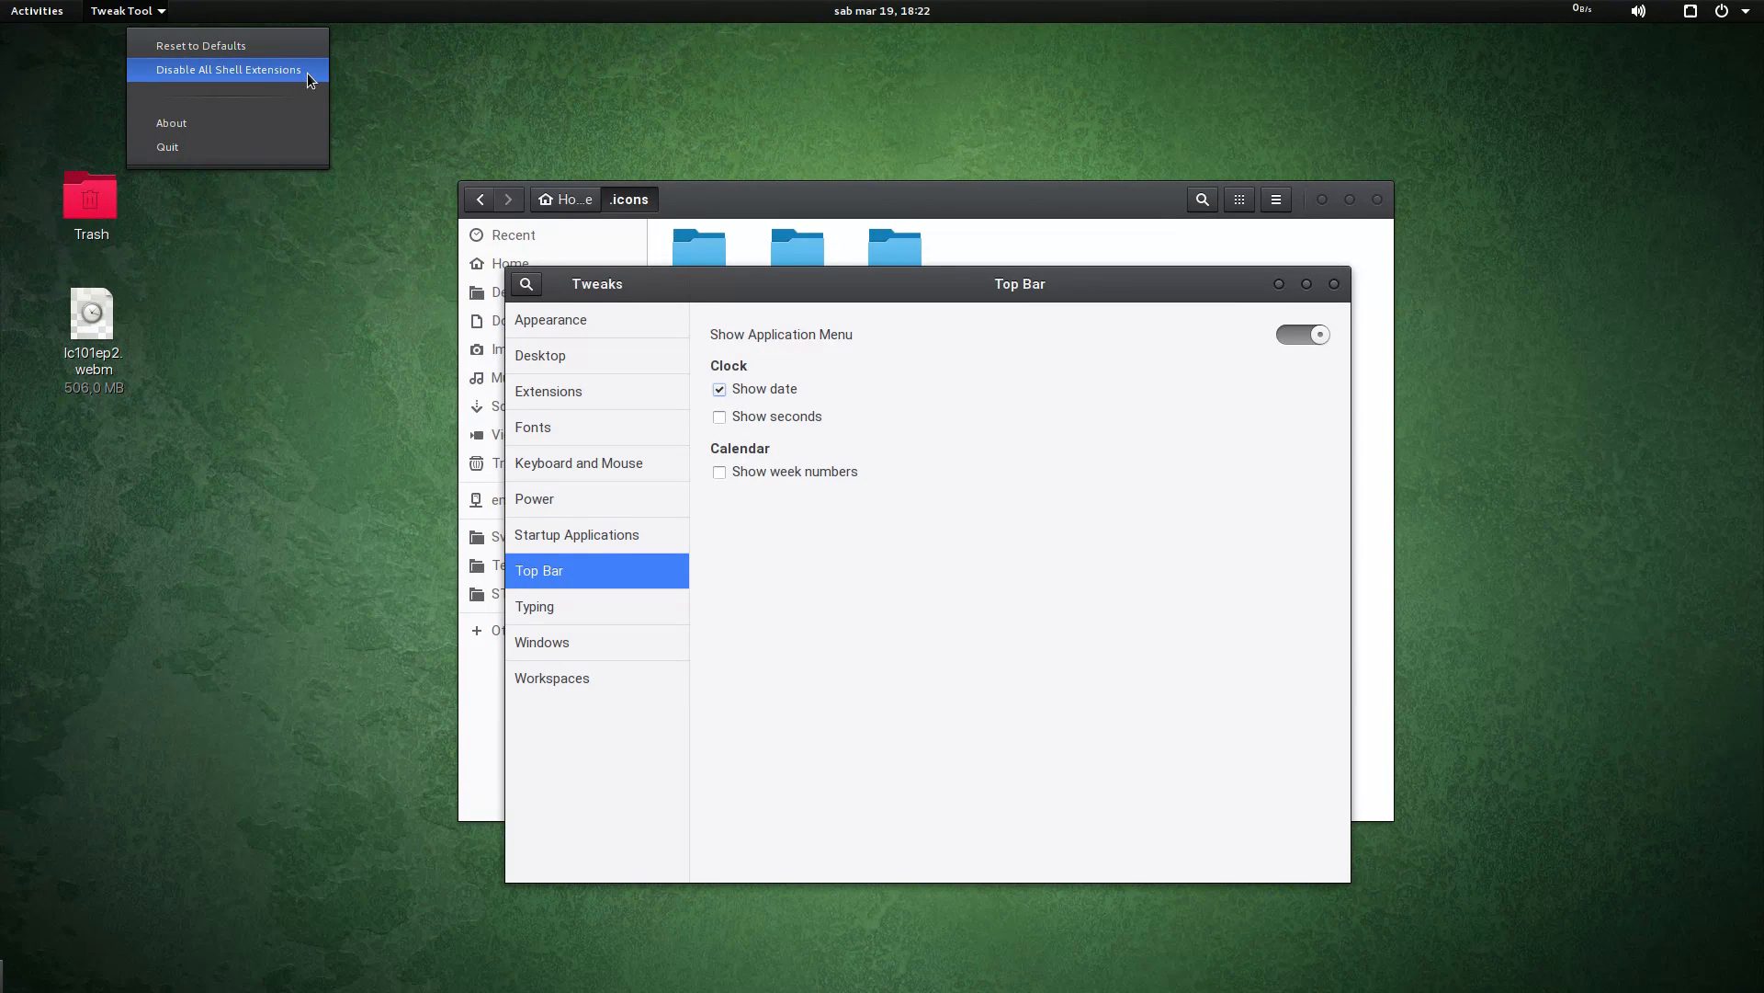
left_click(116, 8)
left_click(962, 196)
left_click(102, 10)
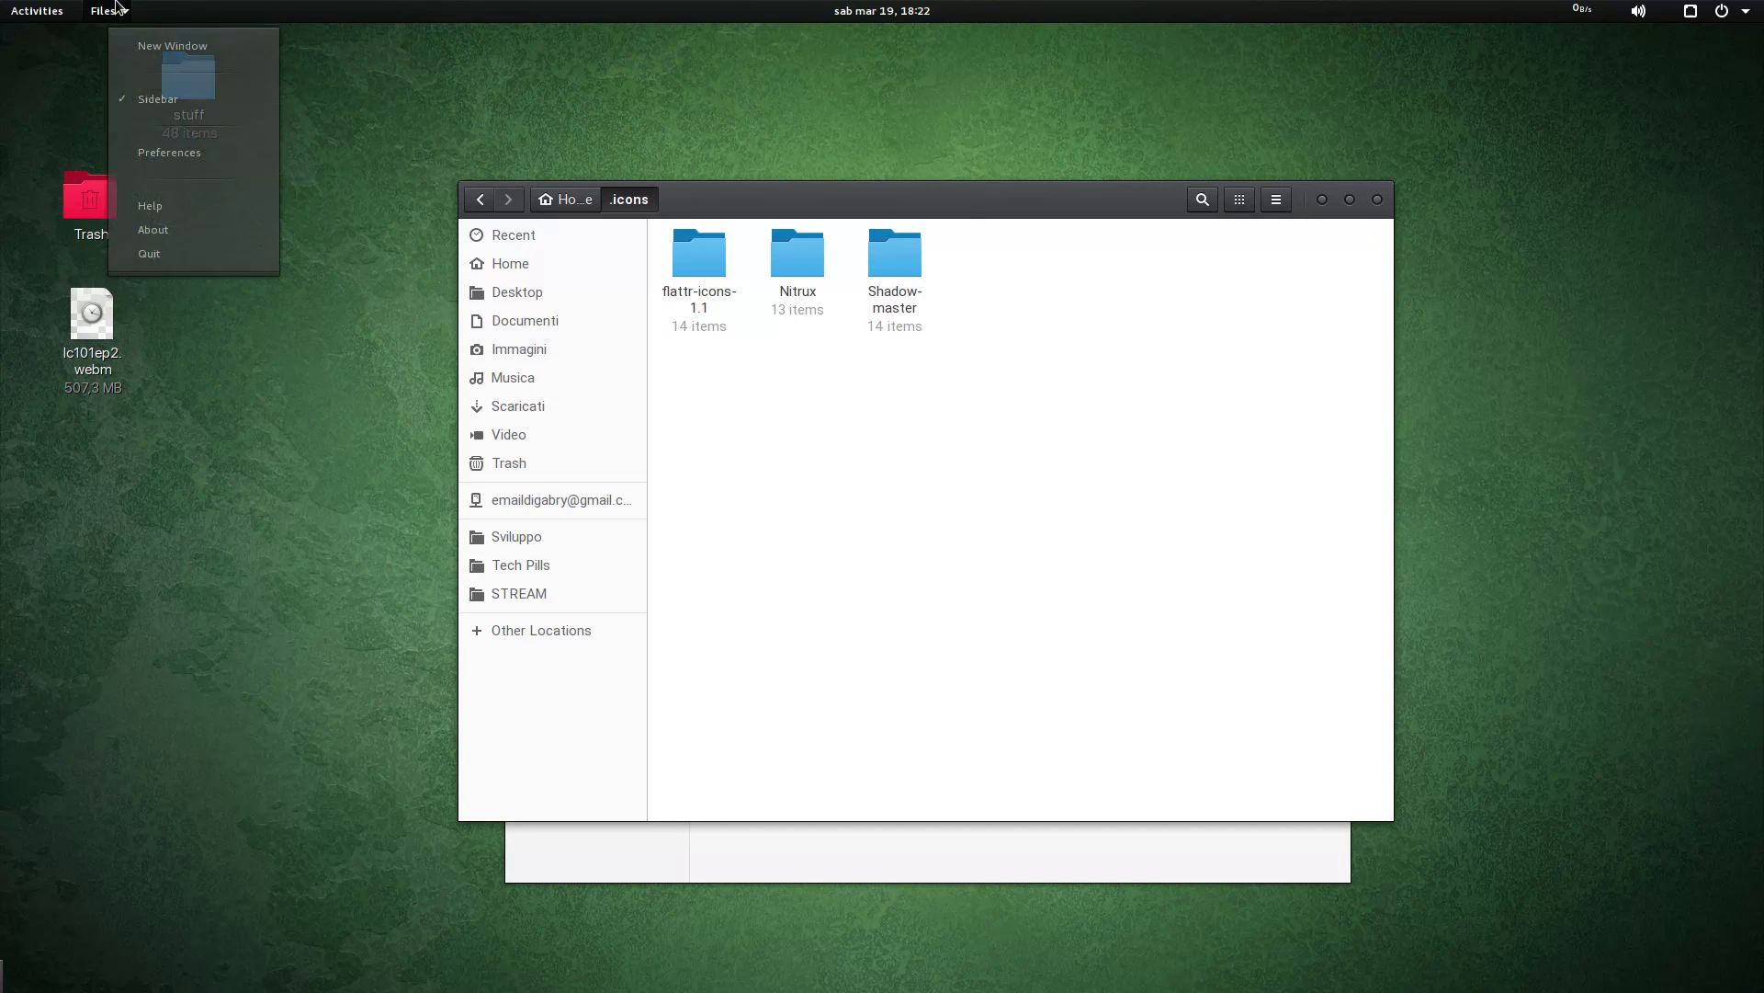
left_click(89, 7)
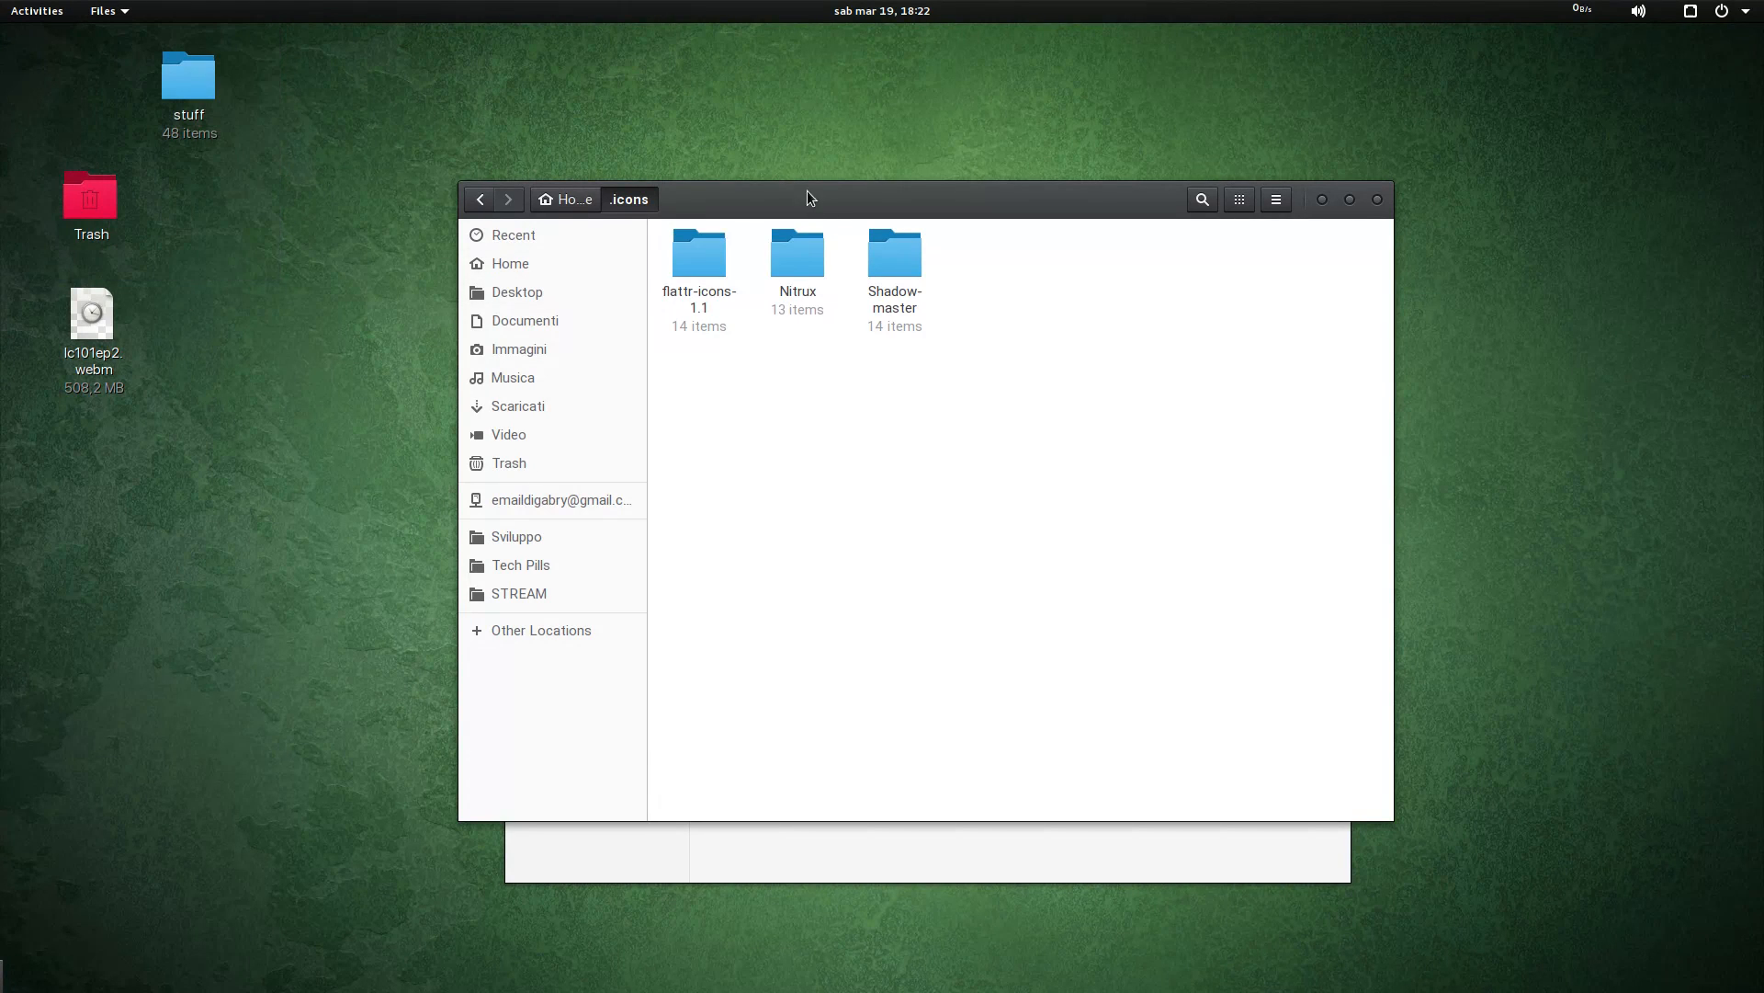
Step: Bring Tweaks to the front beside the Files window and turn off Show Application Menu in the Top Bar settings
left_click_drag(807, 197, 695, 188)
left_click(1071, 292)
left_click(1320, 506)
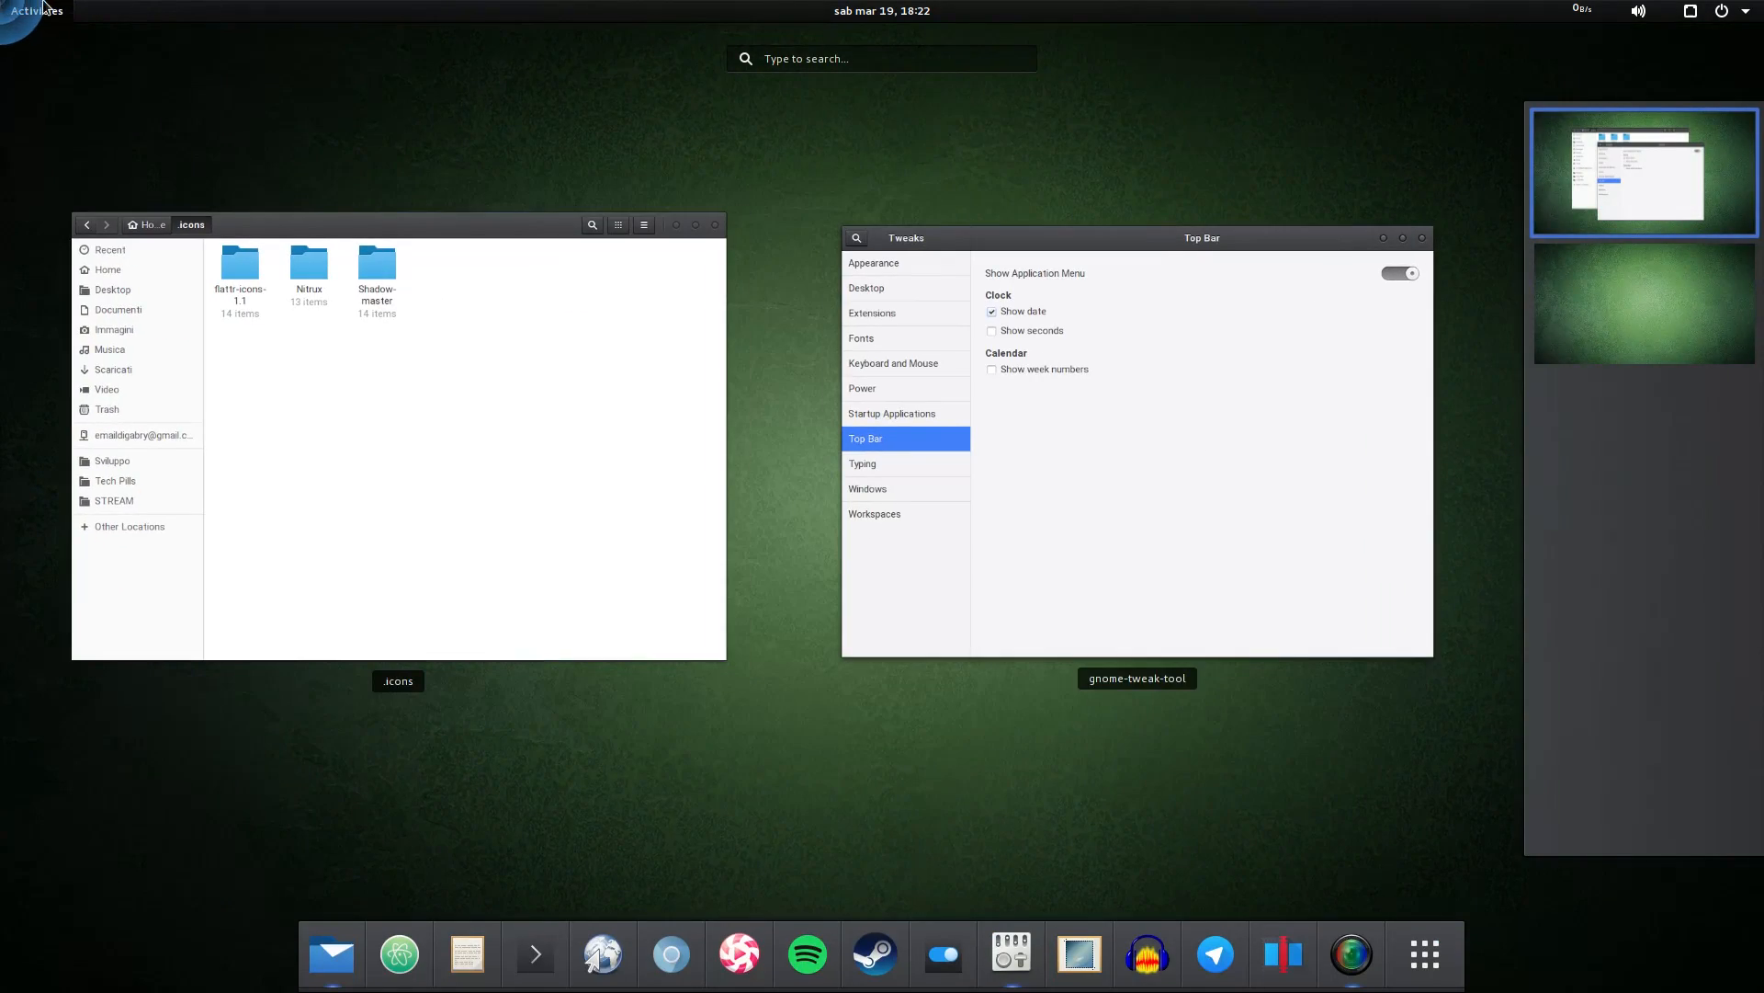
left_click(43, 7)
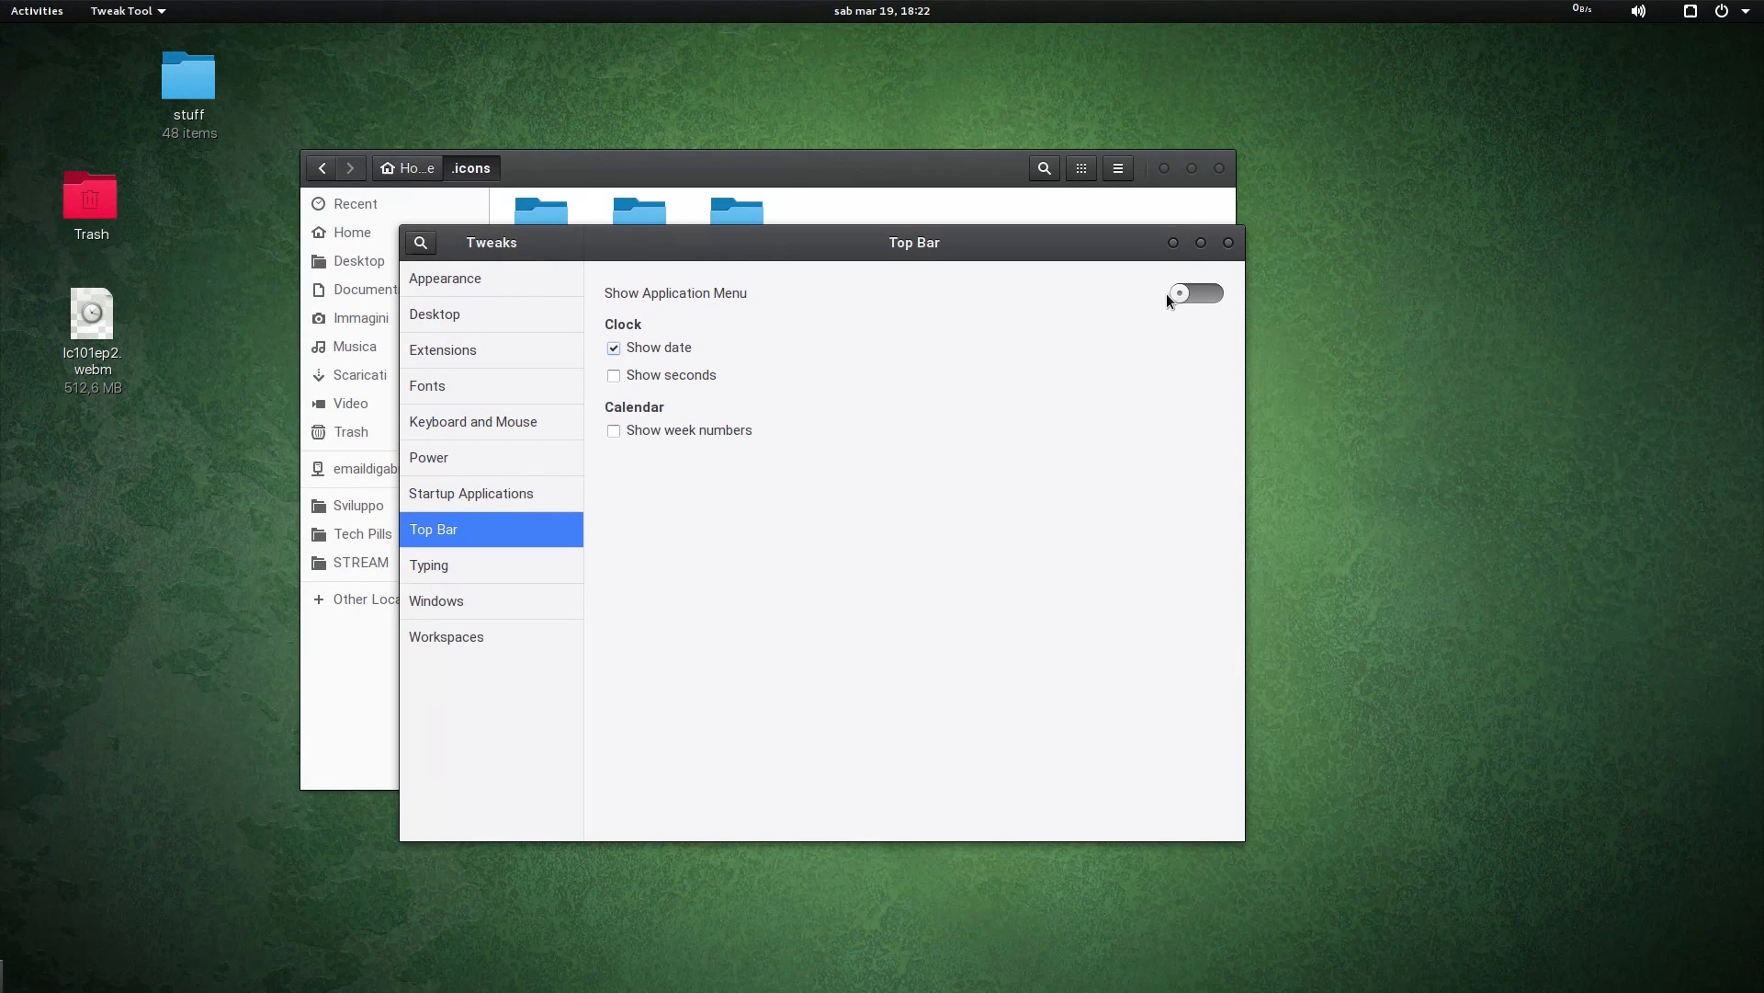
left_click(1166, 294)
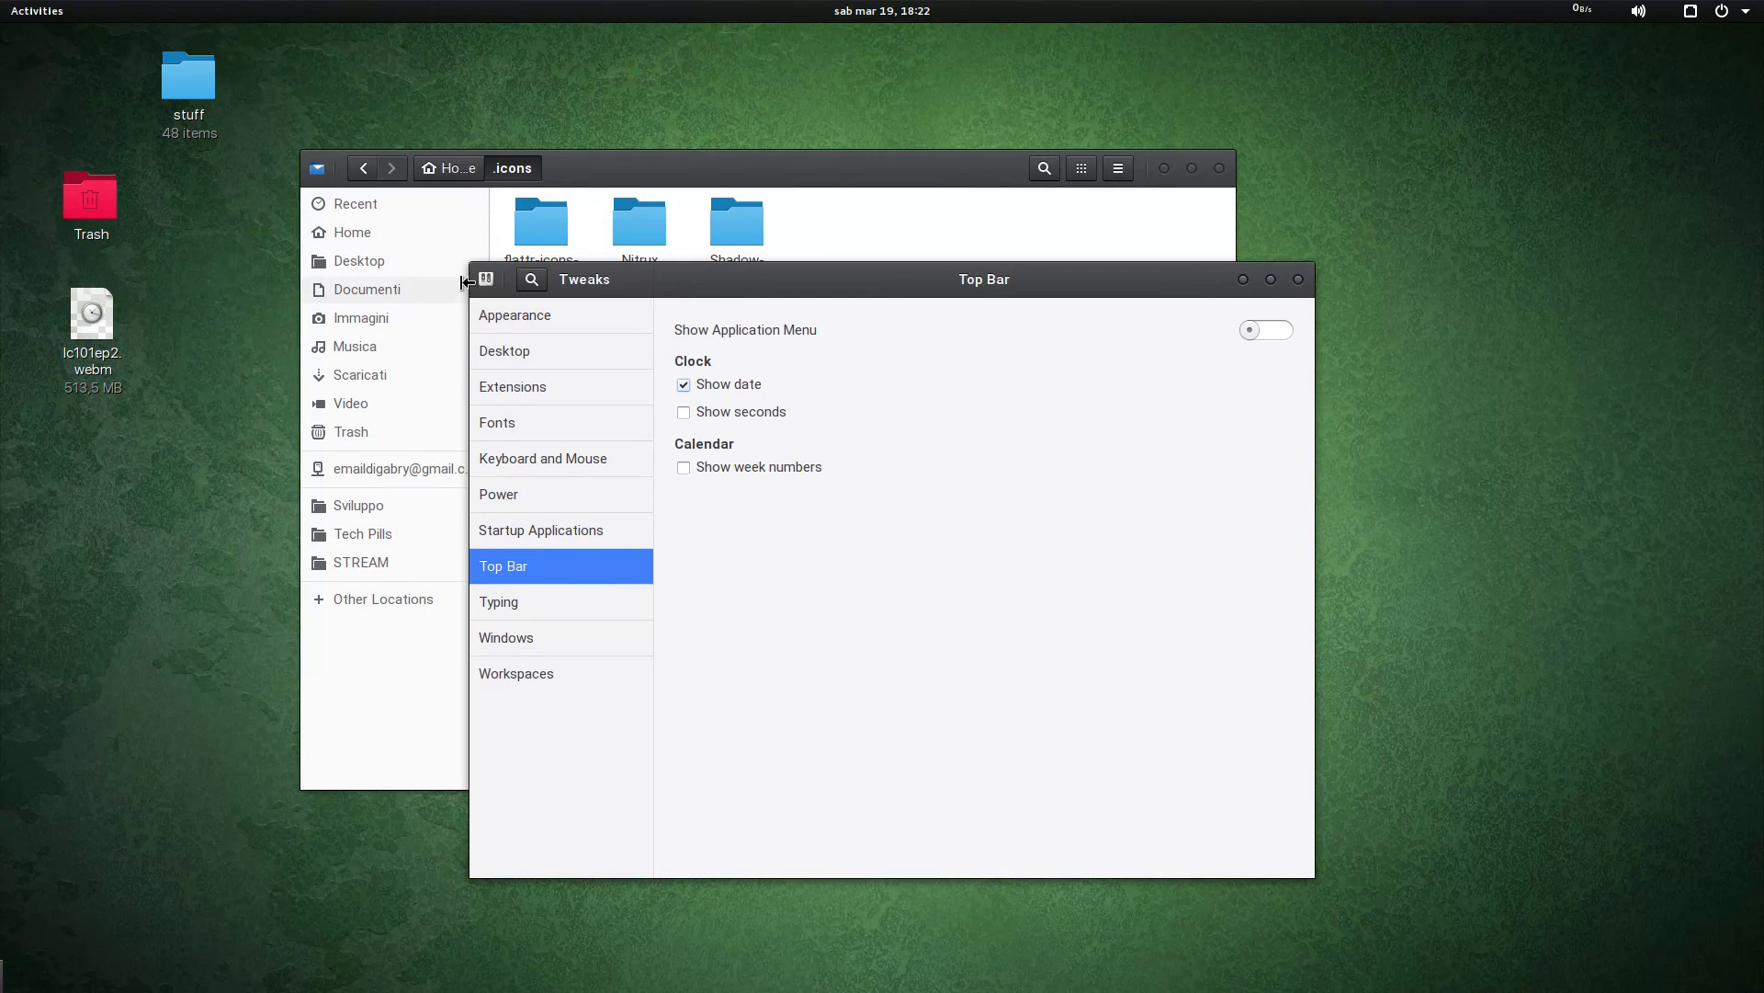
Step: View the application menus of Tweaks and Files from their own window title bars
left_click(485, 278)
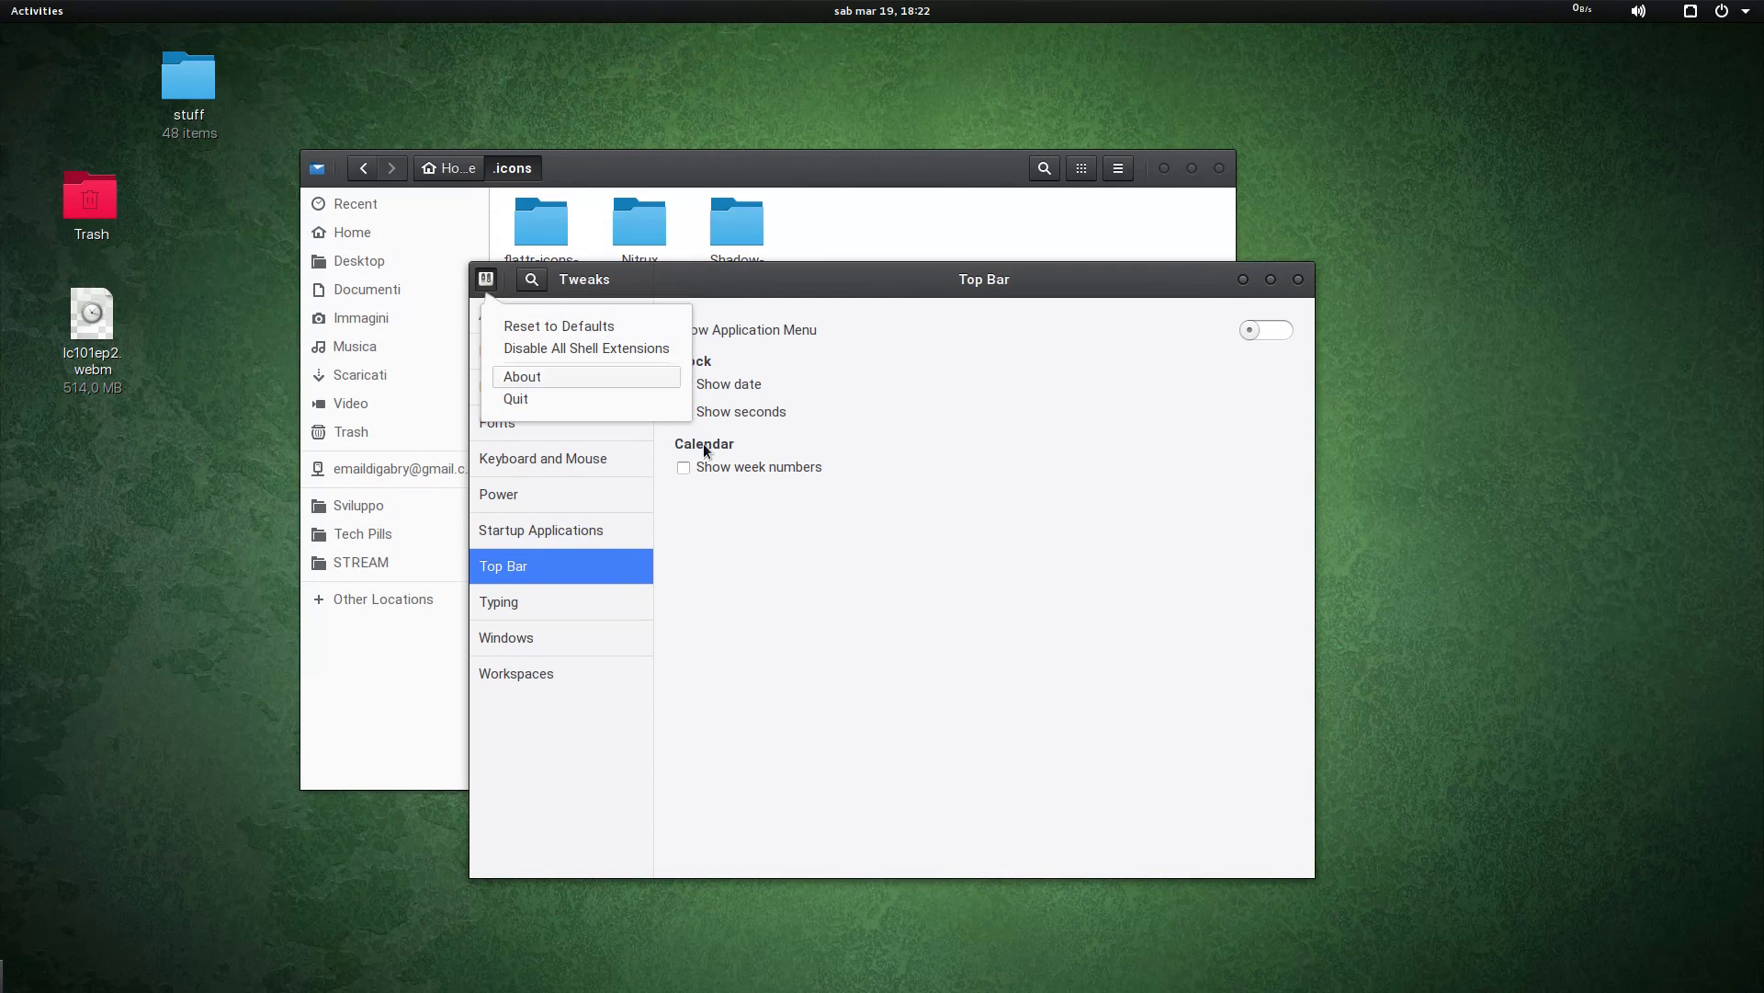
left_click(318, 174)
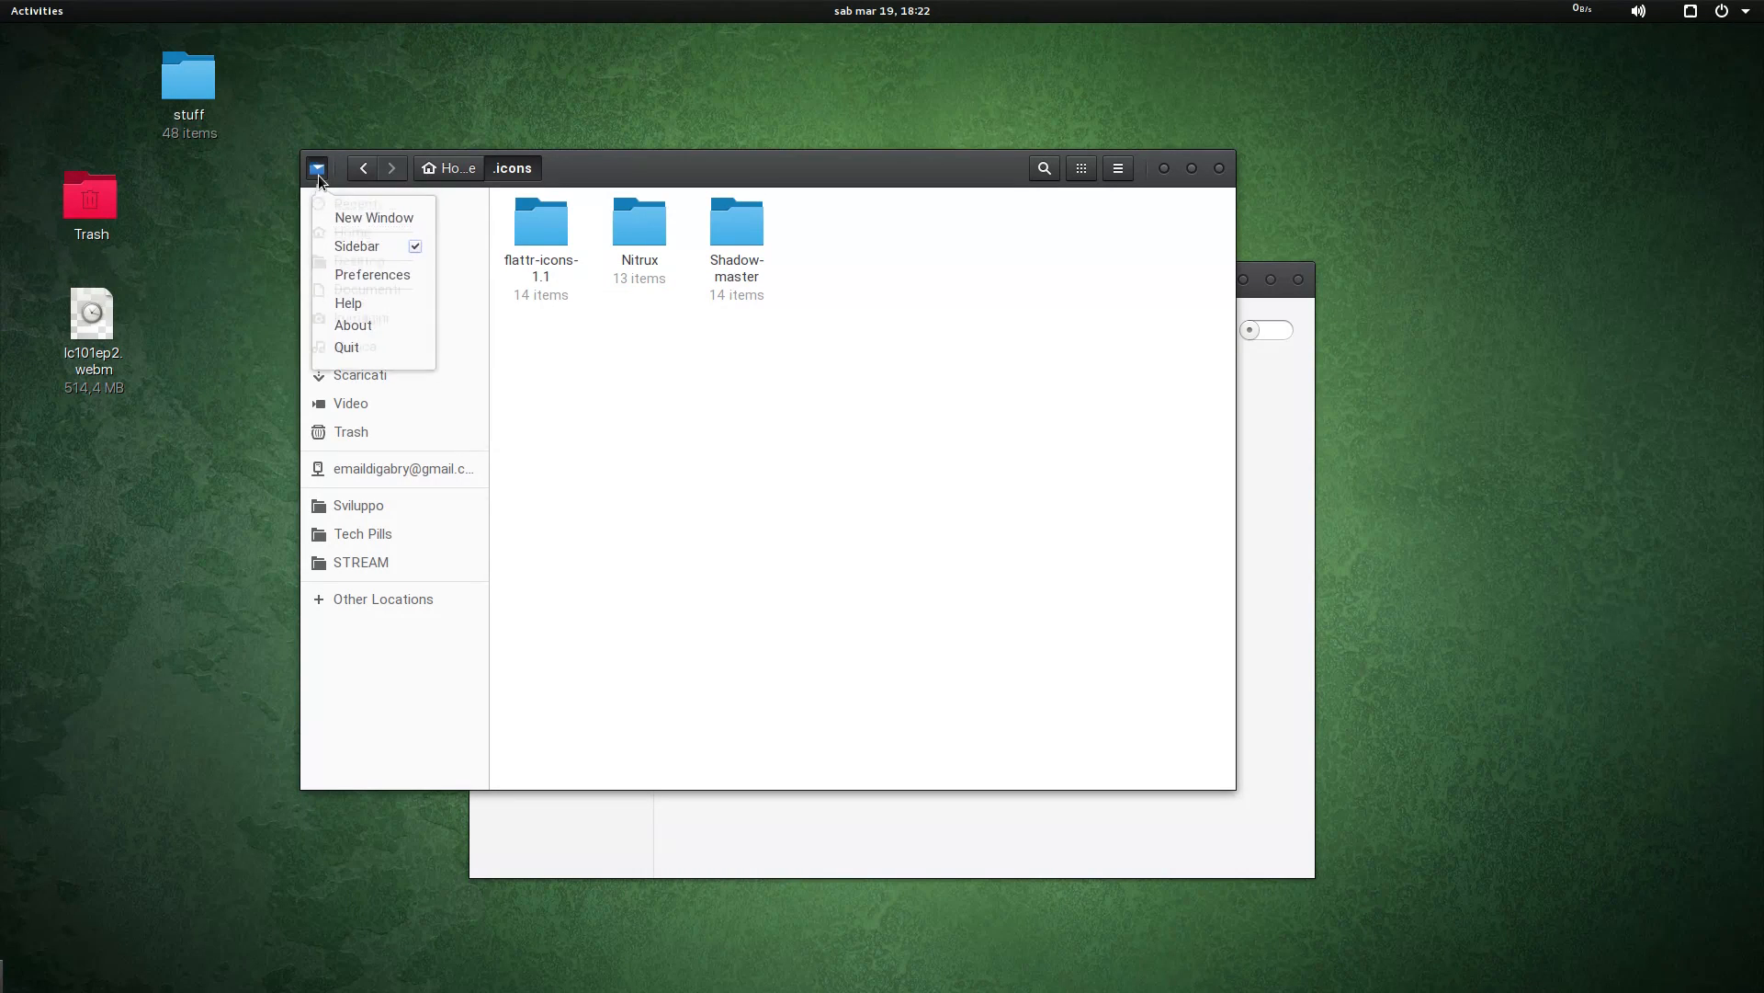
left_click(318, 174)
left_click(318, 175)
left_click(318, 174)
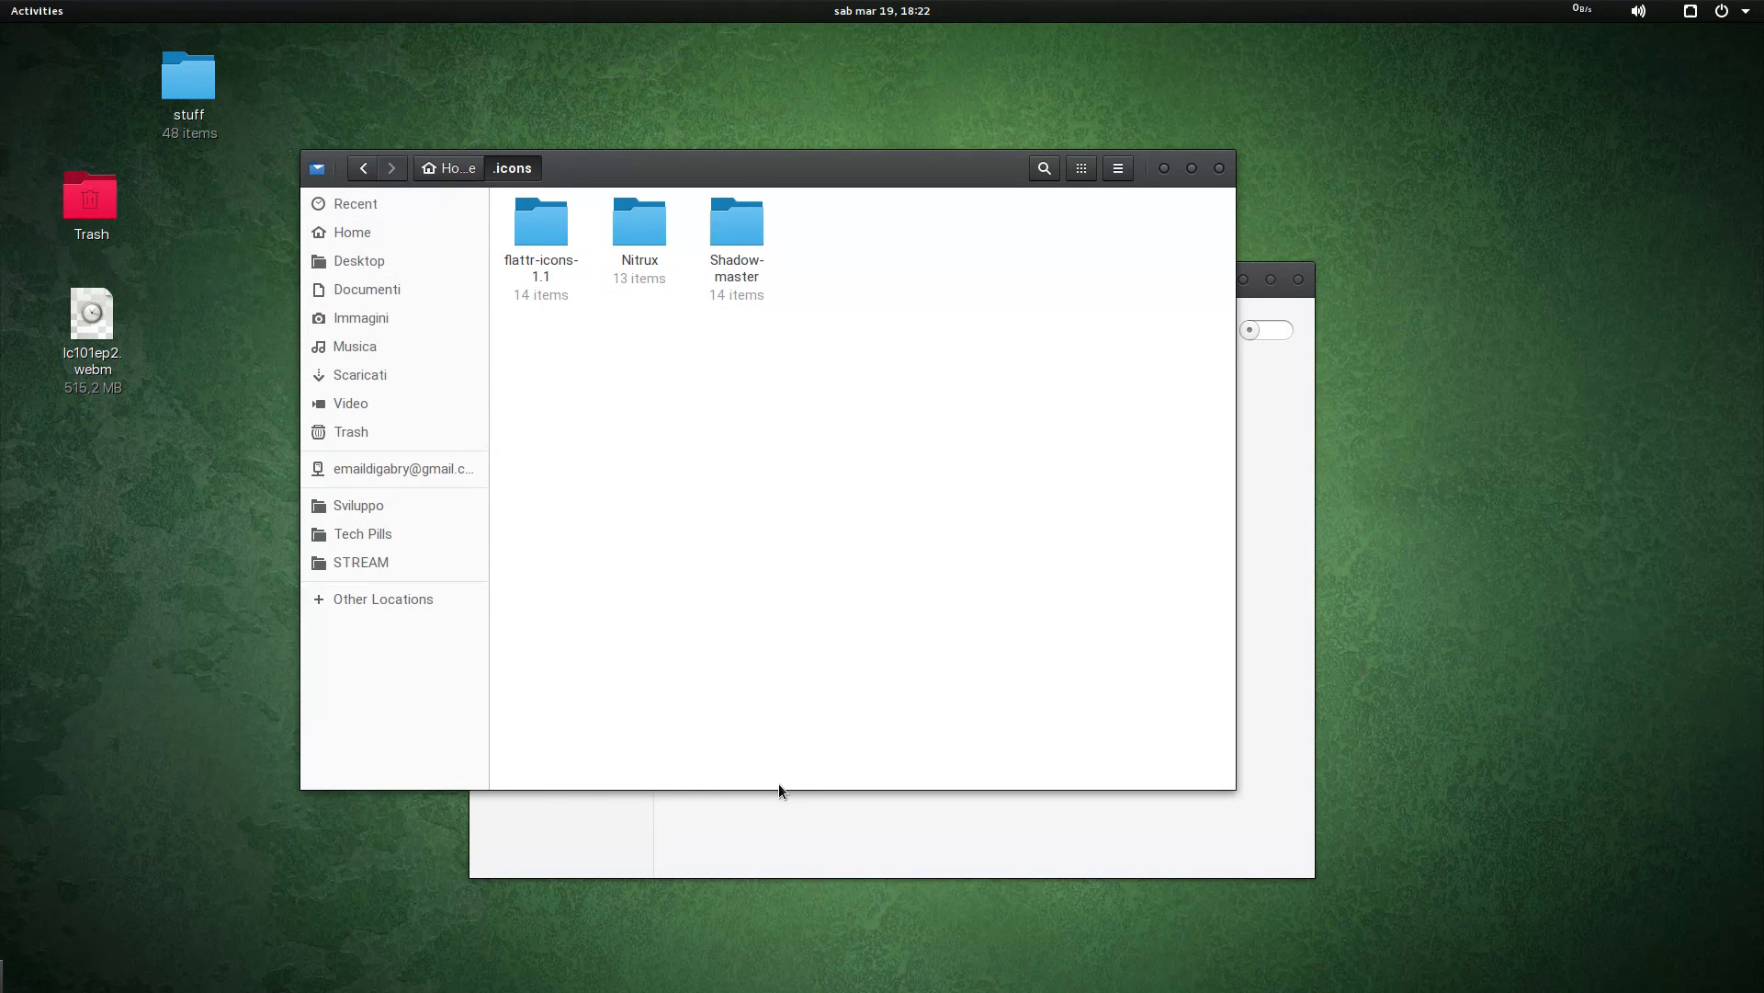
Step: Return to Tweaks and view the Typing settings and the Windows settings
left_click(789, 866)
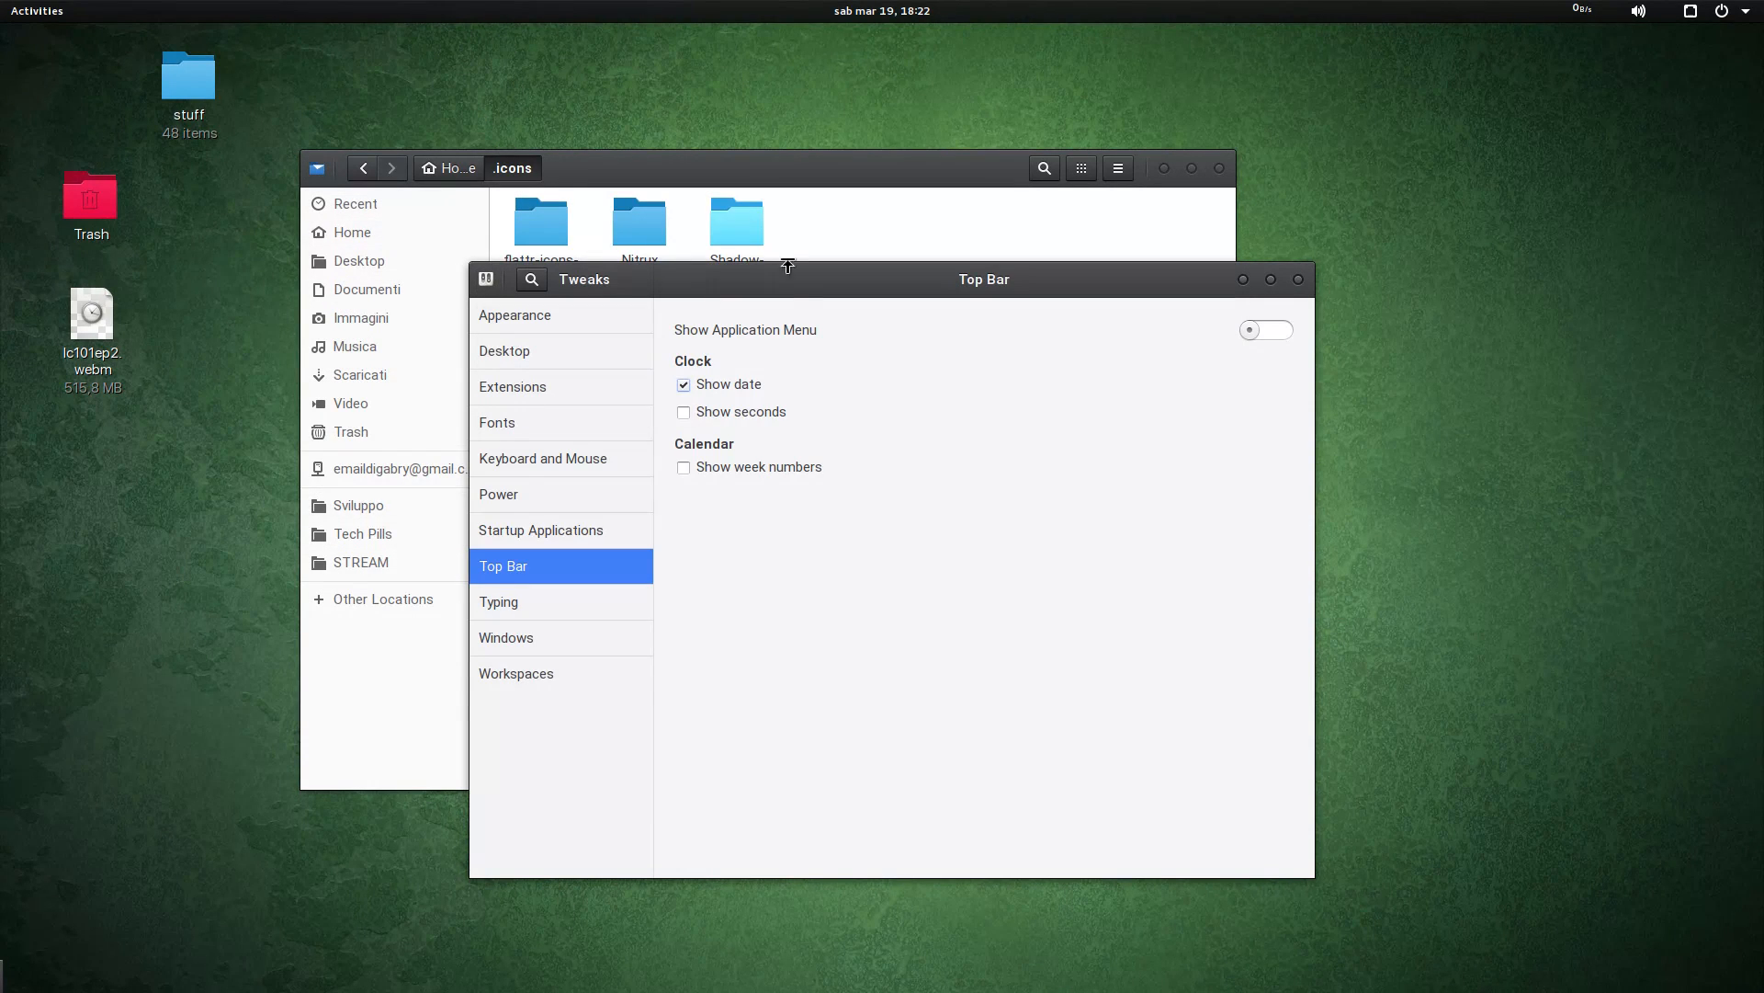
left_click_drag(784, 281, 759, 277)
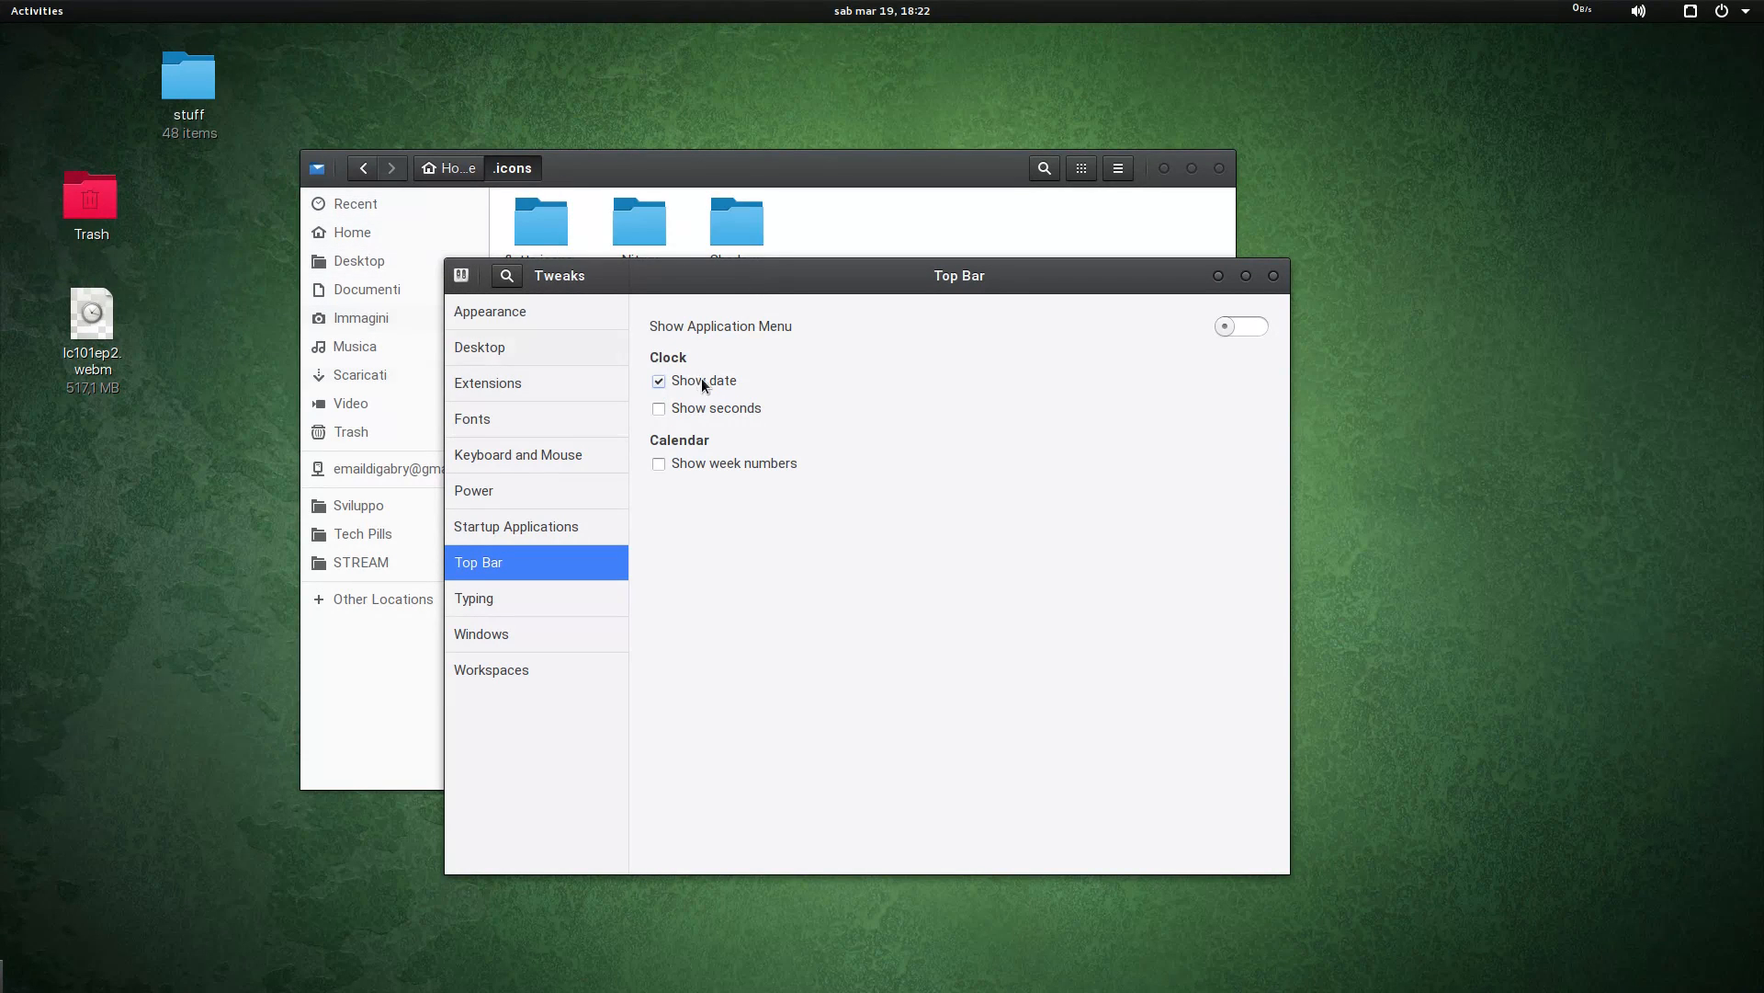
left_click_drag(925, 273, 938, 252)
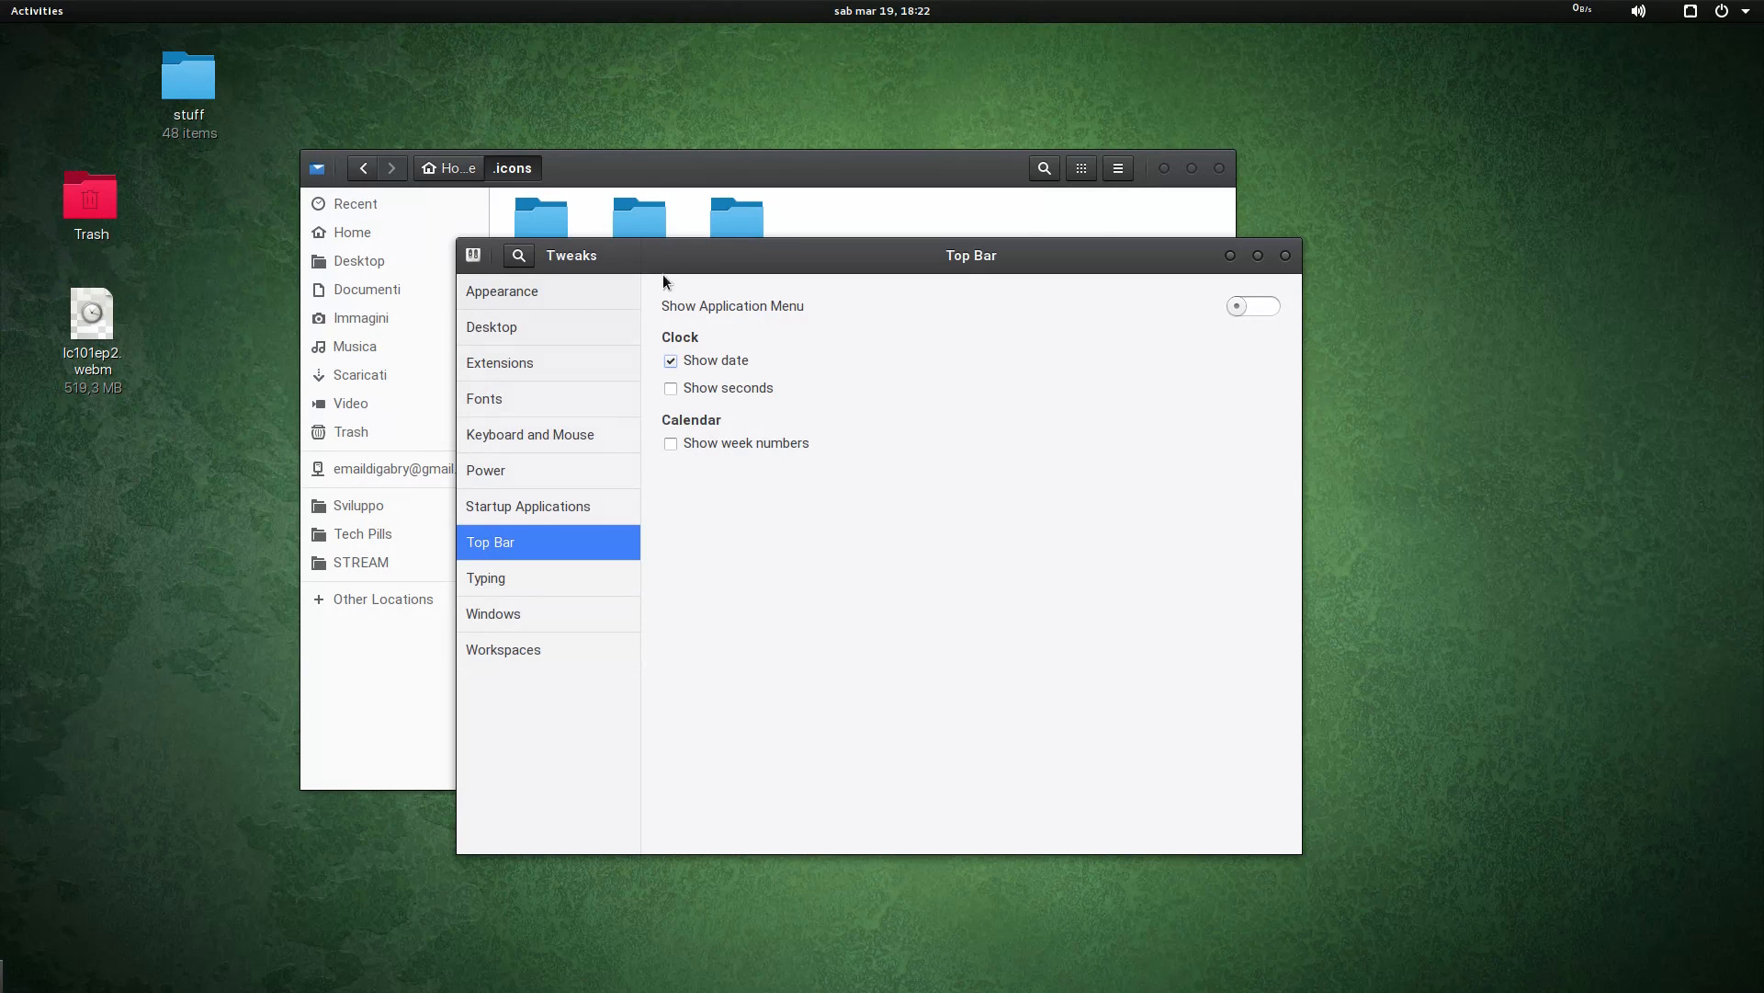
left_click_drag(727, 243, 567, 202)
left_click(447, 520)
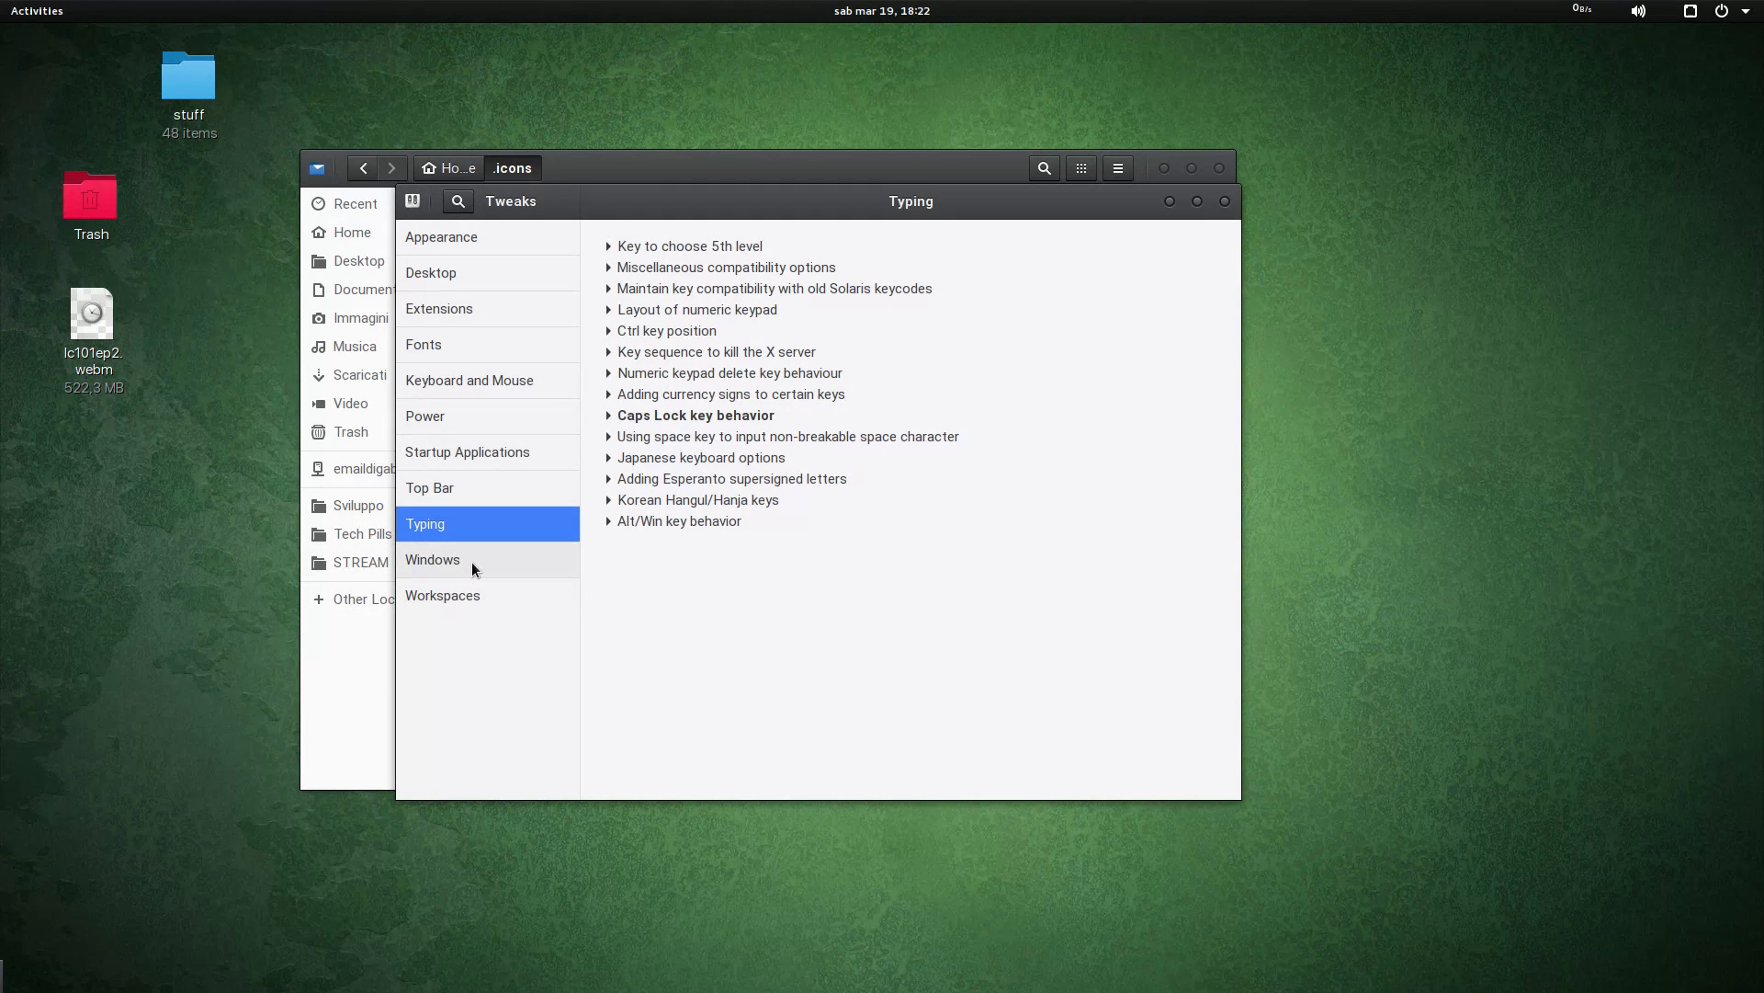
left_click(507, 564)
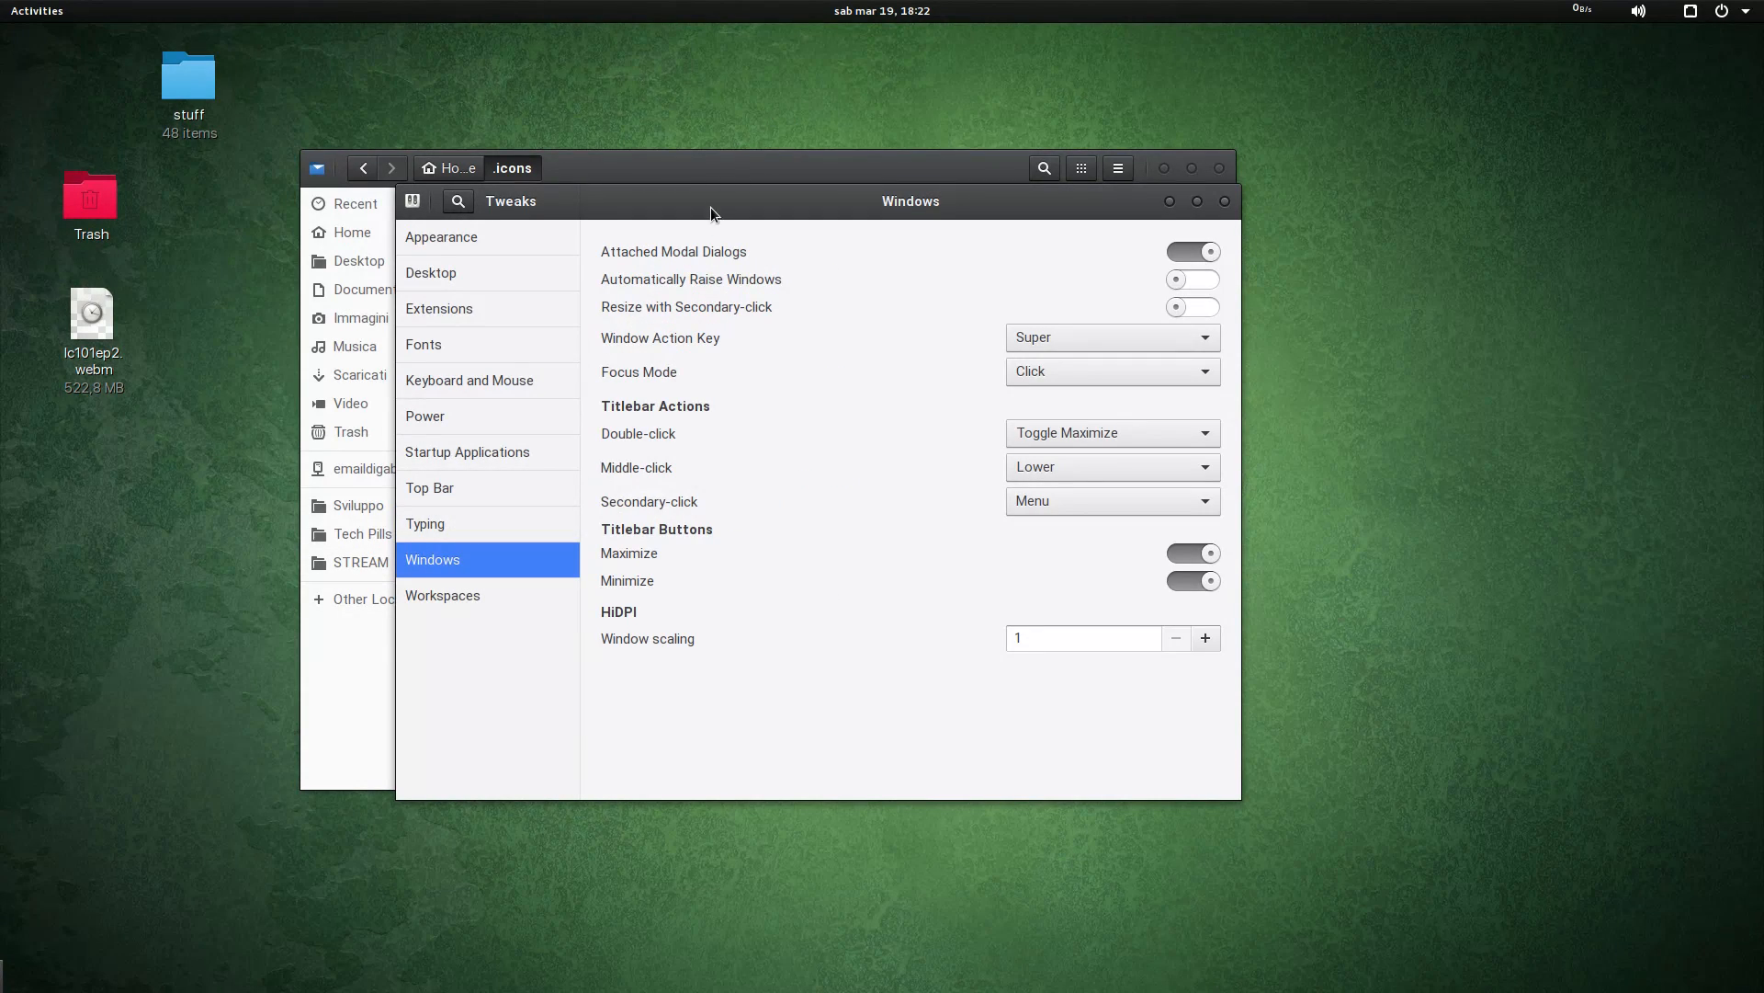
left_click_drag(710, 208, 705, 167)
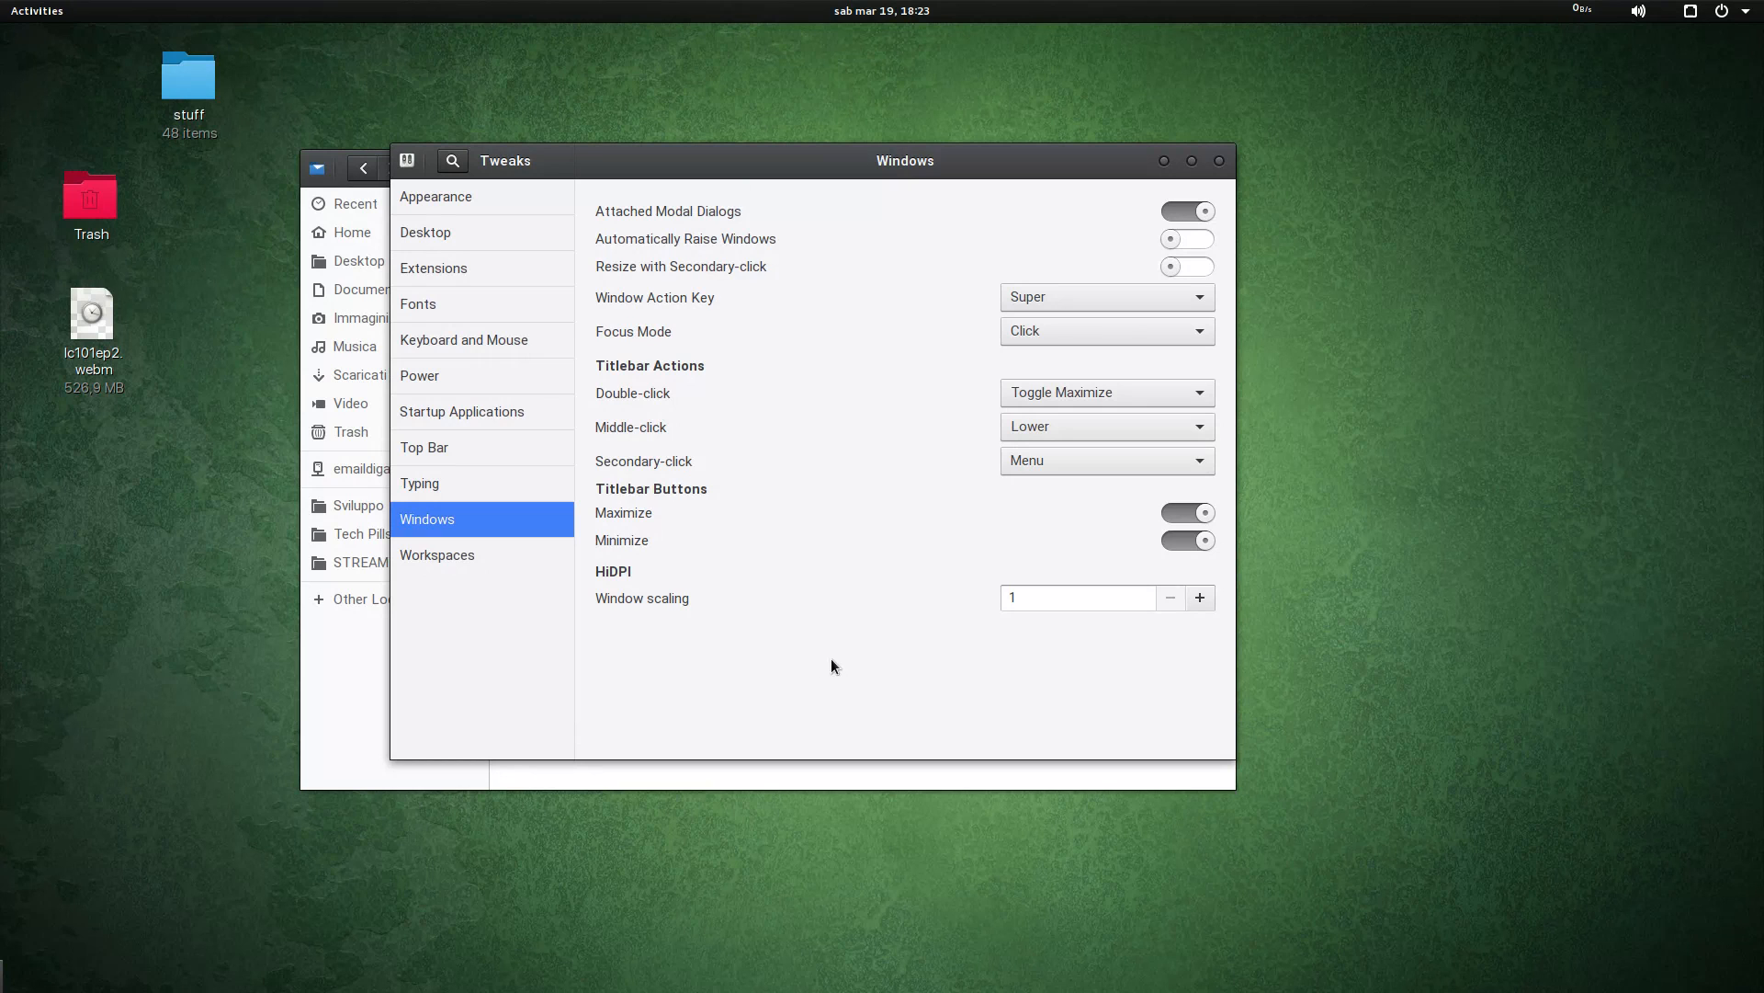
left_click_drag(961, 163, 1040, 160)
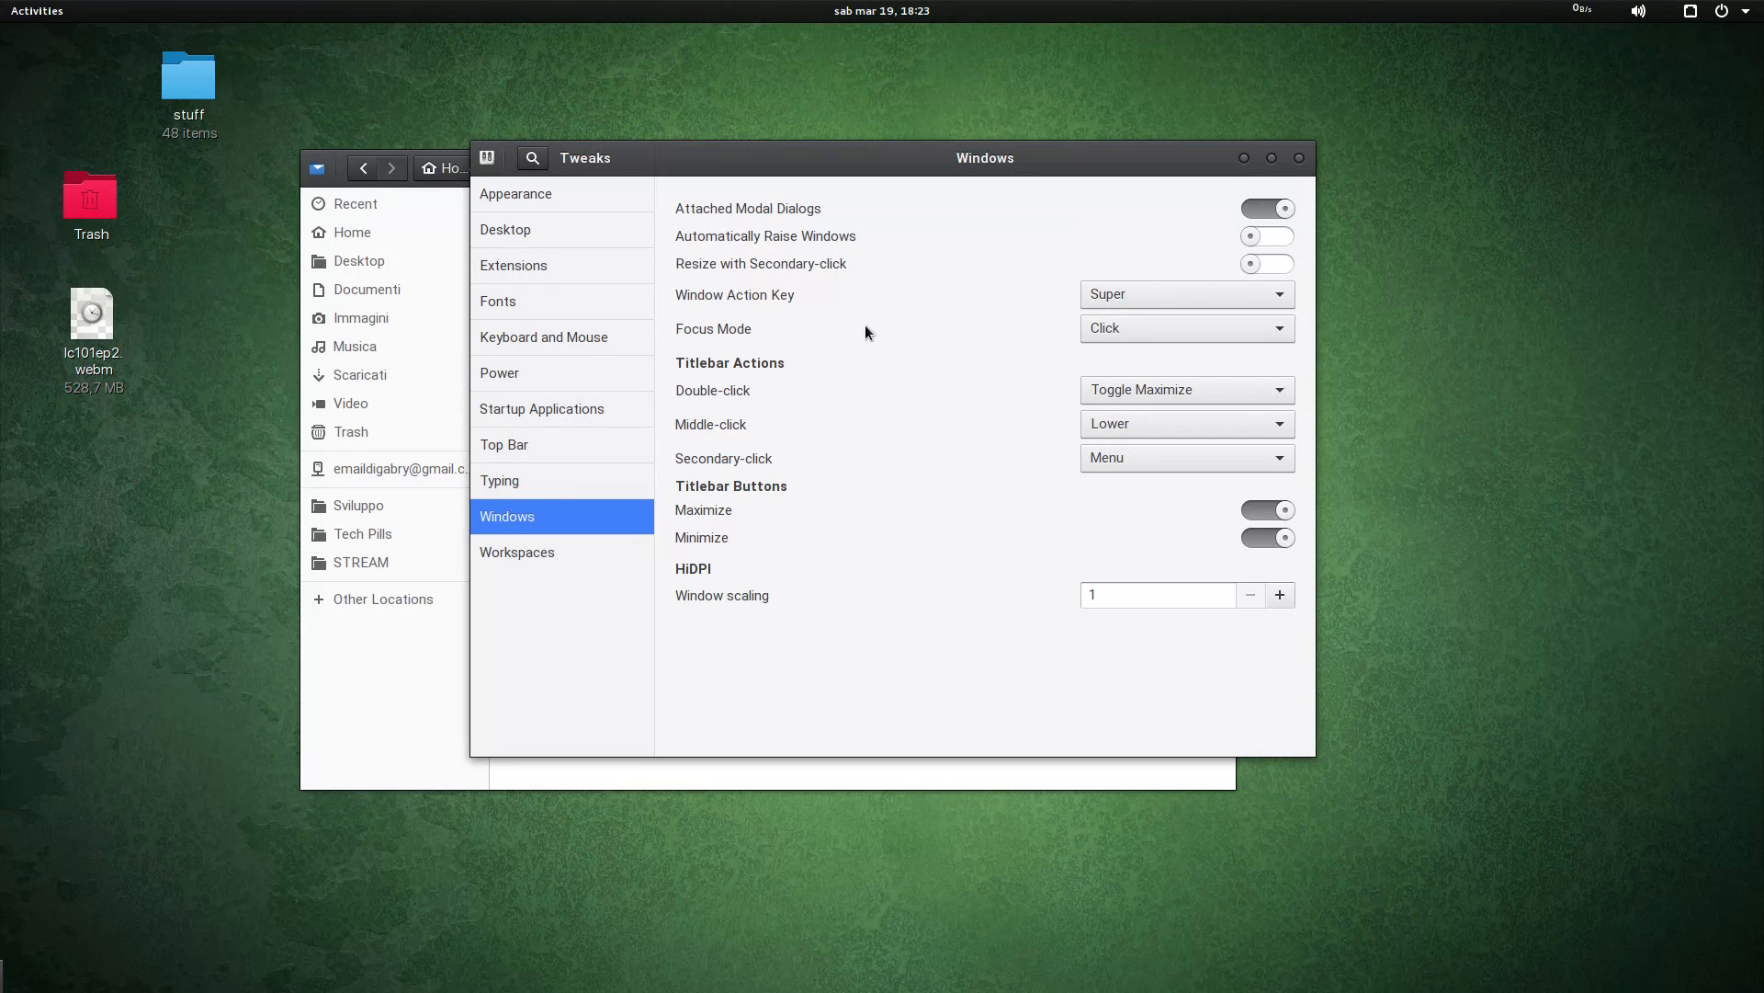
Step: View the Workspaces settings in Tweaks and switch back and forth between the first and second workspaces
left_click(526, 556)
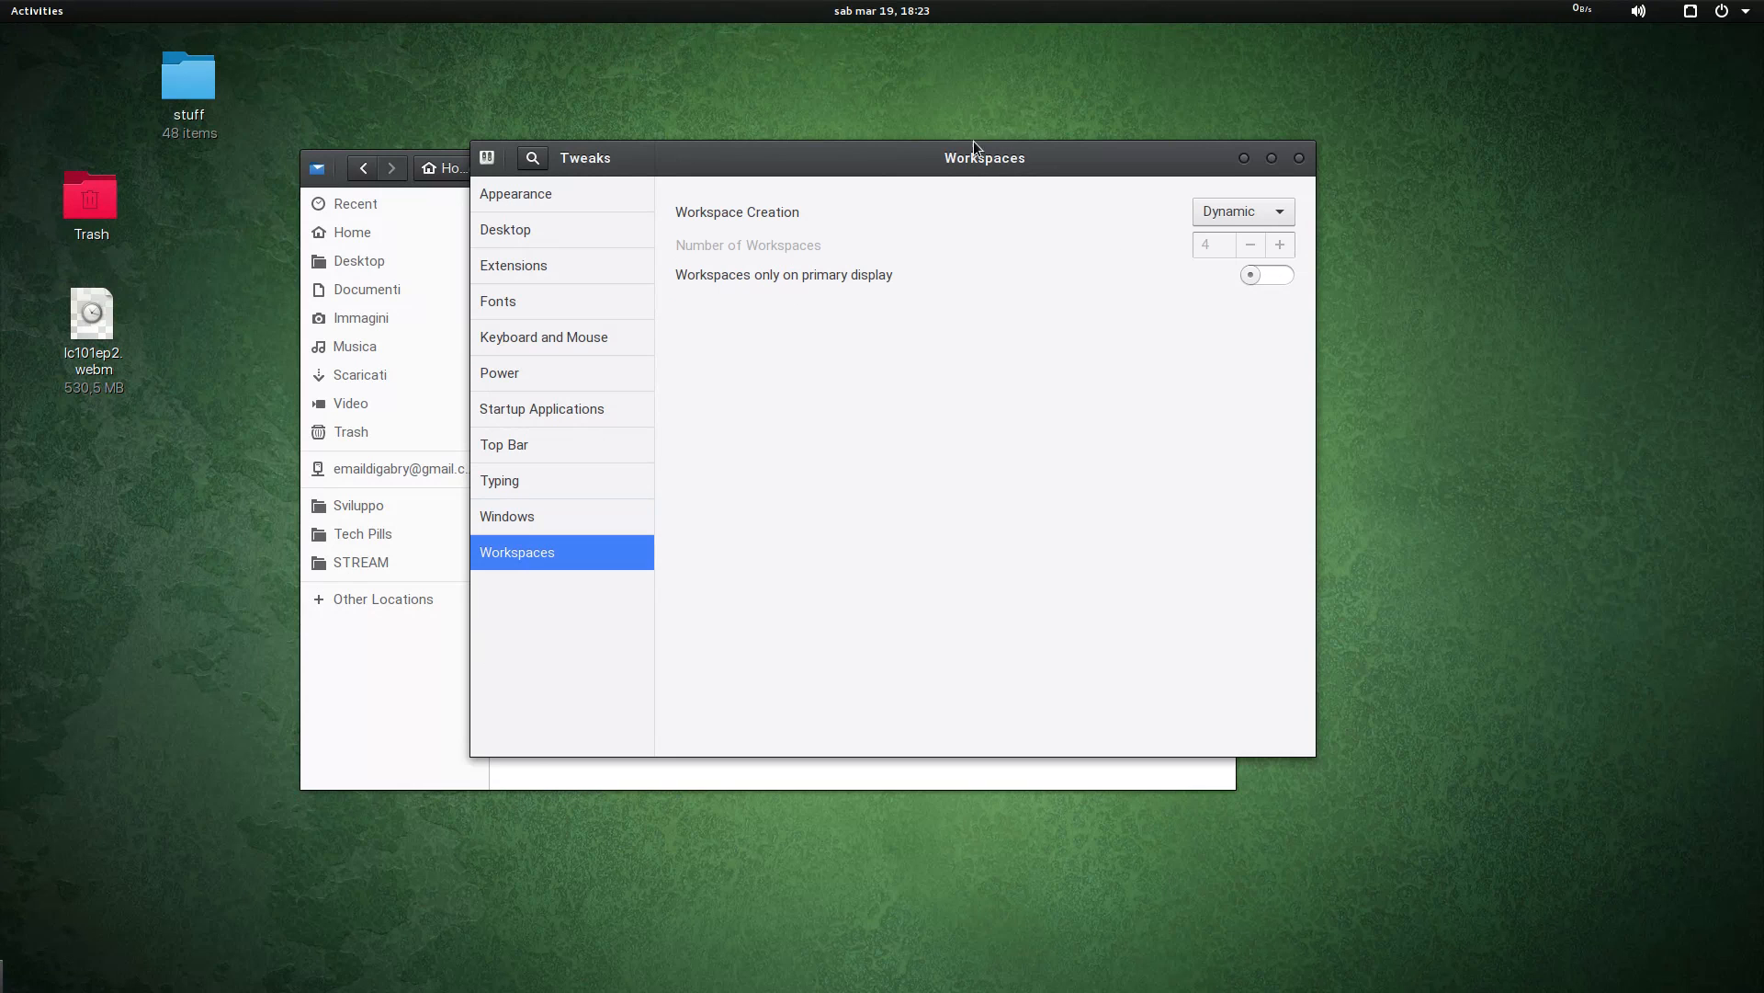
left_click_drag(965, 159, 839, 160)
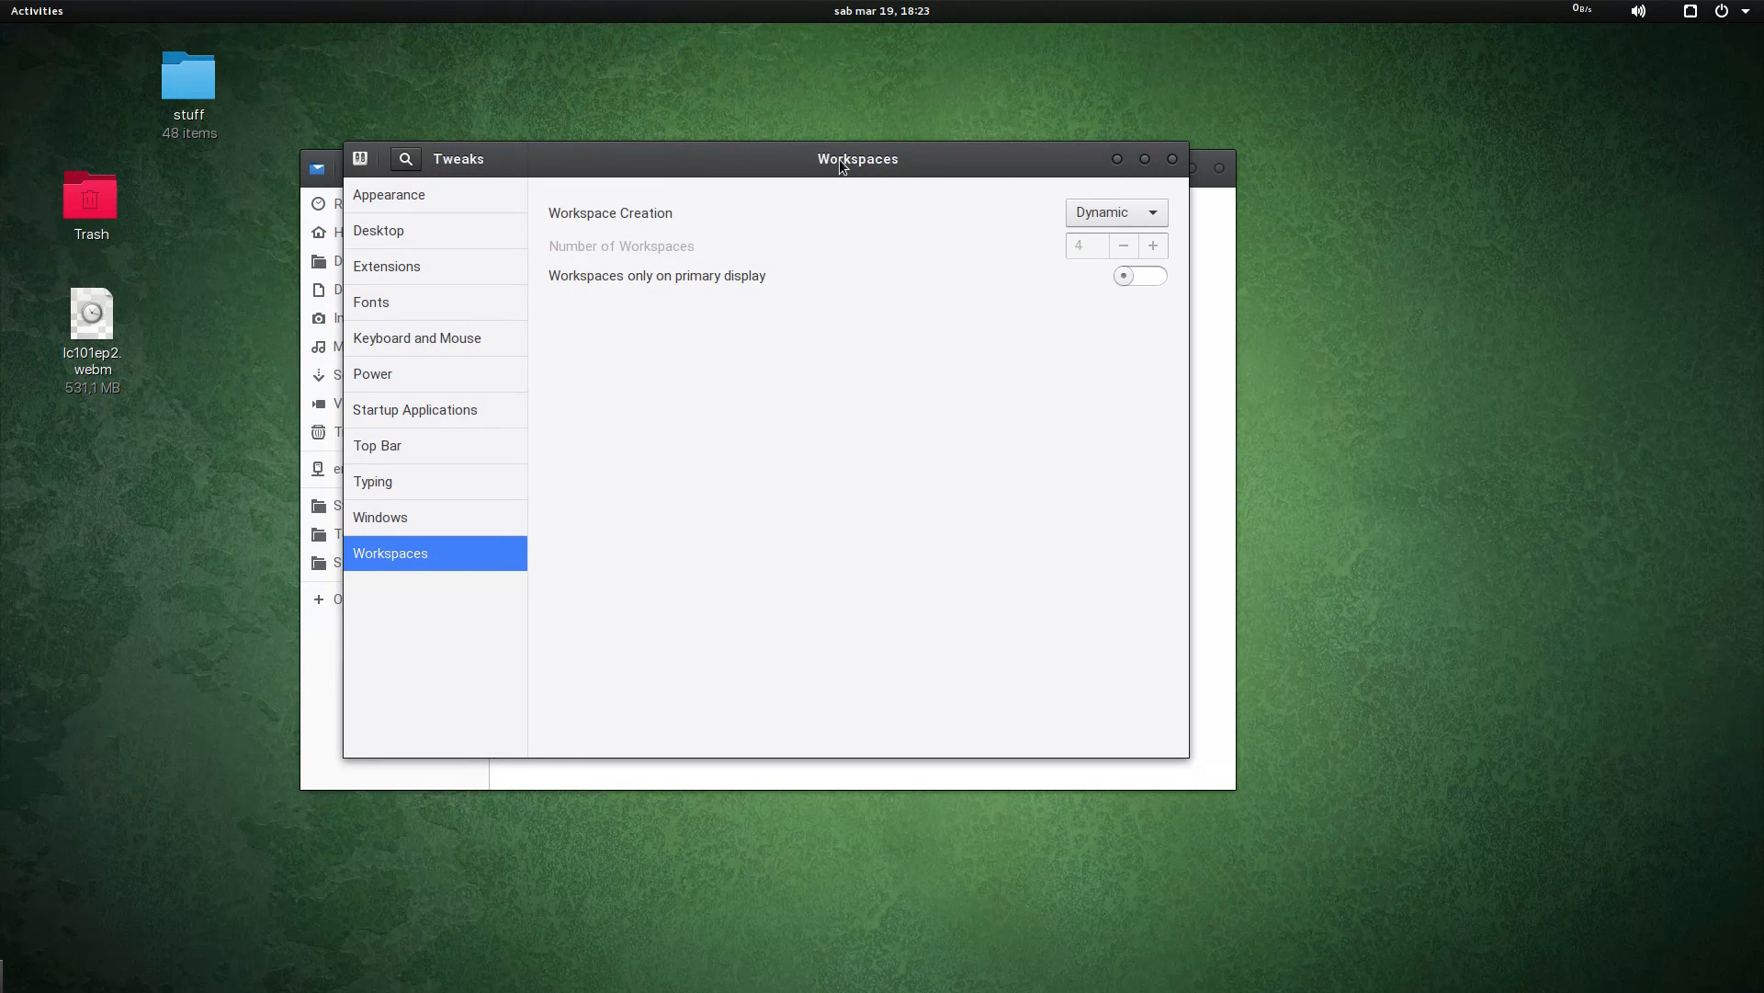
key("ctrl+alt+Down")
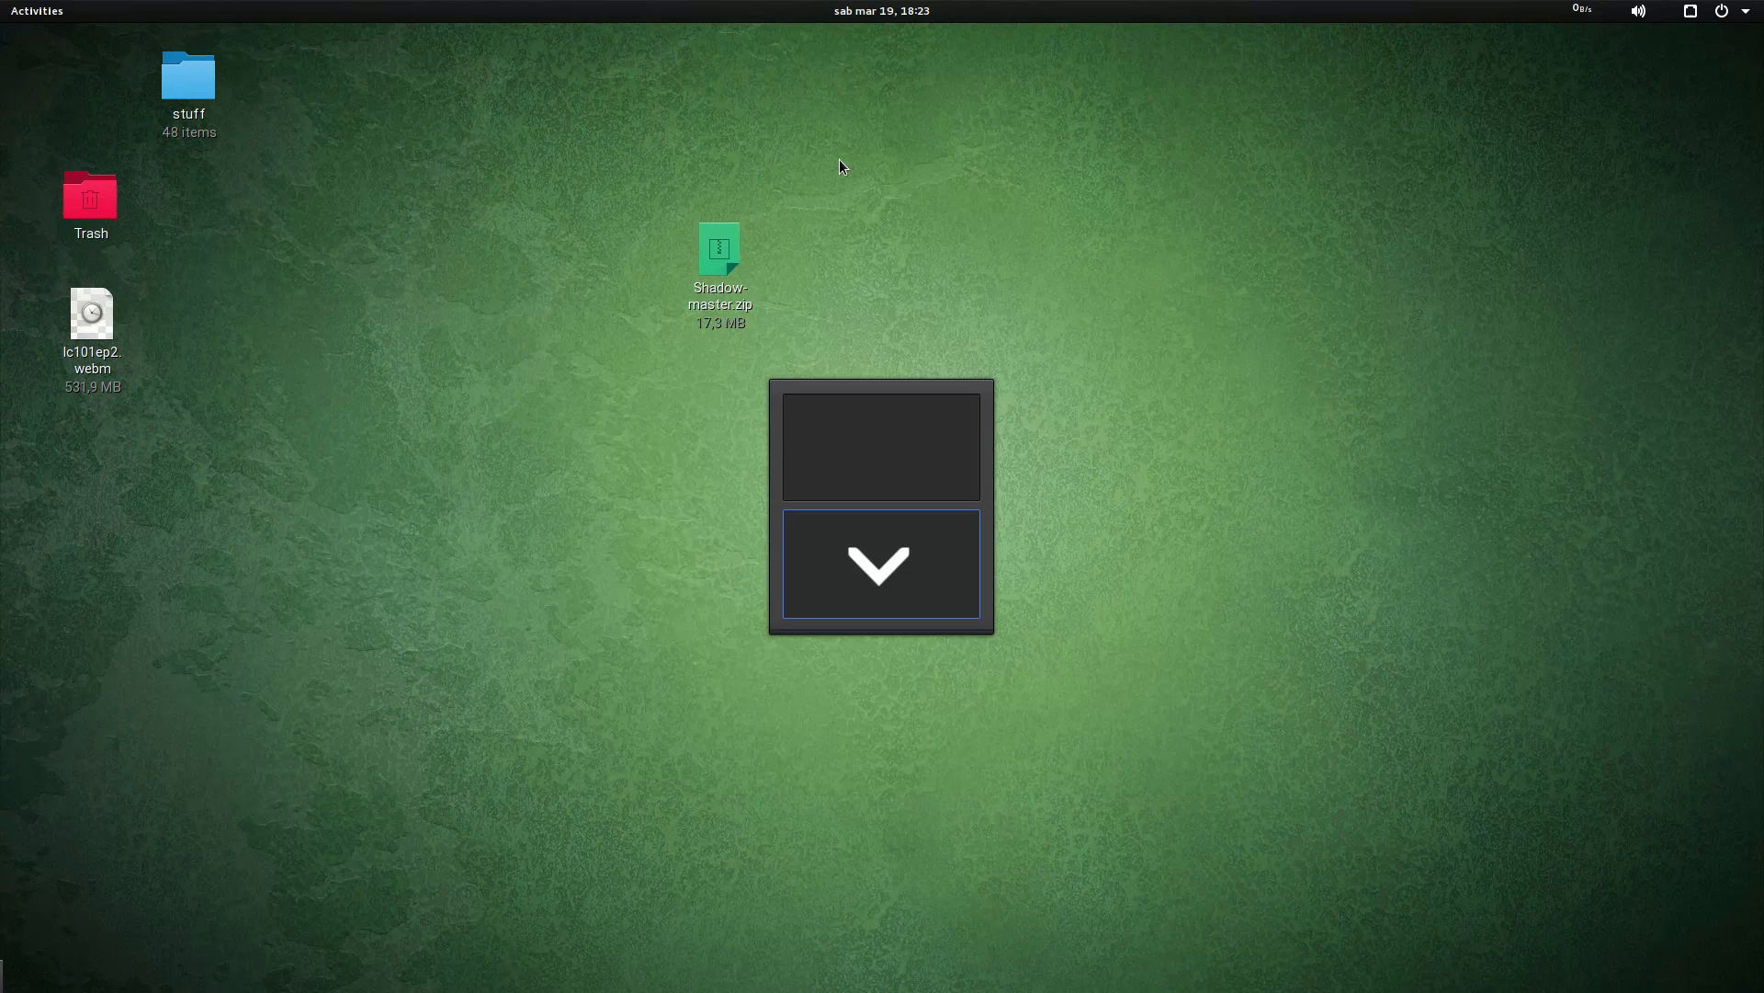
key("ctrl+alt+Up")
key("ctrl+alt+Down")
key("ctrl+alt+Up")
key("ctrl+alt+Down")
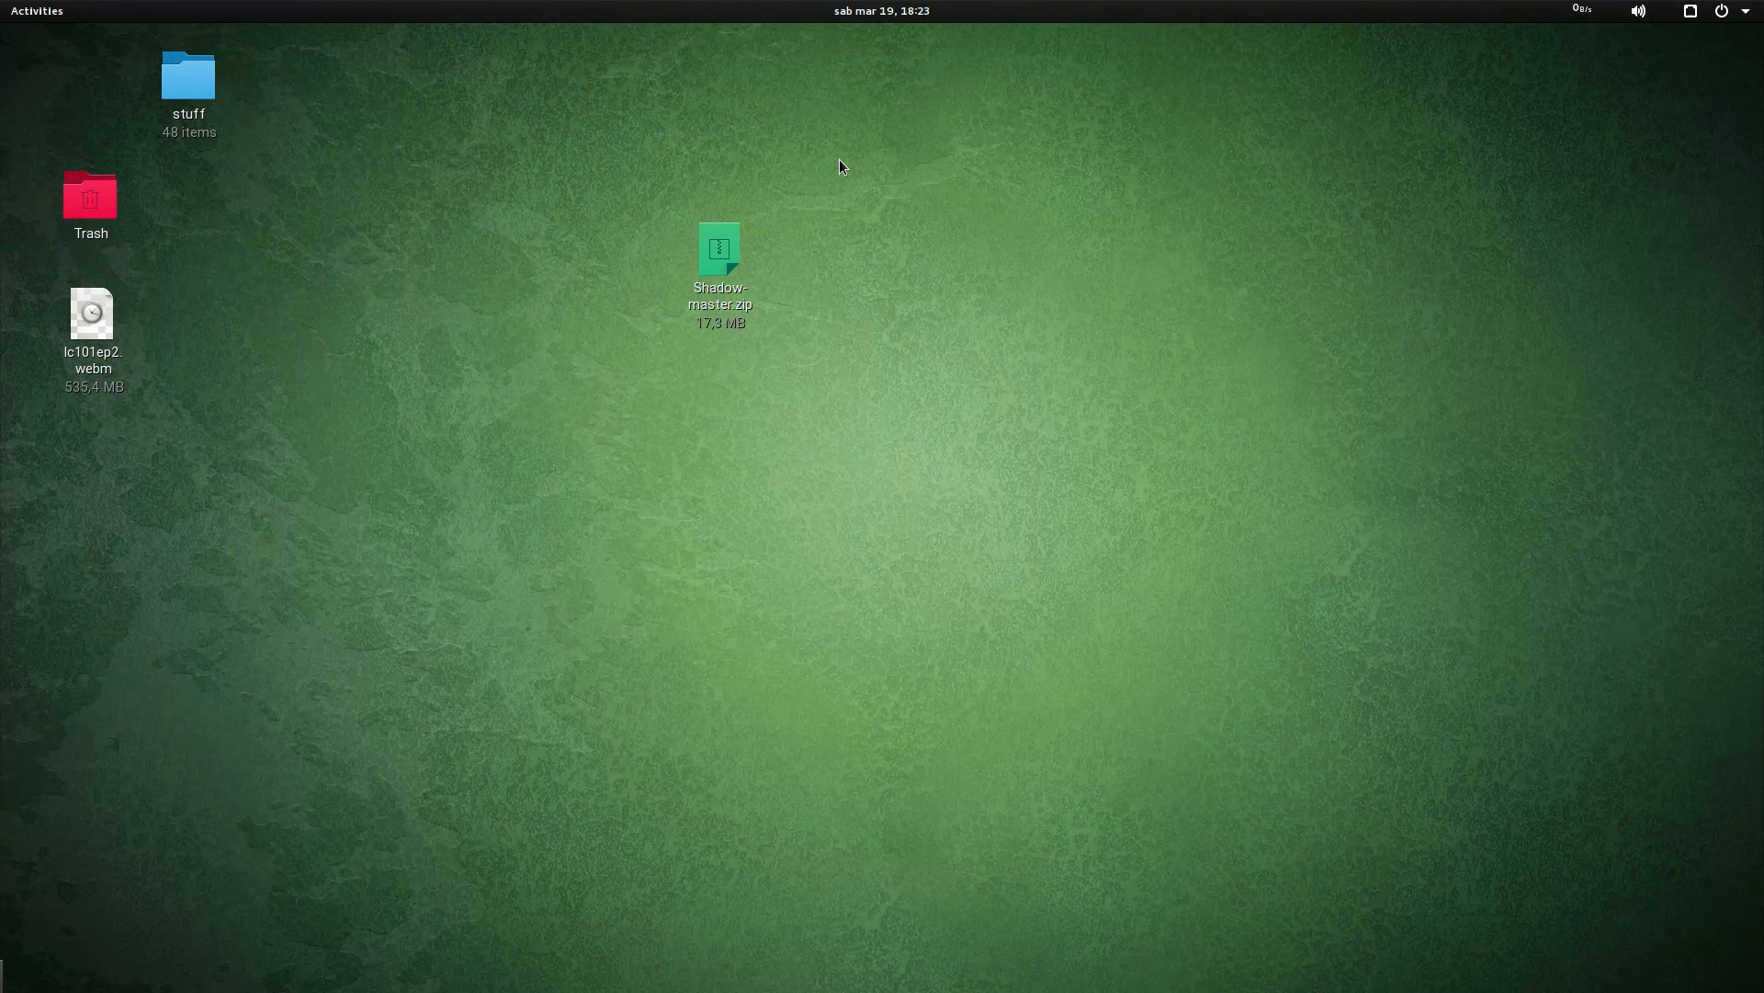
key("ctrl+alt+Up")
key("ctrl+alt+Down")
key("ctrl+alt+Up")
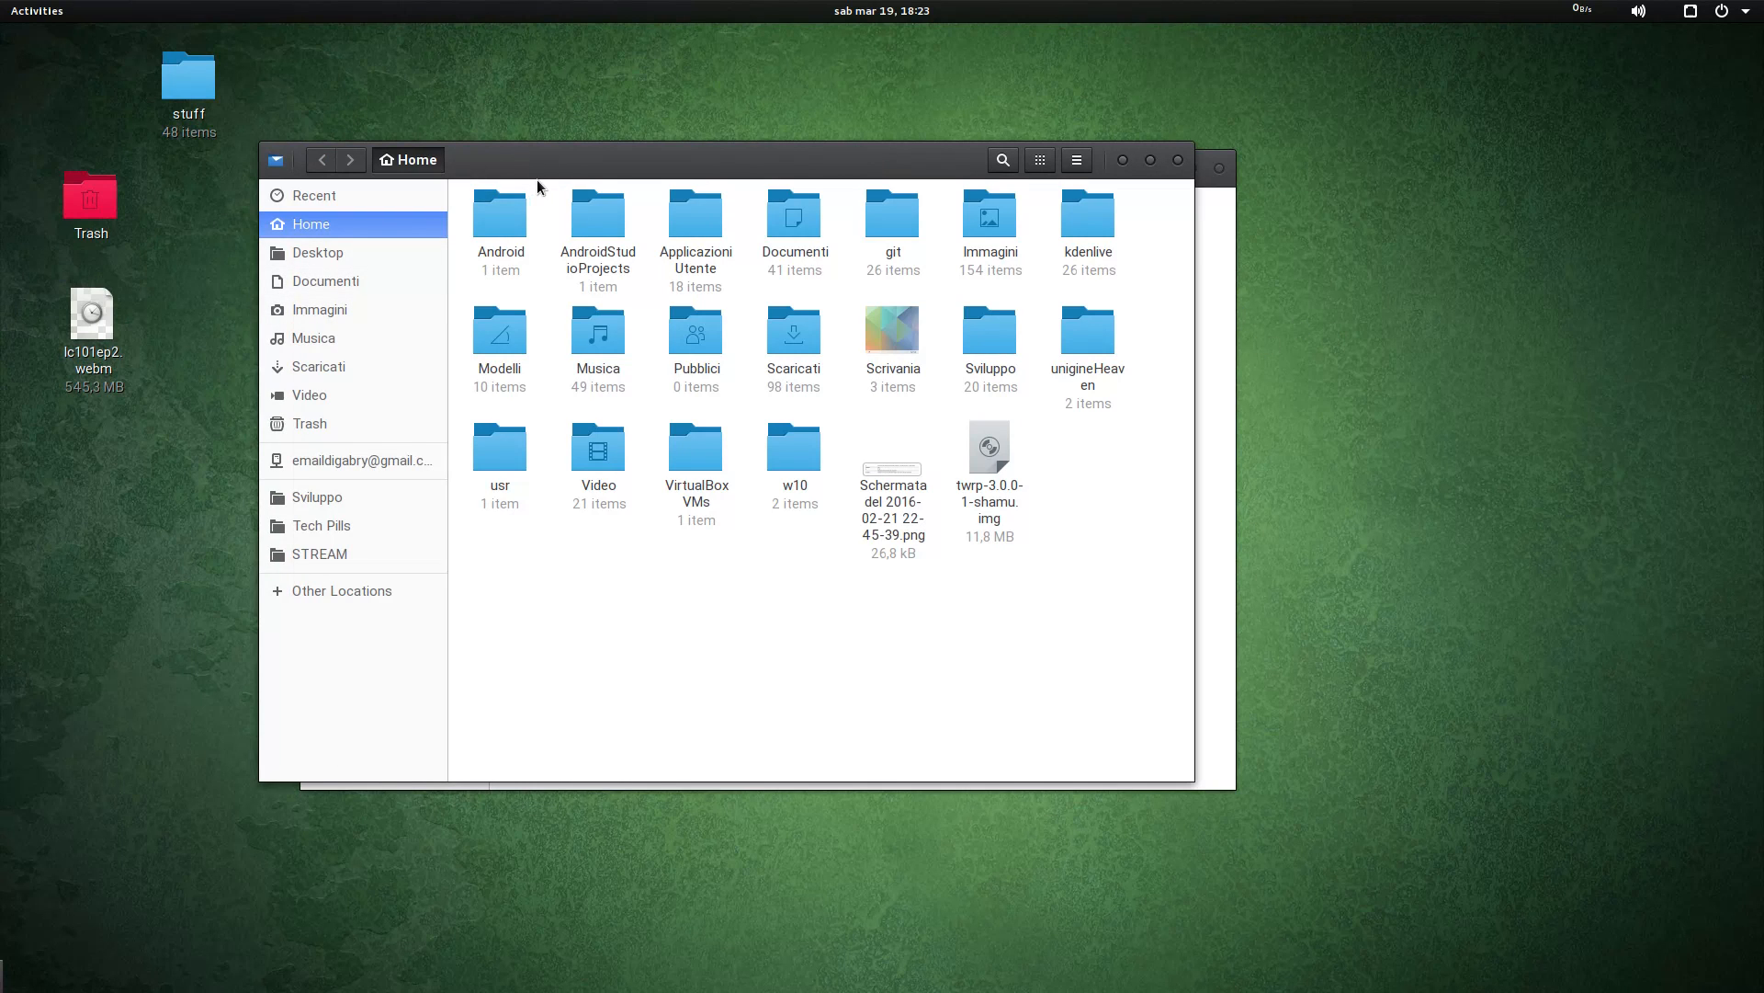
Step: In the Activities overview, move the Home window to the second workspace and the .icons window to the third, and return to Tweaks
key("super")
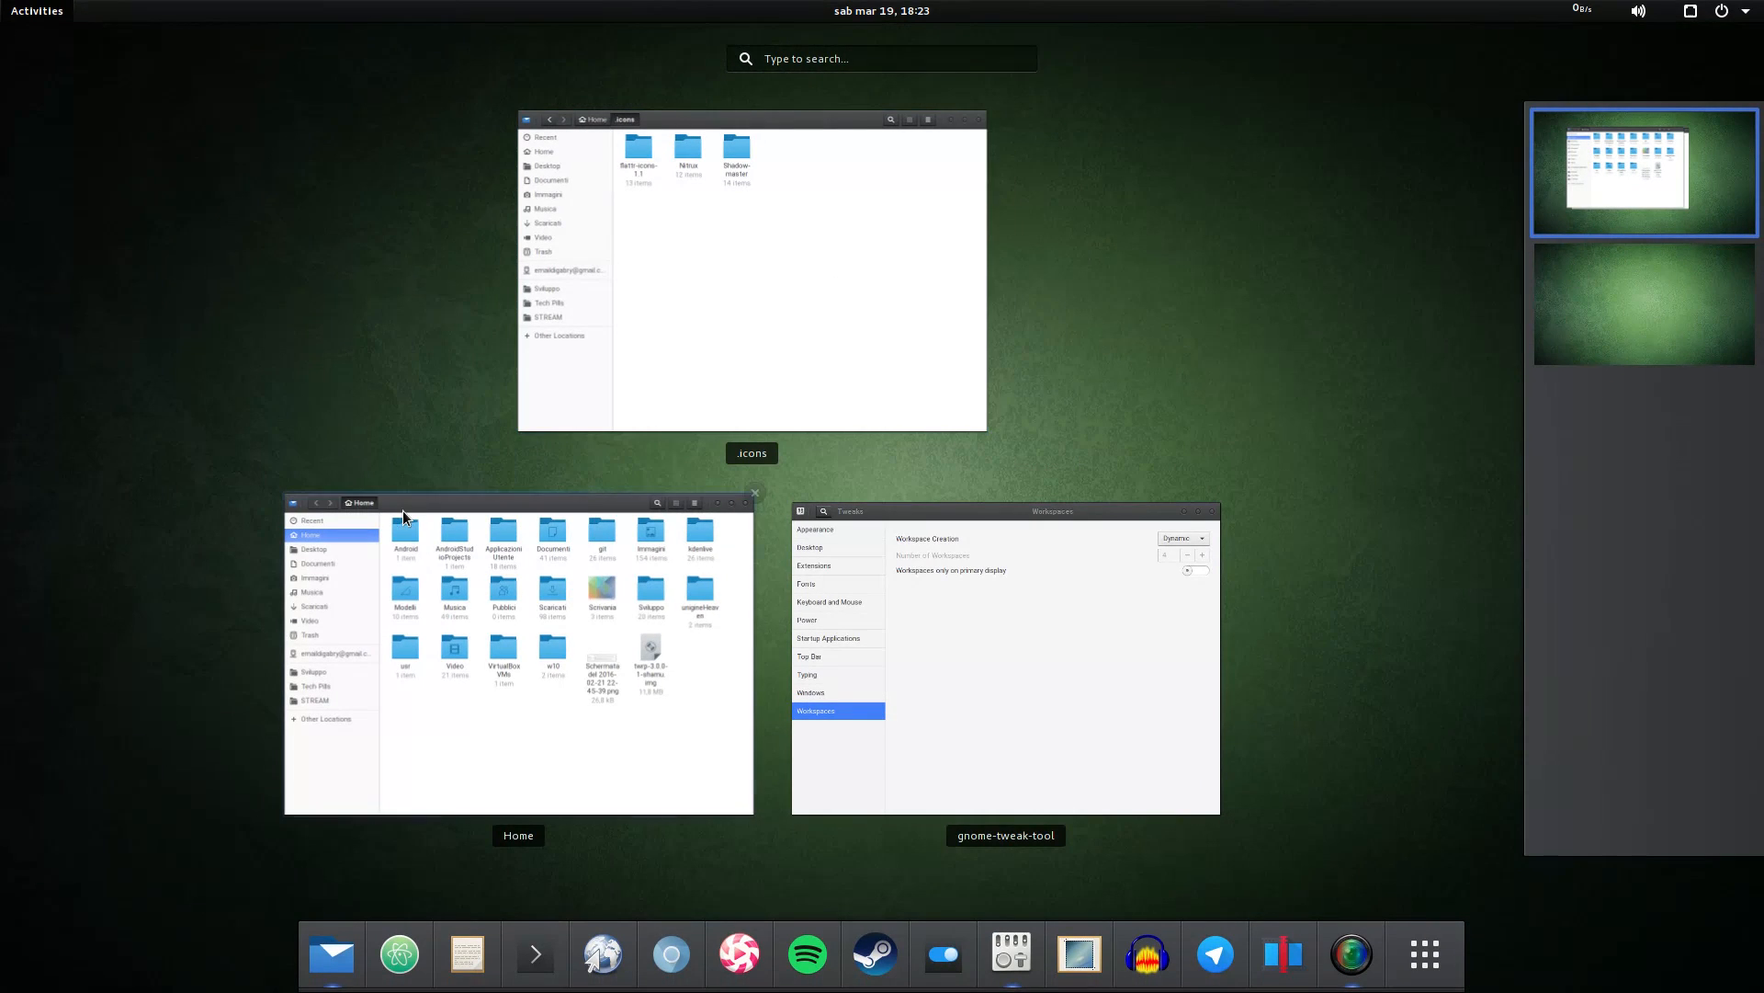
left_click_drag(627, 655, 1598, 299)
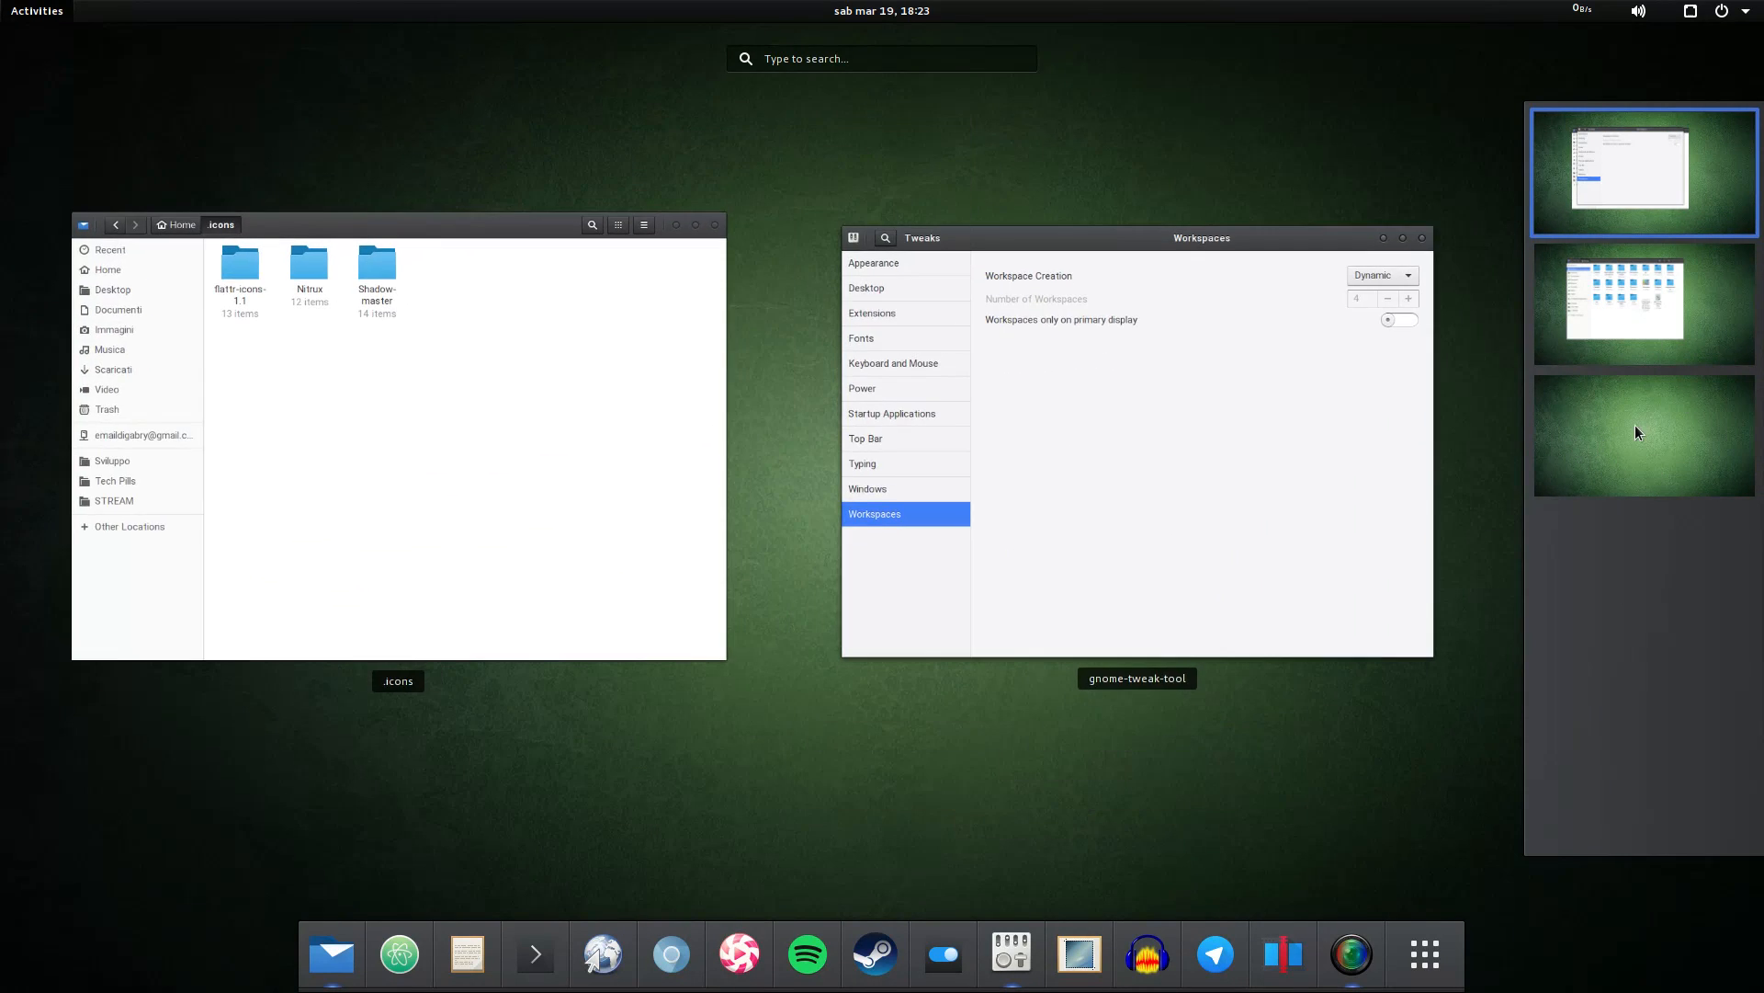
left_click(1602, 405)
left_click(1561, 301)
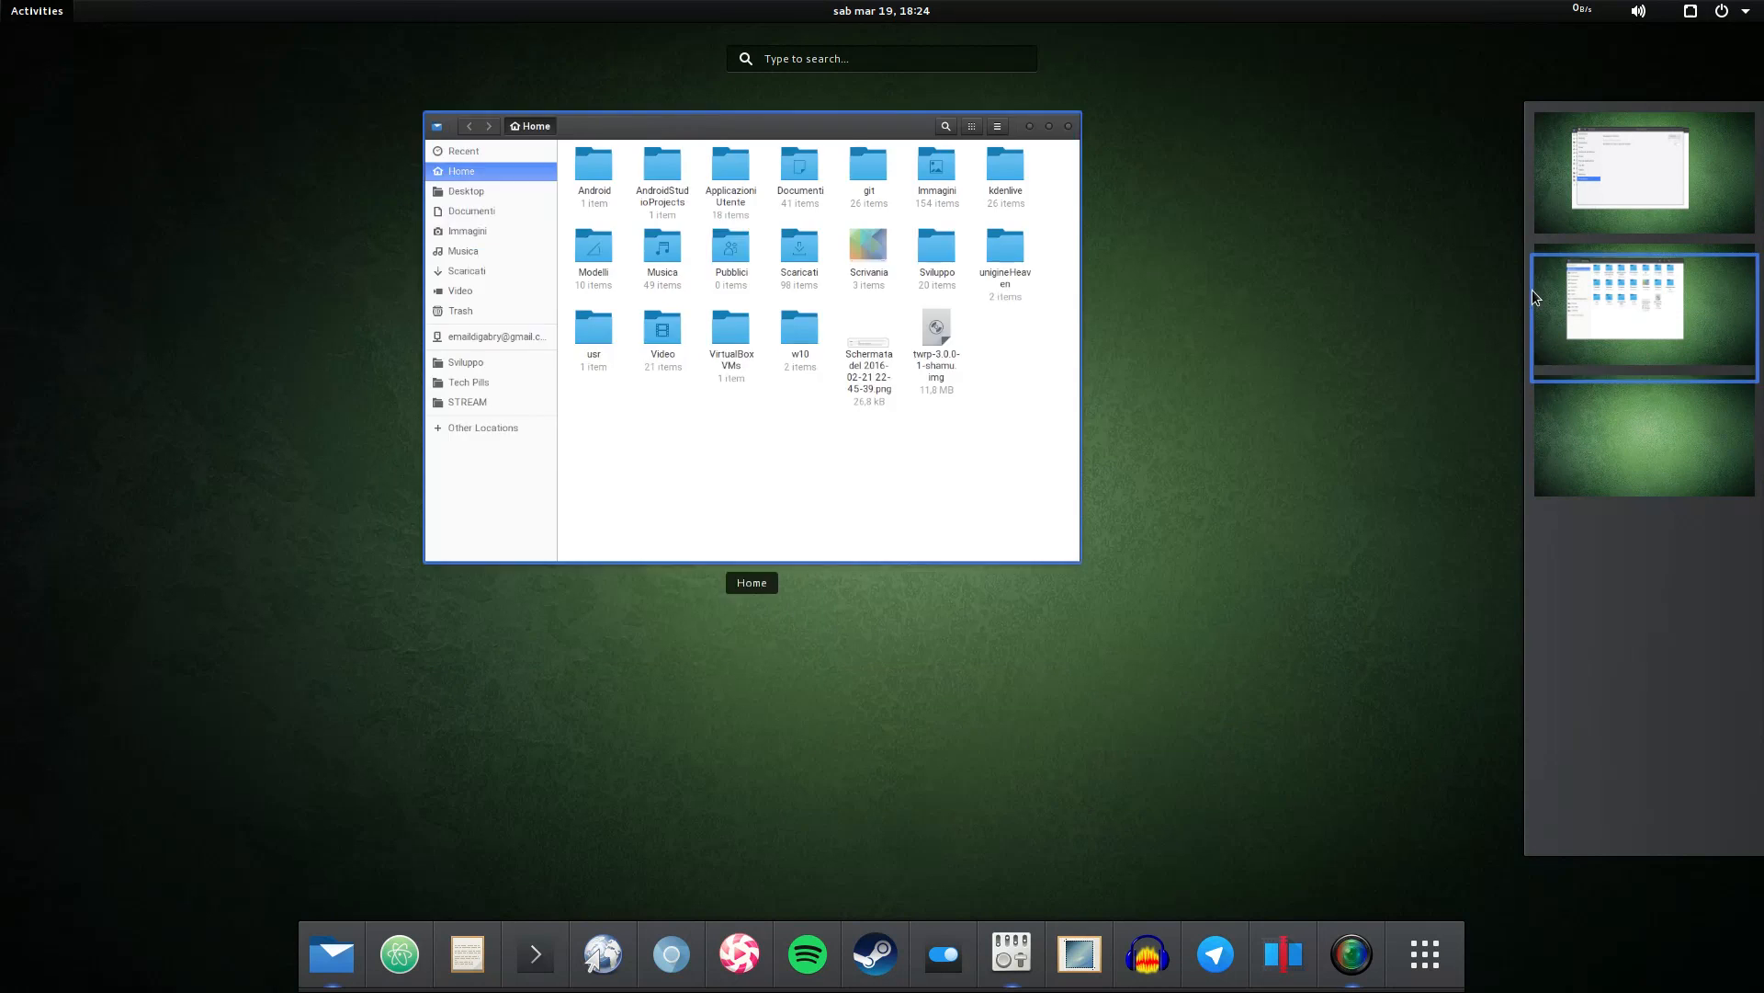
left_click(1558, 207)
left_click_drag(221, 468, 1623, 452)
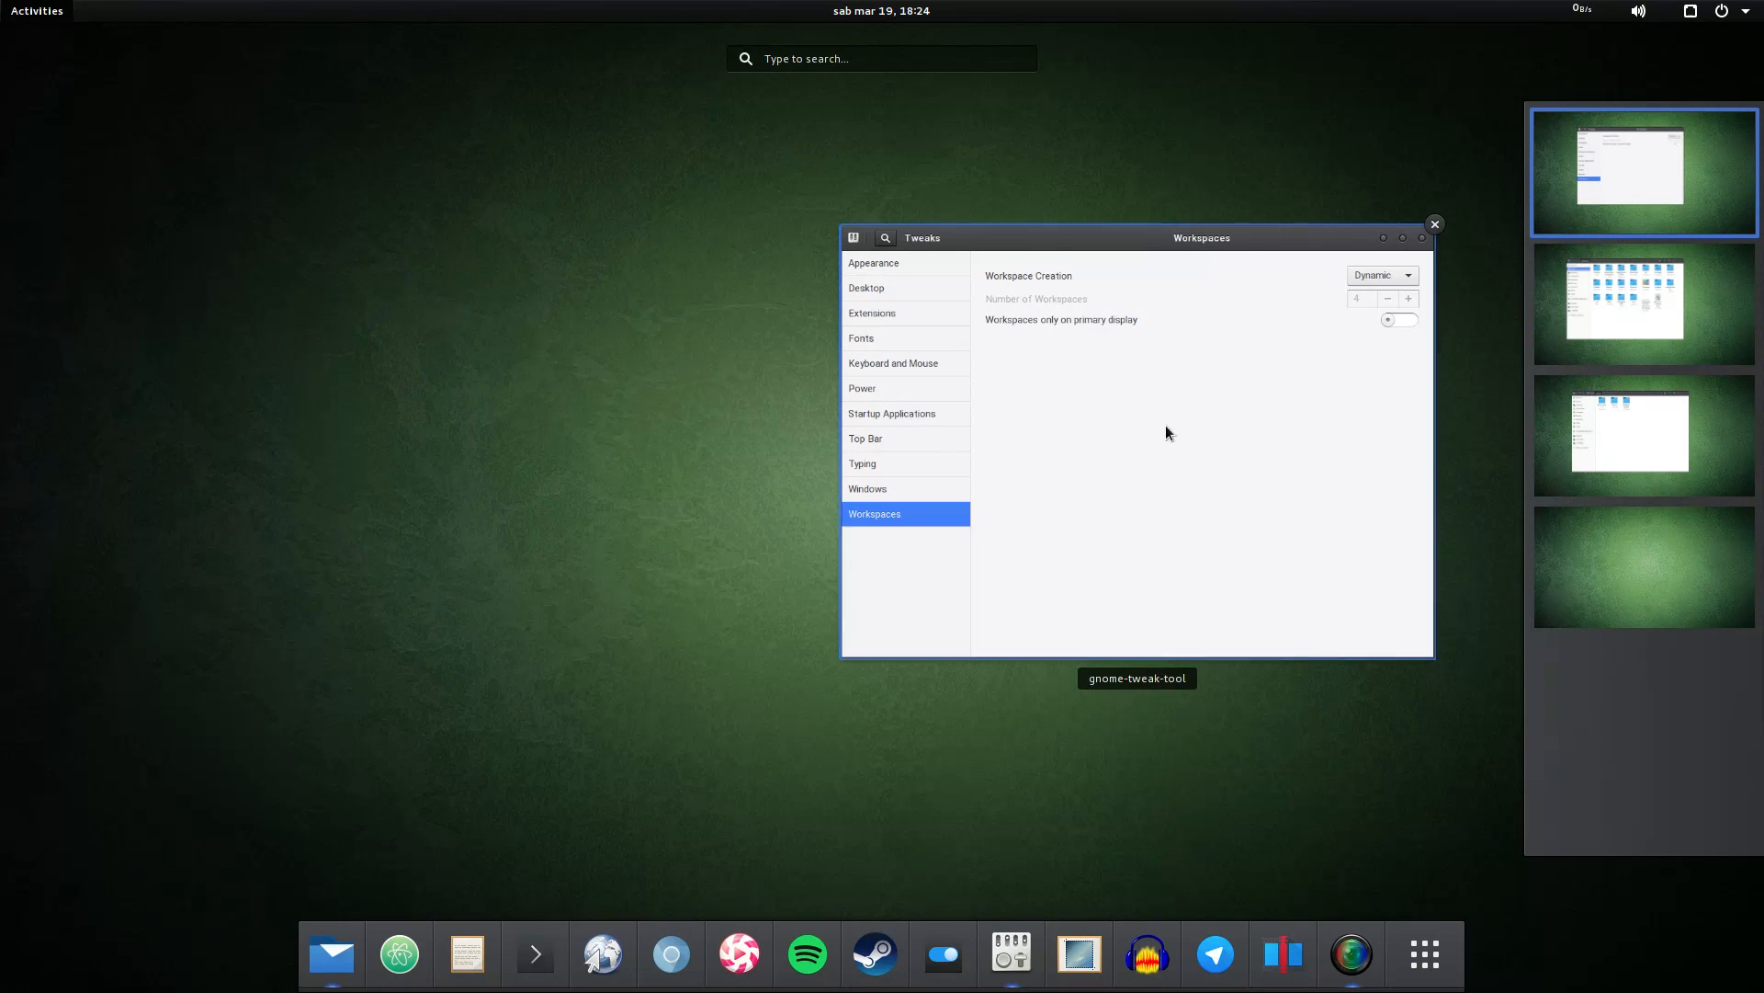
left_click(1268, 336)
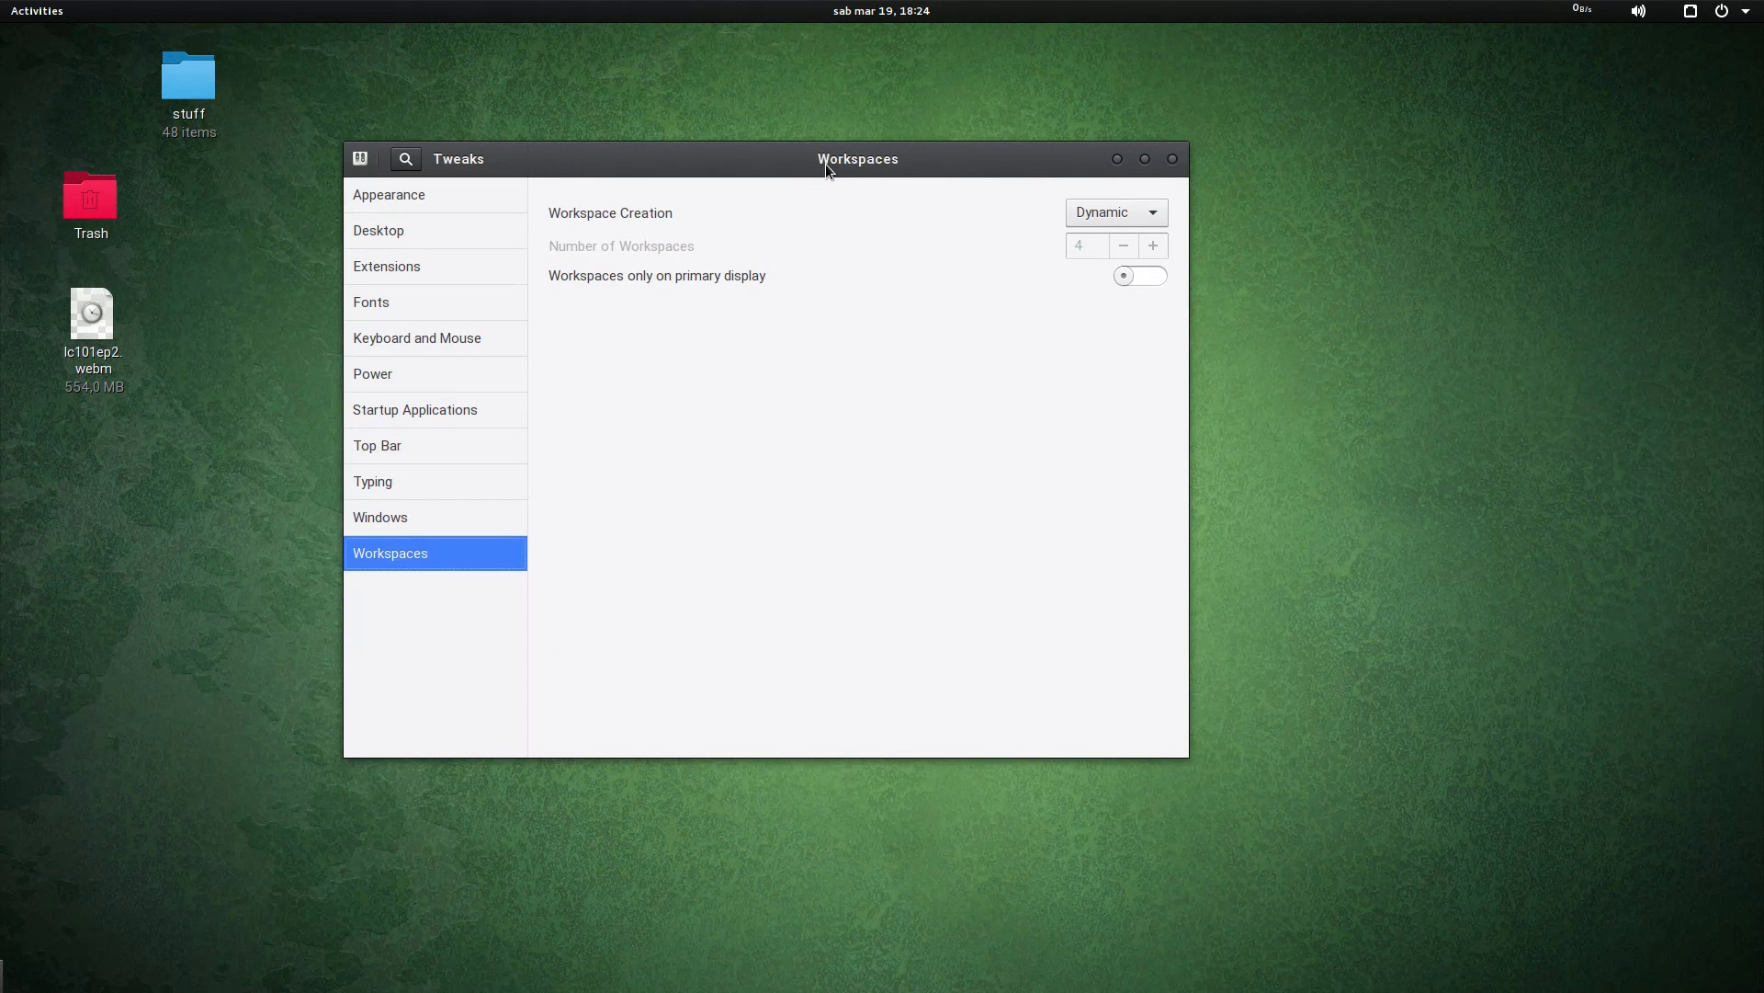
Step: Set Workspace Creation to Static and check the workspaces in the Activities overview
left_click_drag(825, 163, 812, 235)
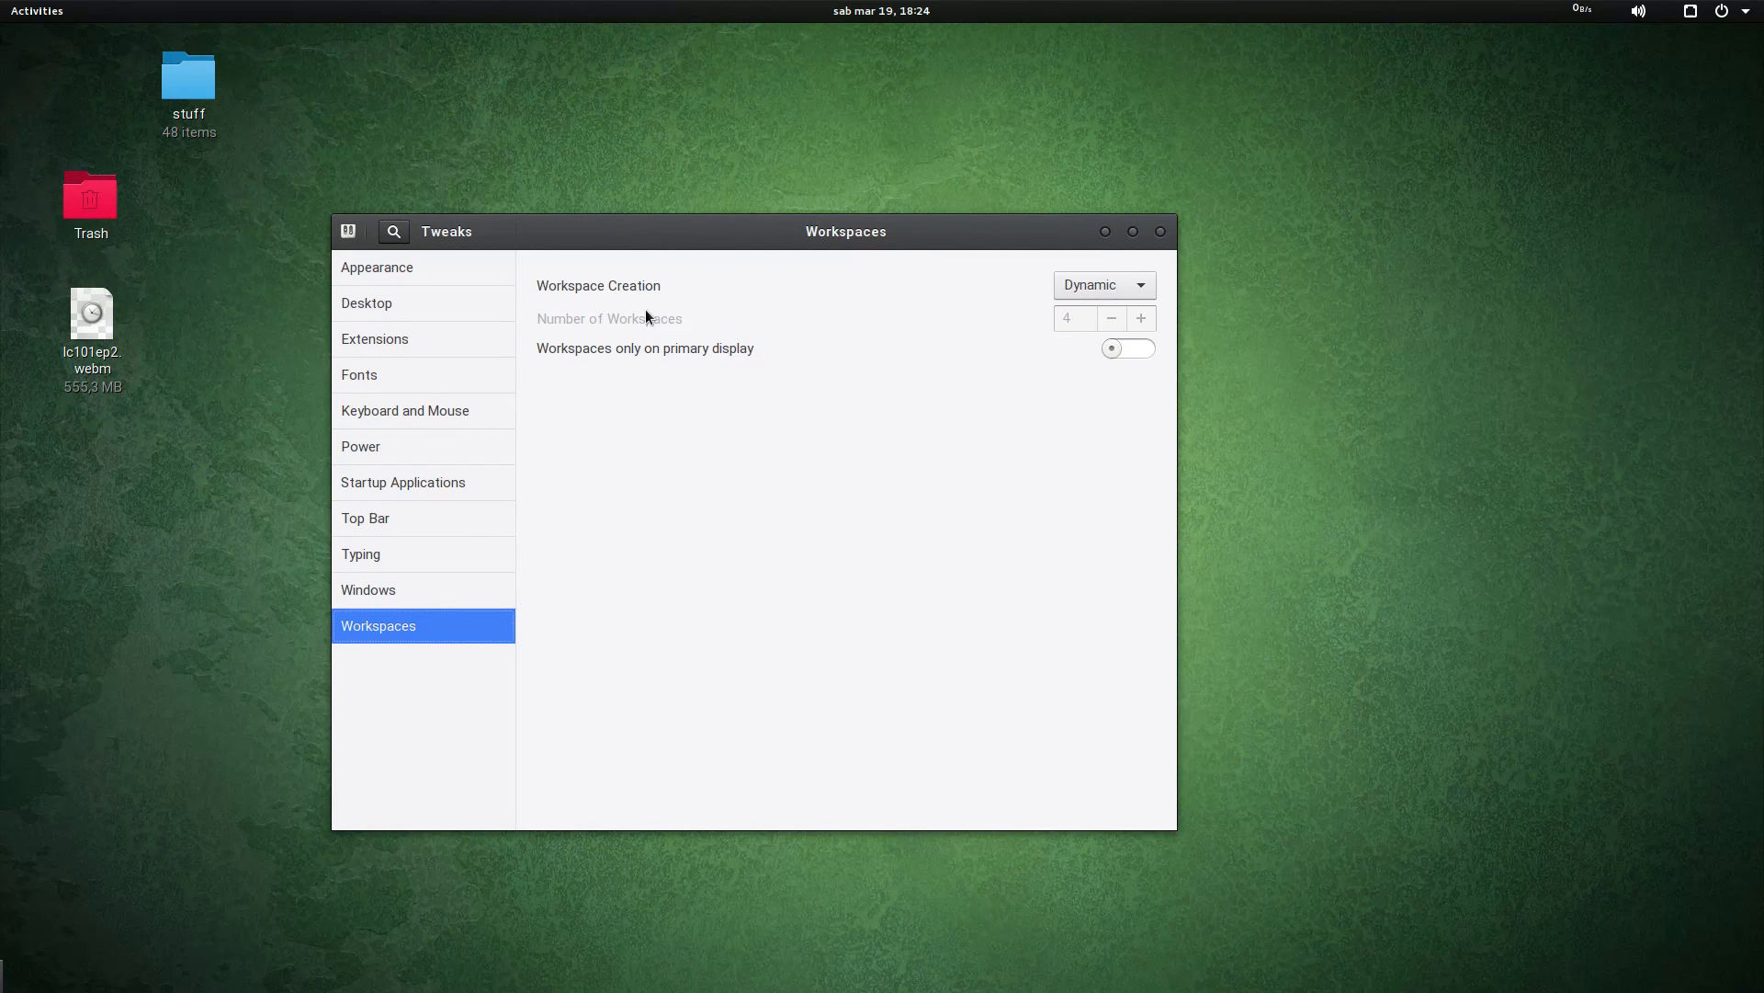
left_click(1101, 309)
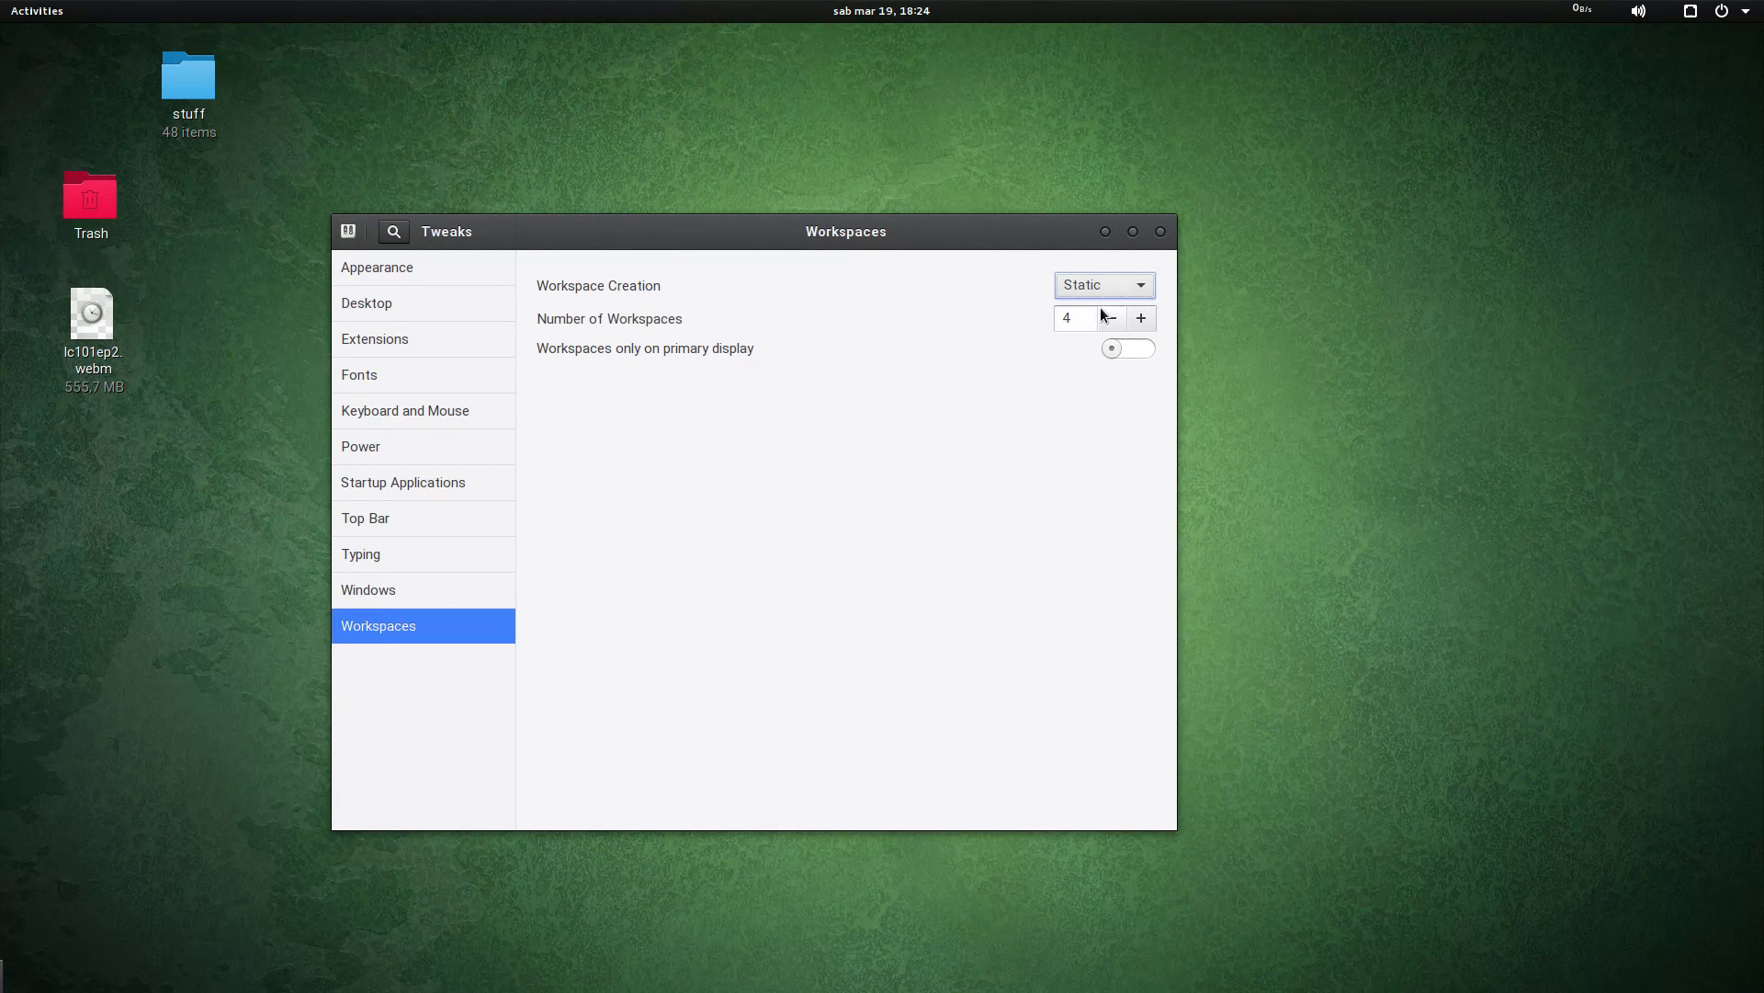
mouse_move(0, 0)
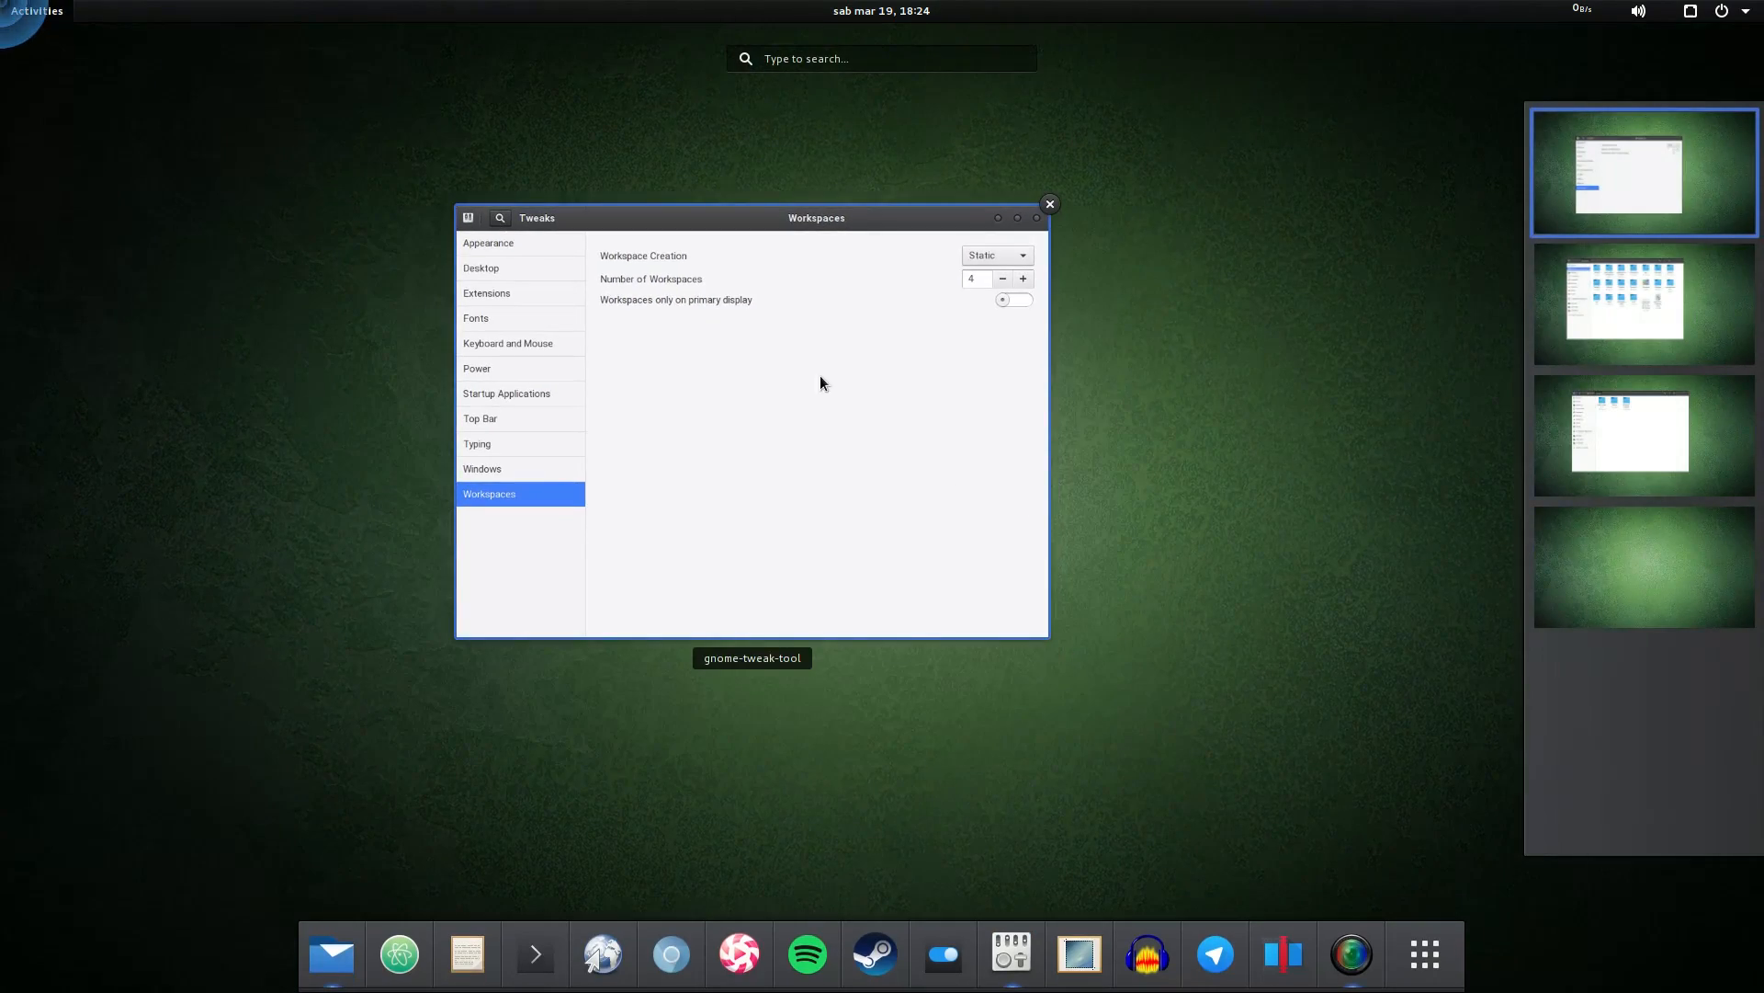
left_click(820, 375)
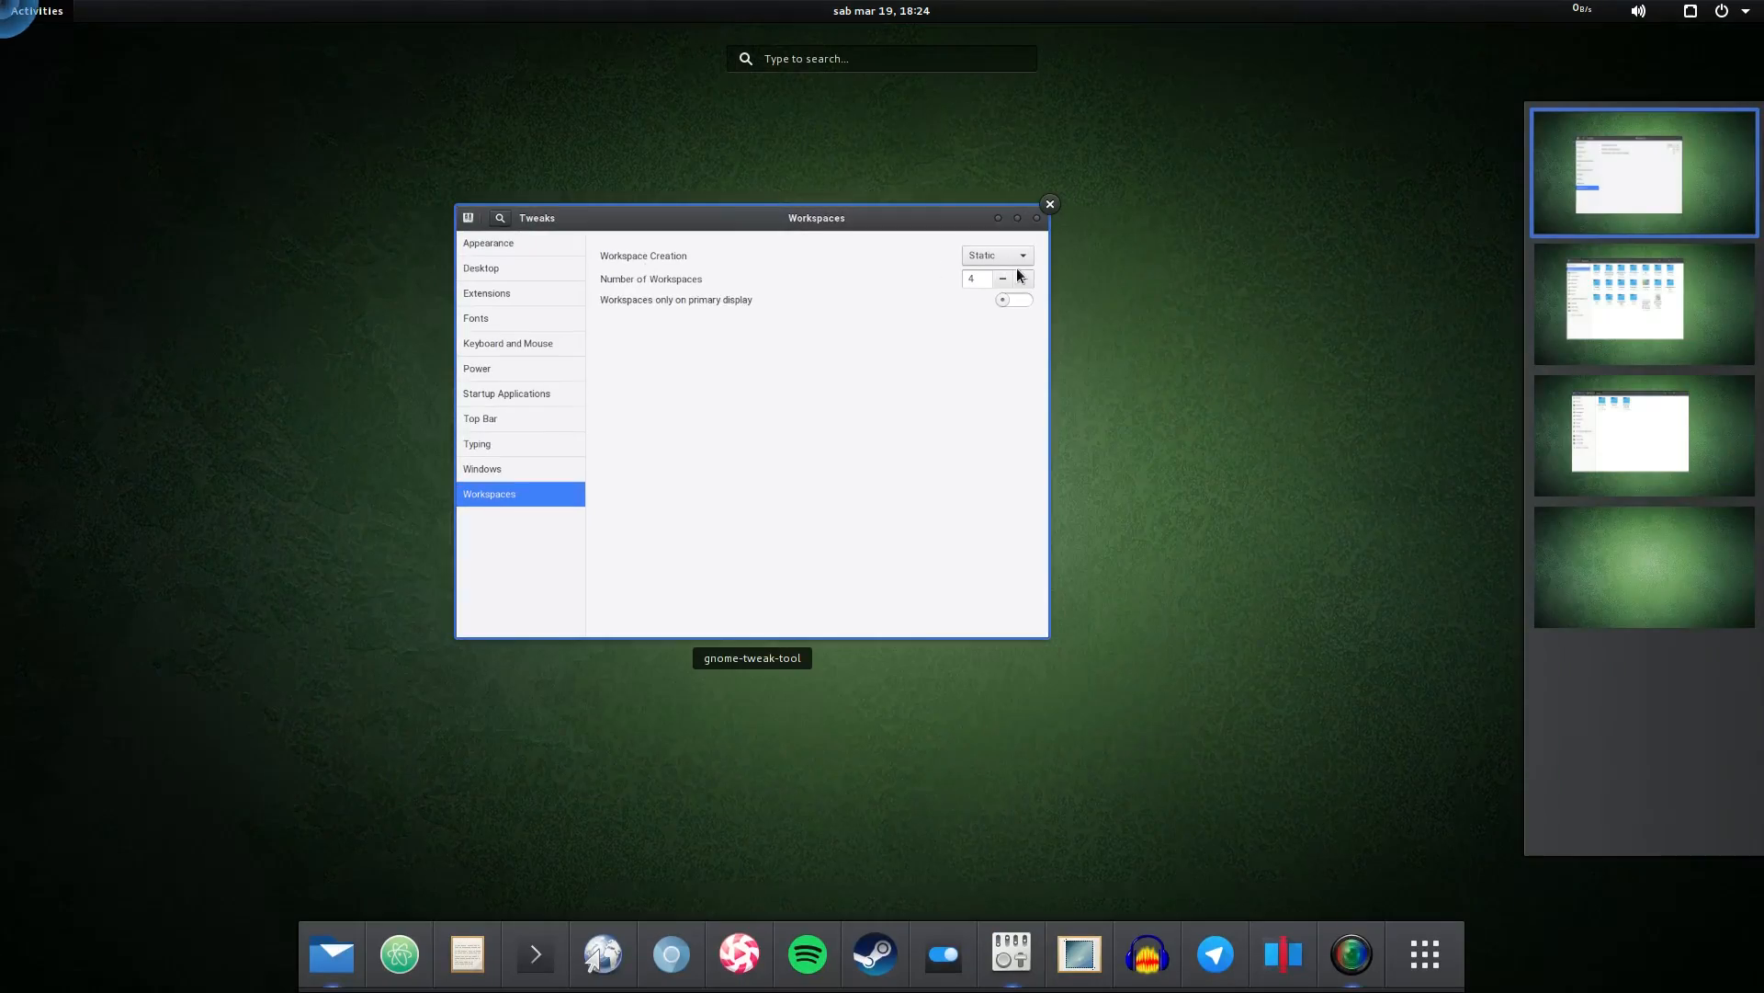
left_click(1017, 267)
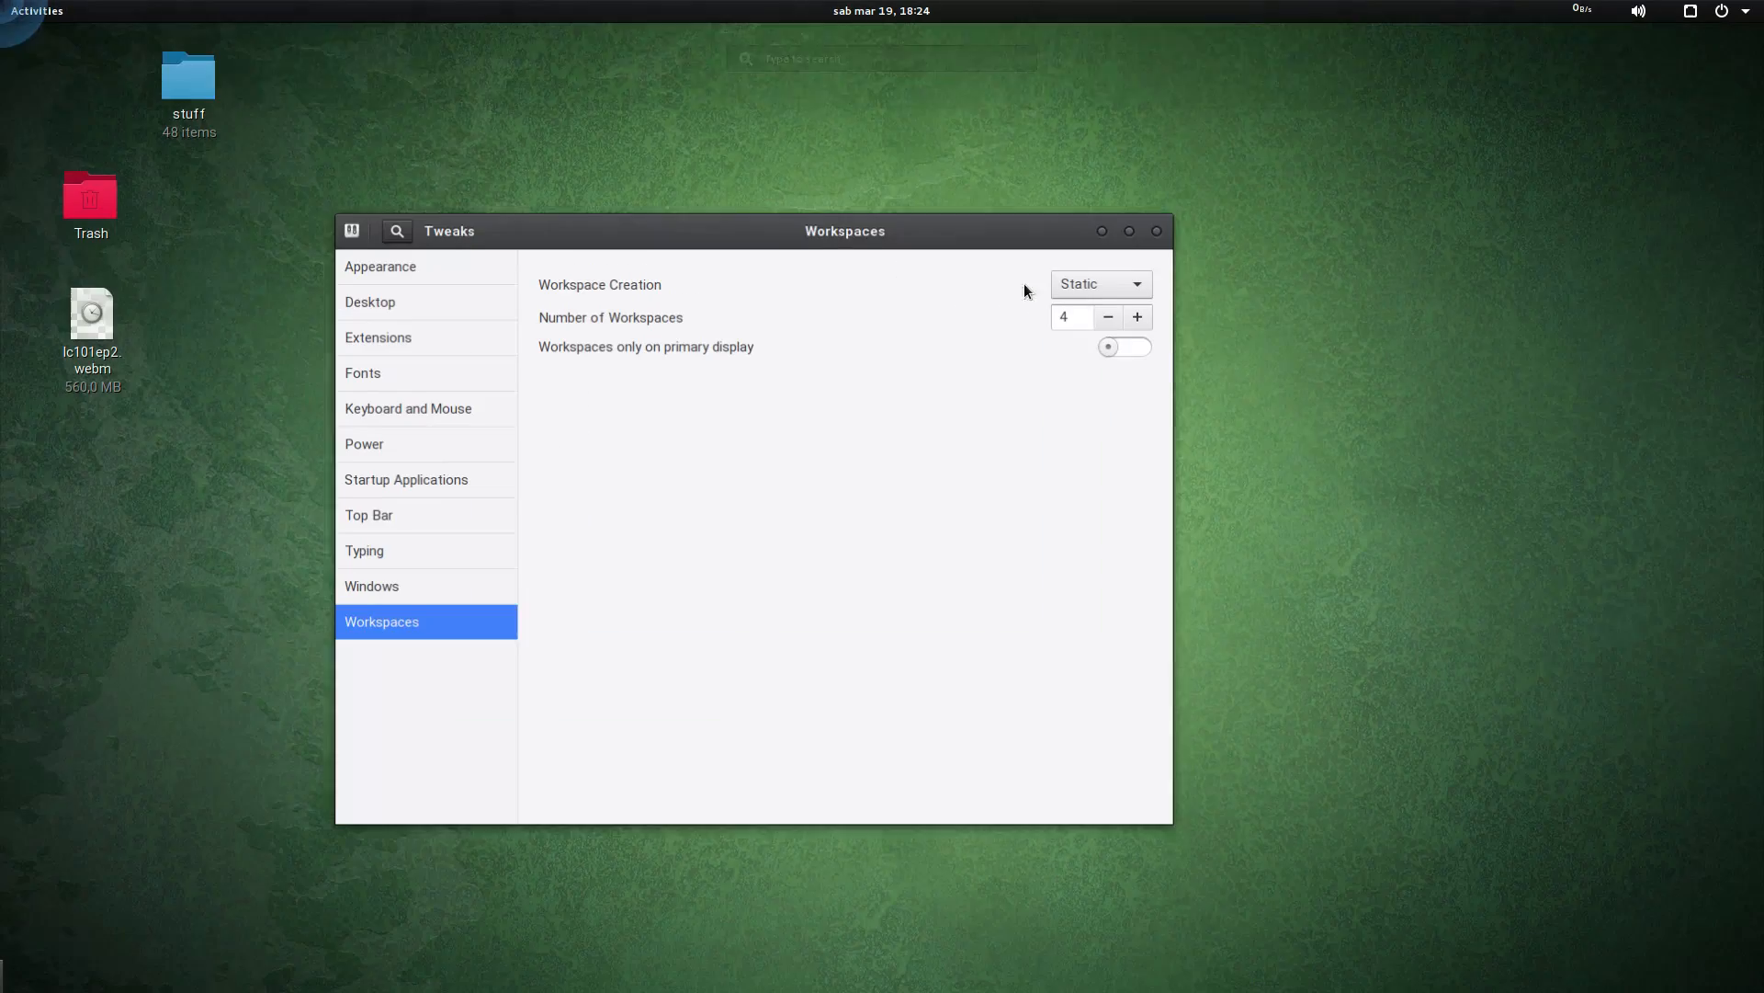
Step: Set Number of Workspaces to 3 and view the third workspace in the Activities overview
left_click(1112, 318)
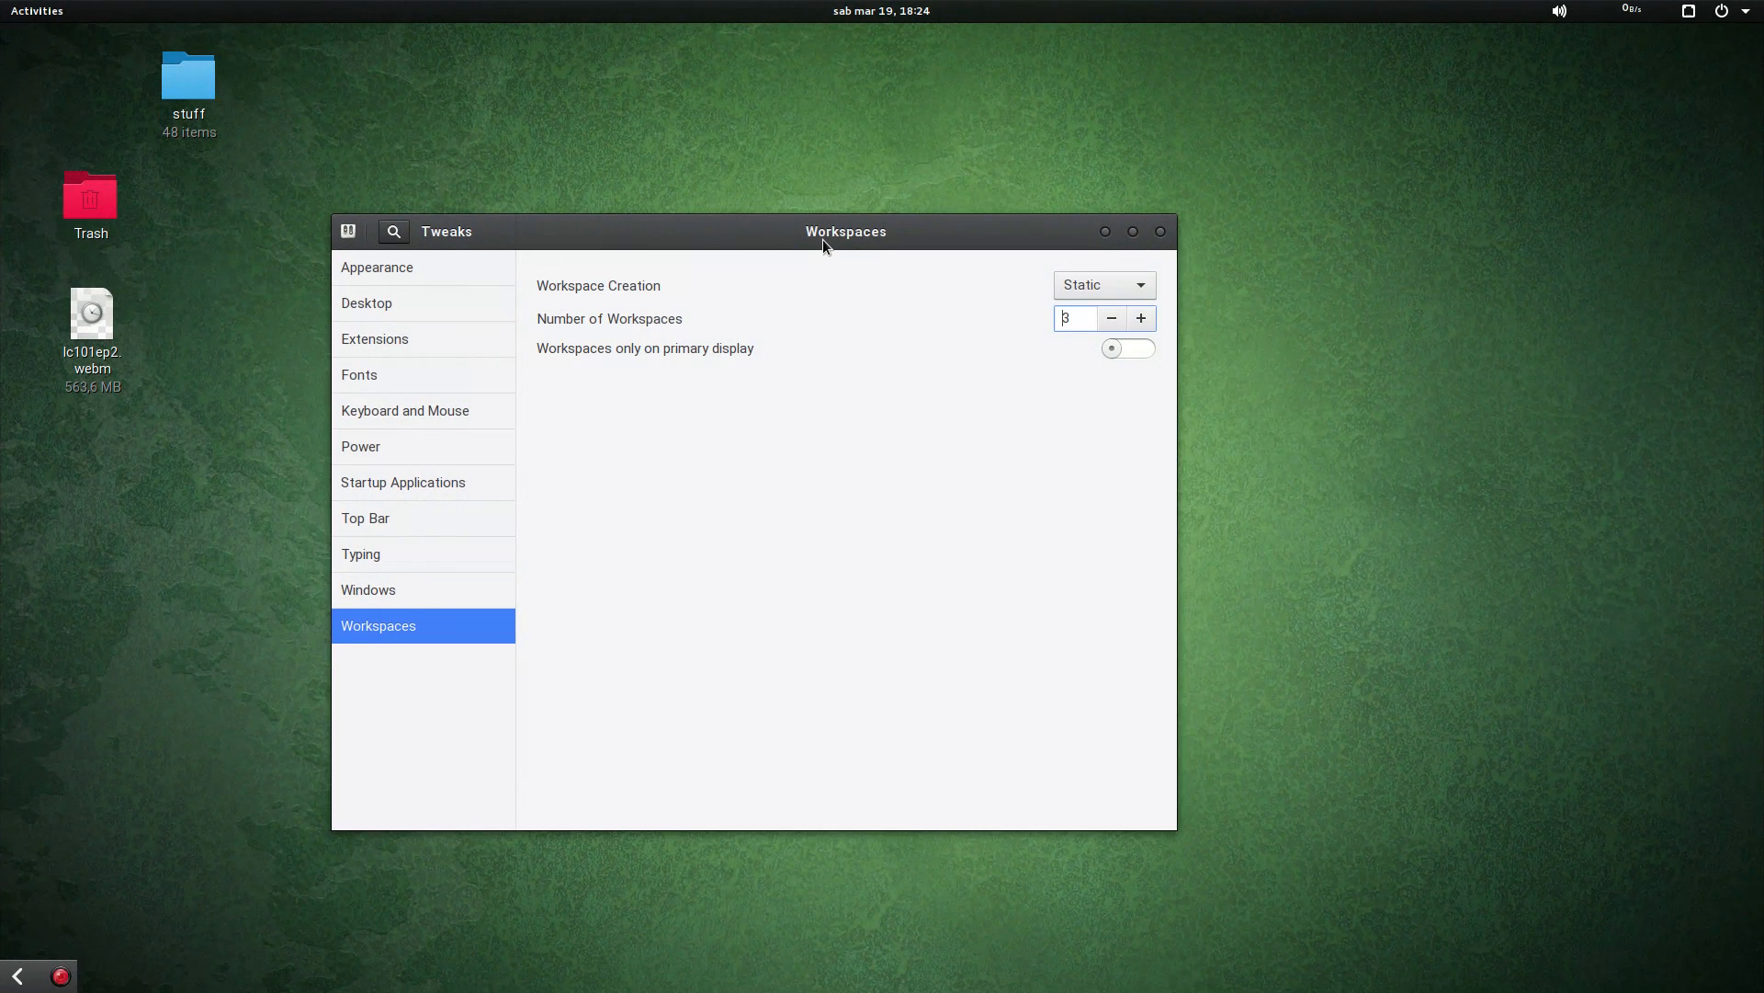
left_click_drag(807, 233, 767, 222)
left_click_drag(908, 228, 983, 229)
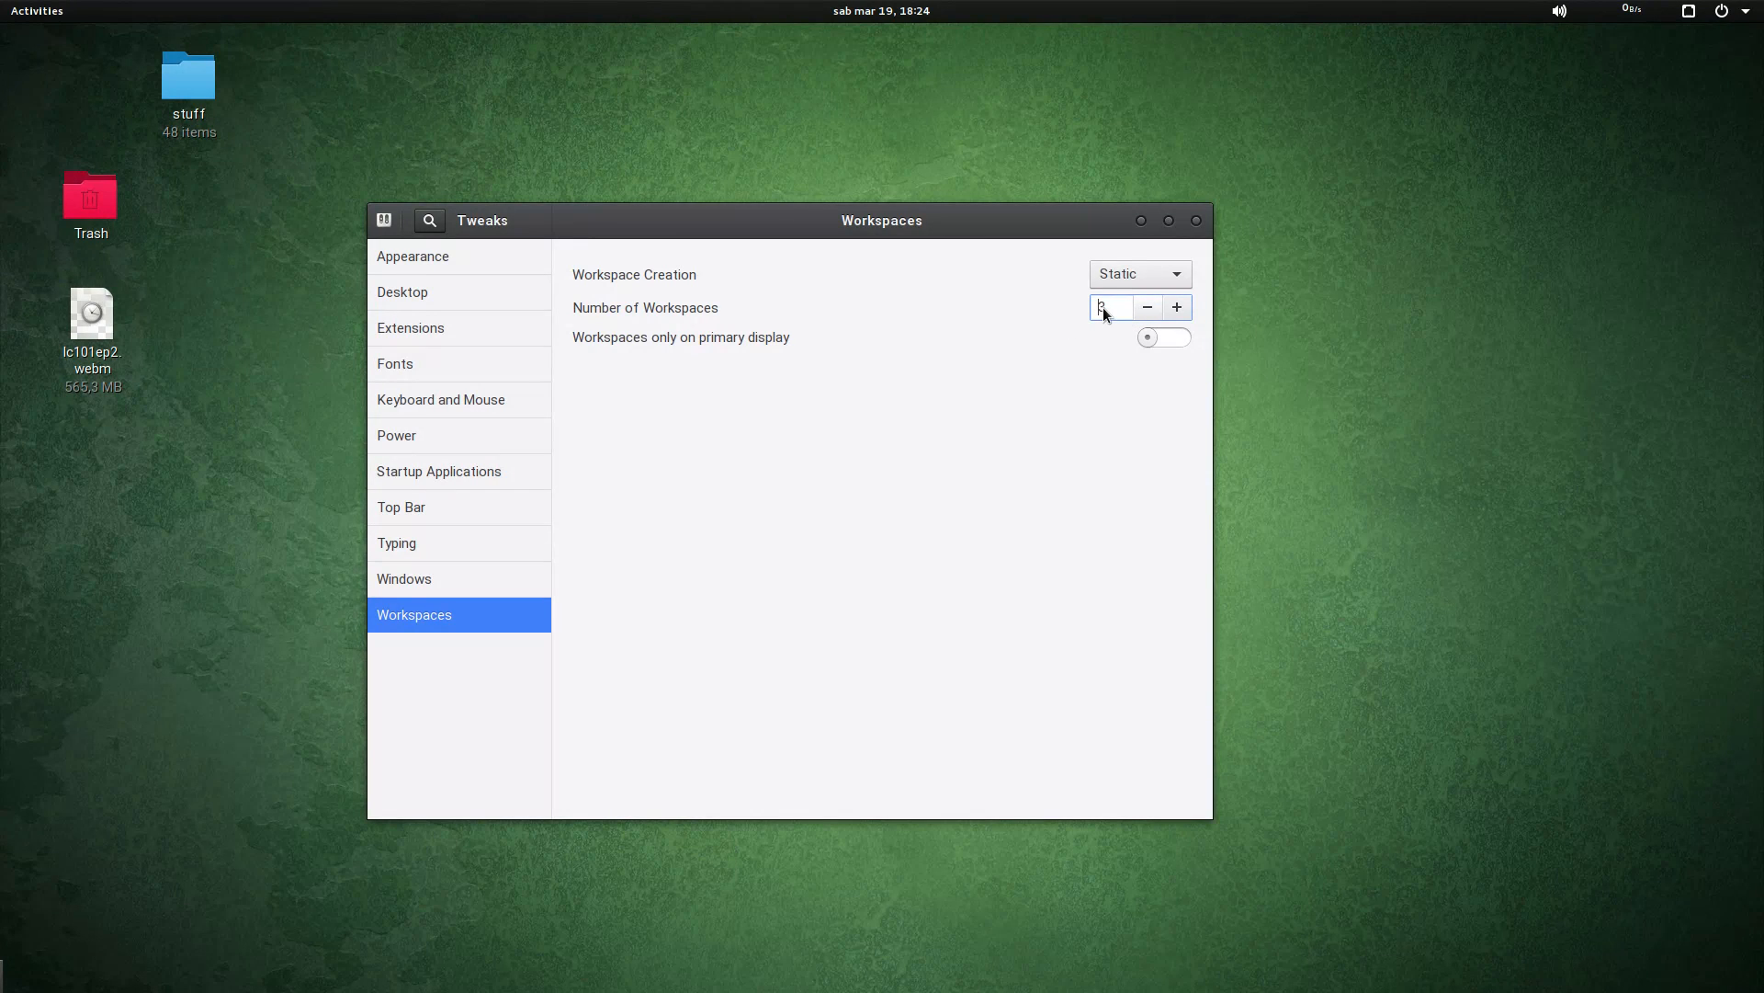
mouse_move(2, 2)
left_click(1606, 417)
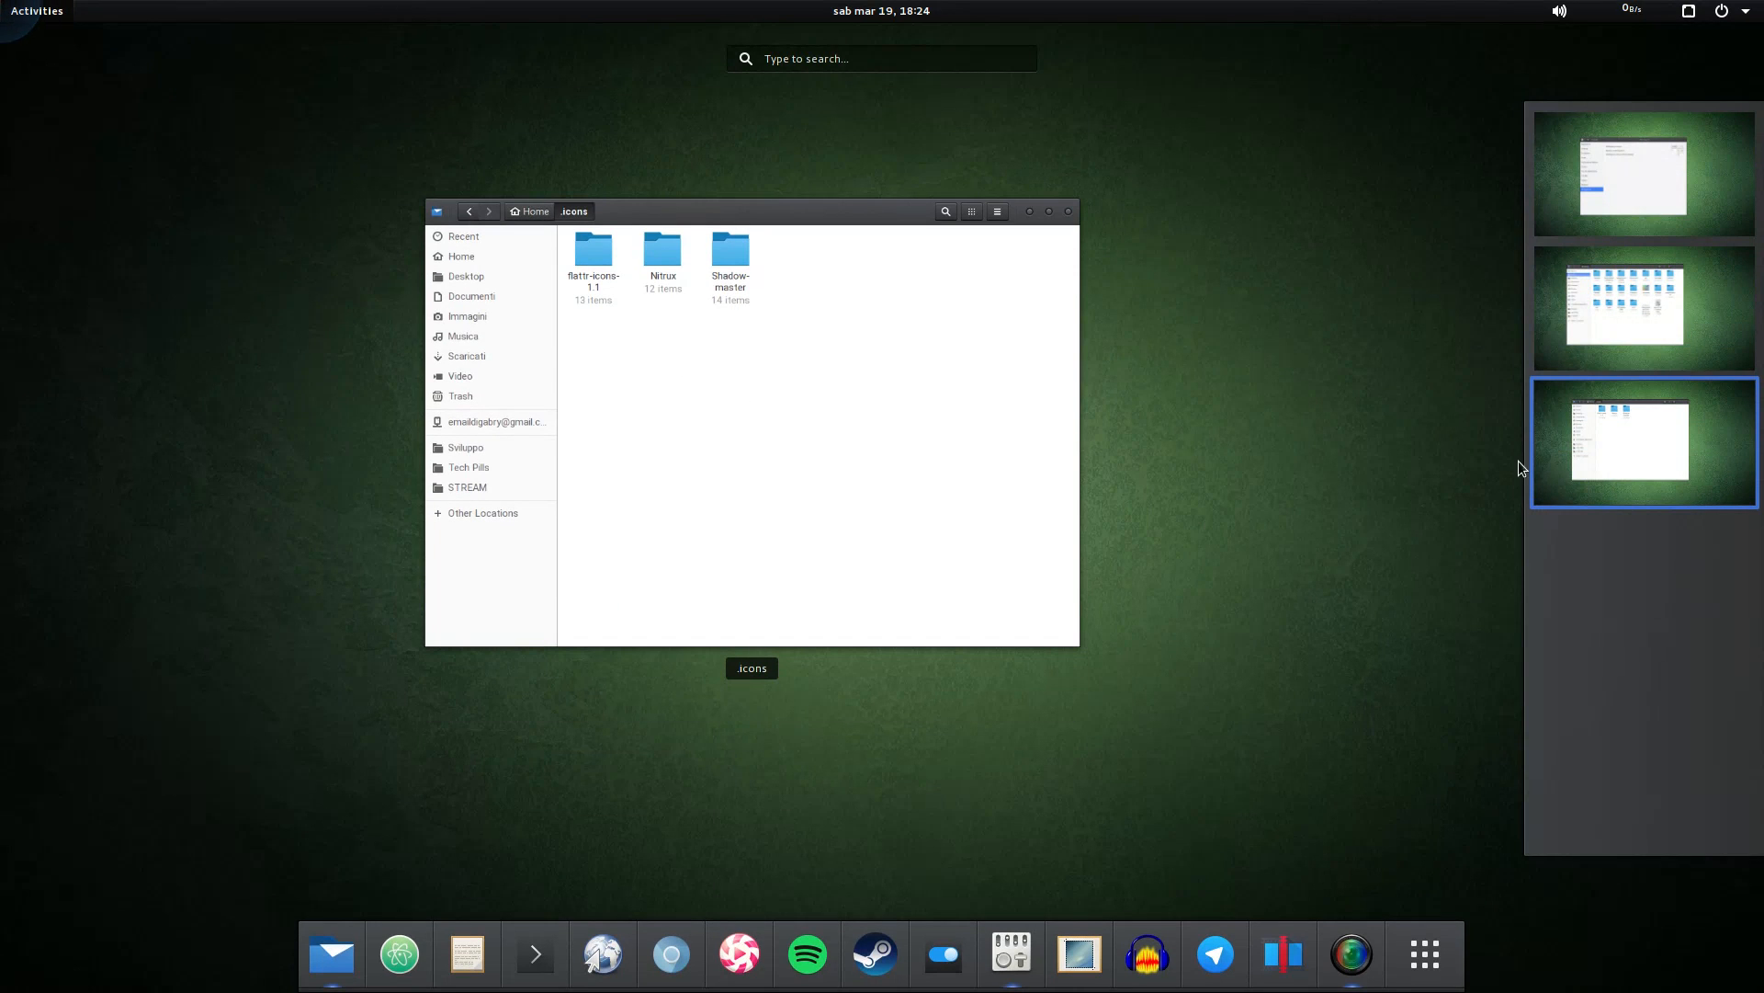
Step: Move the .icons and Home windows onto the first workspace and look through the empty workspaces in the overview
left_click_drag(1665, 427, 1618, 174)
left_click_drag(1624, 304, 1615, 173)
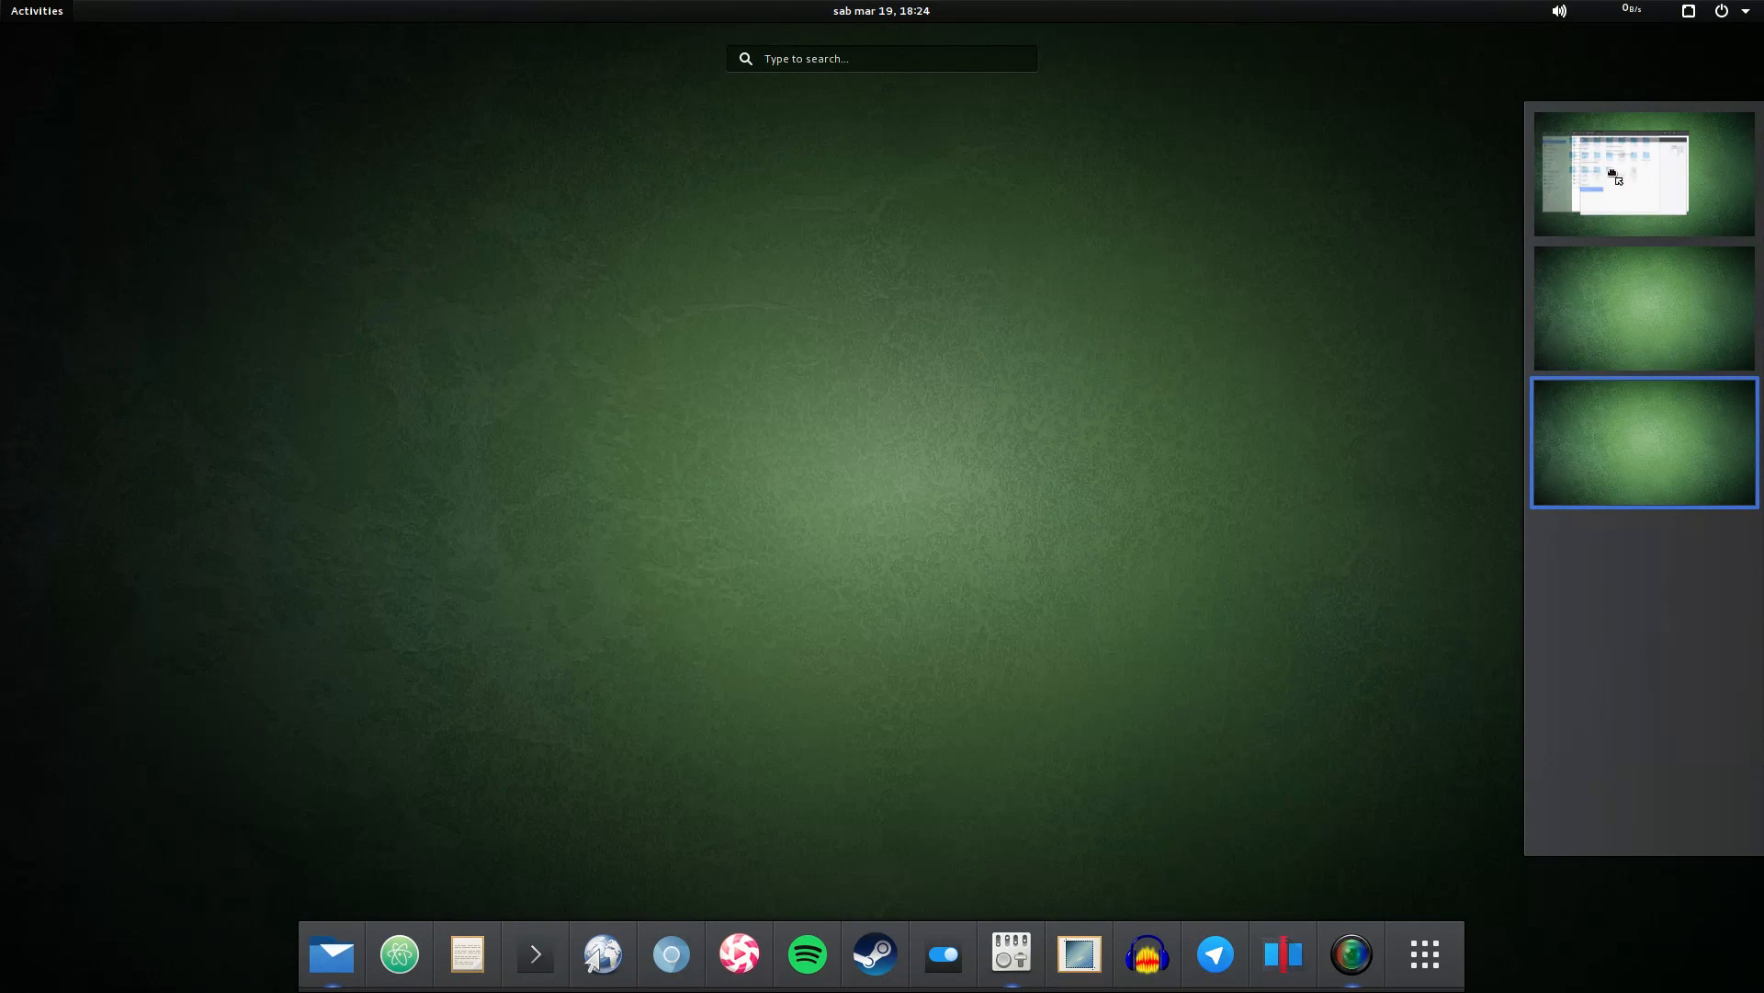
left_click(1634, 322)
left_click(1636, 197)
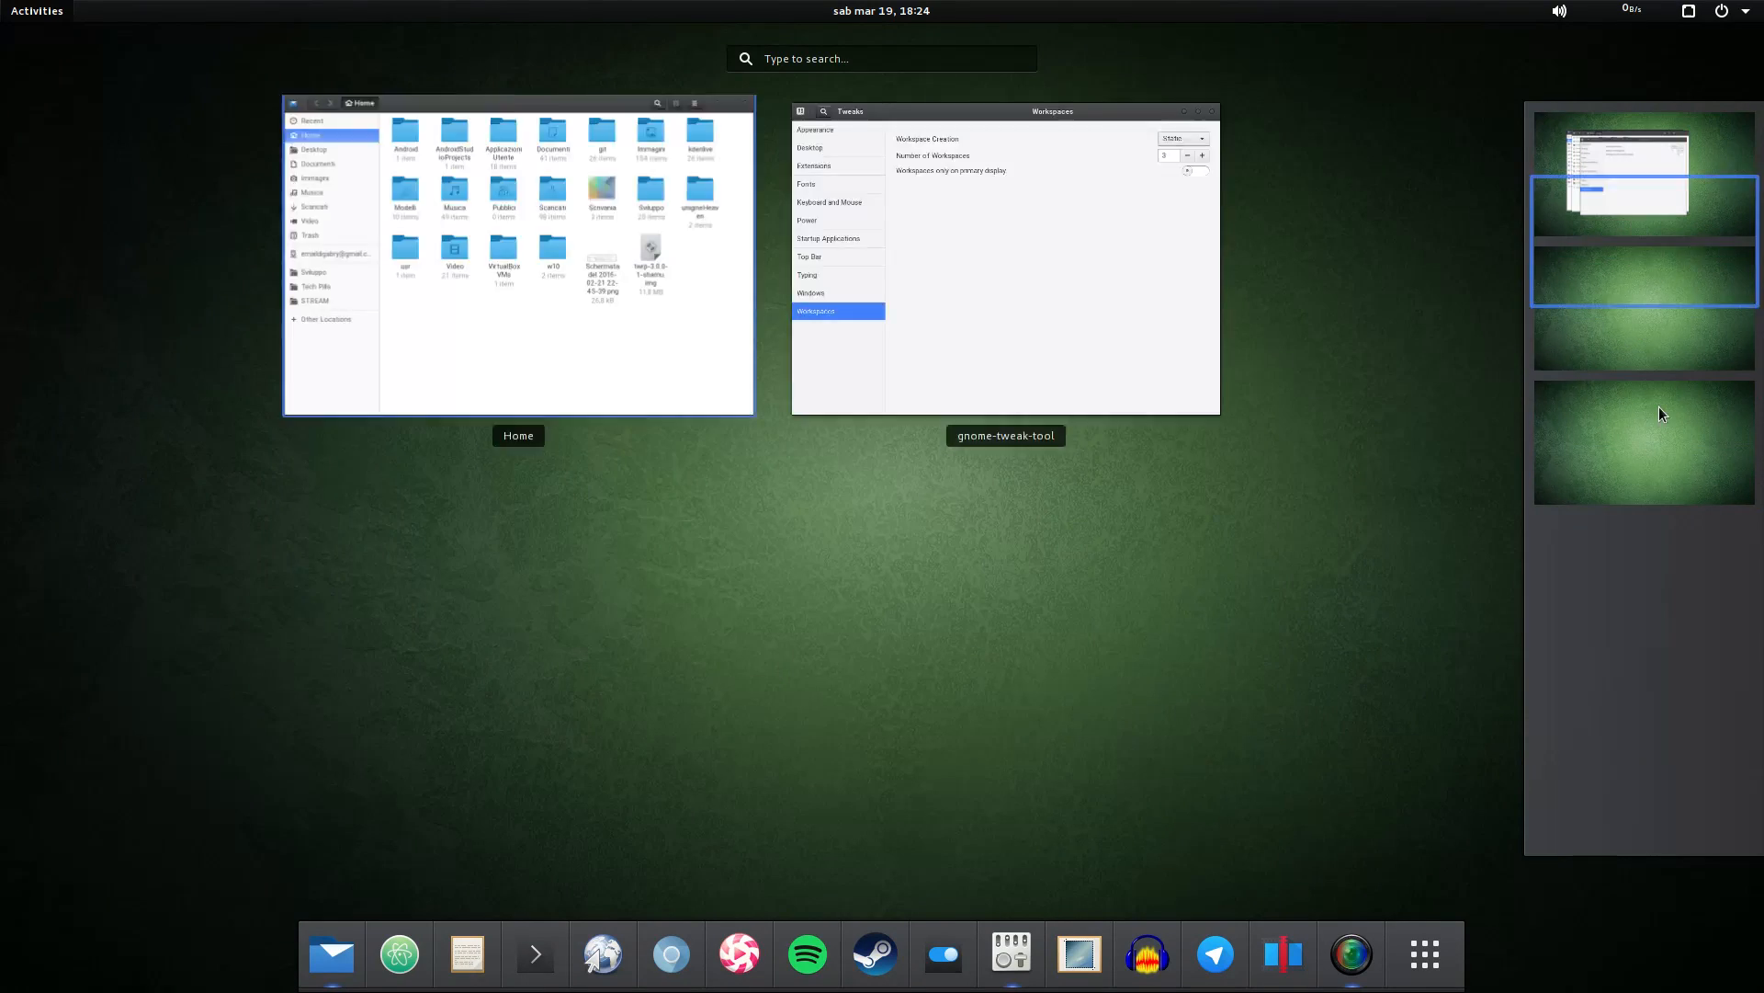
left_click(1661, 466)
left_click(1627, 230)
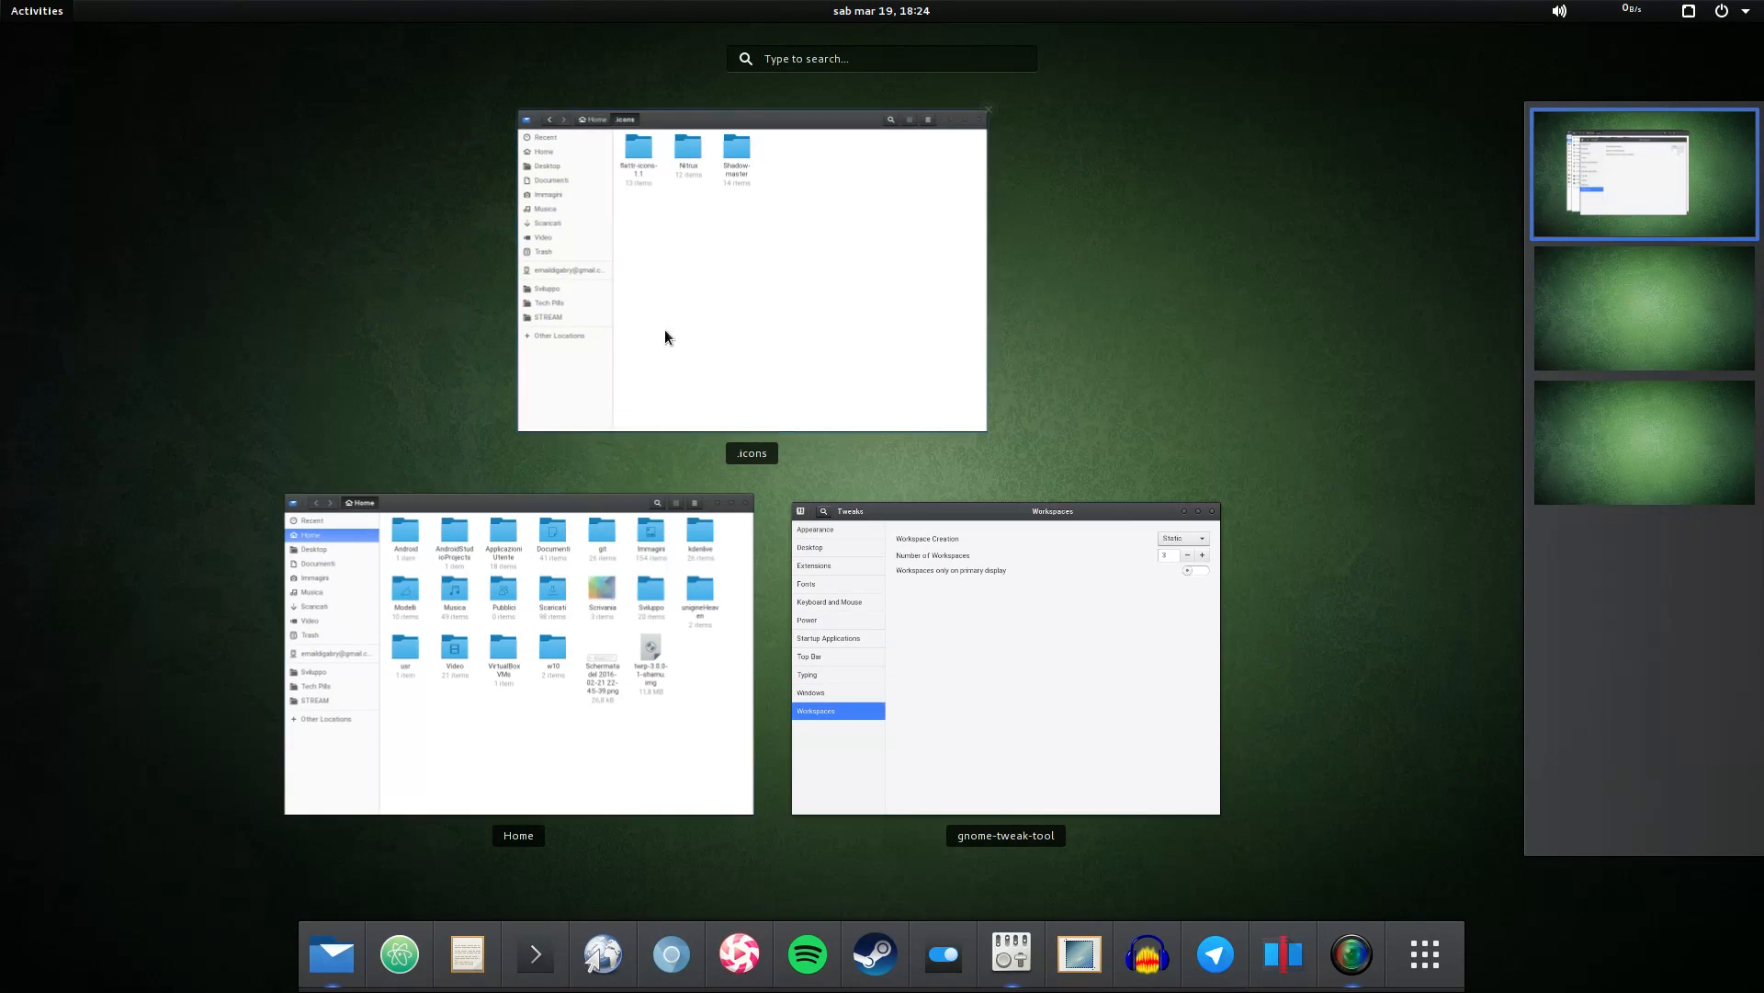
Step: Return to Tweaks, set Number of Workspaces to 4 and switch Workspace Creation to Dynamic
left_click(969, 745)
left_click(1126, 275)
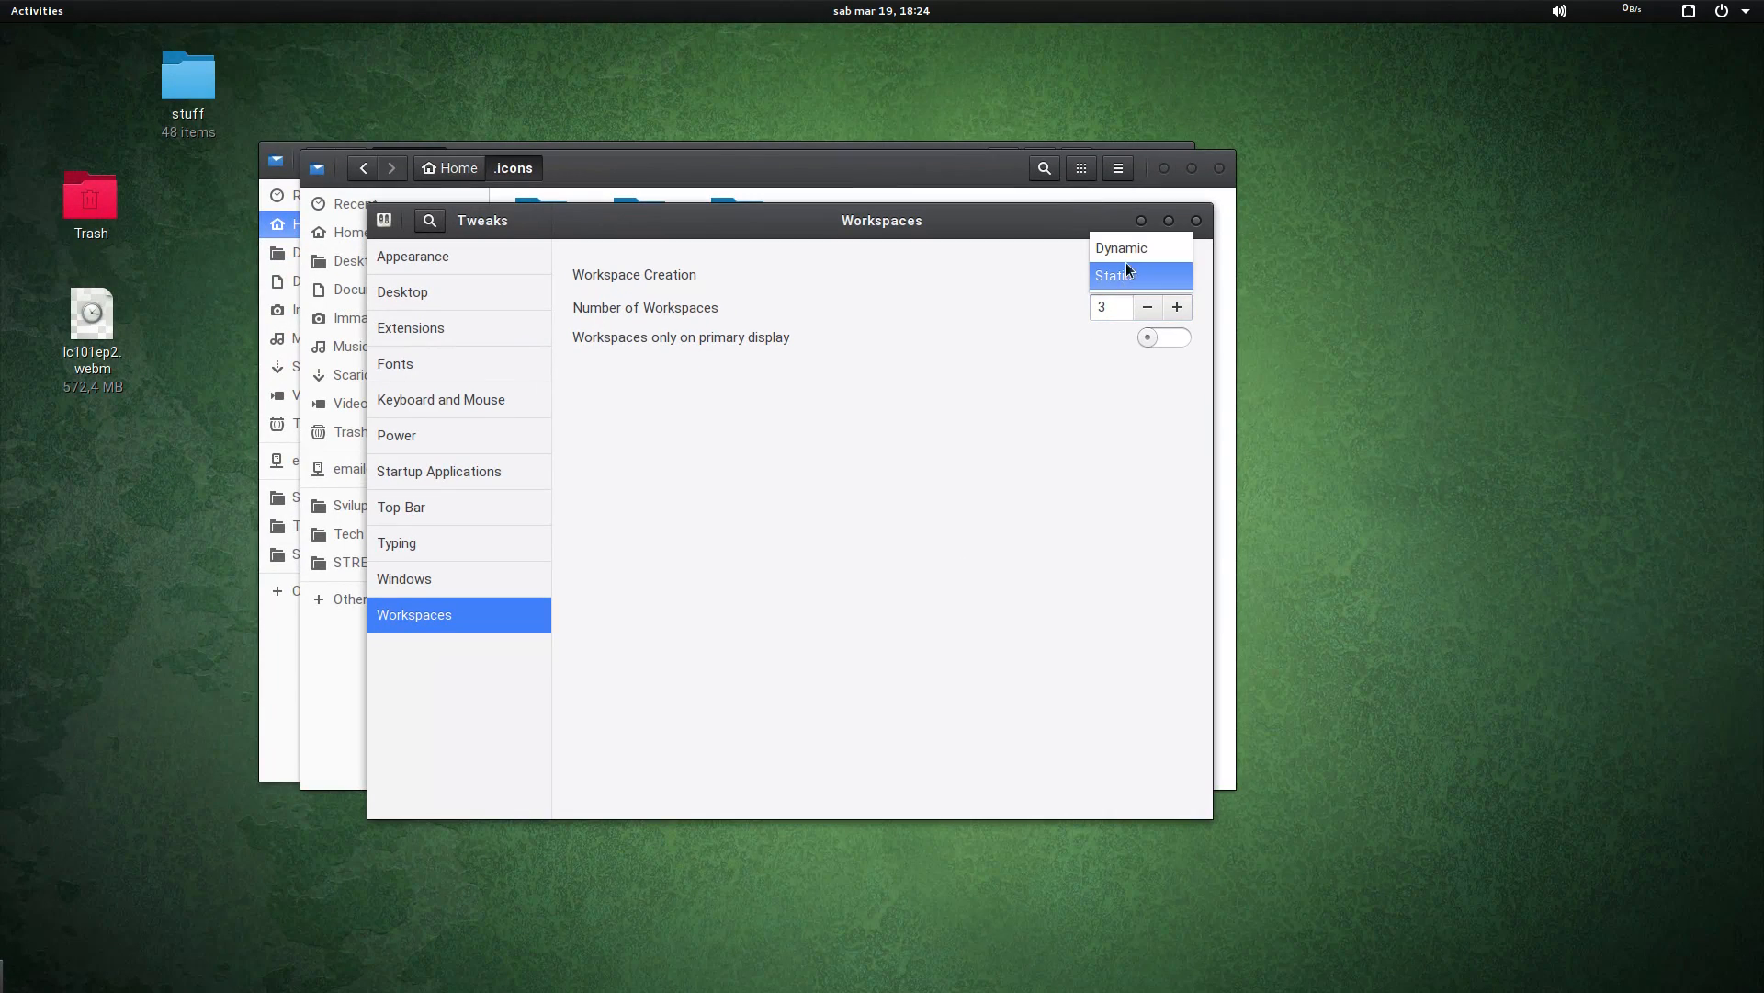
left_click(1176, 309)
left_click(1175, 309)
left_click(1138, 249)
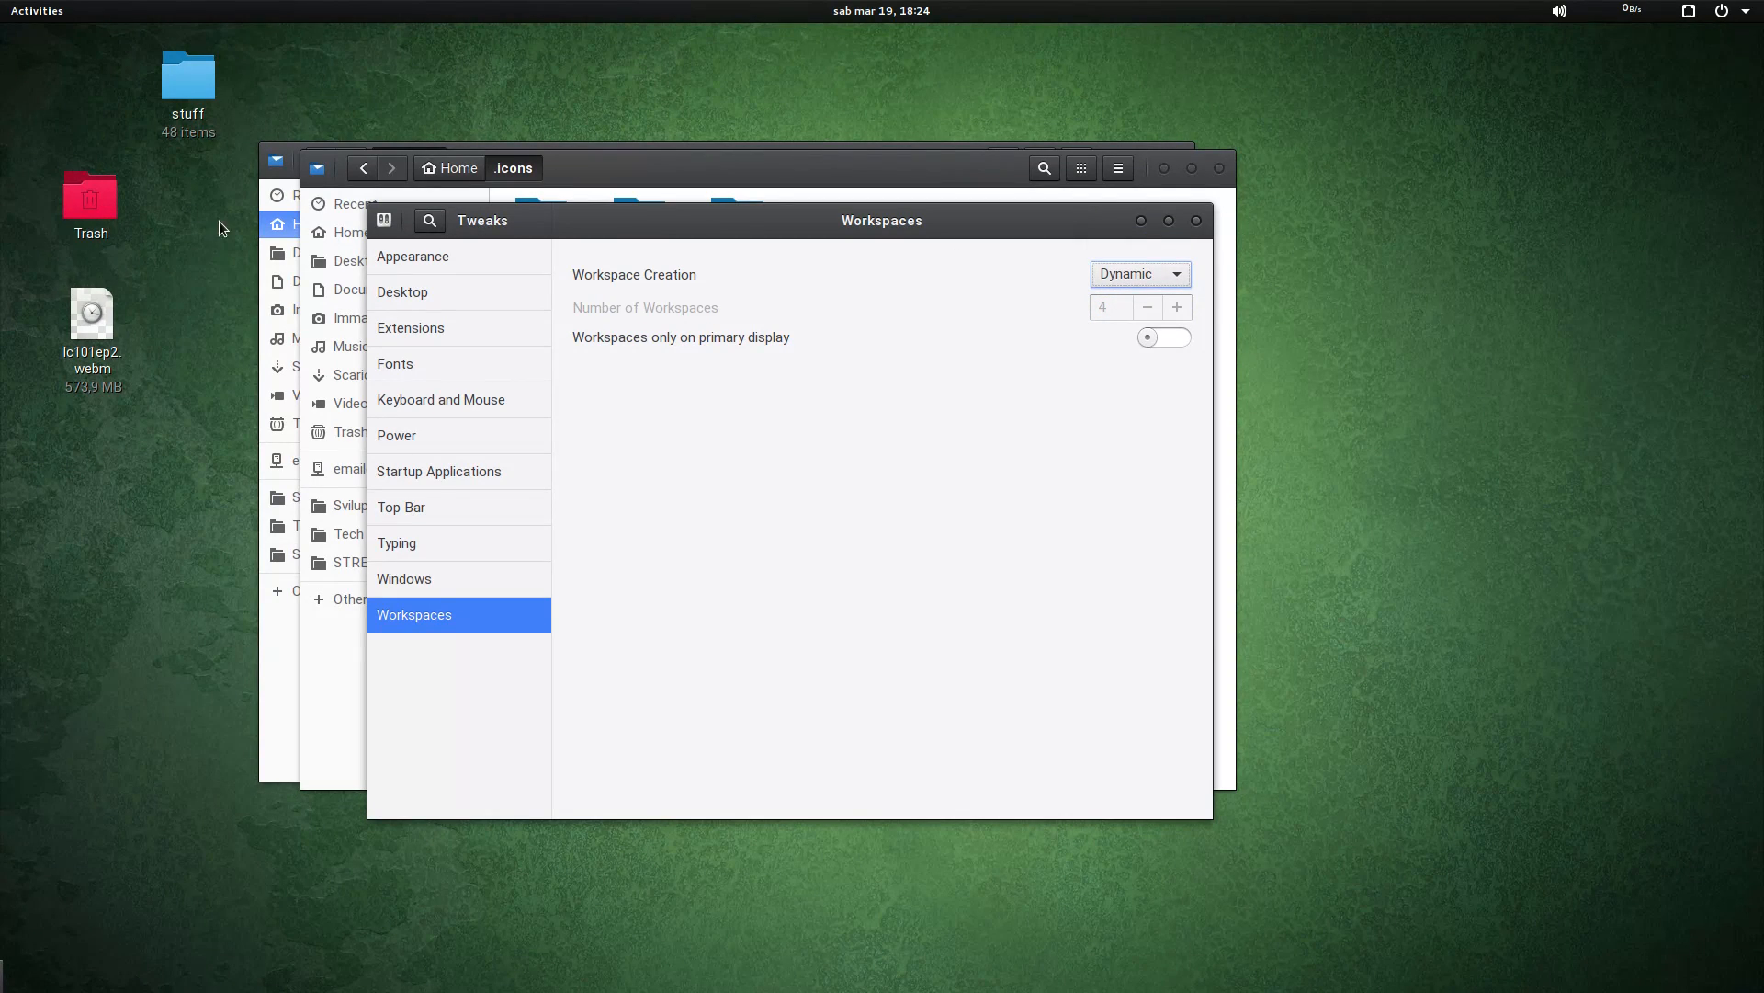